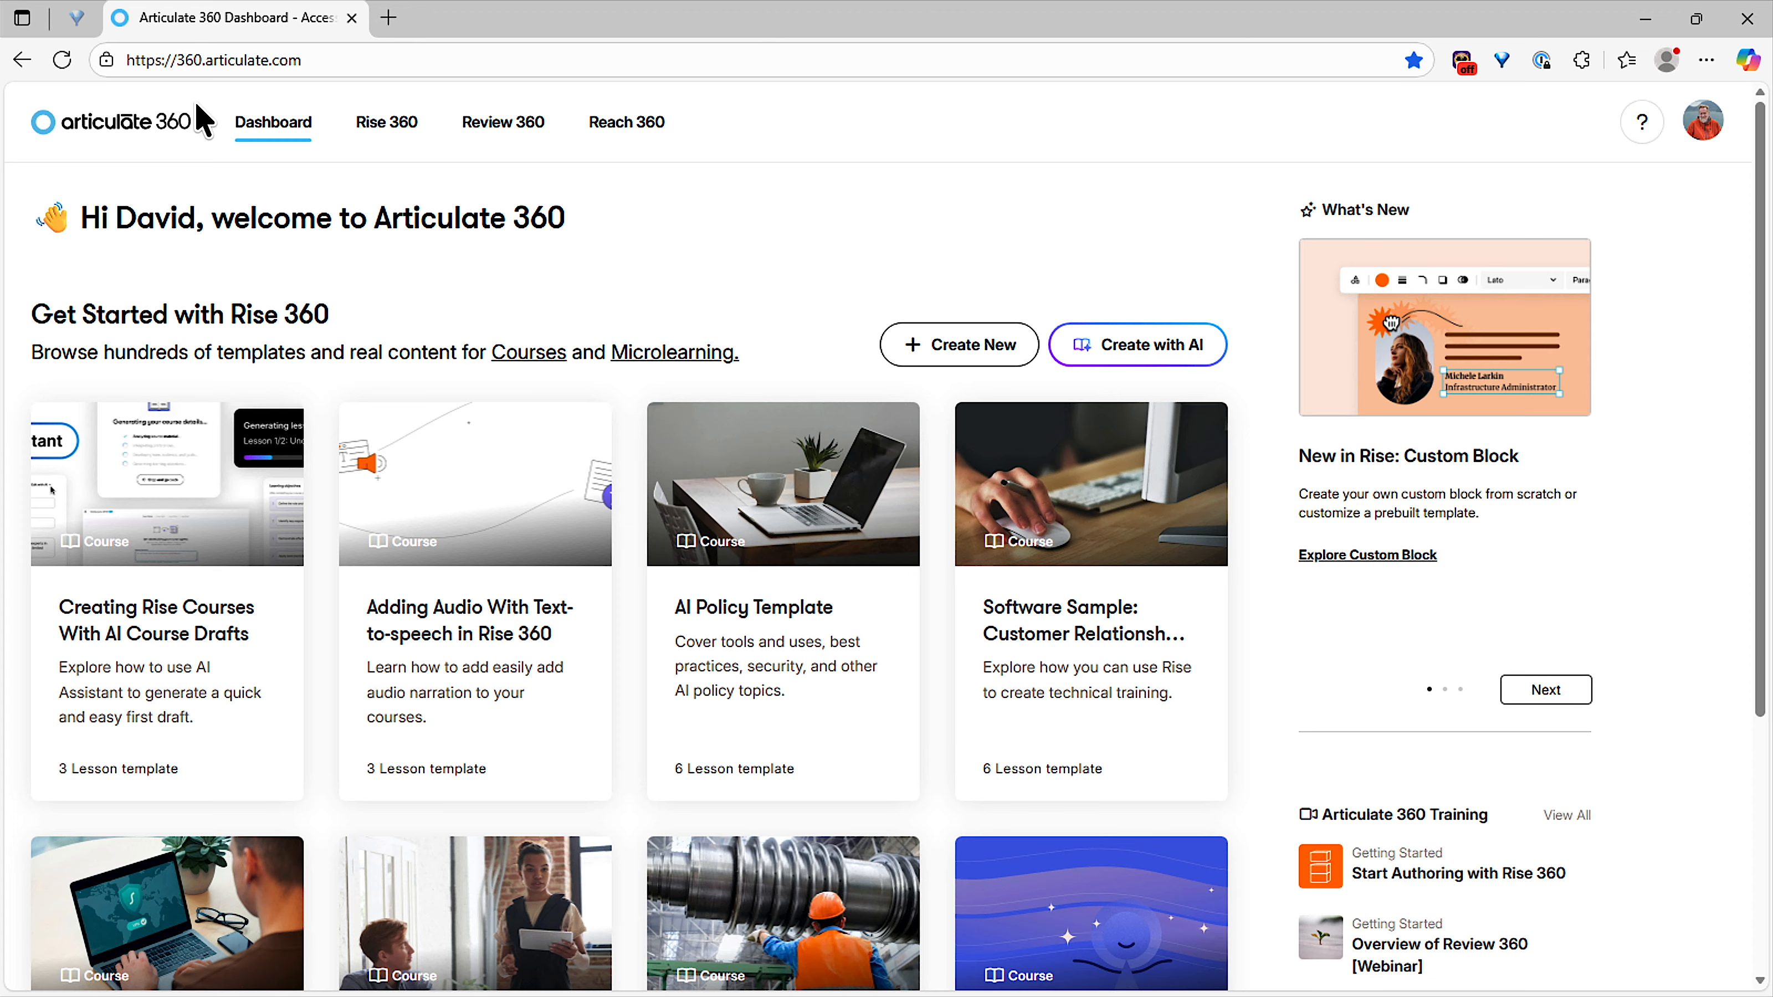
Open account management from the Articulate 360 dashboard and display the team's people and their permissions.
click(221, 65)
click(1717, 119)
click(1688, 183)
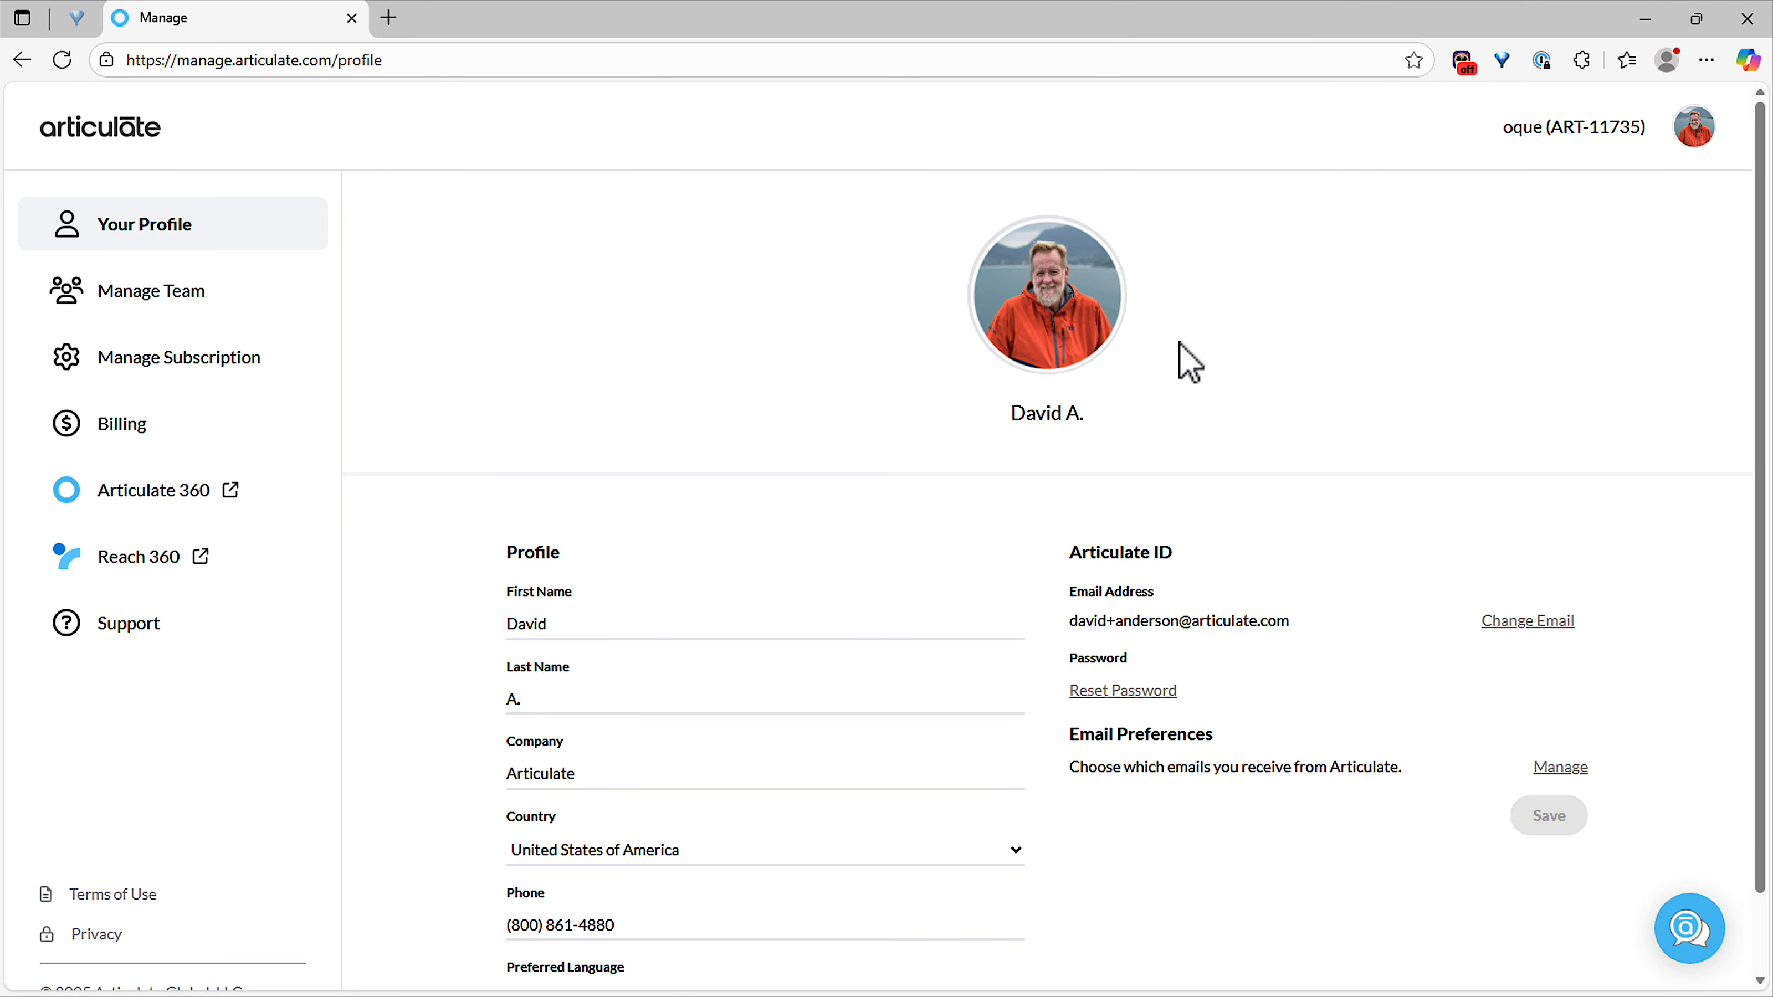
click(201, 299)
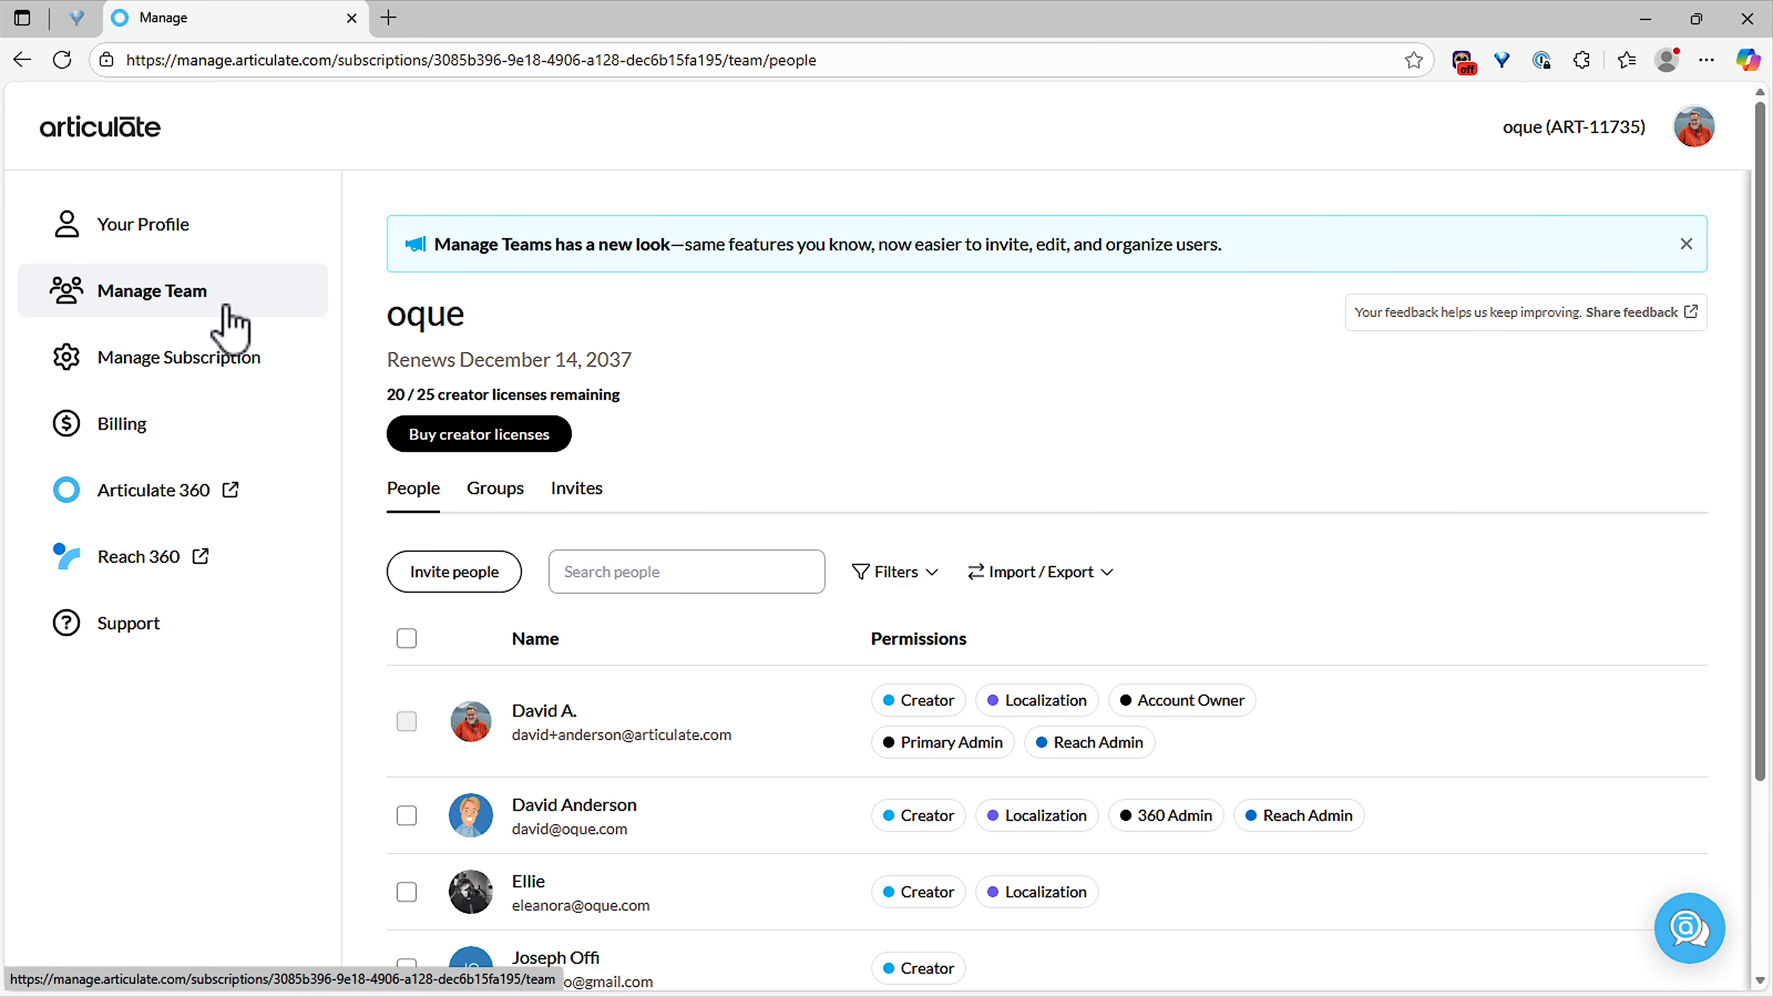
Review the subscription page, including its AI Assistant, Localization and Reach 360 sections.
click(139, 365)
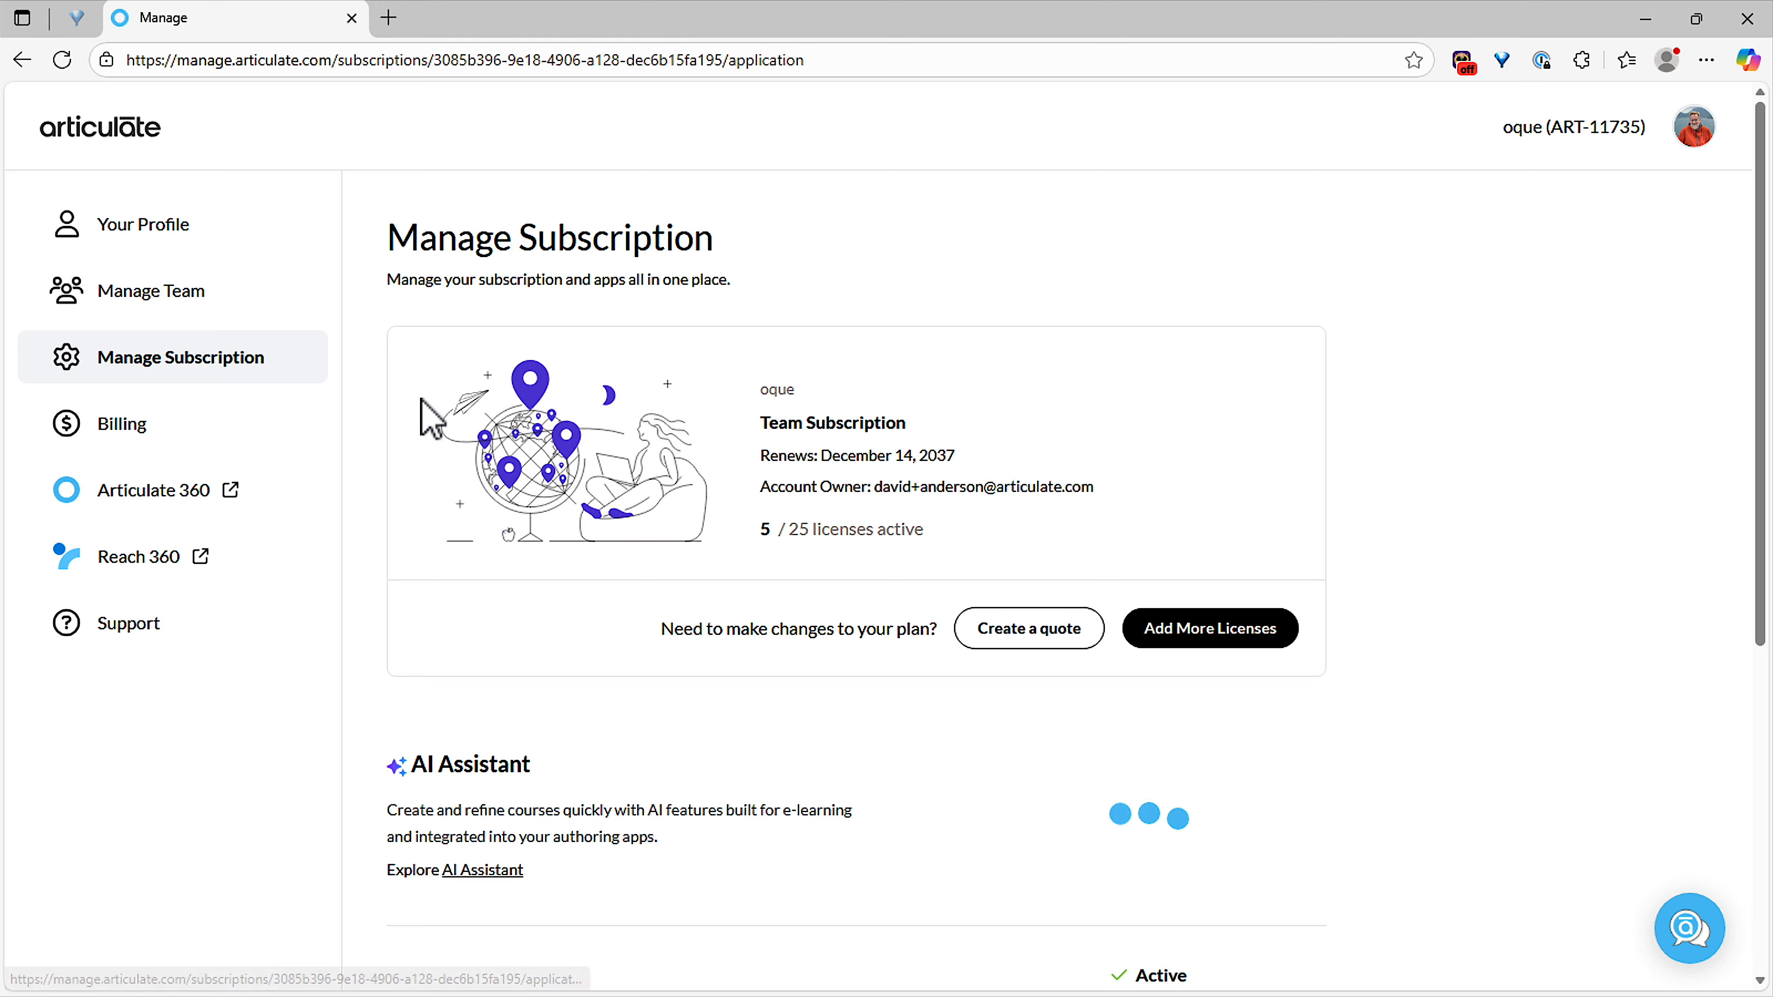
scroll(580, 517, down, 9)
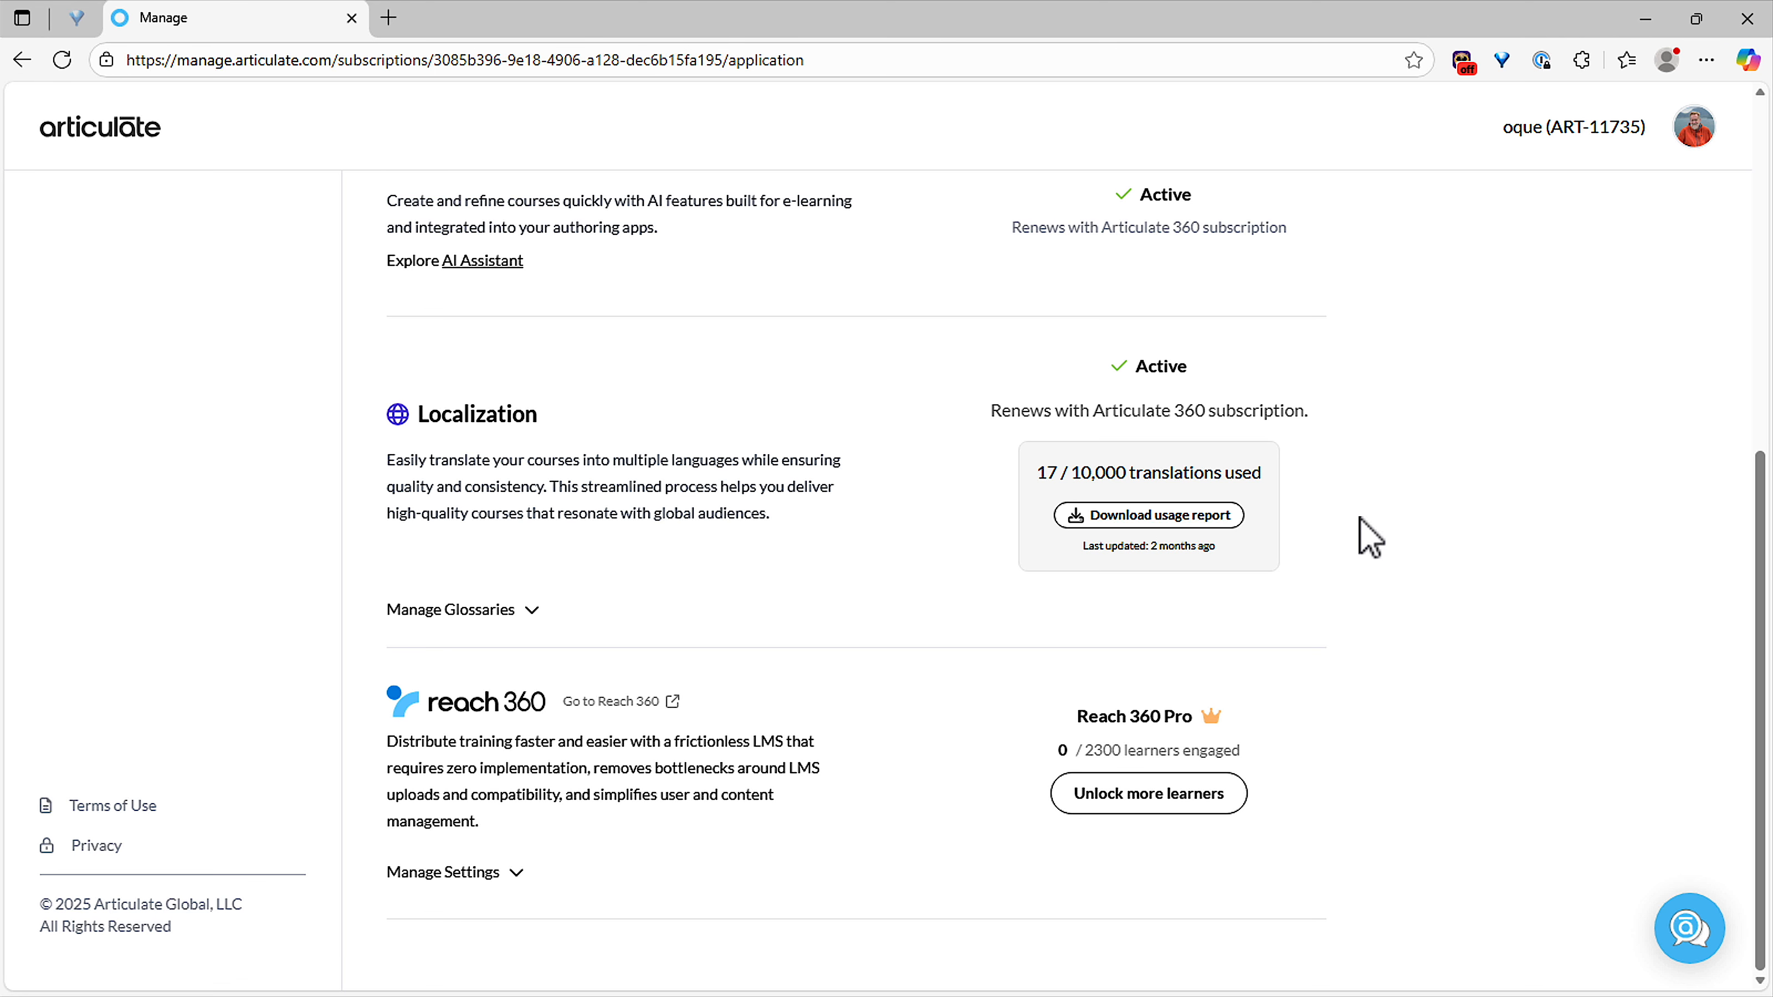
scroll(1369, 538, up, 6)
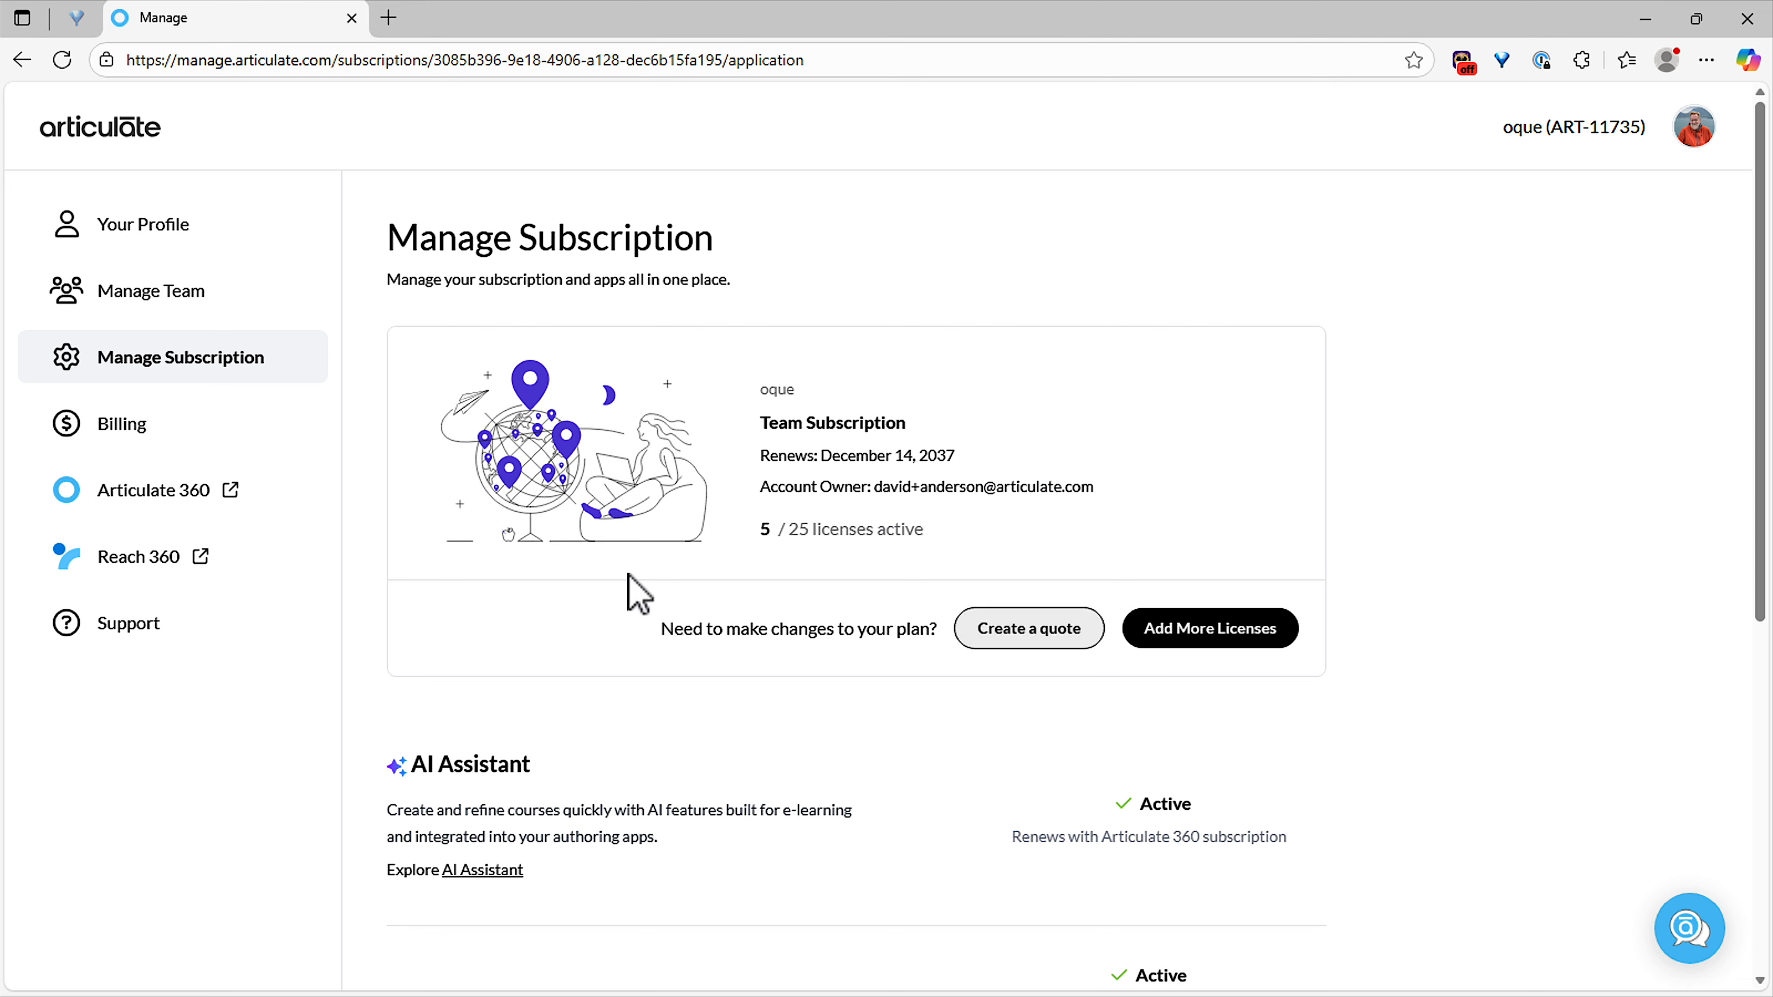
Try switching off Localization in the third team member's permissions and discard the unsaved changes.
click(167, 300)
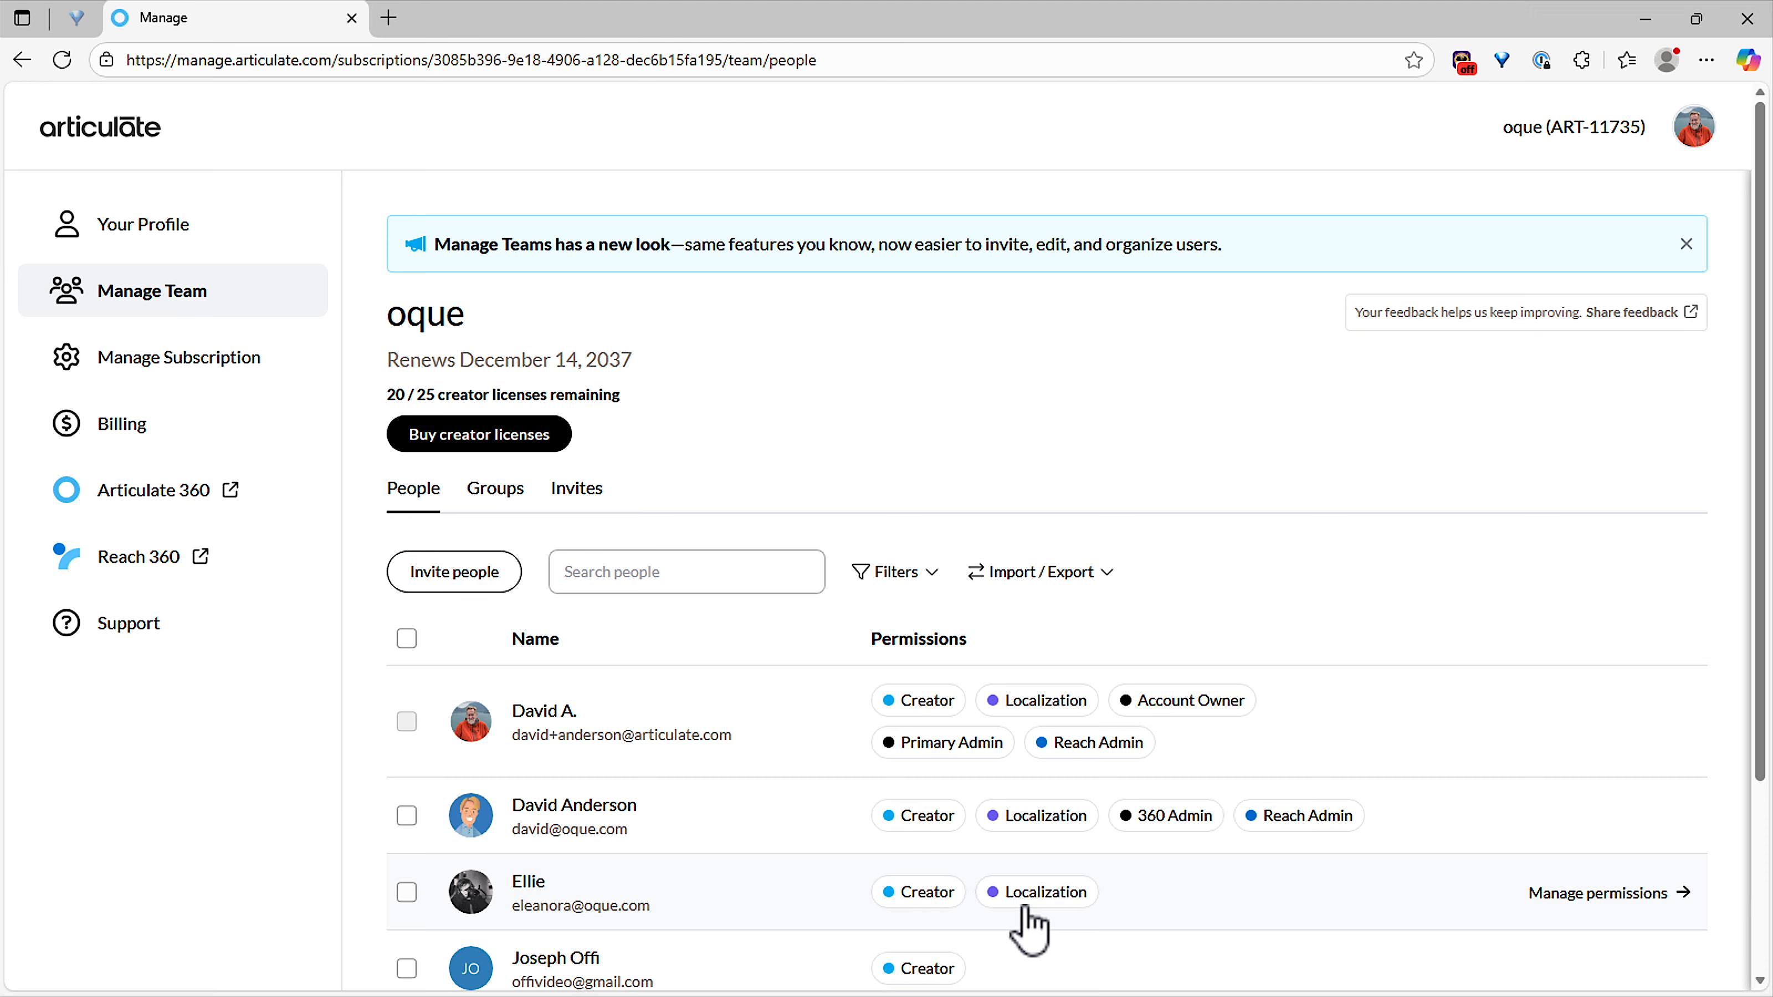
click(1580, 900)
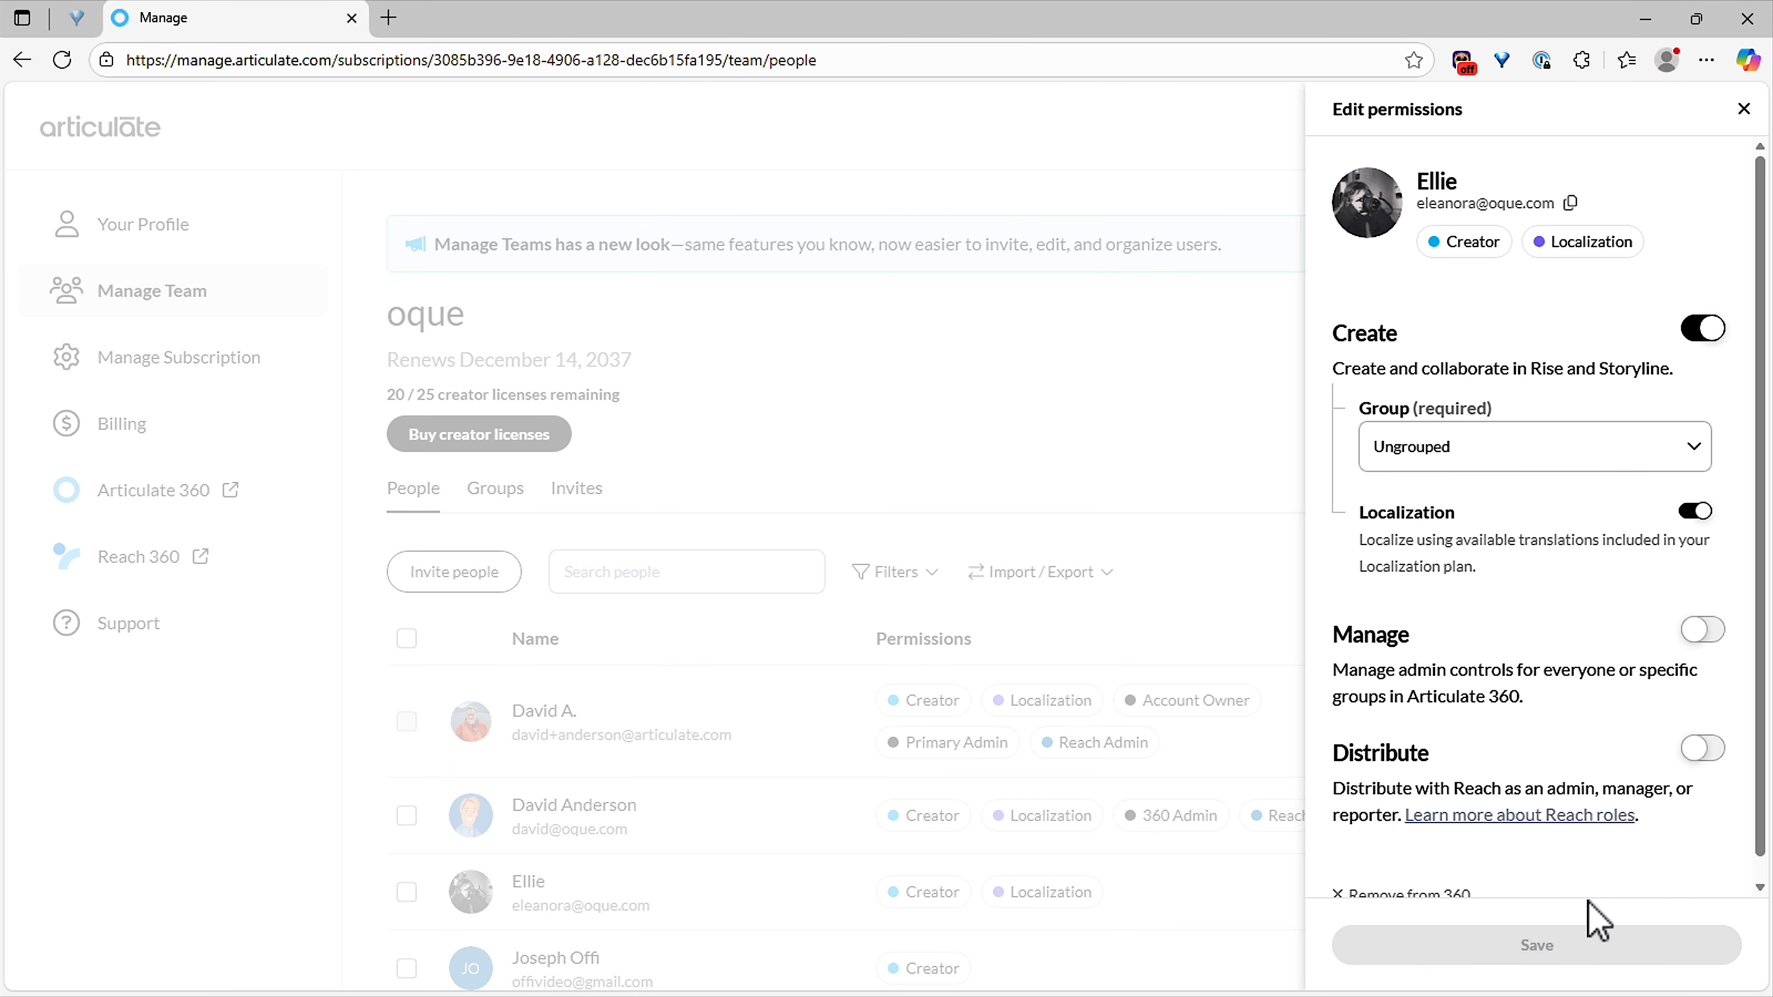
click(1695, 513)
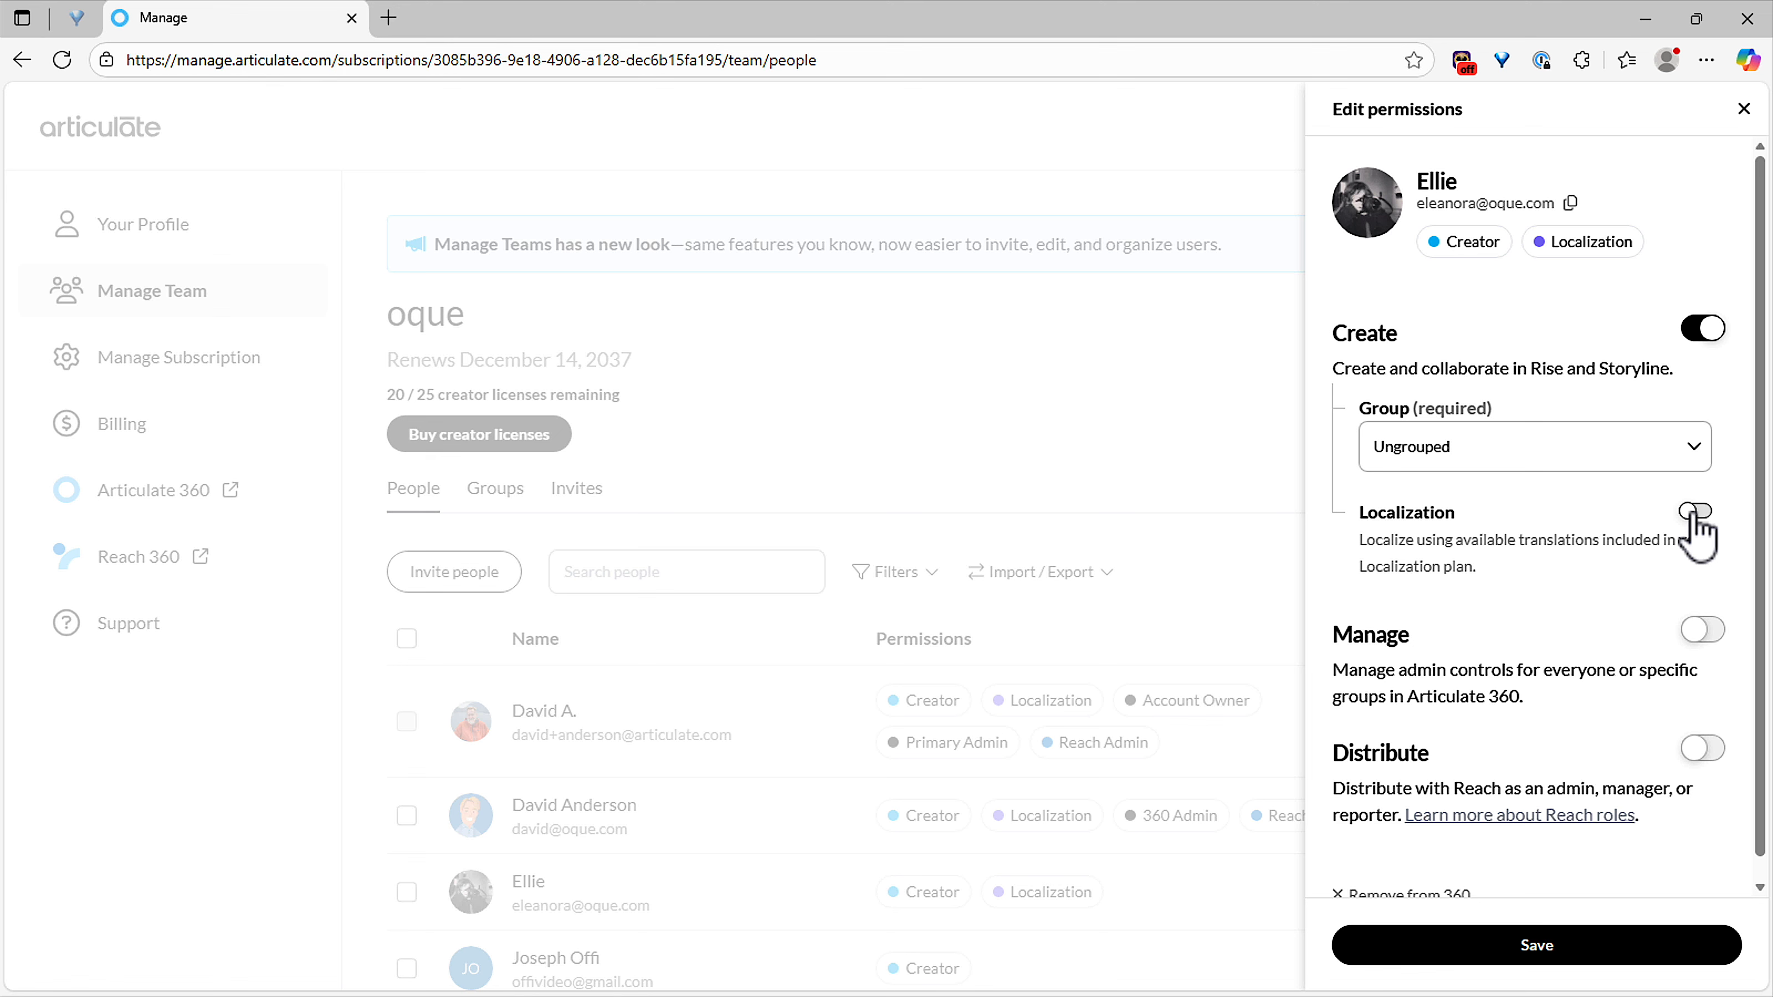
click(1475, 461)
click(1424, 552)
scroll(1574, 689, down, 1)
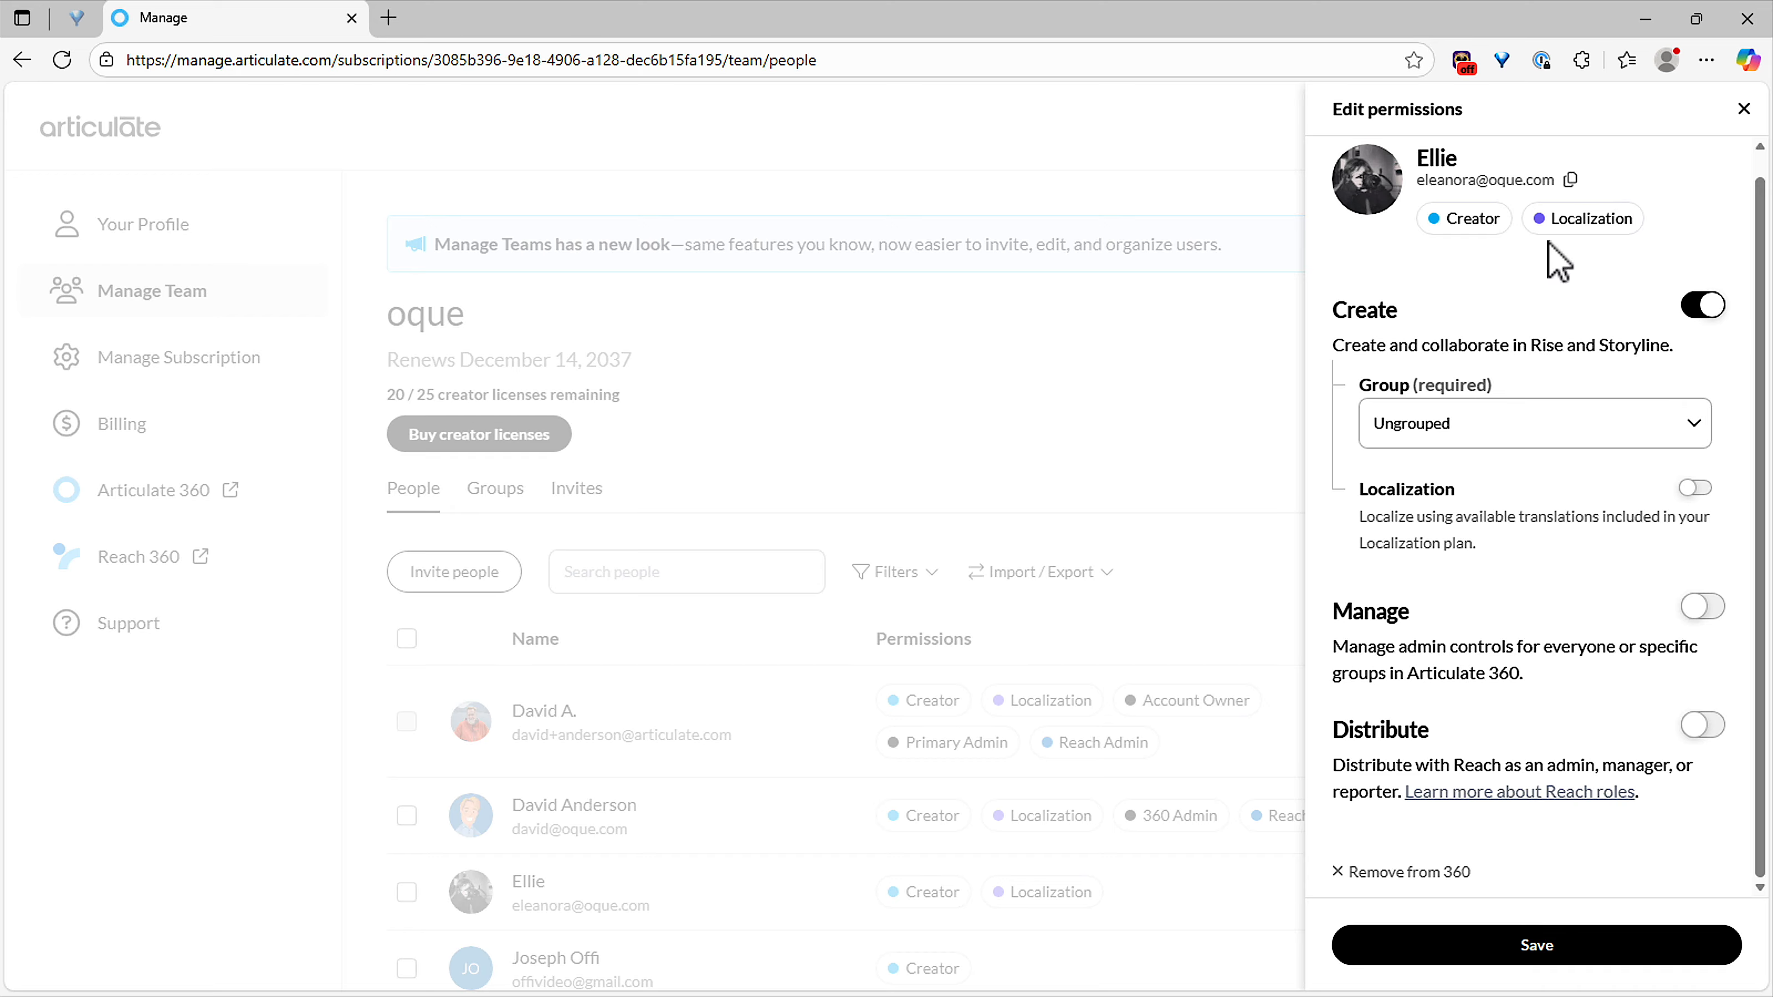
click(1744, 108)
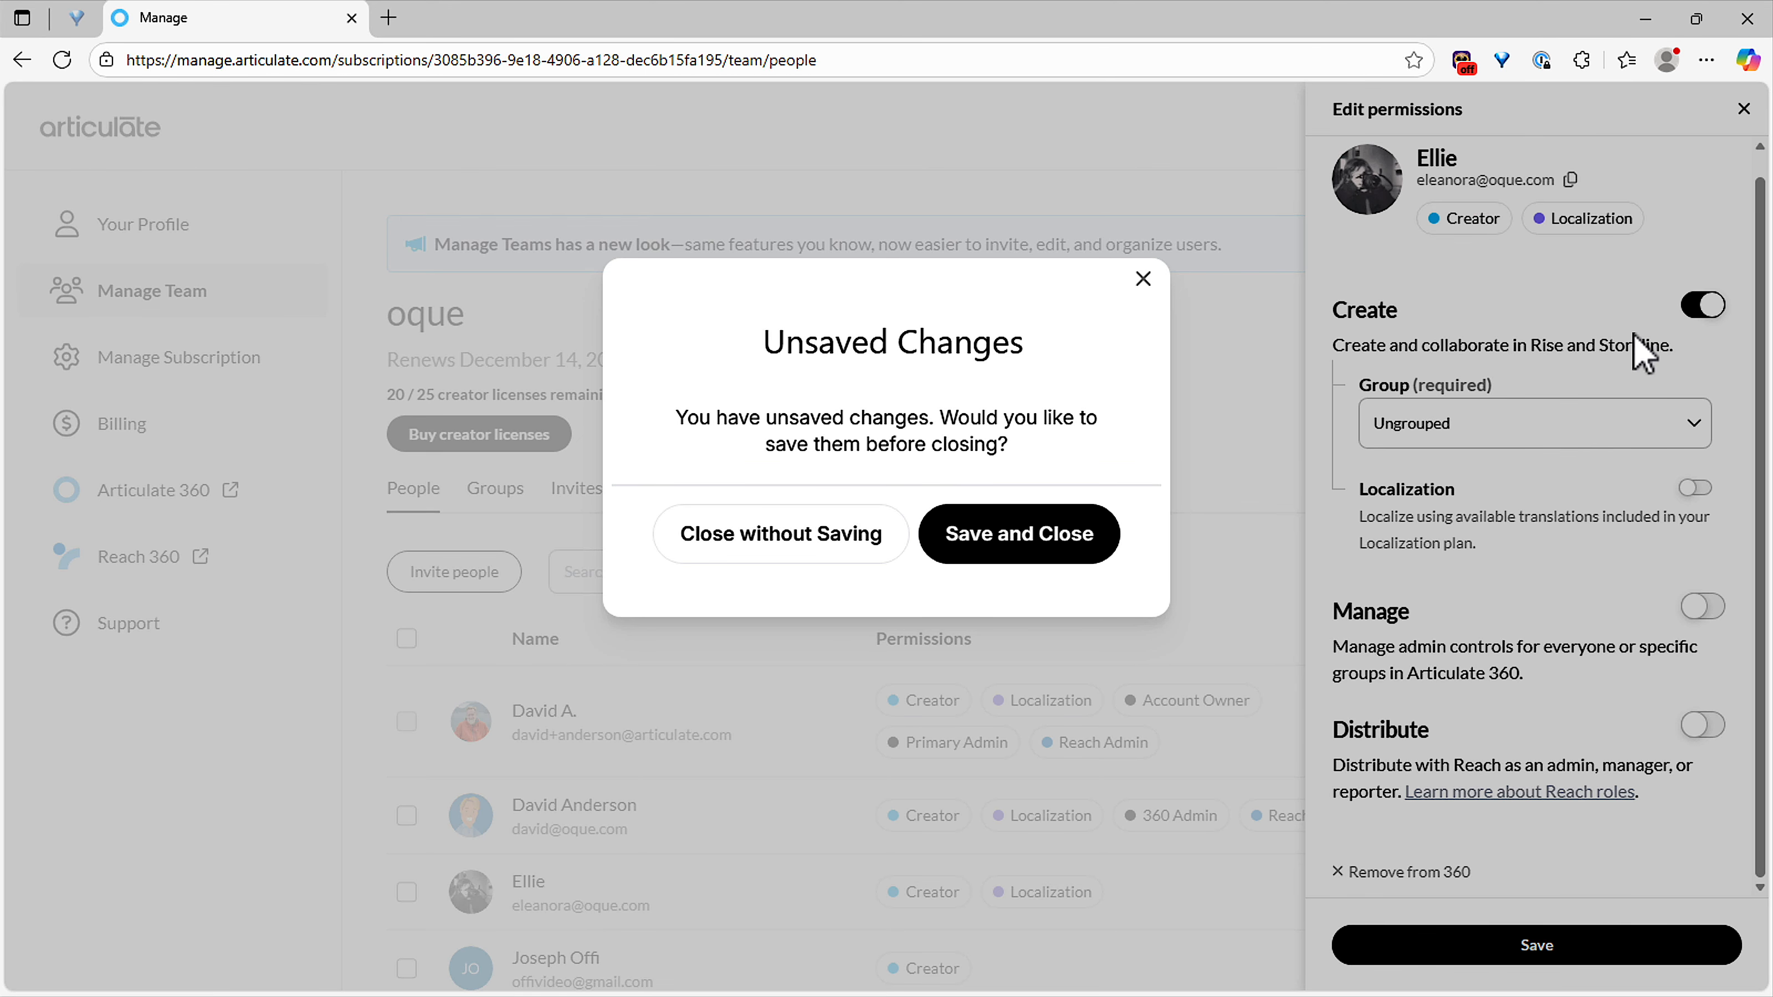
click(840, 544)
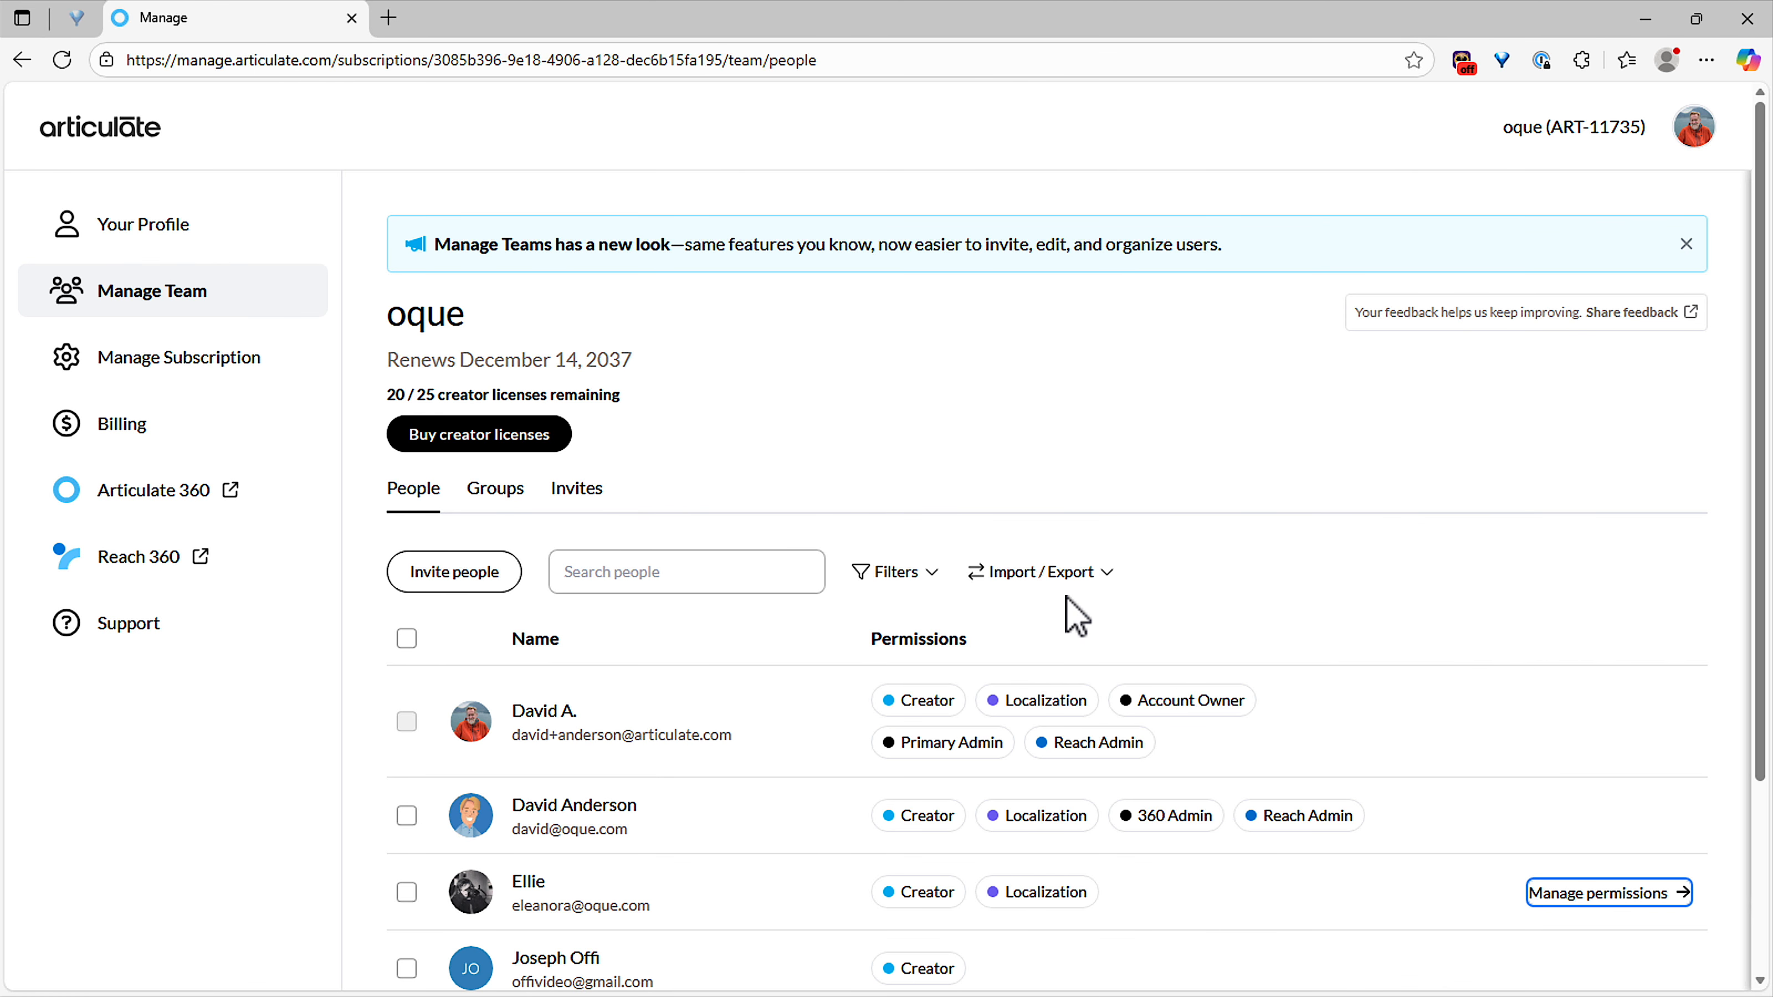
Return to the subscription management page from the team list and expand the glossary management section under Localization.
scroll(1080, 619, down, 3)
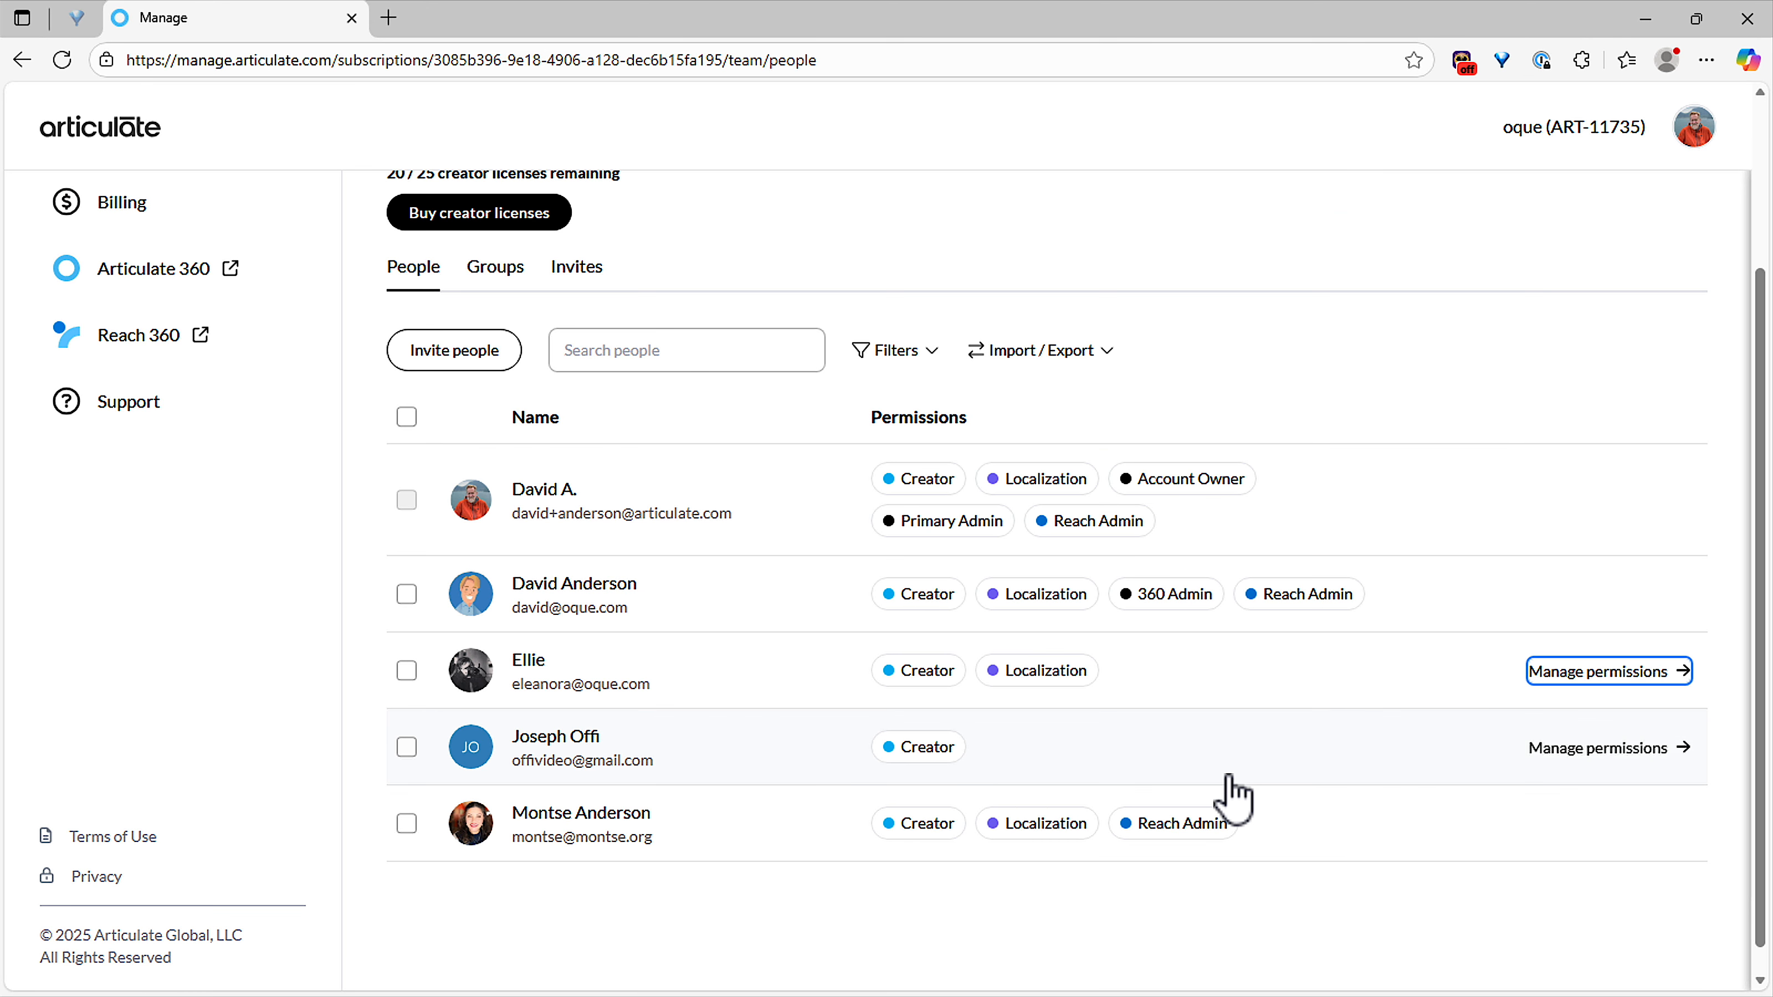
scroll(1232, 796, up, 3)
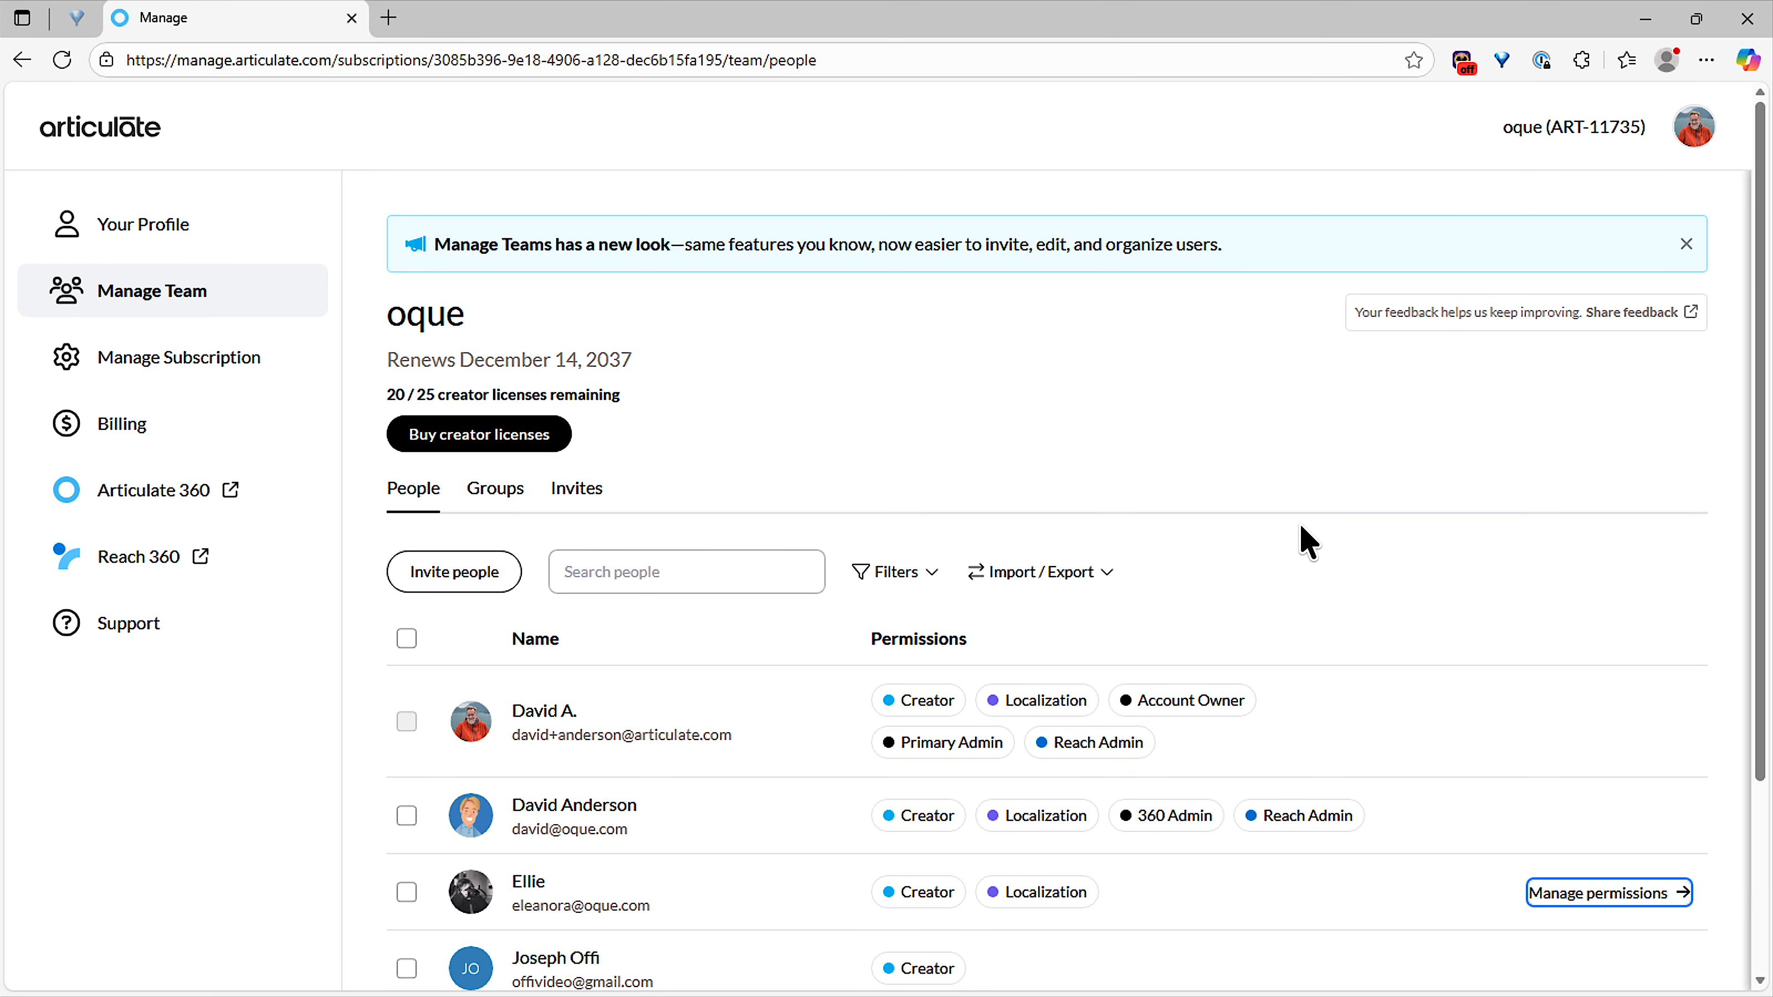
click(223, 368)
scroll(566, 615, down, 6)
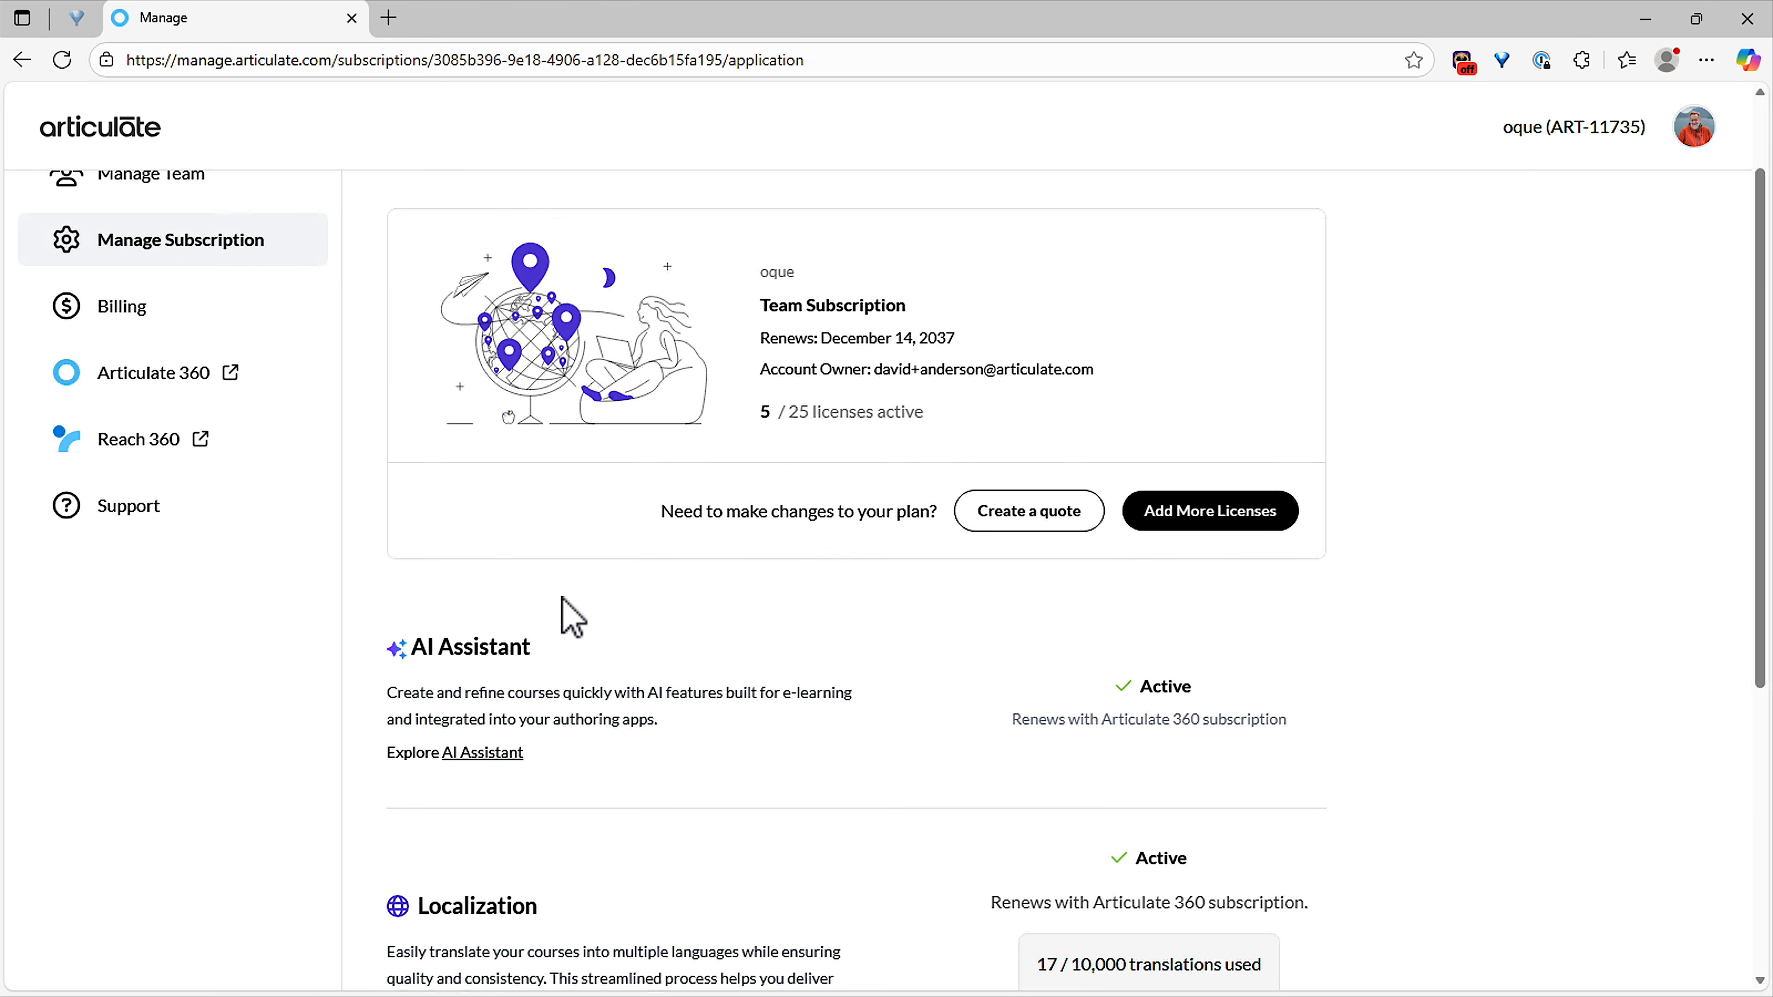
scroll(571, 618, down, 1)
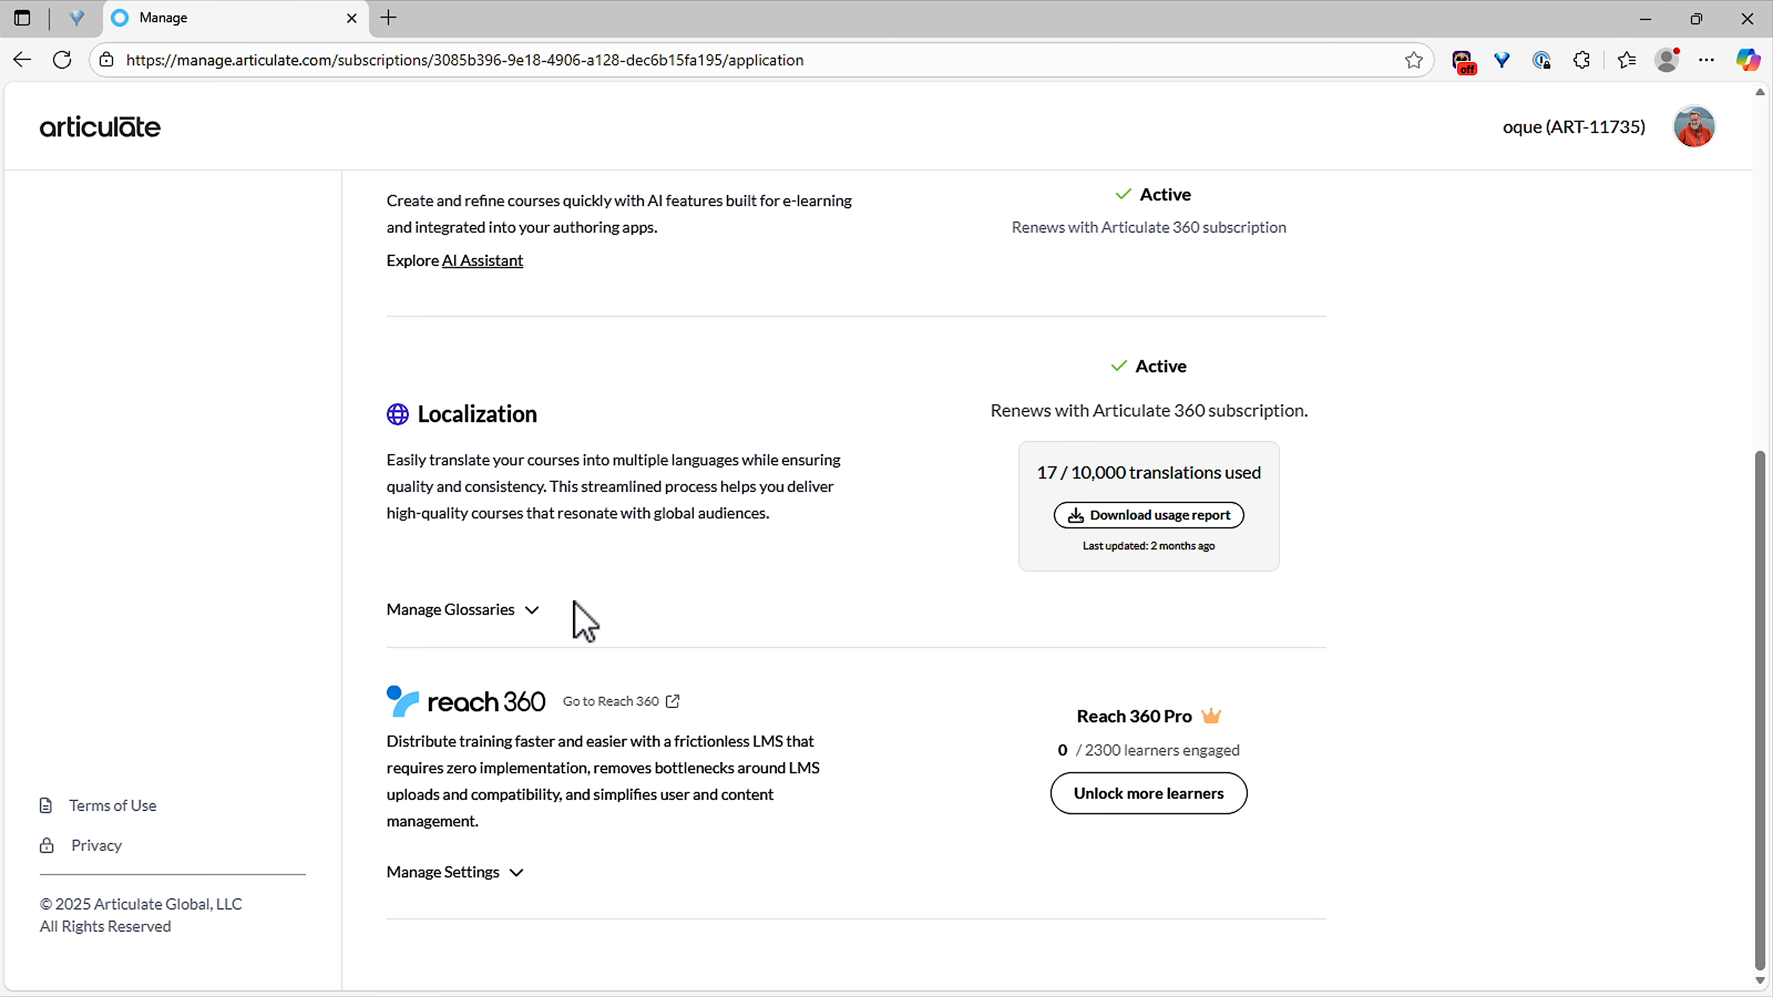
click(448, 614)
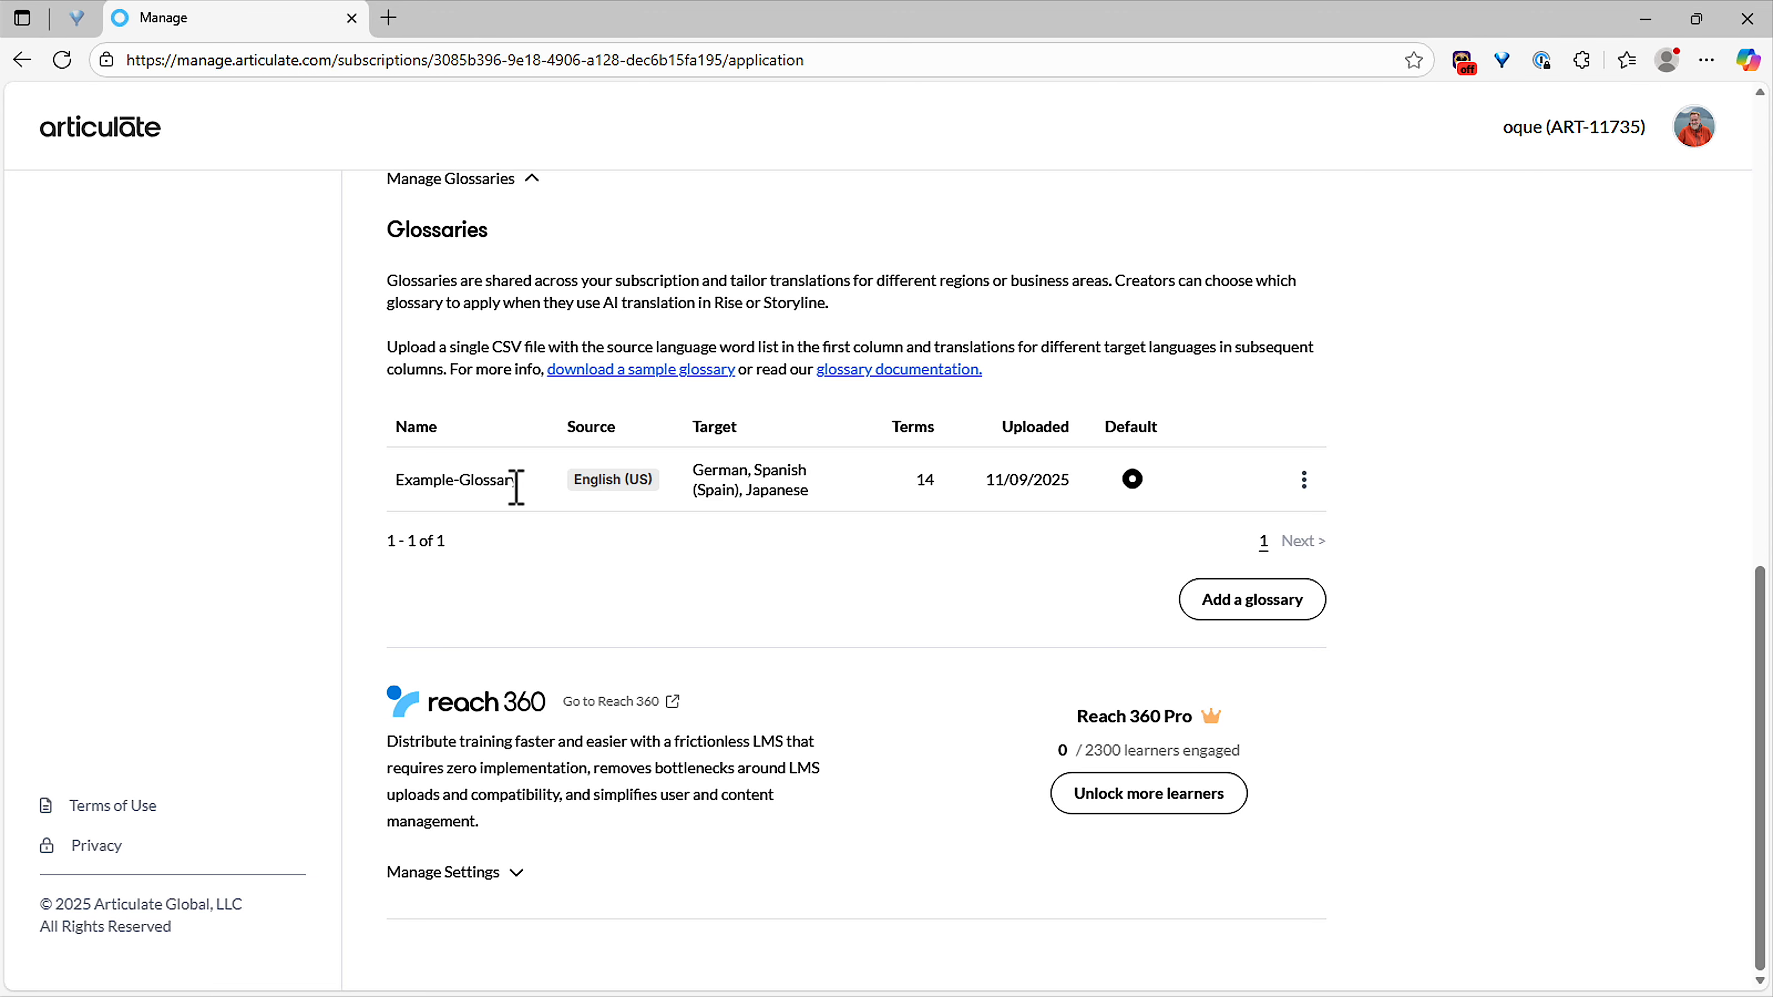
Switch to File Explorer and open example-glossary-updated.csv from the Desktop's Storyline Localization > Glossary folder in Excel.
key(alt+Tab)
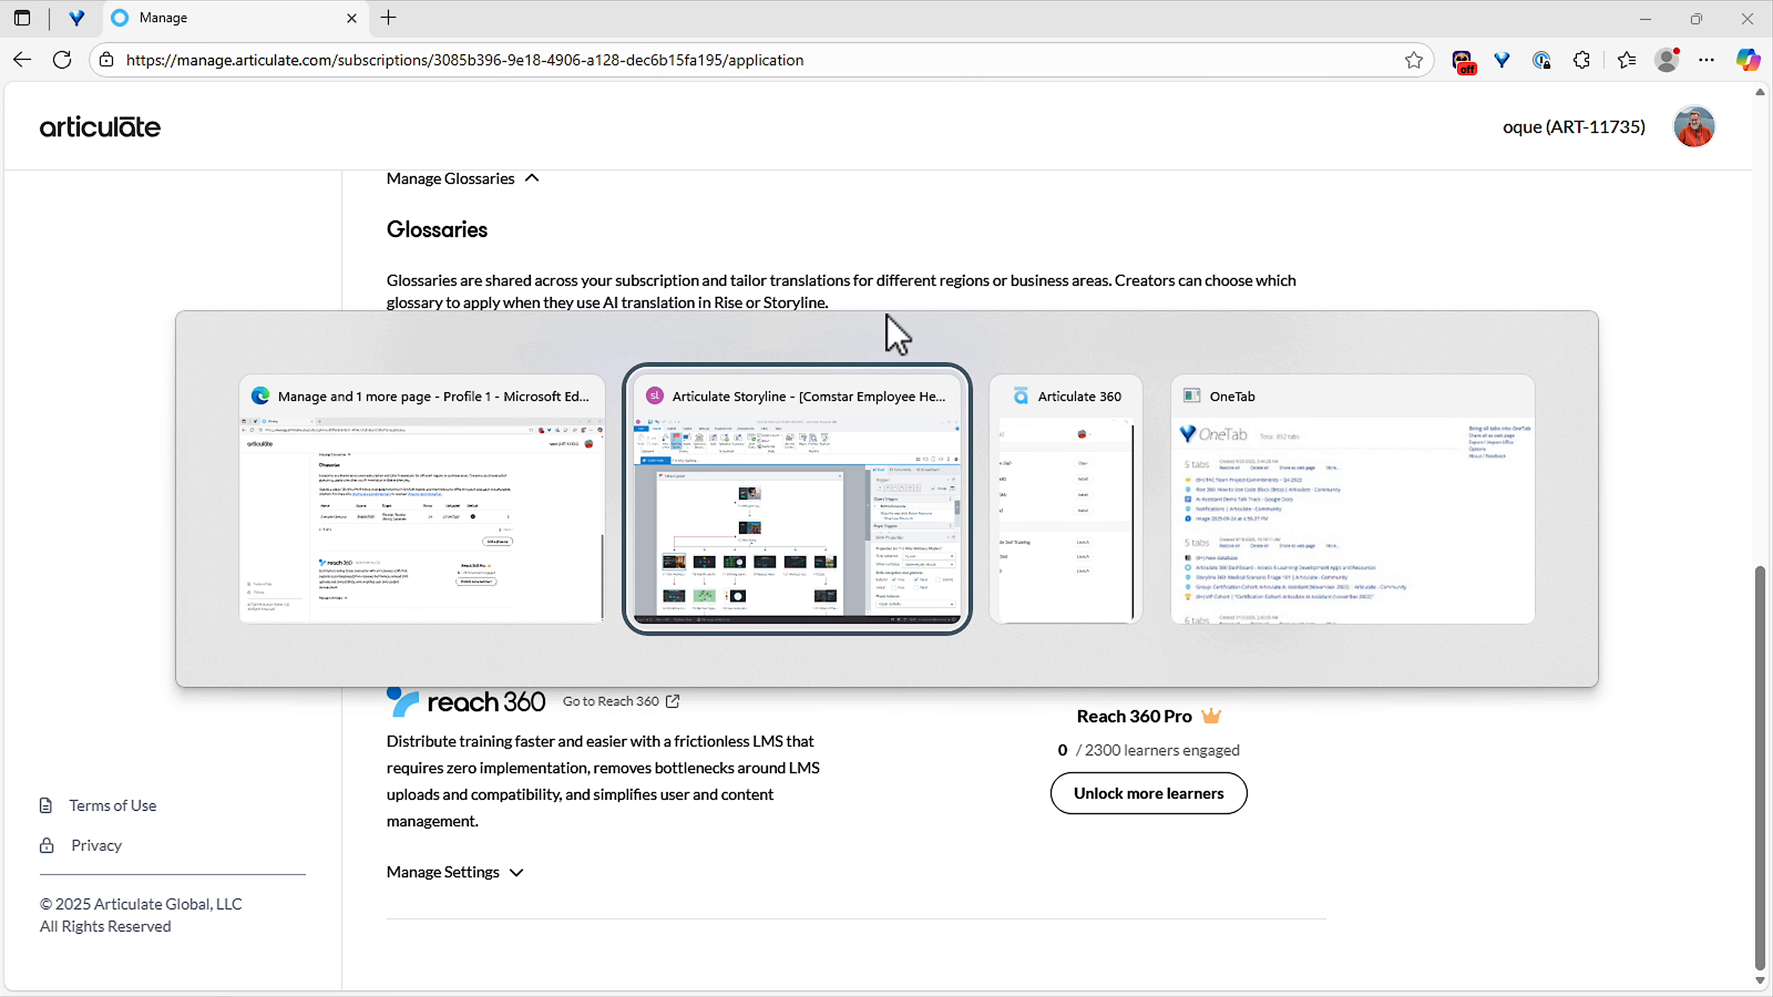
key(alt+Tab)
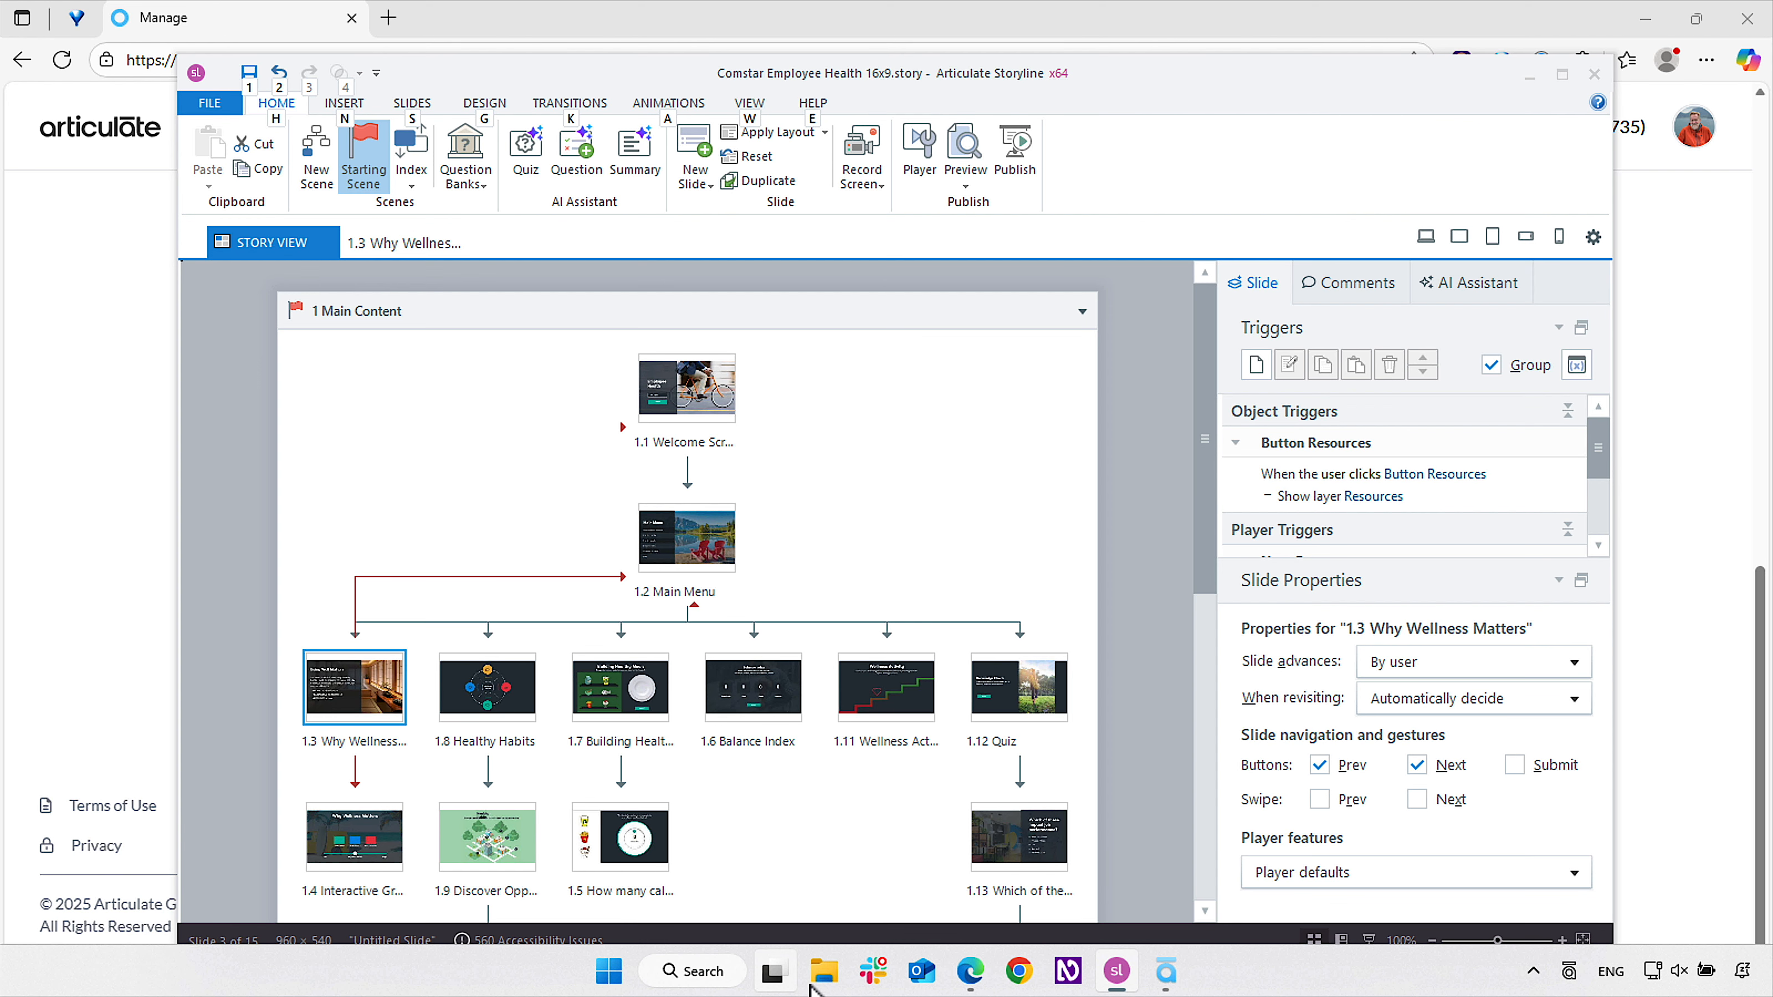
click(822, 978)
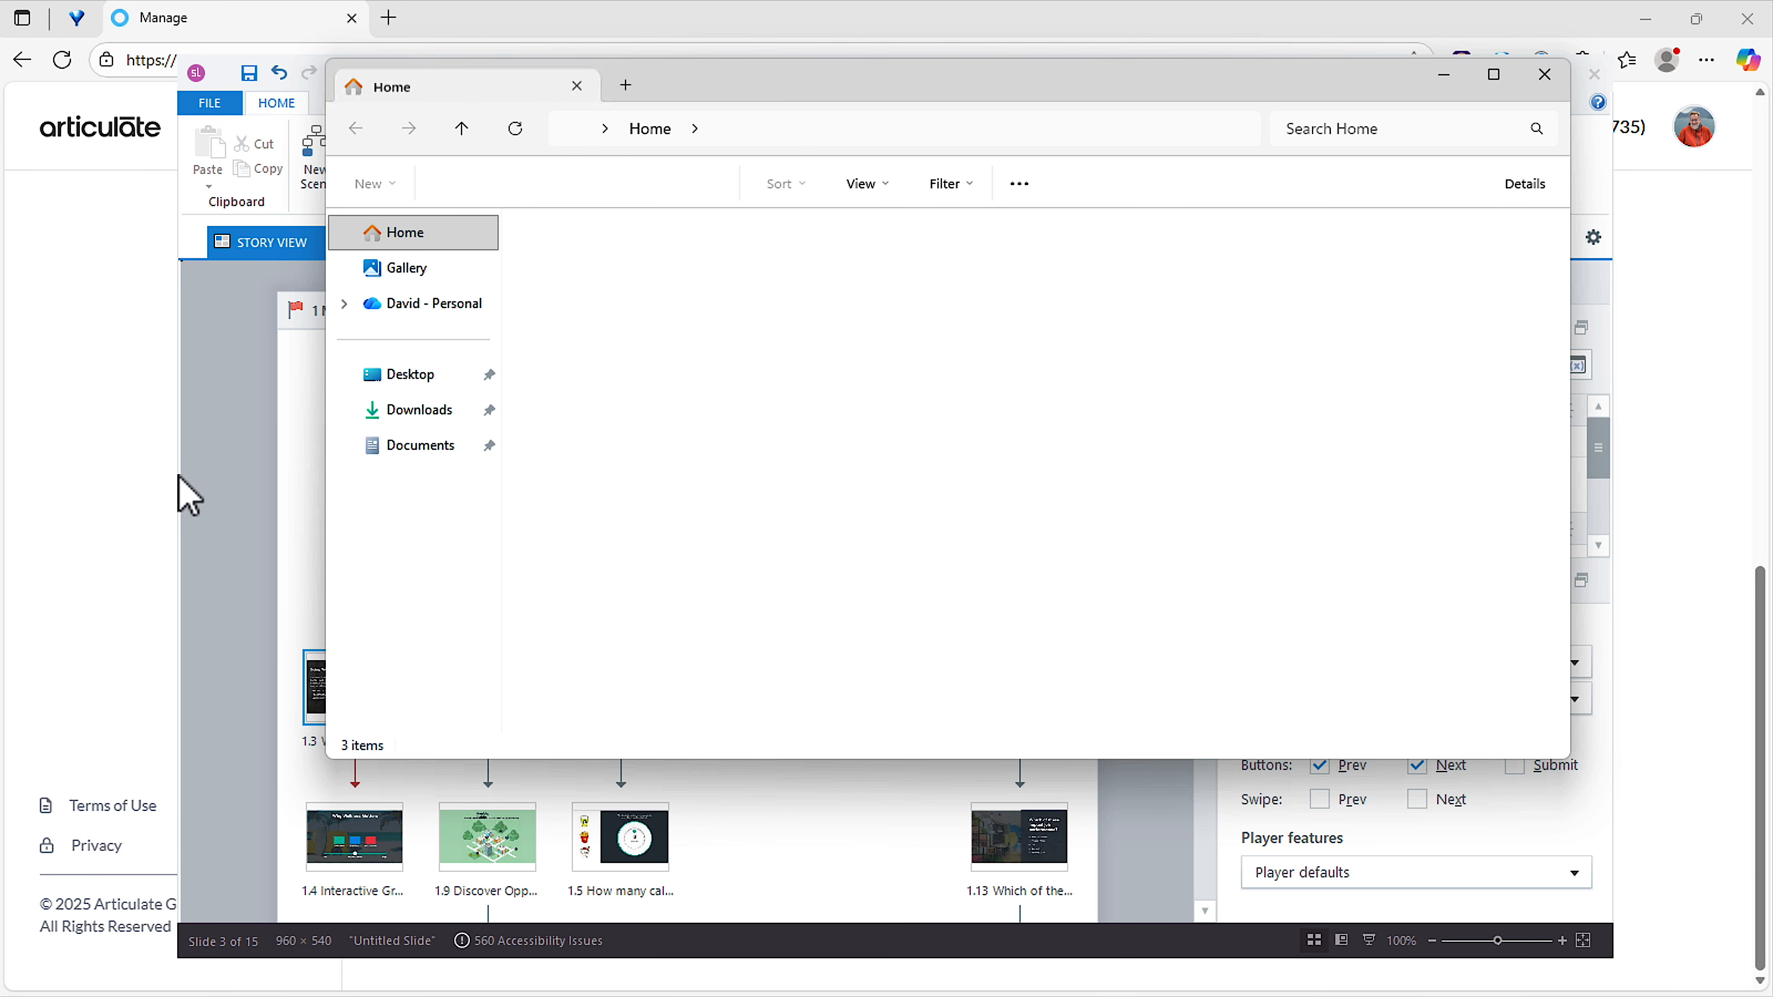
click(94, 454)
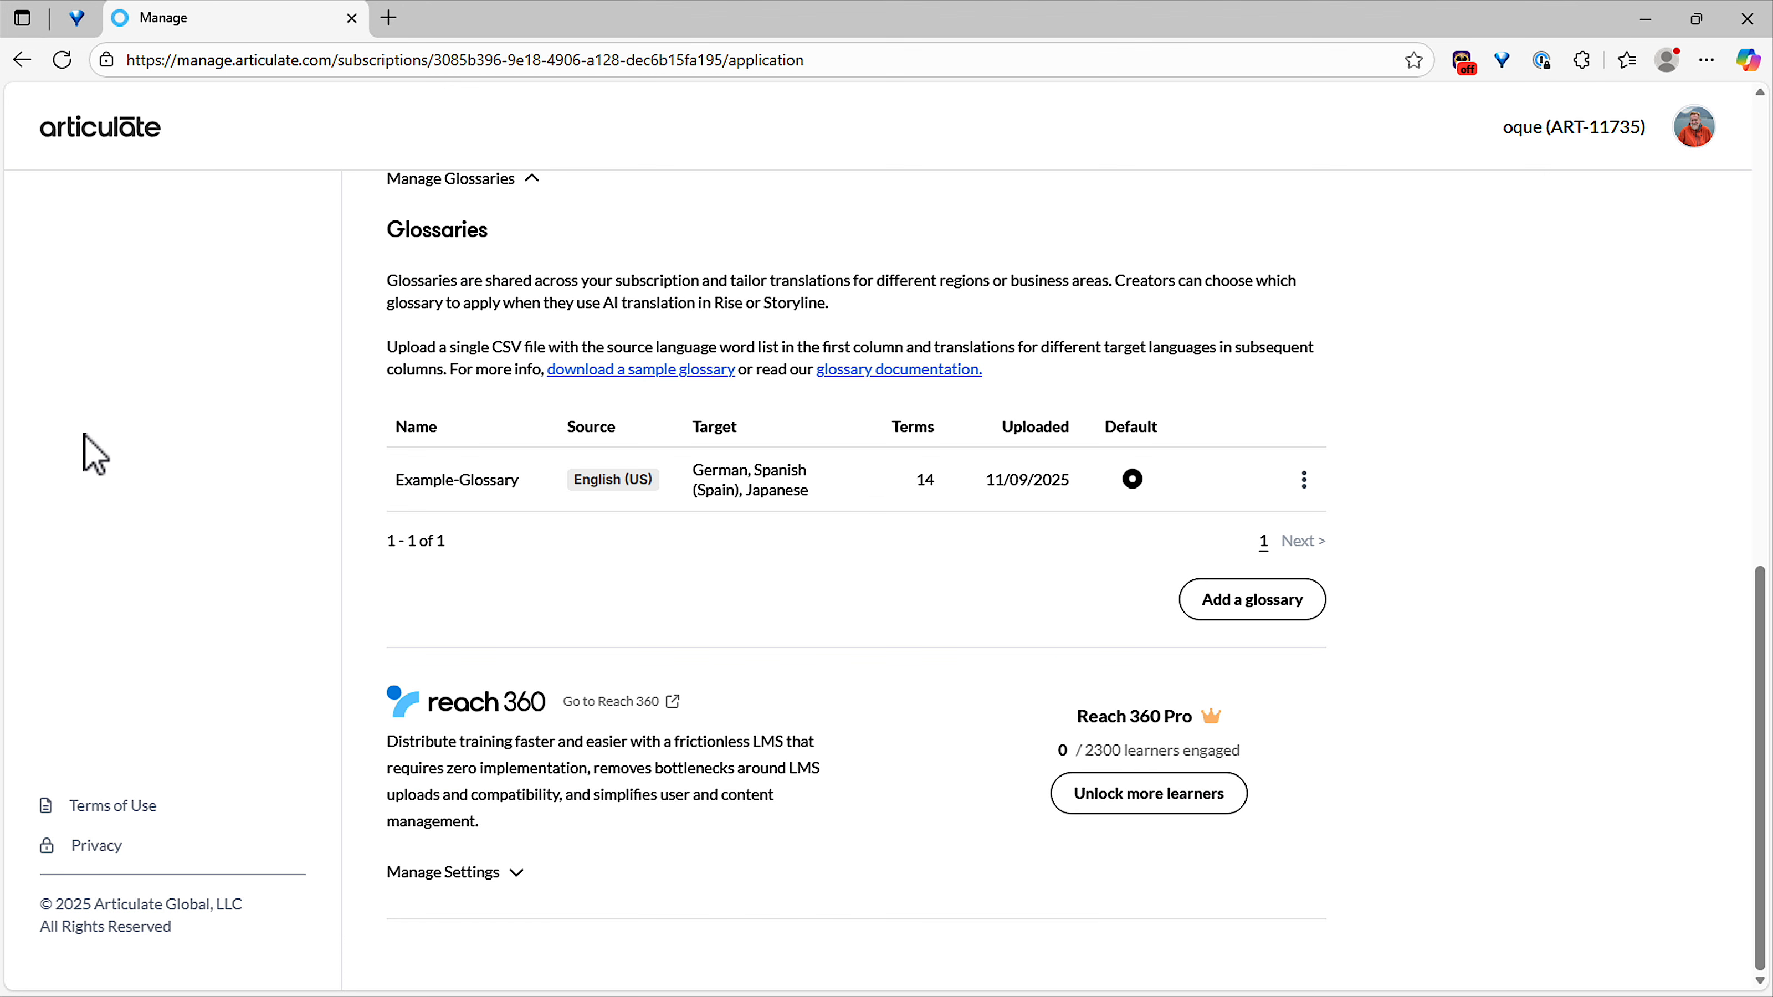
key(alt+Tab)
click(409, 374)
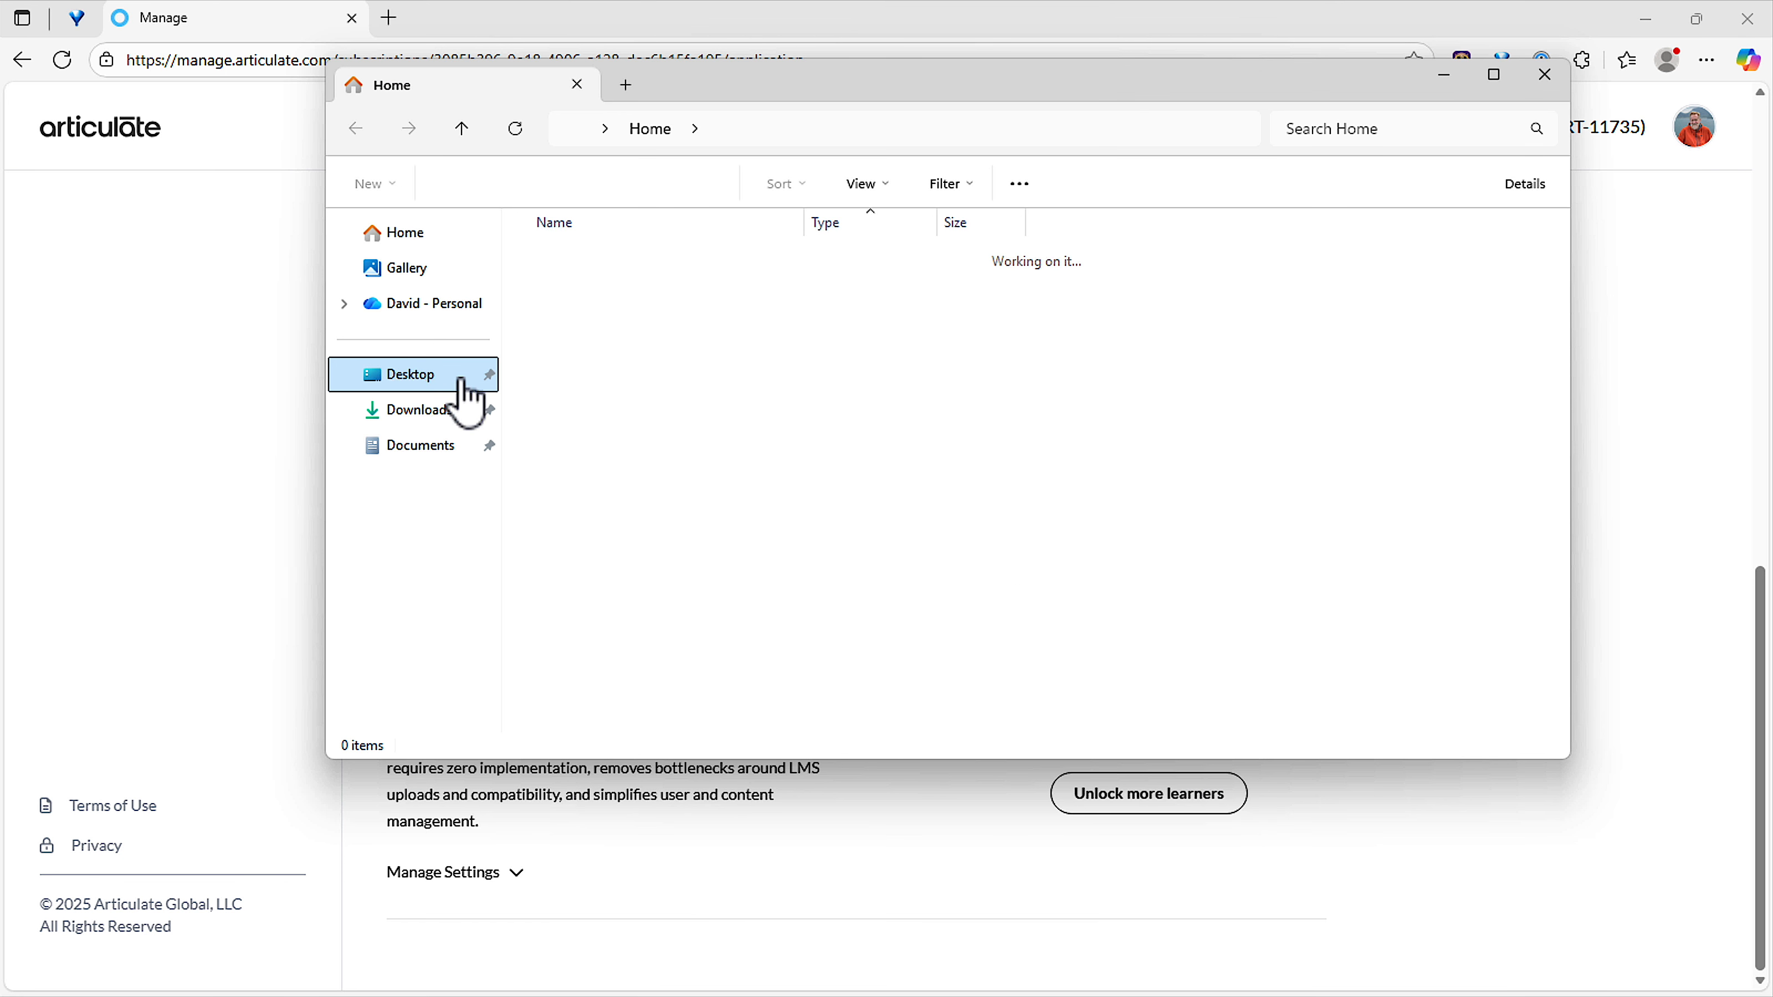
double_click(645, 318)
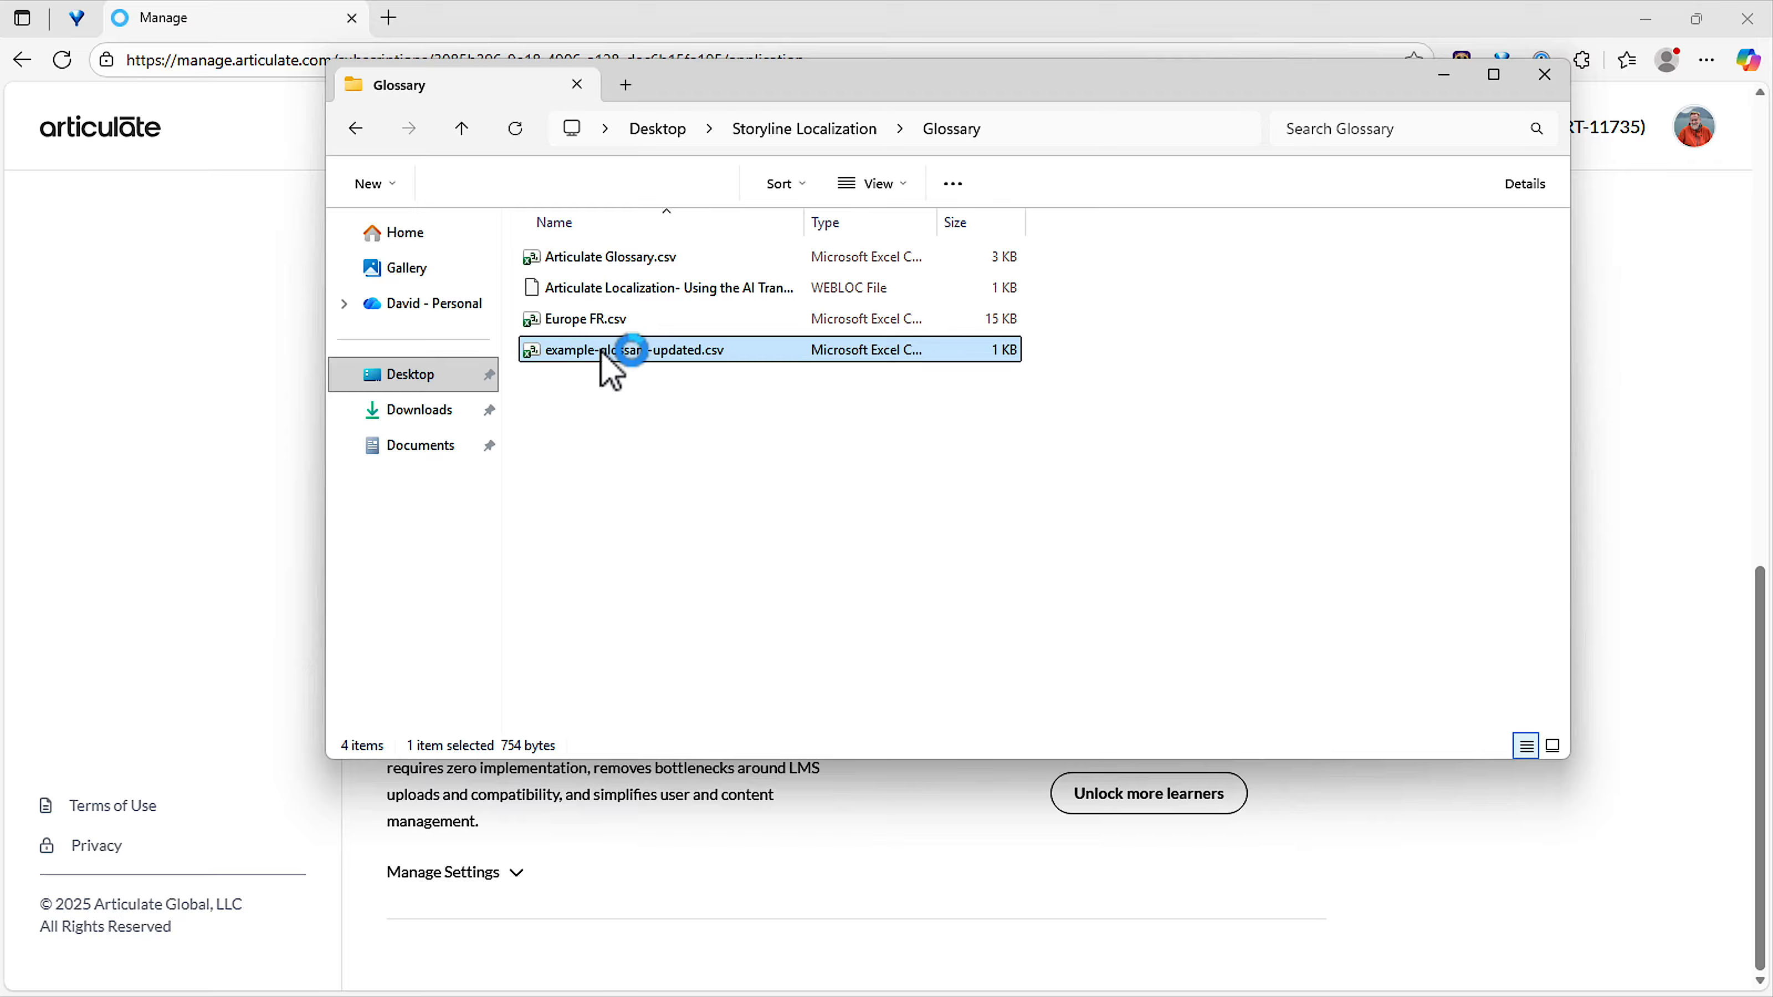
double_click(602, 353)
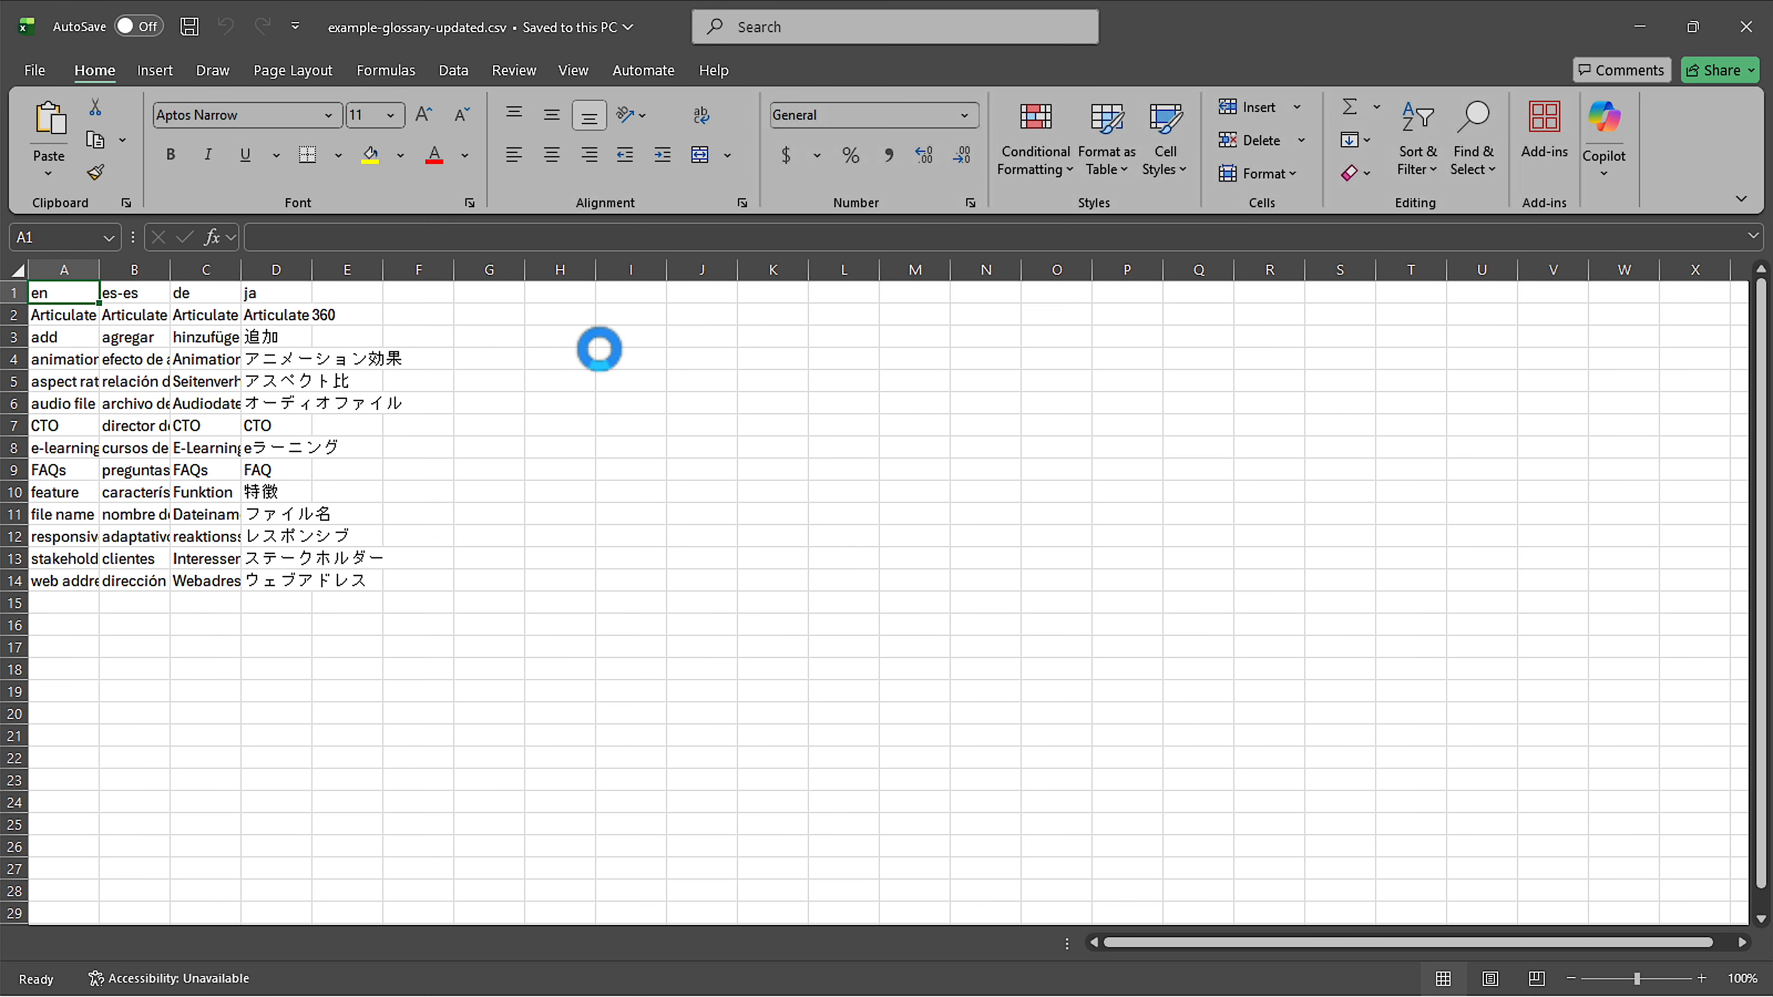
Widen the glossary's language columns to fit their terms and enlarge the sheet to 130%.
drag(100, 278, 622, 271)
click(250, 666)
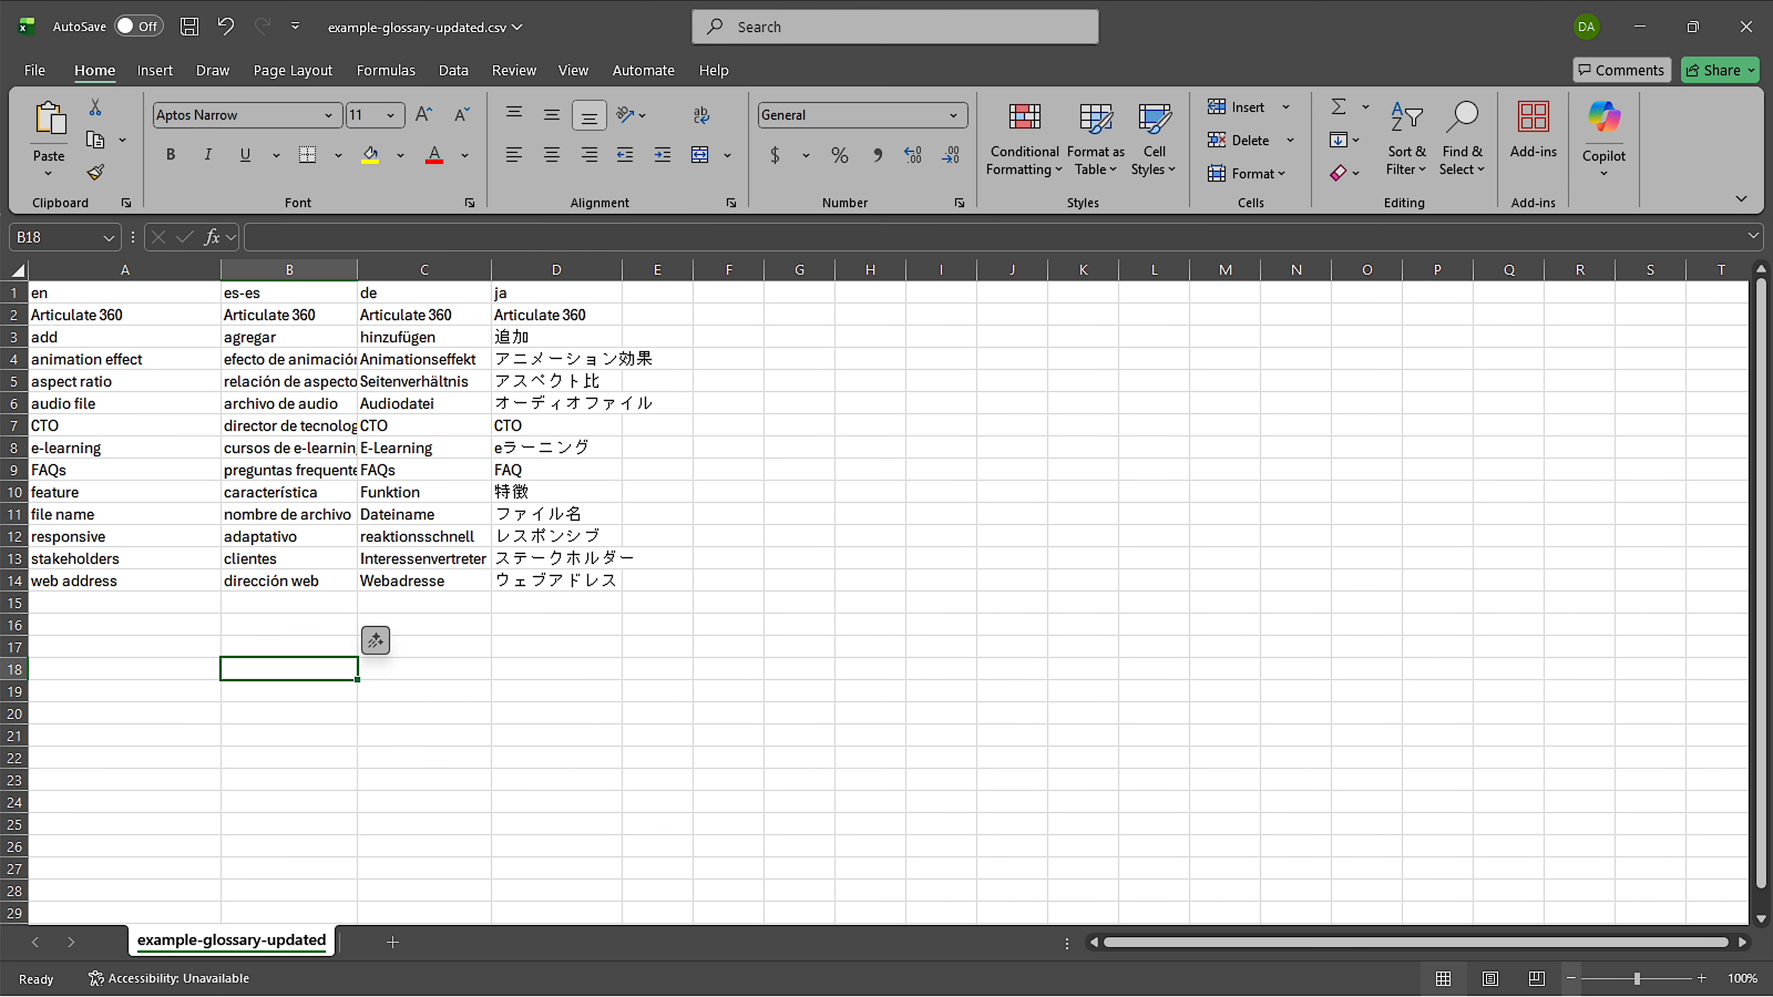
click(1701, 978)
click(1701, 979)
click(1701, 978)
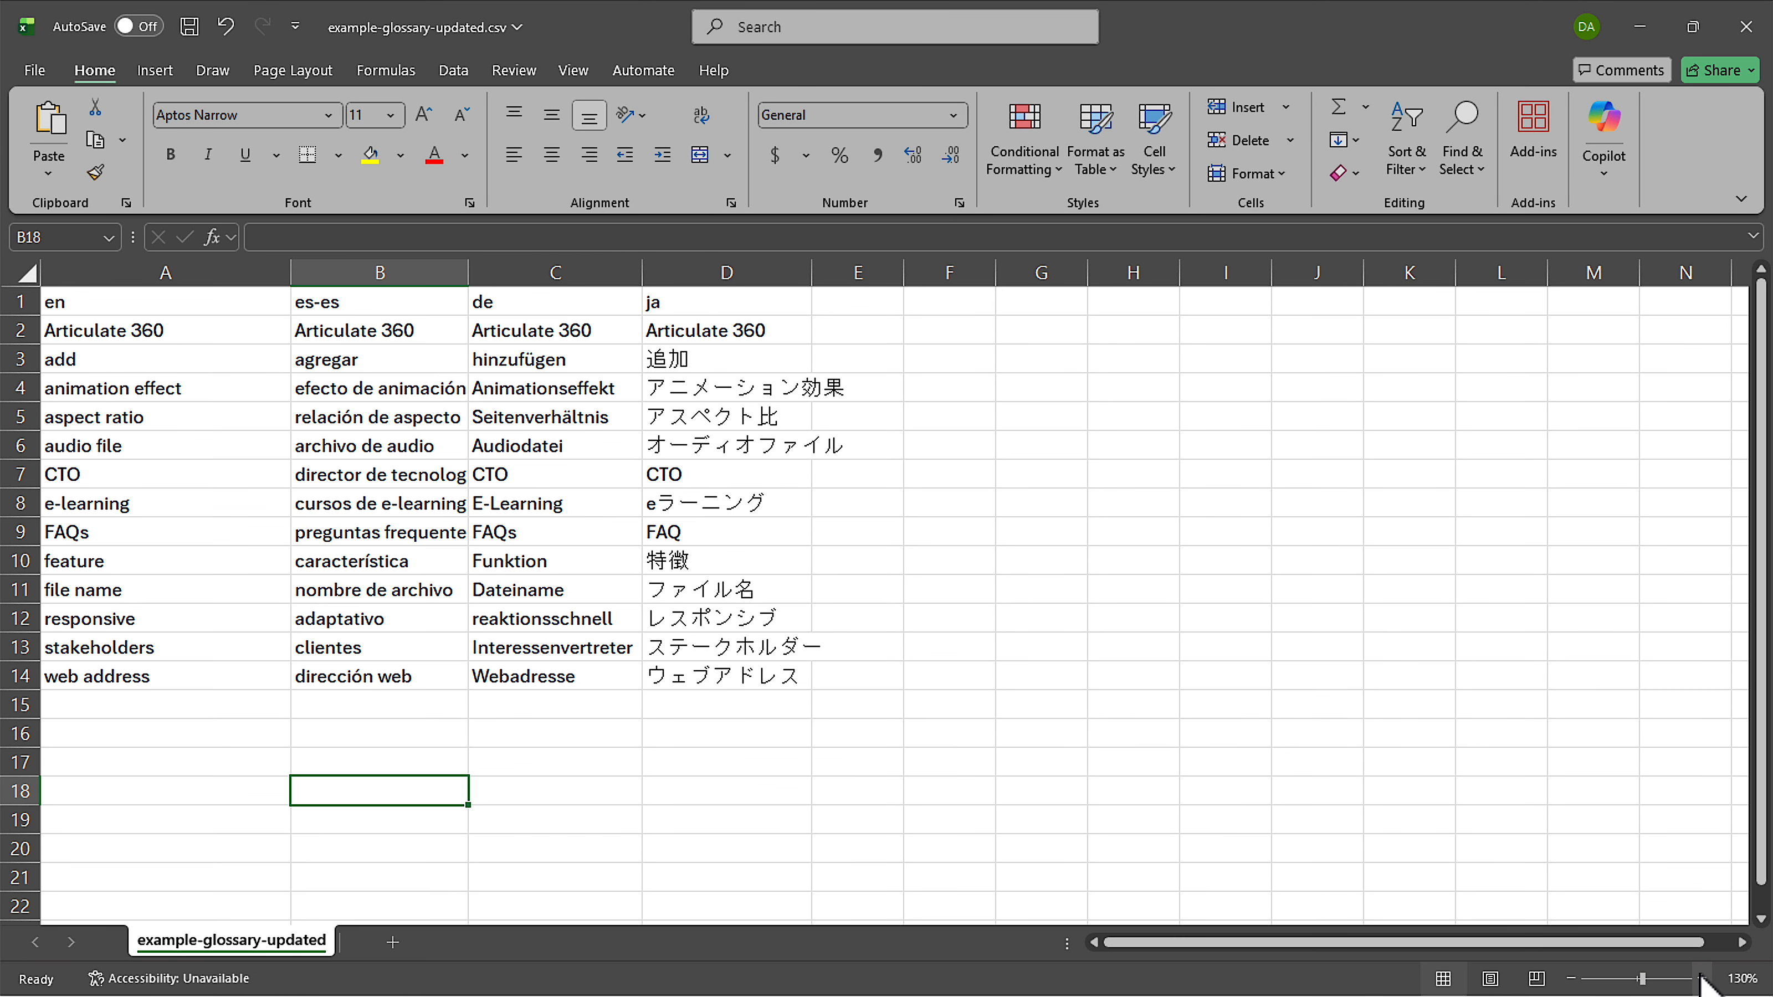
Examine the language codes en, es-es, de and ja in the header row, checking the glossary documentation link in the browser.
click(118, 307)
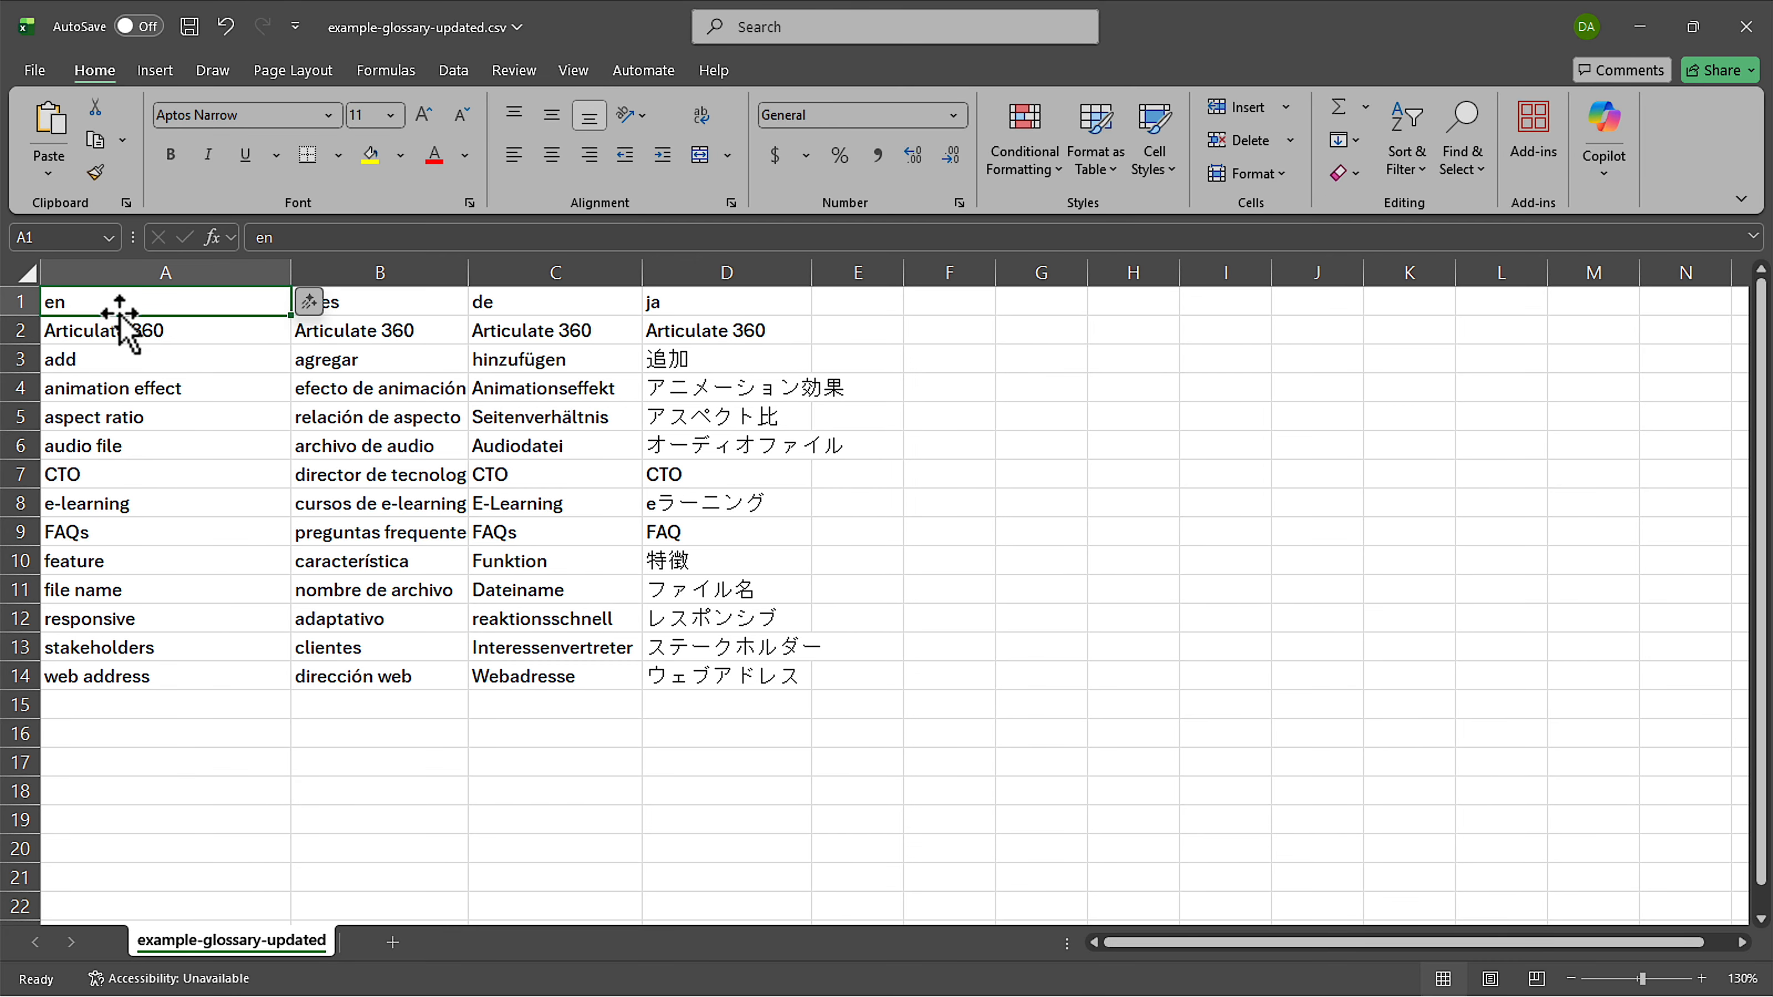
click(347, 306)
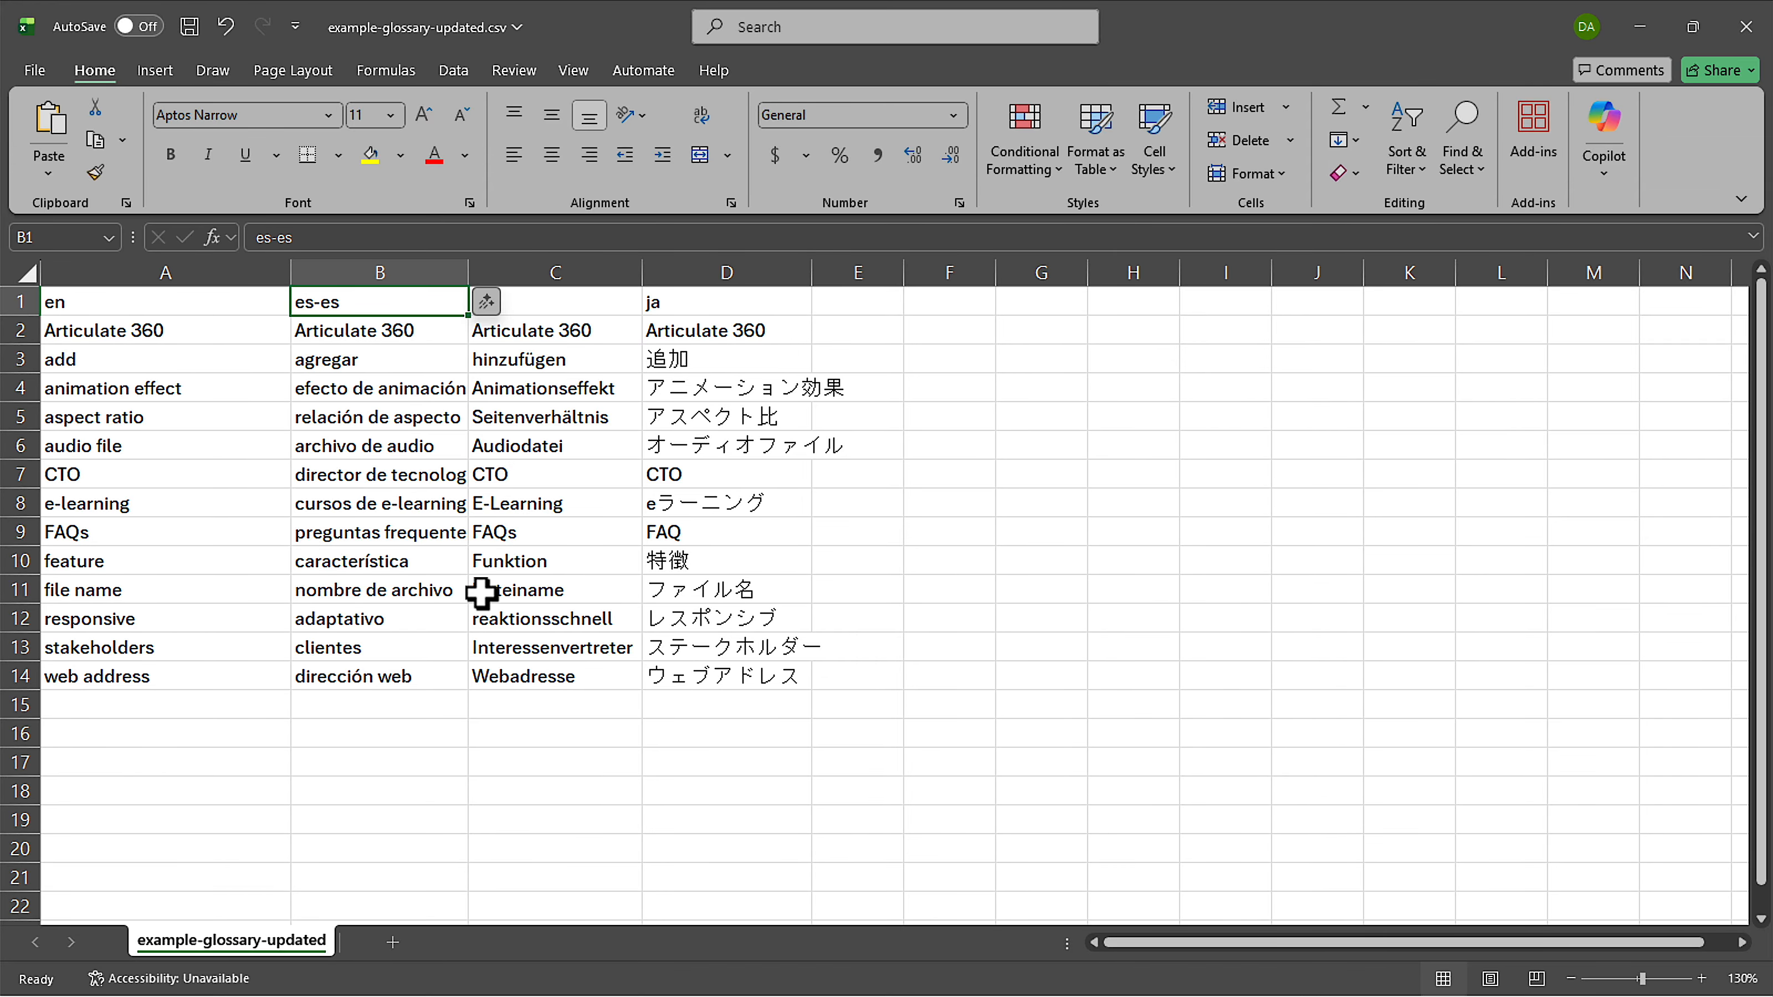
key(alt+Tab)
key(alt+Tab)
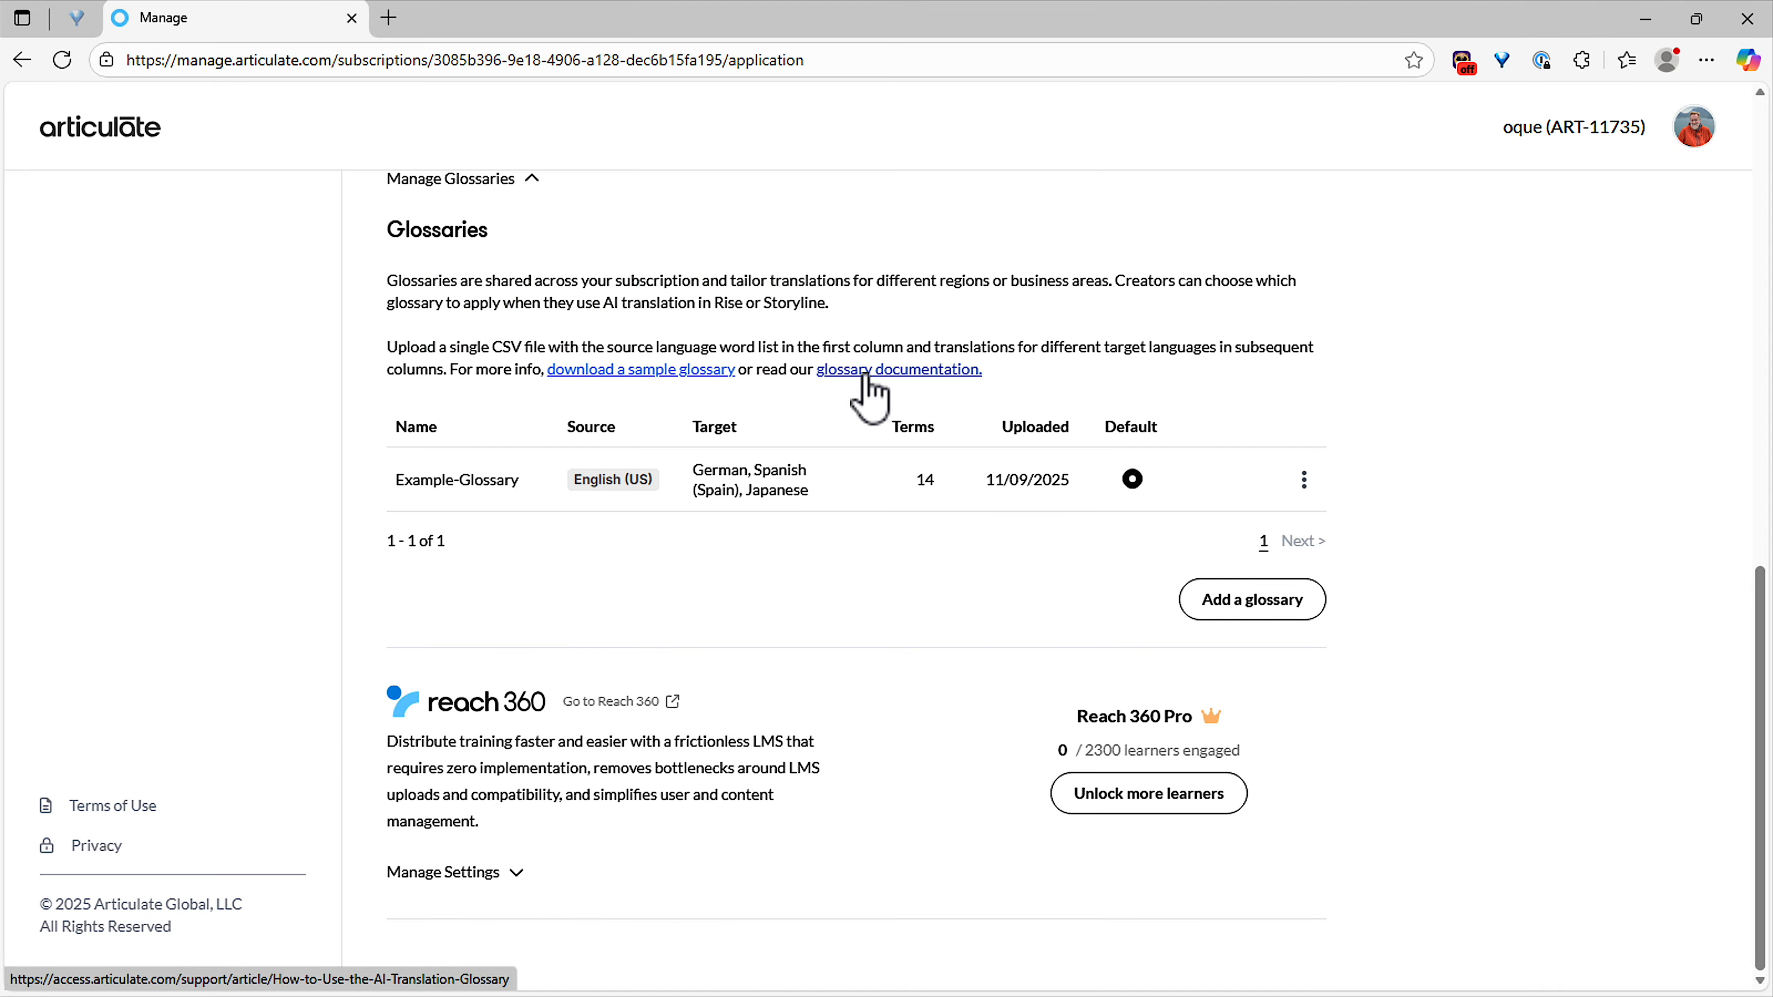
key(ctrl)
key(ctrl)
key(alt+Tab)
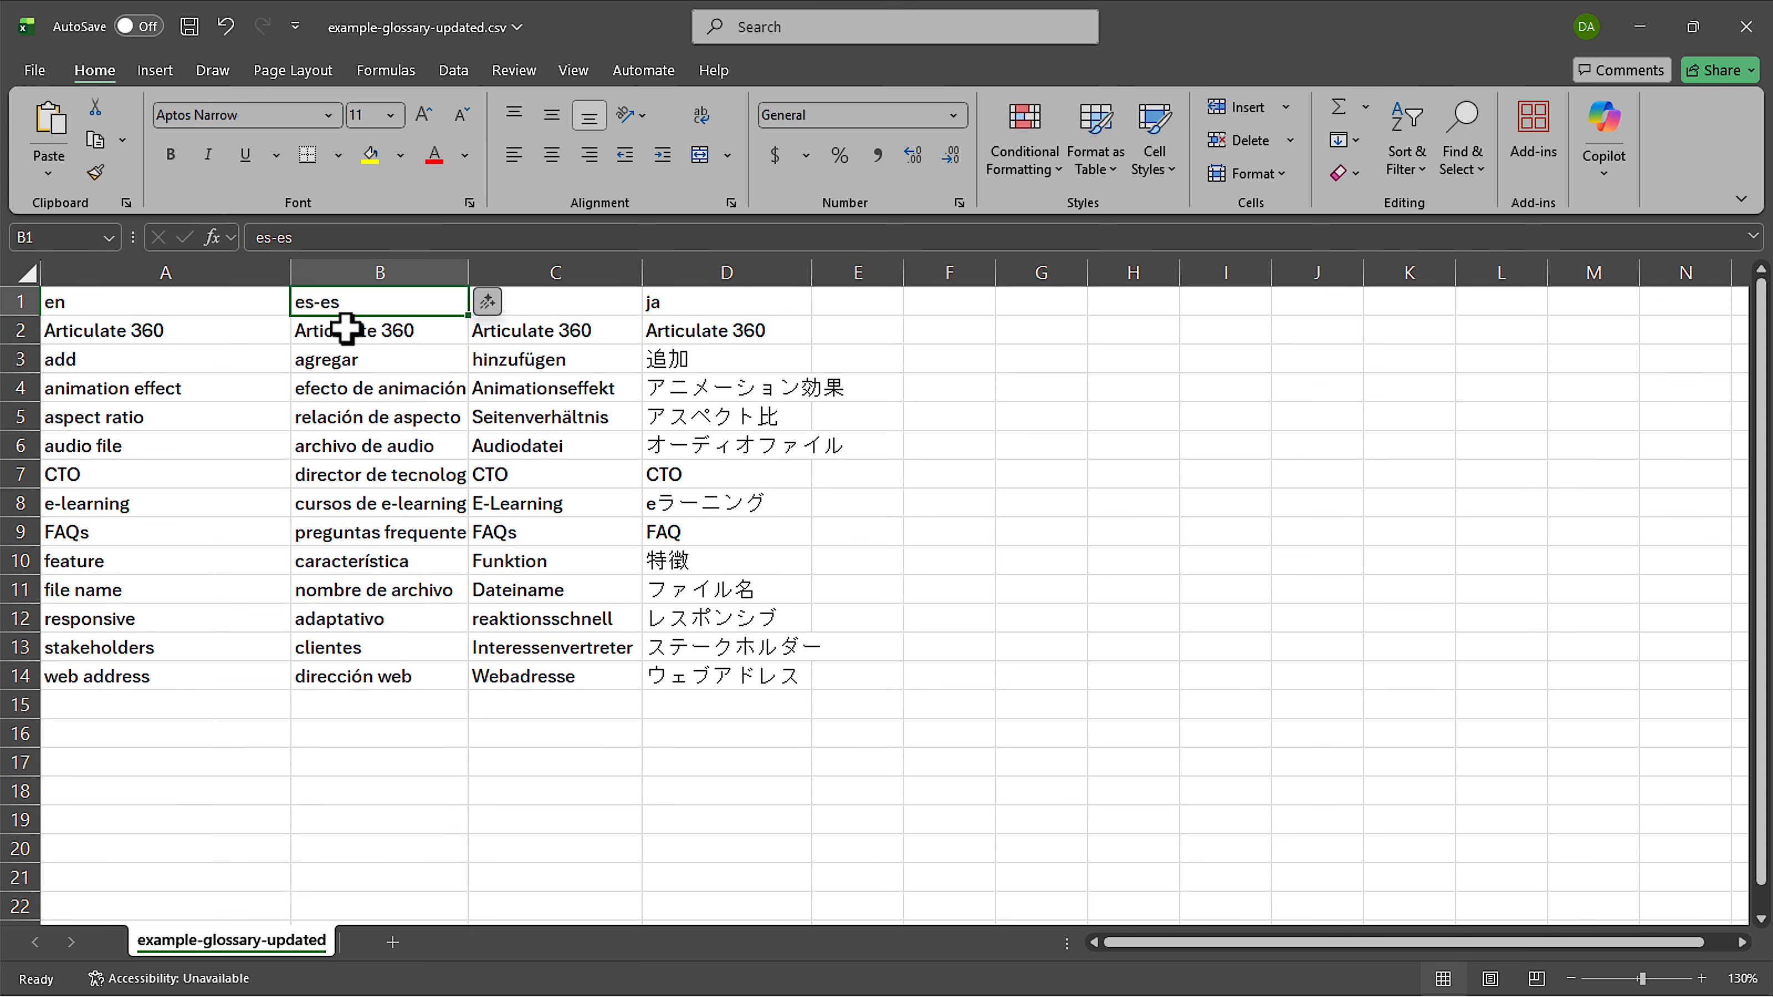
click(559, 311)
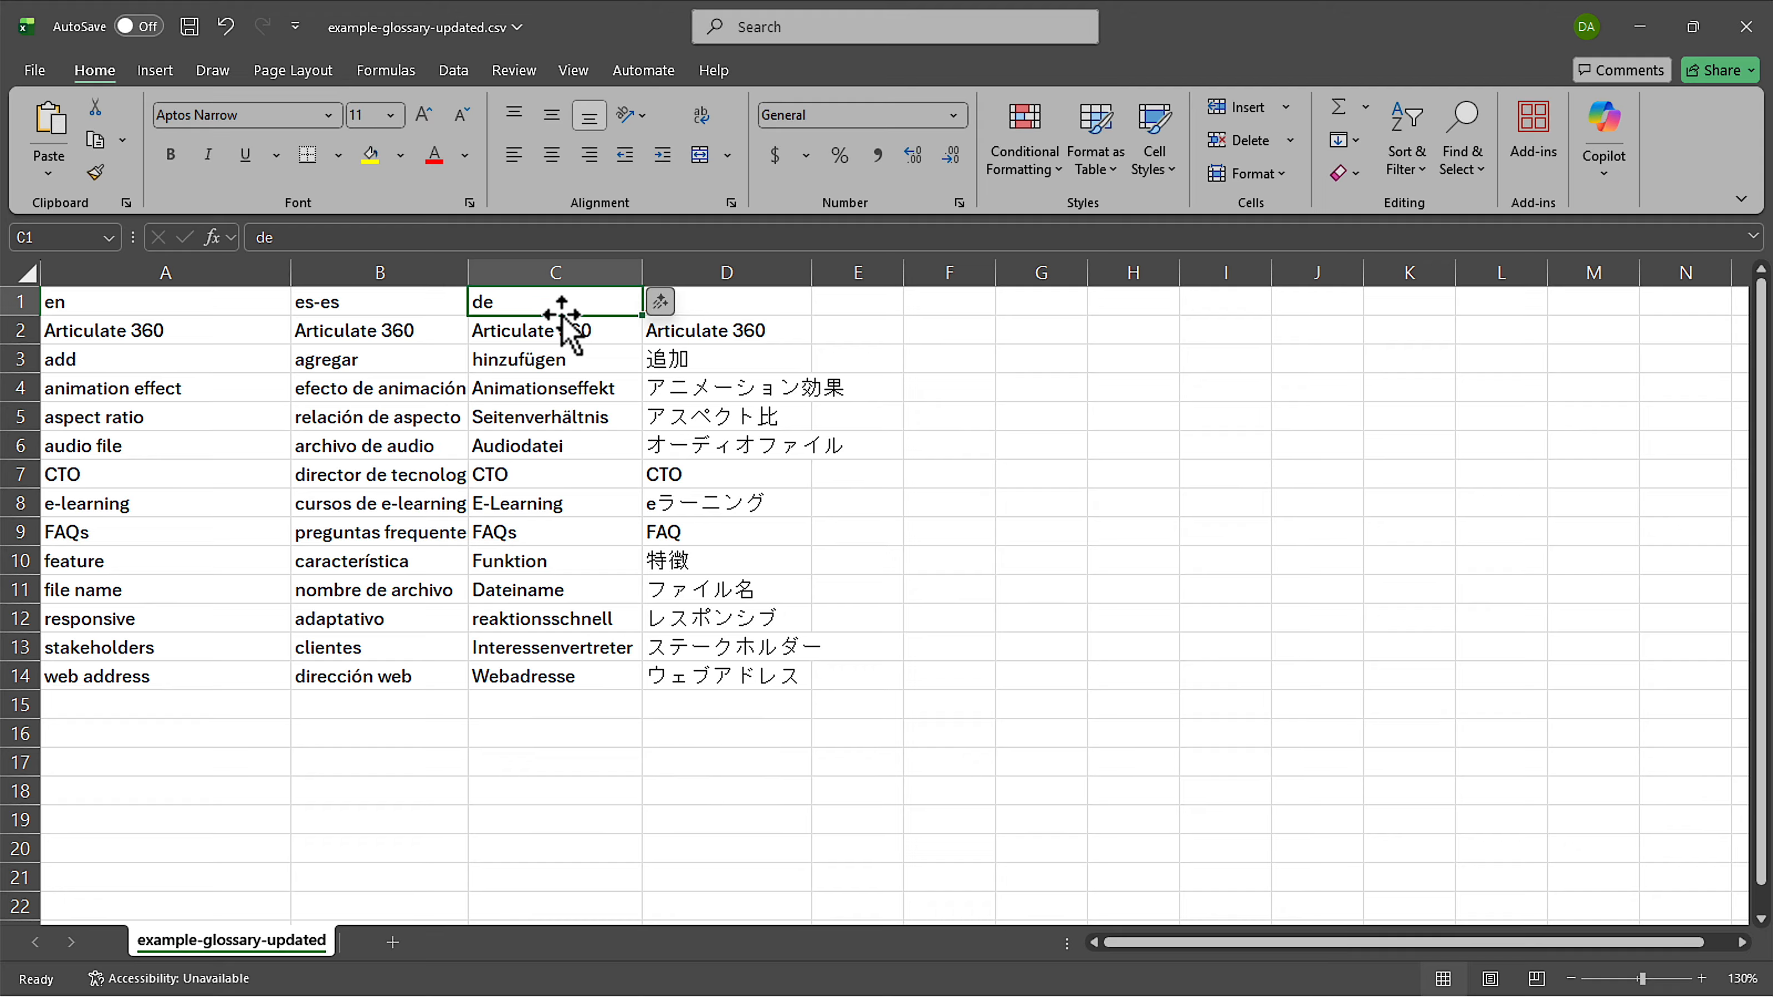
click(691, 305)
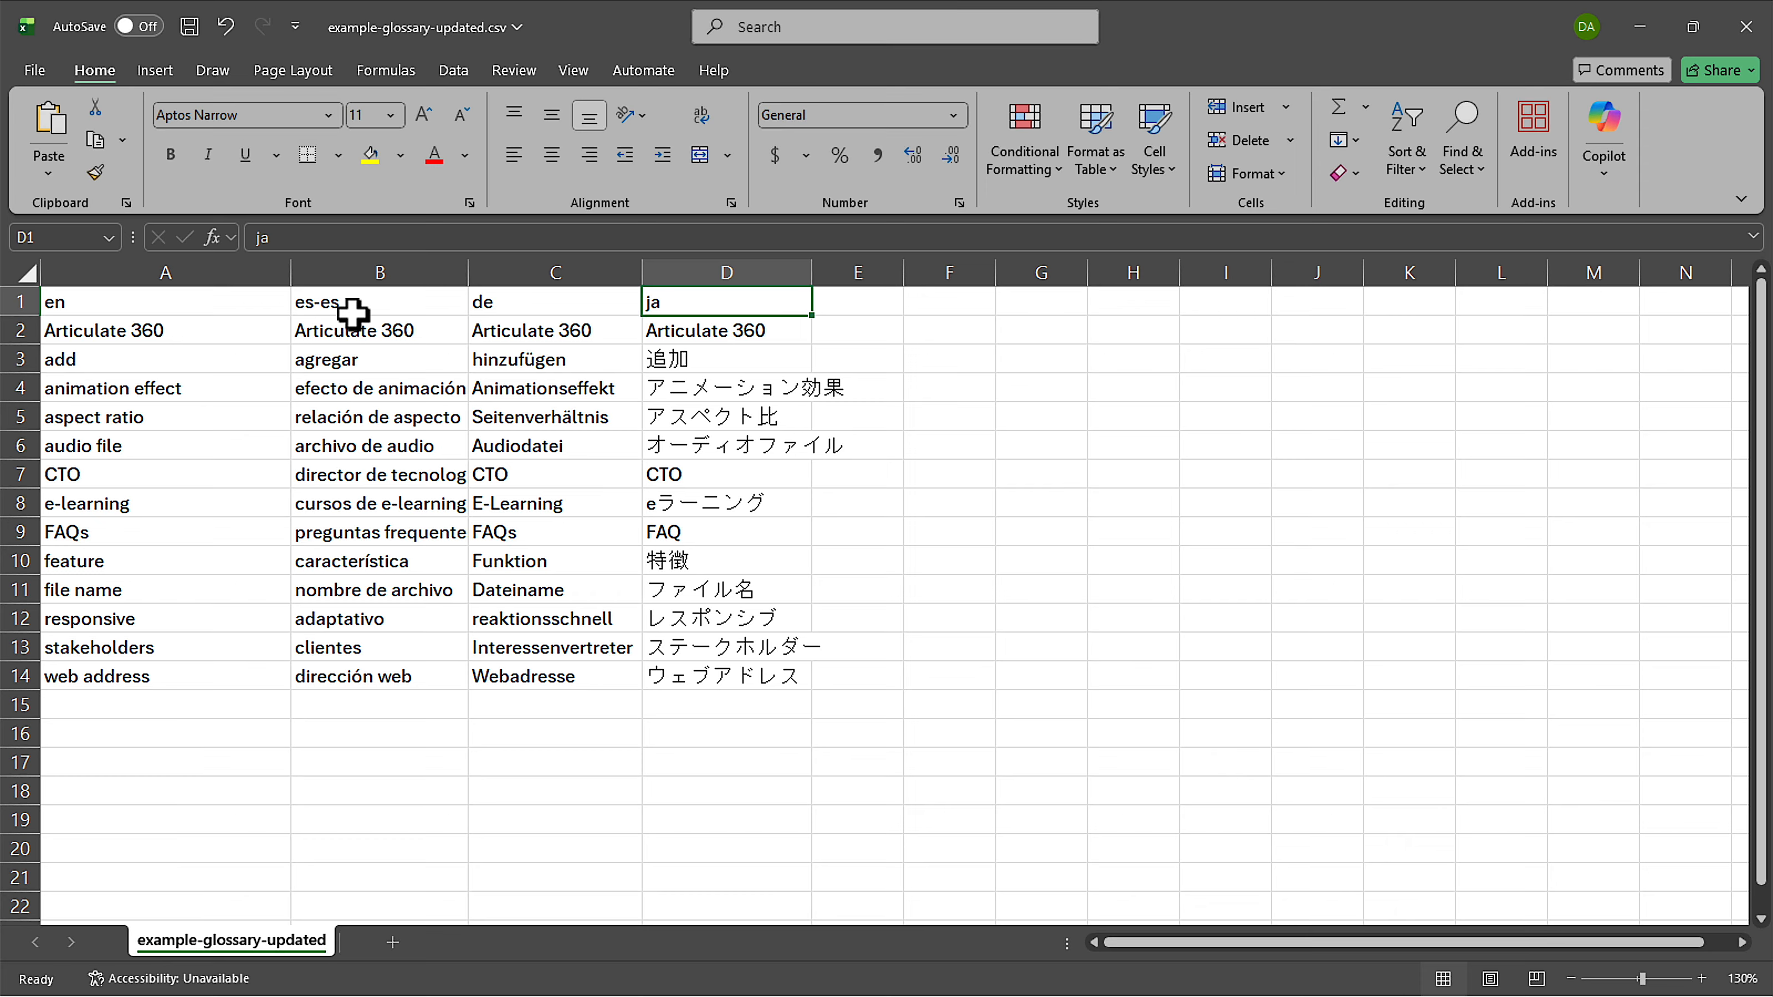
Examine the Articulate 360 term in all four language columns and the English term "animation effect".
click(128, 338)
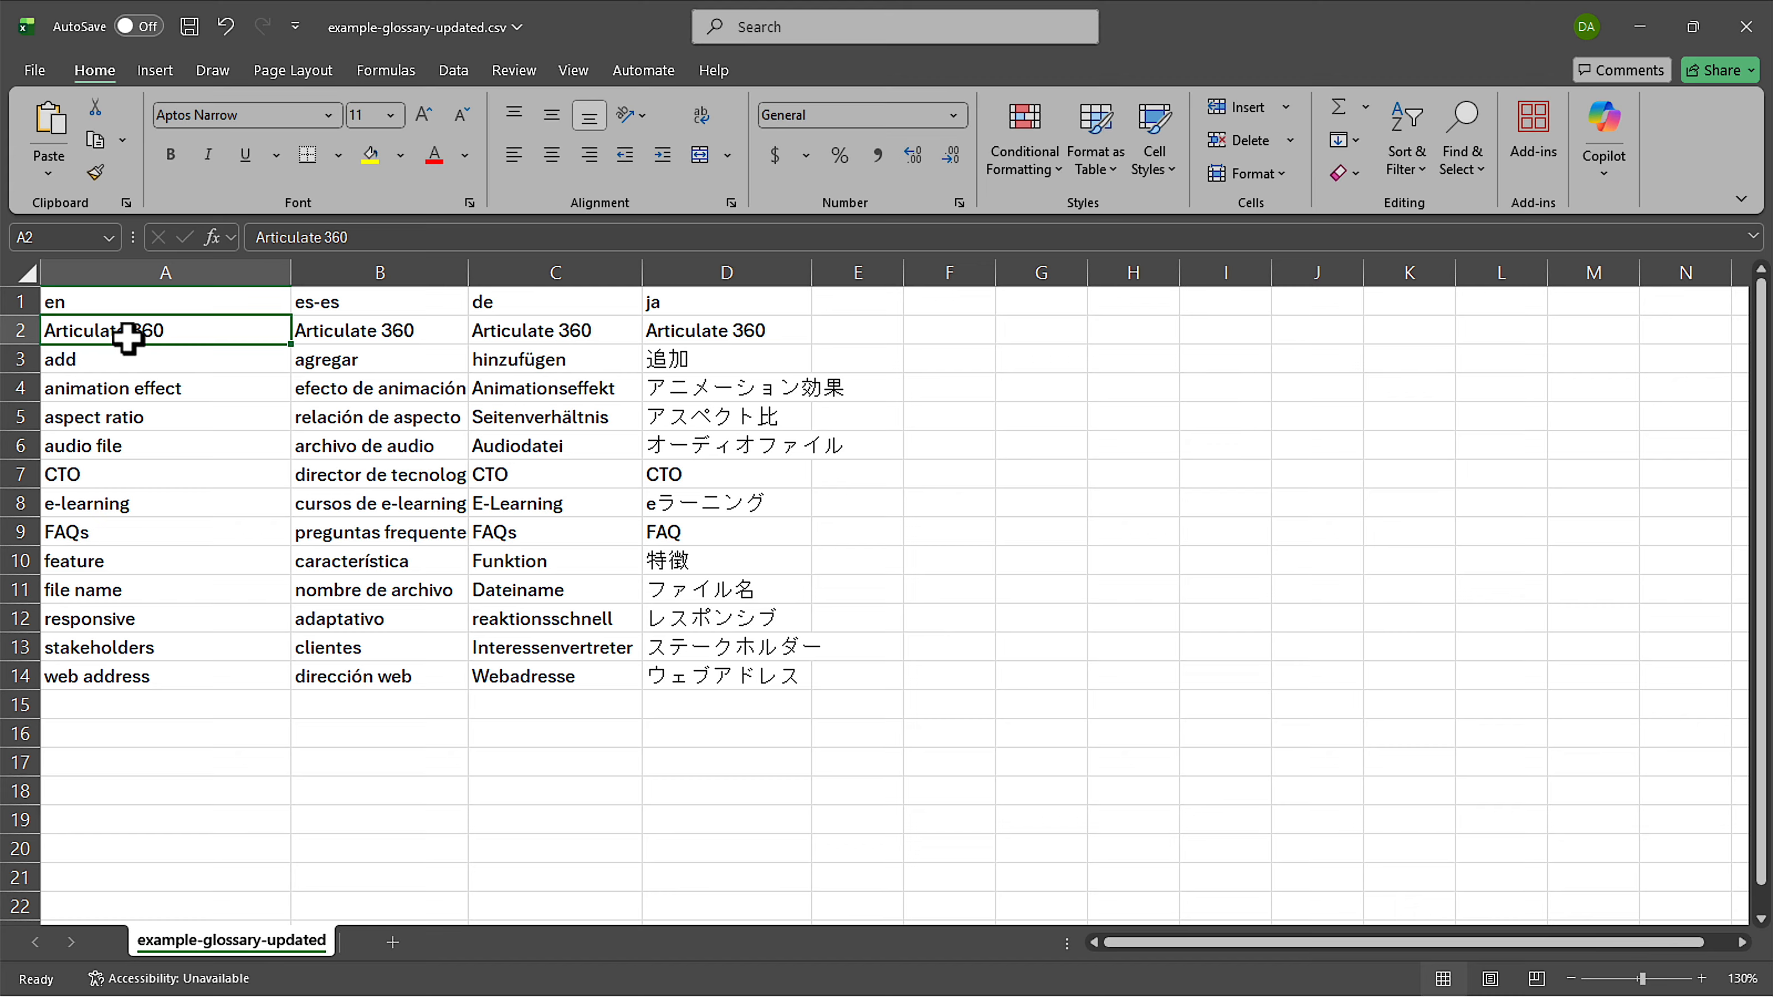
click(387, 333)
click(588, 334)
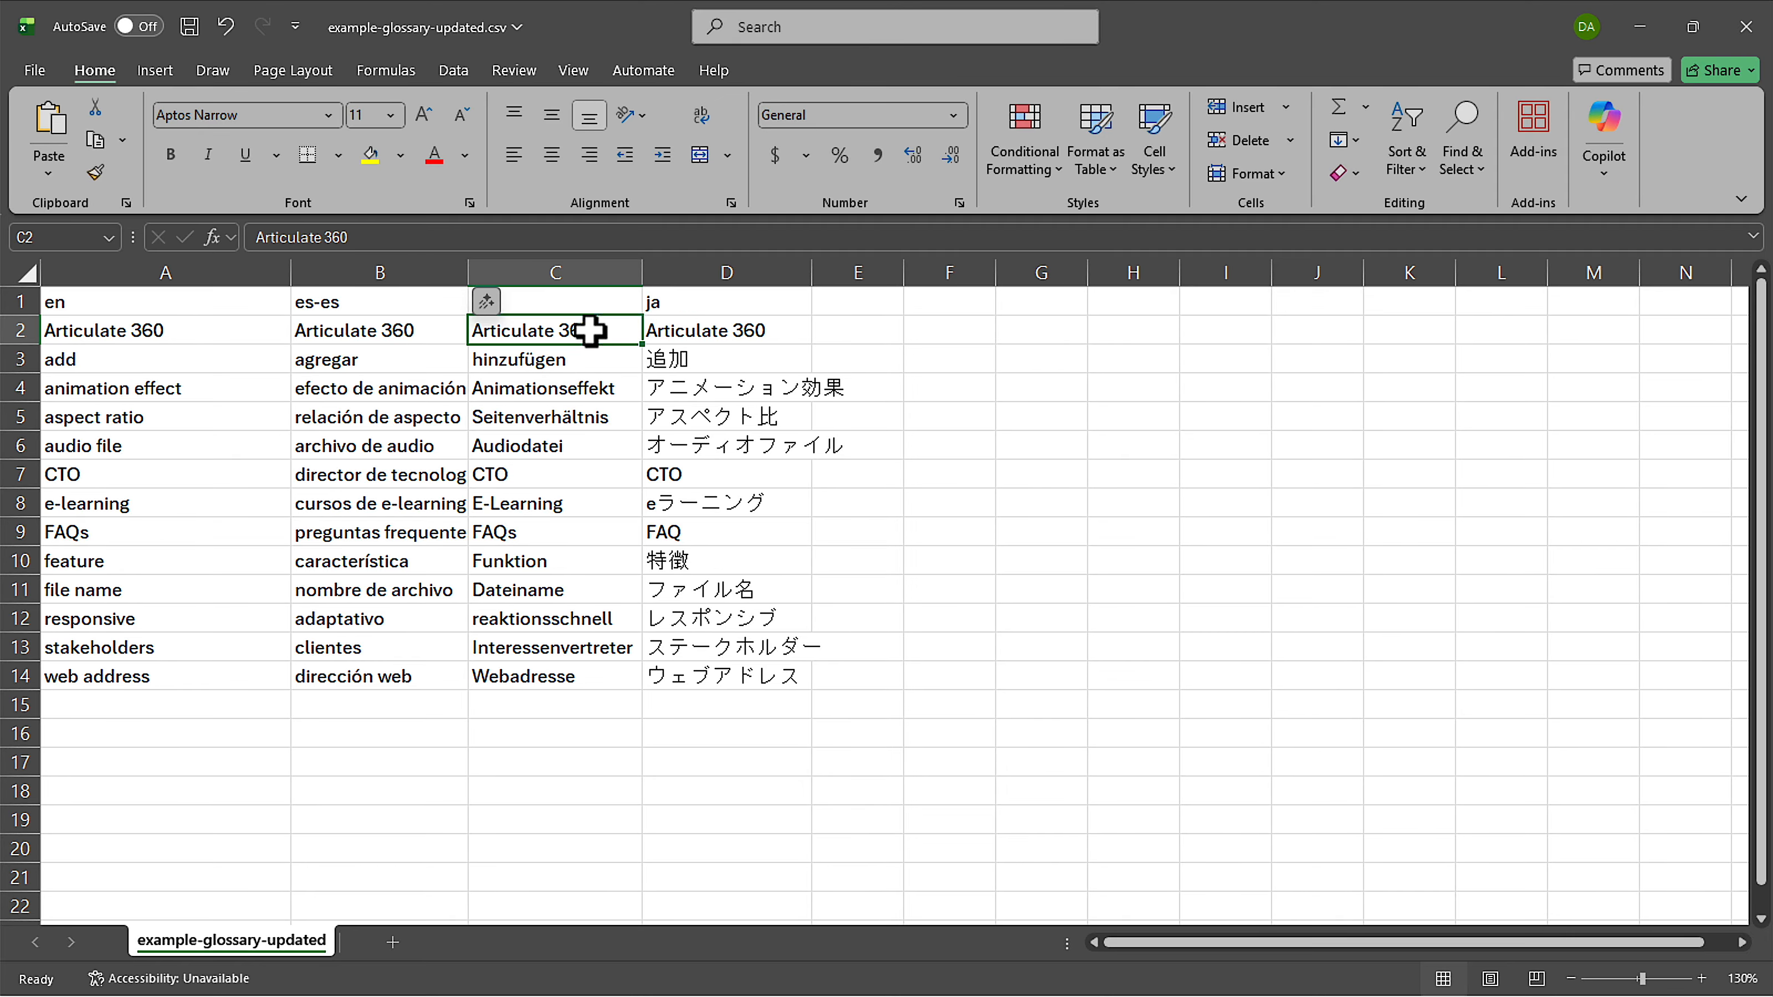
click(707, 337)
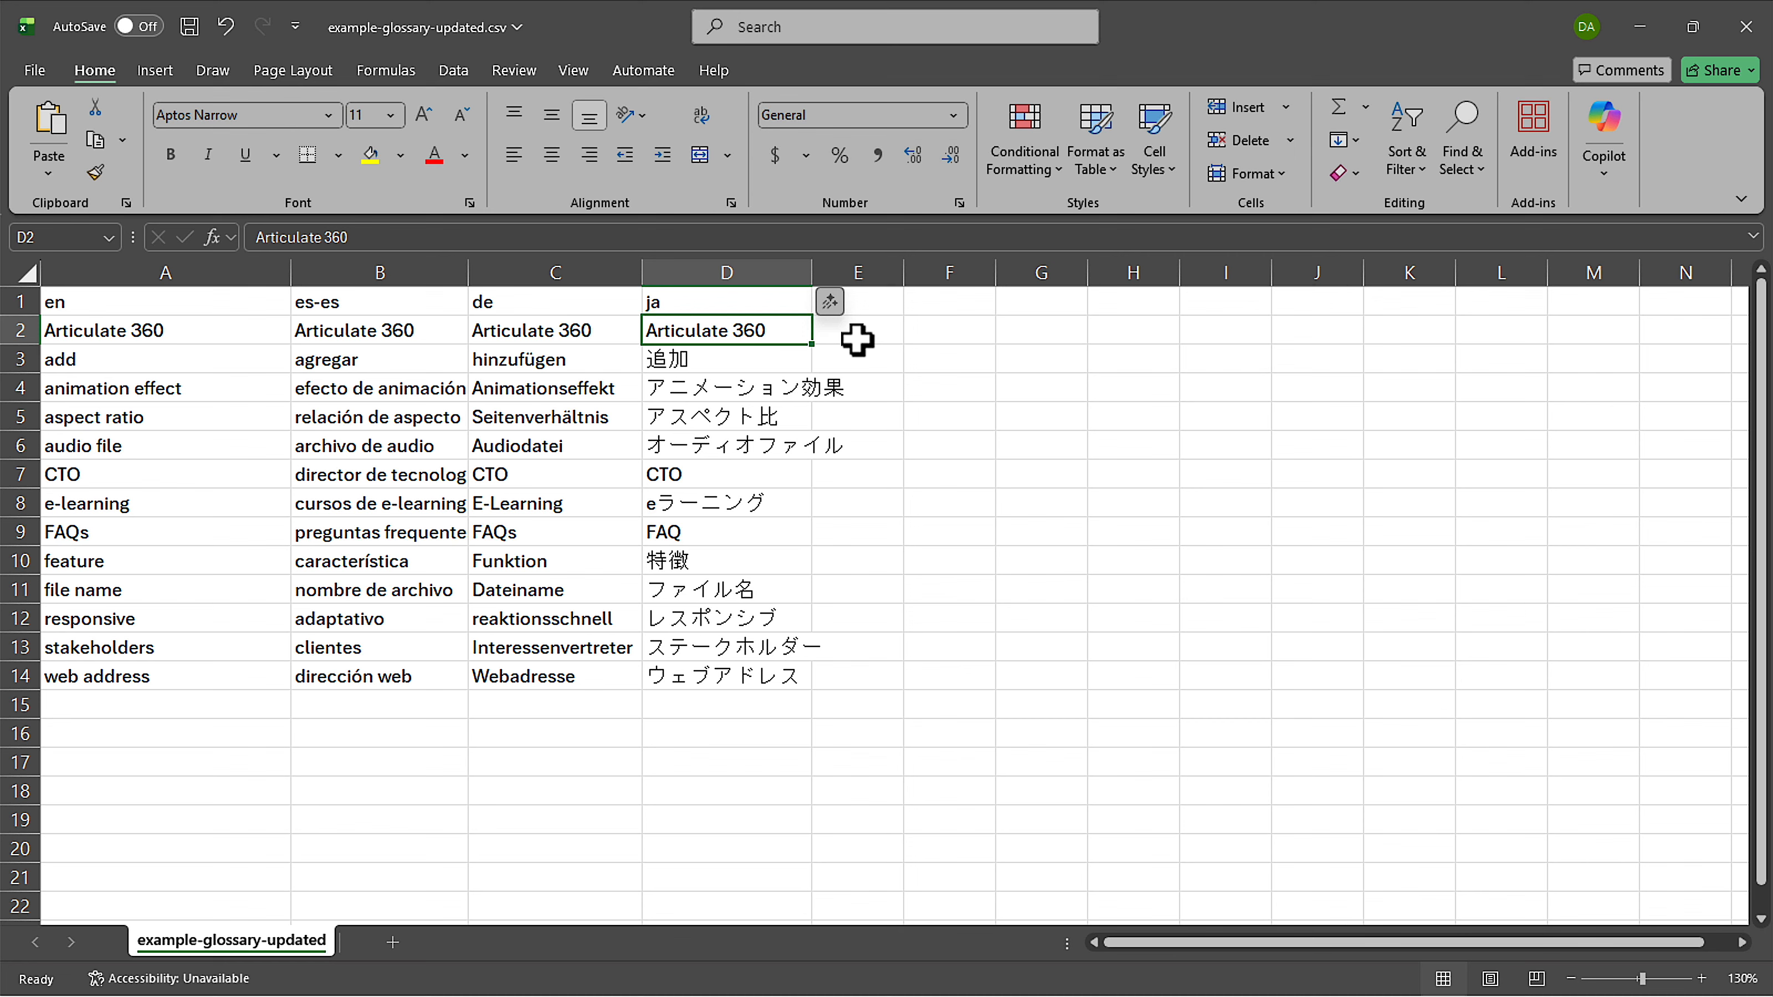
click(219, 395)
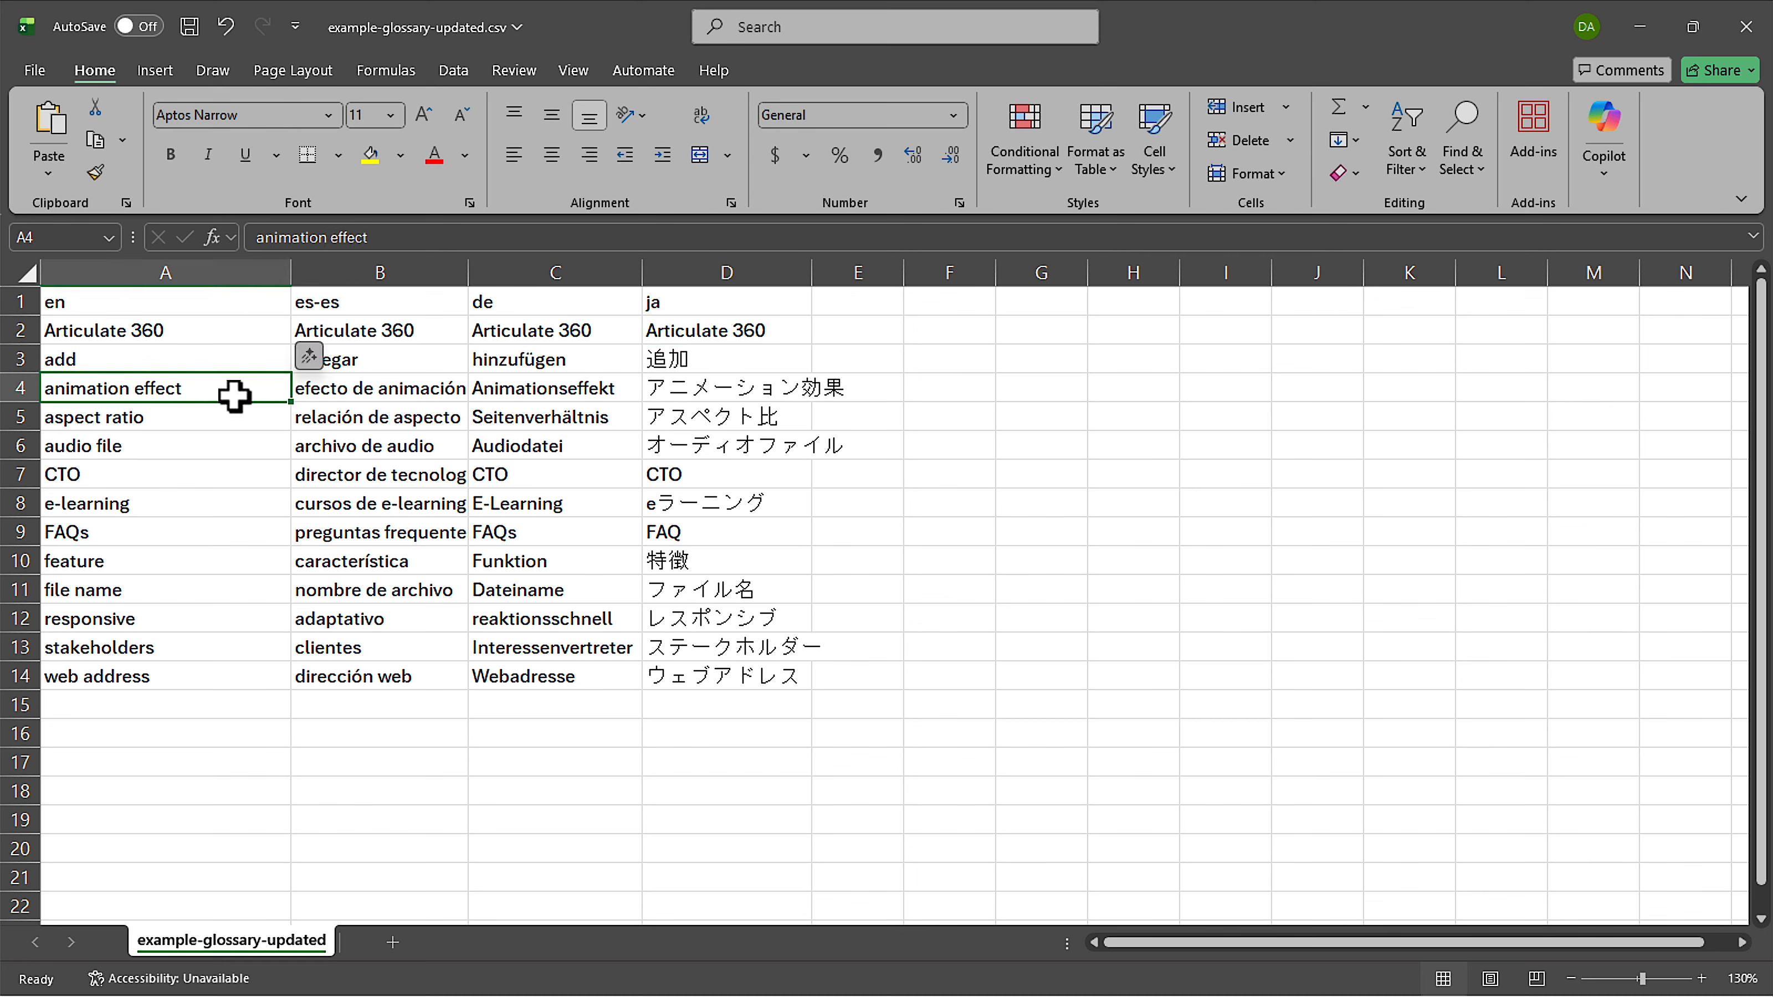
Examine the Spanish, German and Japanese translations of "animation effect" and close the glossary CSV without saving.
click(322, 397)
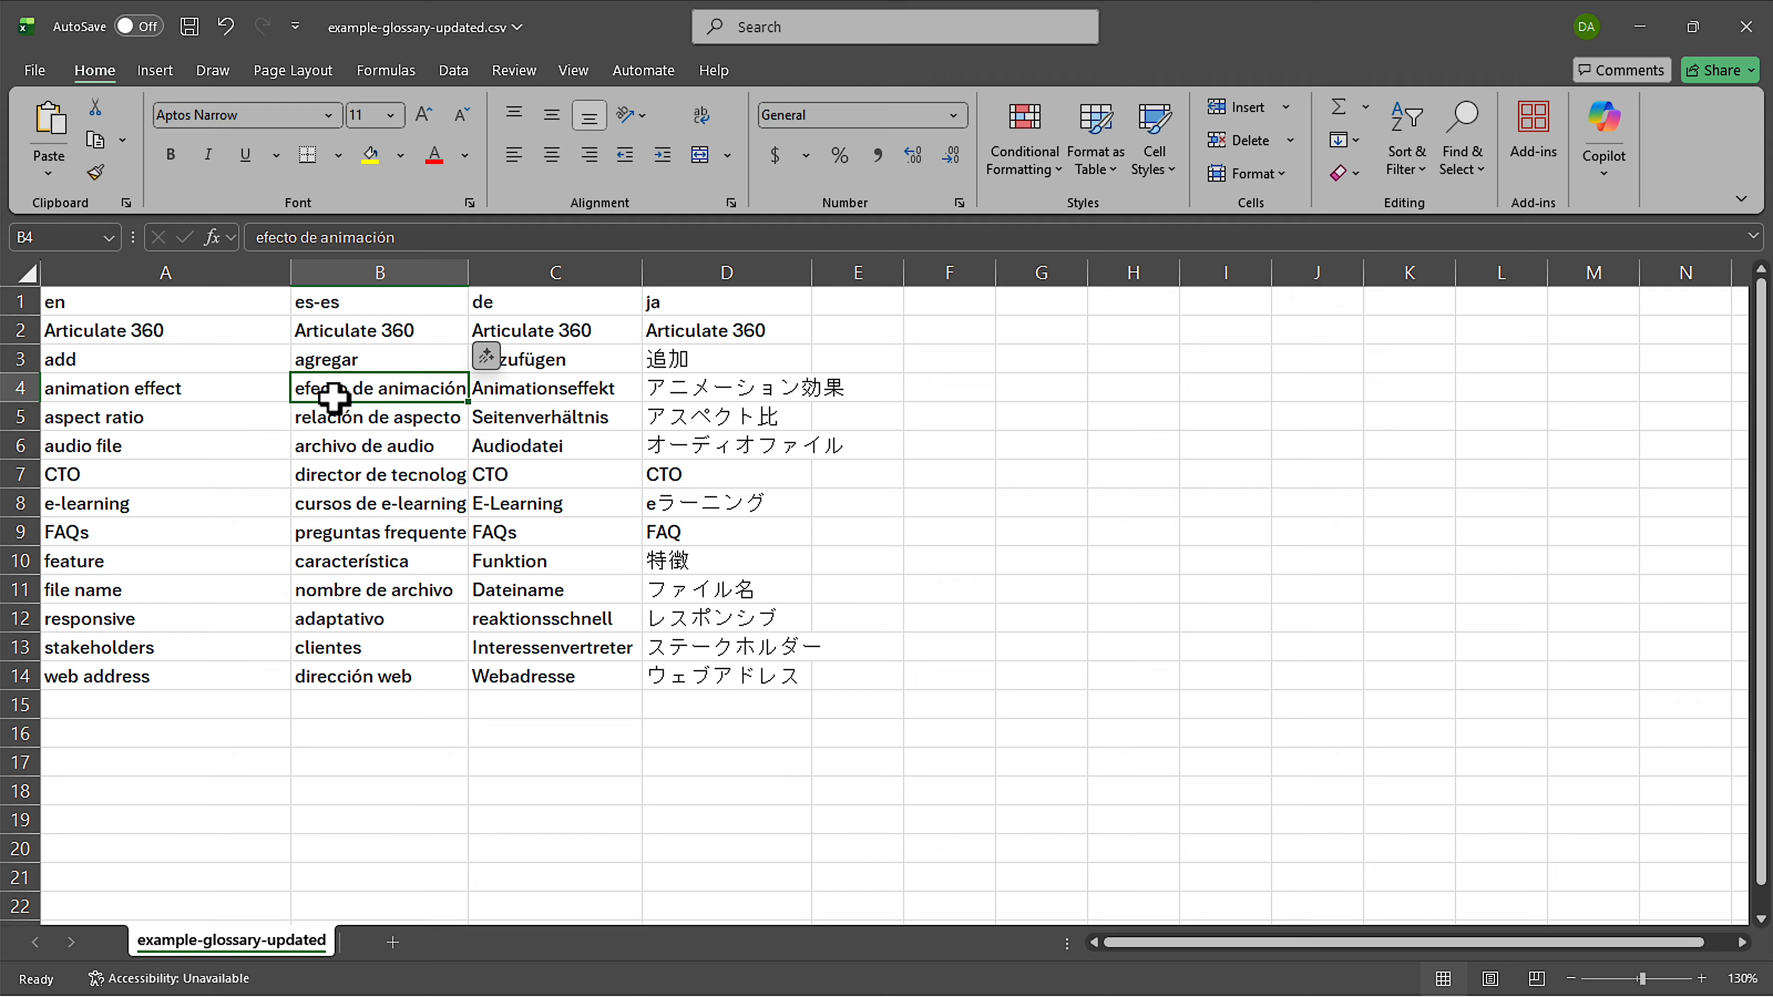
click(572, 395)
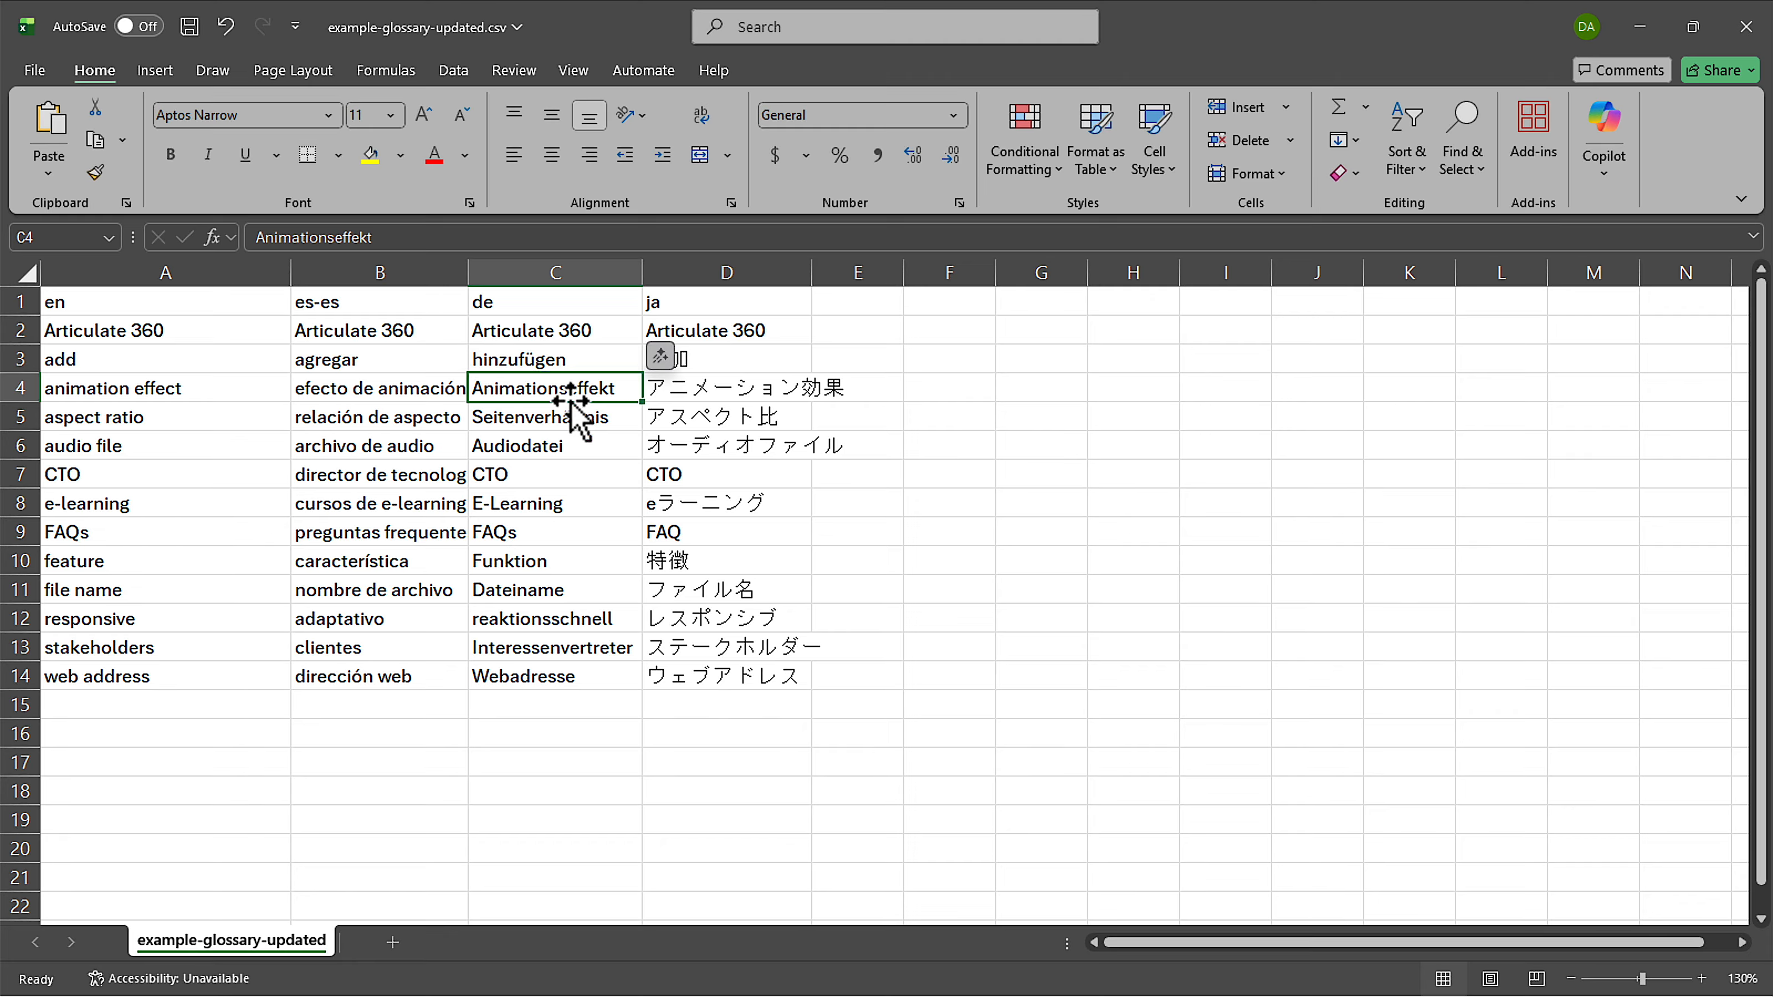
click(697, 392)
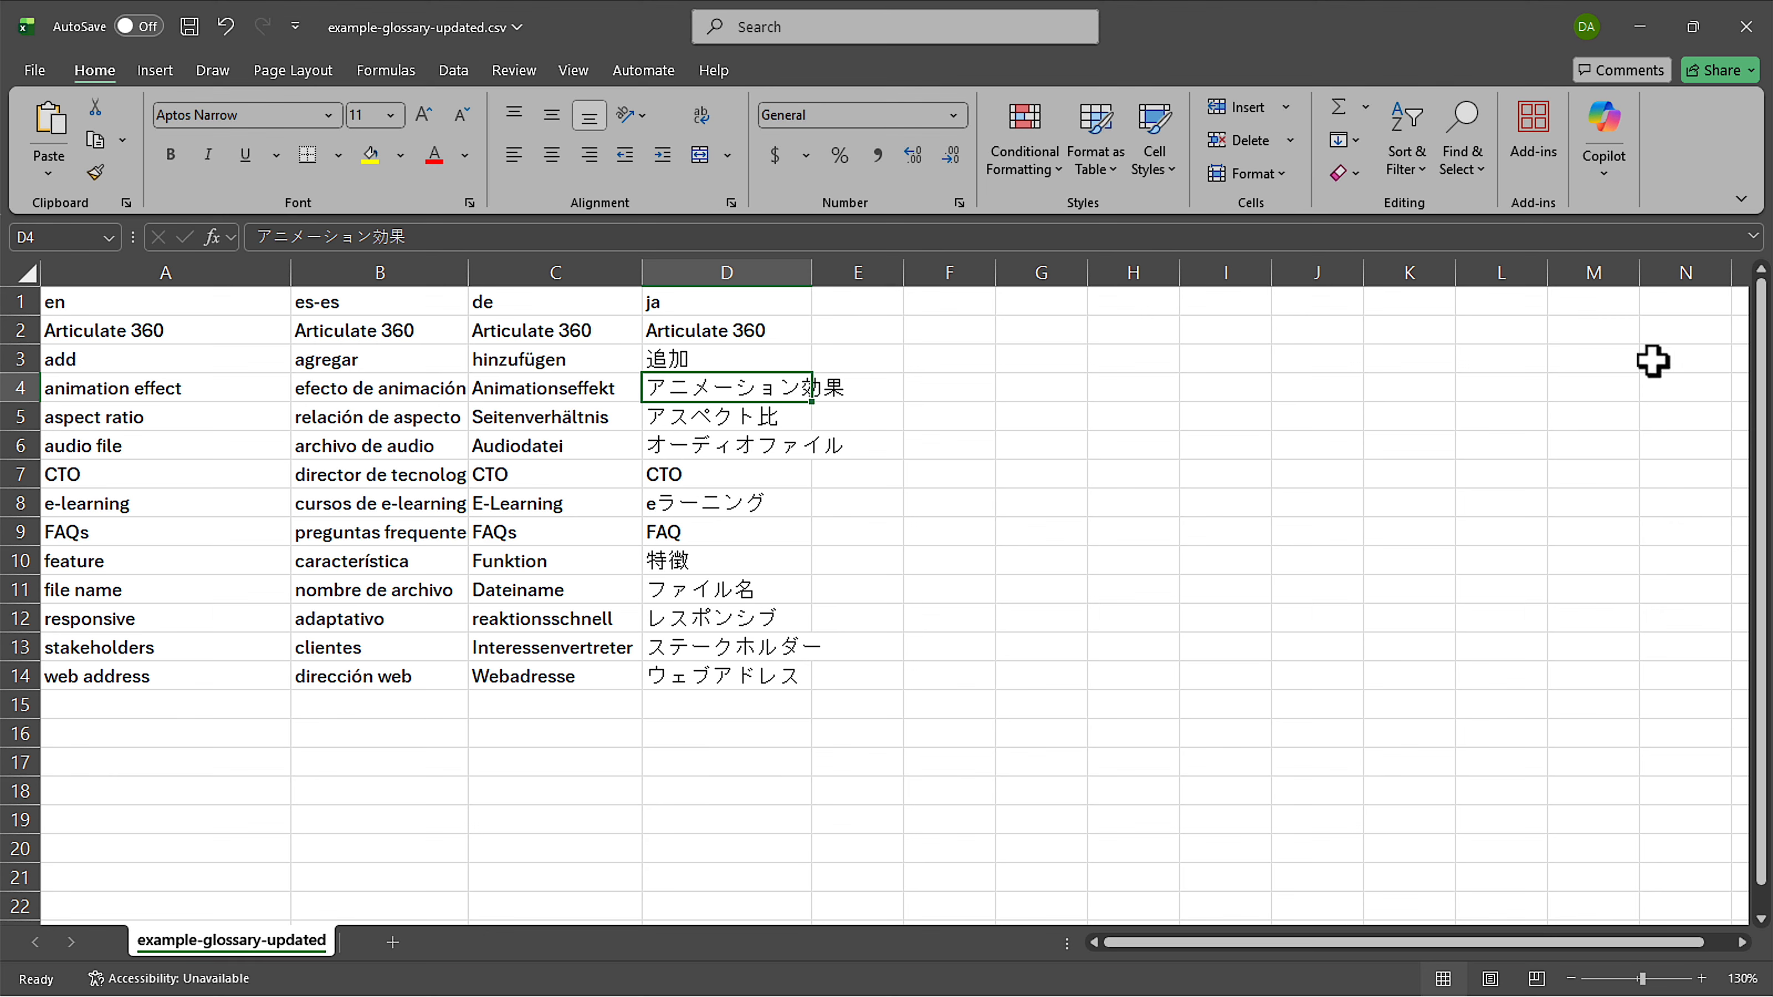
click(1736, 40)
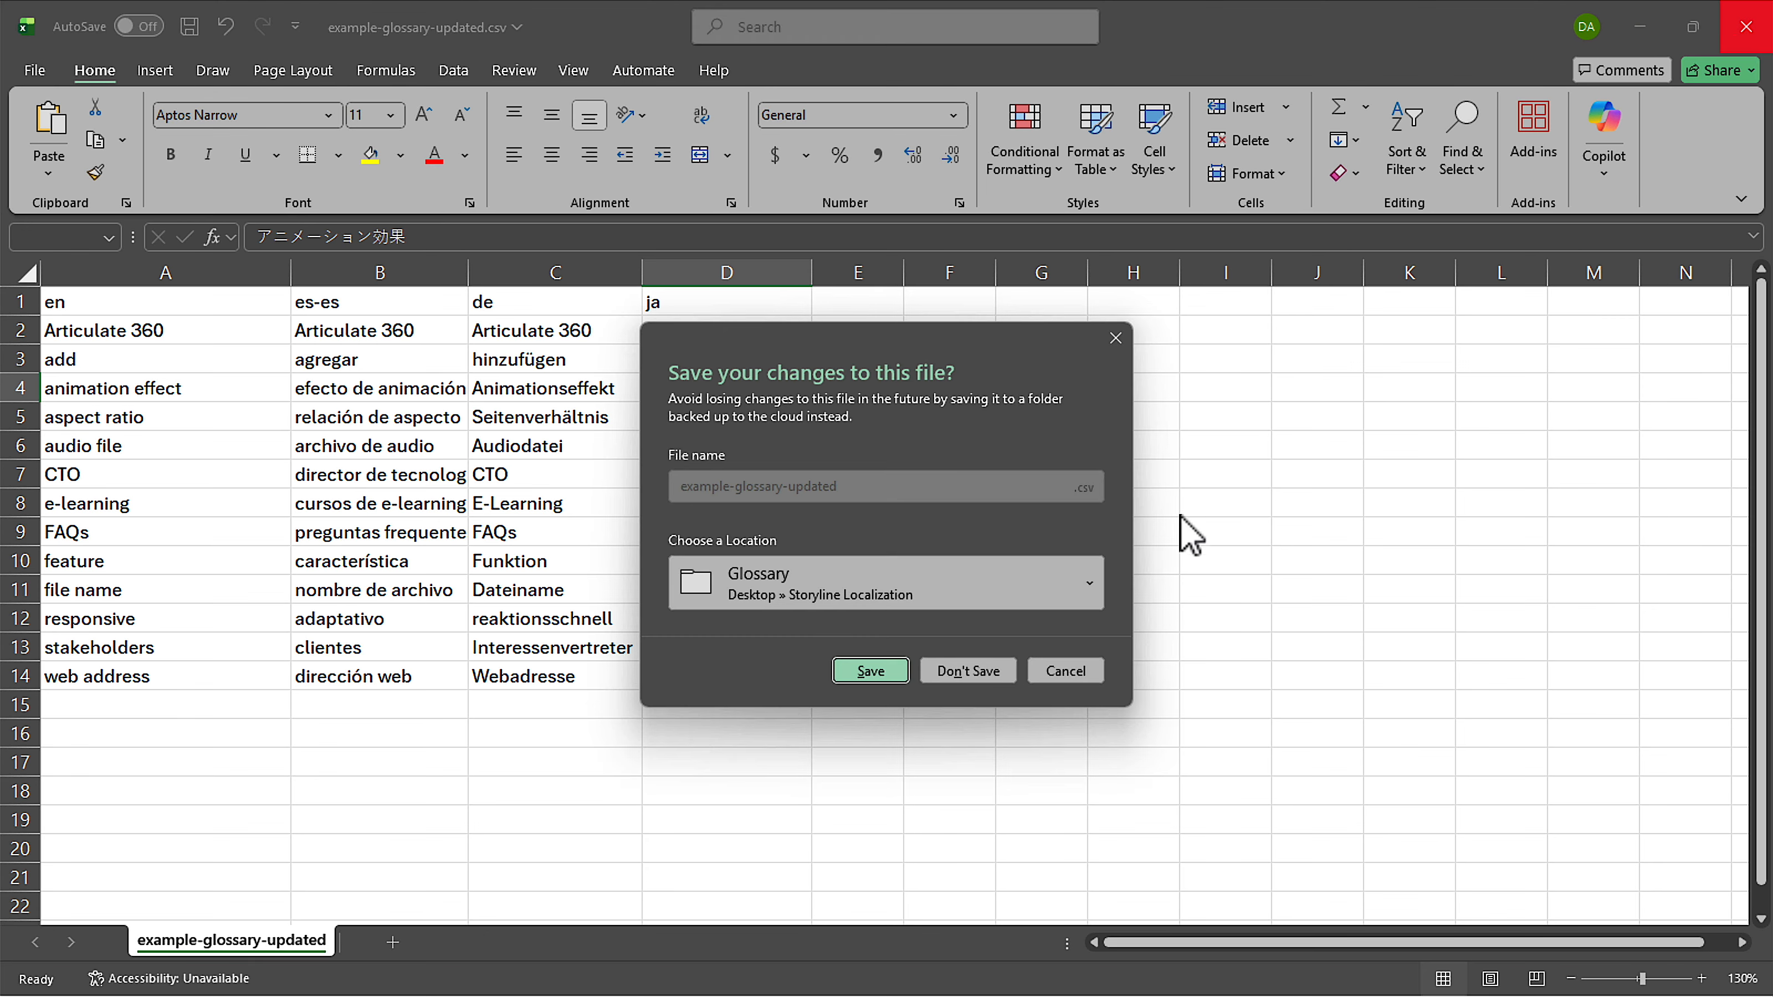
click(954, 673)
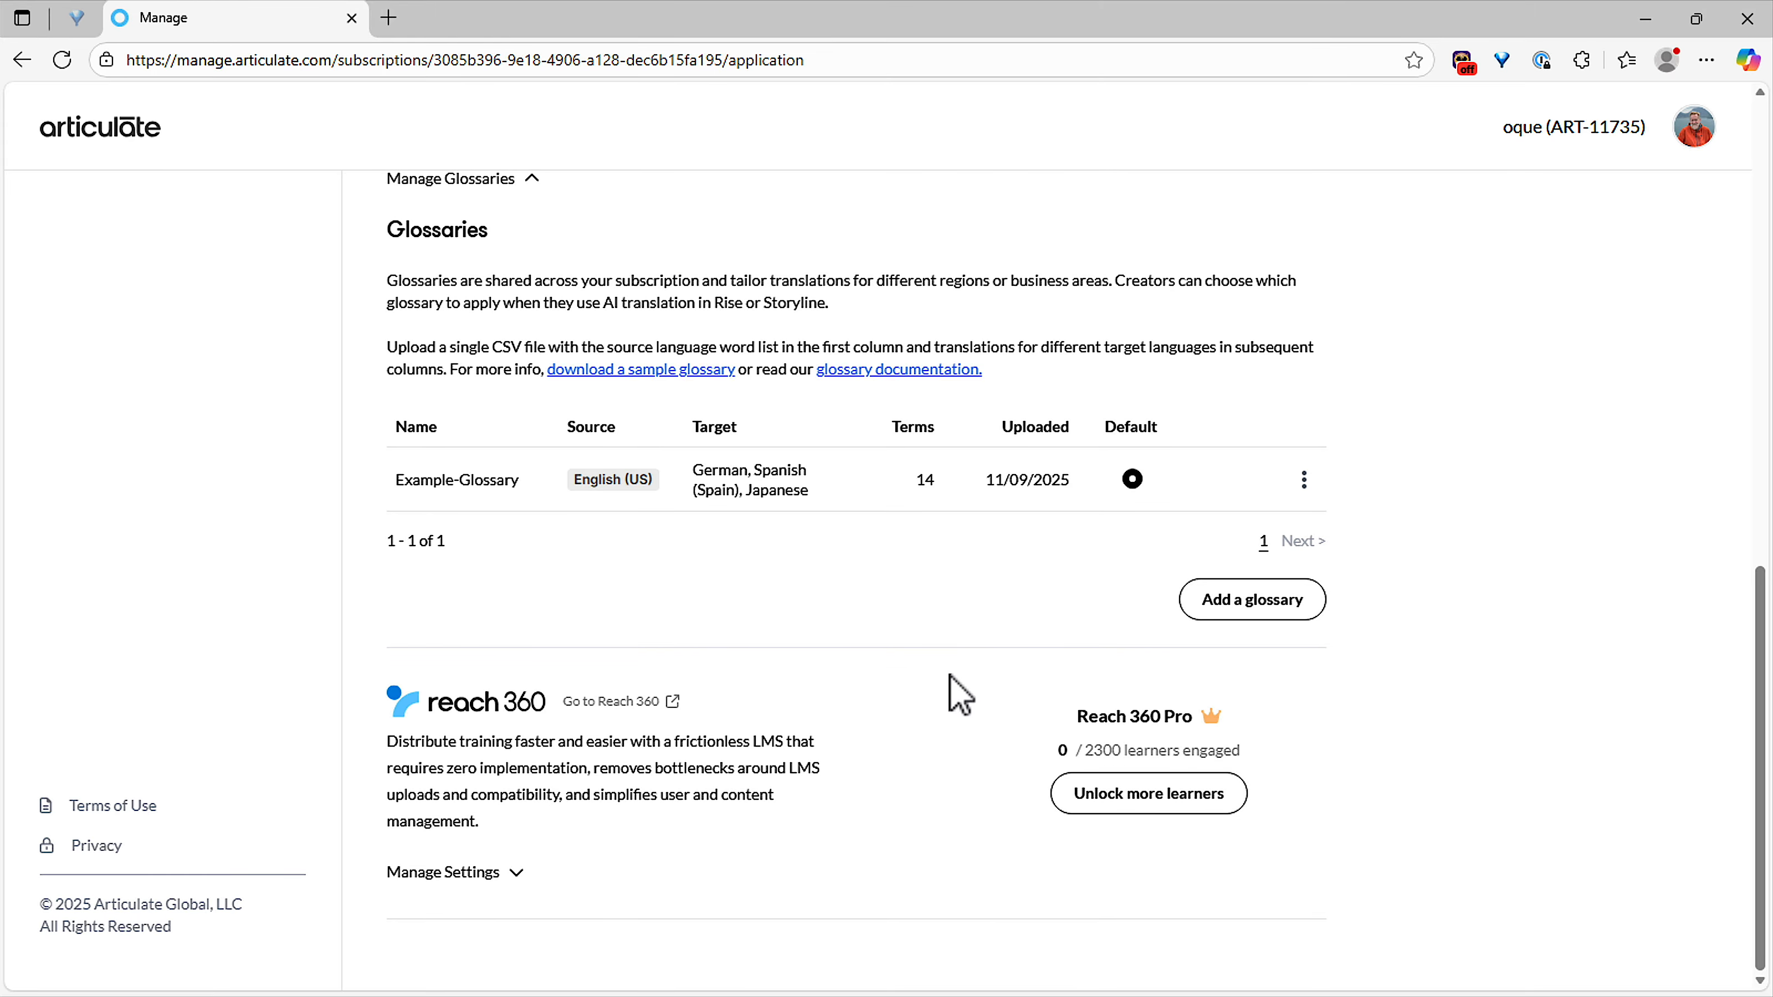
Switch to File Explorer and check the Europe FR.csv and Articulate Glossary.csv files in the Glossary folder.
key(alt+Tab)
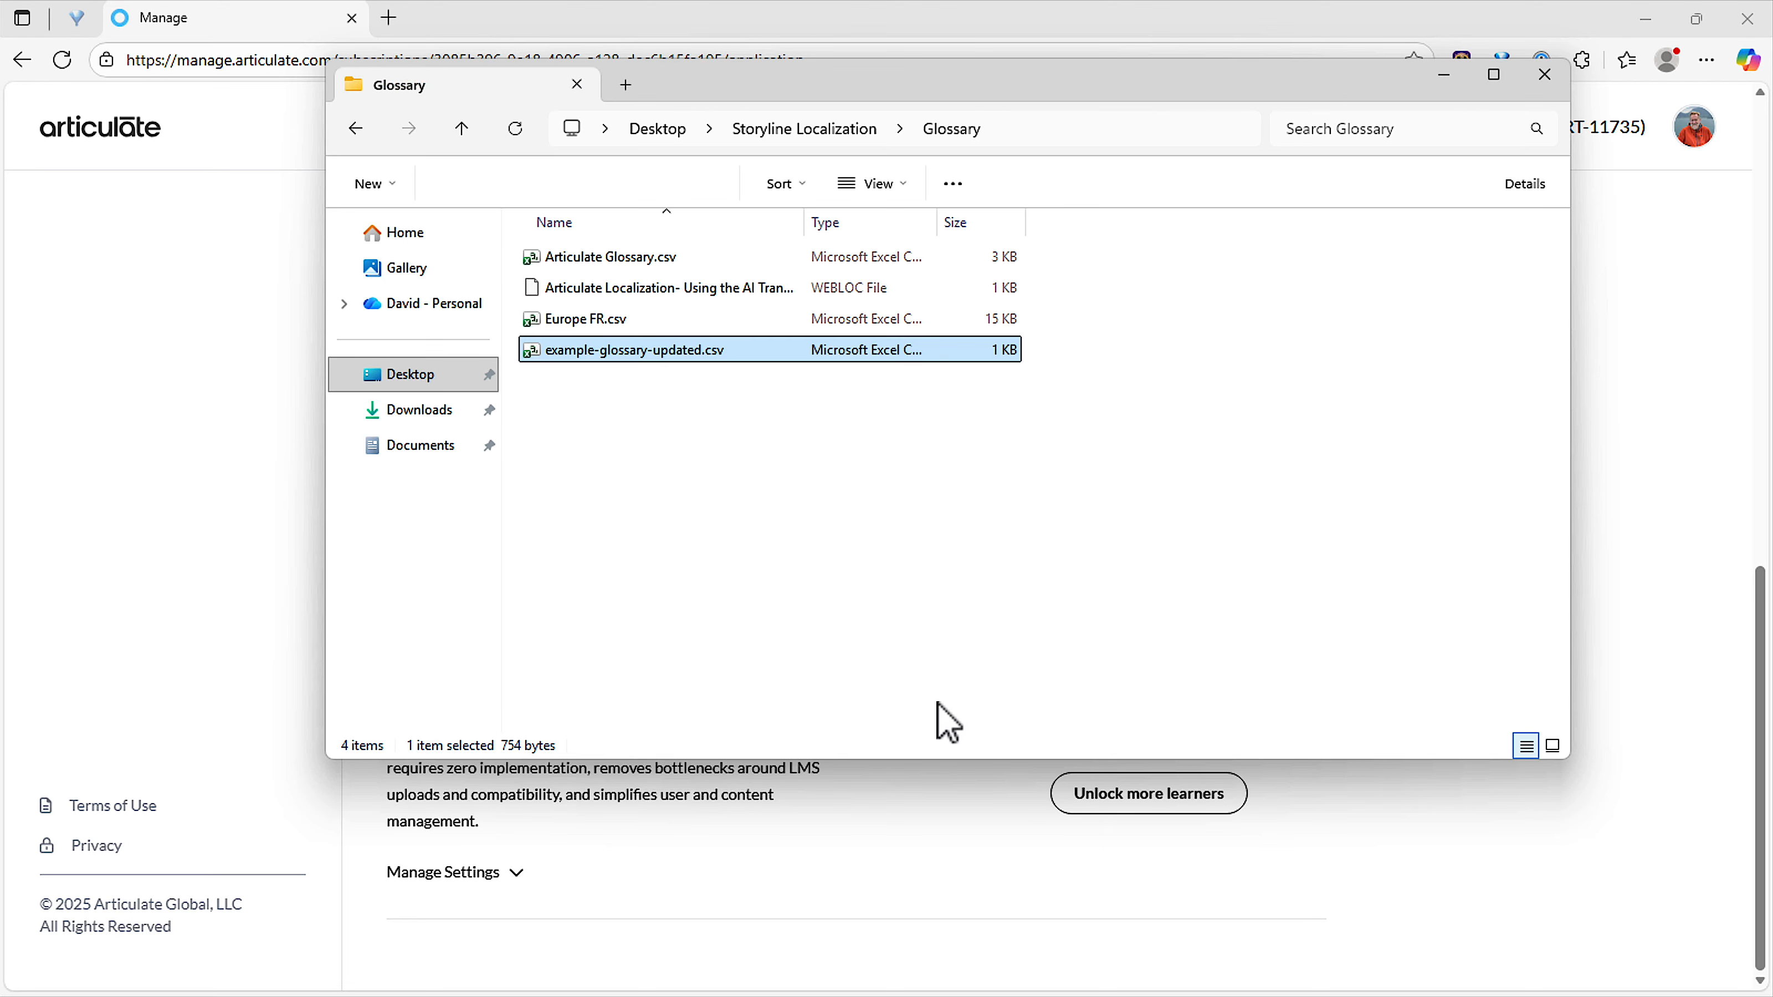
click(648, 327)
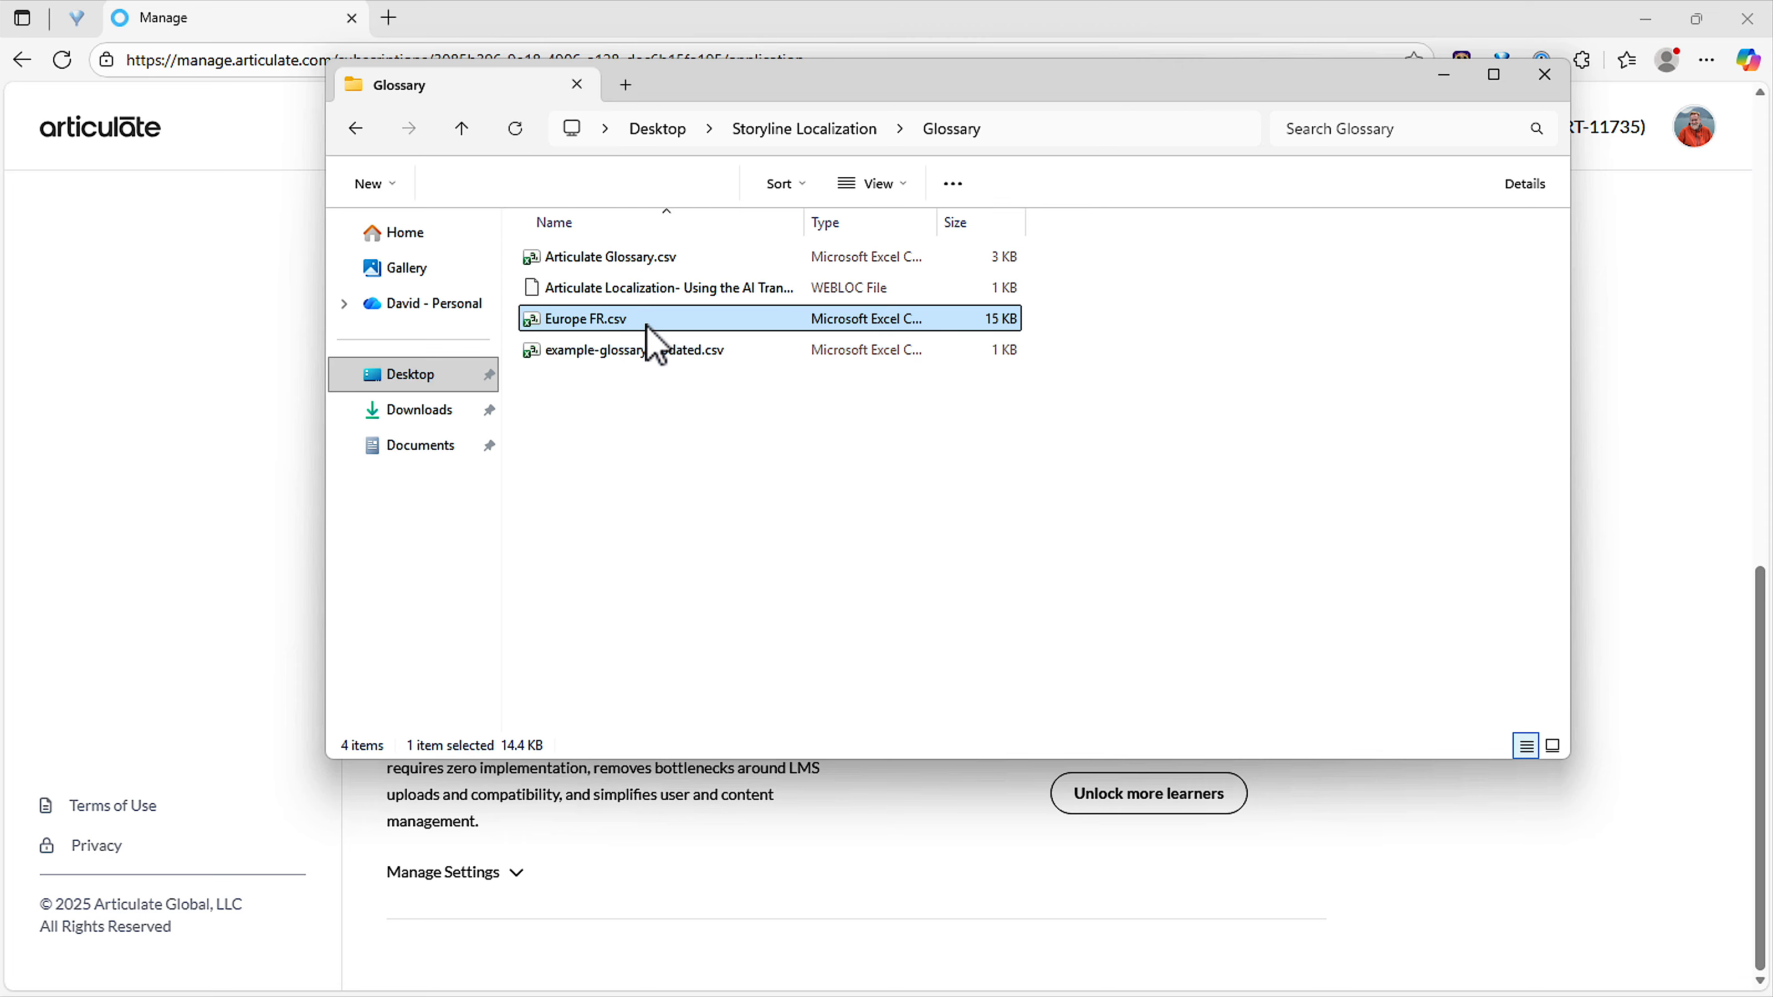
click(712, 255)
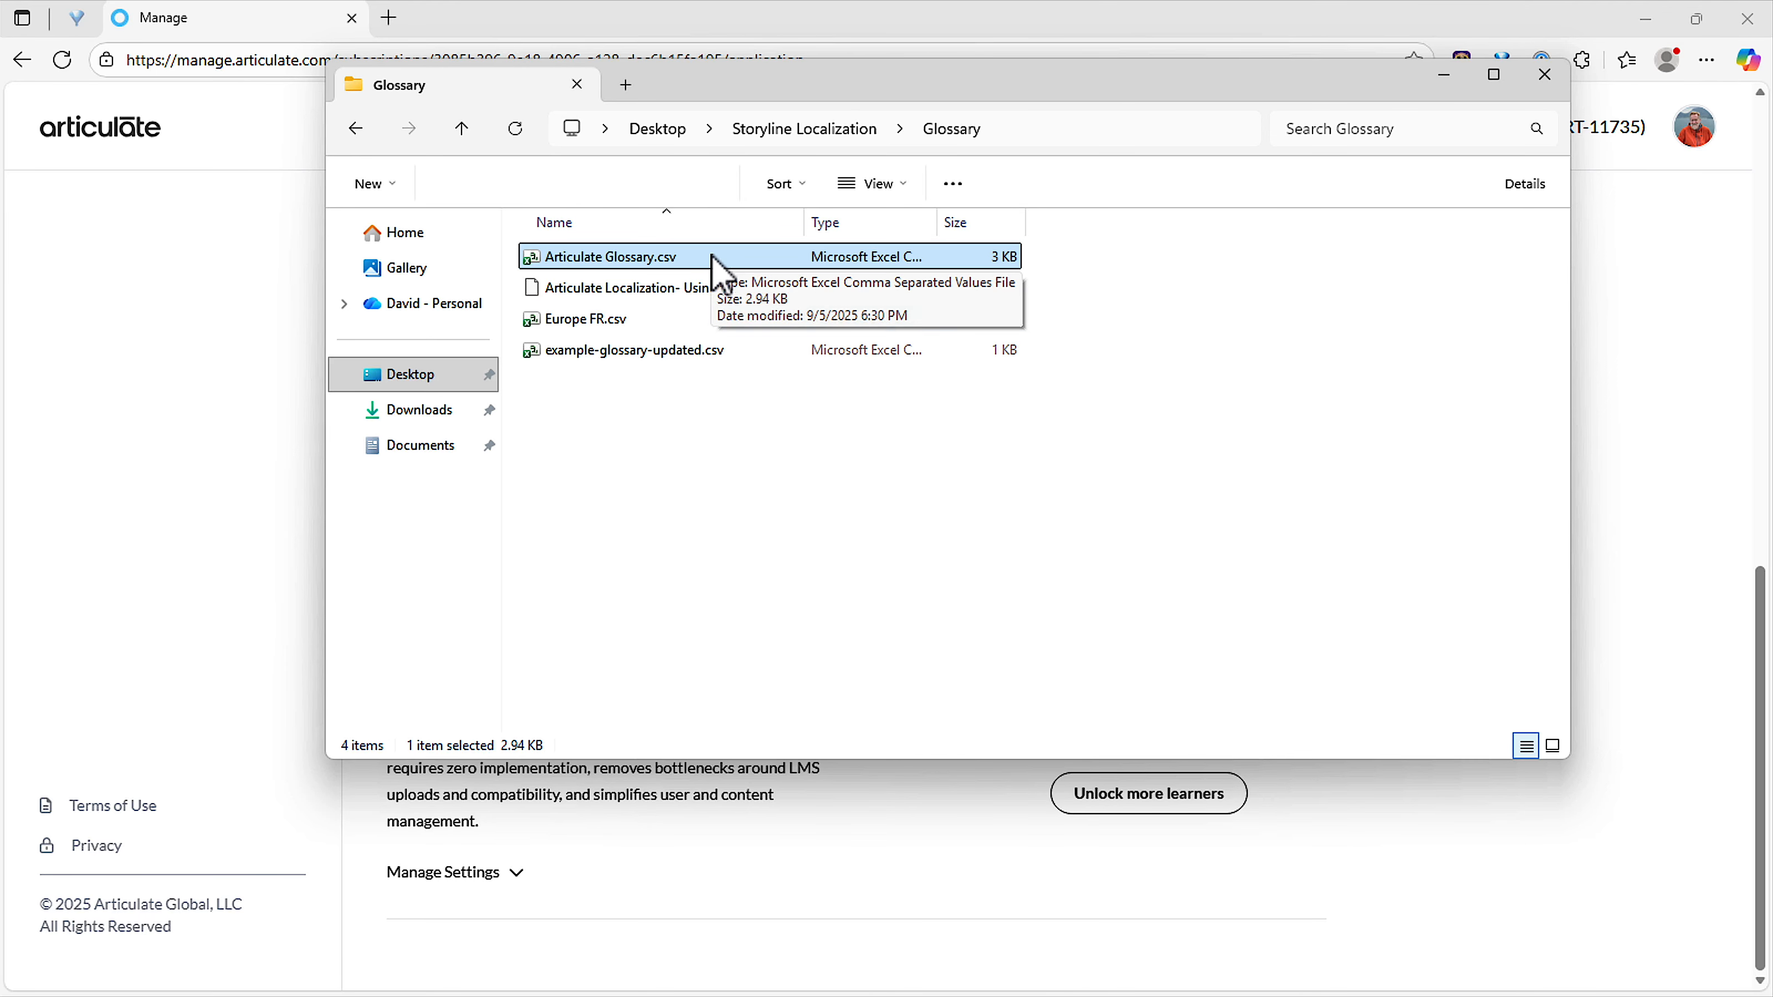
Return to the Articulate Manage page in the browser and start a new glossary named "Articulate Company".
click(237, 450)
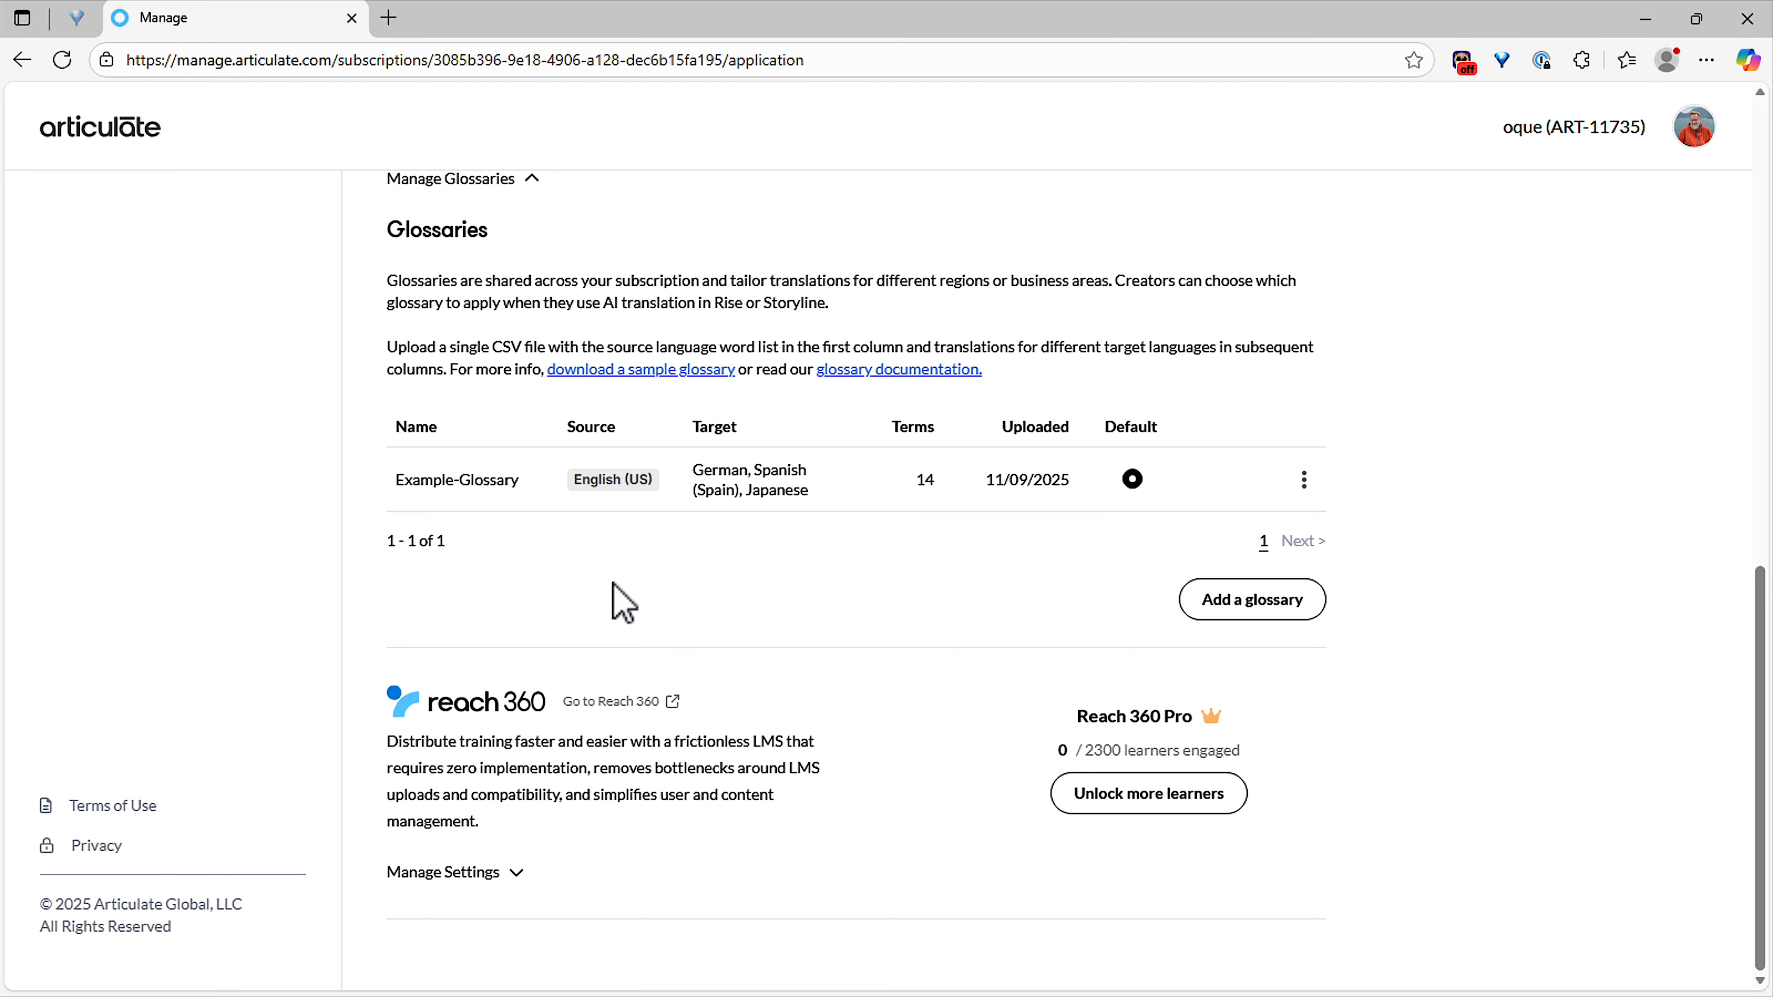
click(1261, 608)
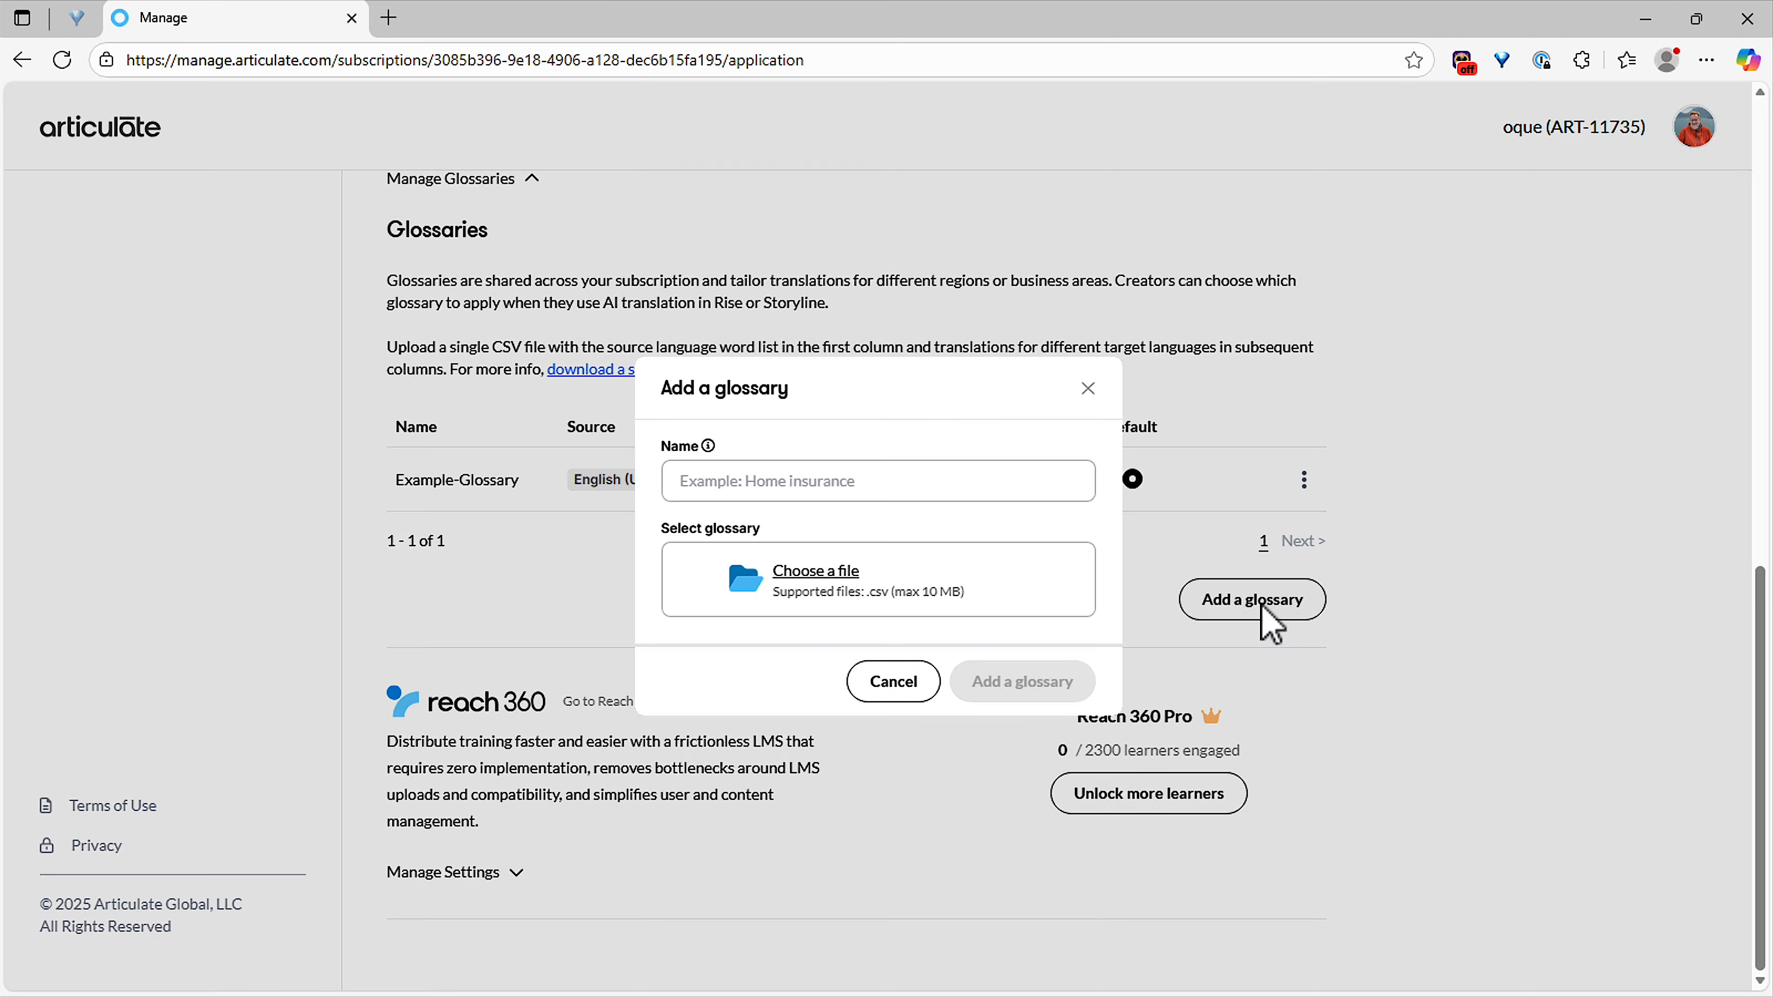
click(838, 480)
text(Articulate )
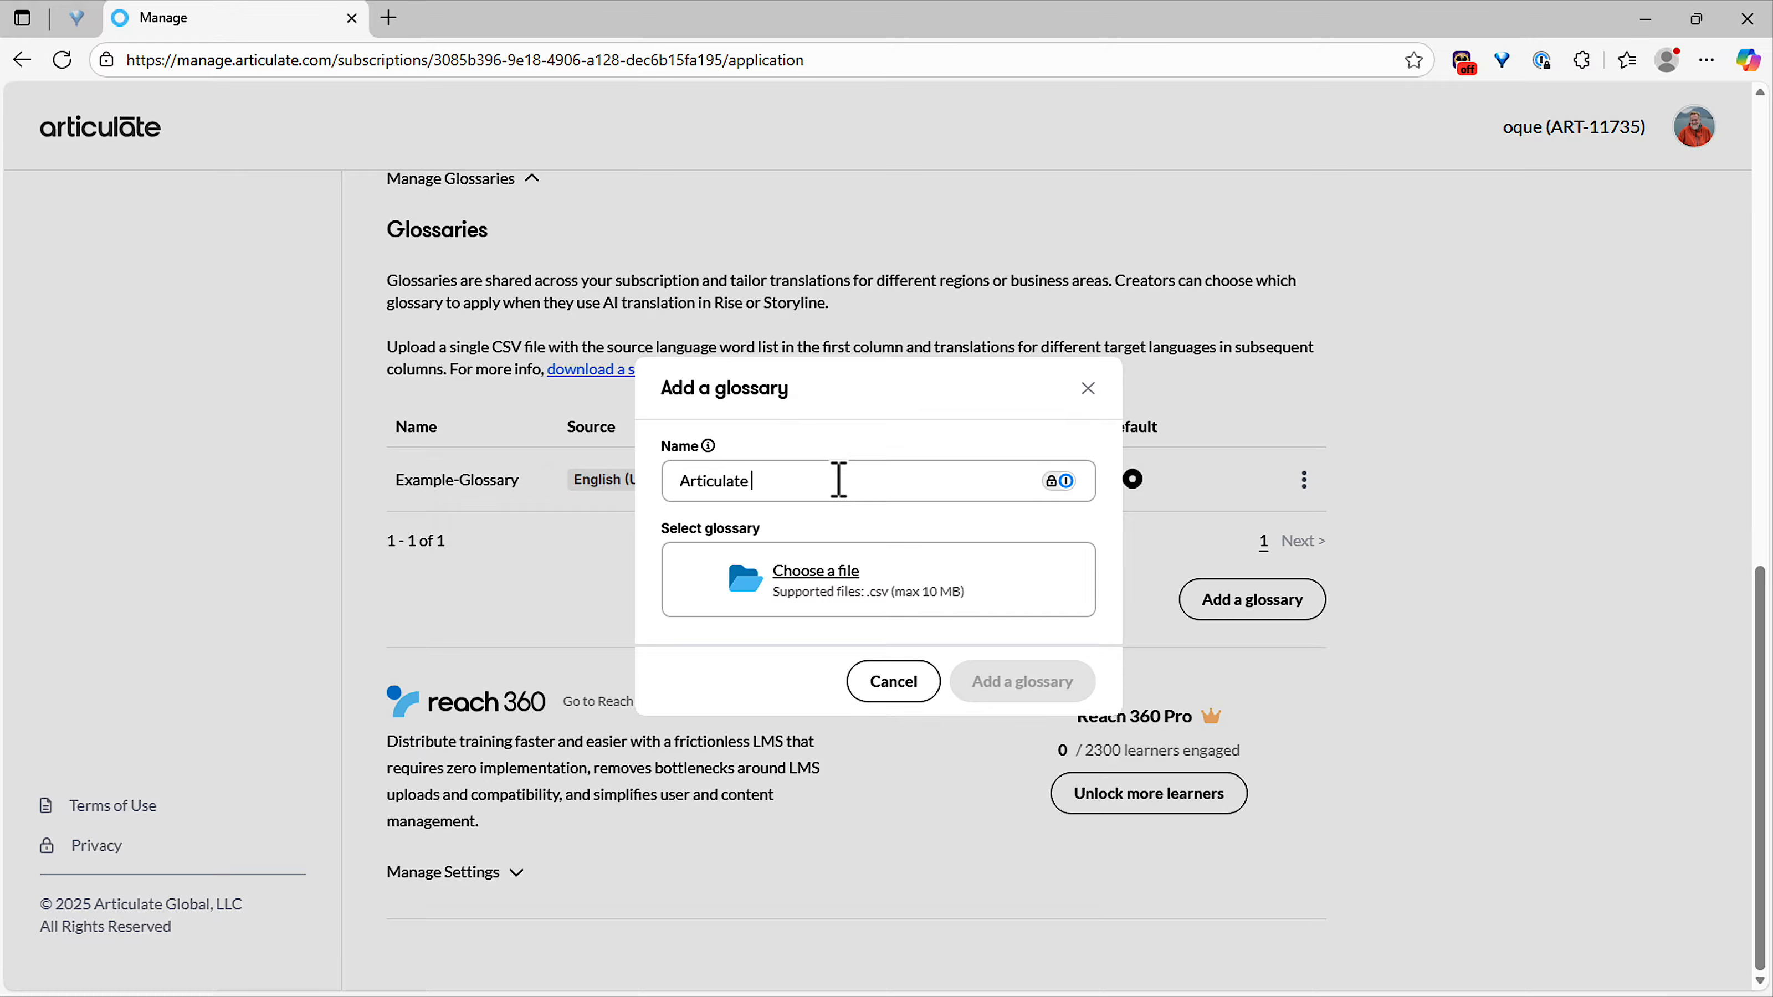
text(Company)
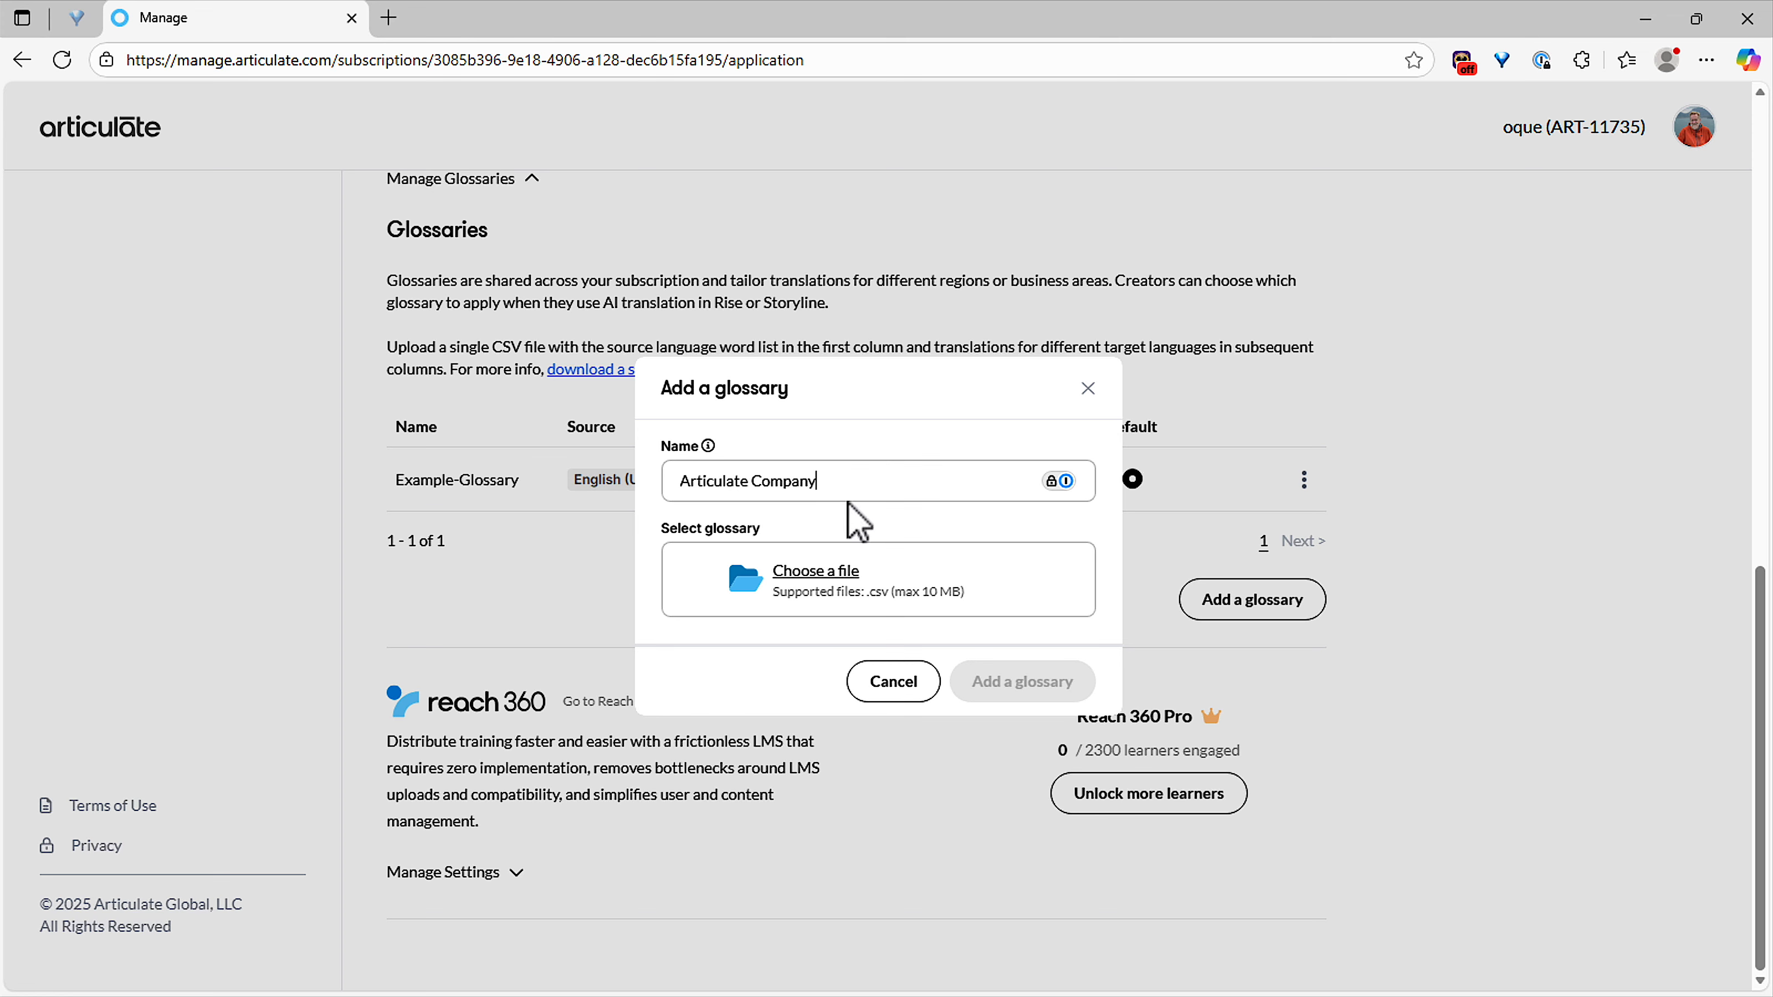
Choose Articulate Glossary.csv from the Desktop's Storyline Localization > Glossary folder as the glossary file and add the glossary.
click(814, 577)
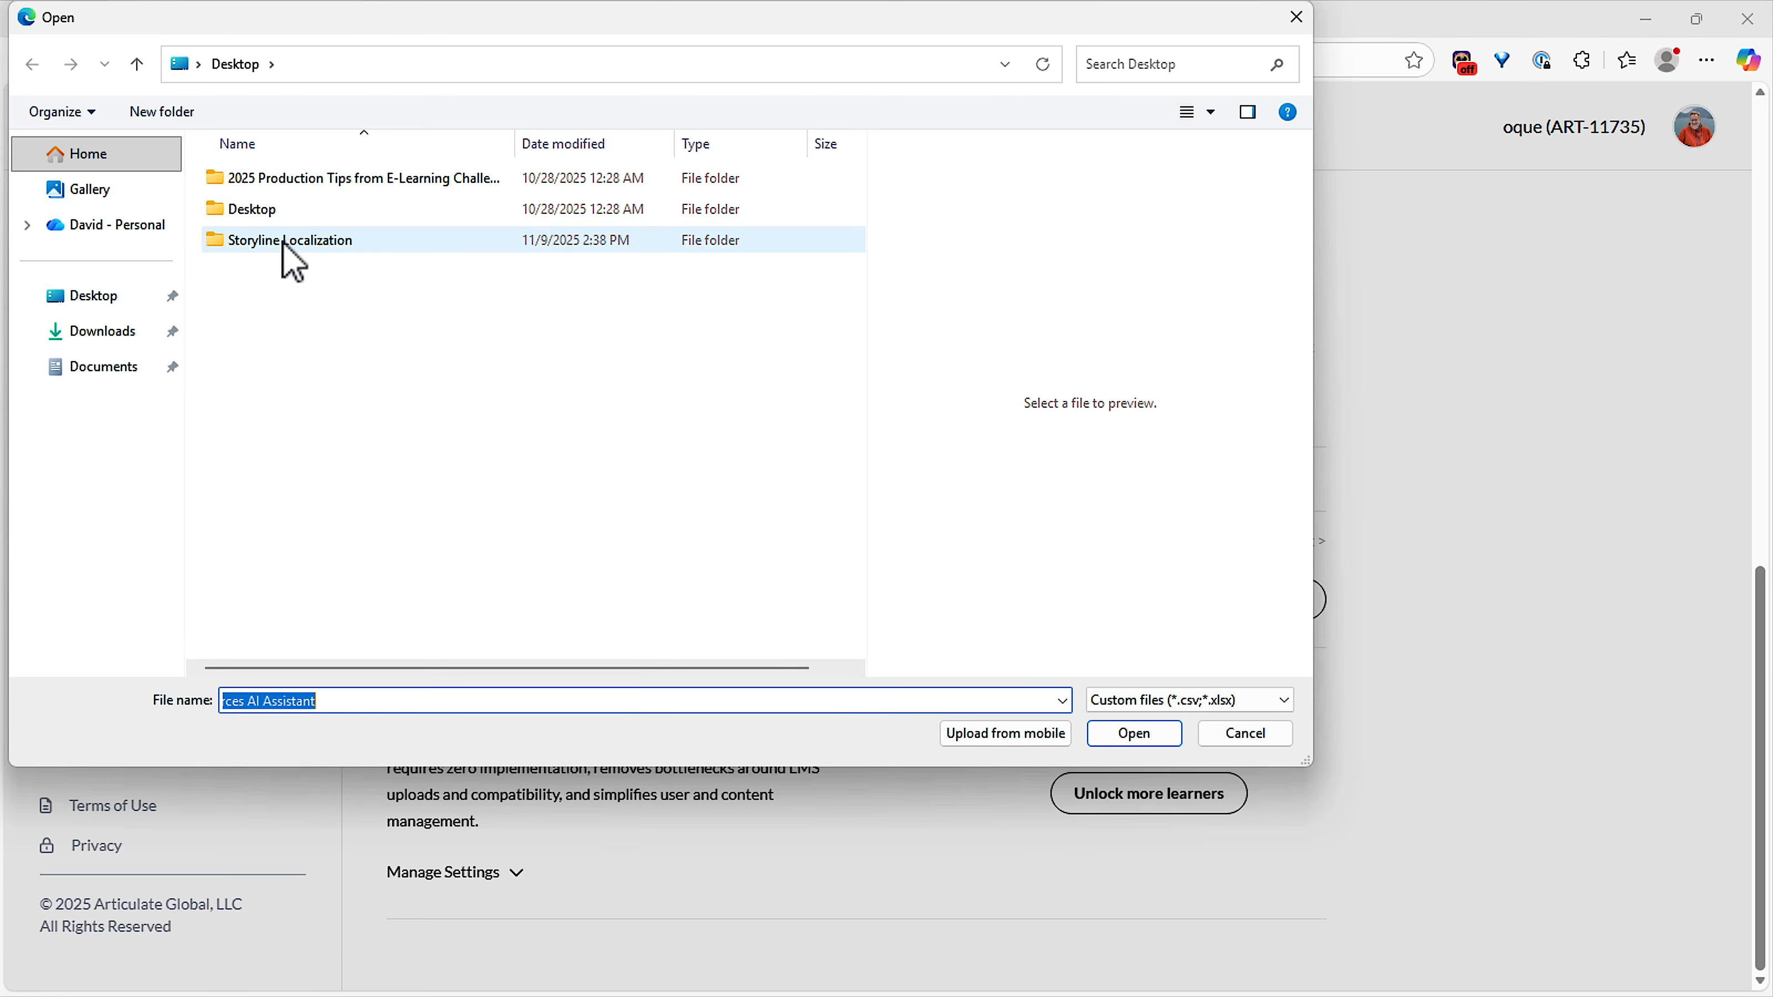
double_click(285, 241)
double_click(384, 272)
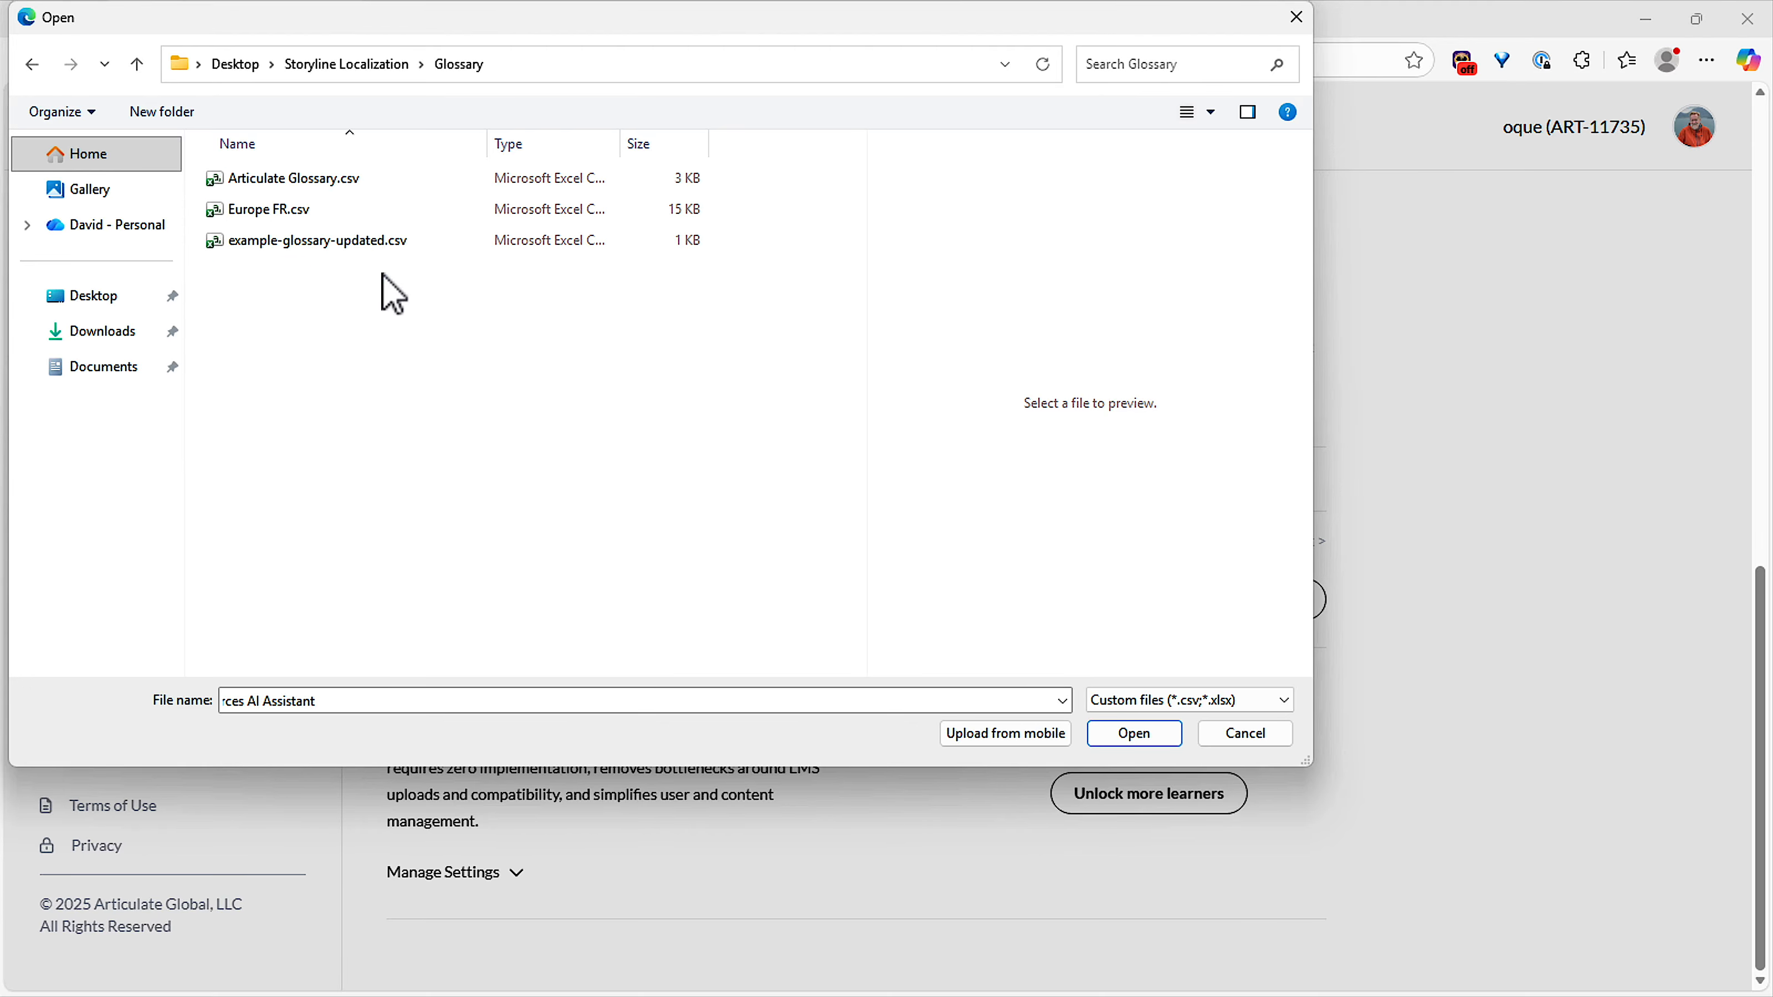
click(253, 183)
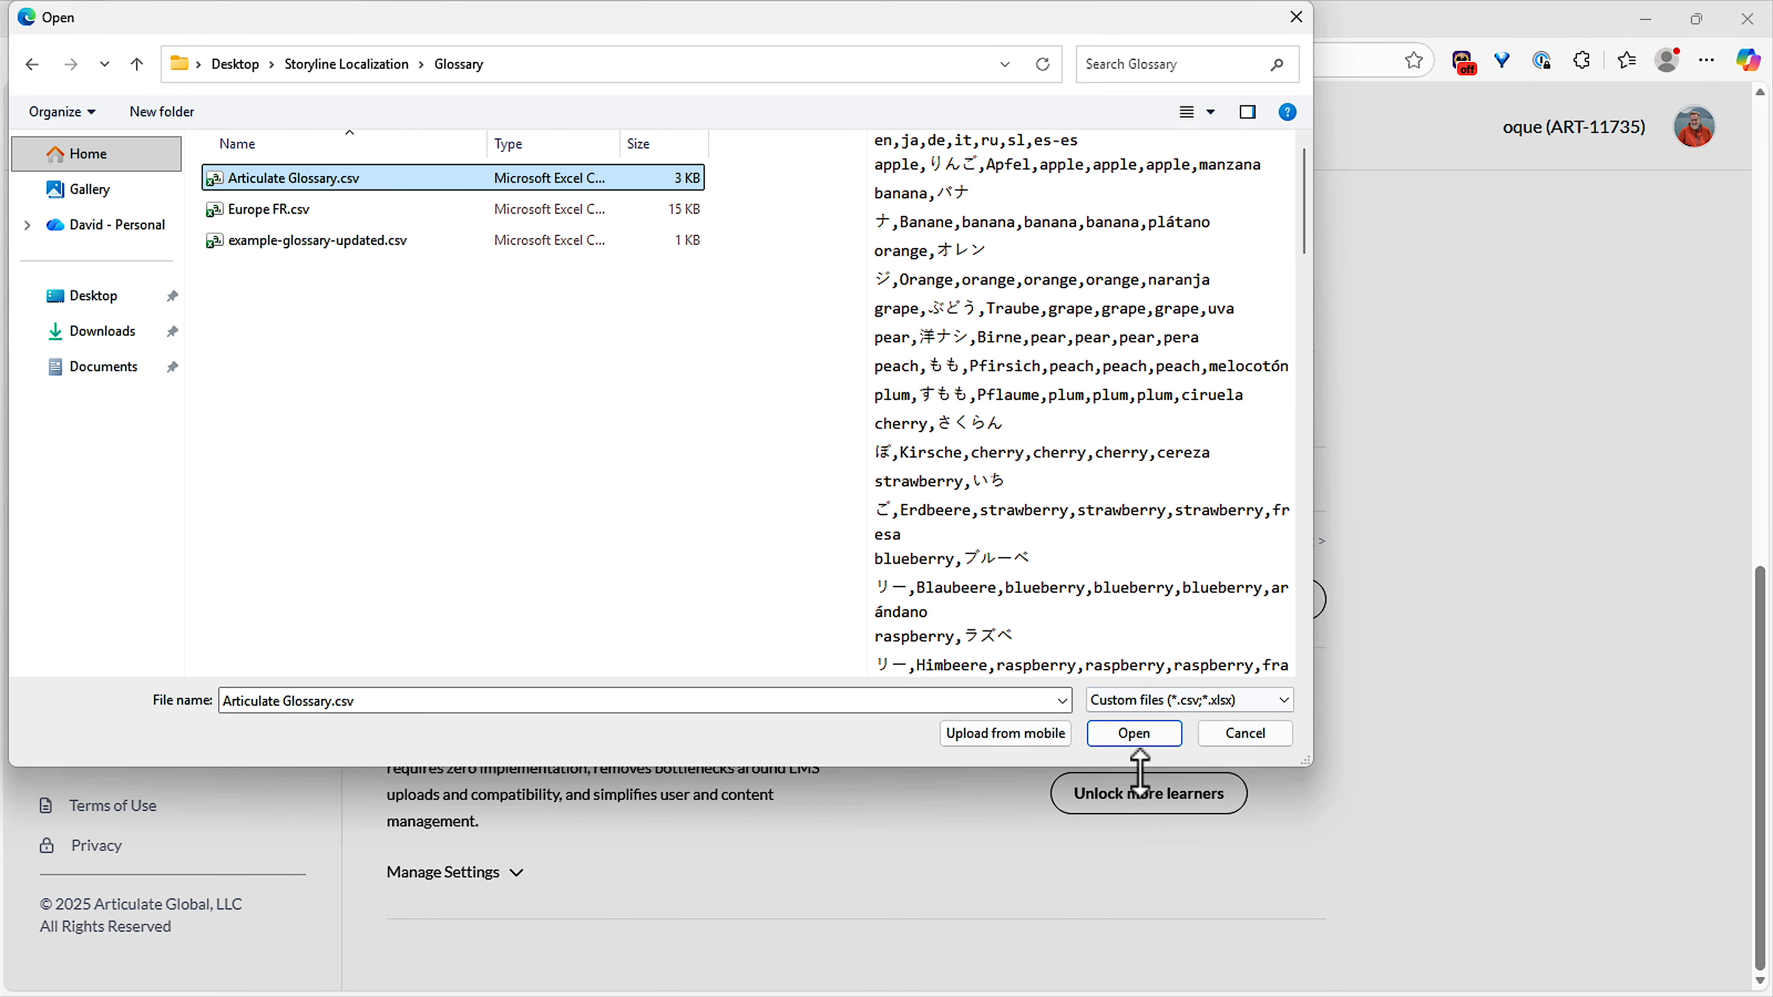
click(1136, 734)
click(1060, 681)
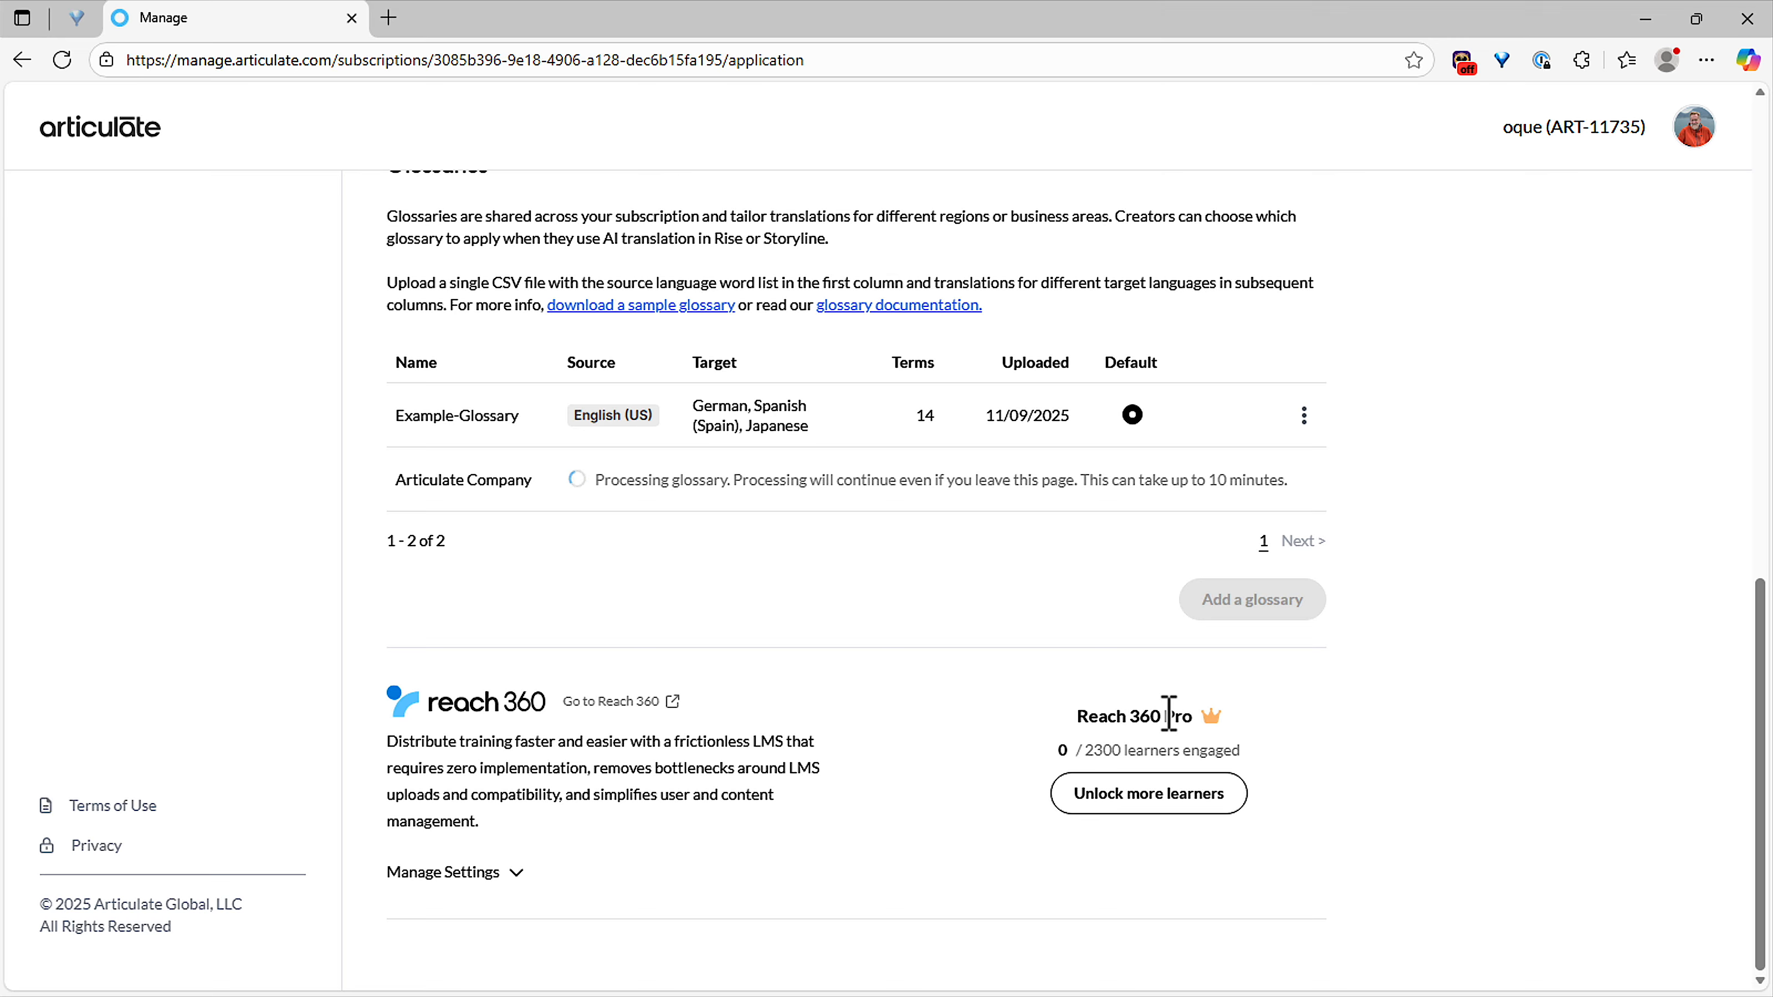
mouse_move(1134, 419)
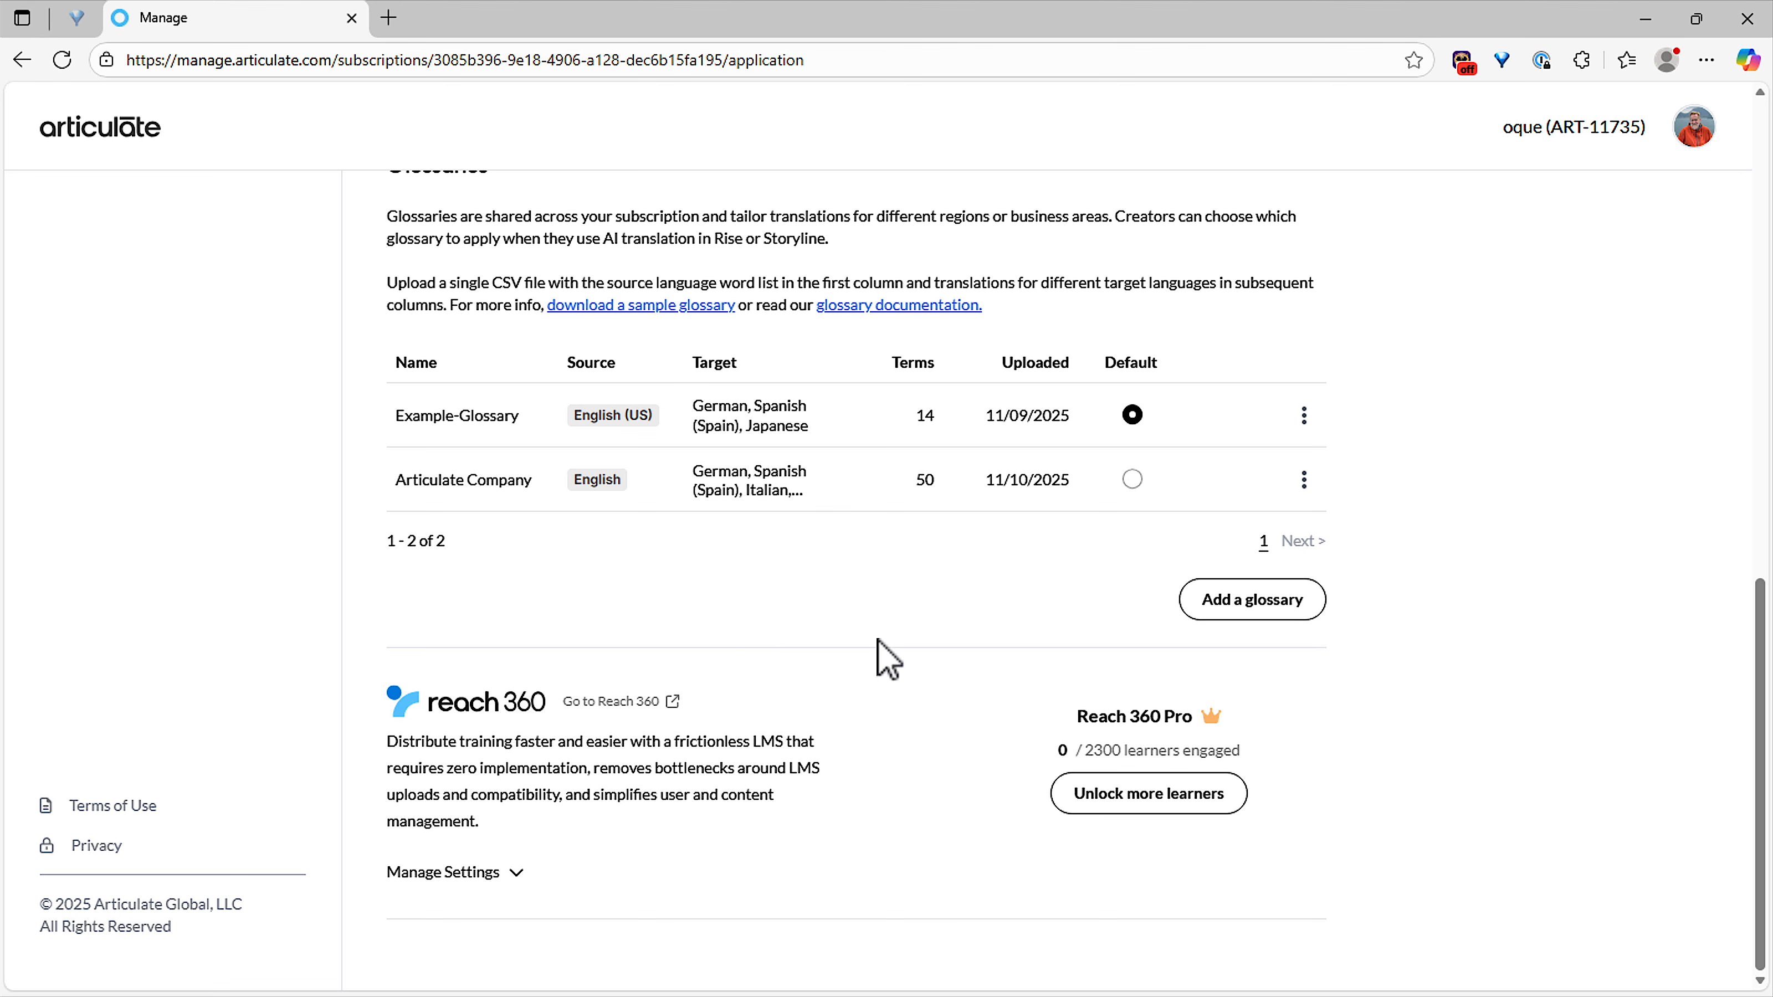
Switch to Articulate Storyline with the Comstar Employee Health 16x9.story project and maximize its window.
click(1645, 19)
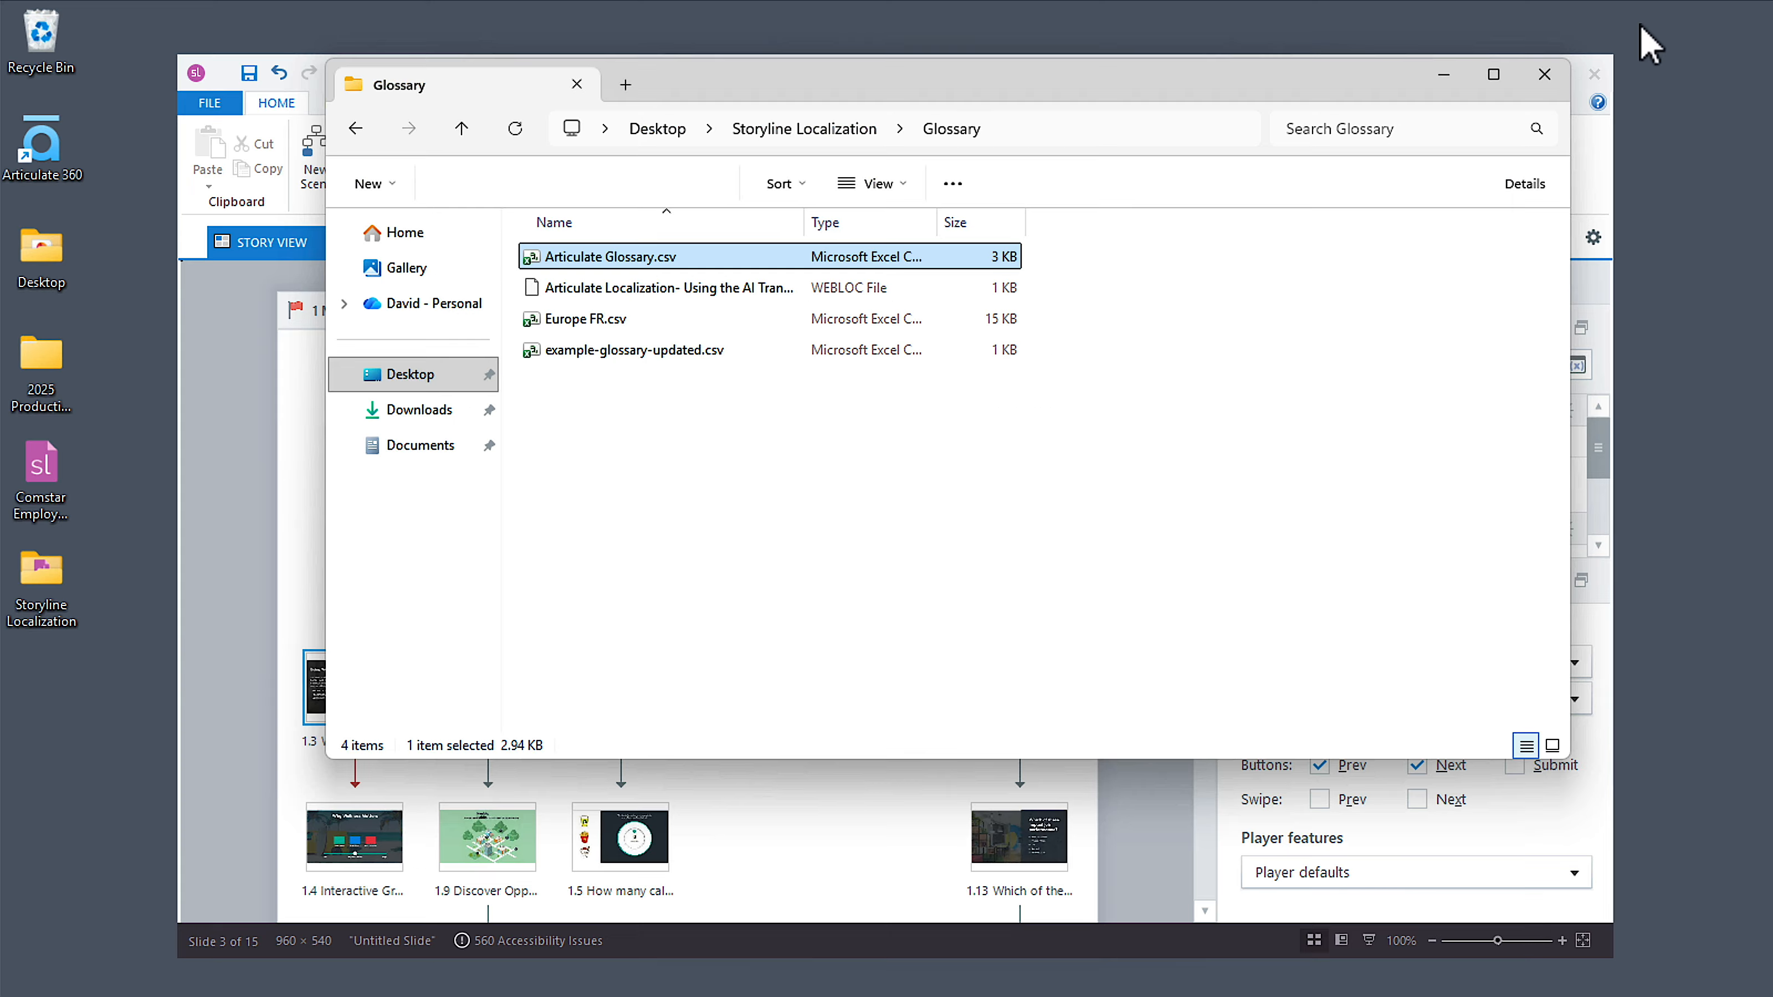
click(1150, 881)
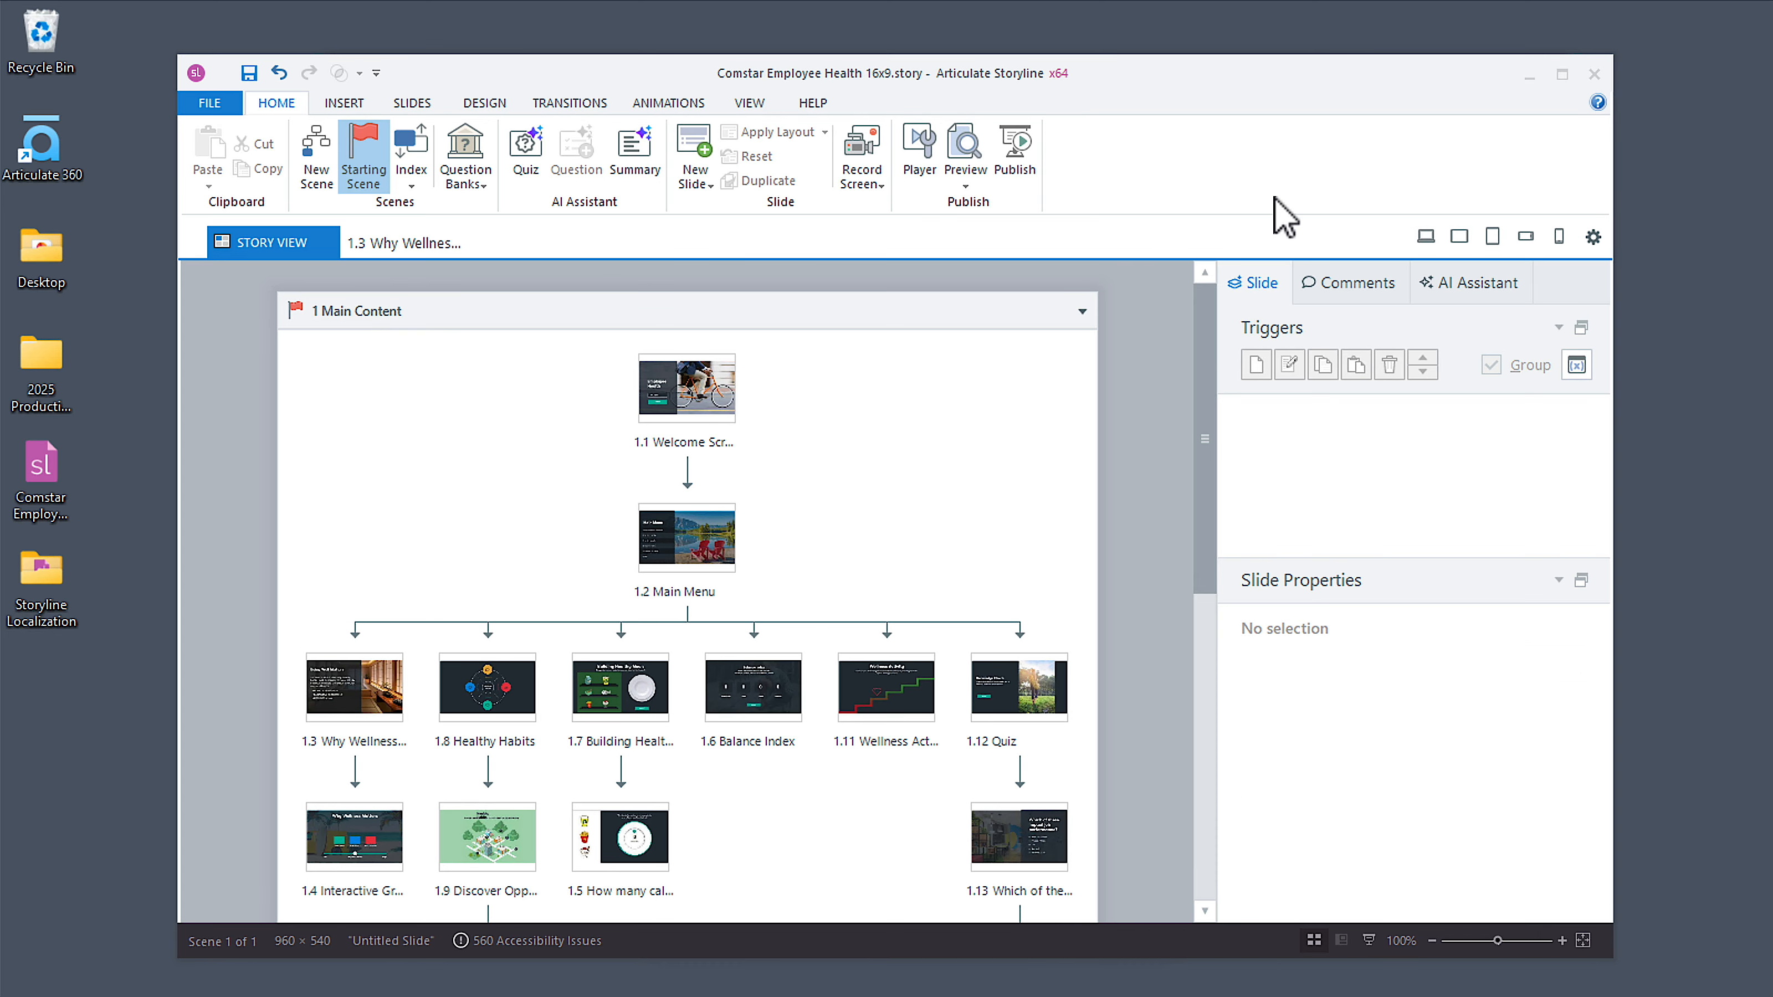
double_click(1188, 79)
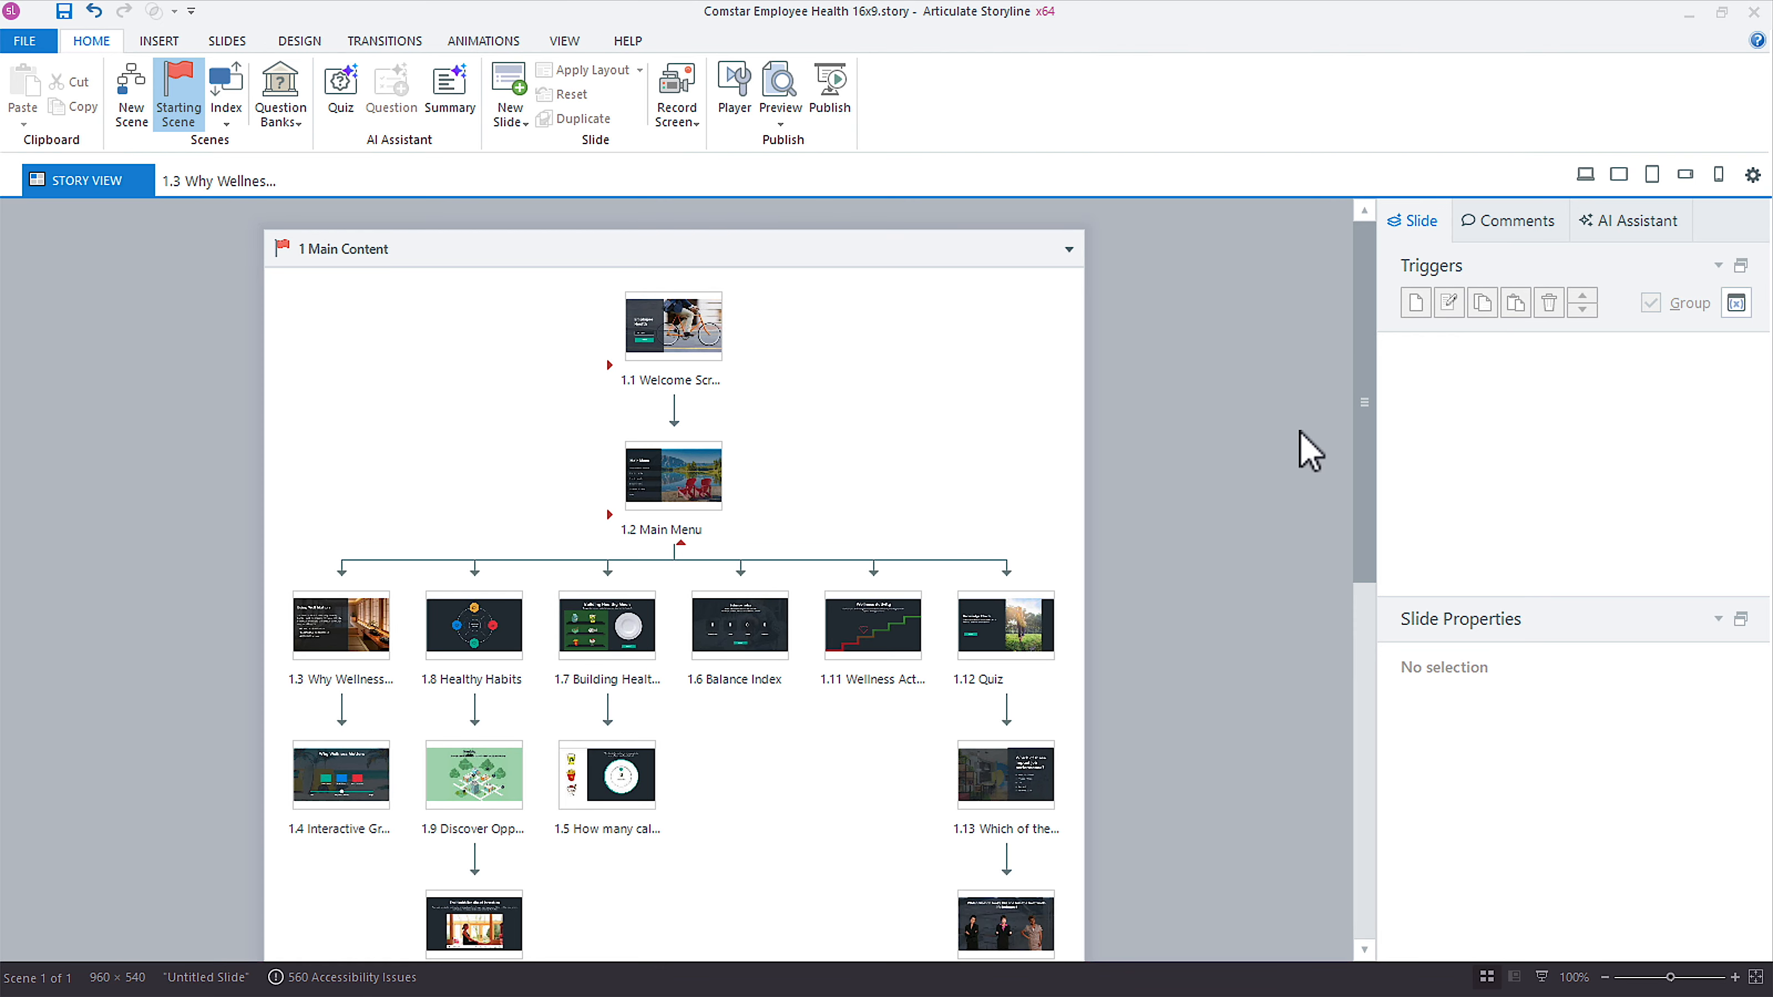
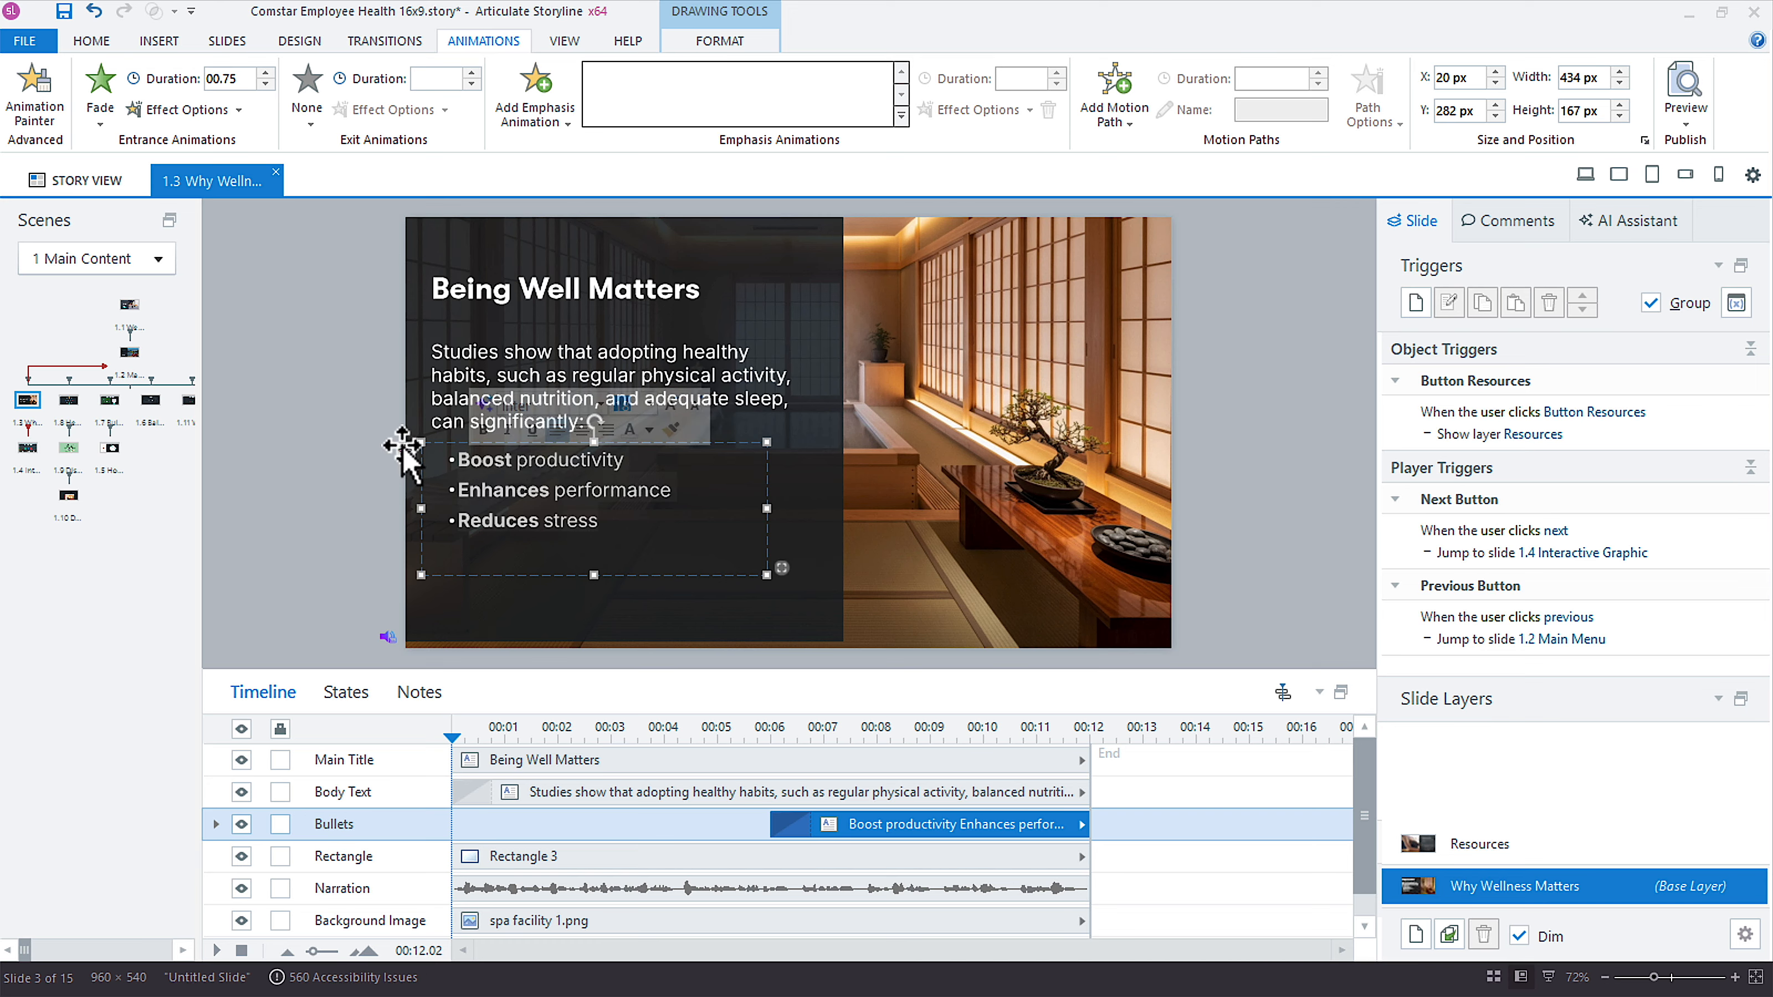
Delete the separate bullets text box and paste its three bullets below the paragraph in the body text box, after a blank line.
click(766, 480)
key(Delete)
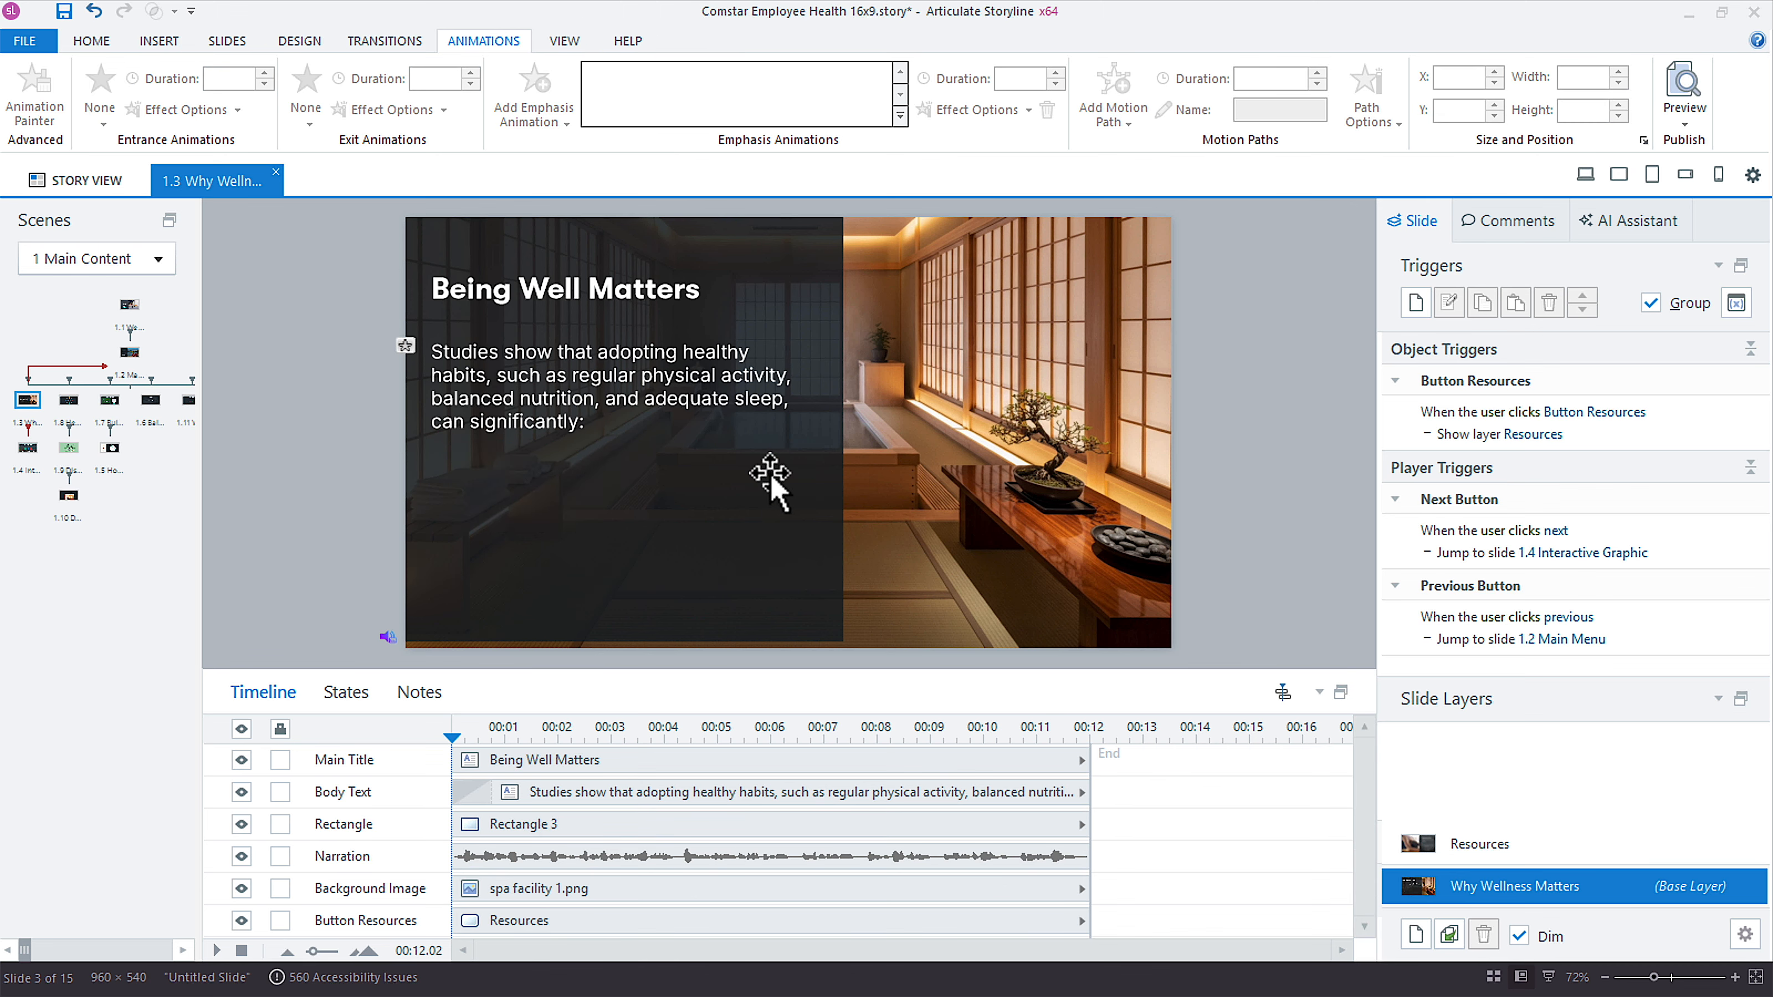
click(650, 424)
key(Return)
key(Return)
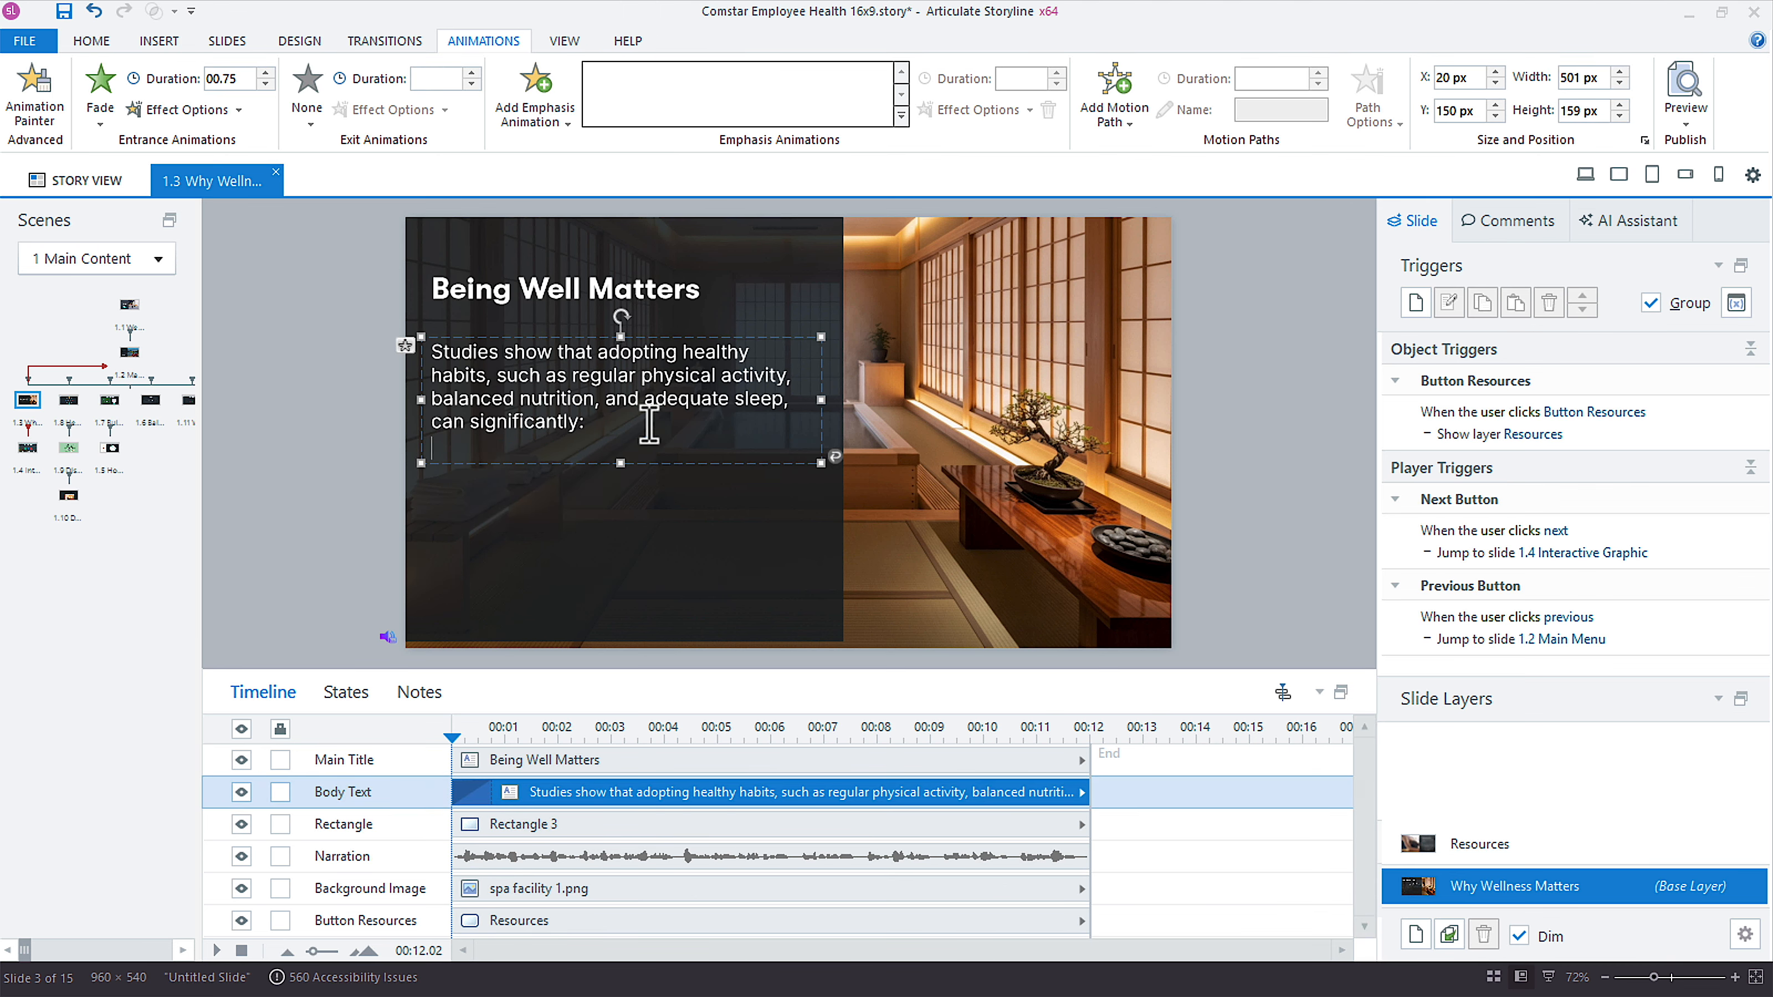
text(Boost productivity Enhances performance Reduces stress)
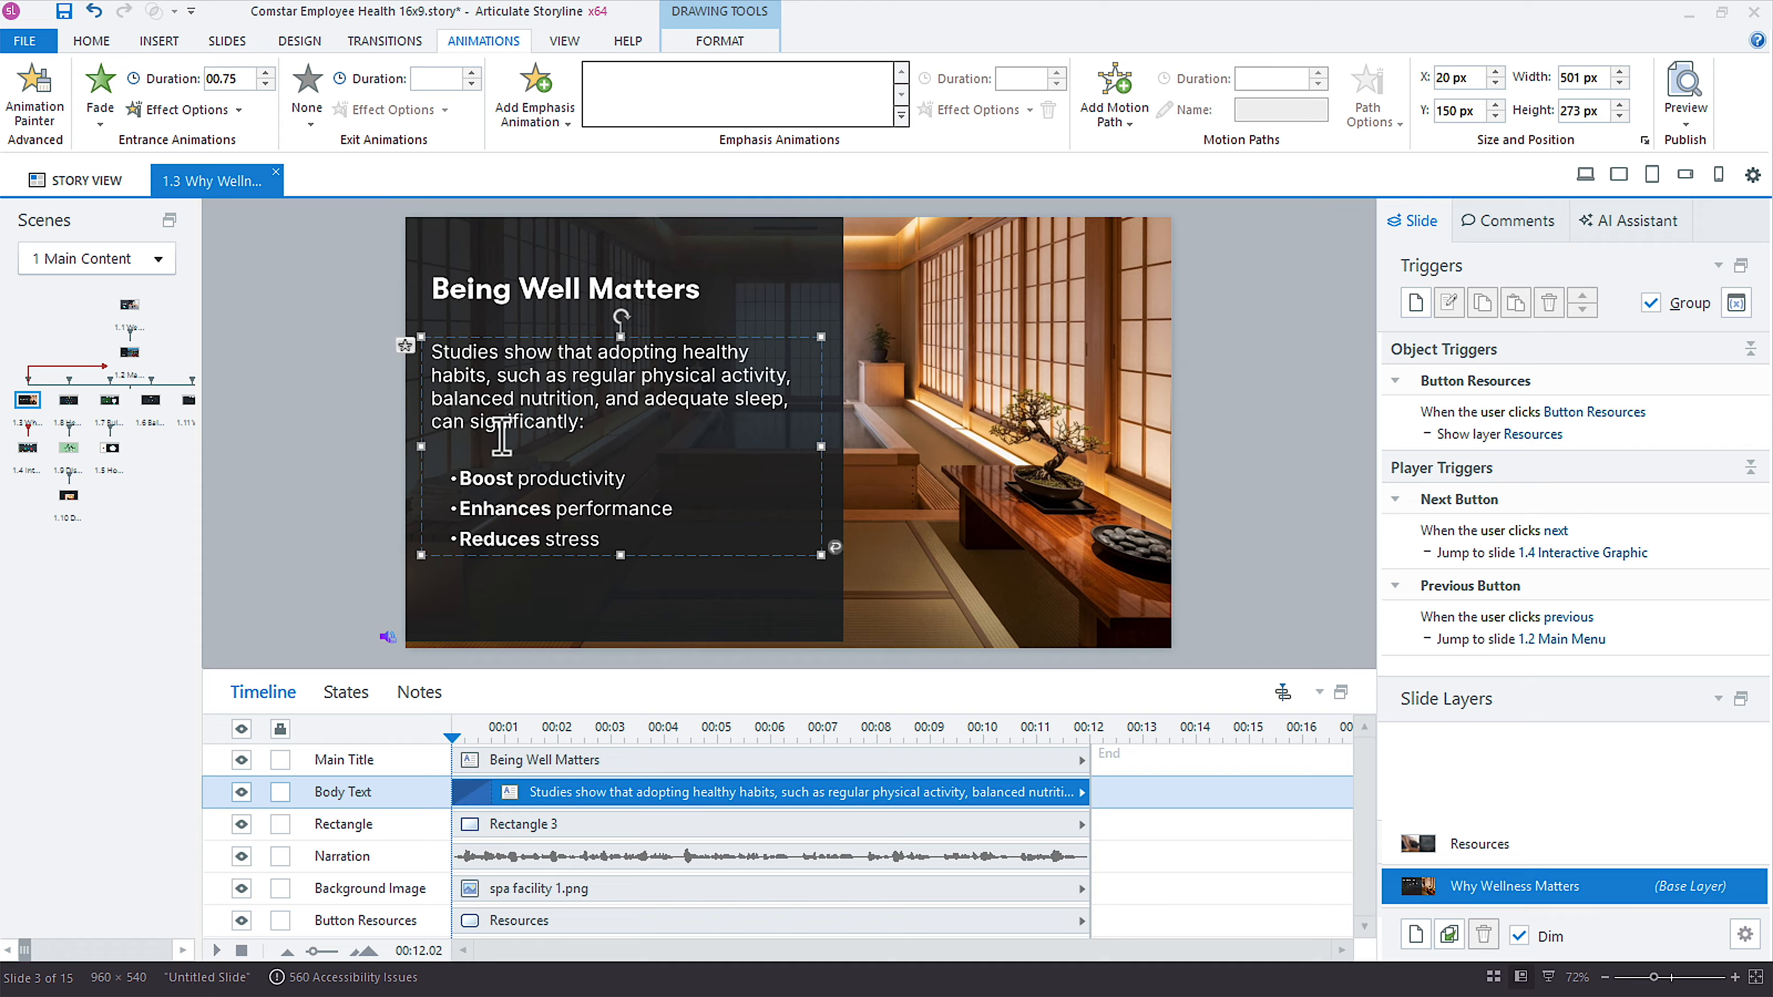
Reapply the Fade entrance animation to the combined body text box and set its sequence to By Paragraph.
click(490, 339)
click(100, 119)
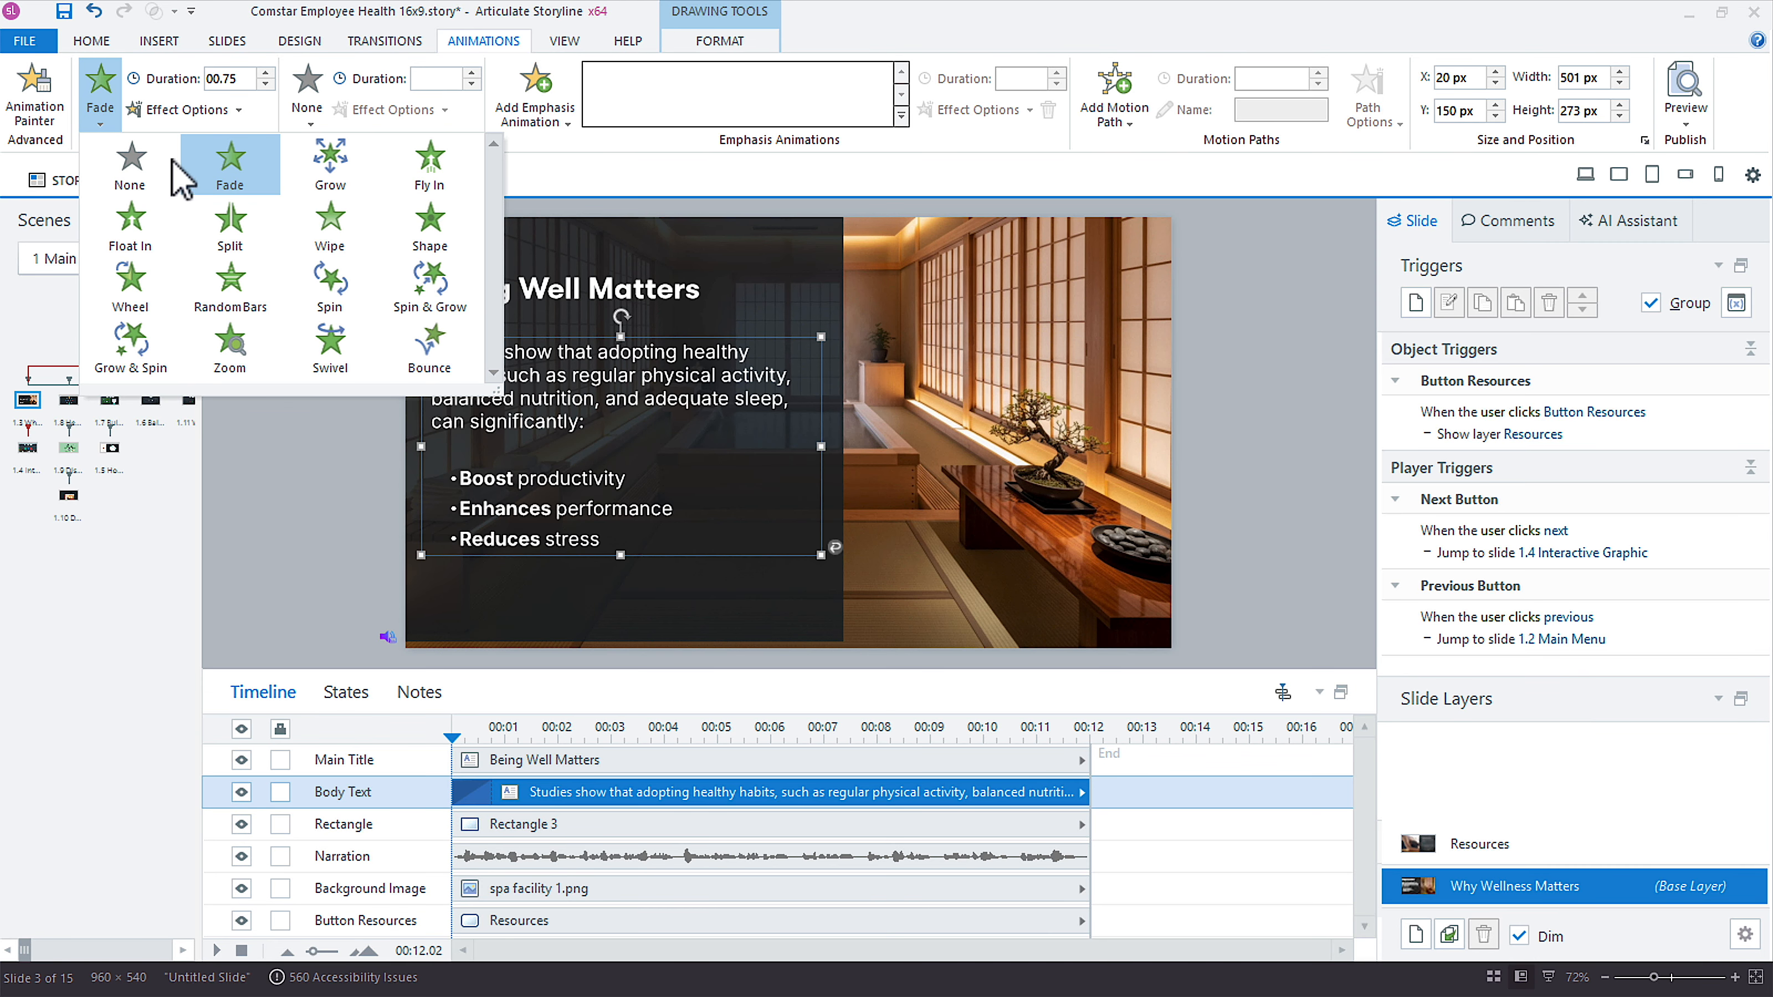
click(140, 171)
click(98, 118)
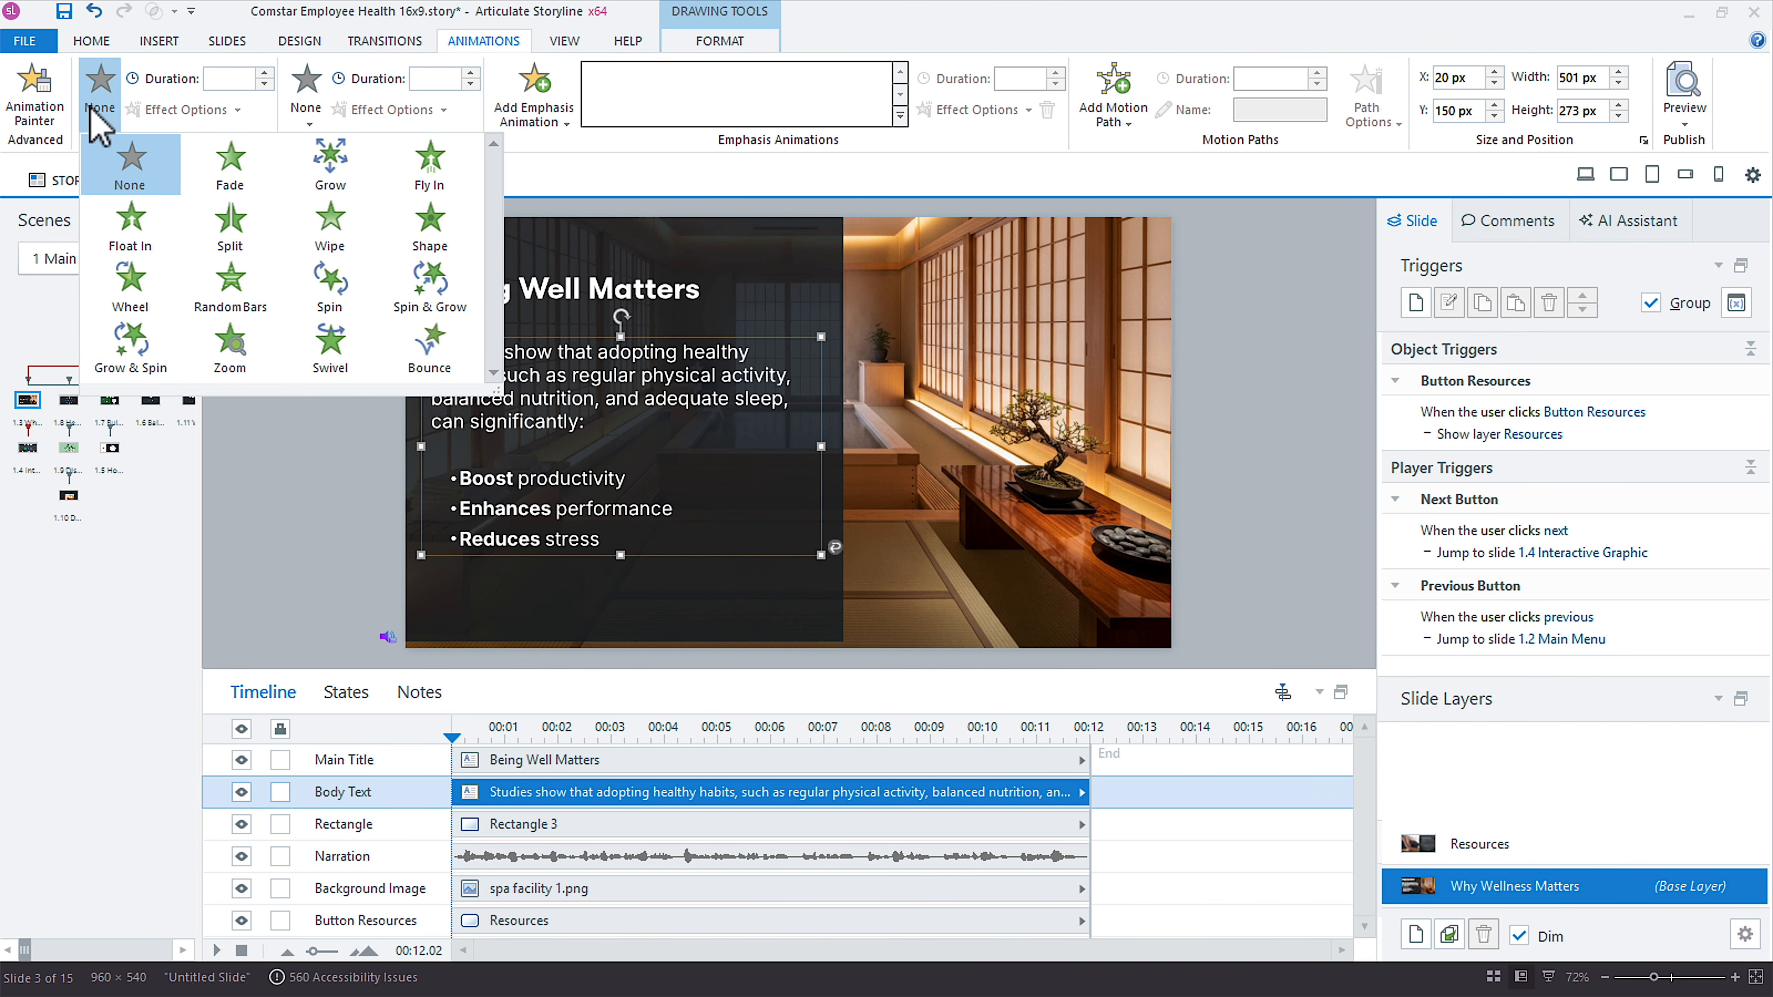
click(230, 171)
click(187, 112)
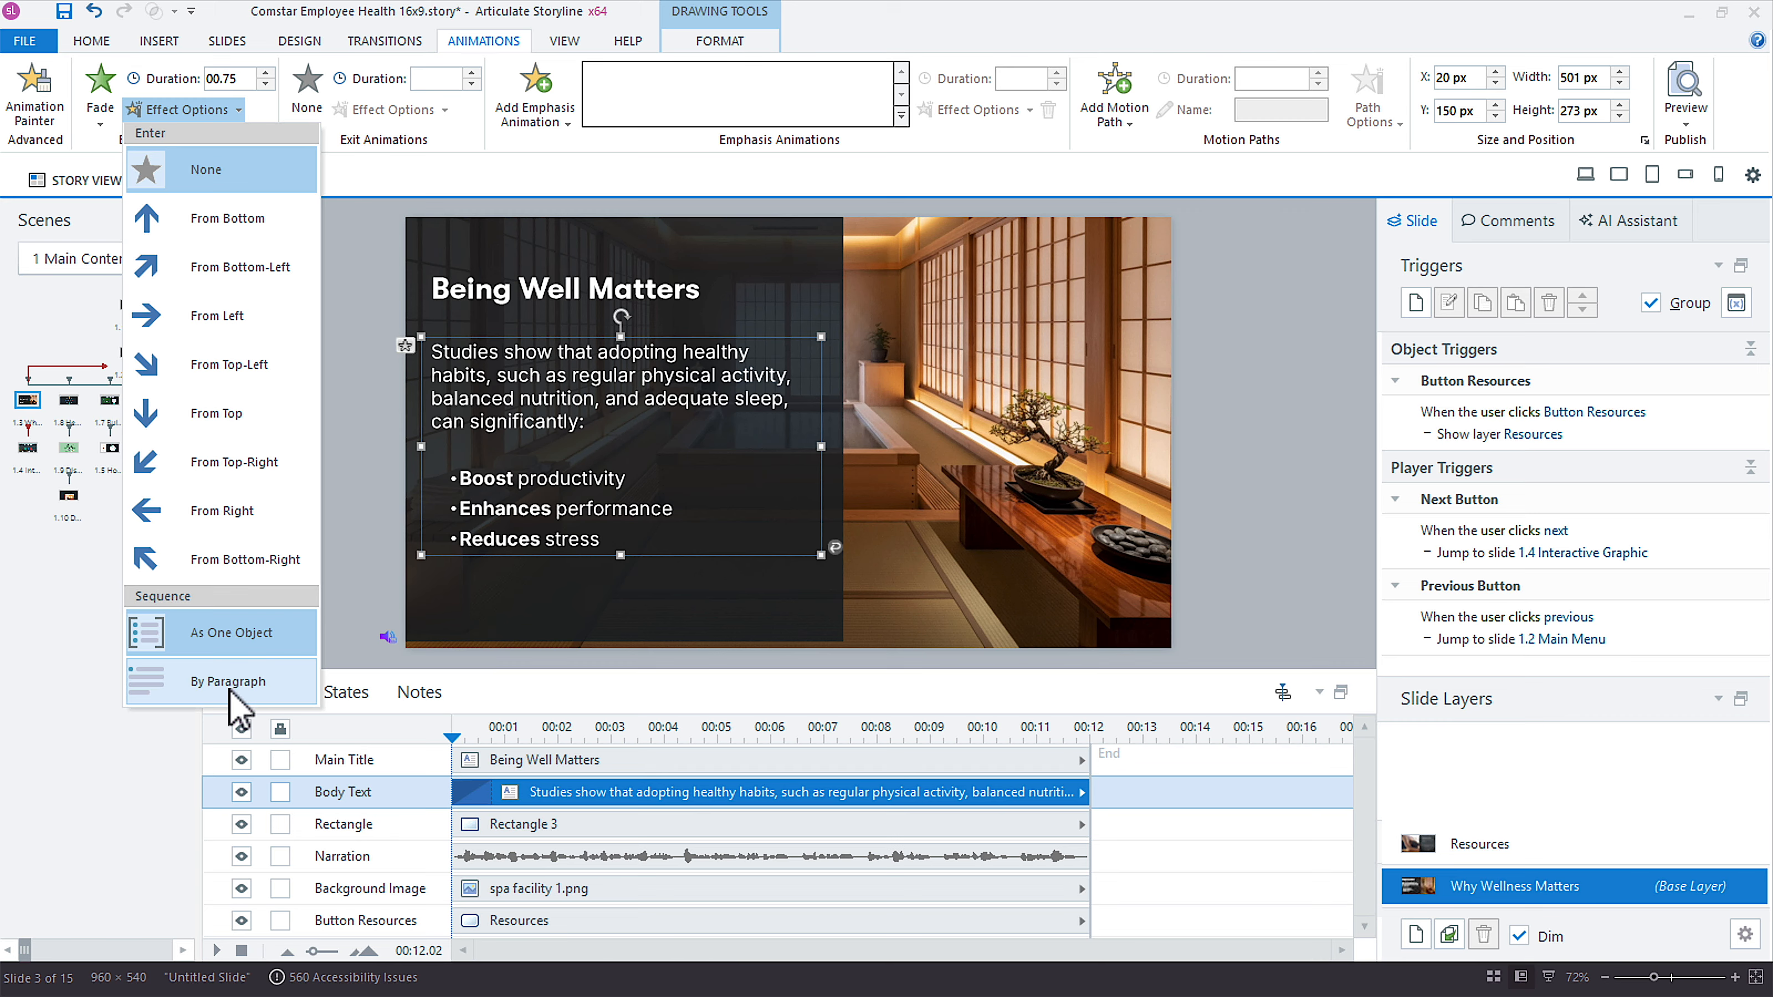
click(356, 506)
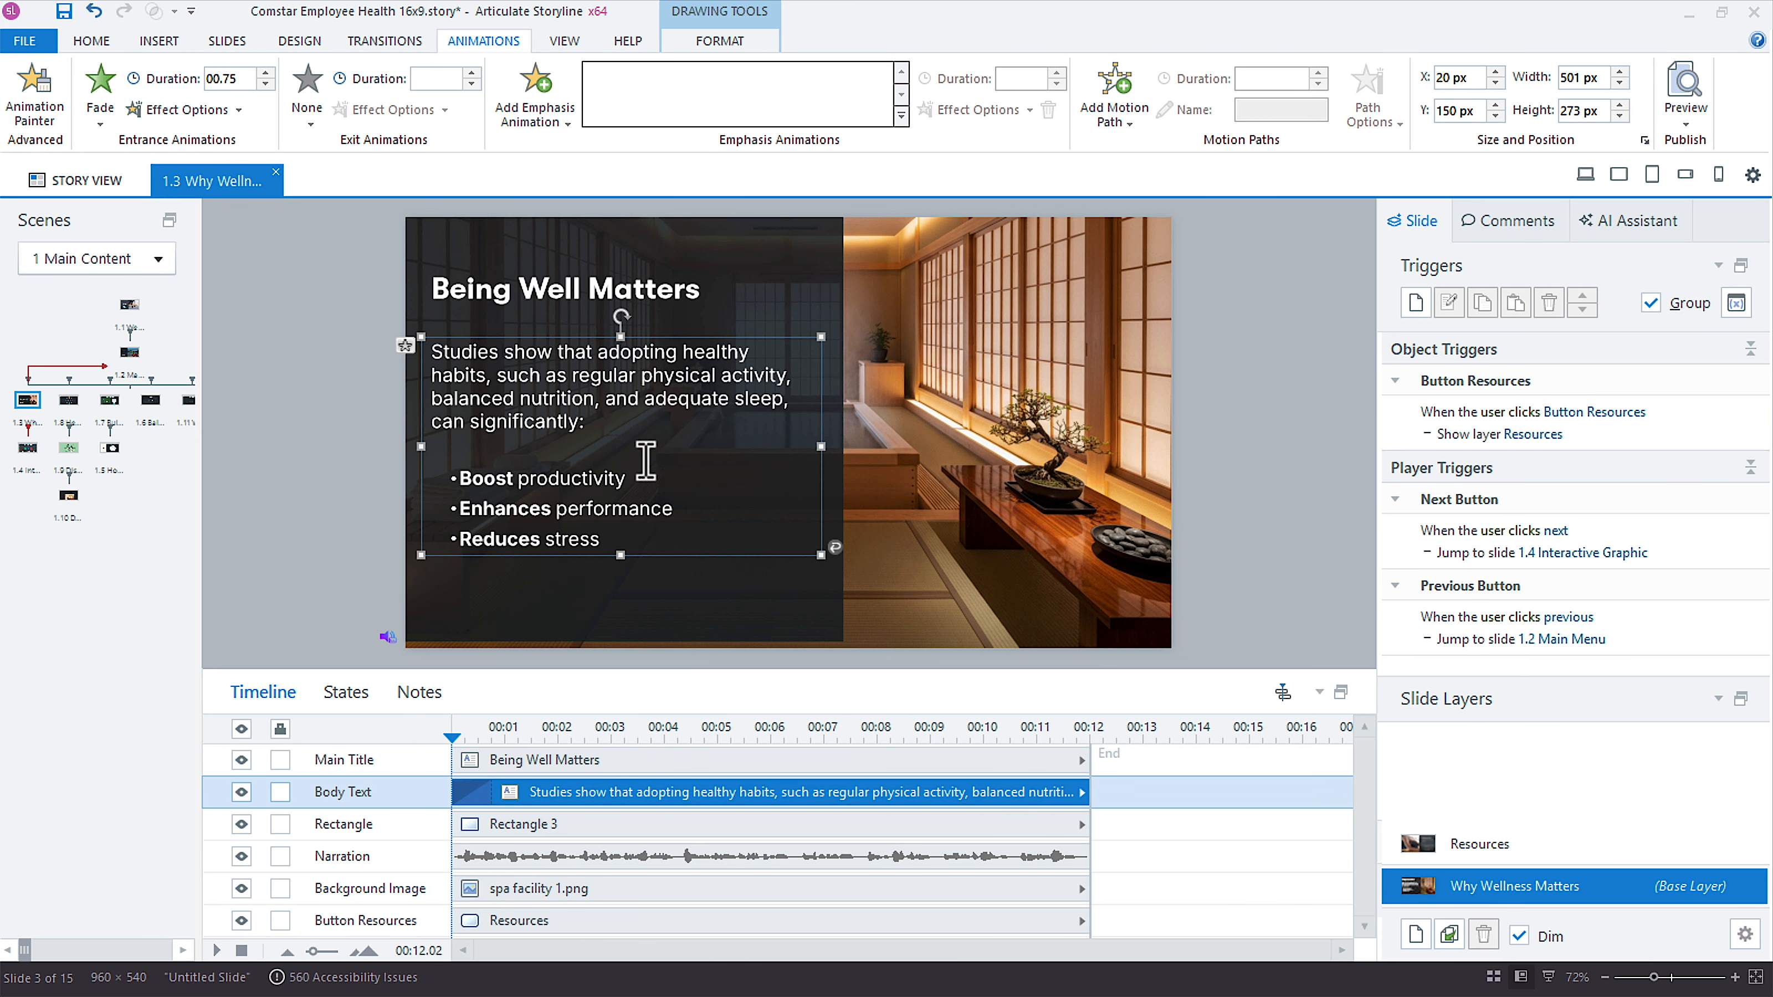
mouse_move(453, 736)
mouse_down()
mouse_move(504, 735)
mouse_move(452, 733)
mouse_up()
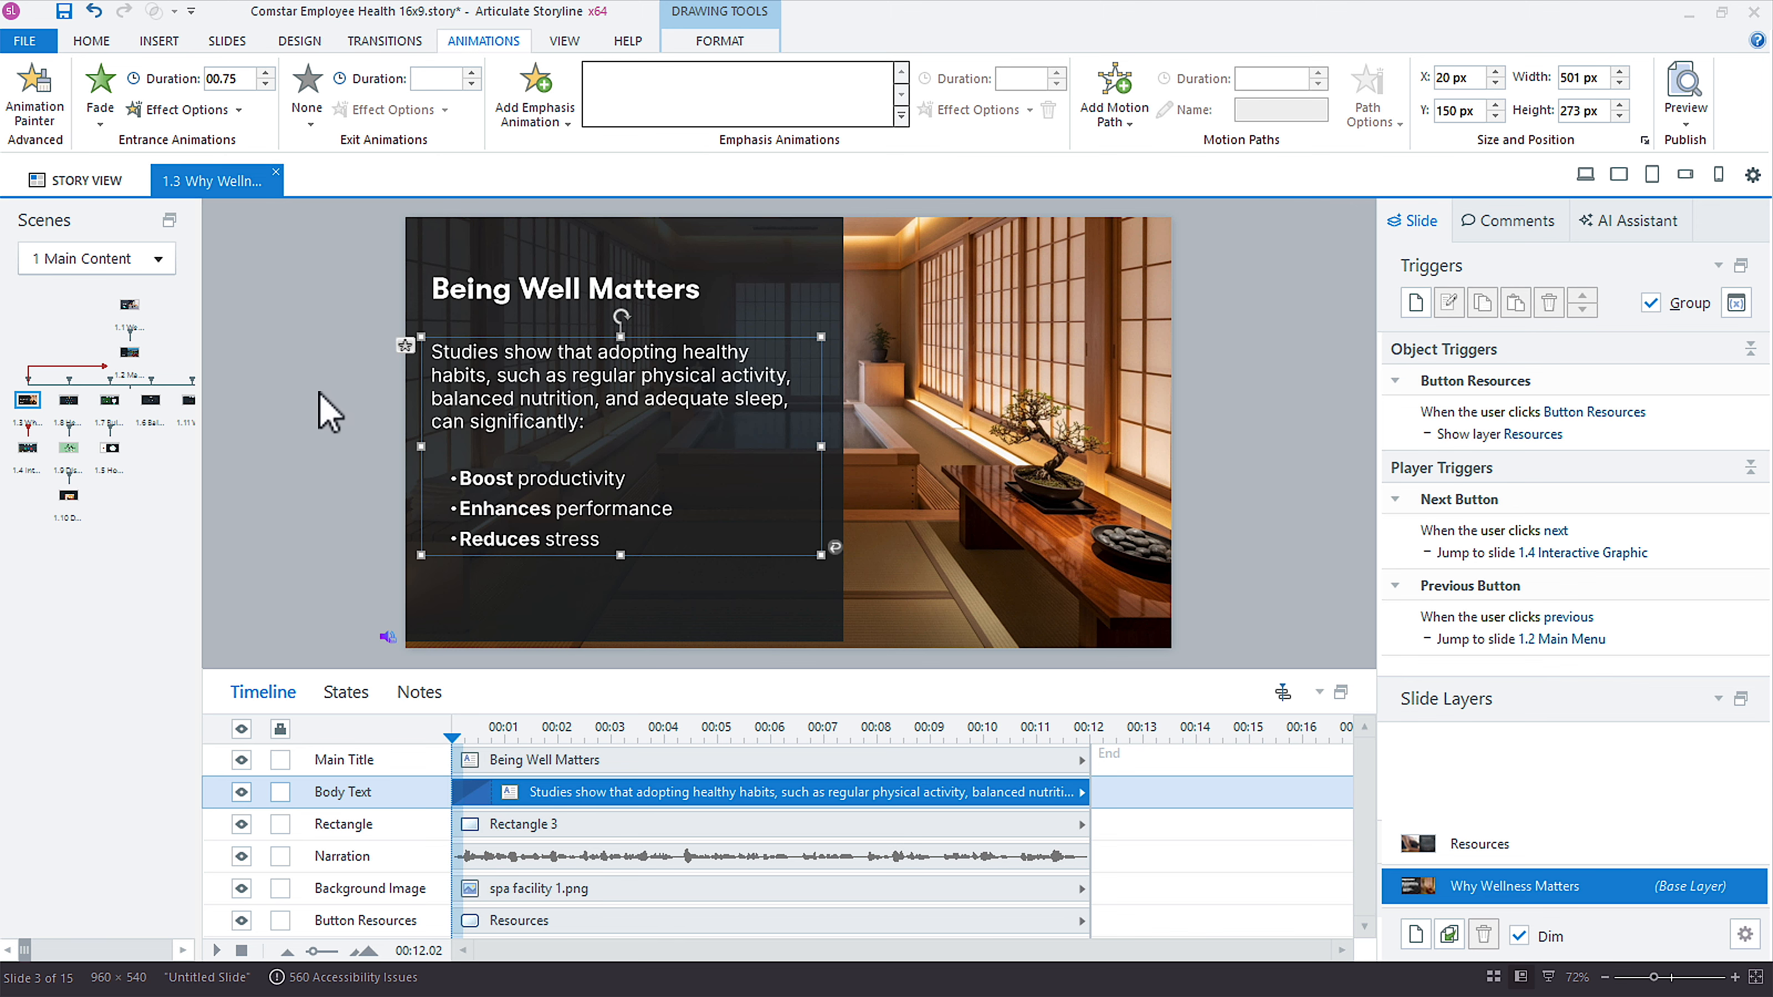
click(185, 109)
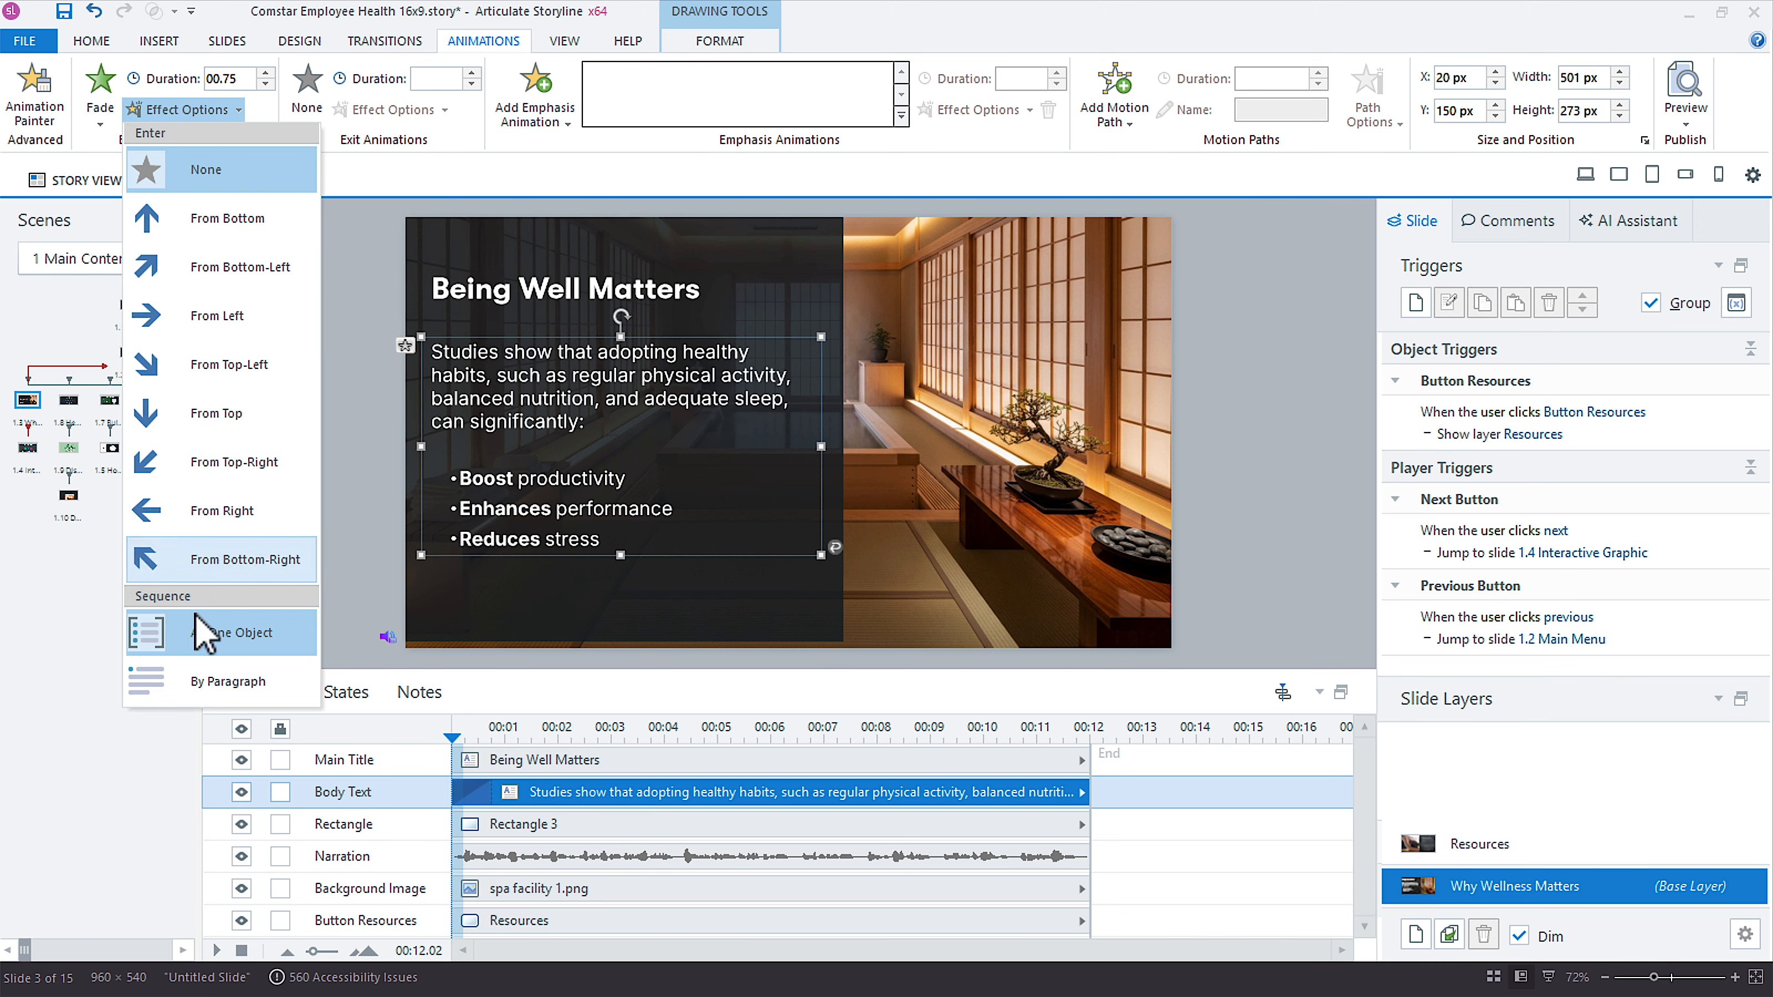
click(207, 676)
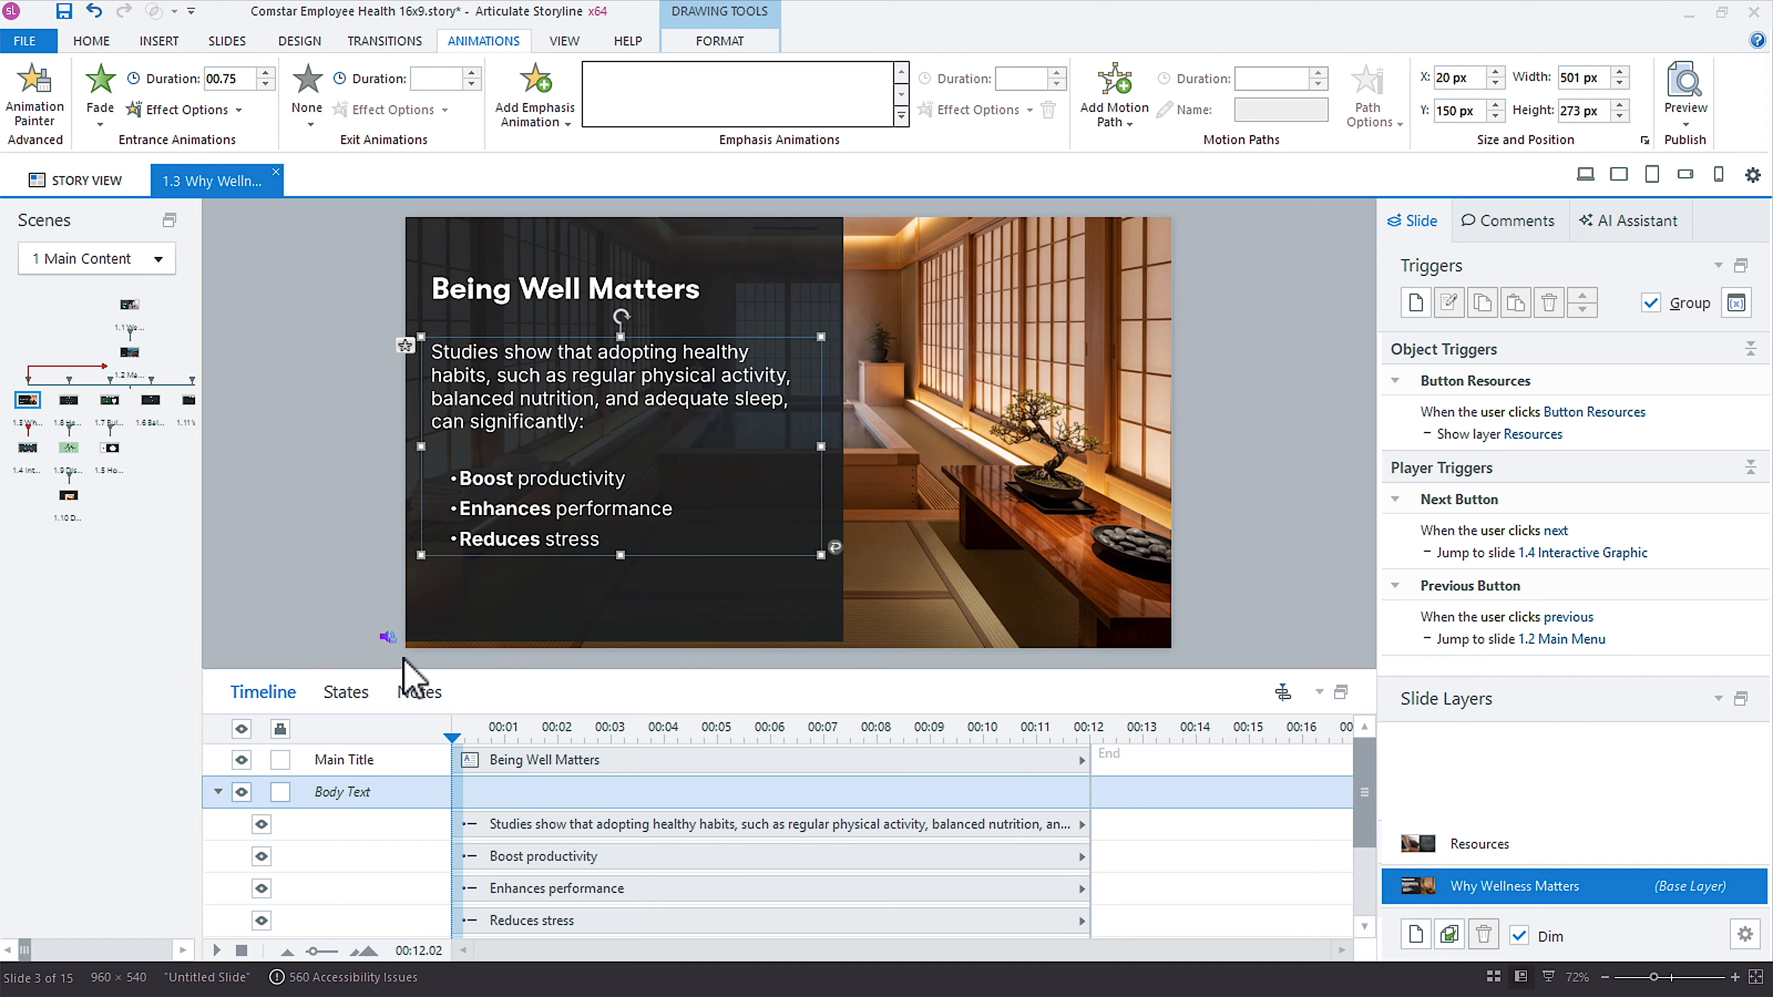
Start the Boost, Enhances and Reduces bullets on the timeline at about 6.5, 8 and 10.2 seconds respectively.
drag(661, 673, 652, 592)
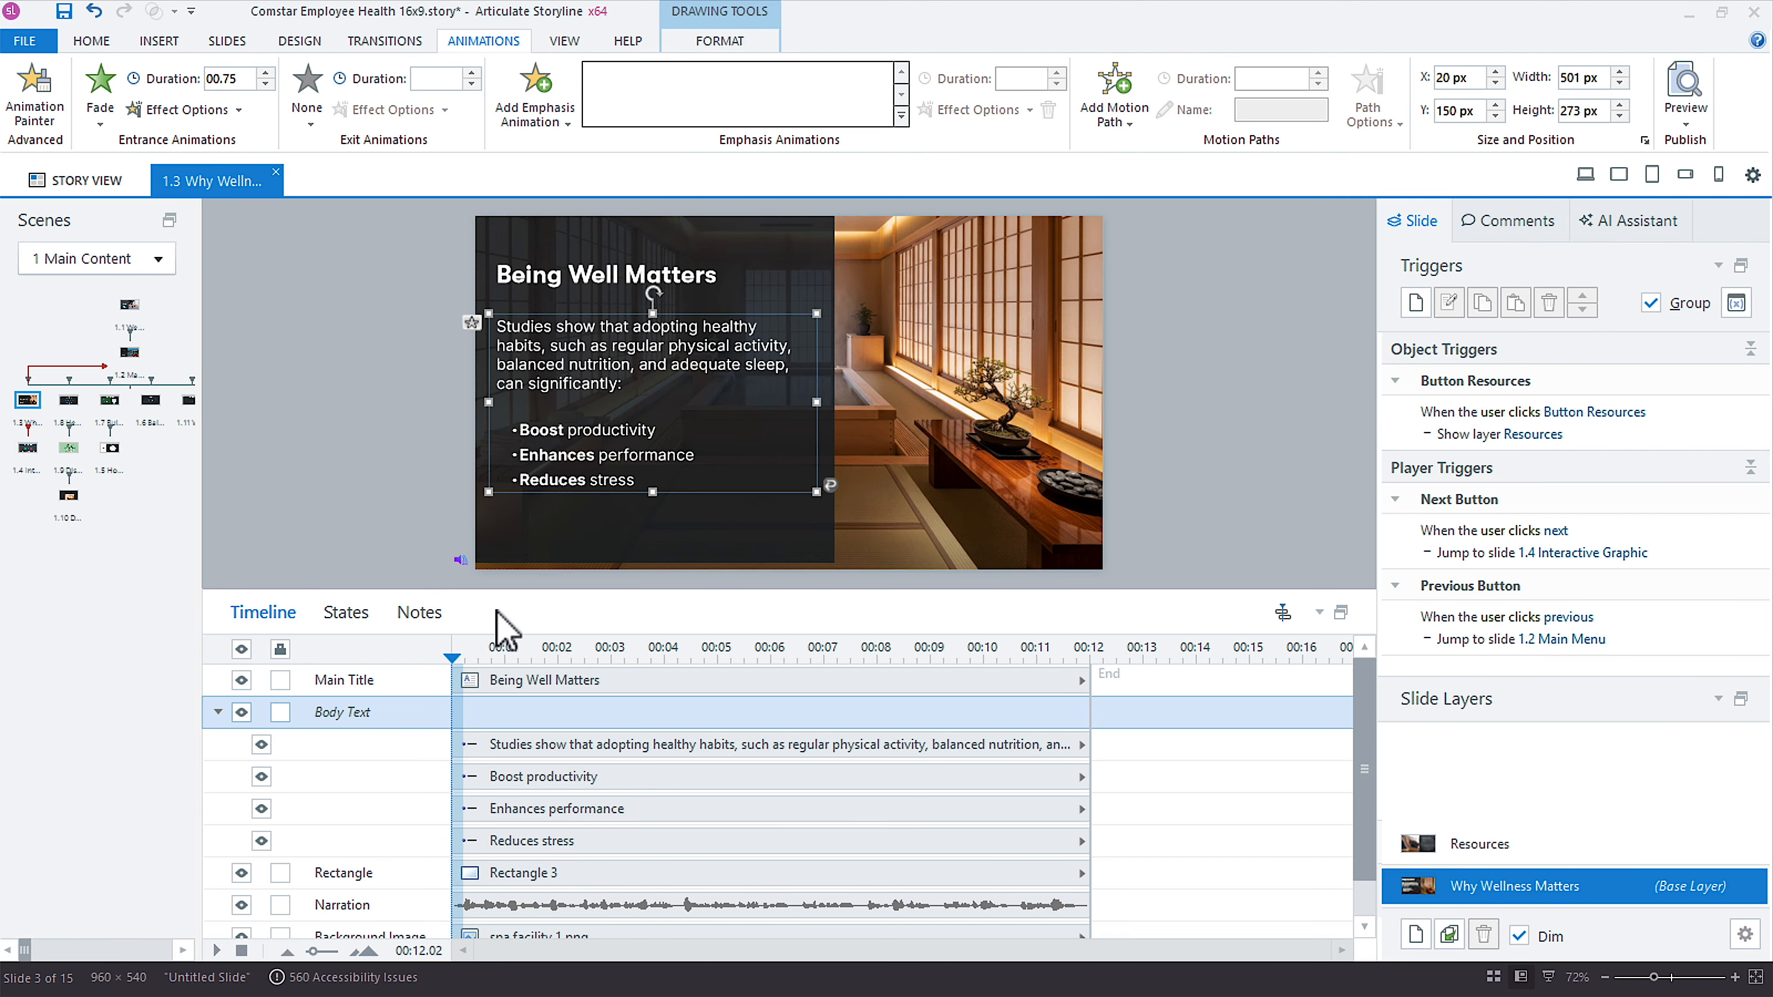
click(463, 653)
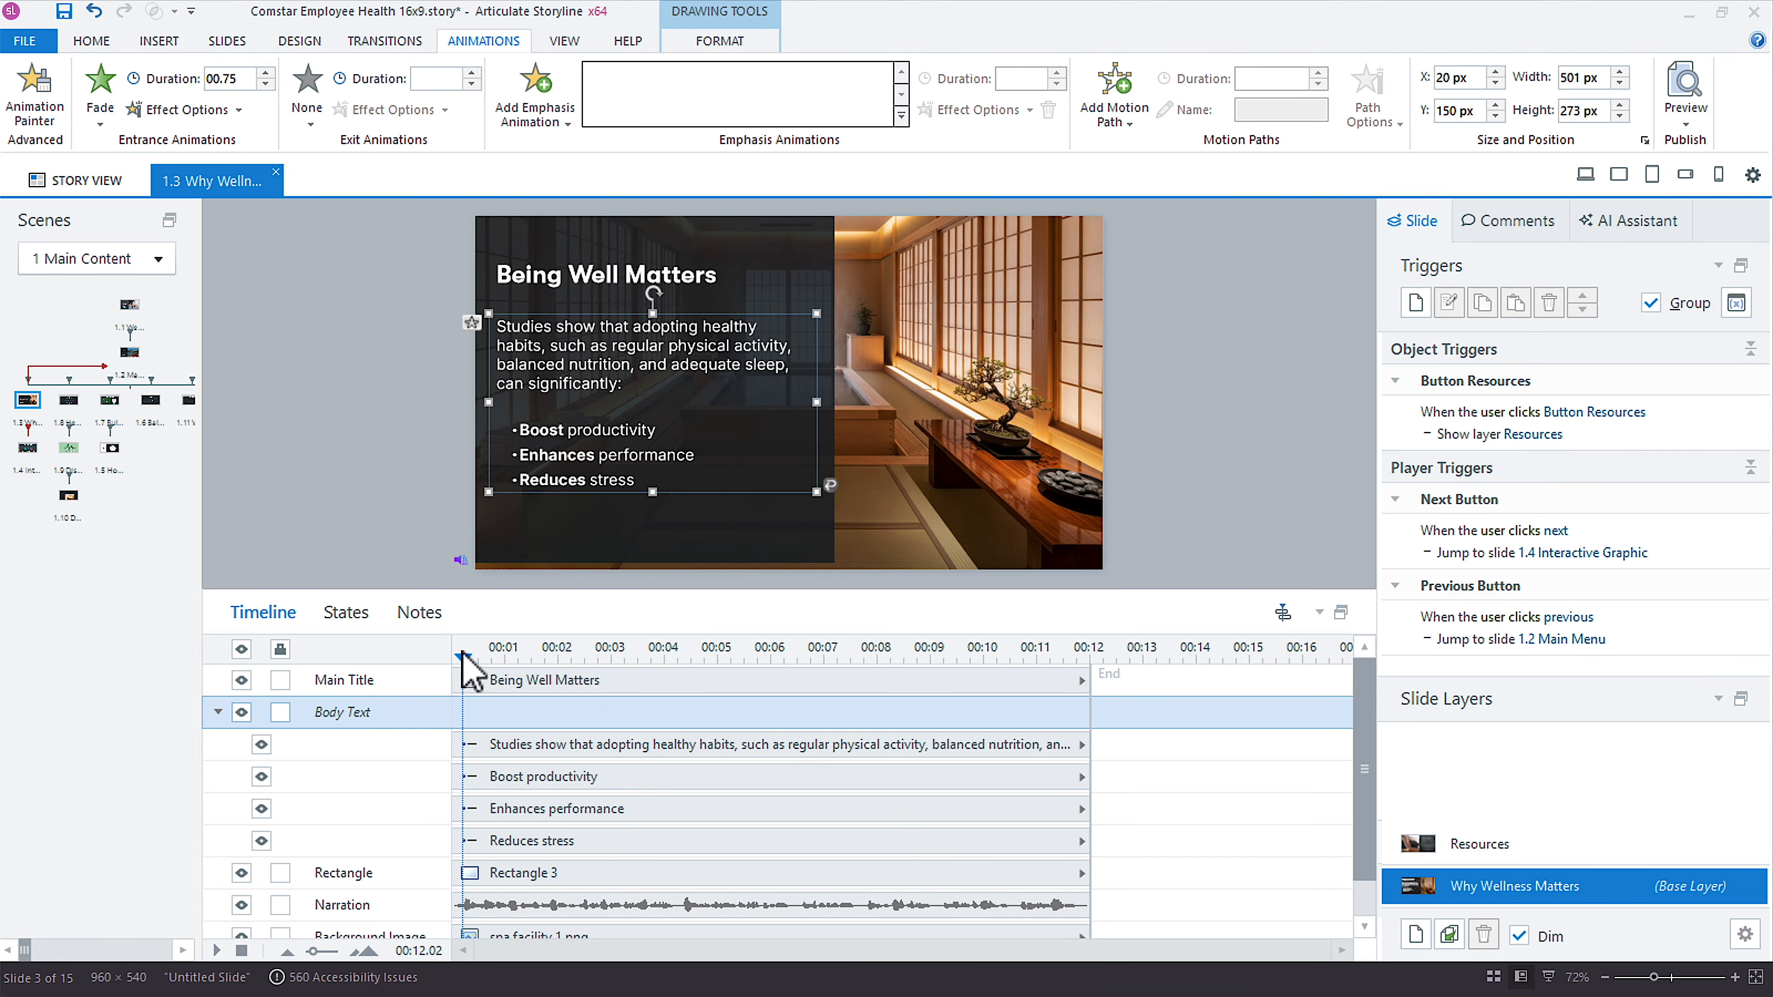
click(527, 745)
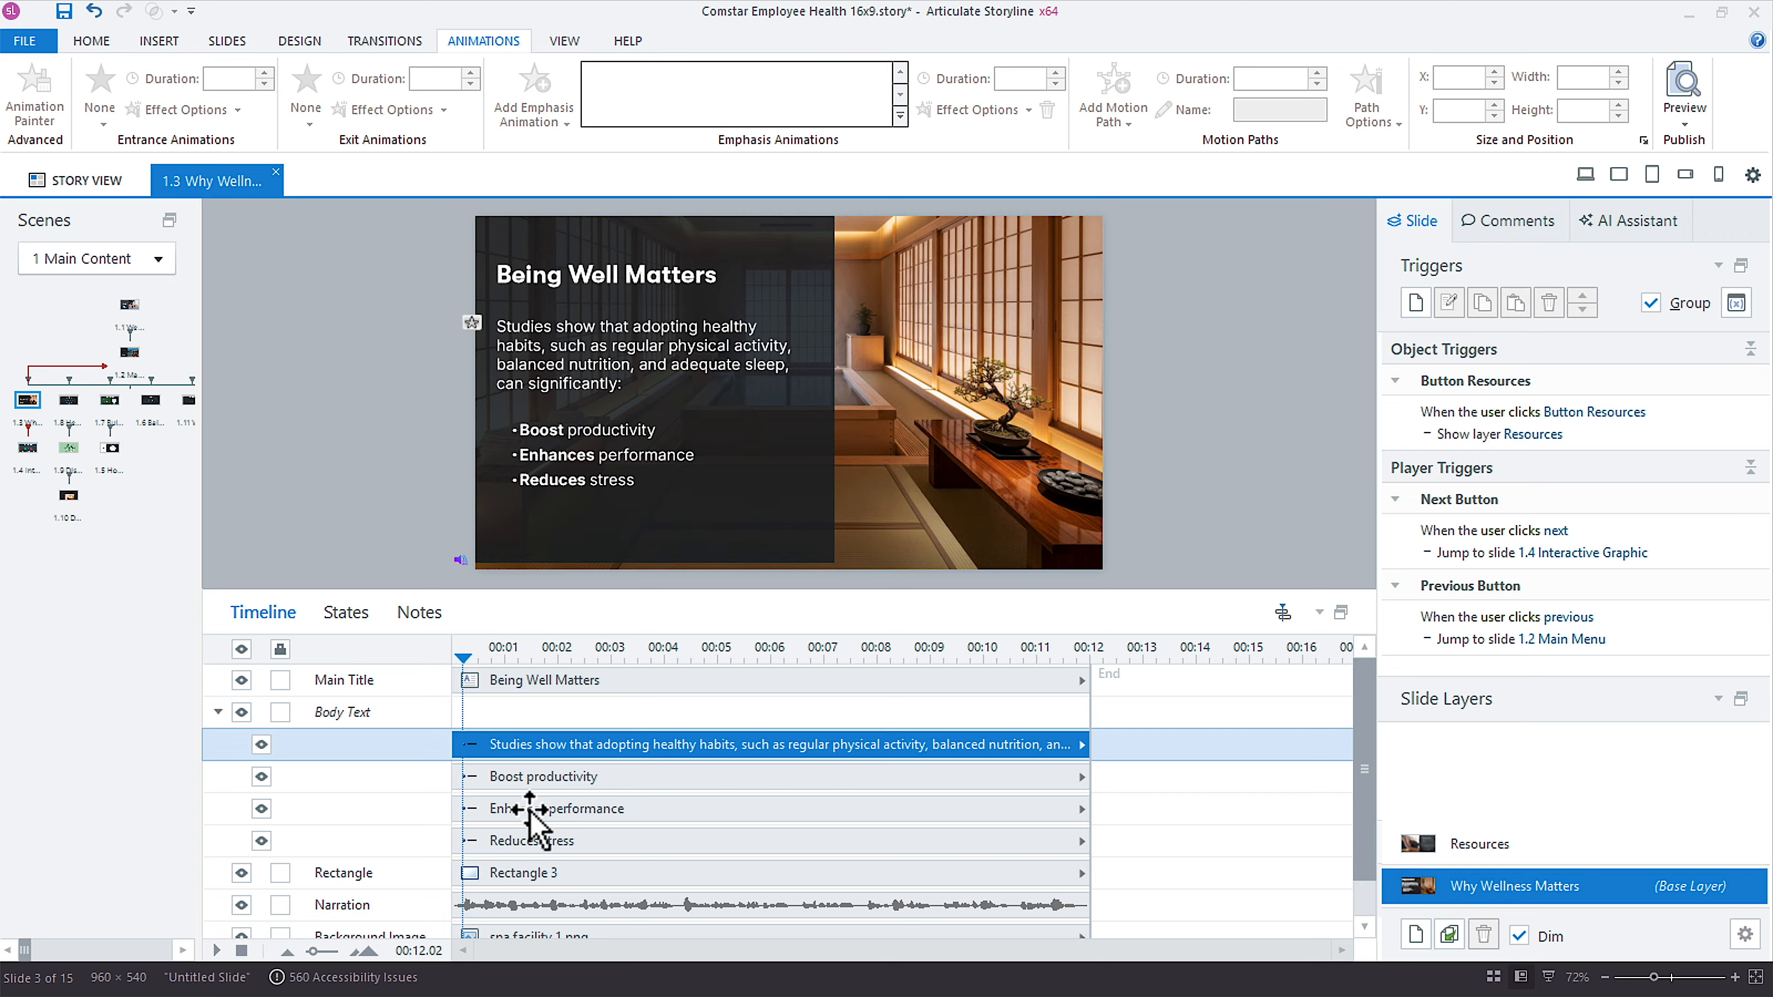
drag(489, 779, 838, 772)
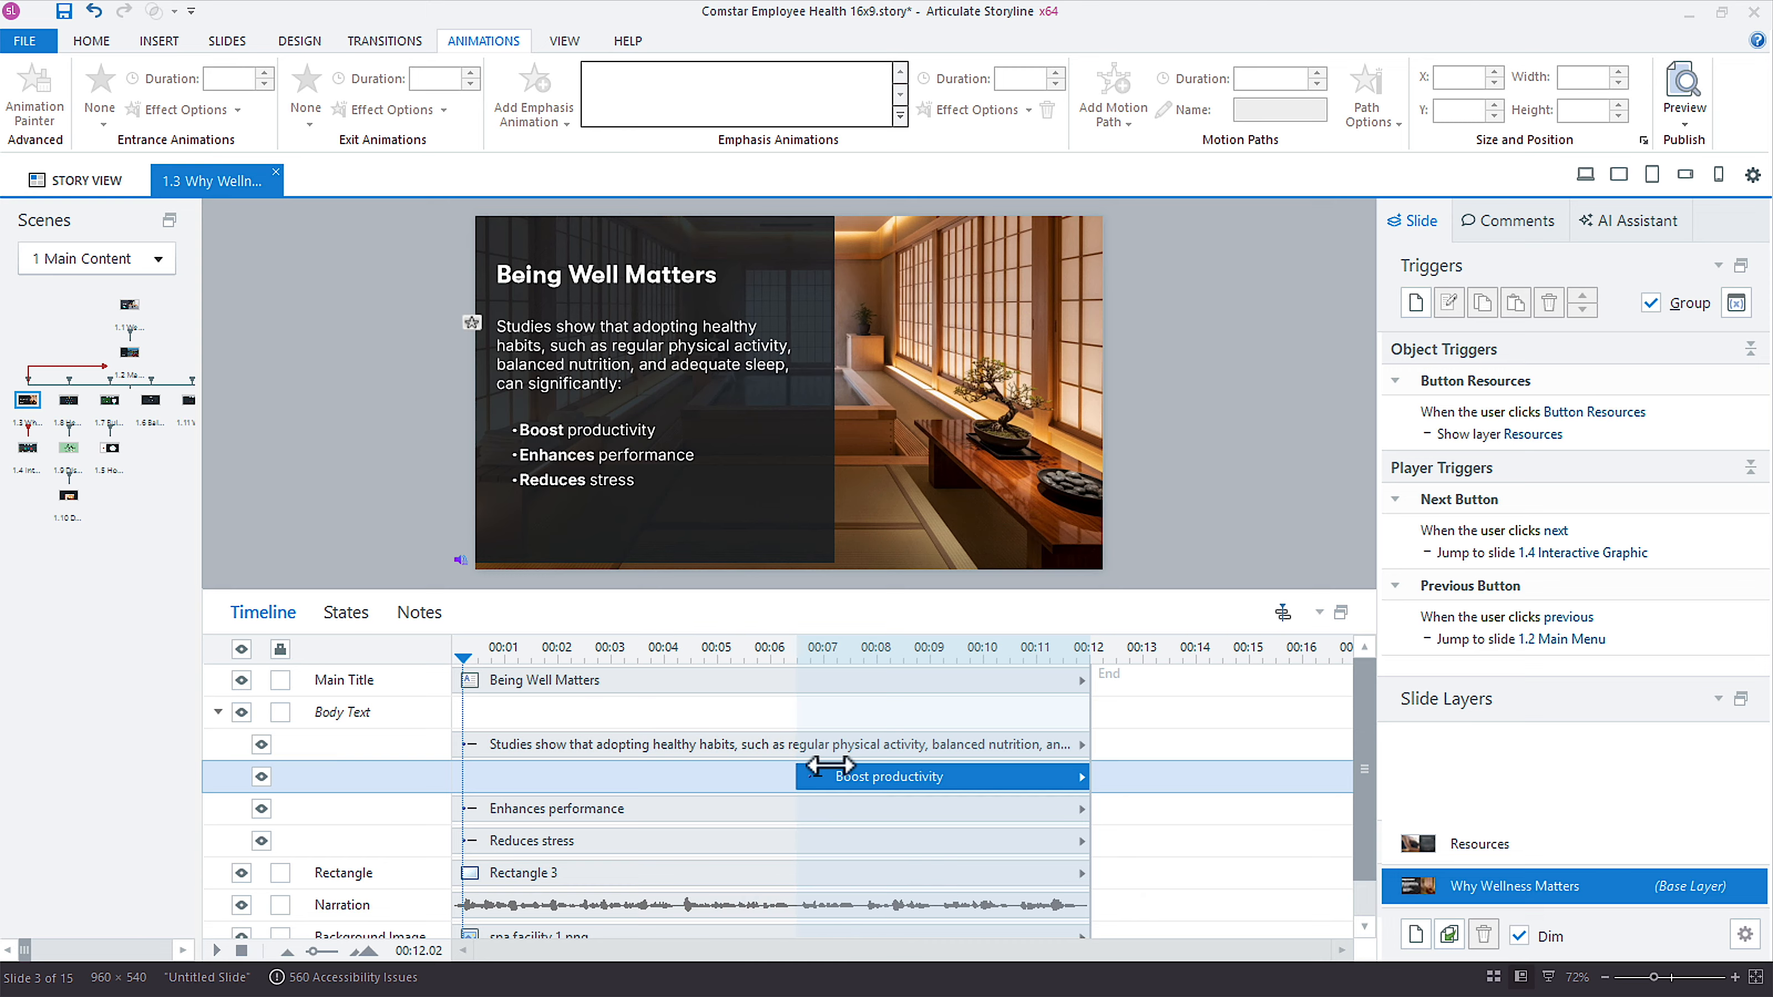
drag(495, 810, 923, 797)
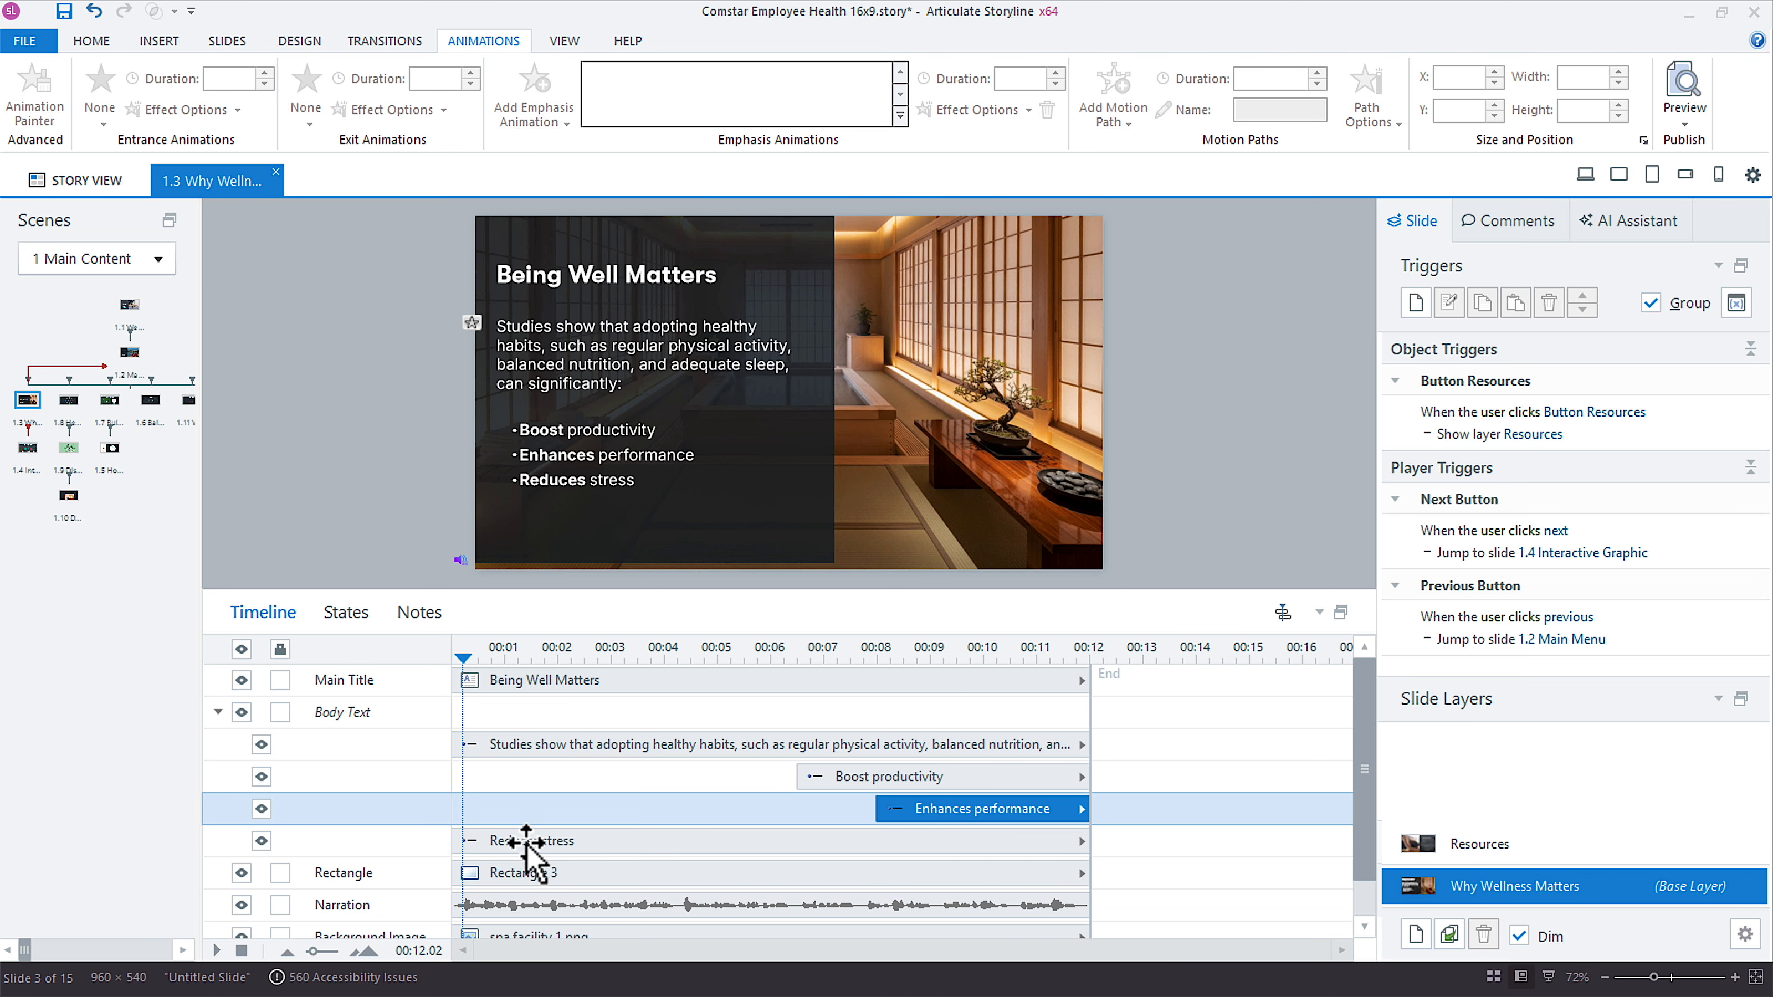
drag(491, 842, 1040, 842)
Check the bullet timing by scrubbing the playhead, return it to the start and collapse the Body Text timeline rows.
drag(465, 648, 1023, 615)
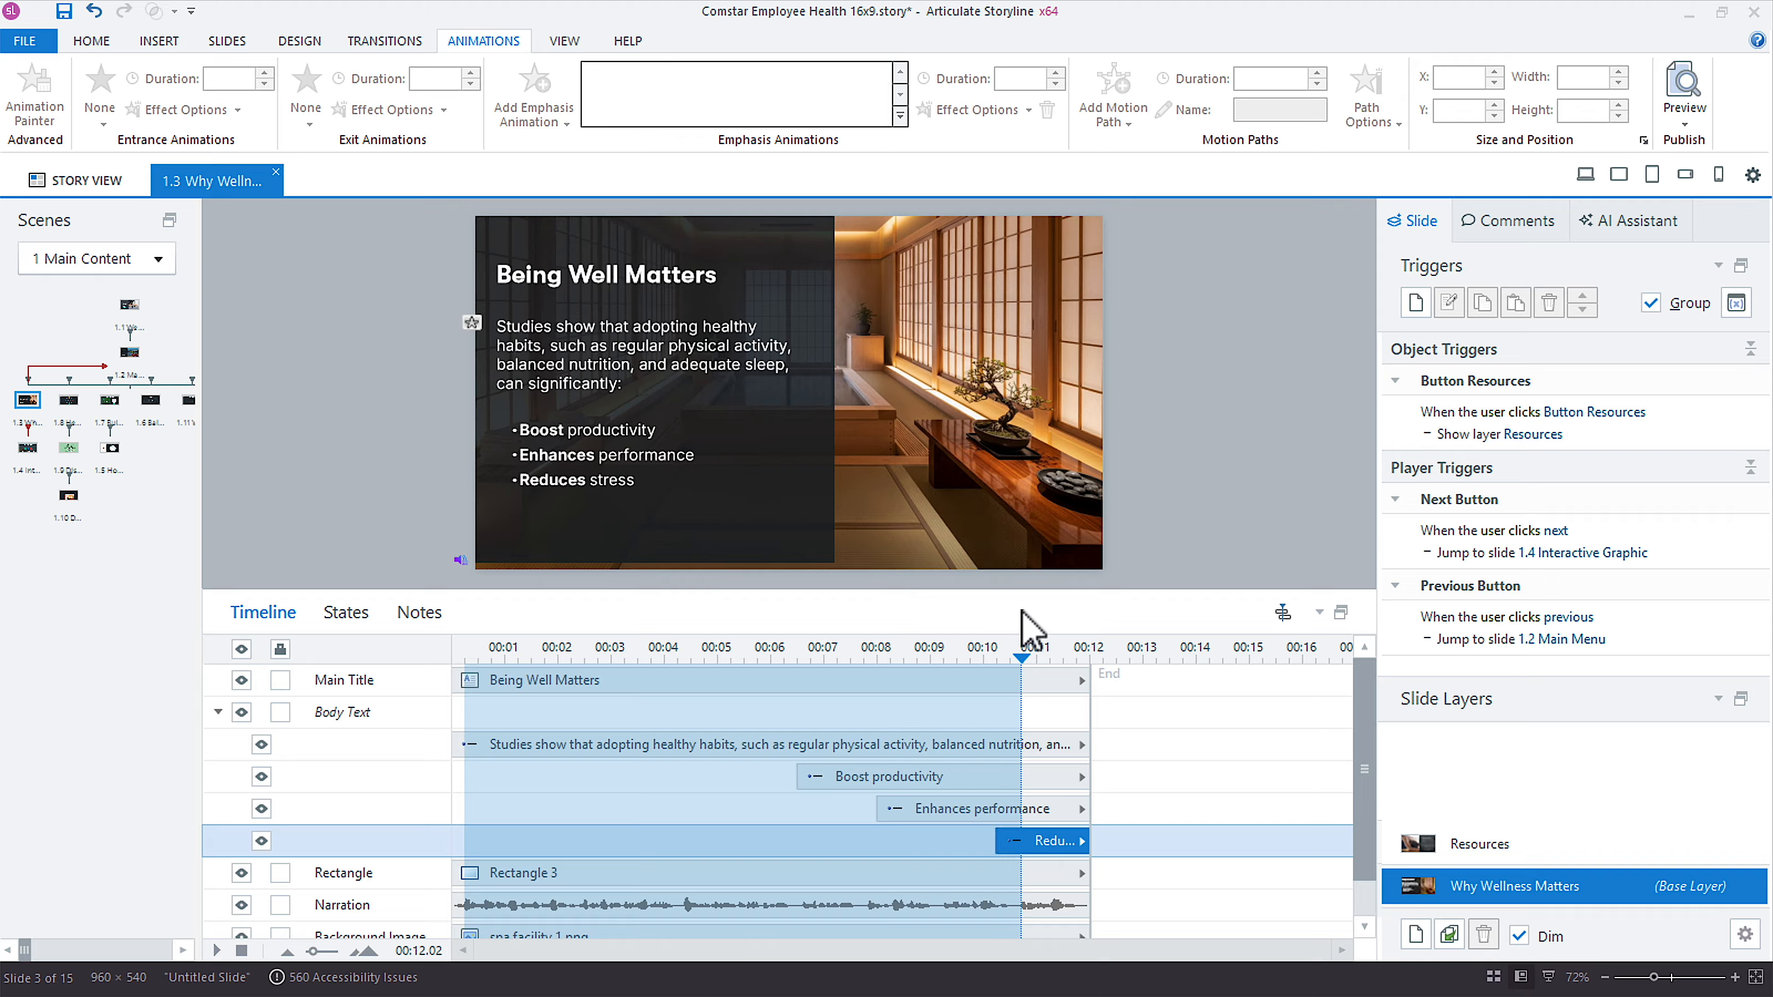
click(583, 477)
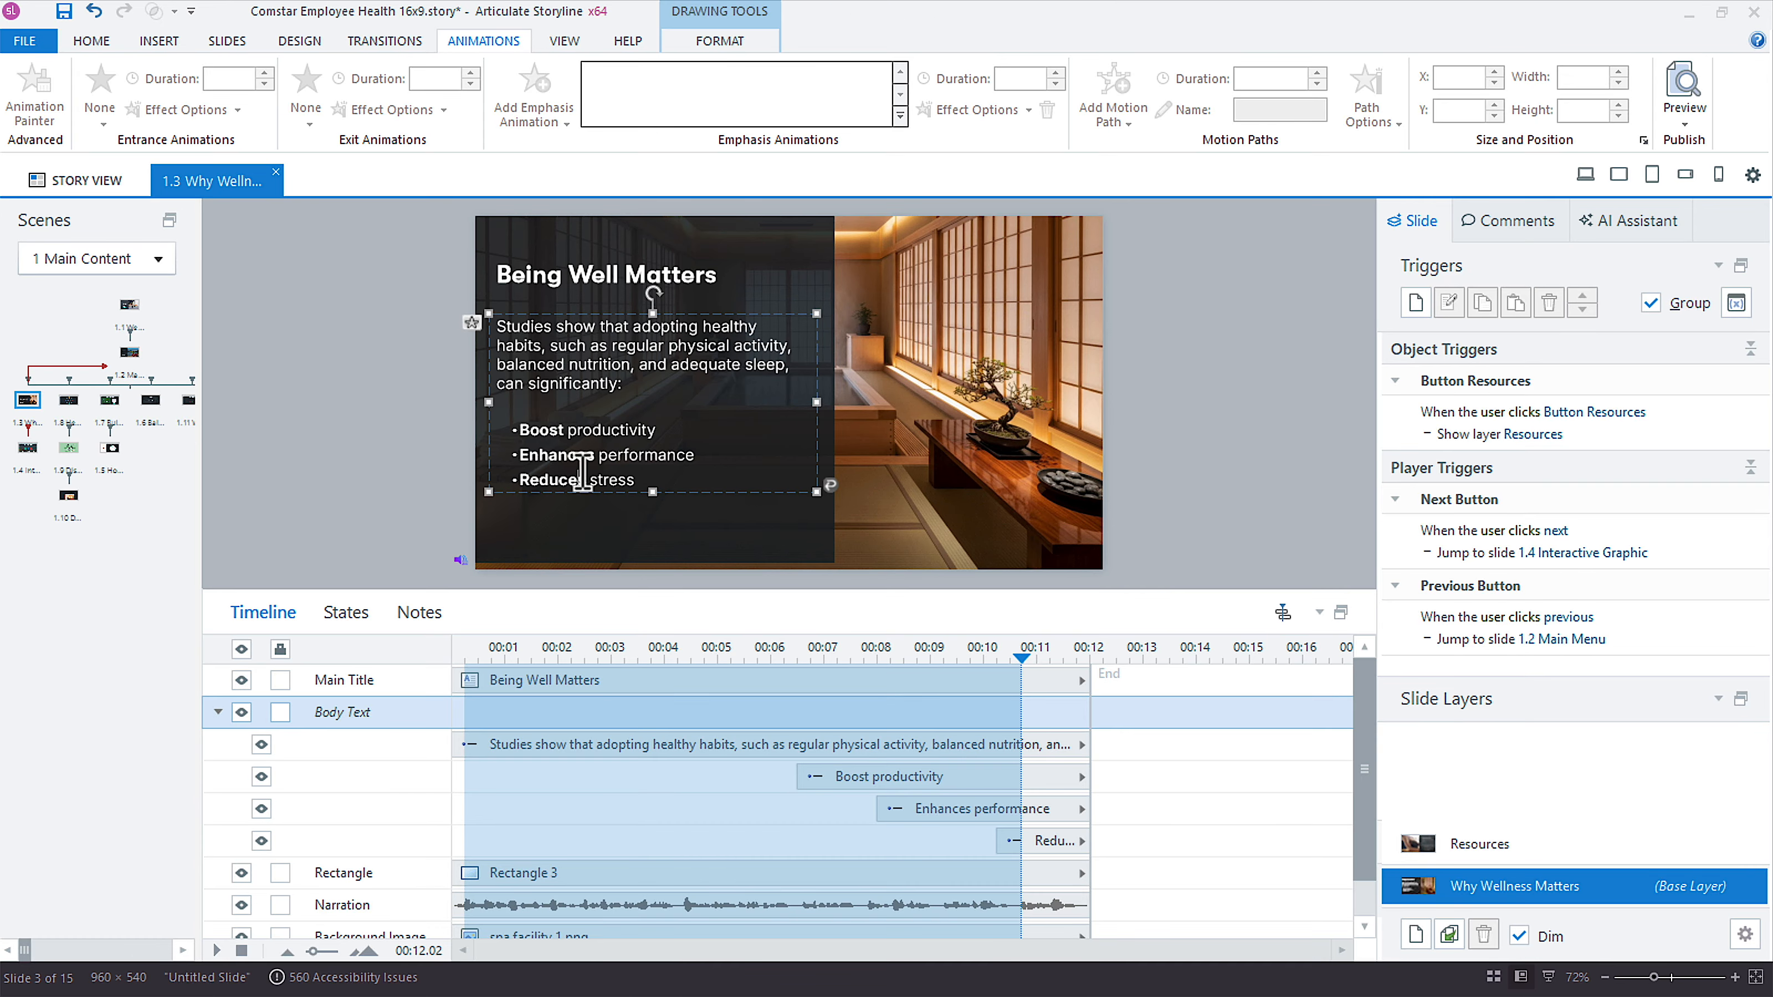
click(538, 650)
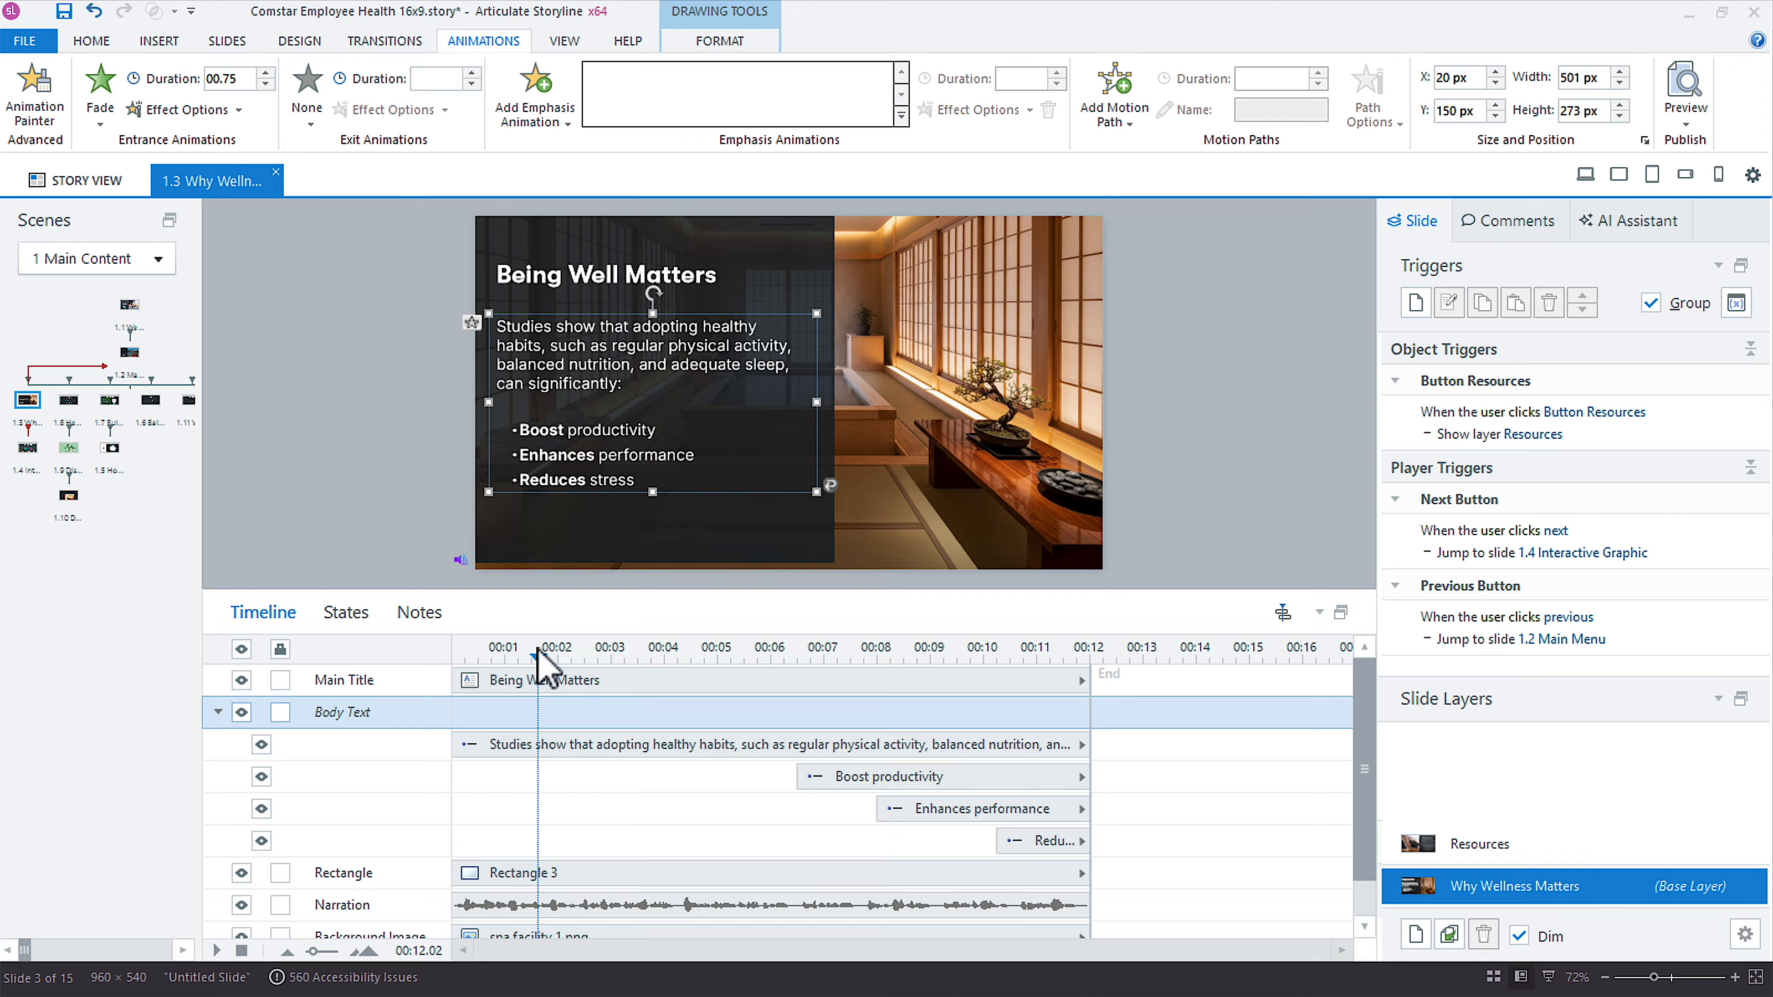
click(454, 650)
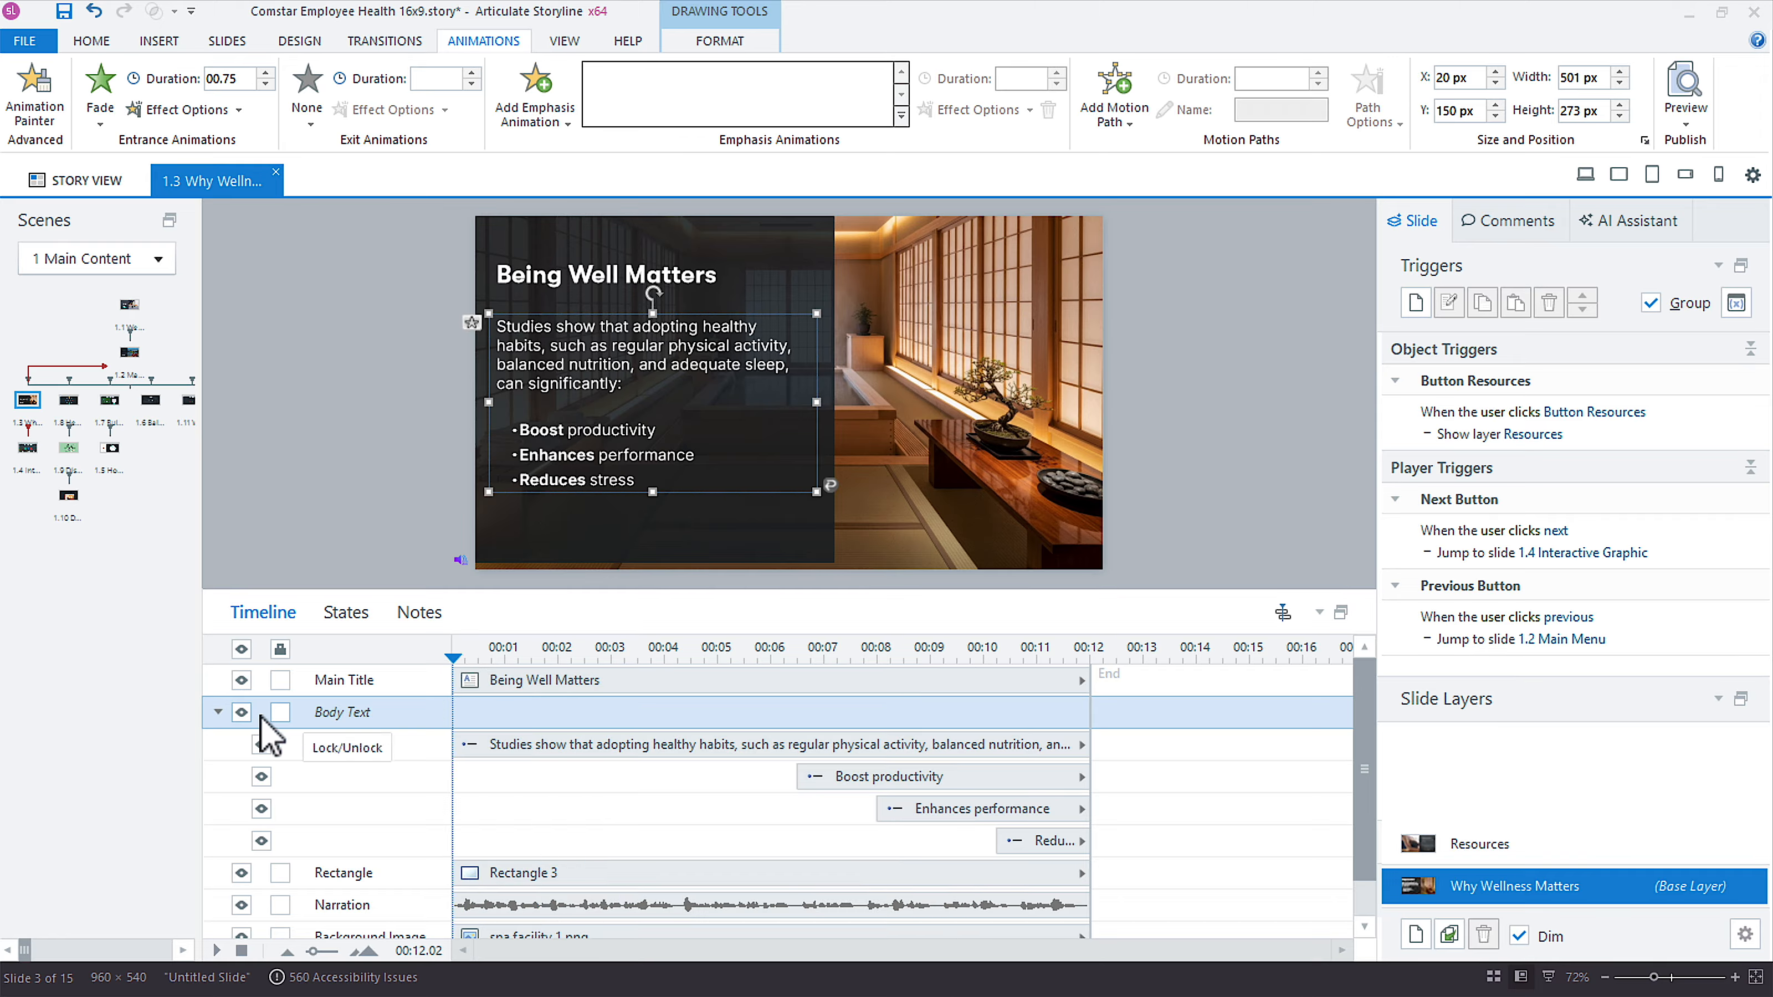
click(218, 713)
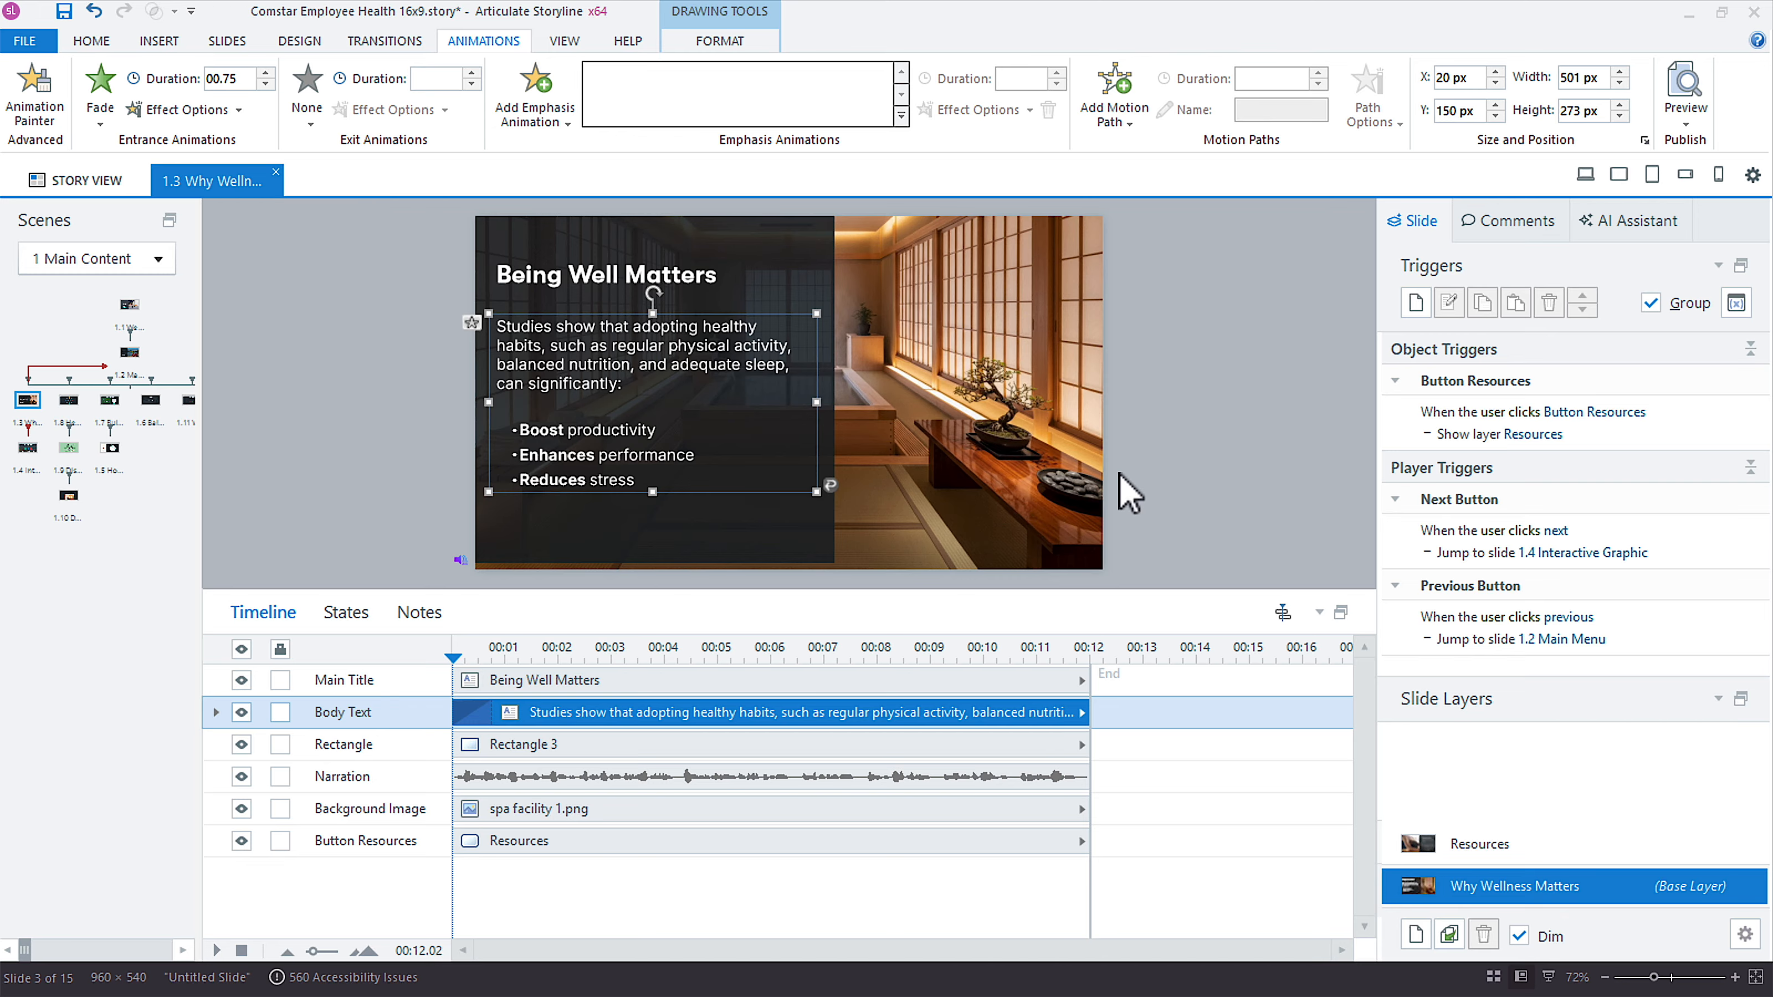
Save a copy of the project on the Desktop as "Comstar Employee Health_working.story".
click(22, 38)
click(49, 298)
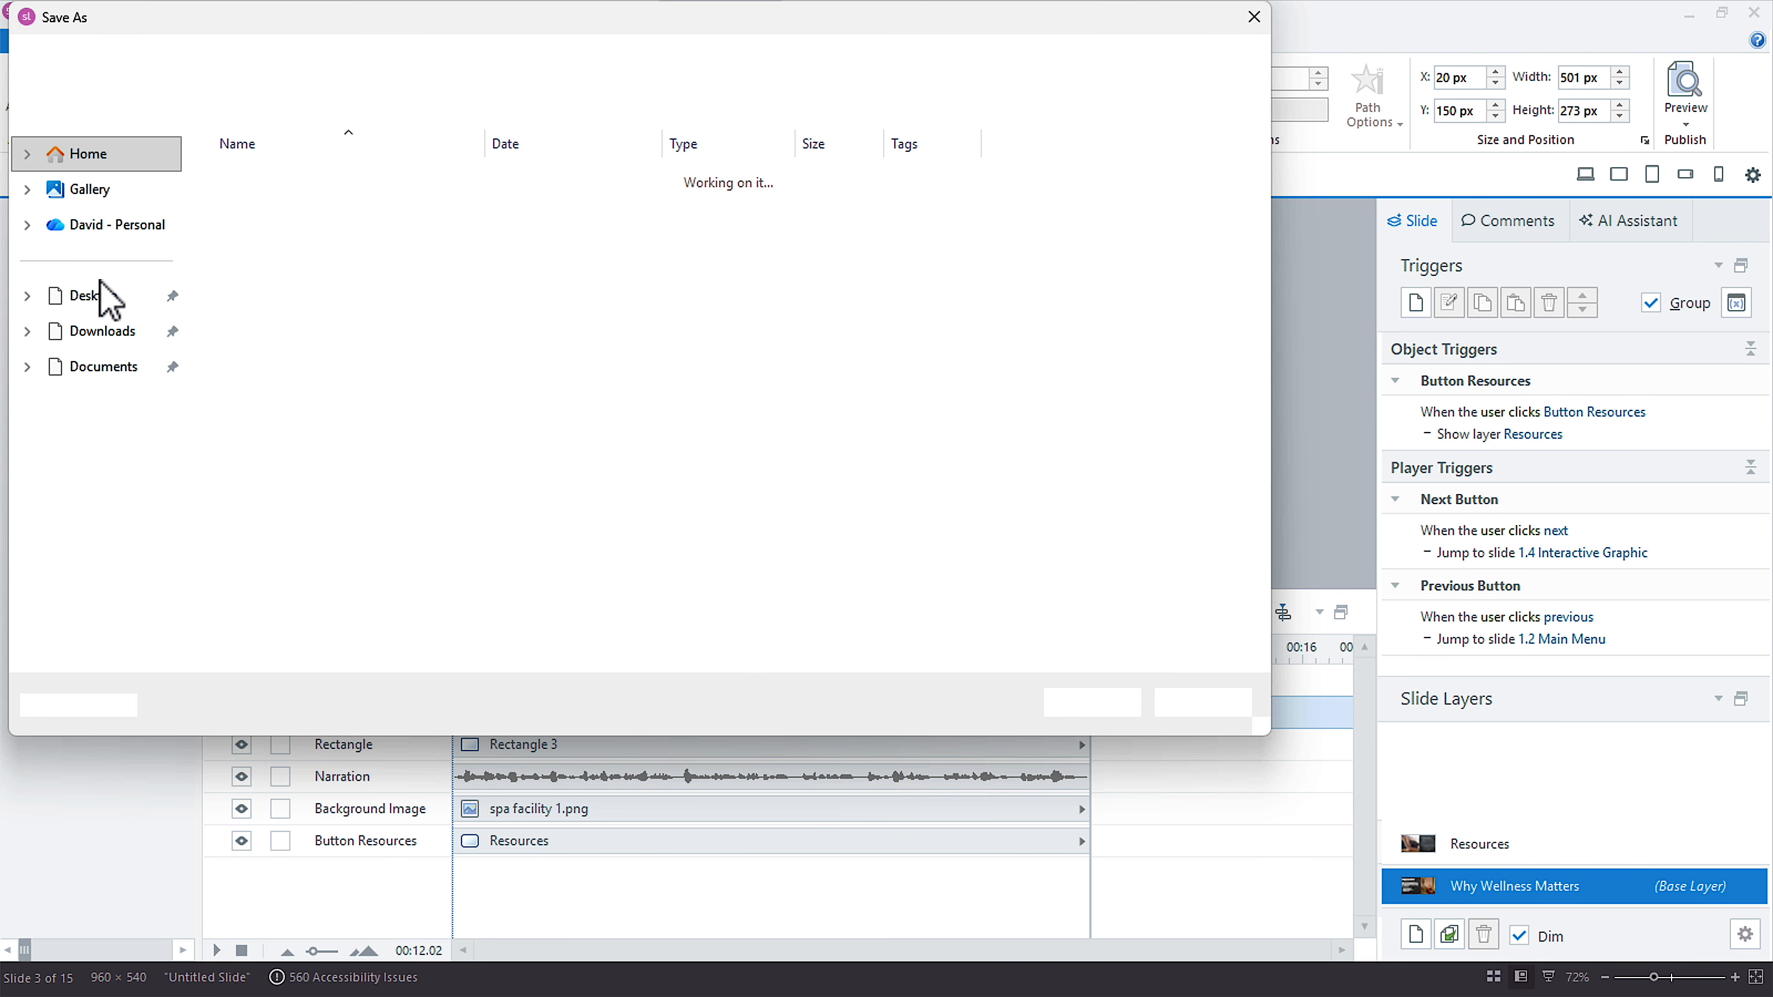
click(98, 296)
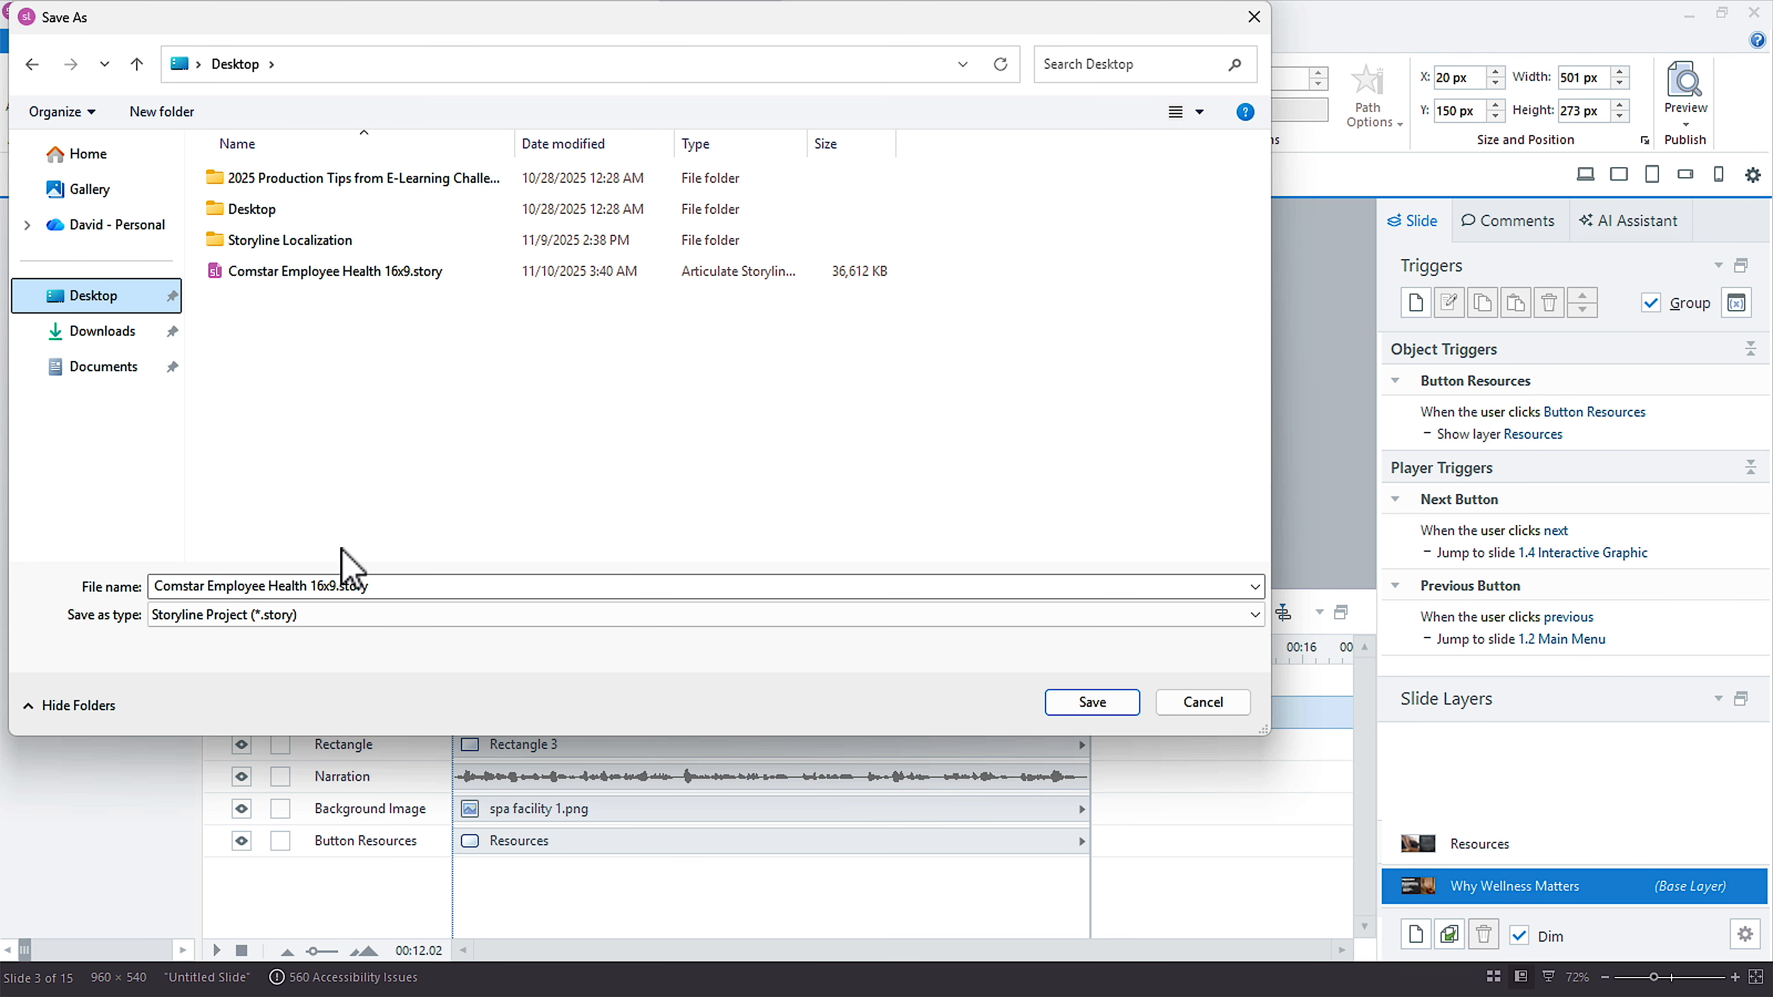
click(435, 586)
click(434, 587)
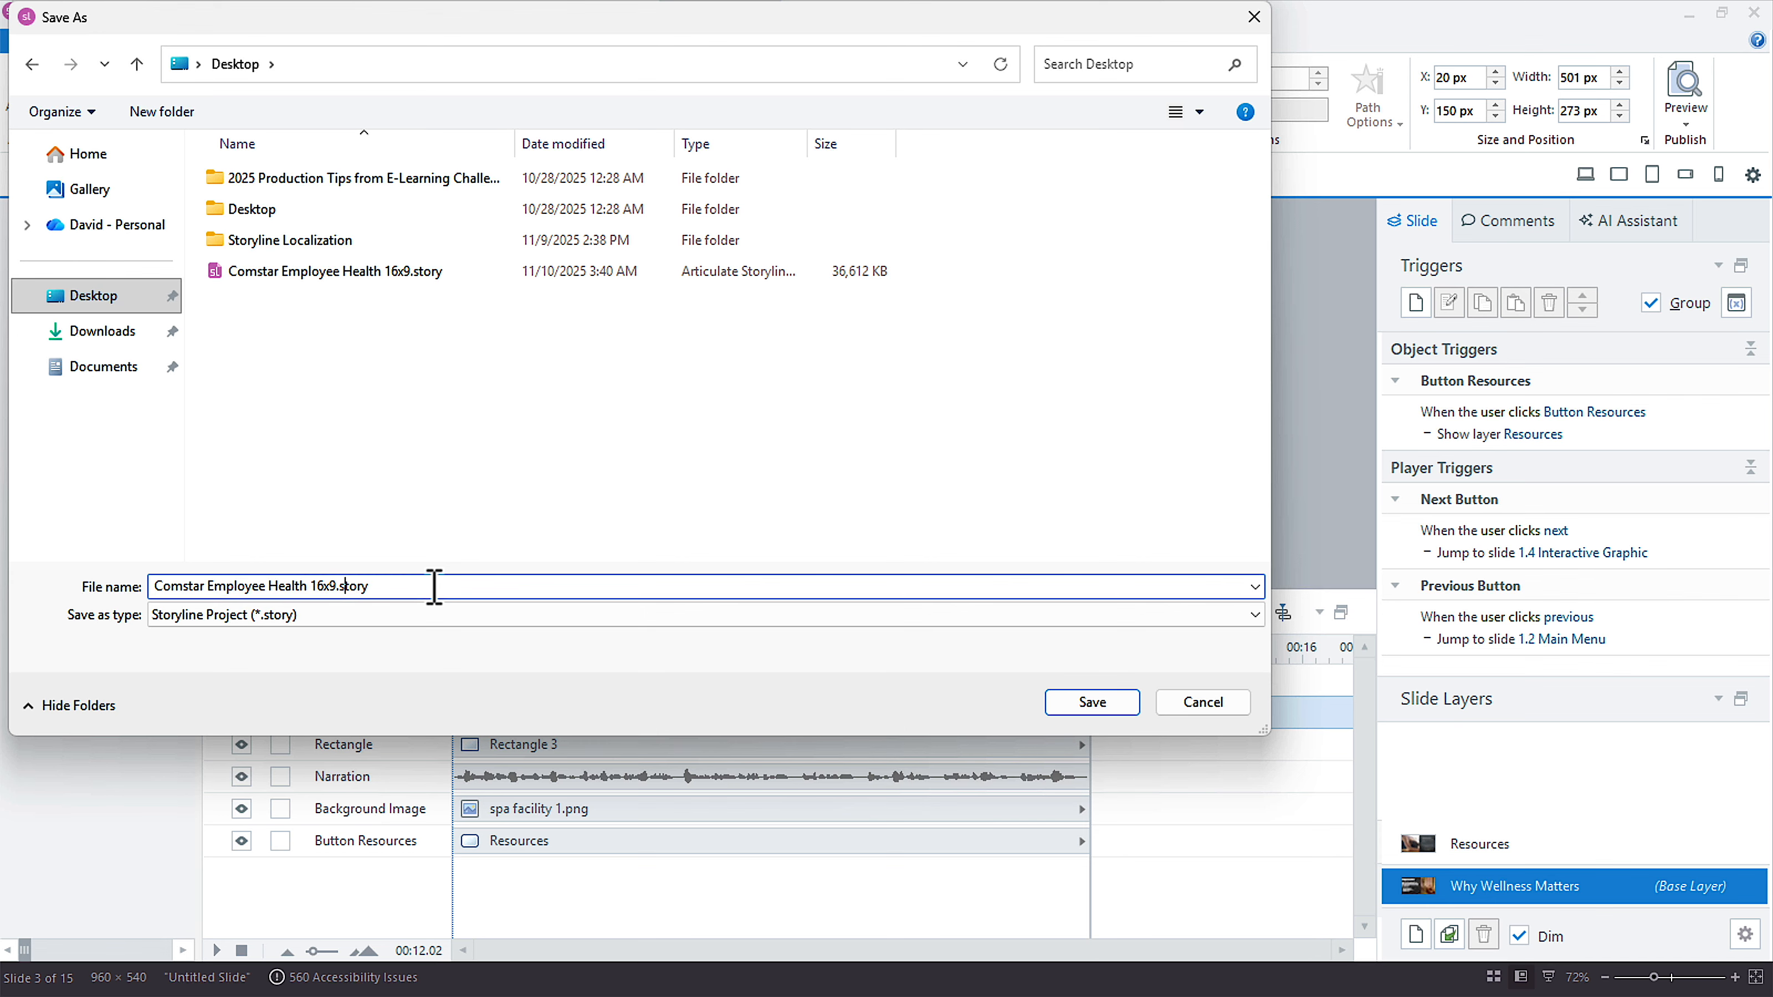
text(_working)
key(Return)
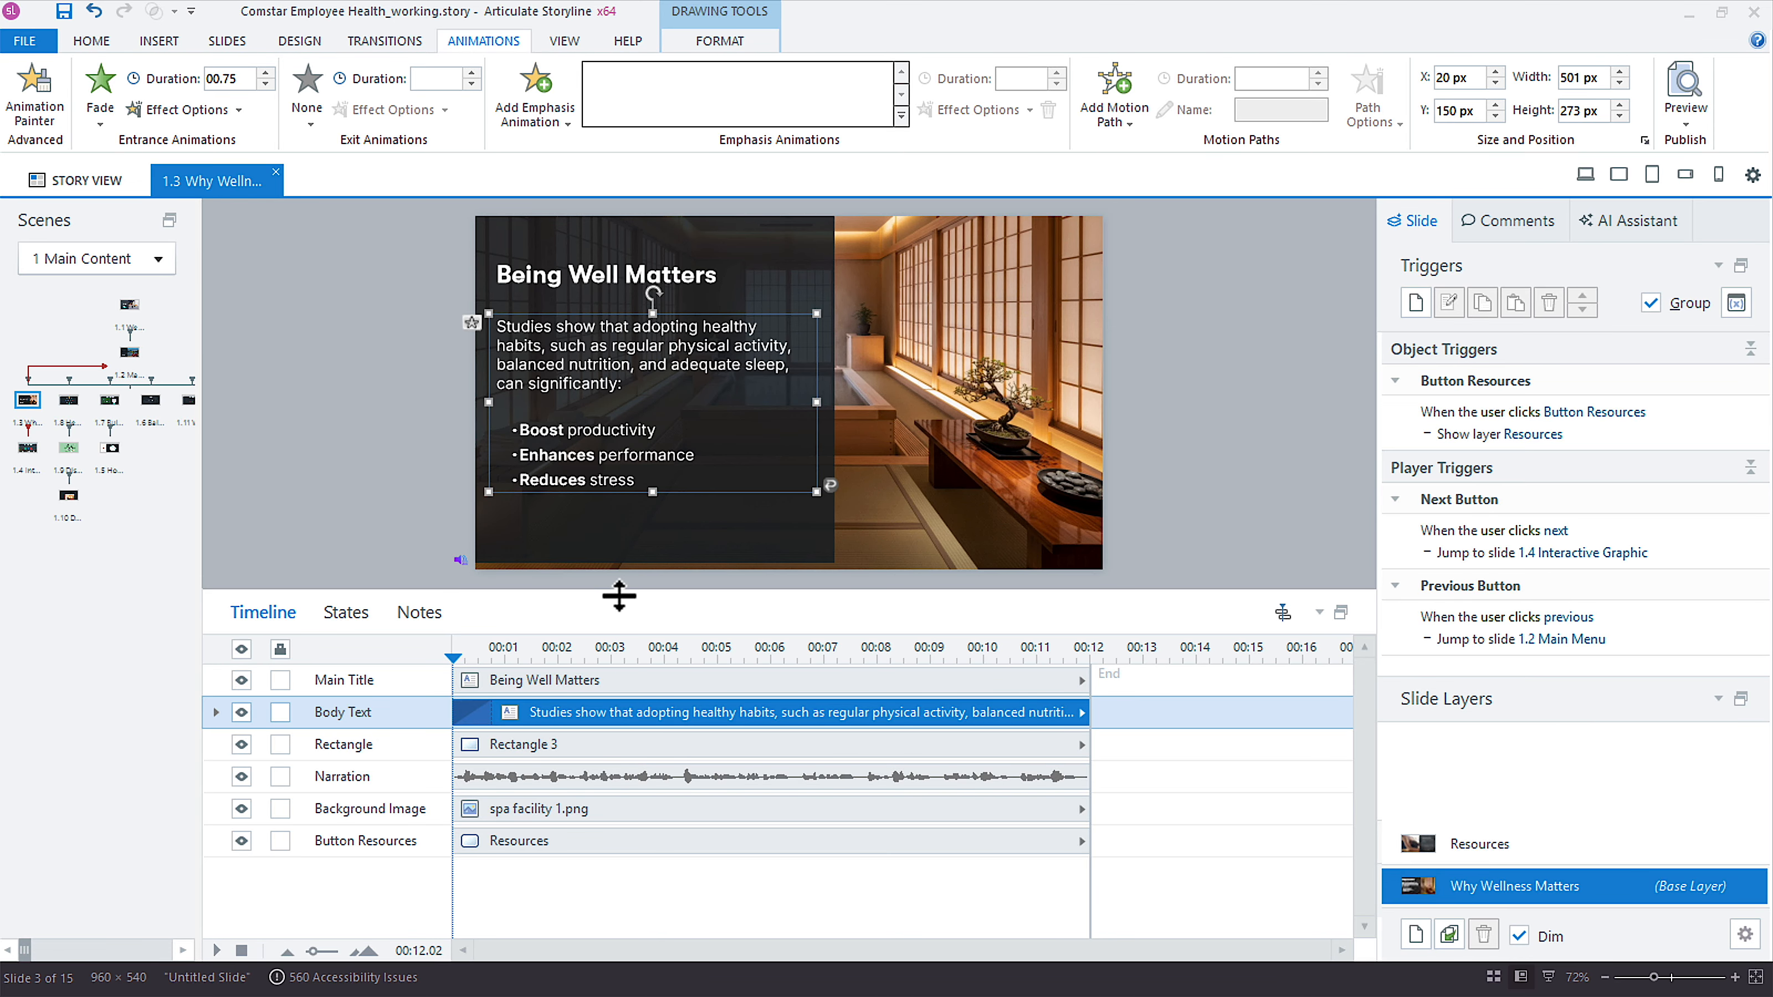
Reduce the height of the timeline area to give the slide more room.
drag(619, 592, 622, 672)
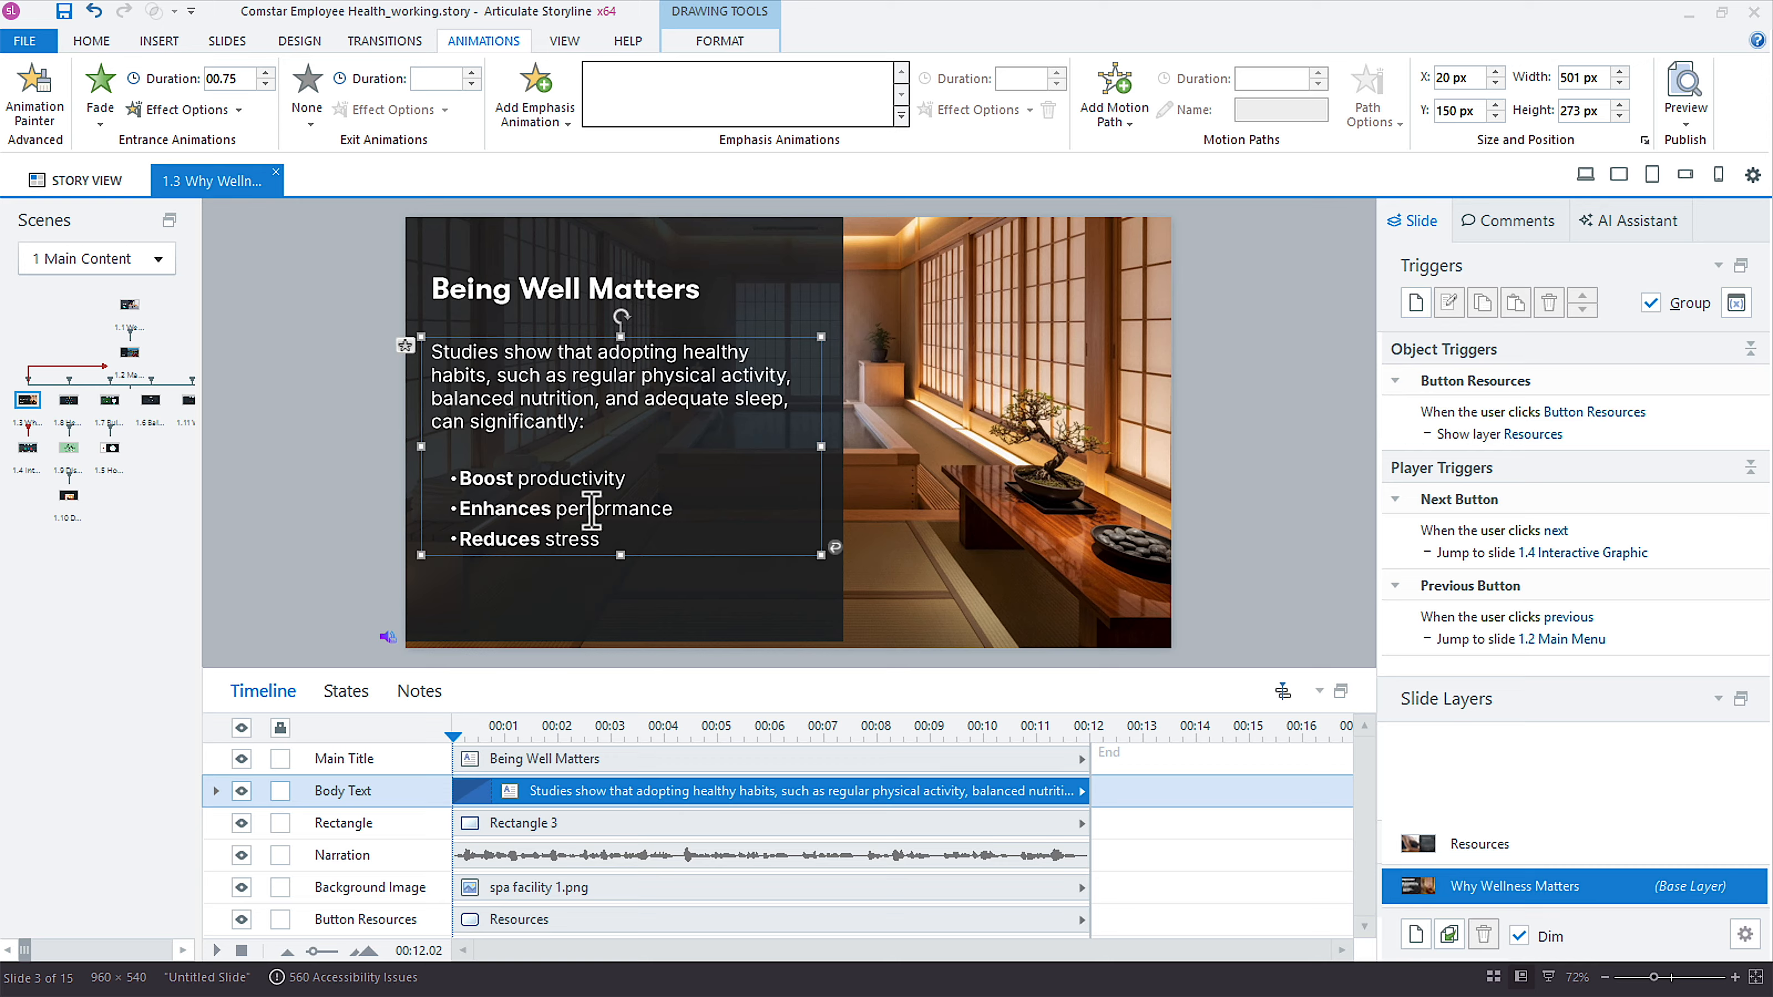
click(417, 355)
click(423, 296)
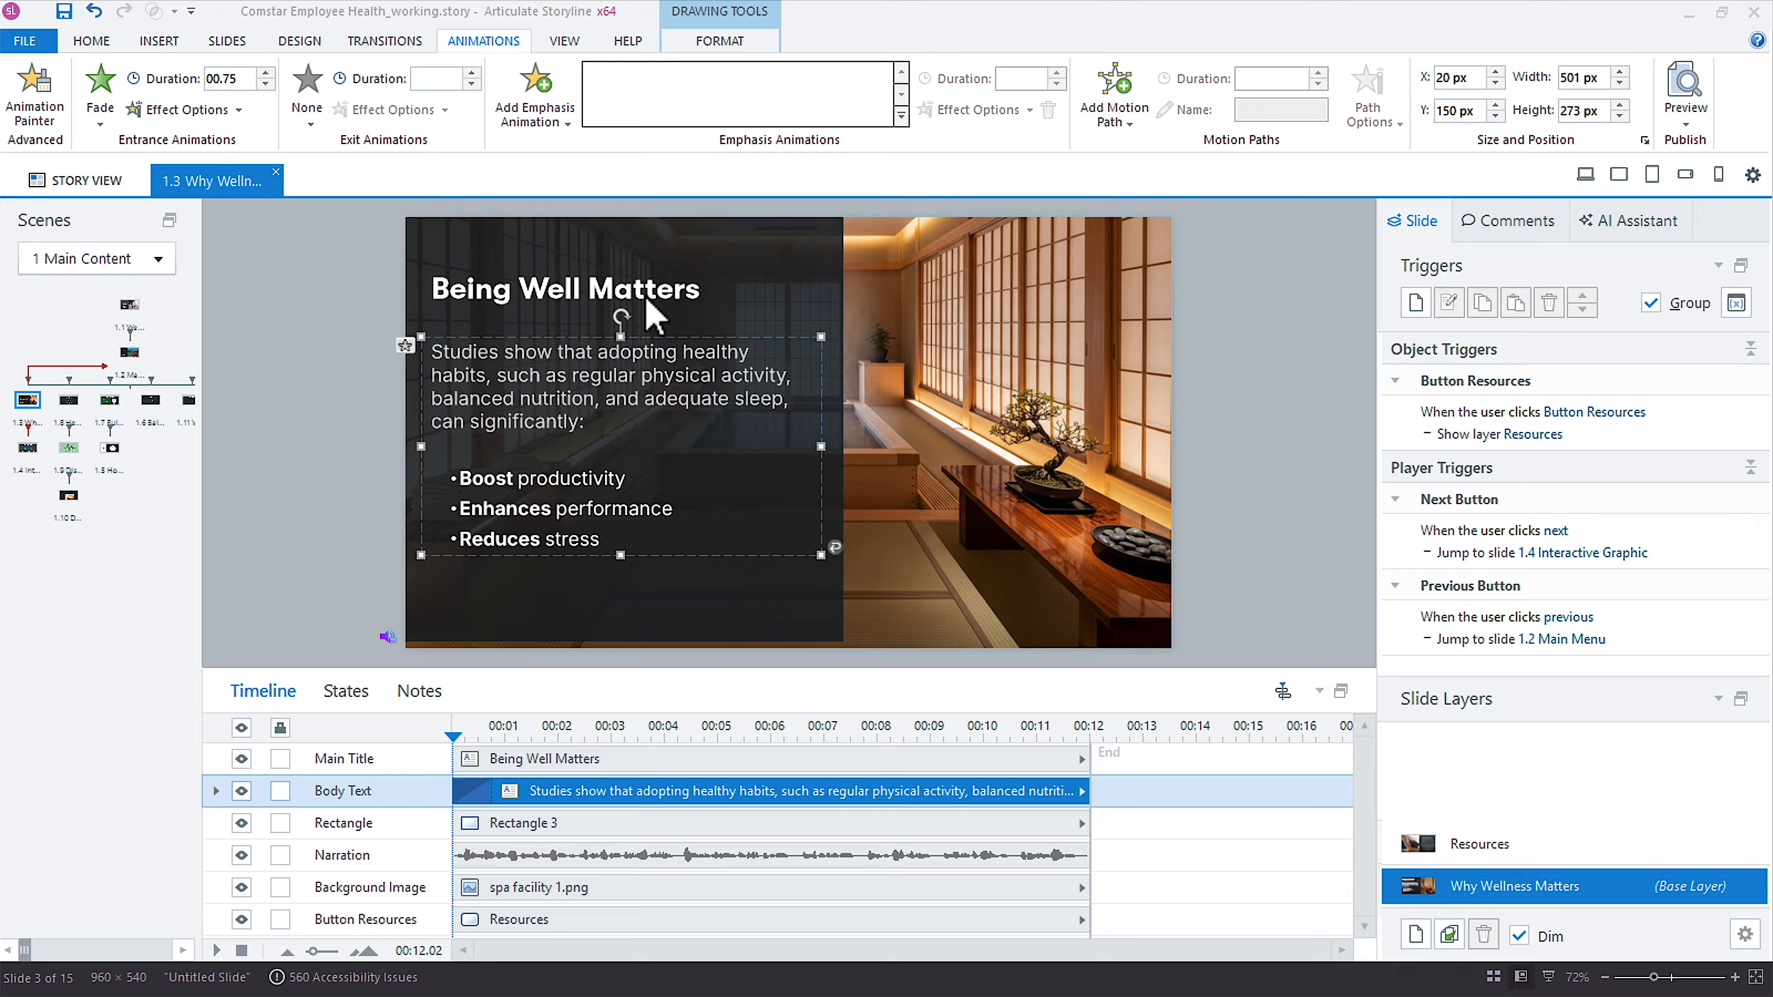
key(alt+Tab)
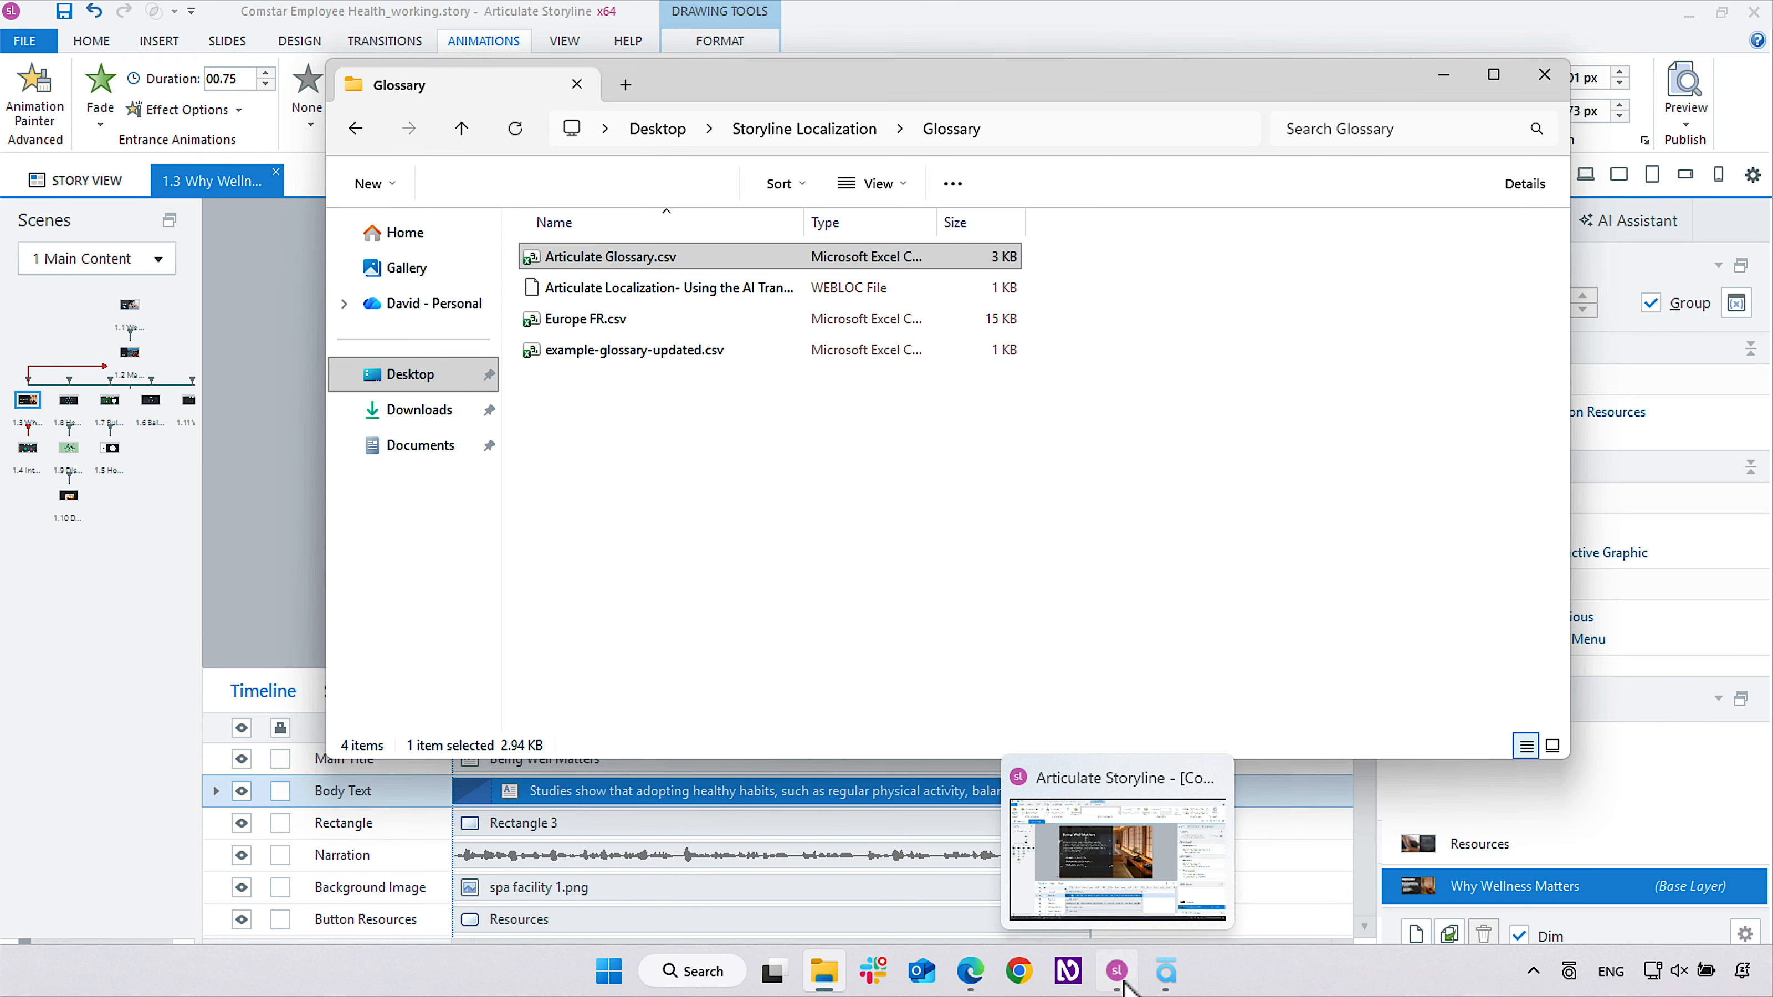
right_click(1122, 970)
click(1118, 968)
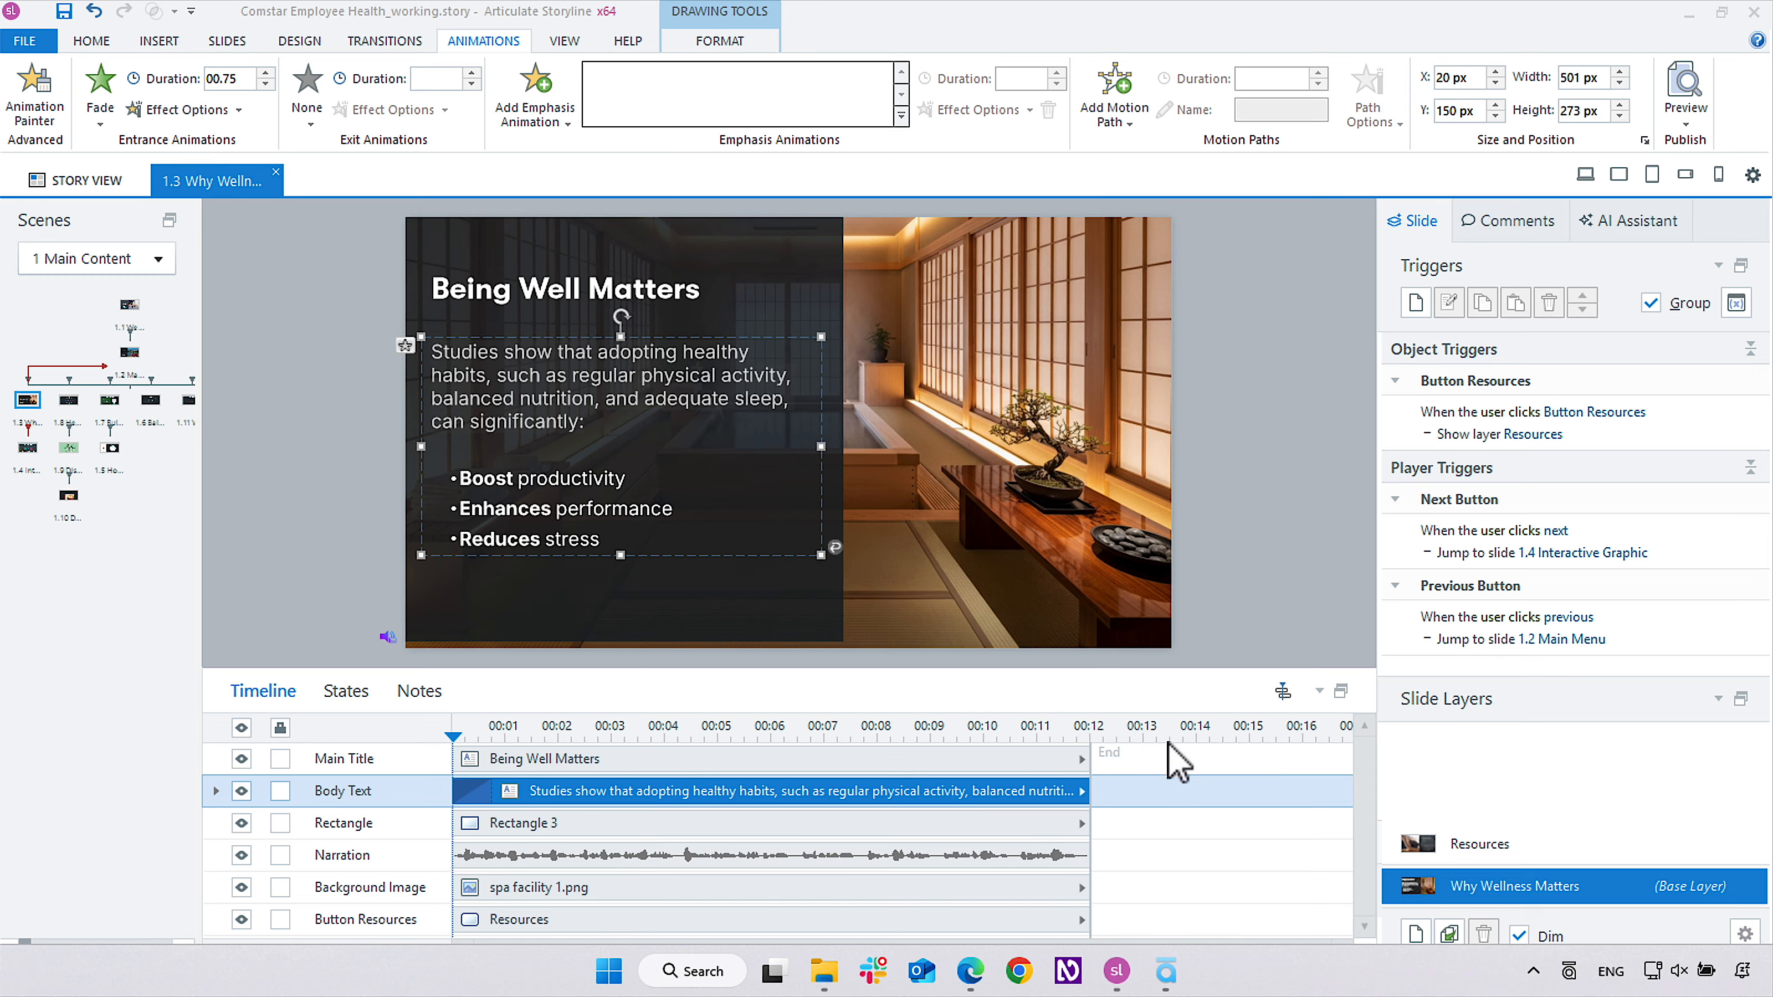
right_click(1222, 970)
click(1264, 925)
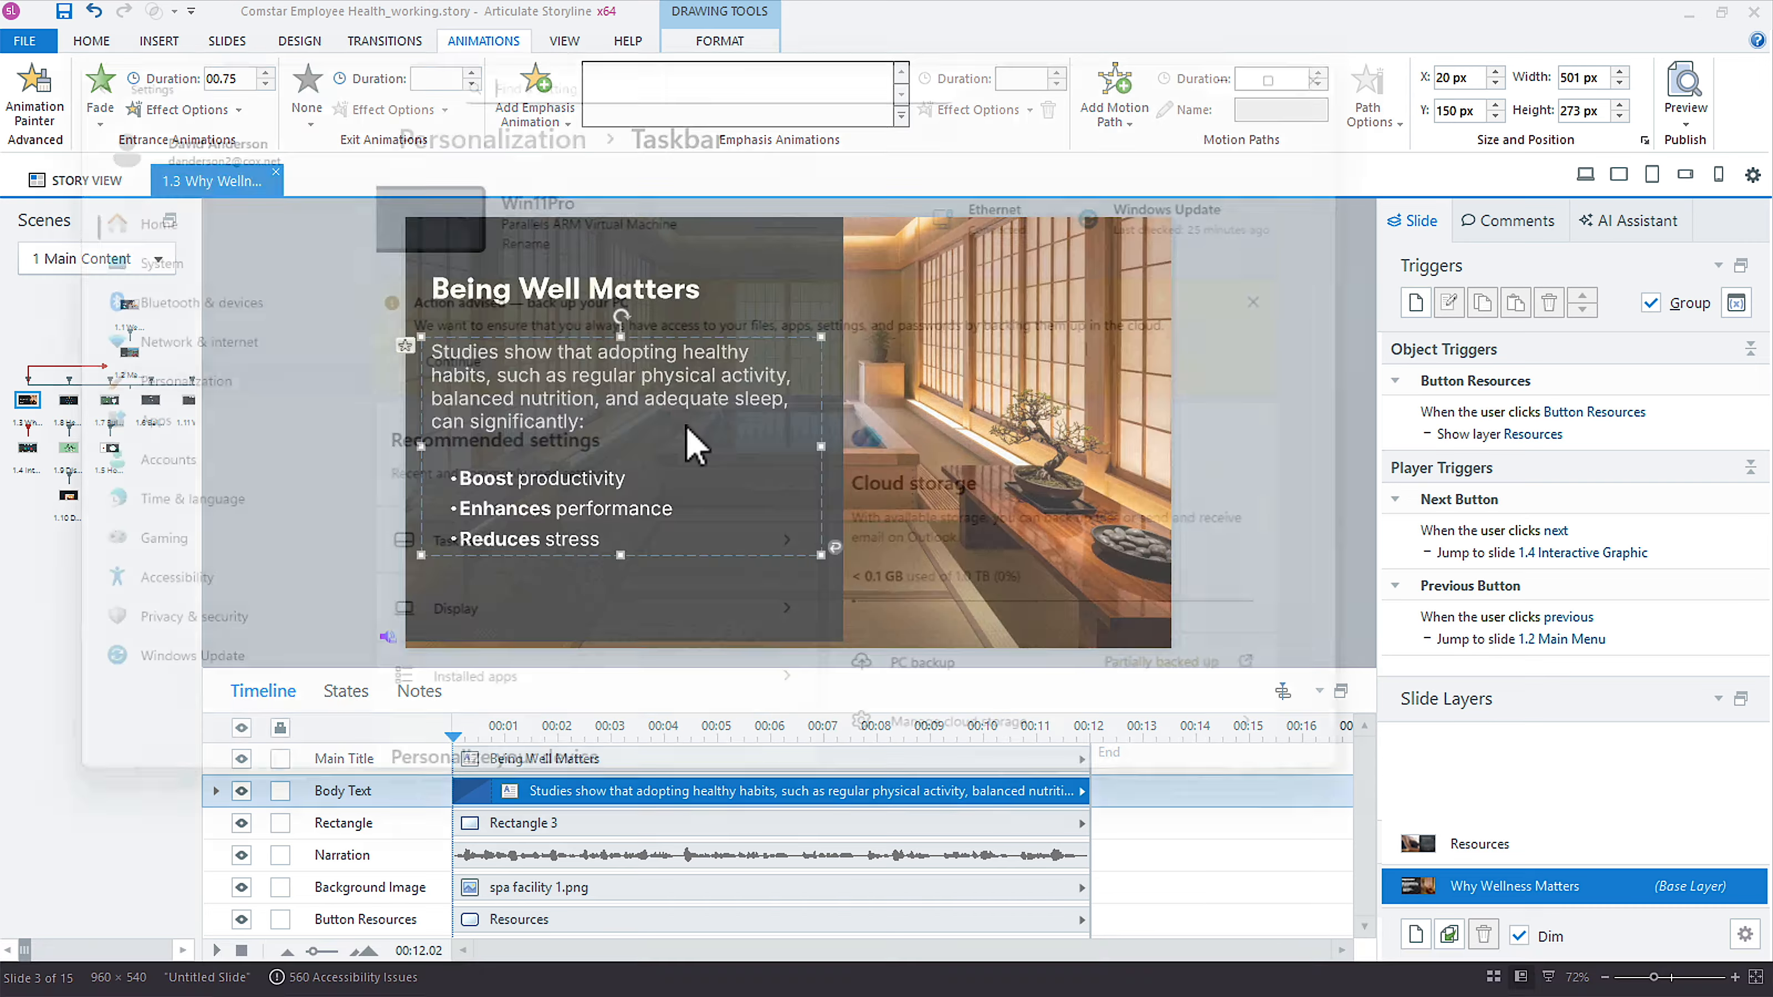
click(1398, 42)
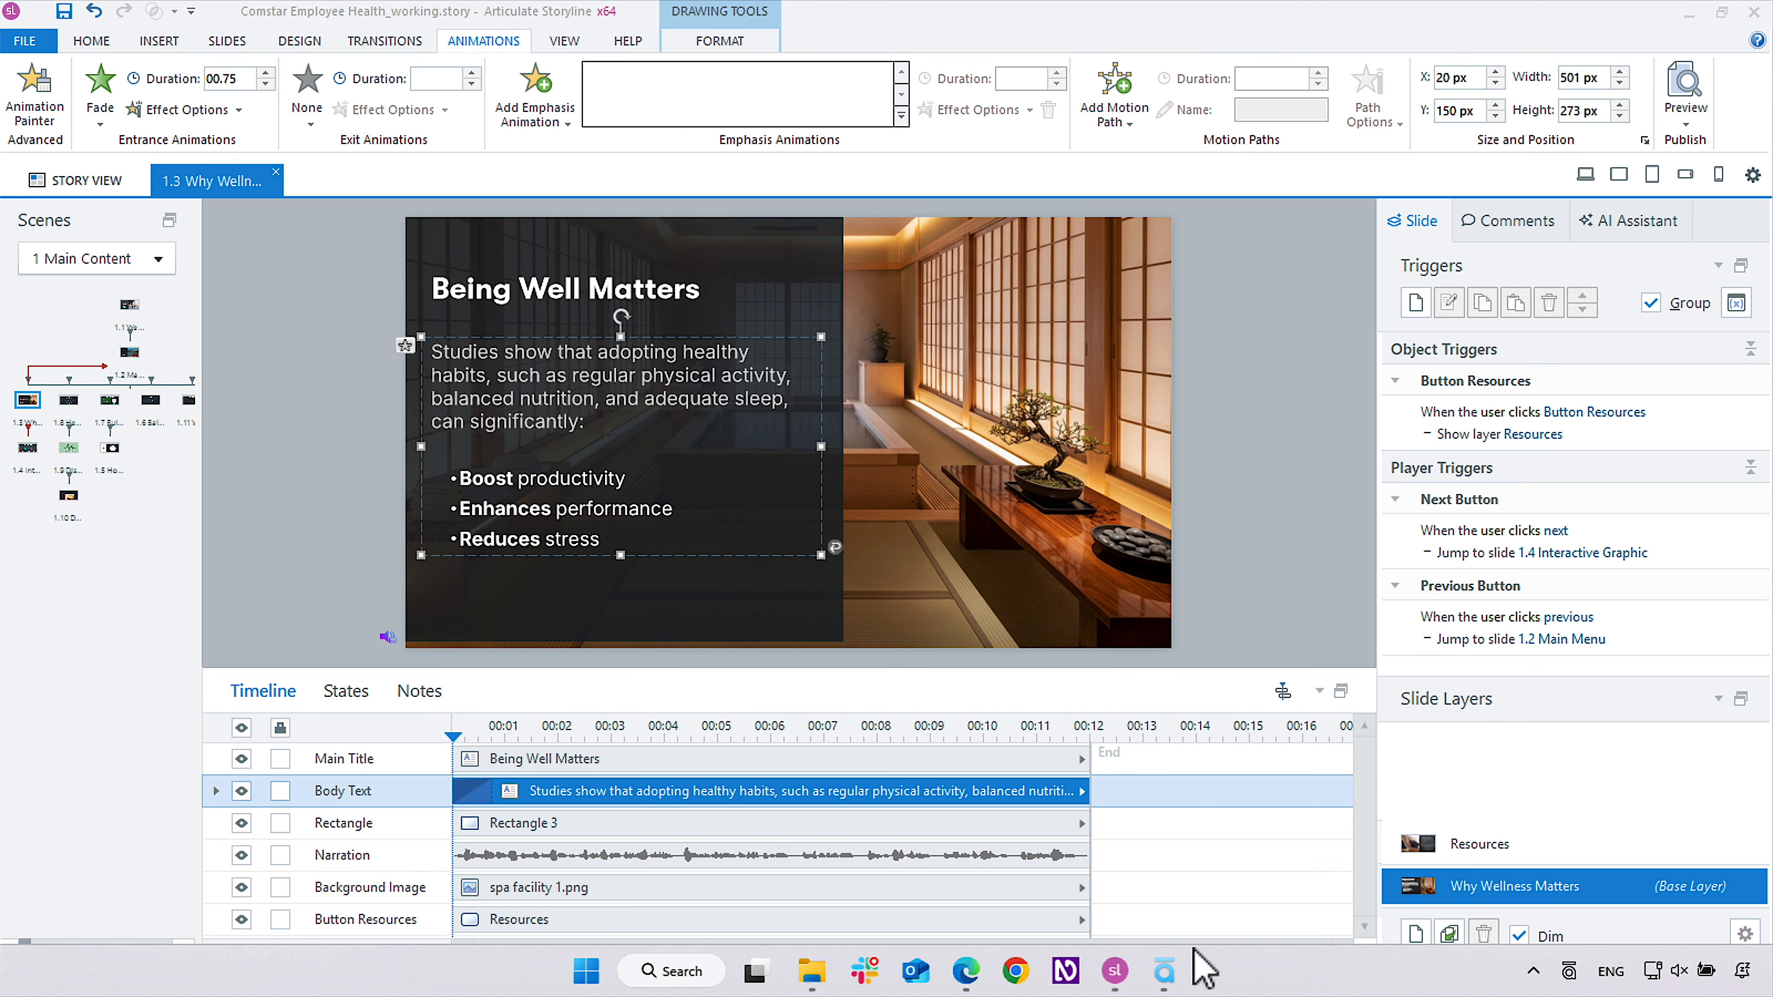
Open Task Manager, end the Articulate Storyline 360 64-bit task and close Task Manager.
right_click(1255, 974)
click(1342, 885)
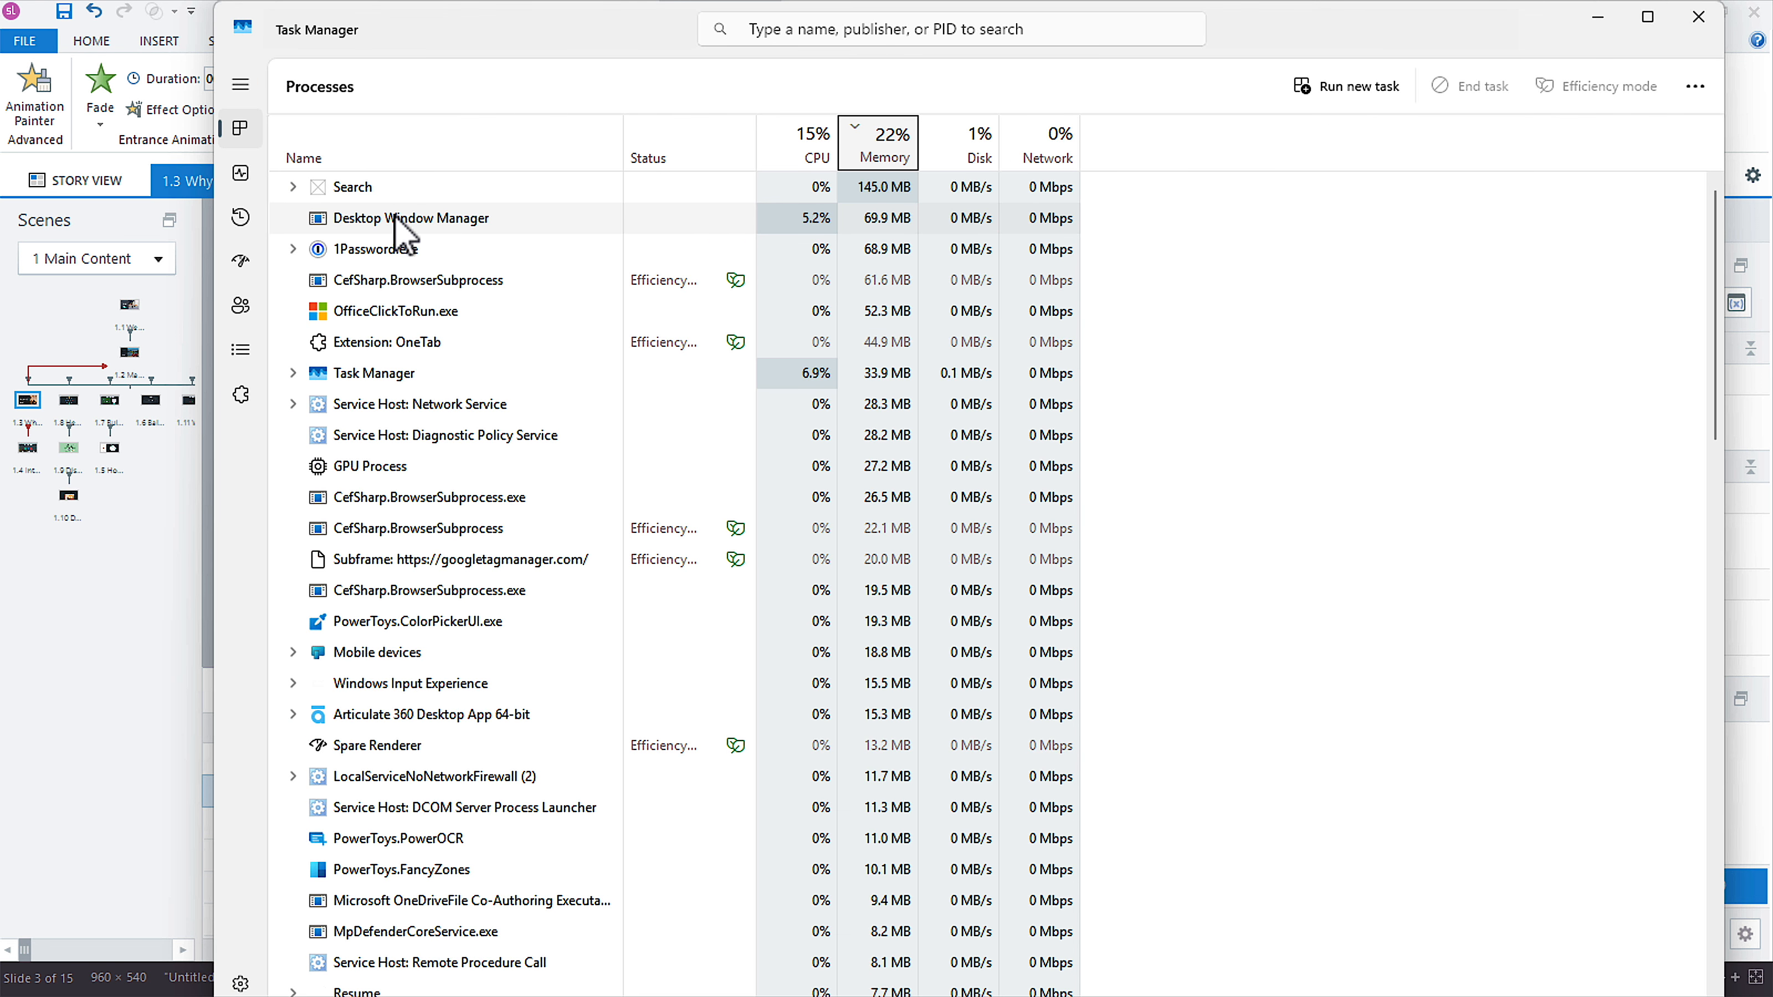
click(371, 185)
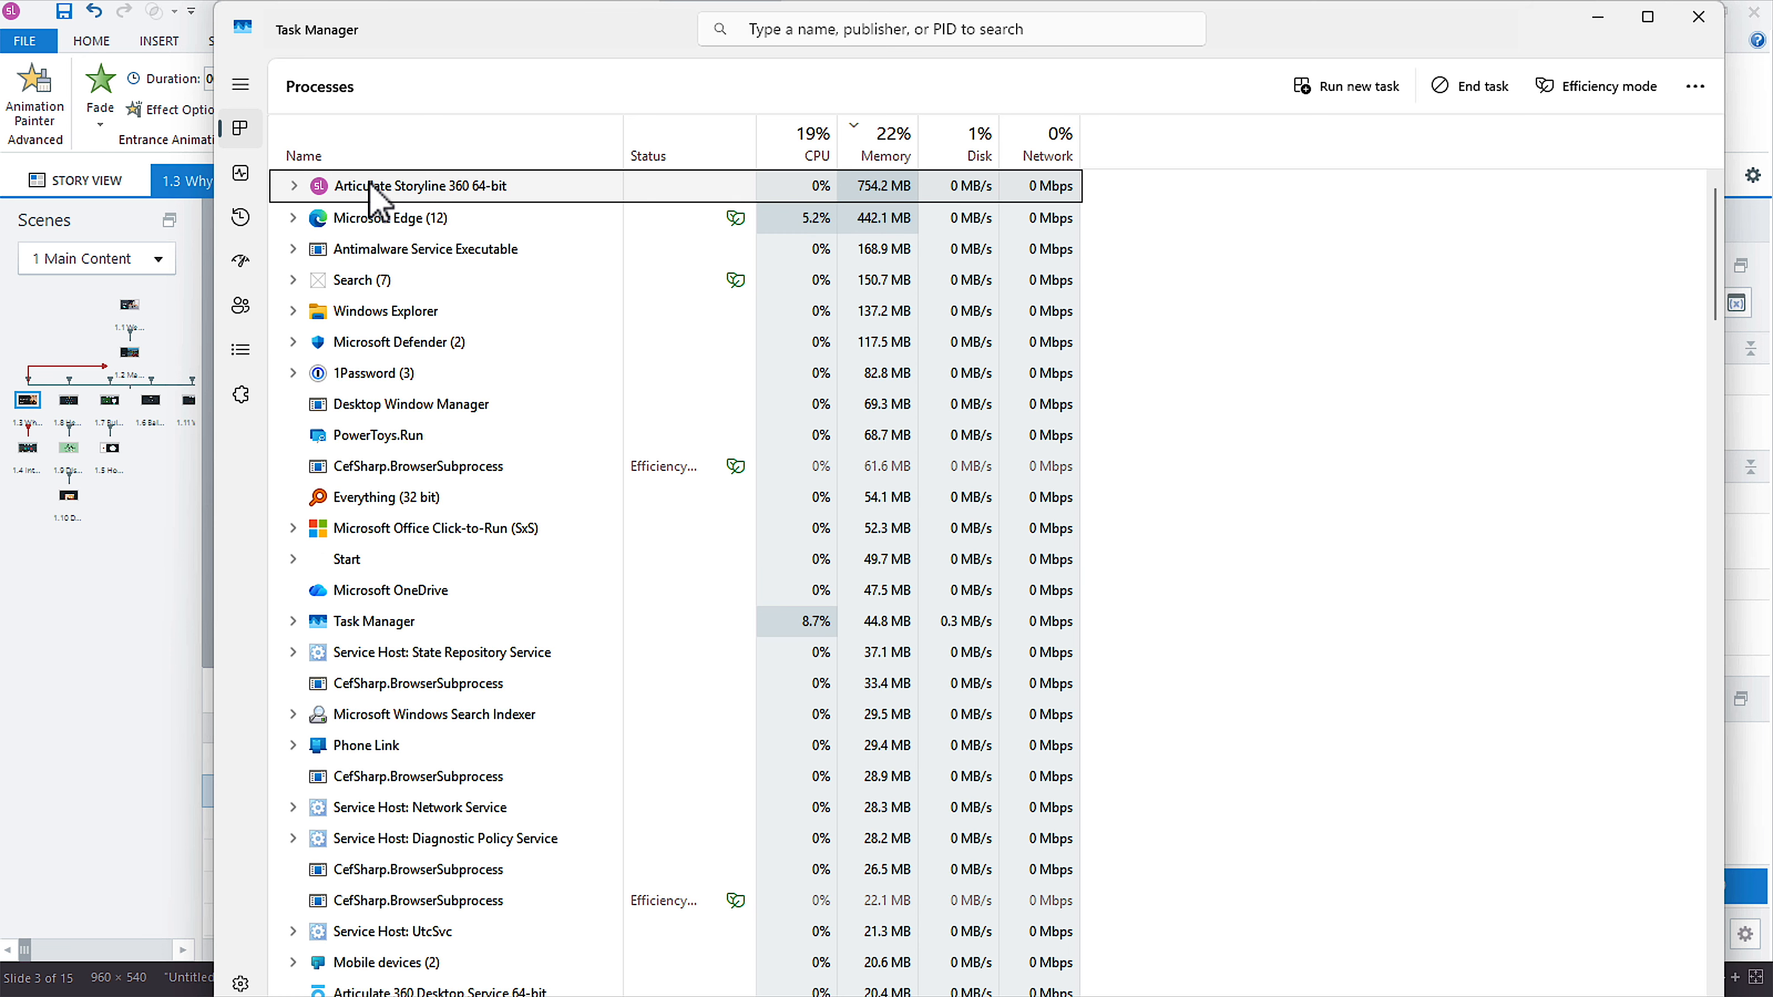
right_click(371, 185)
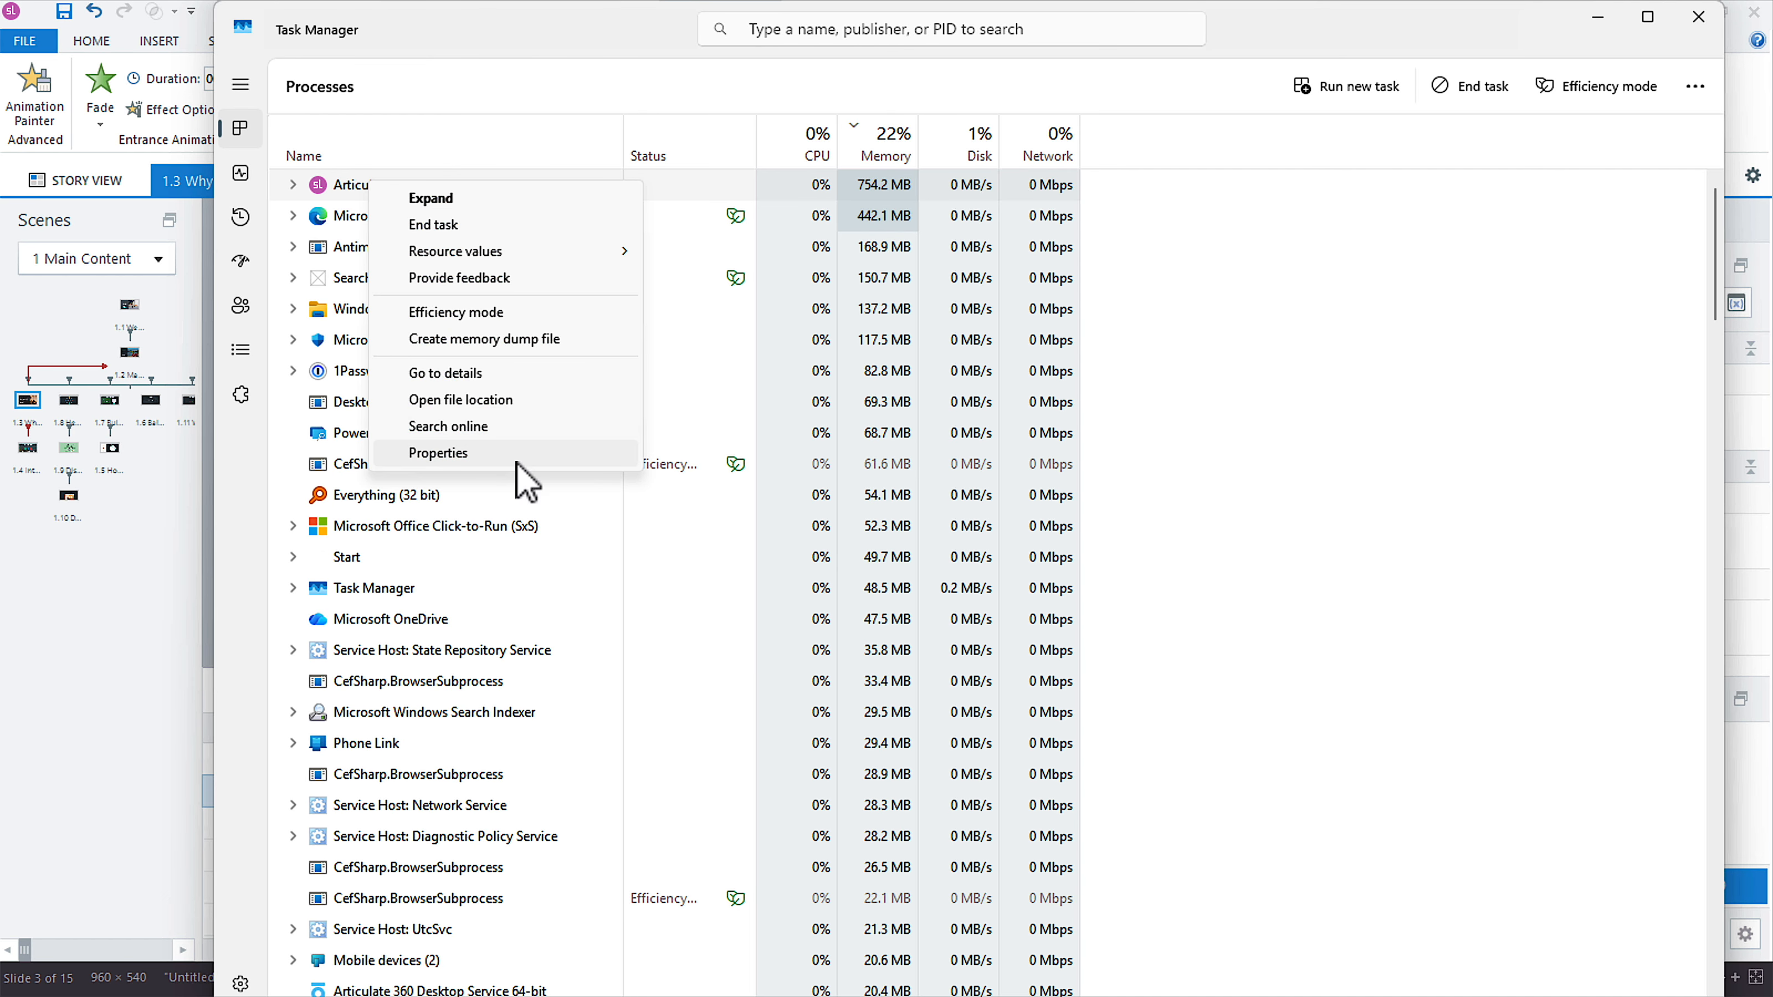
click(454, 225)
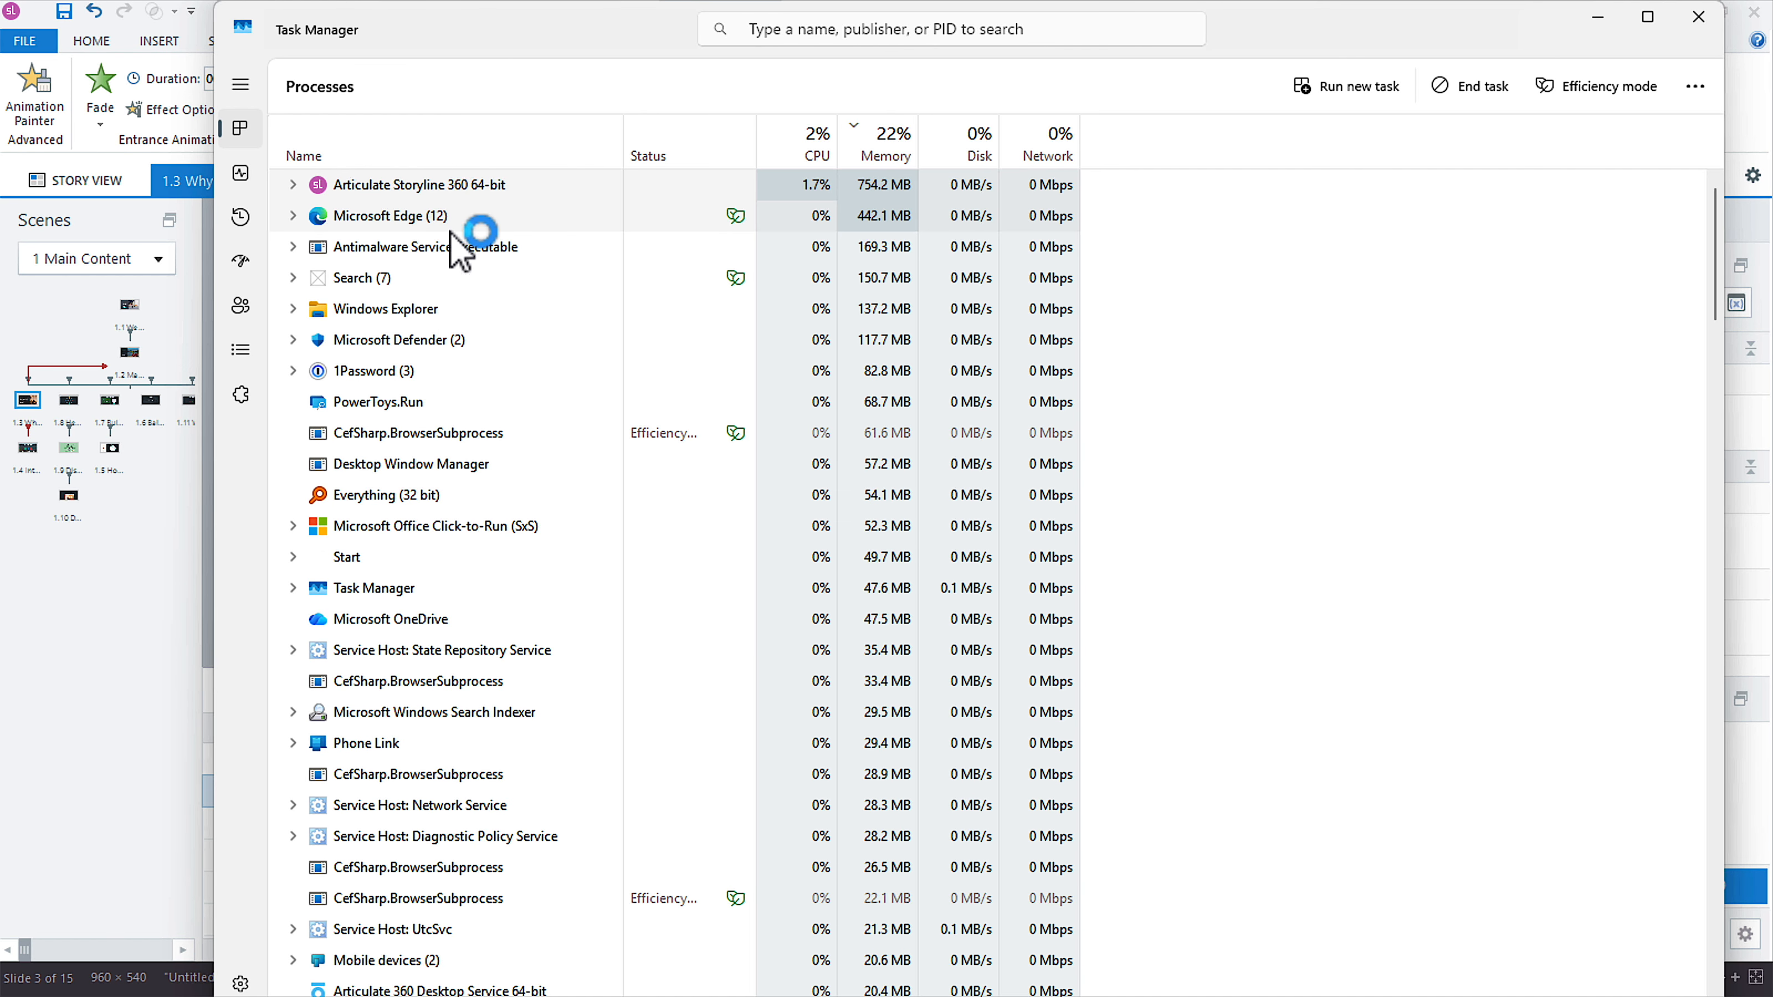
click(1667, 33)
Switch to File Explorer and open Comstar Employee Health_working.story from the Desktop folder.
click(1752, 15)
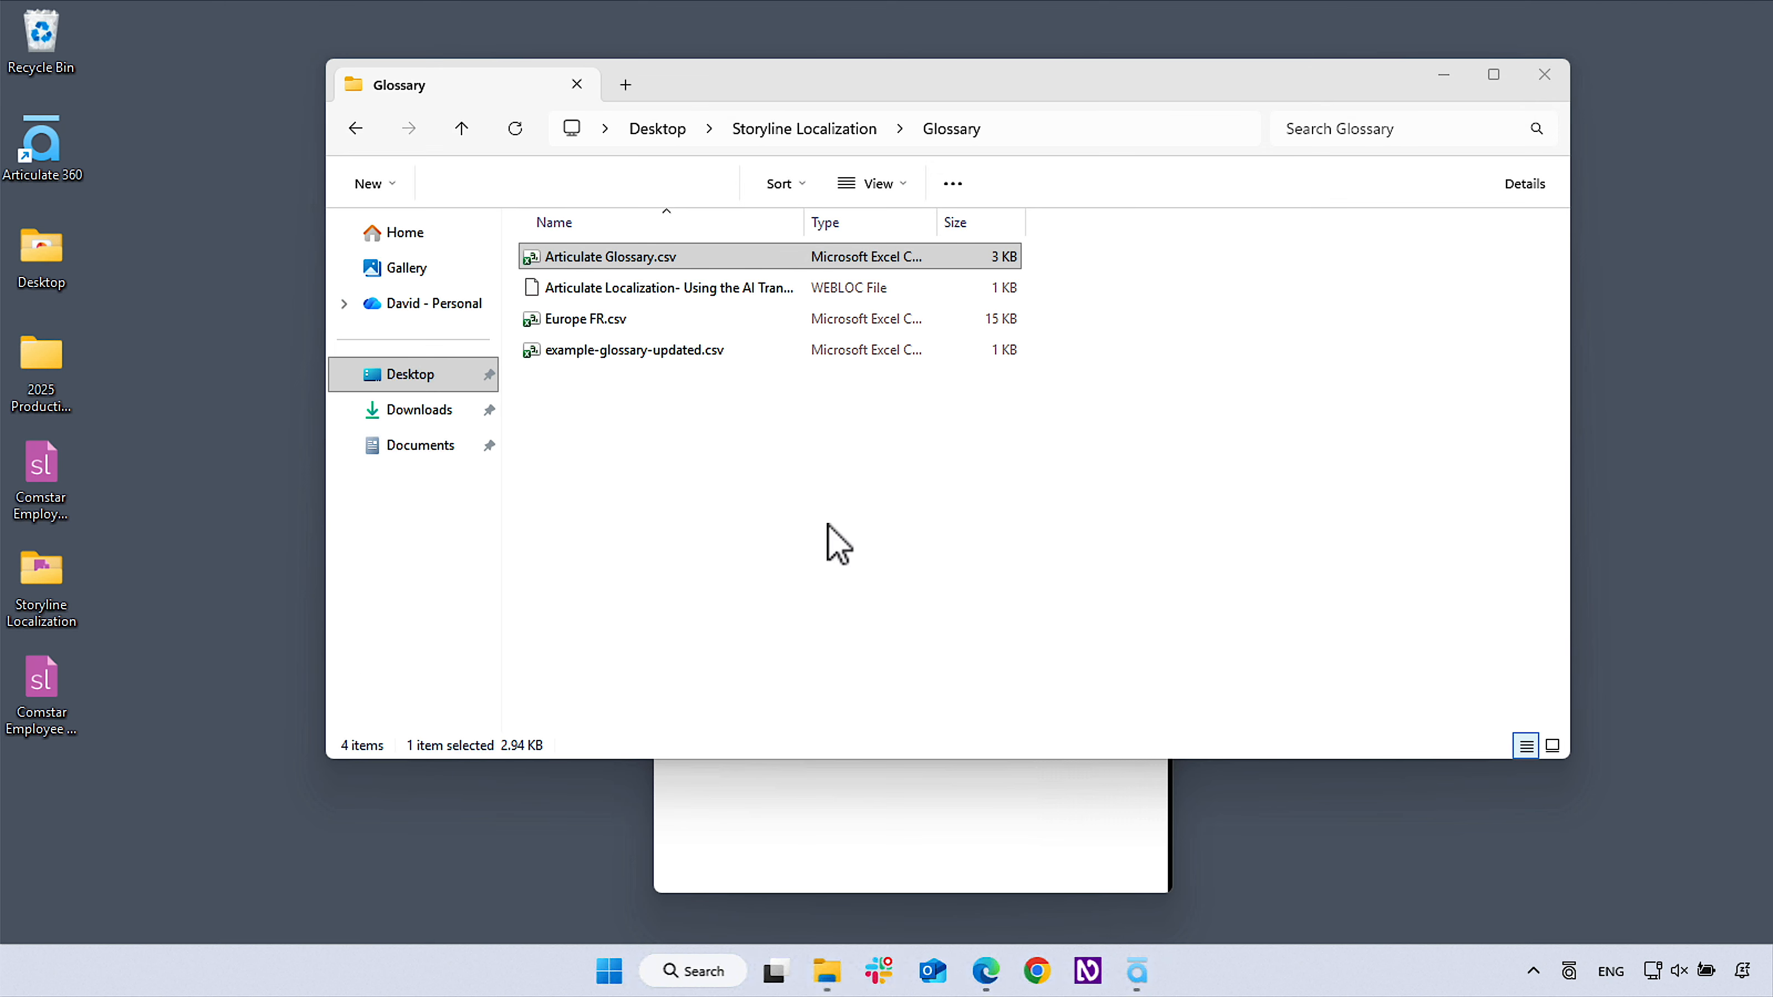
click(419, 377)
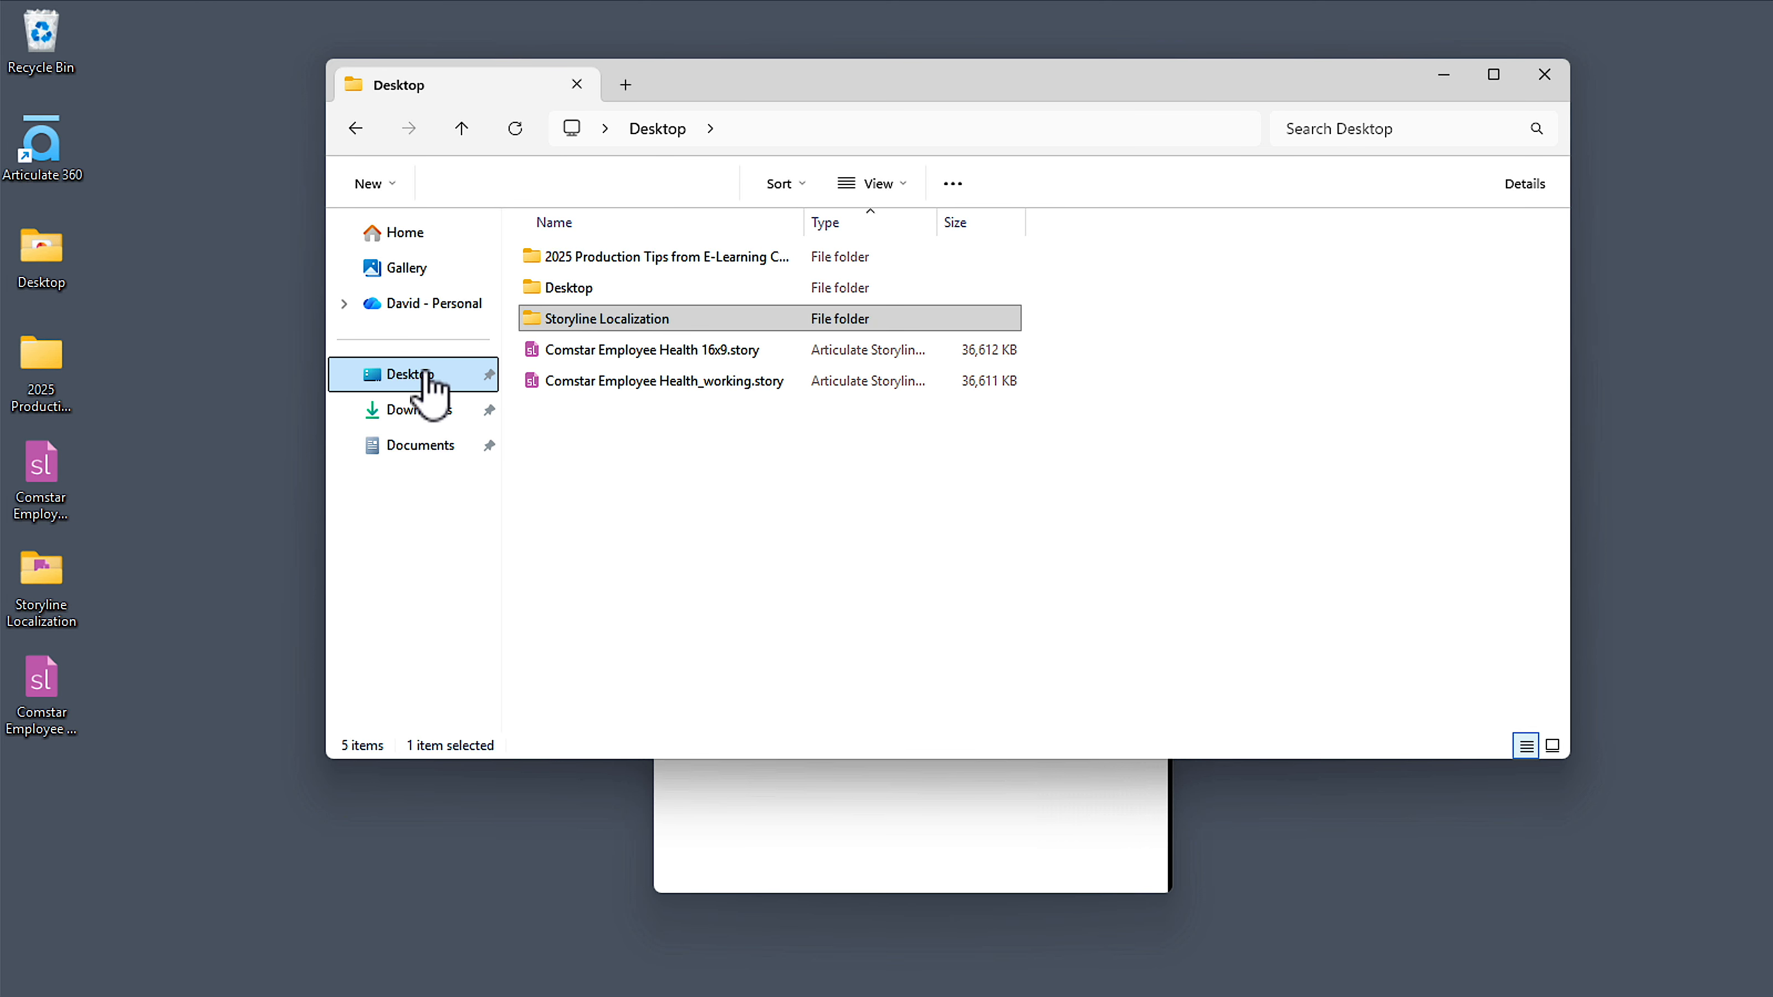
double_click(665, 383)
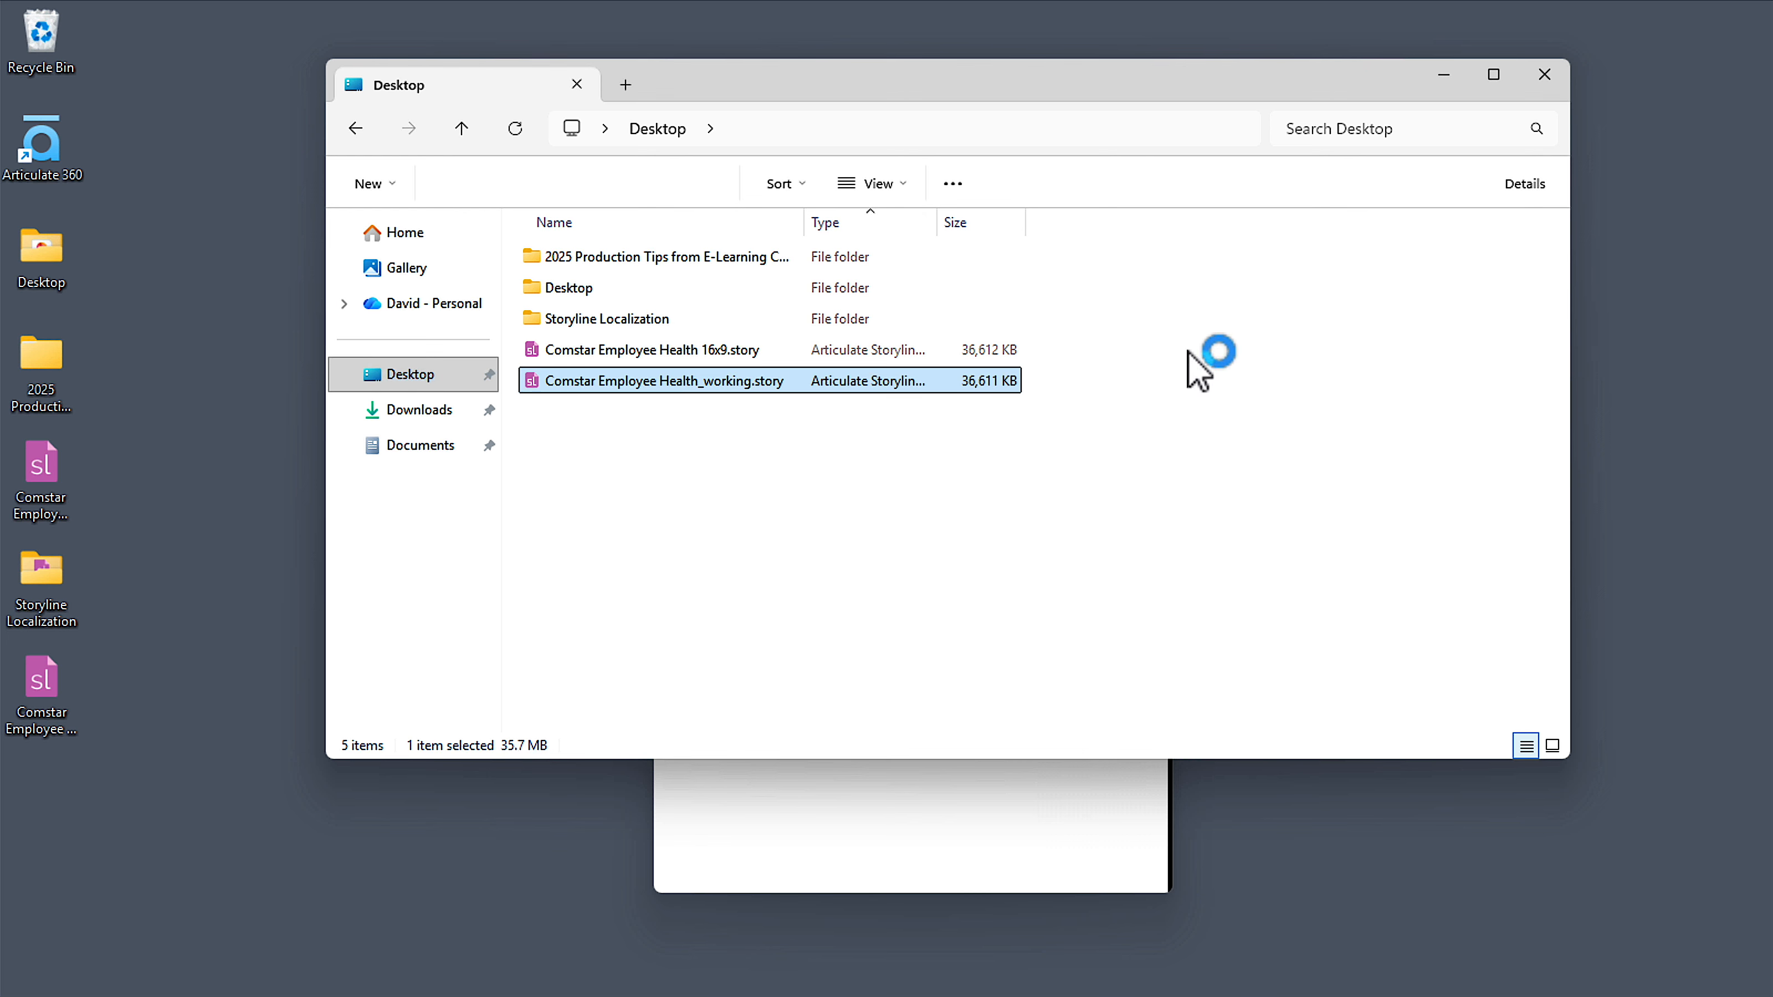
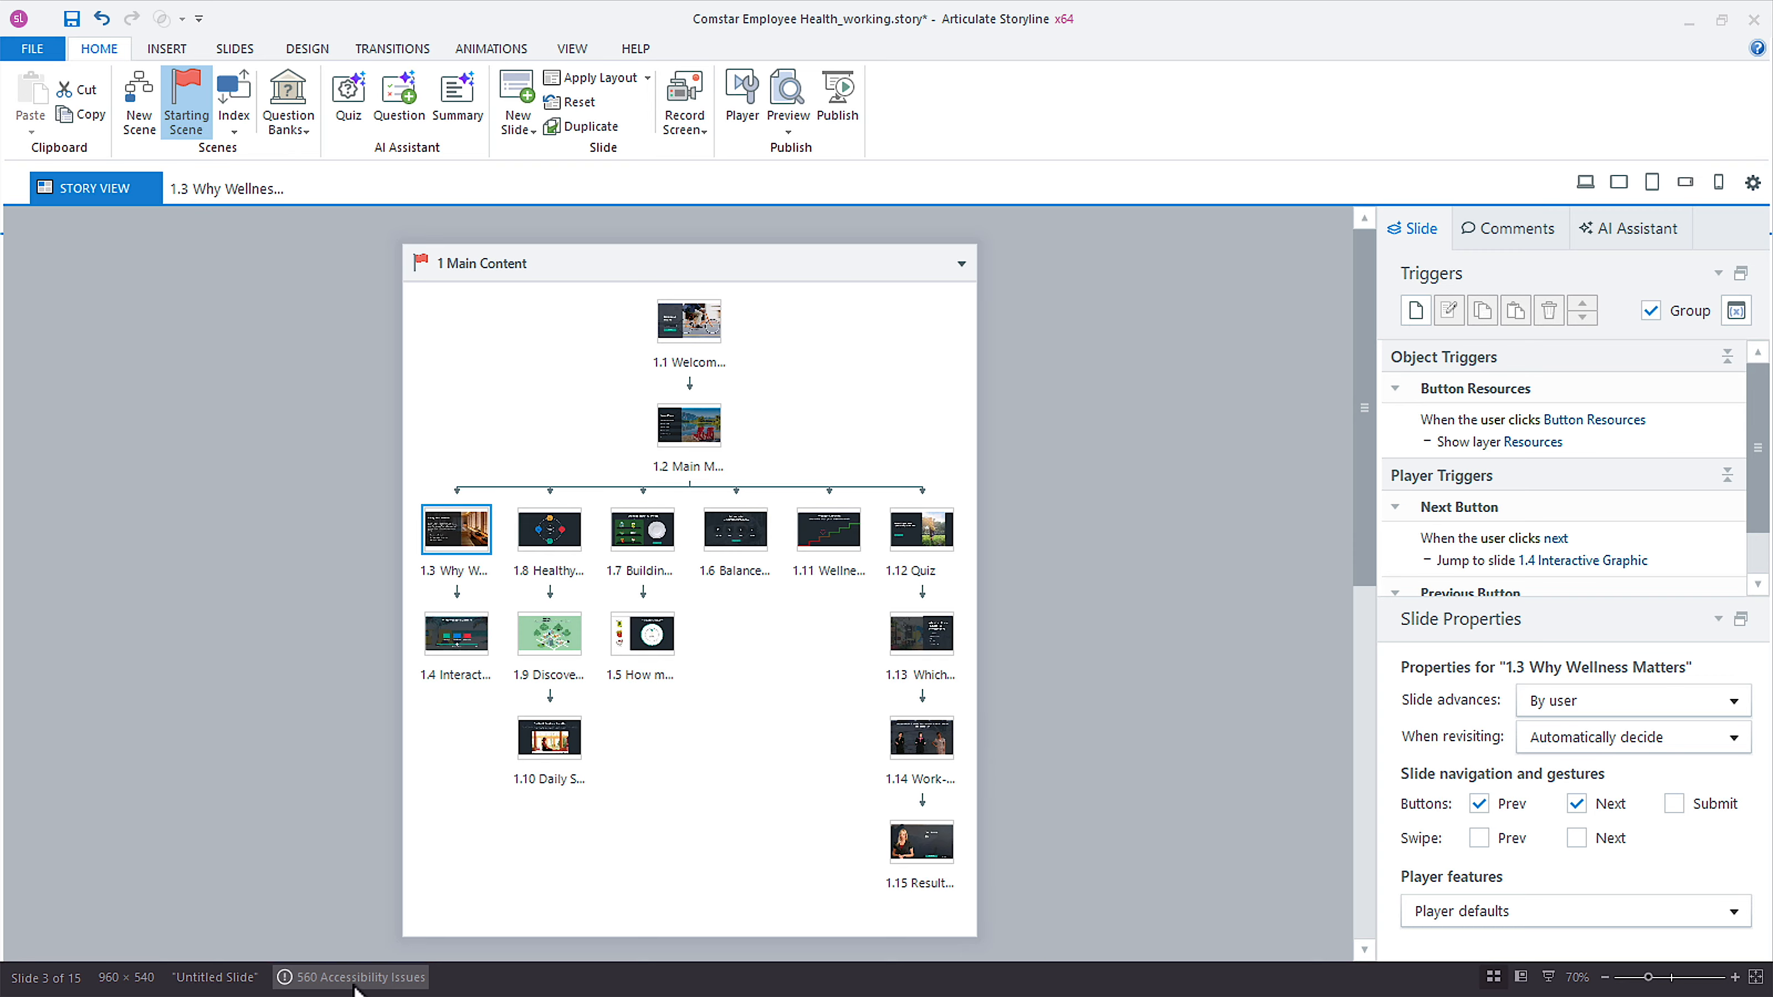
Save the project and open the Translate Course settings for the localization.
click(72, 19)
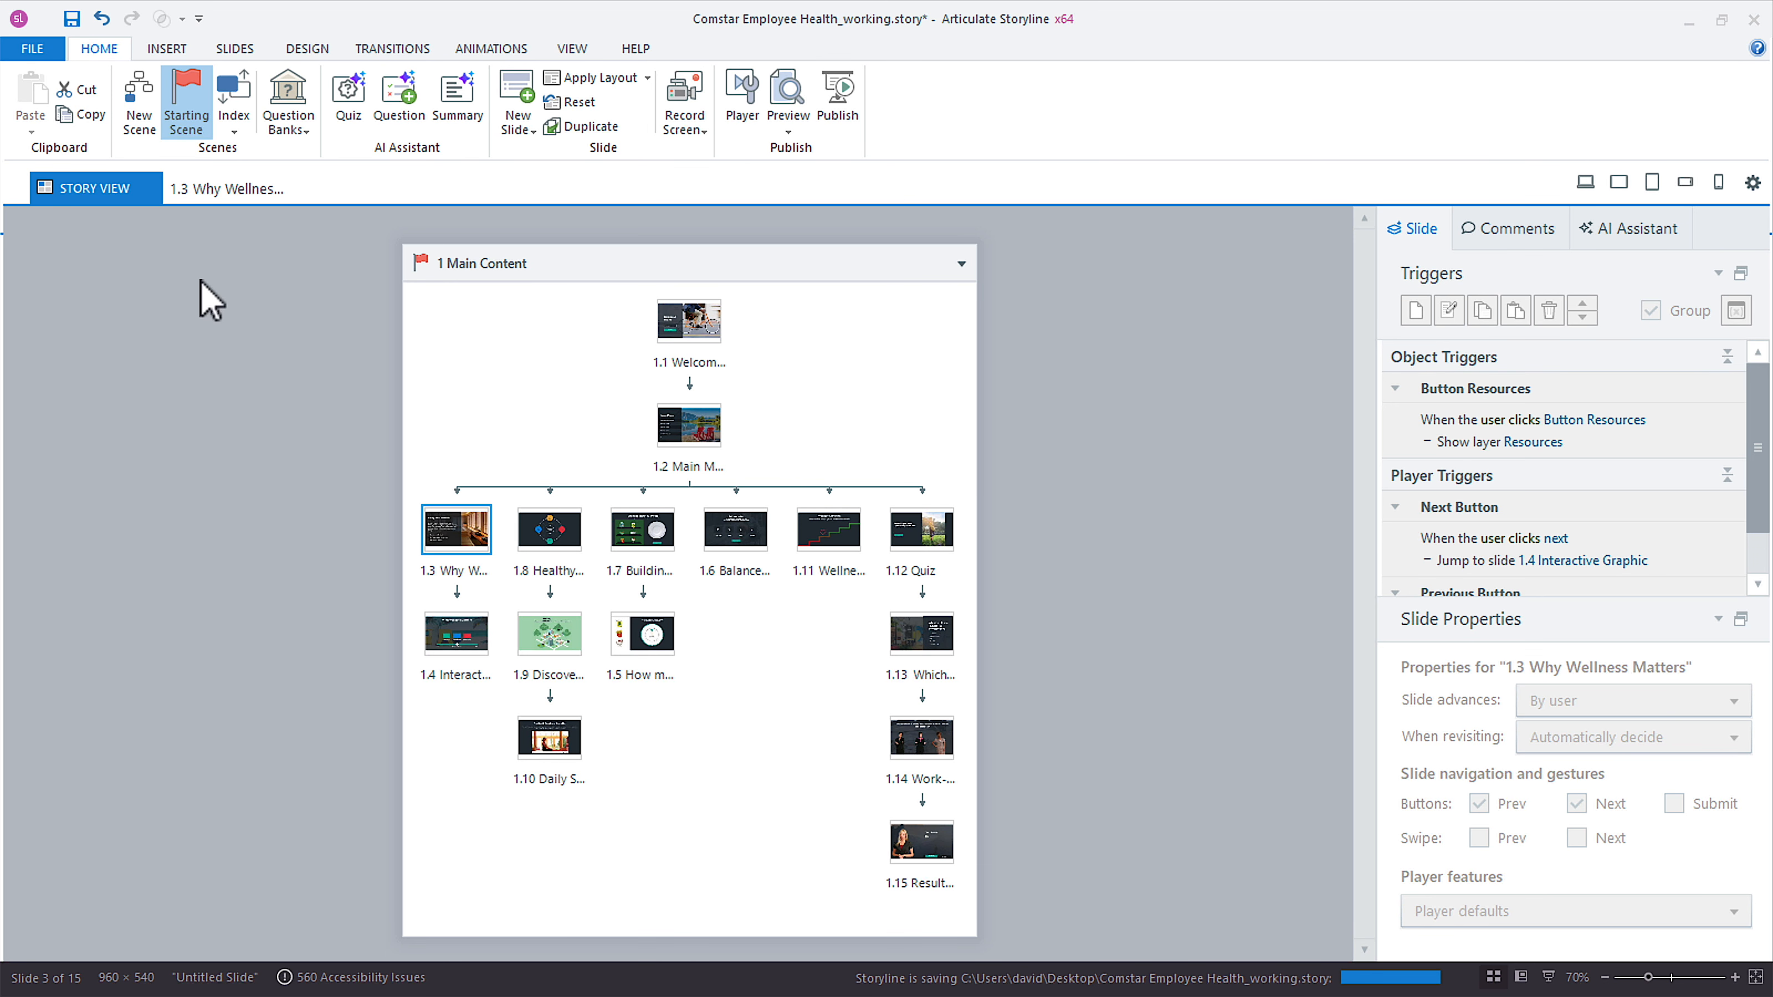
click(32, 49)
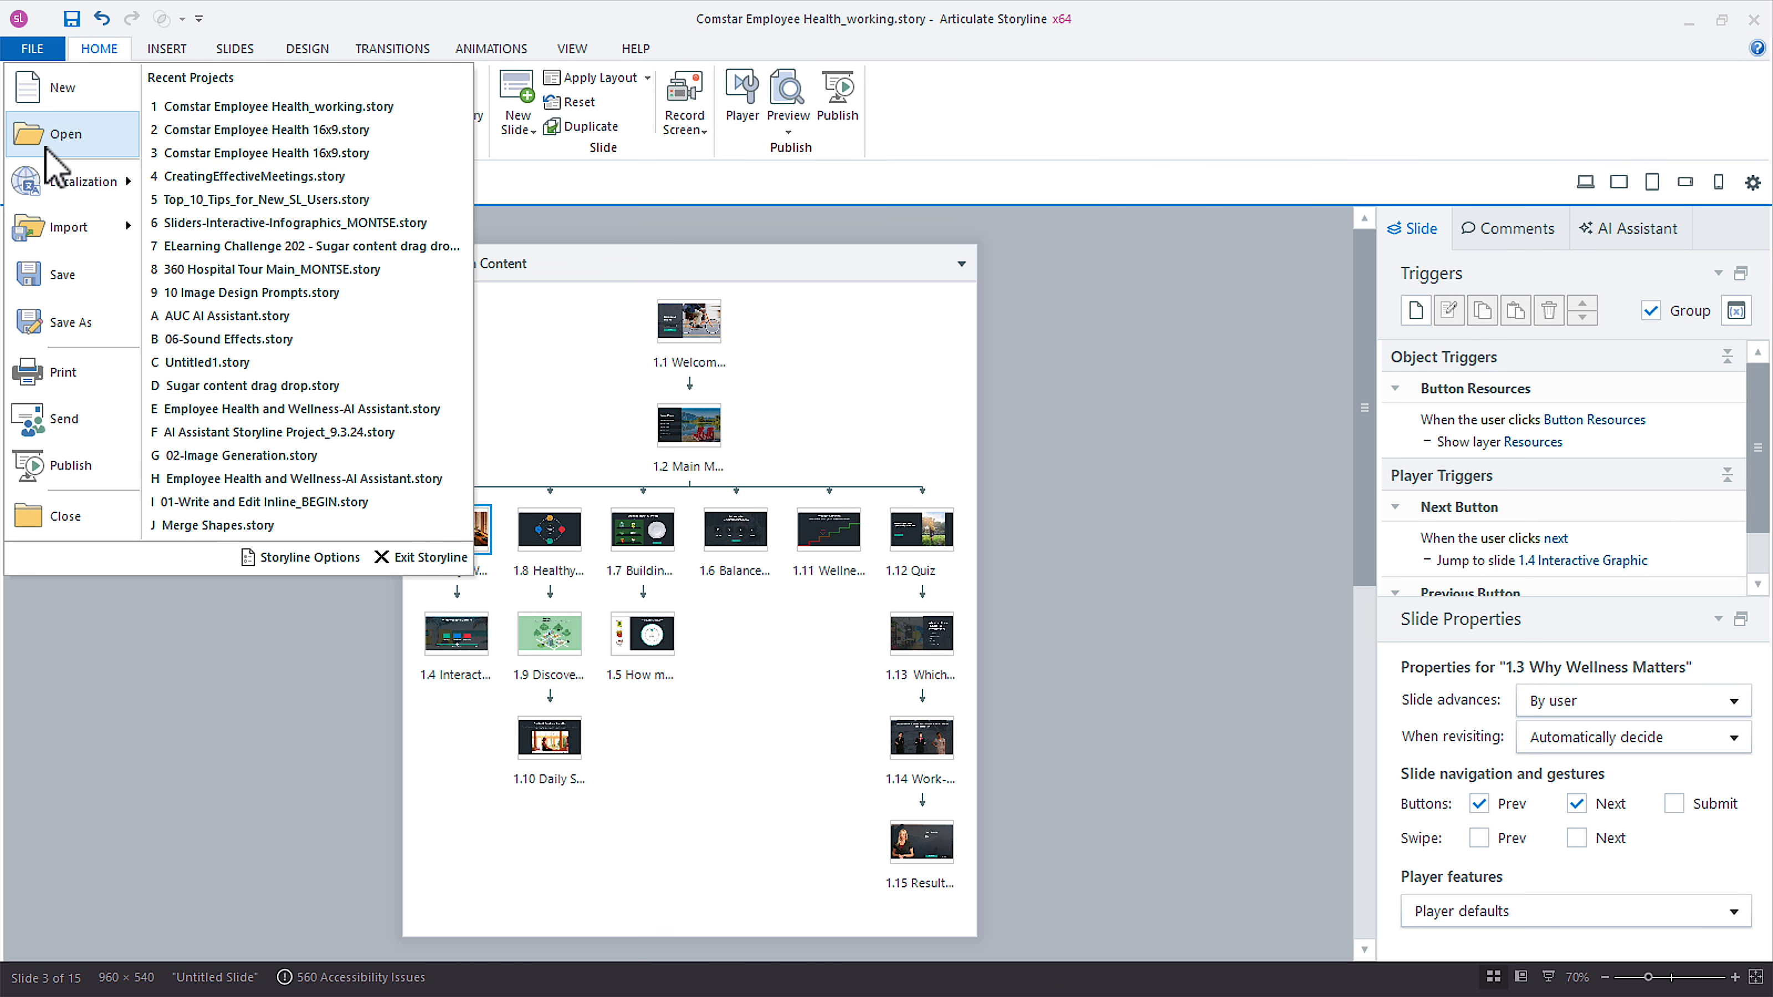
mouse_move(51, 183)
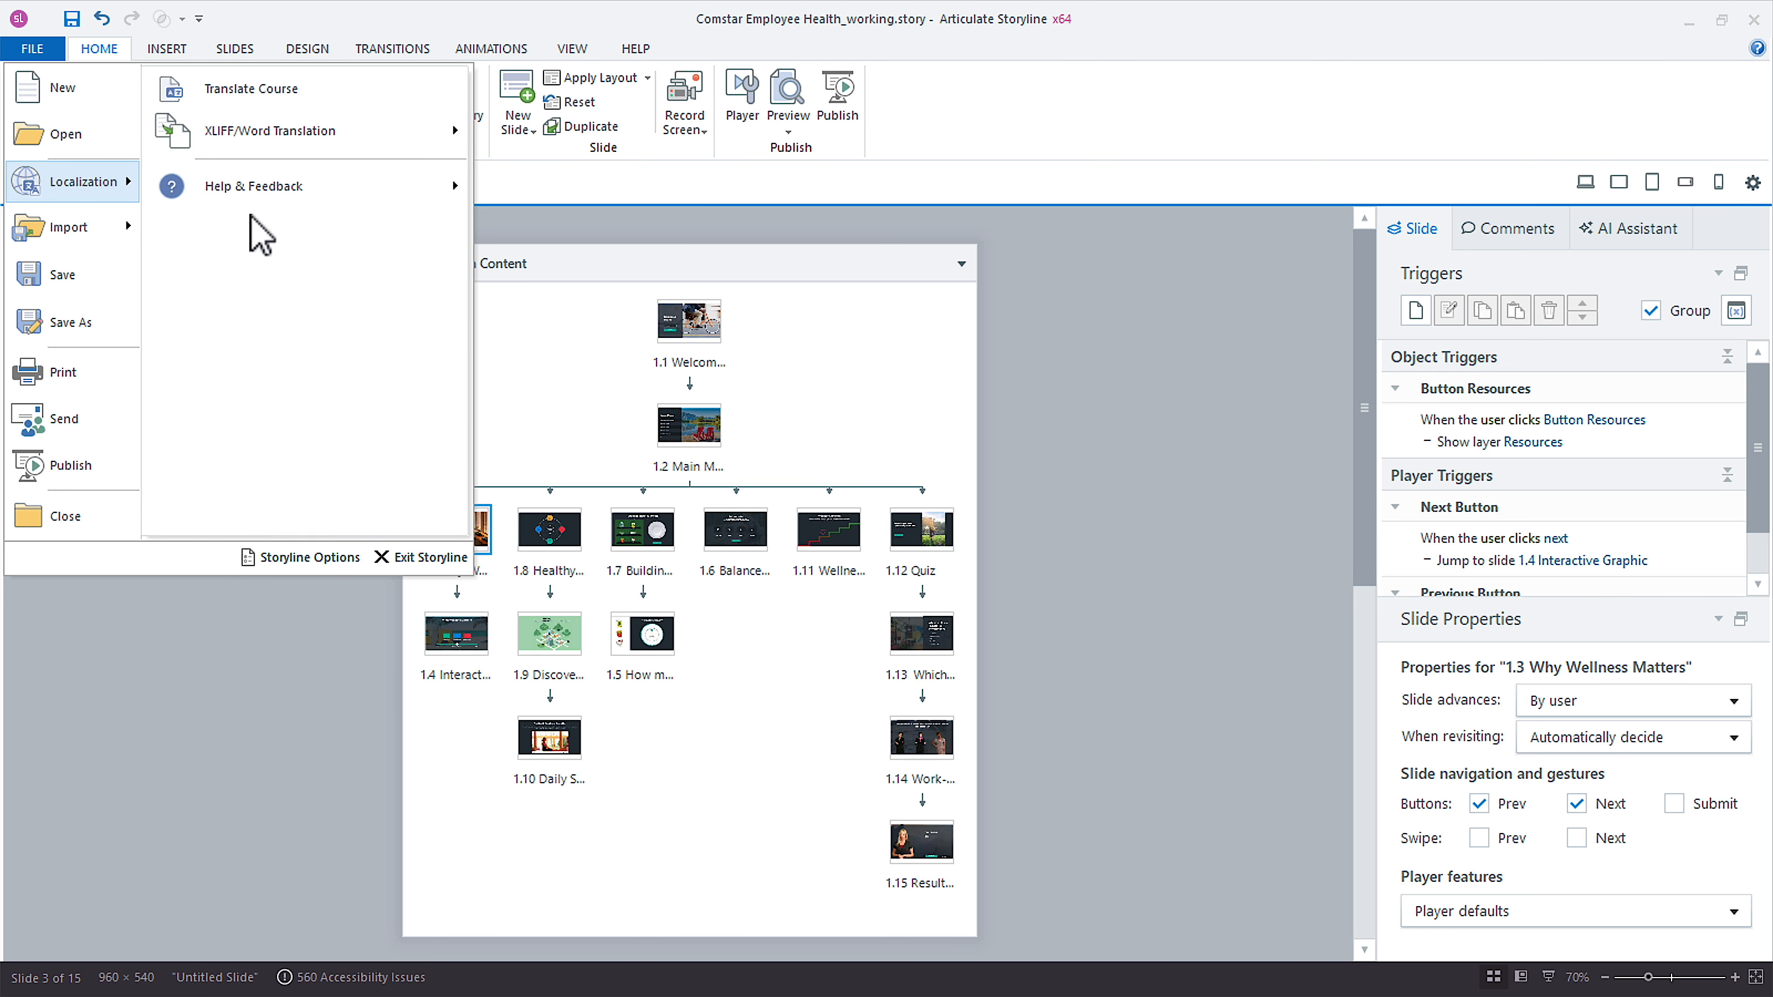
mouse_move(361, 140)
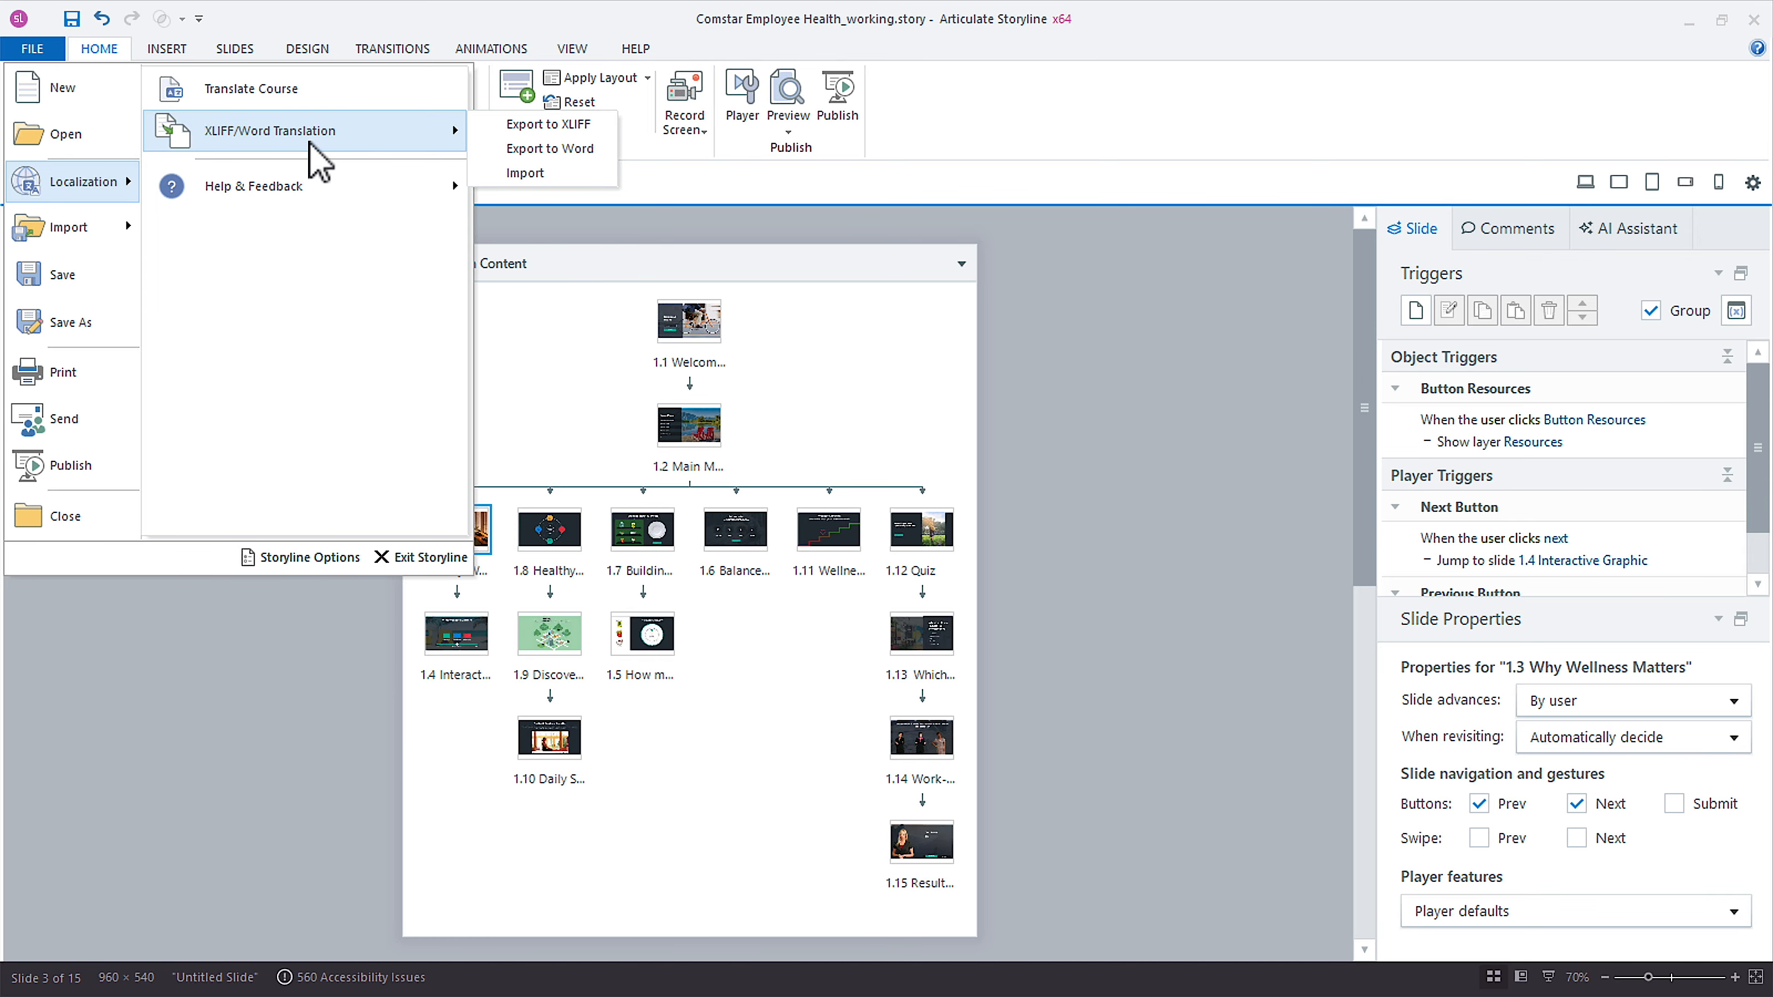
key(Escape)
key(Escape)
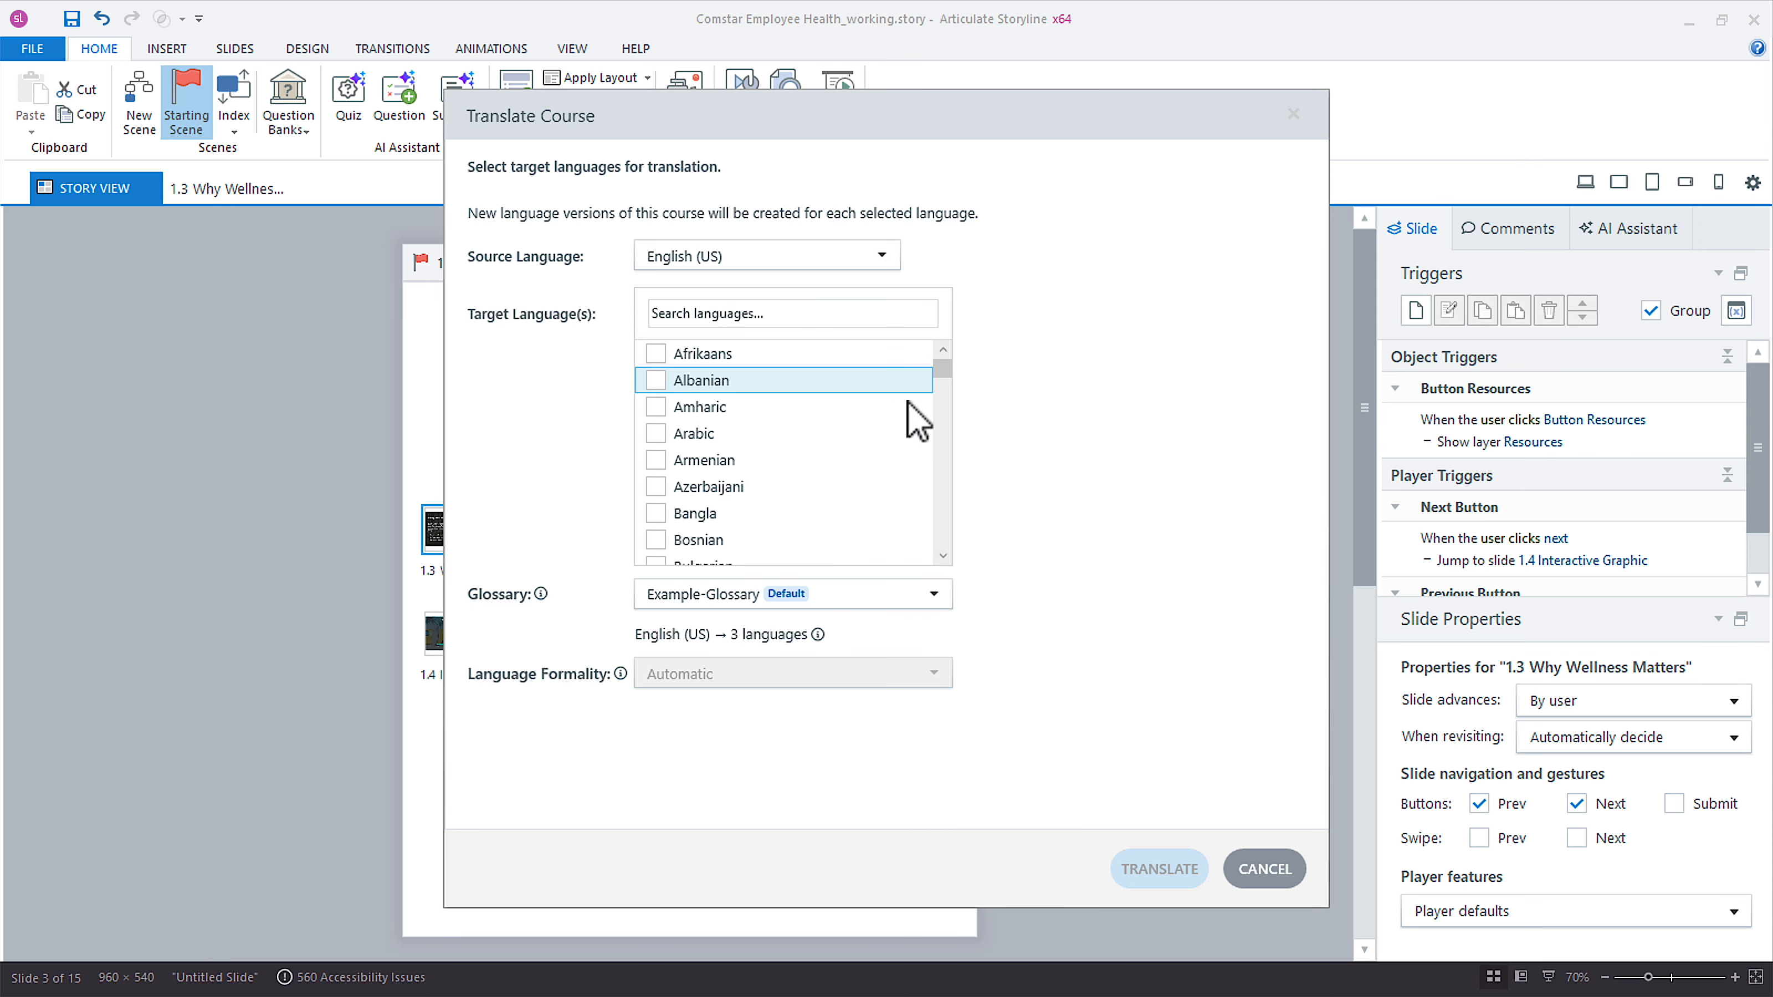
Select Spanish (Mexico), Hebrew and German as the target languages for the course translation.
click(753, 314)
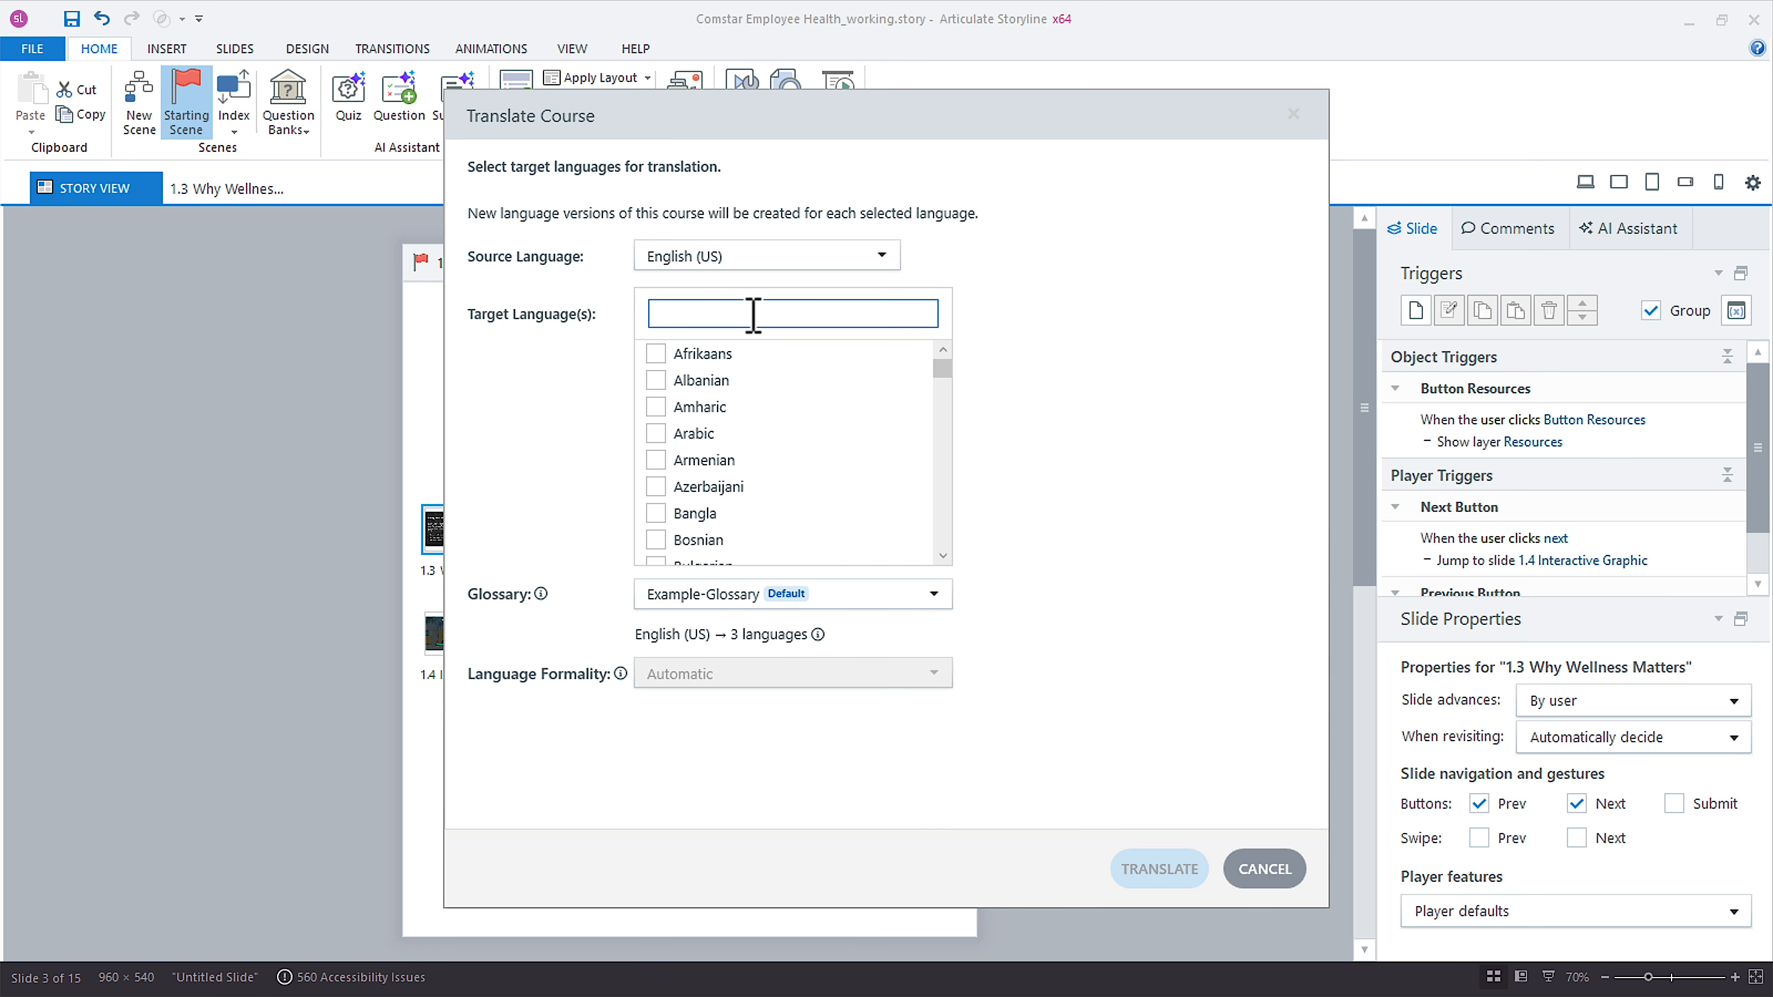
text(span)
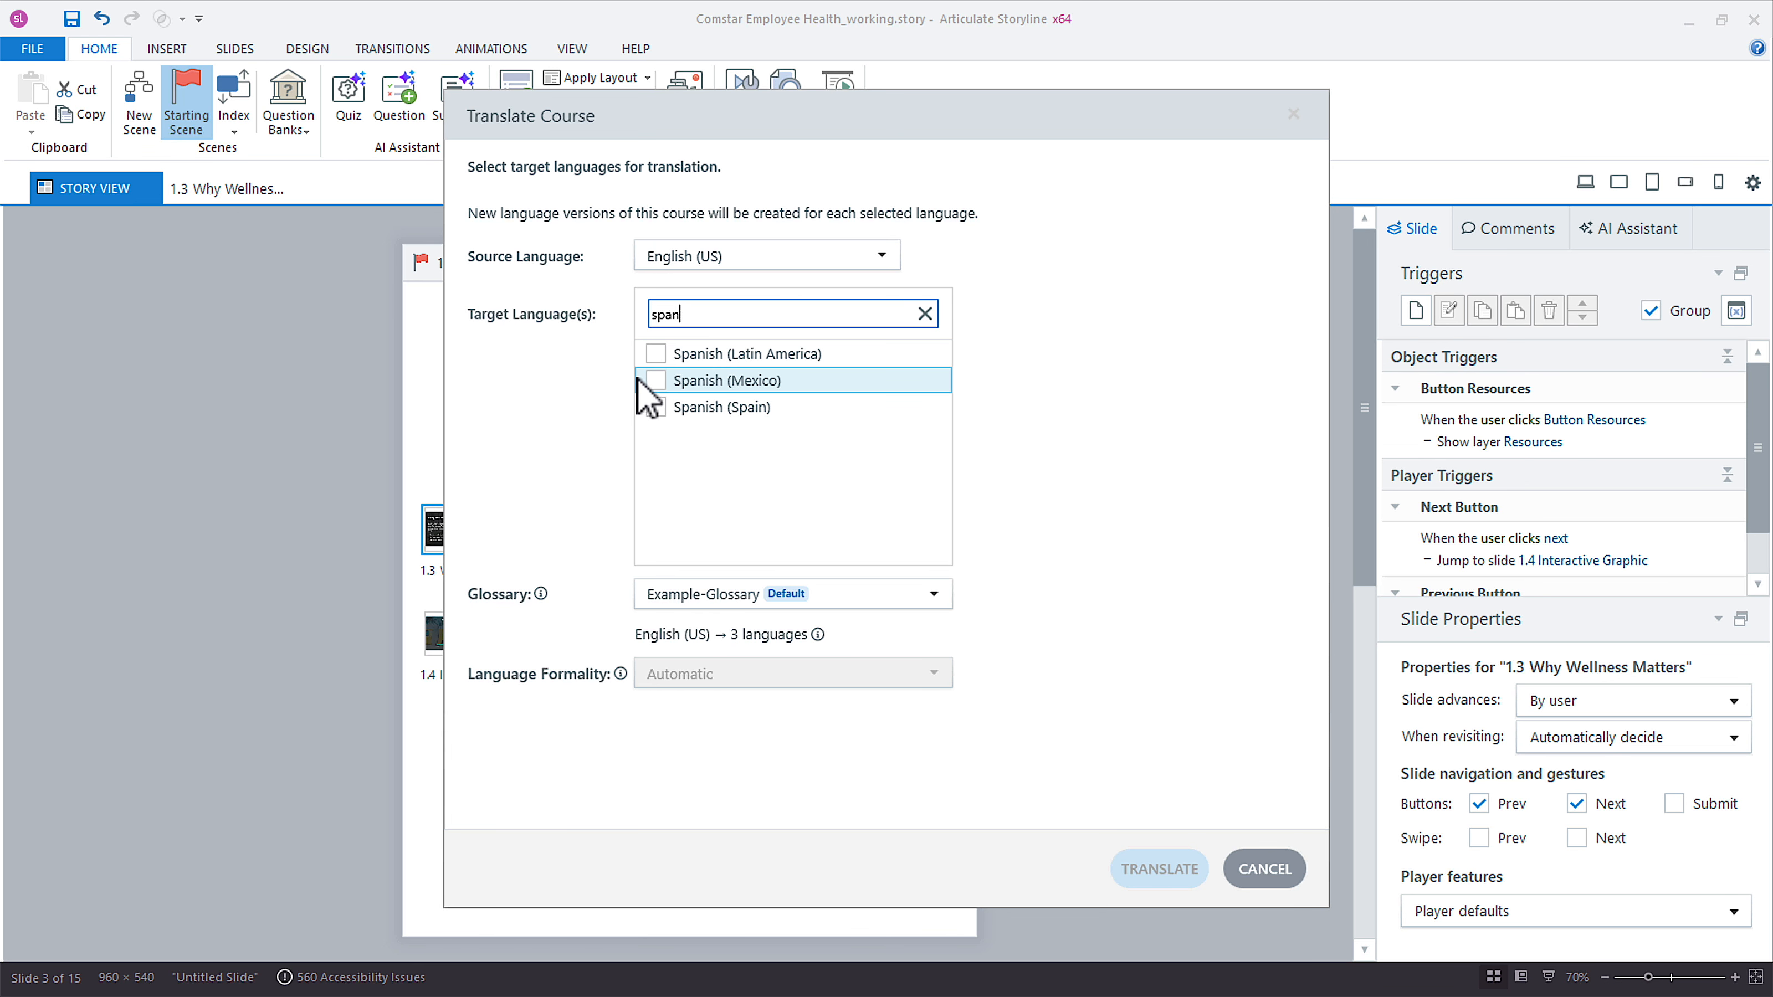
click(655, 381)
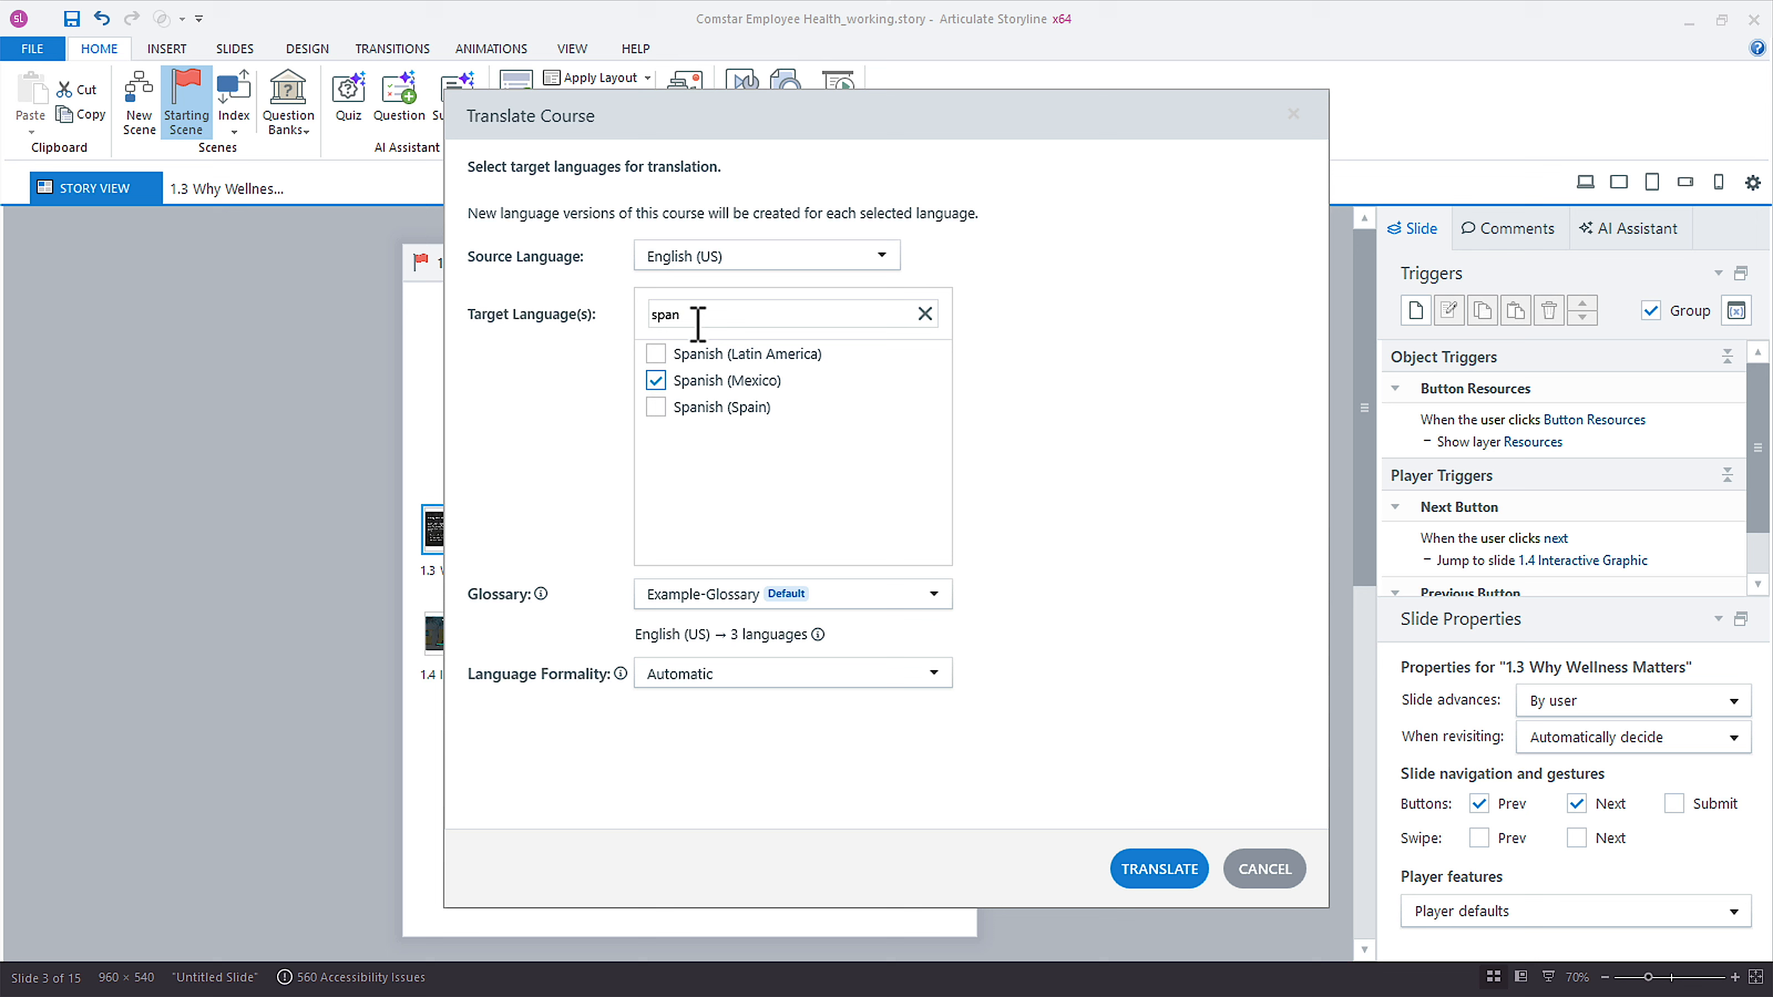
drag(691, 316, 624, 334)
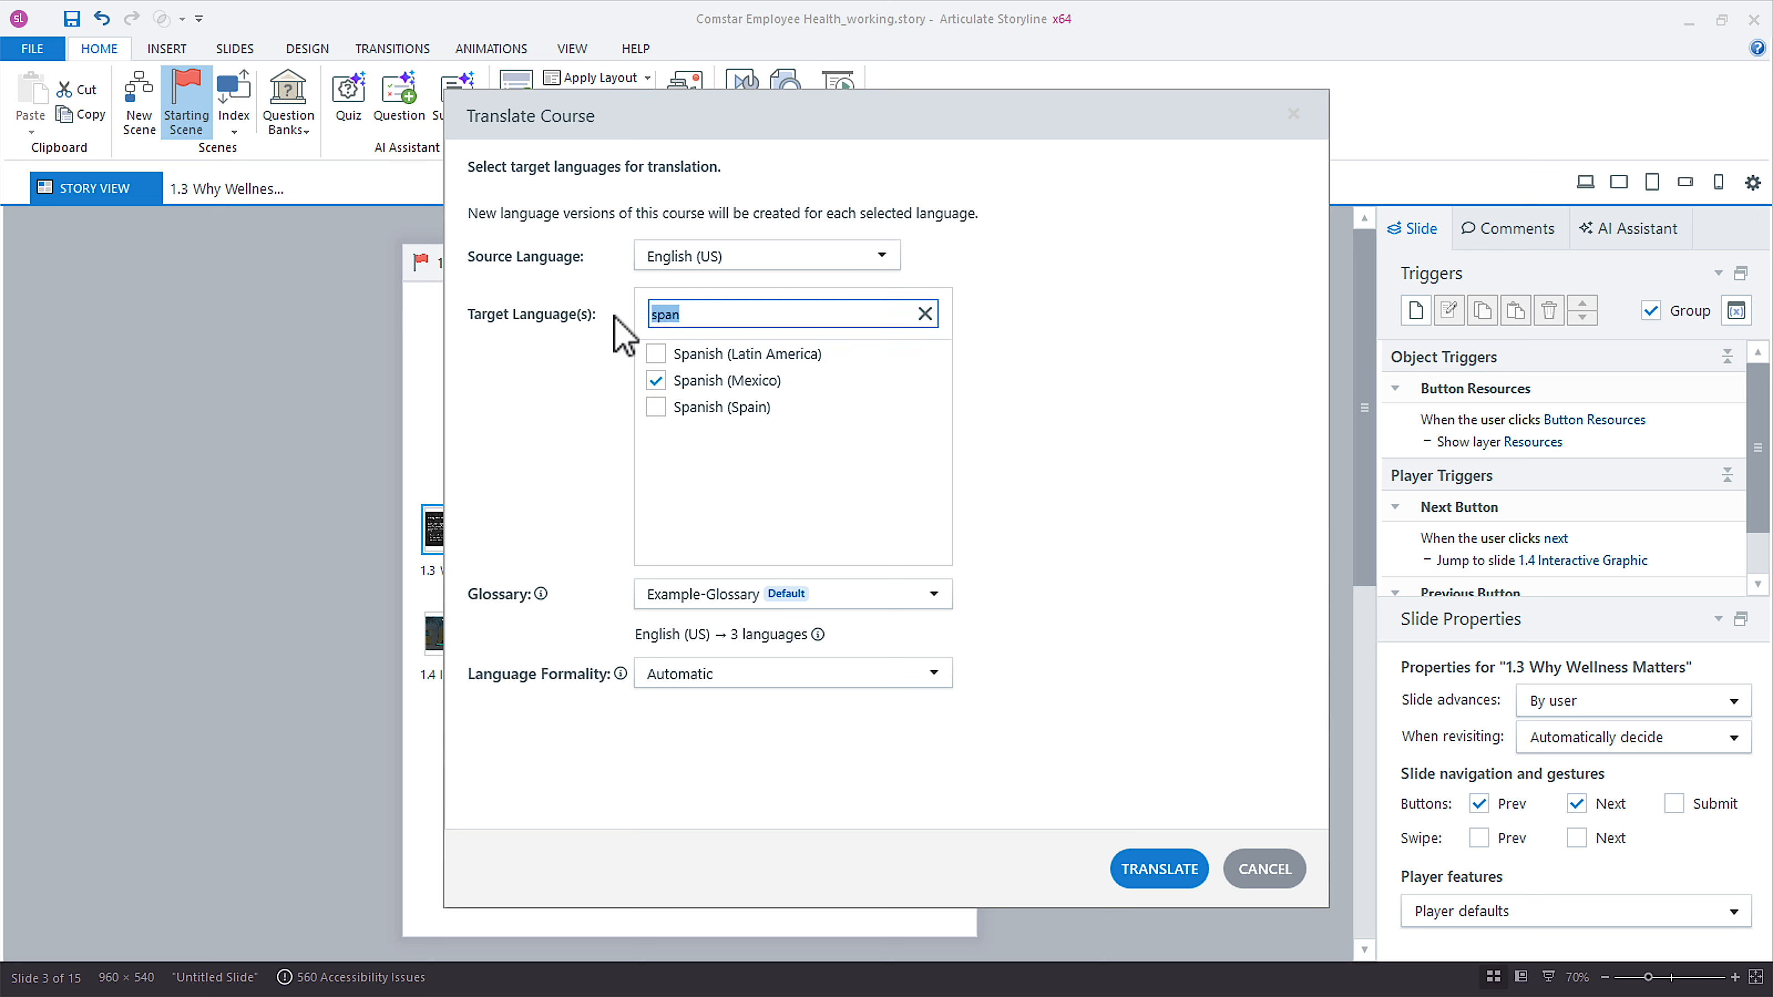
text(he)
click(655, 354)
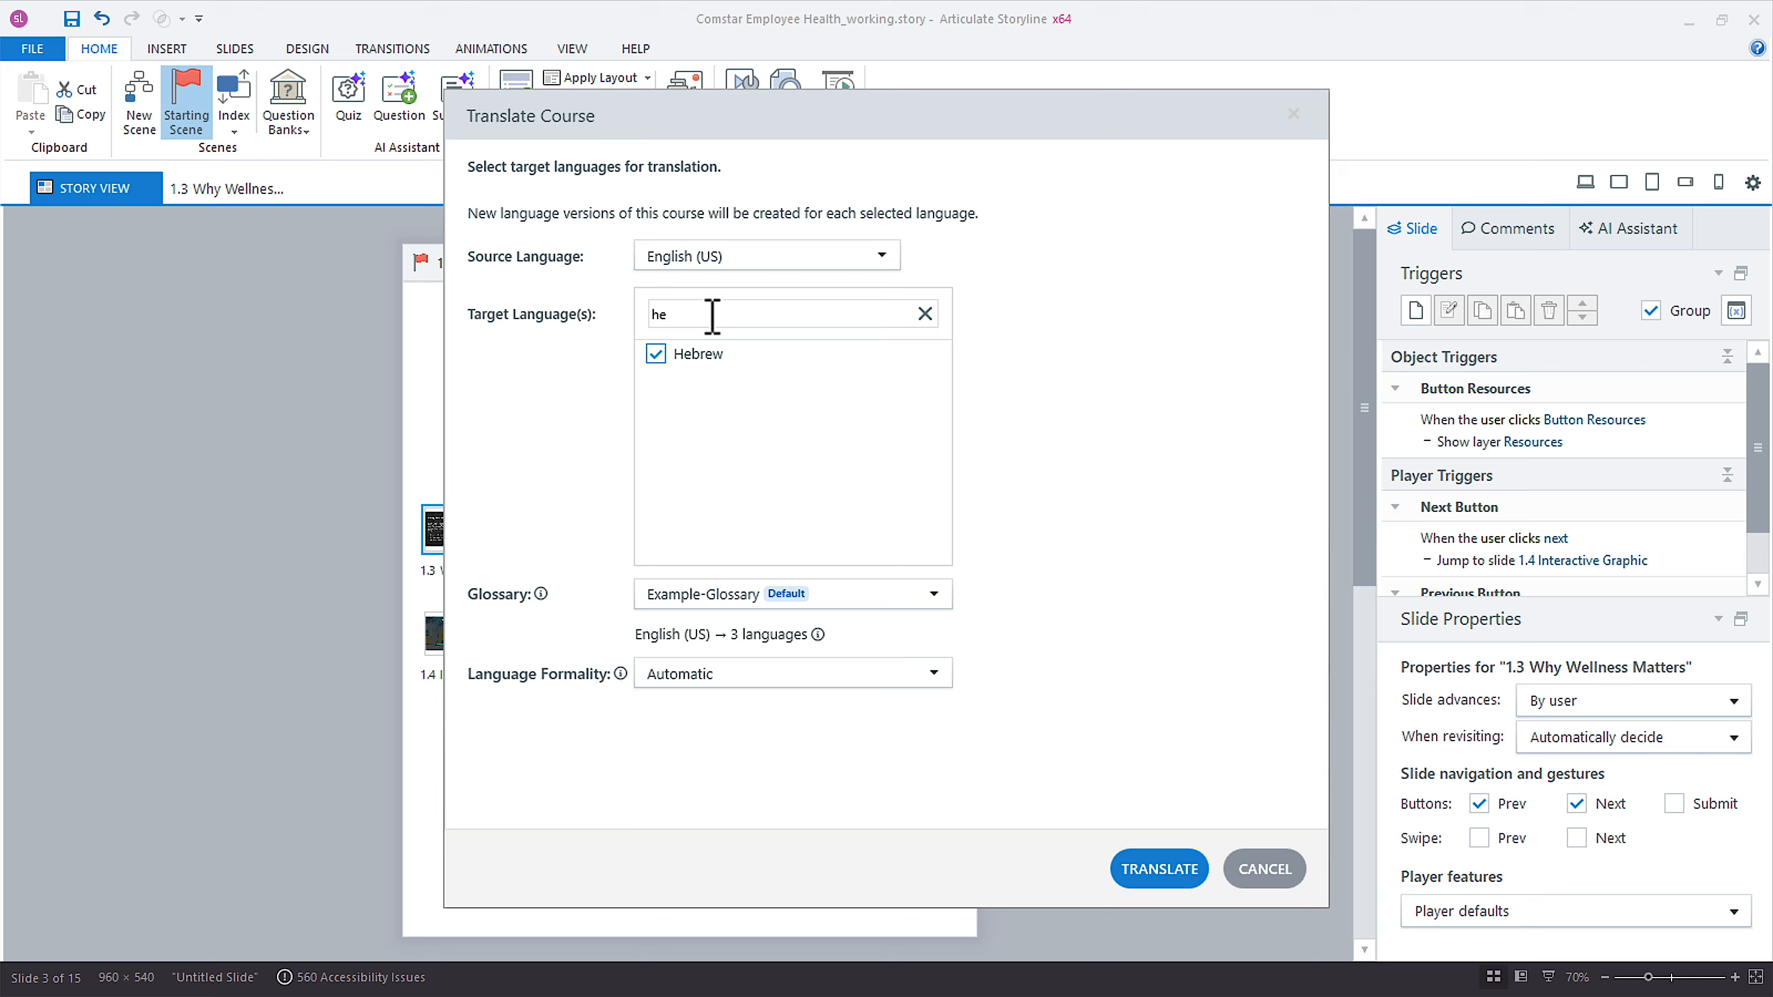
drag(712, 314, 604, 316)
text(german)
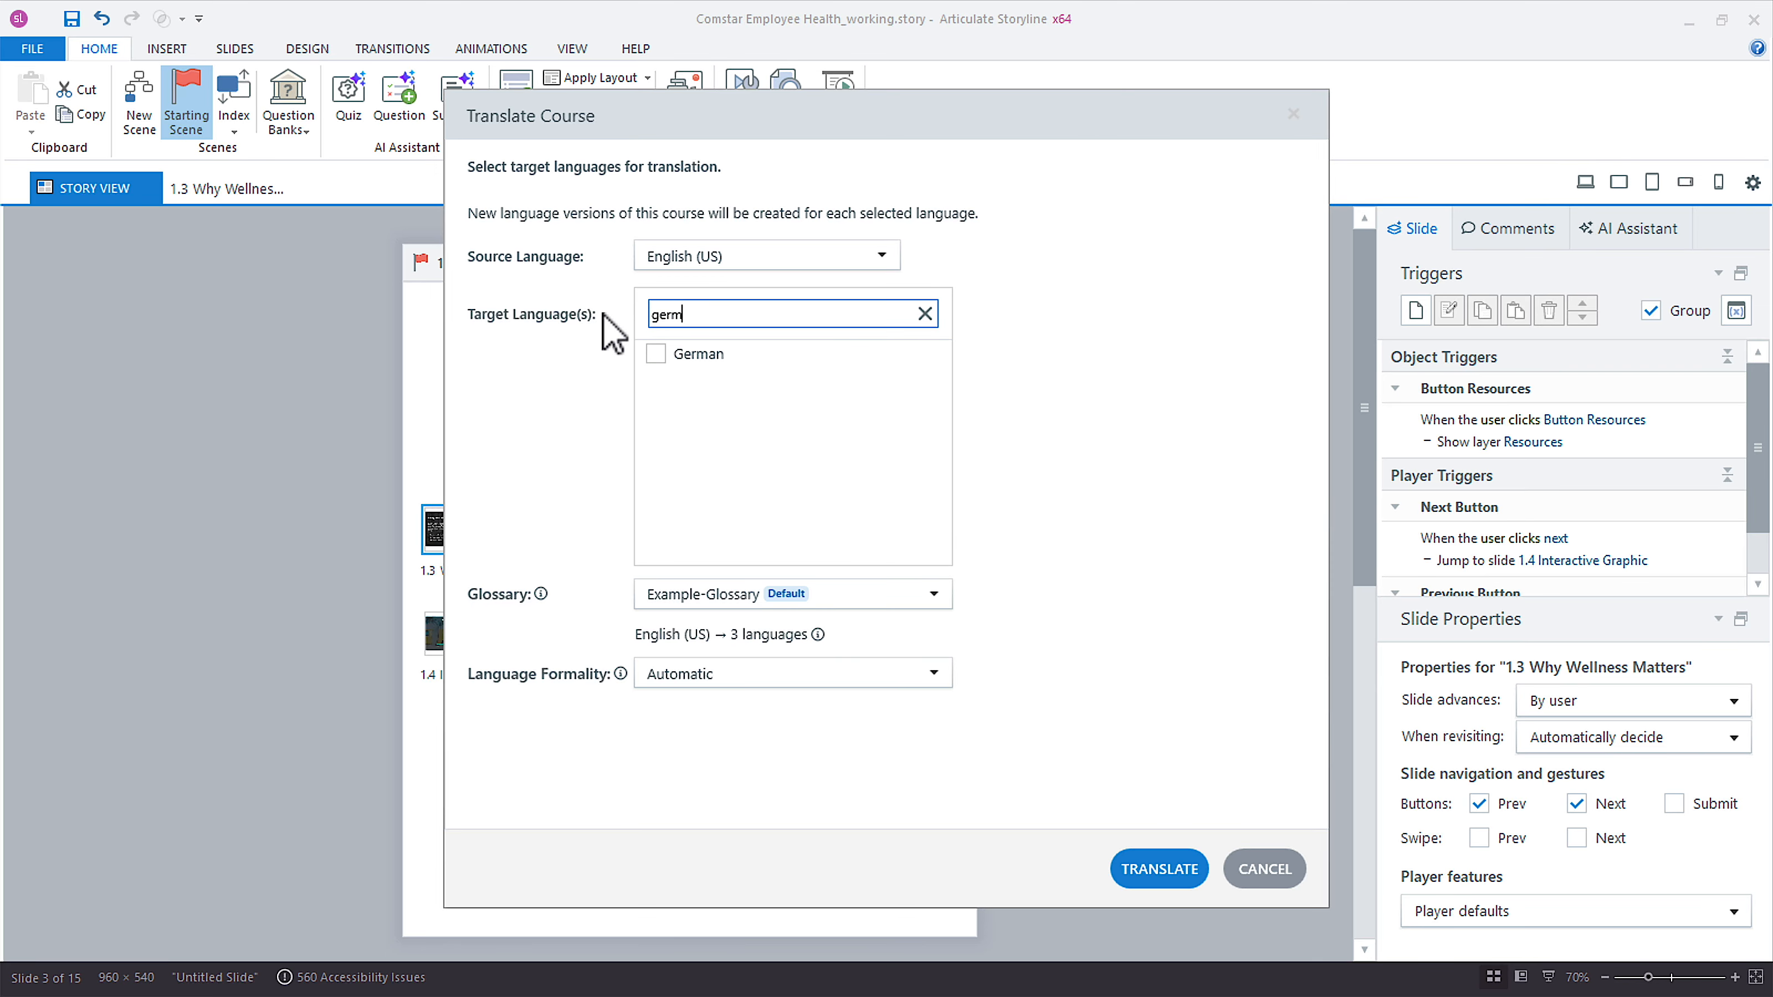
click(641, 351)
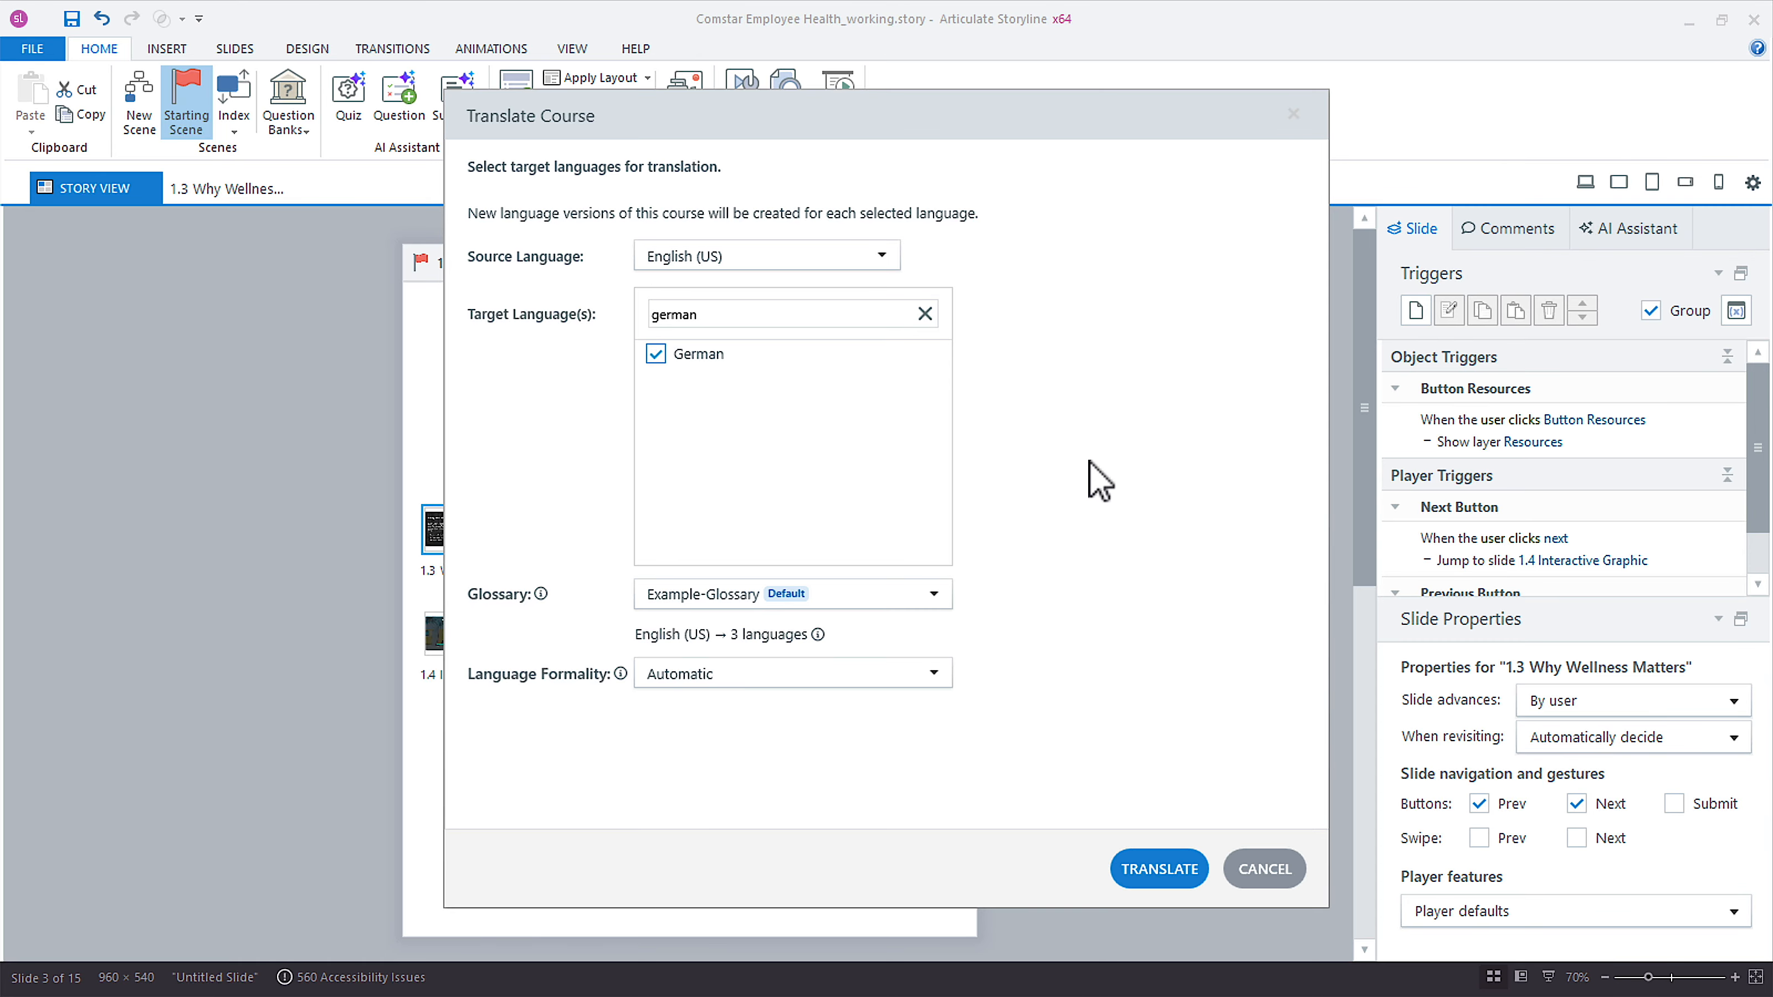
click(926, 314)
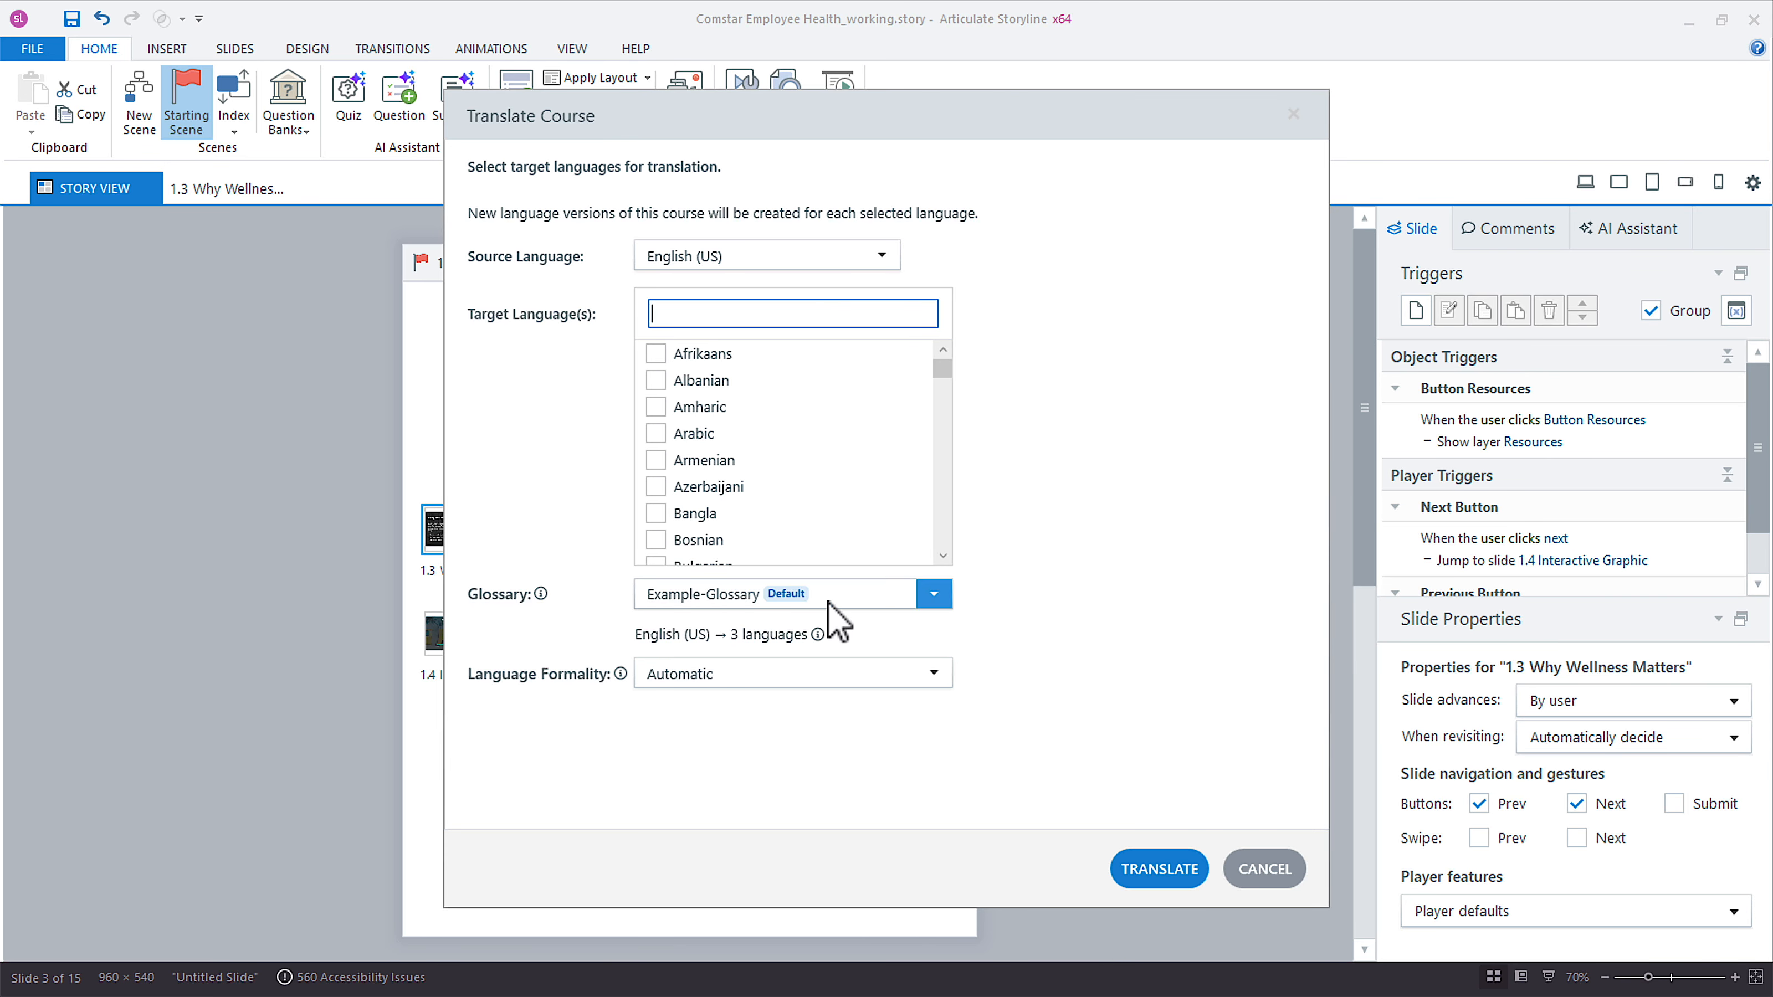
Set the translation glossary to Articulate Company.
click(929, 595)
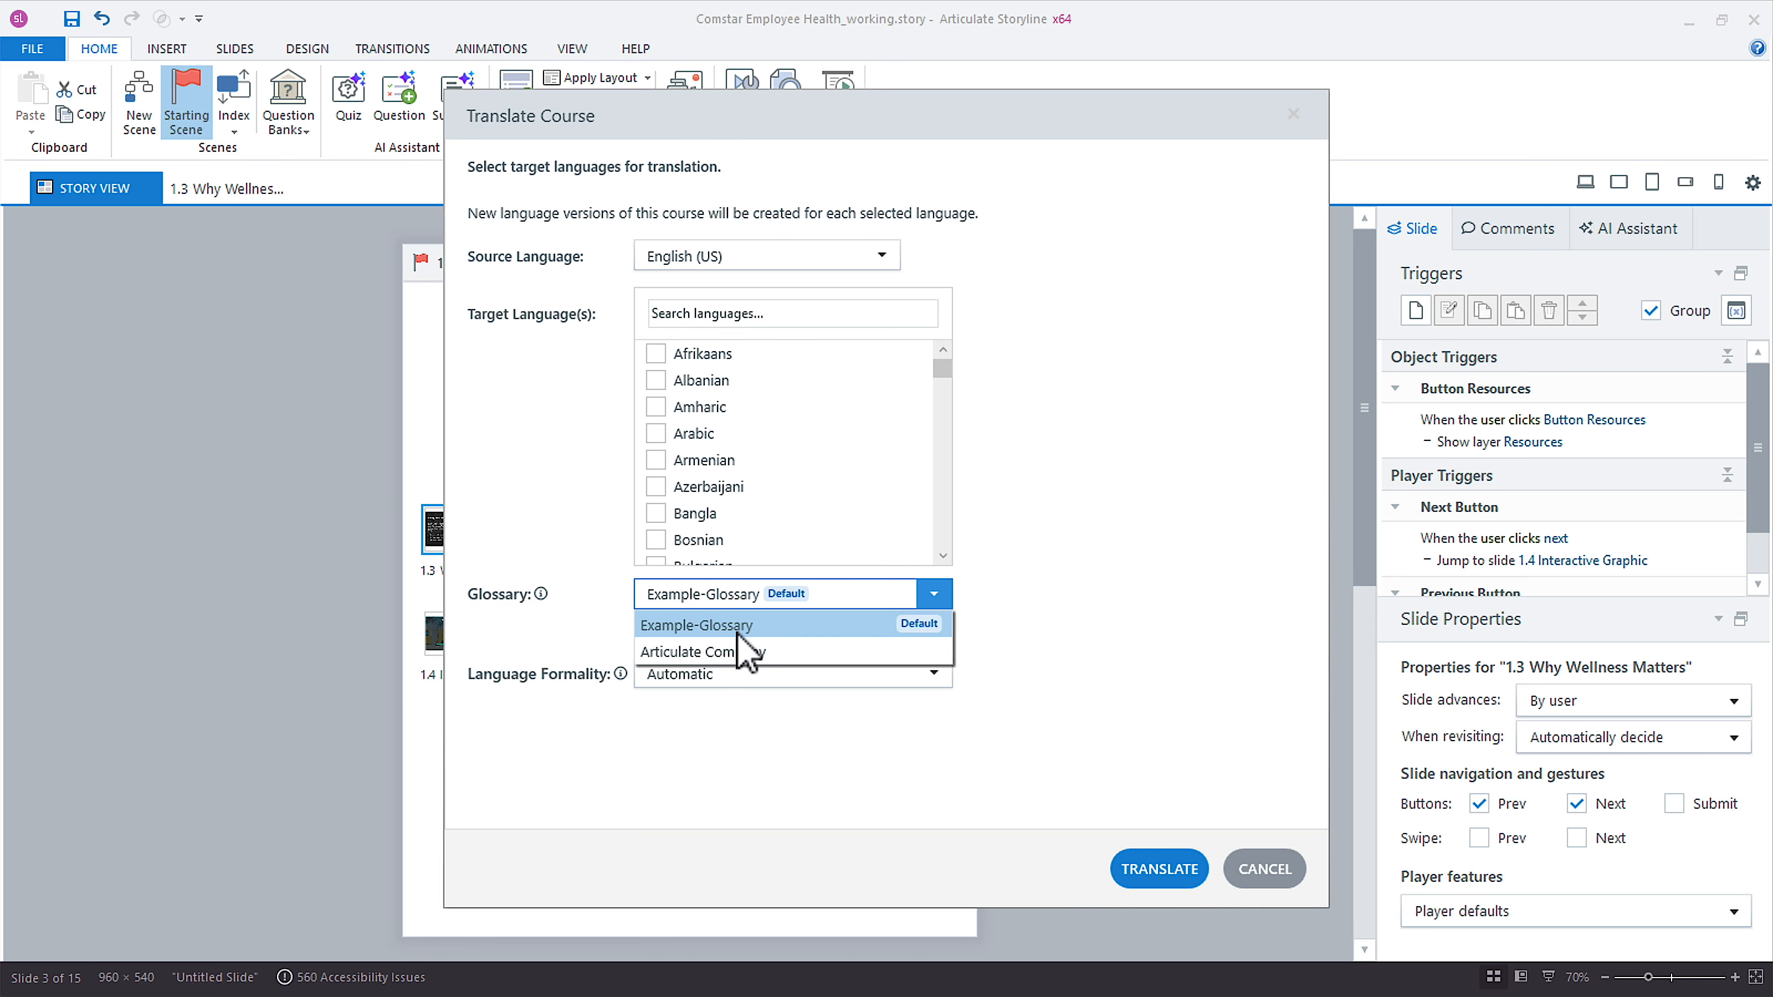
click(730, 649)
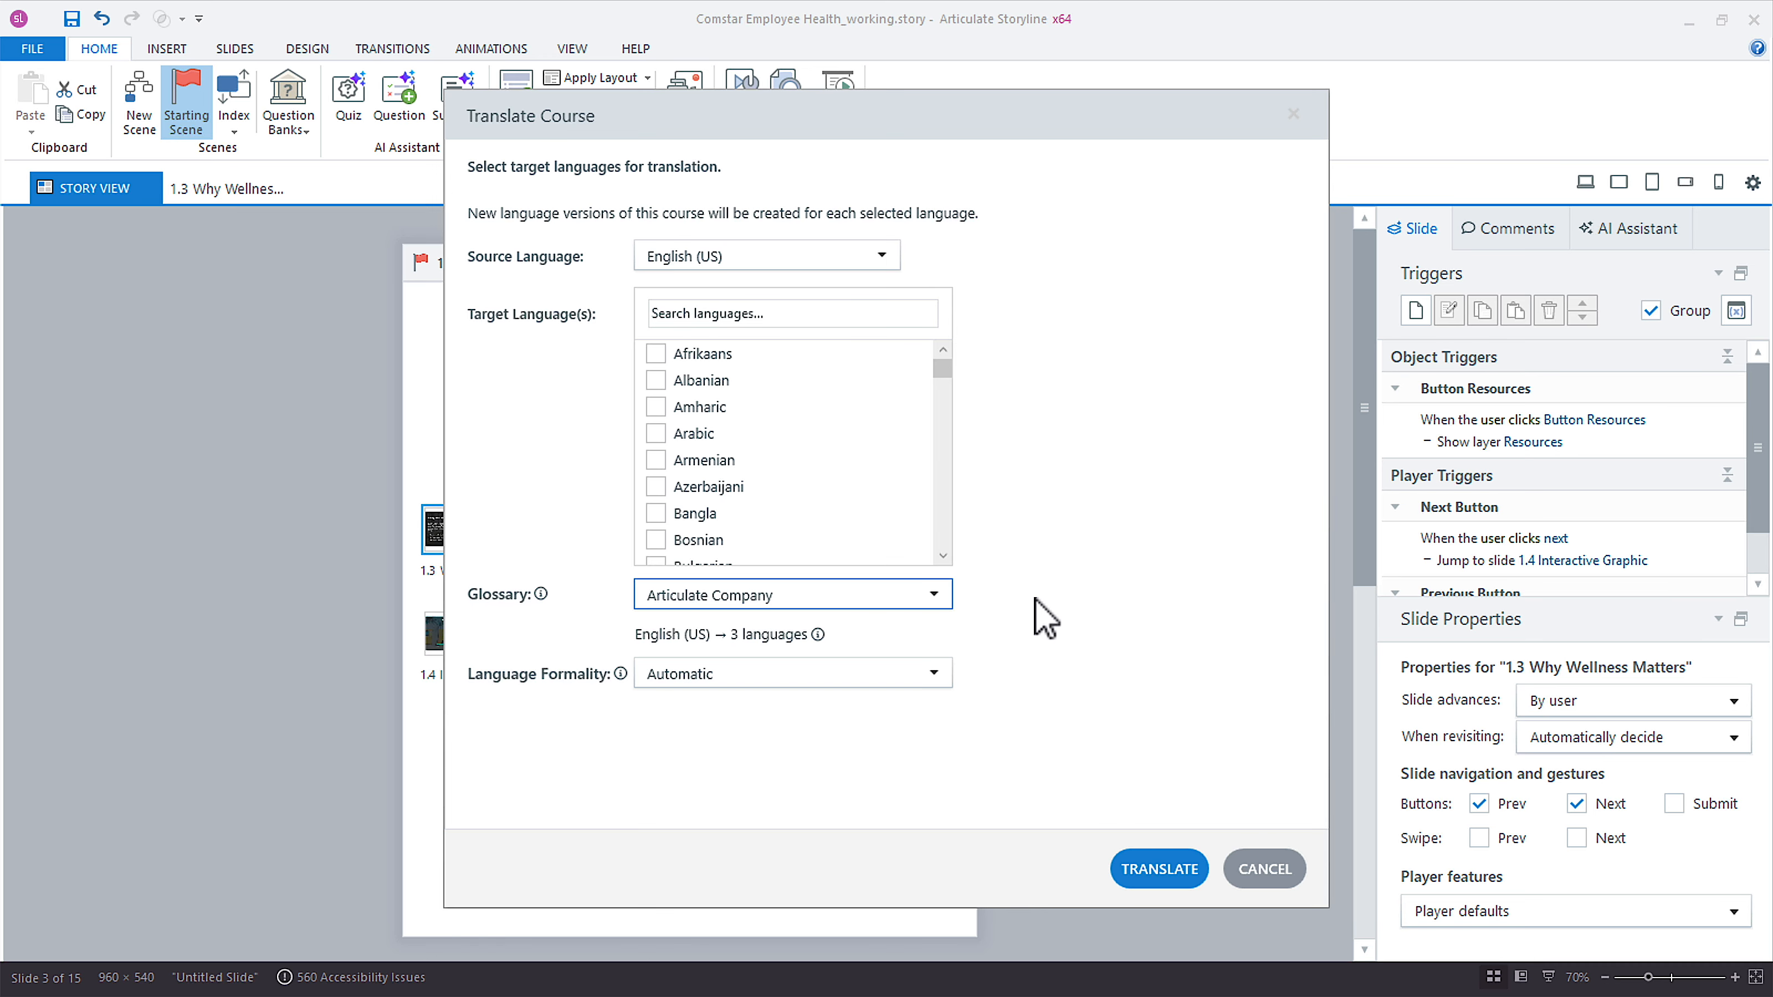
click(935, 595)
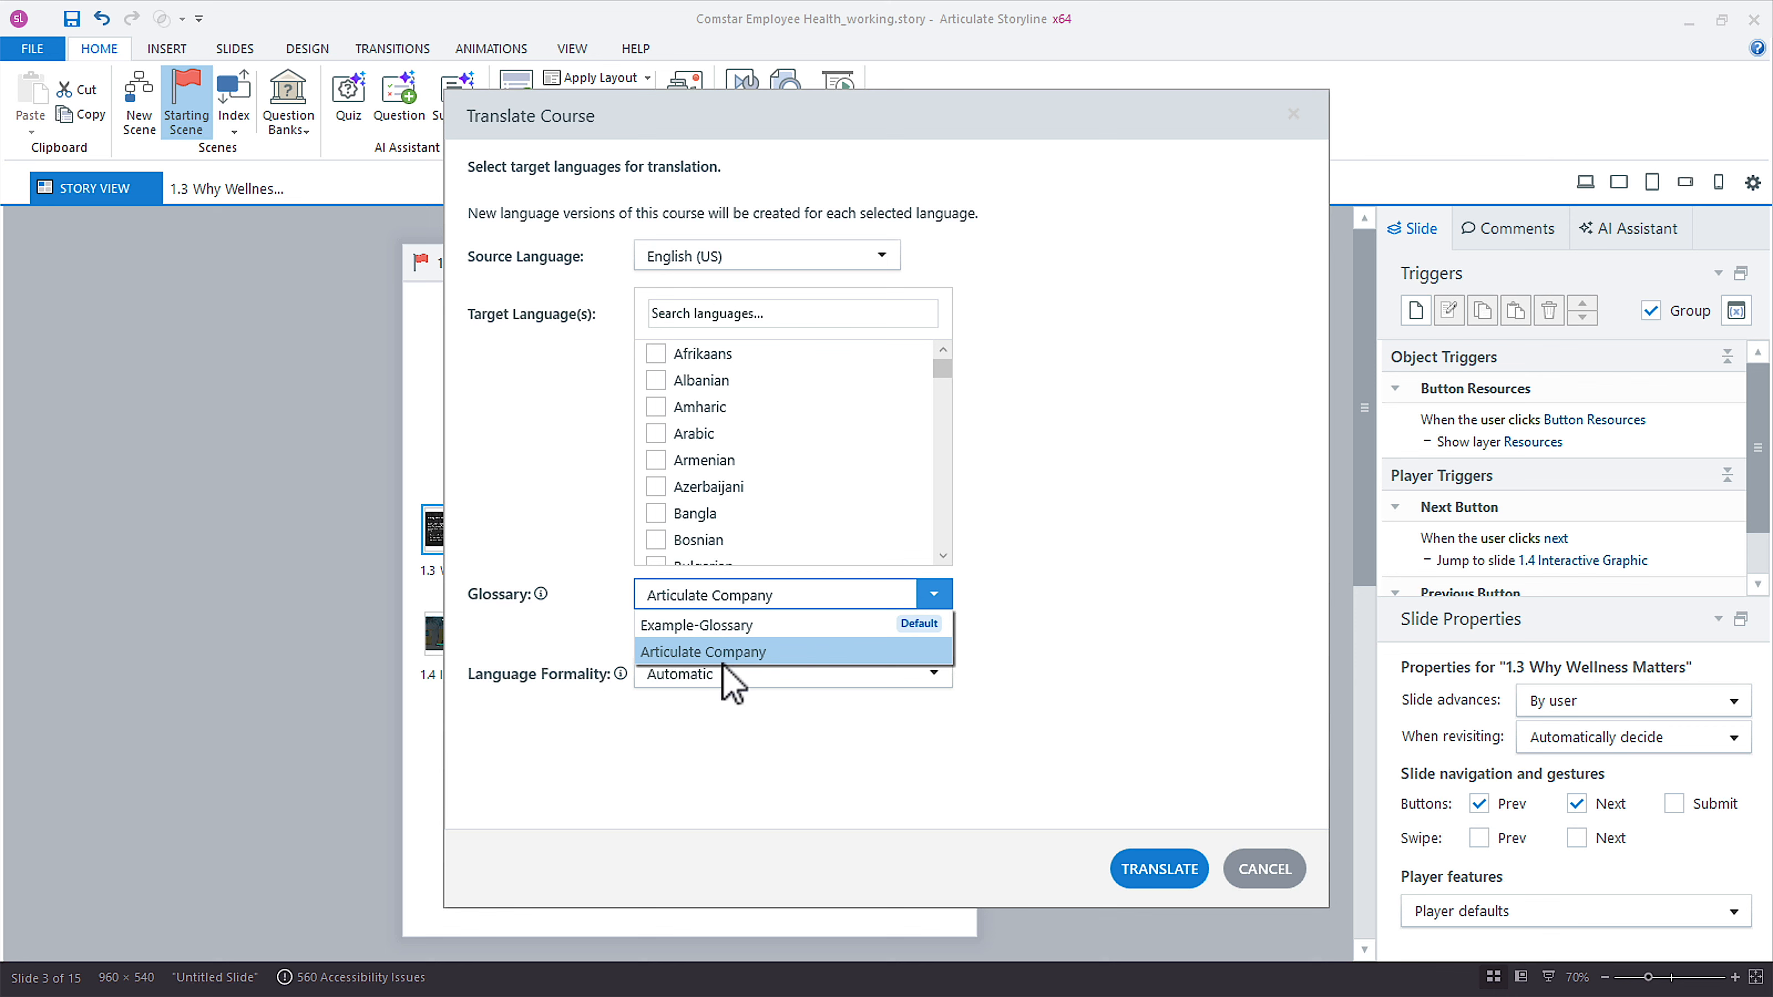
click(1078, 641)
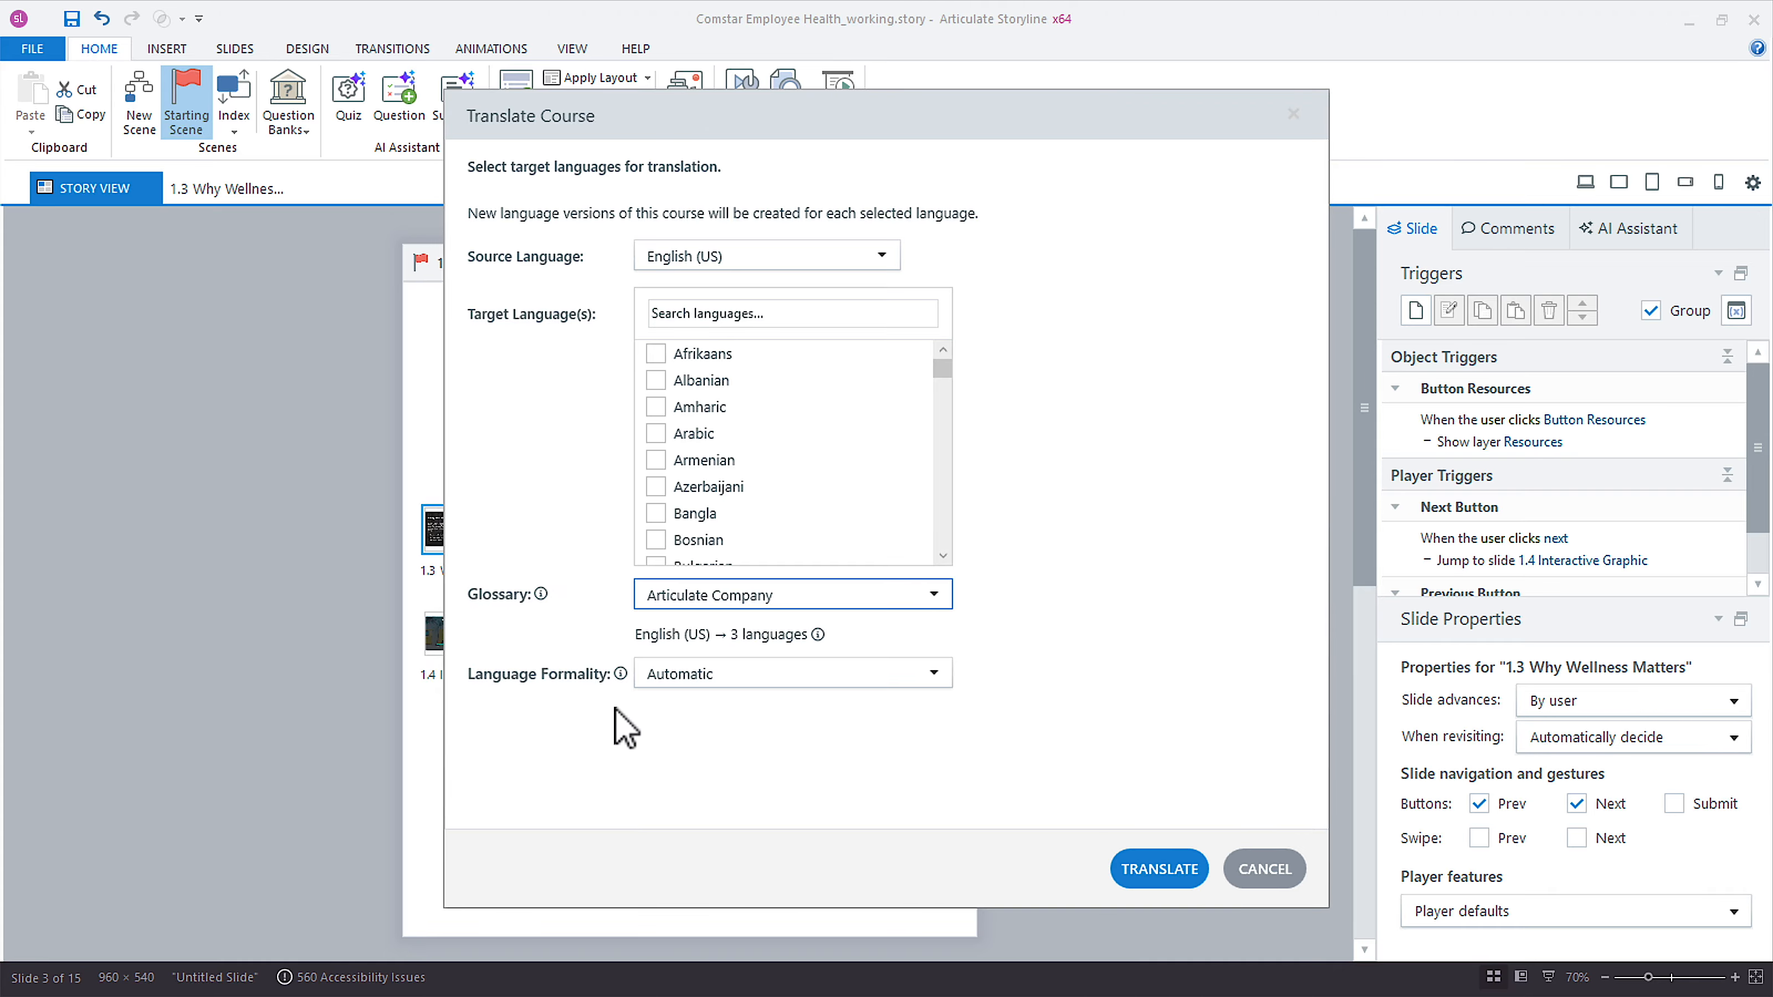
Read the language formality explanation and set the translation's formality to Formal.
mouse_move(621, 674)
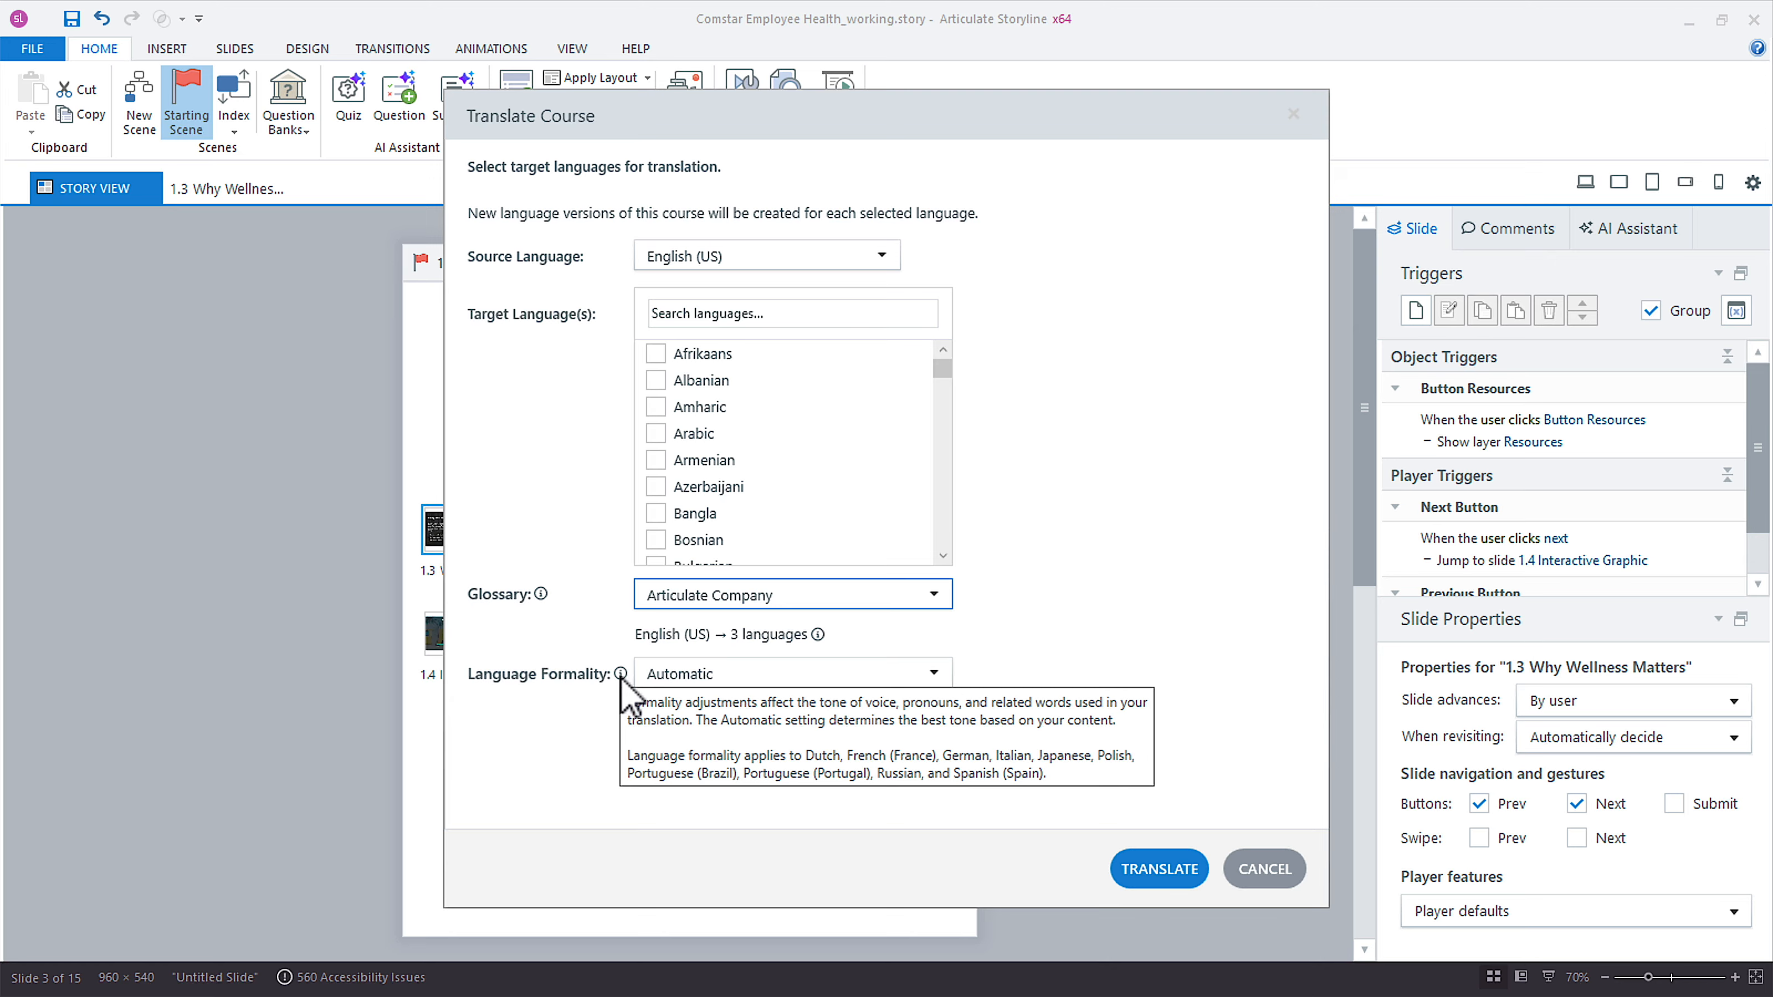
click(752, 675)
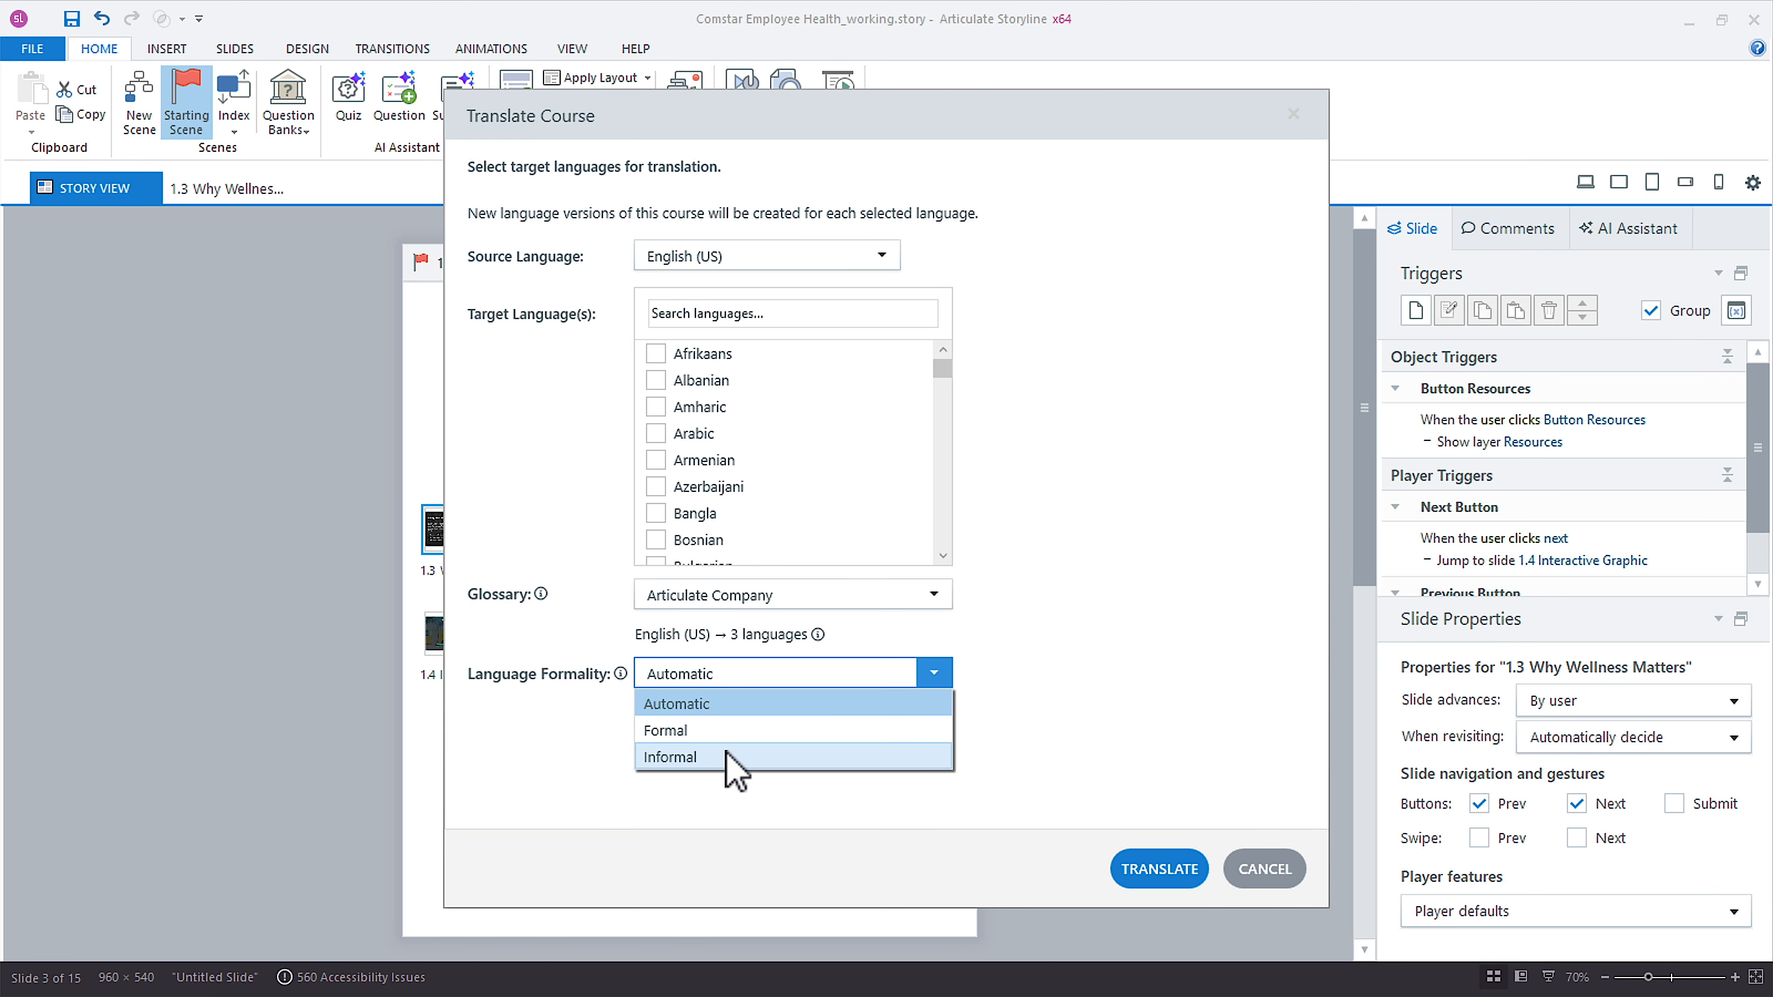
click(747, 676)
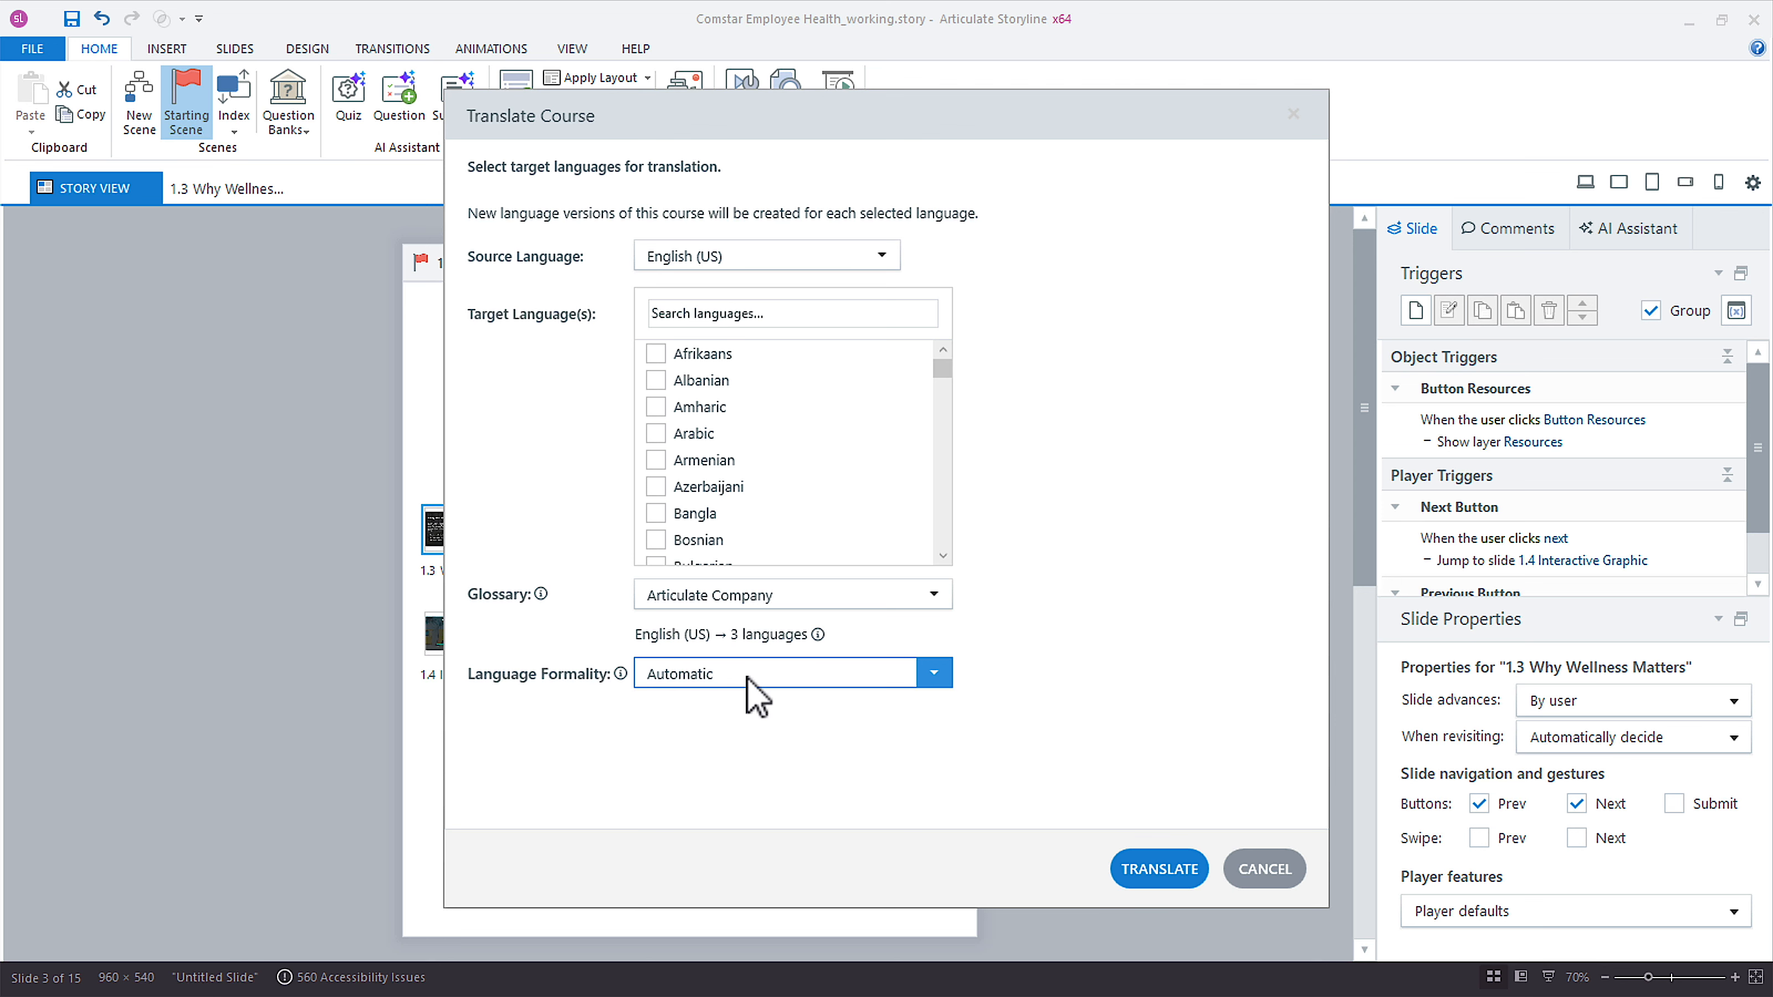
click(747, 681)
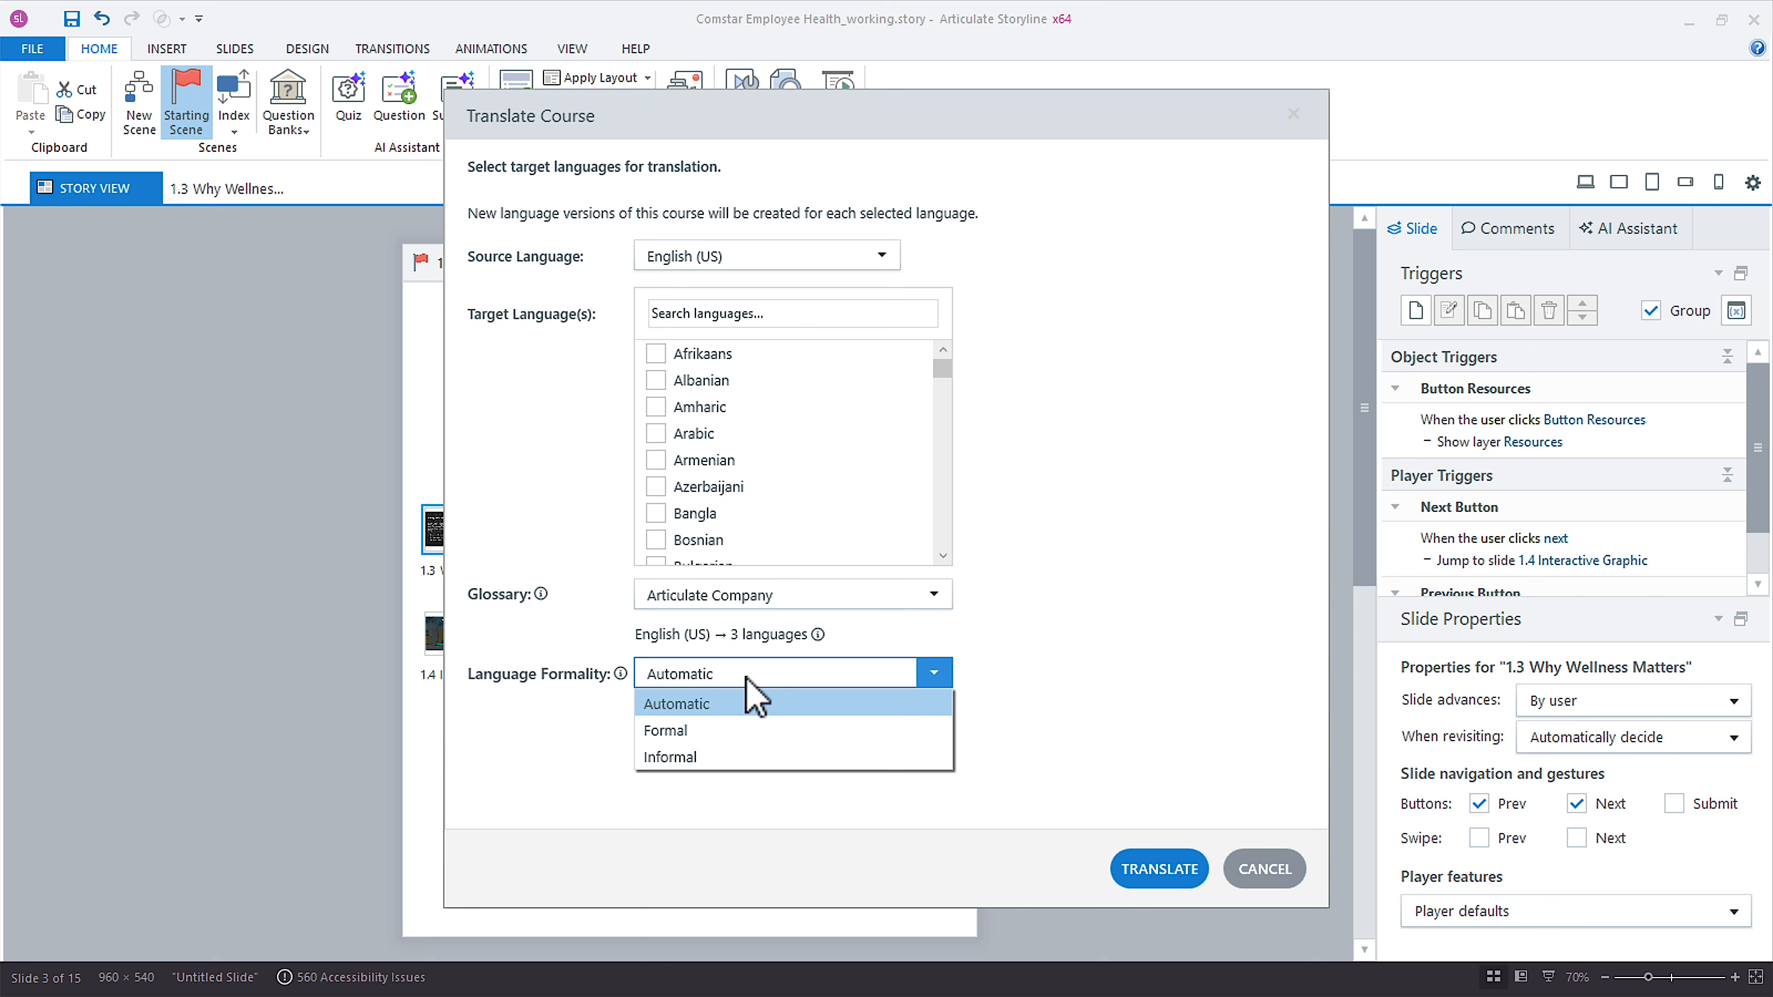
click(737, 735)
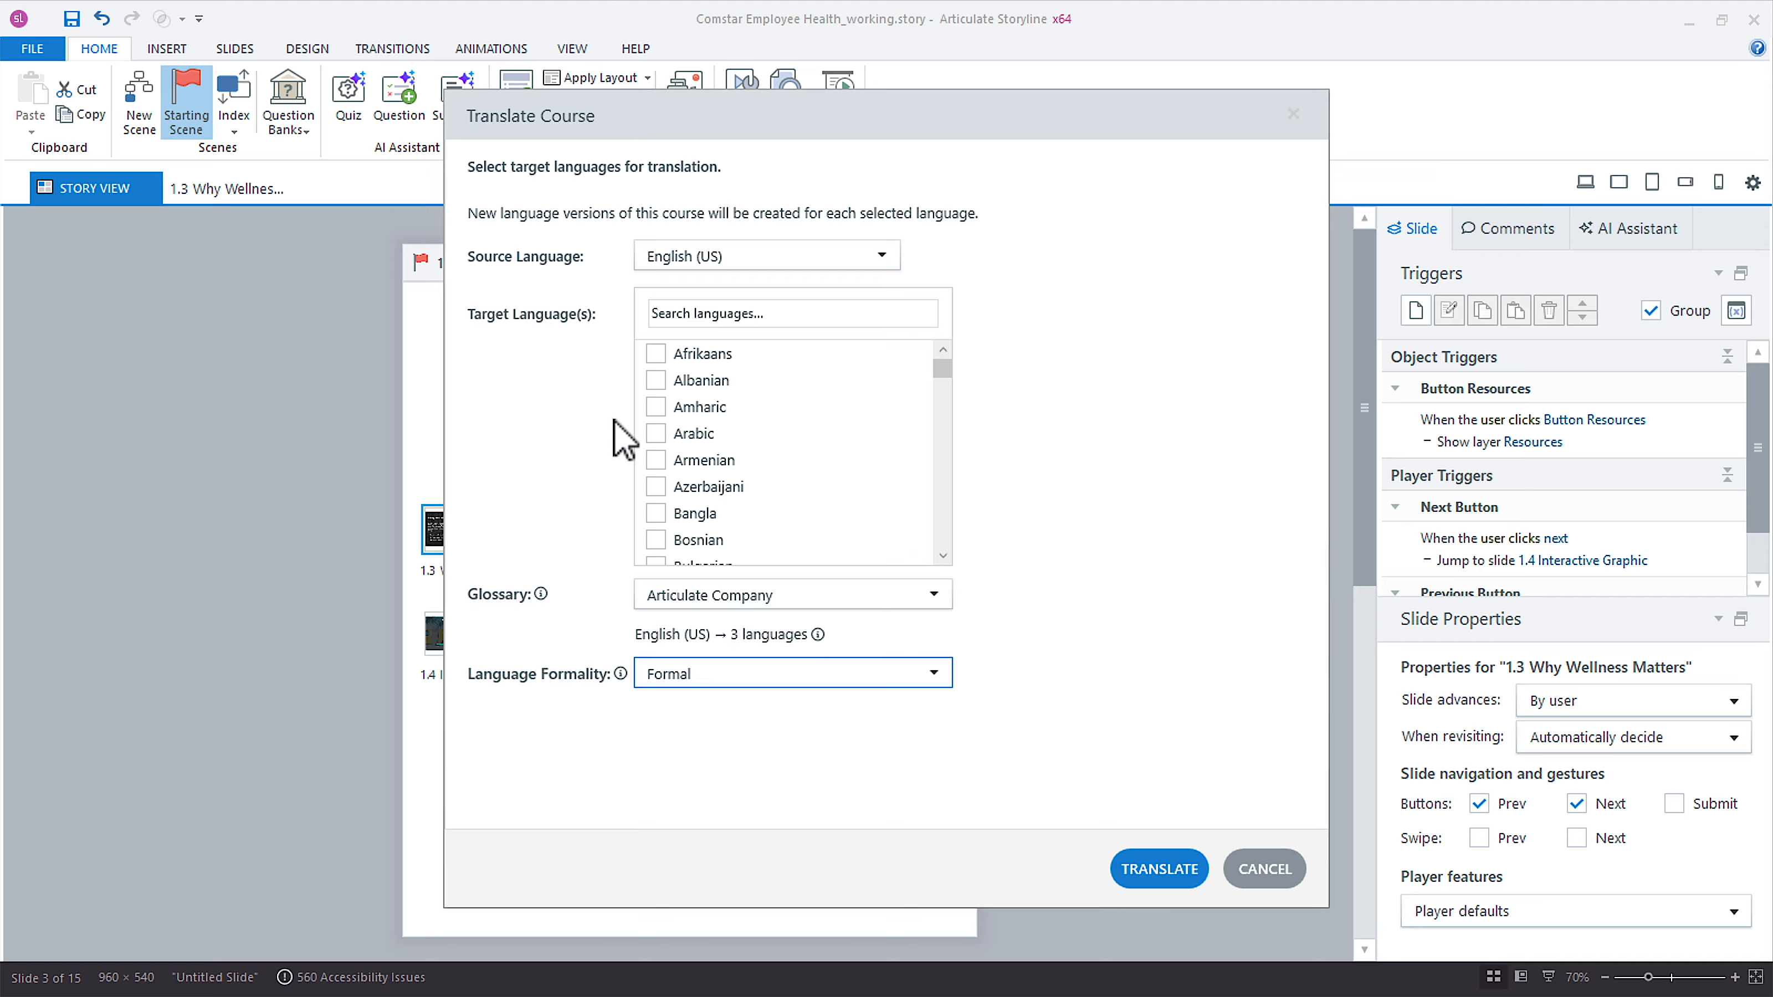
Set the language formality back to Automatic and translate the course.
click(694, 684)
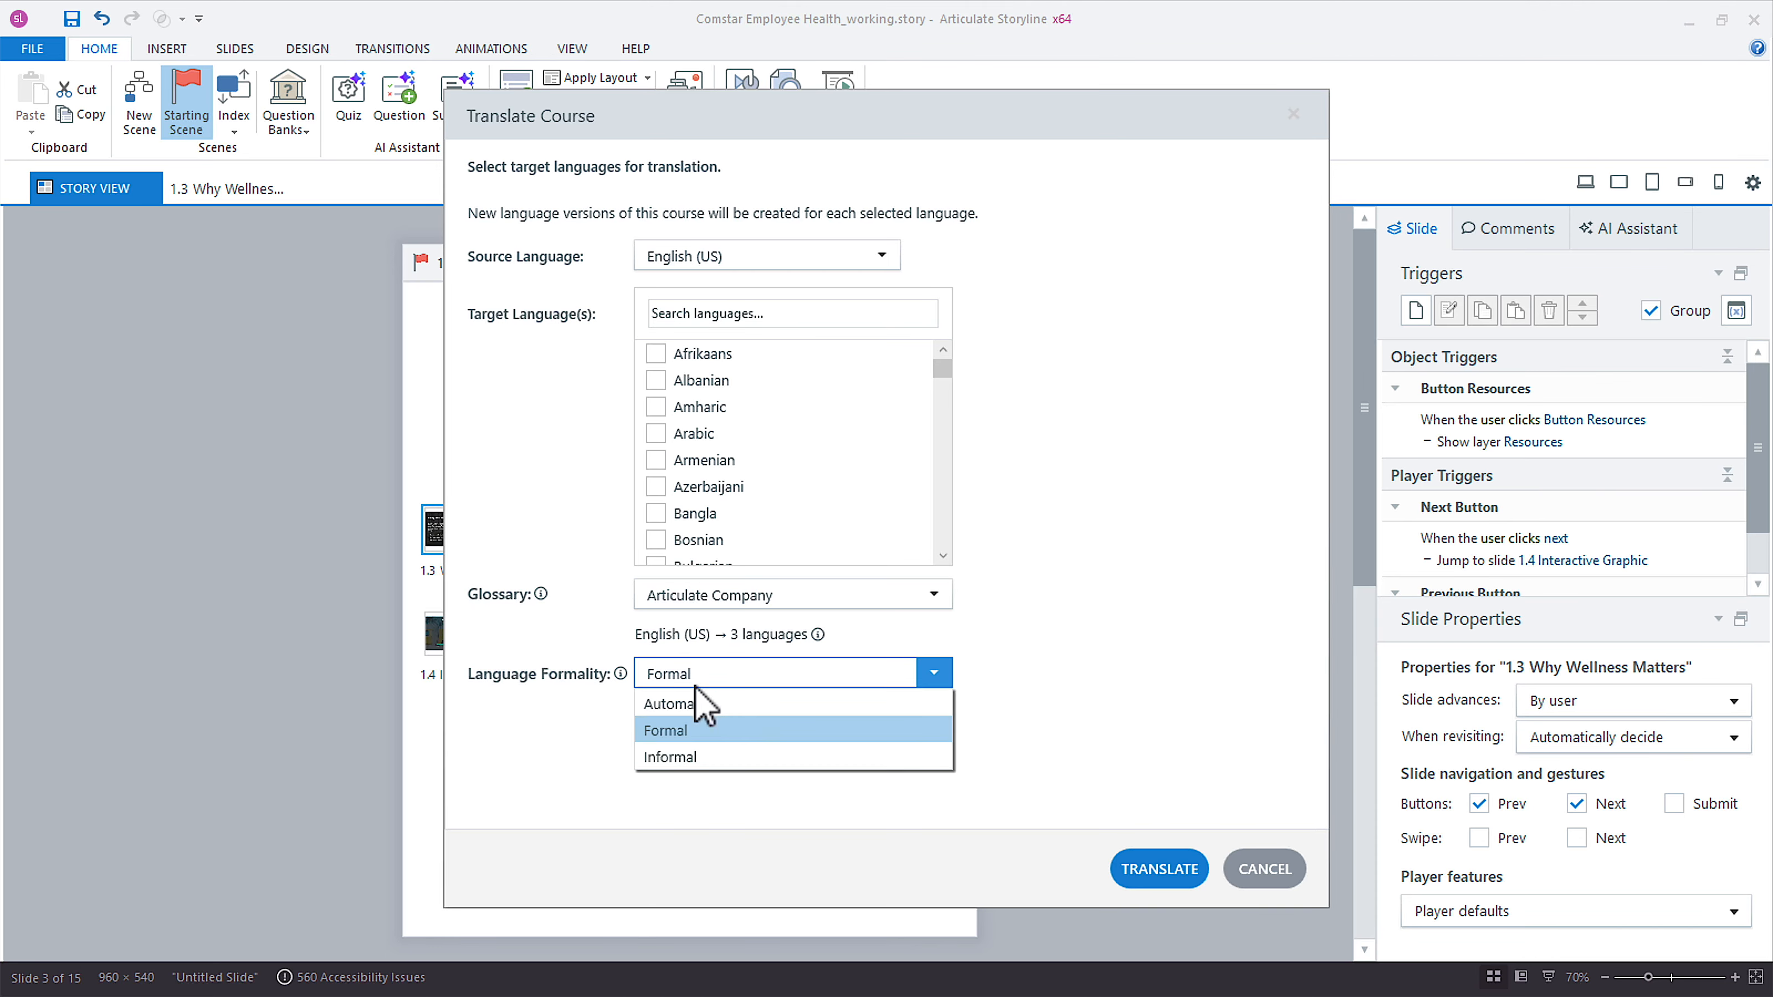
click(699, 704)
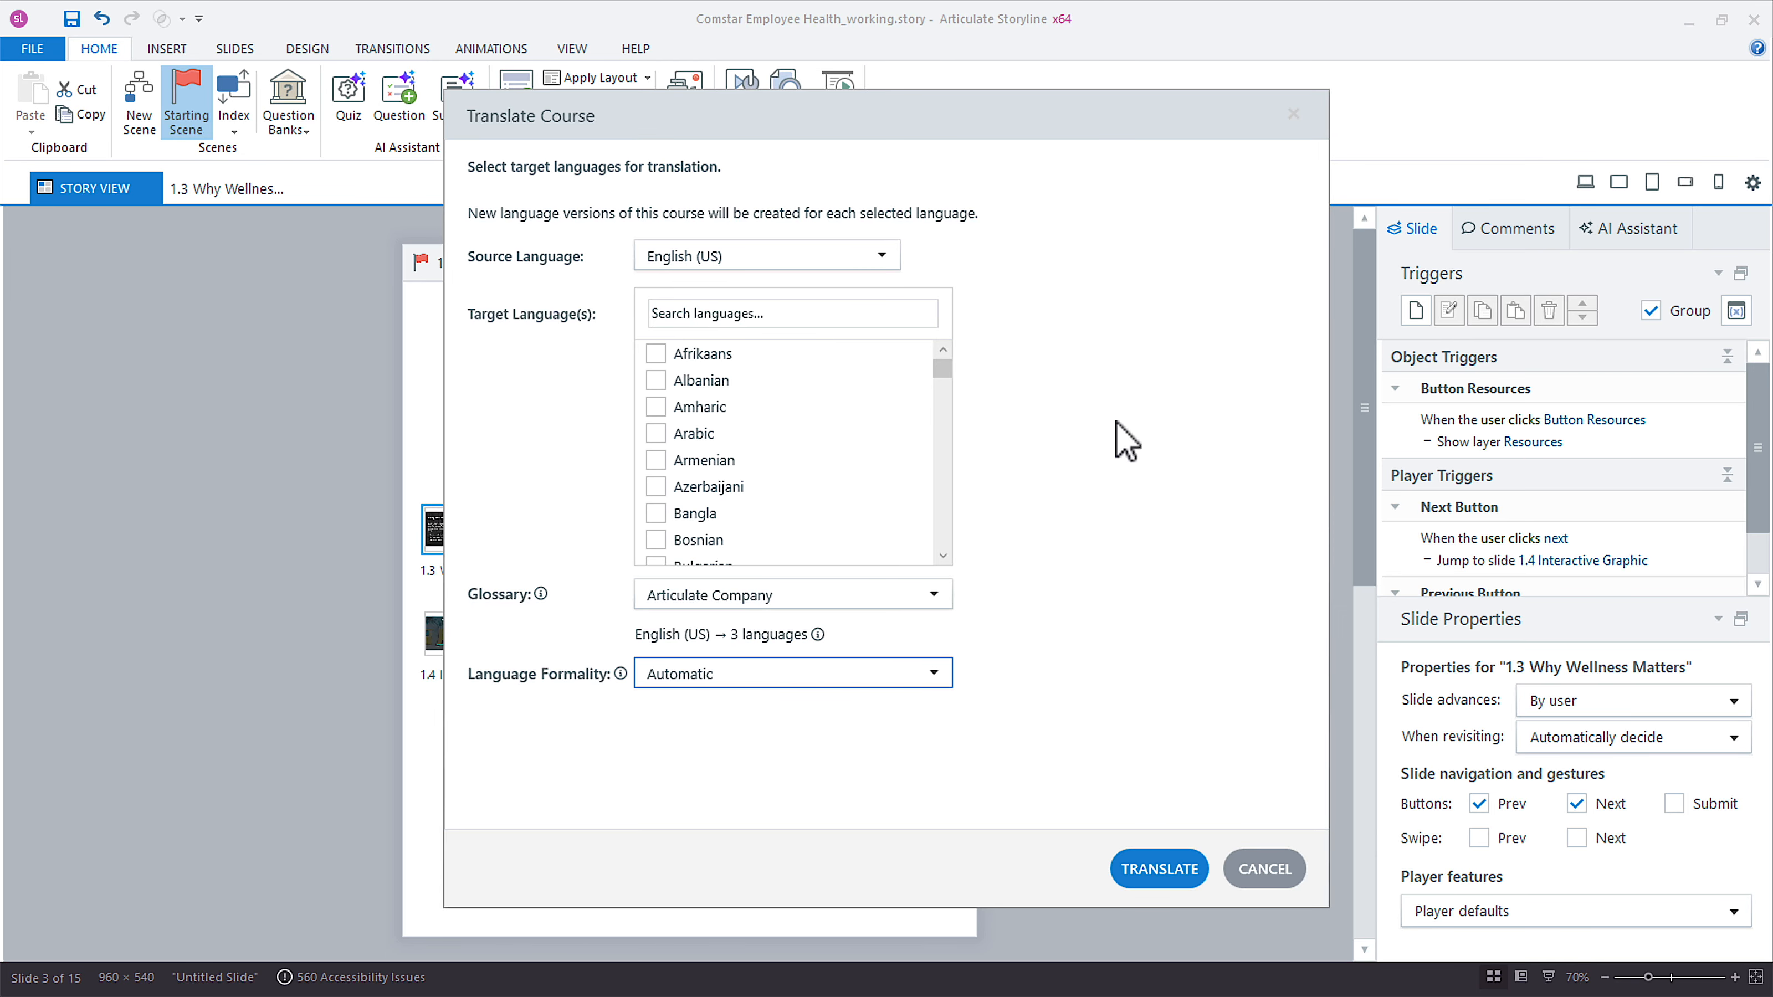
click(1160, 869)
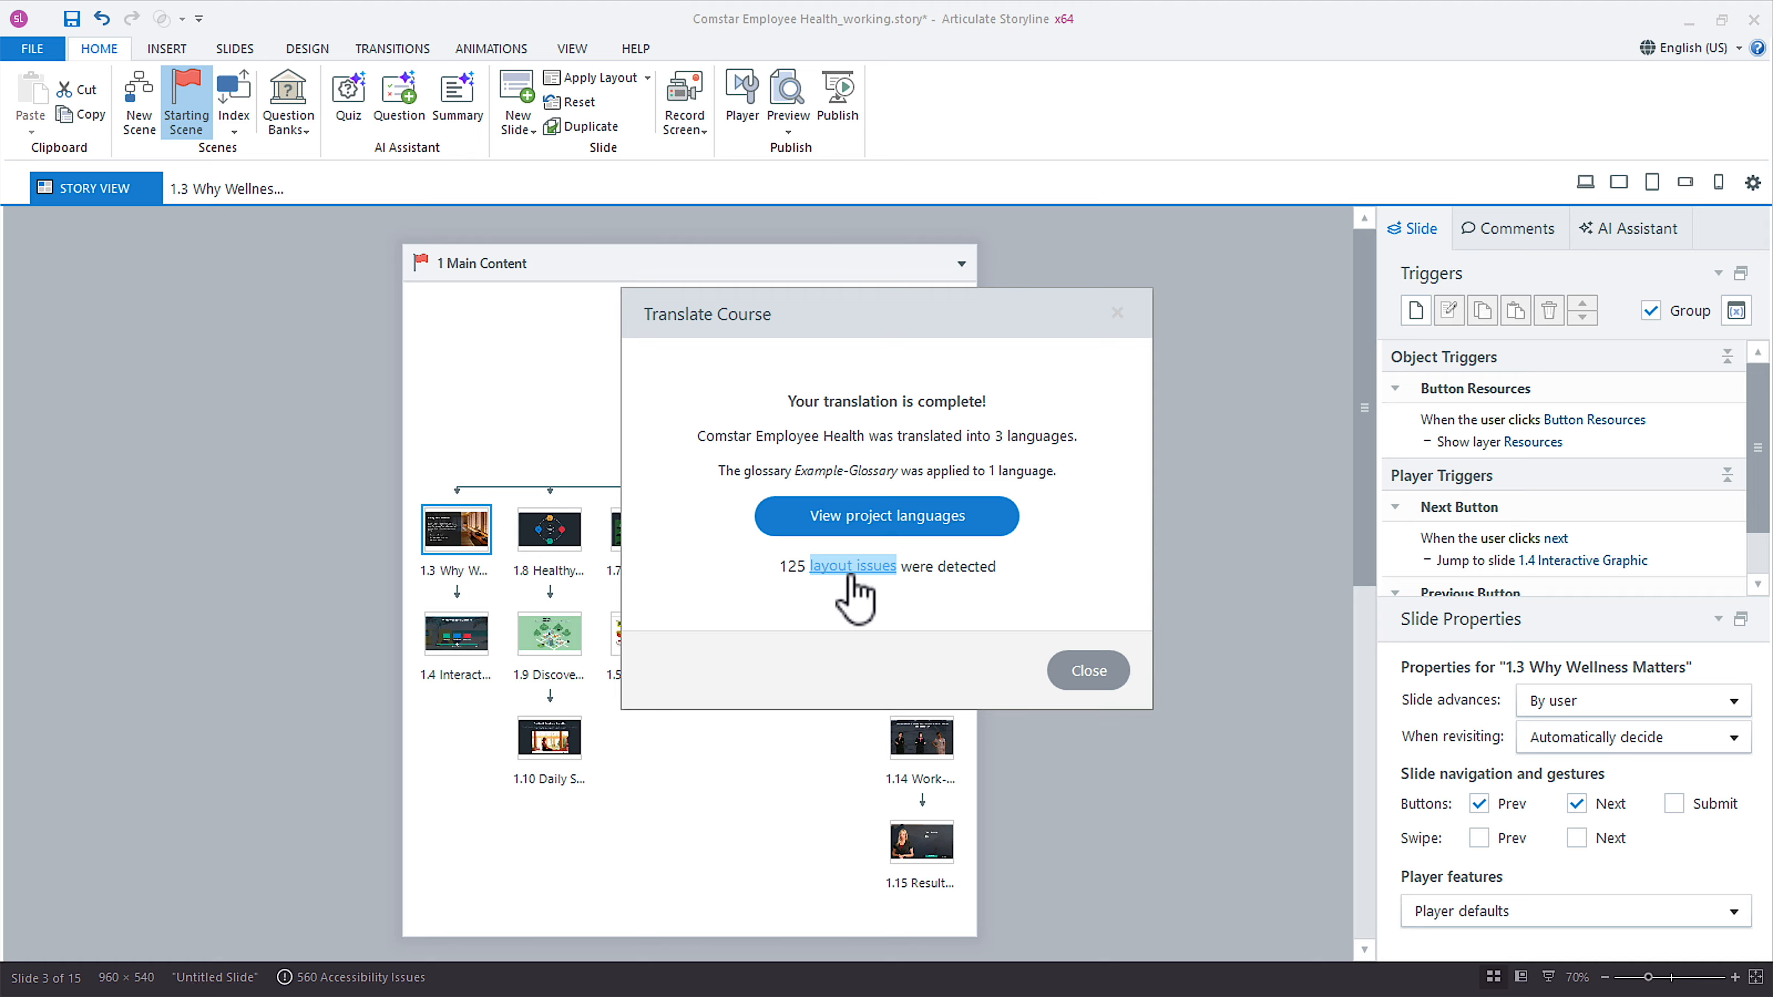
Open the list of detected layout issues, enlarge its window and move it clear of the scene overview.
click(856, 568)
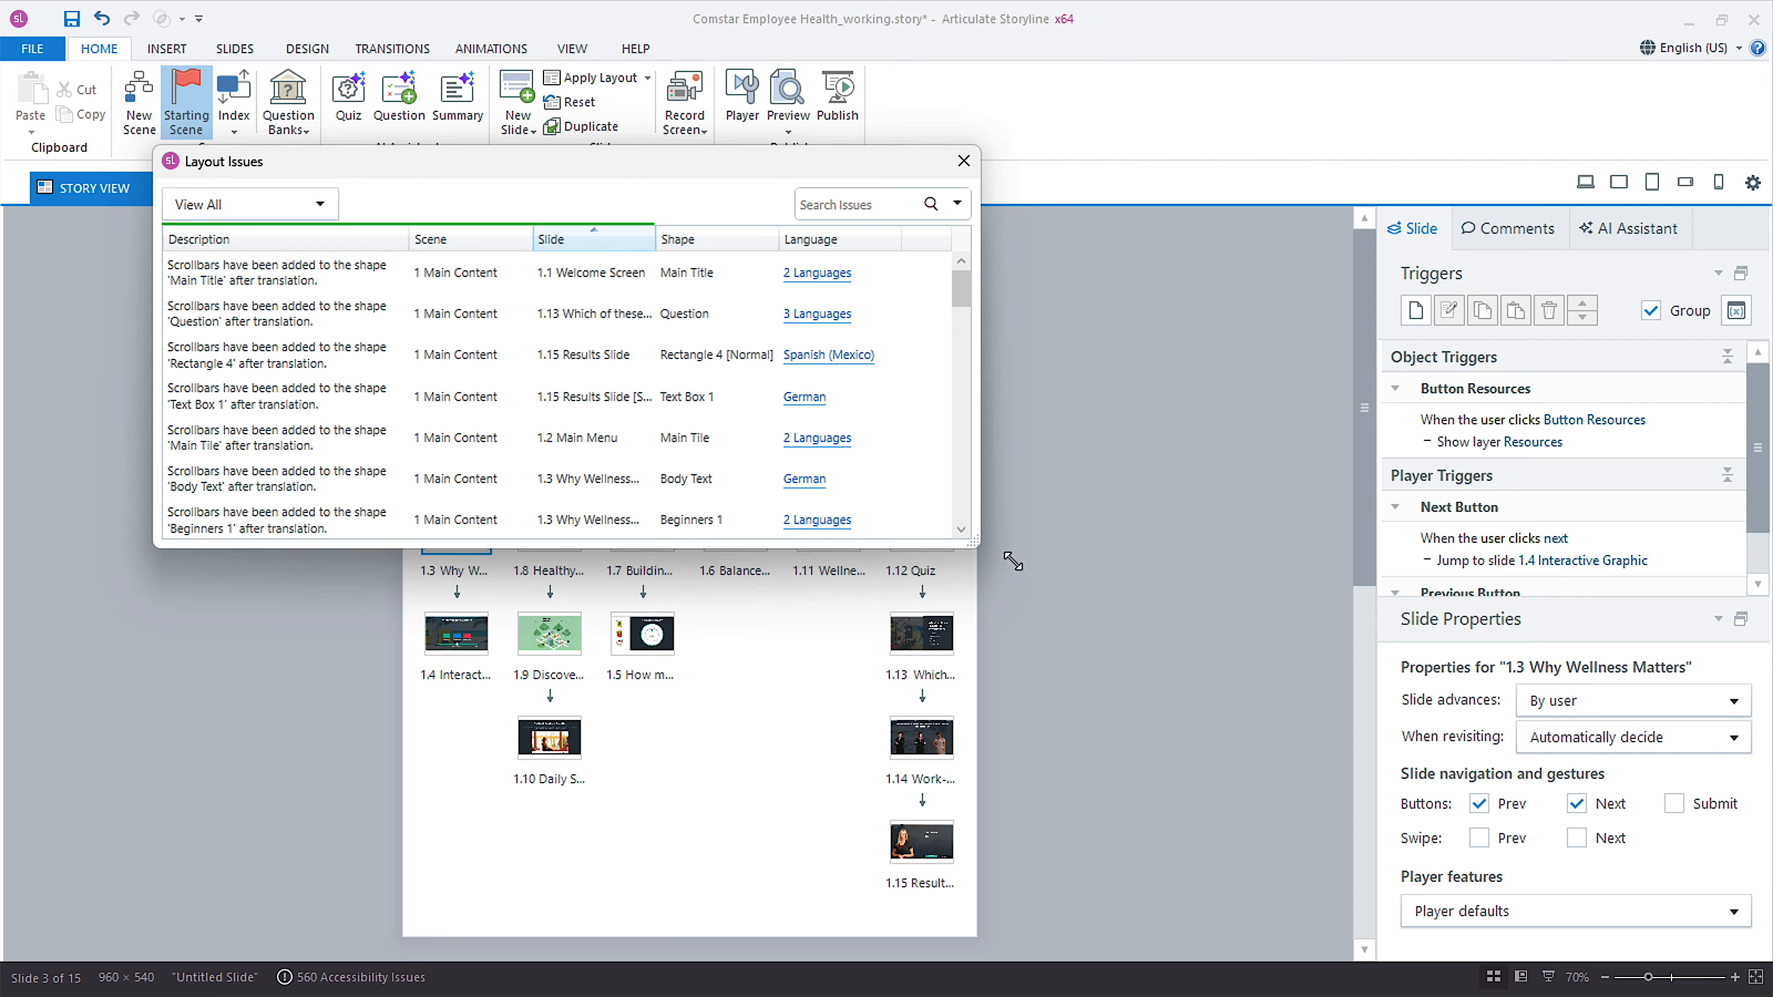
drag(968, 556, 1175, 747)
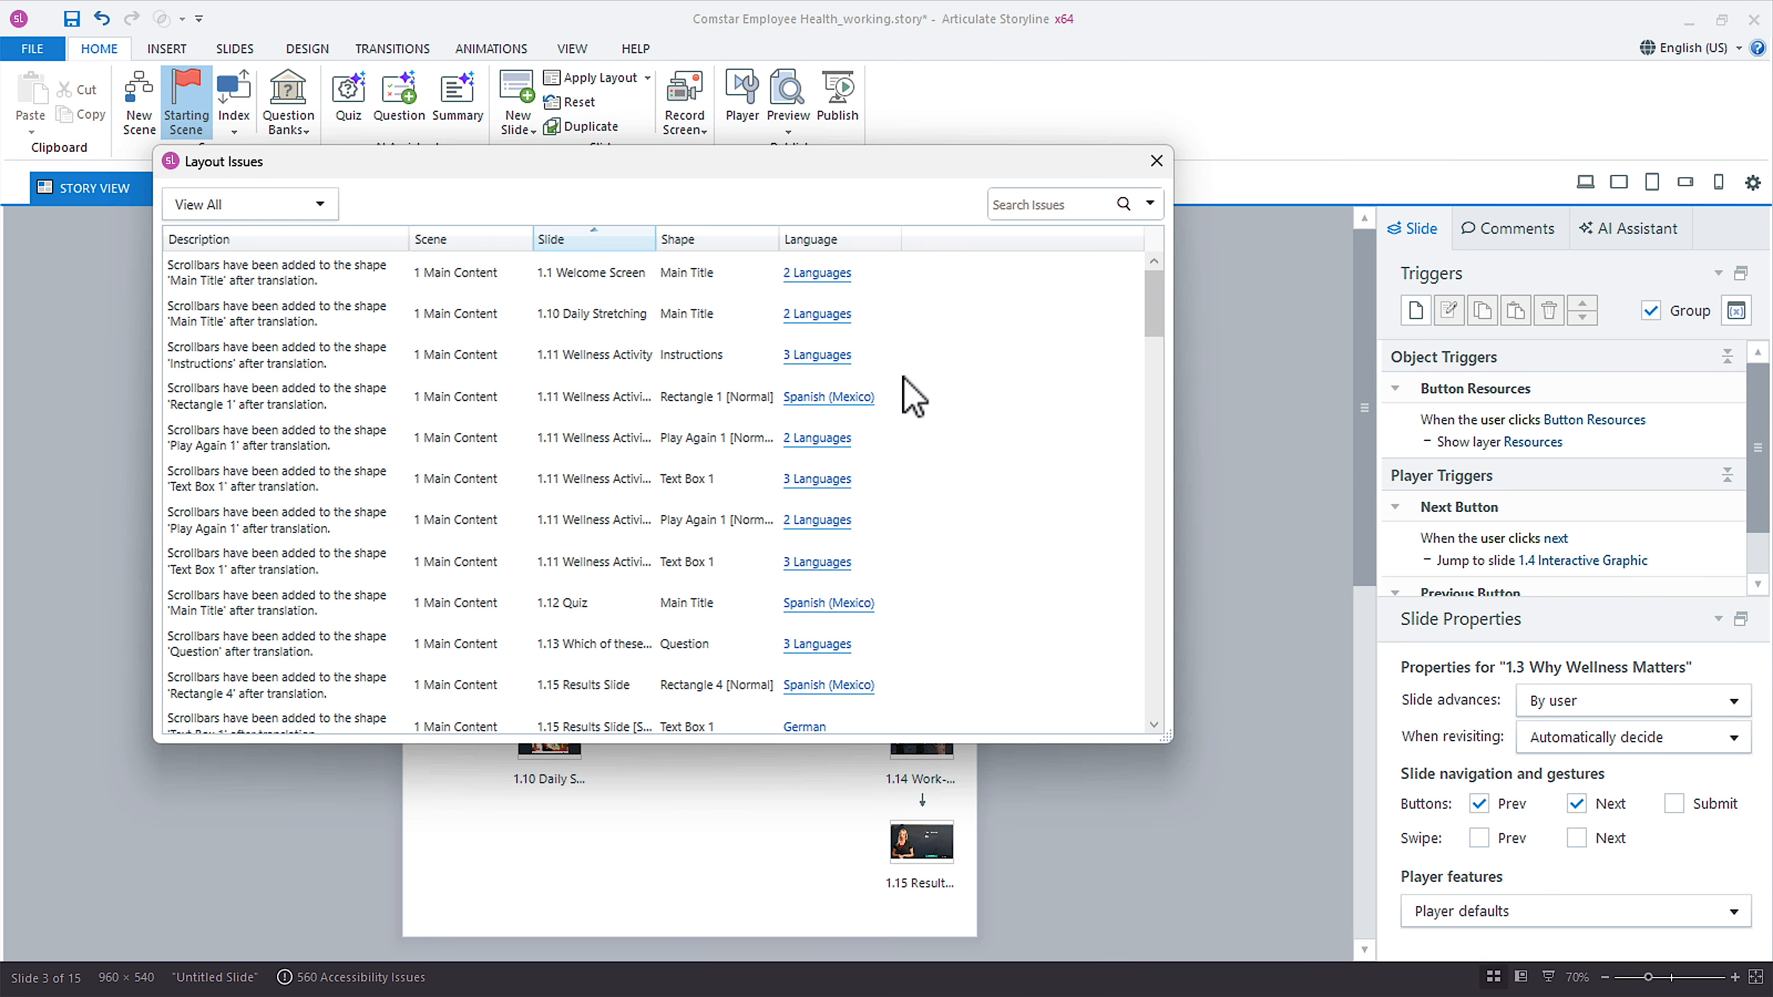
drag(451, 173, 1009, 174)
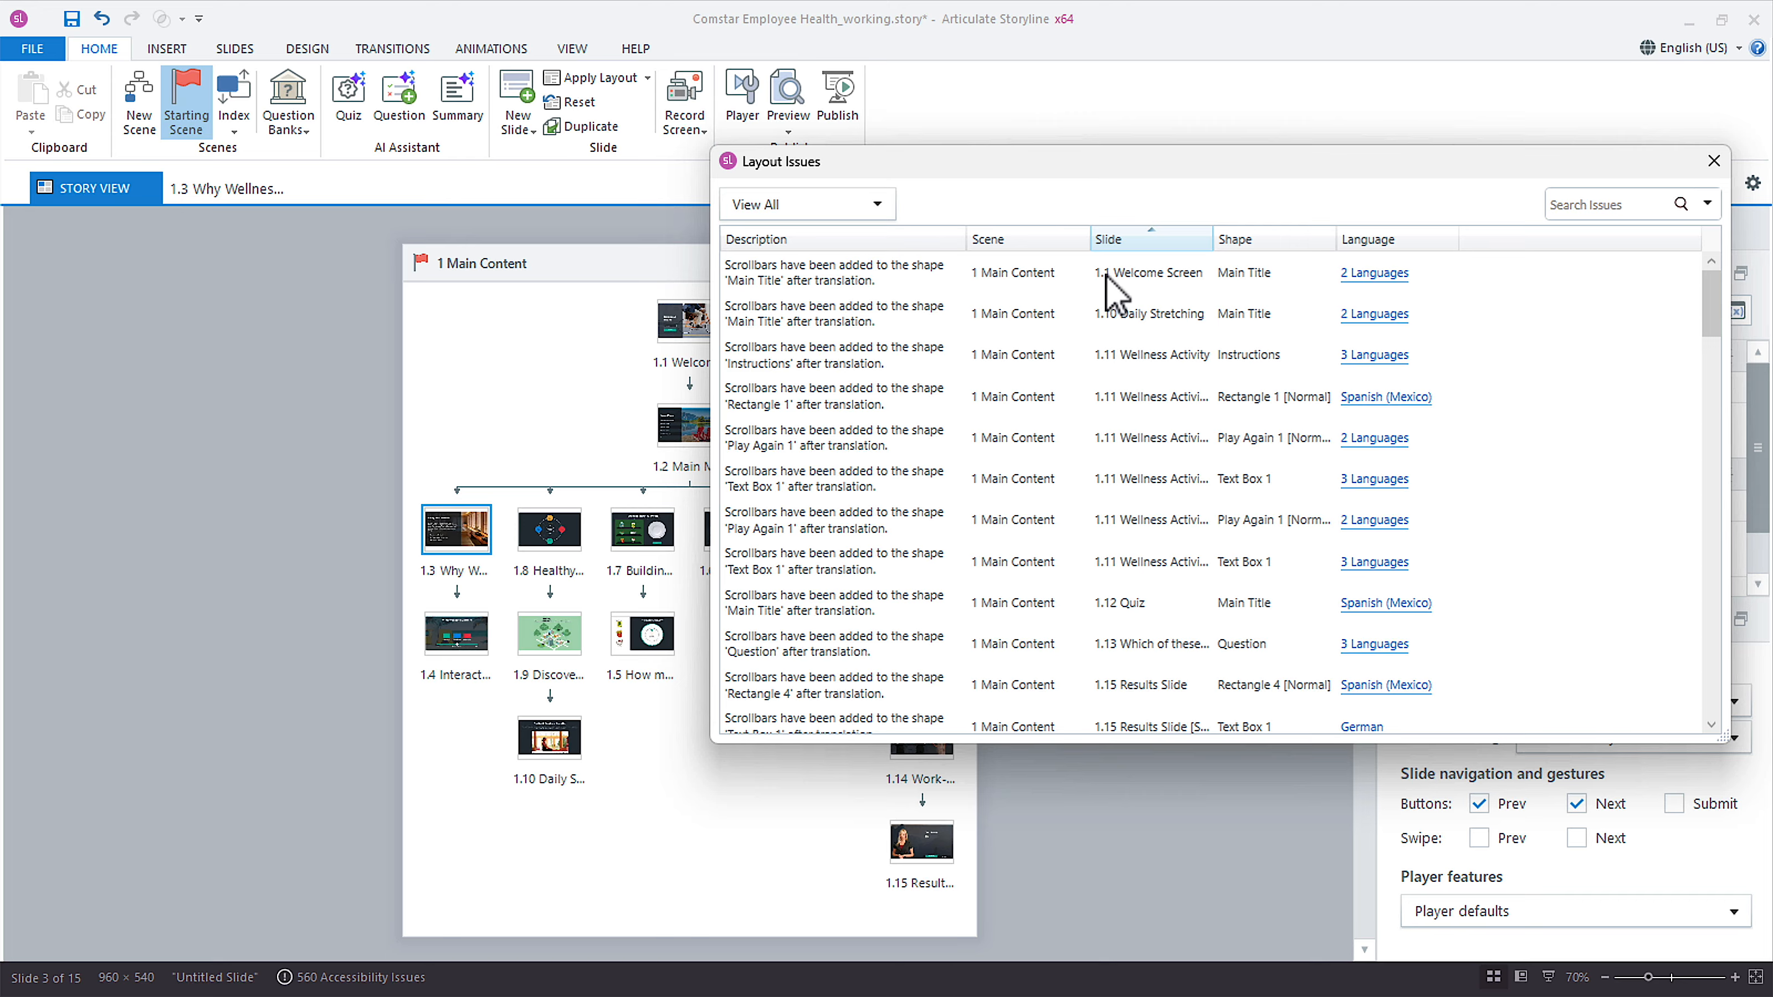
Open the German version of the Main Title issue on slide 1.1 Welcome Screen and move the issues window off the slide.
click(1393, 279)
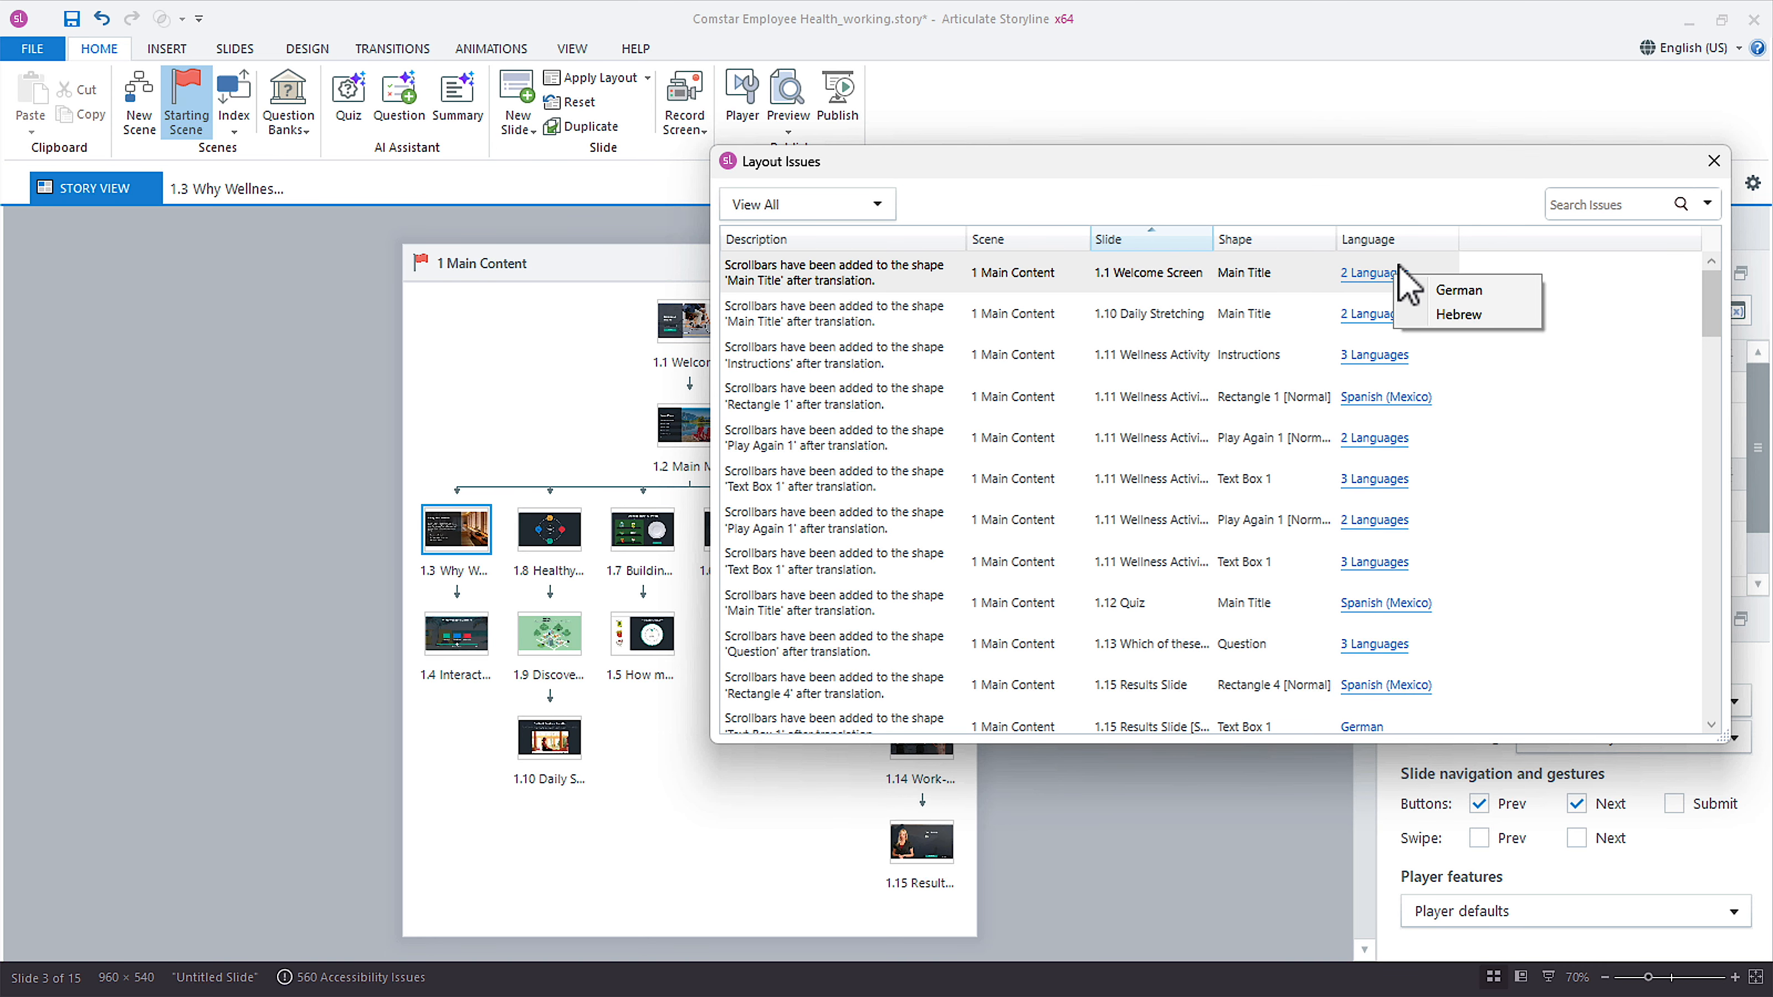
click(1489, 293)
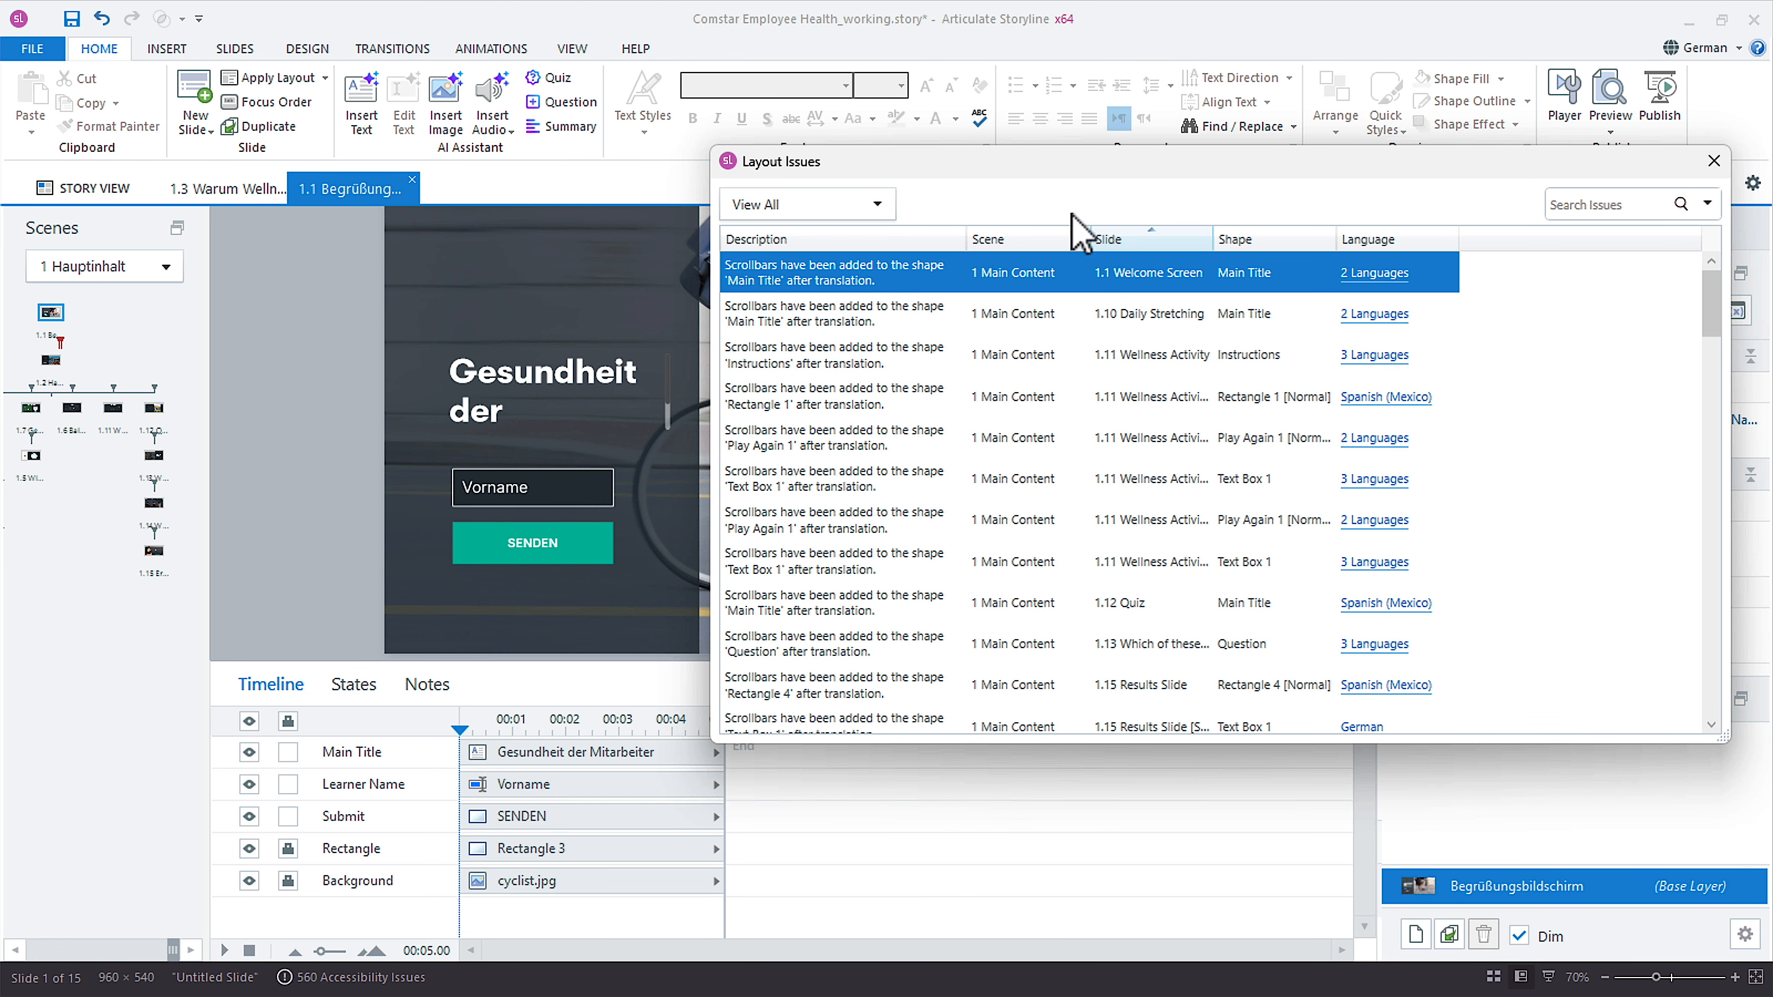
drag(763, 164, 1422, 251)
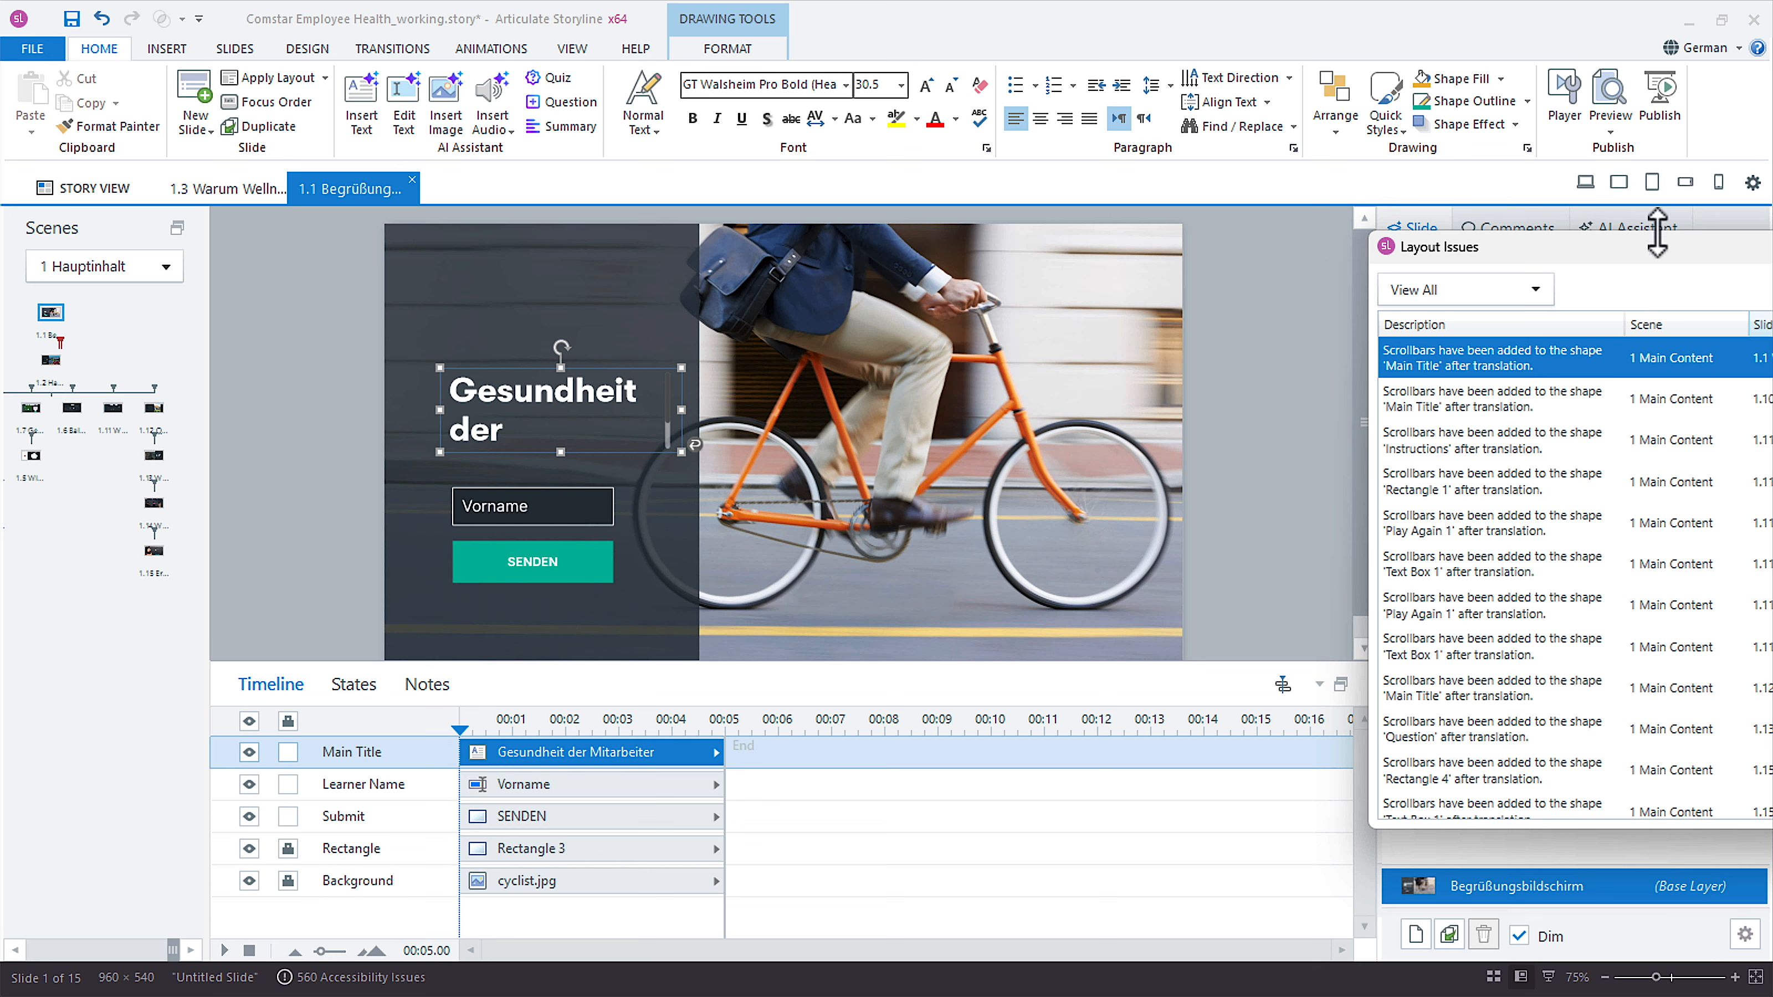
View the welcome slide in Hebrew and in Spanish (Mexico) to compare the translated titles.
click(1721, 45)
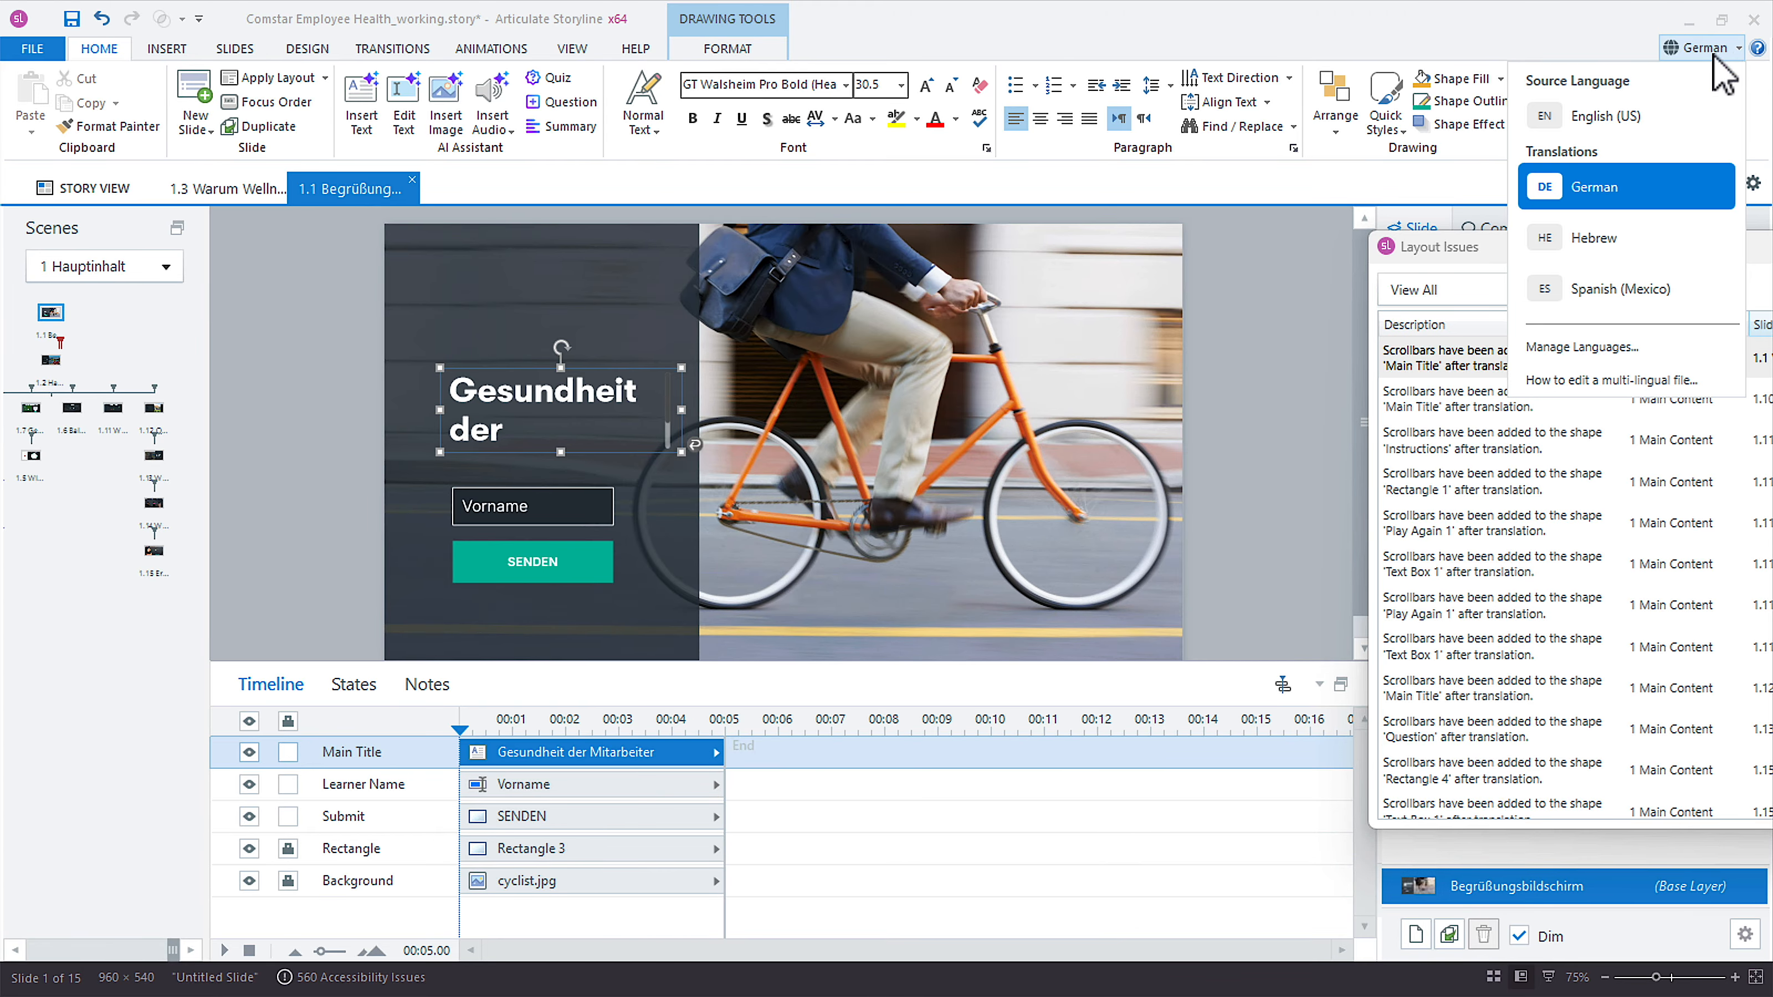
click(1654, 241)
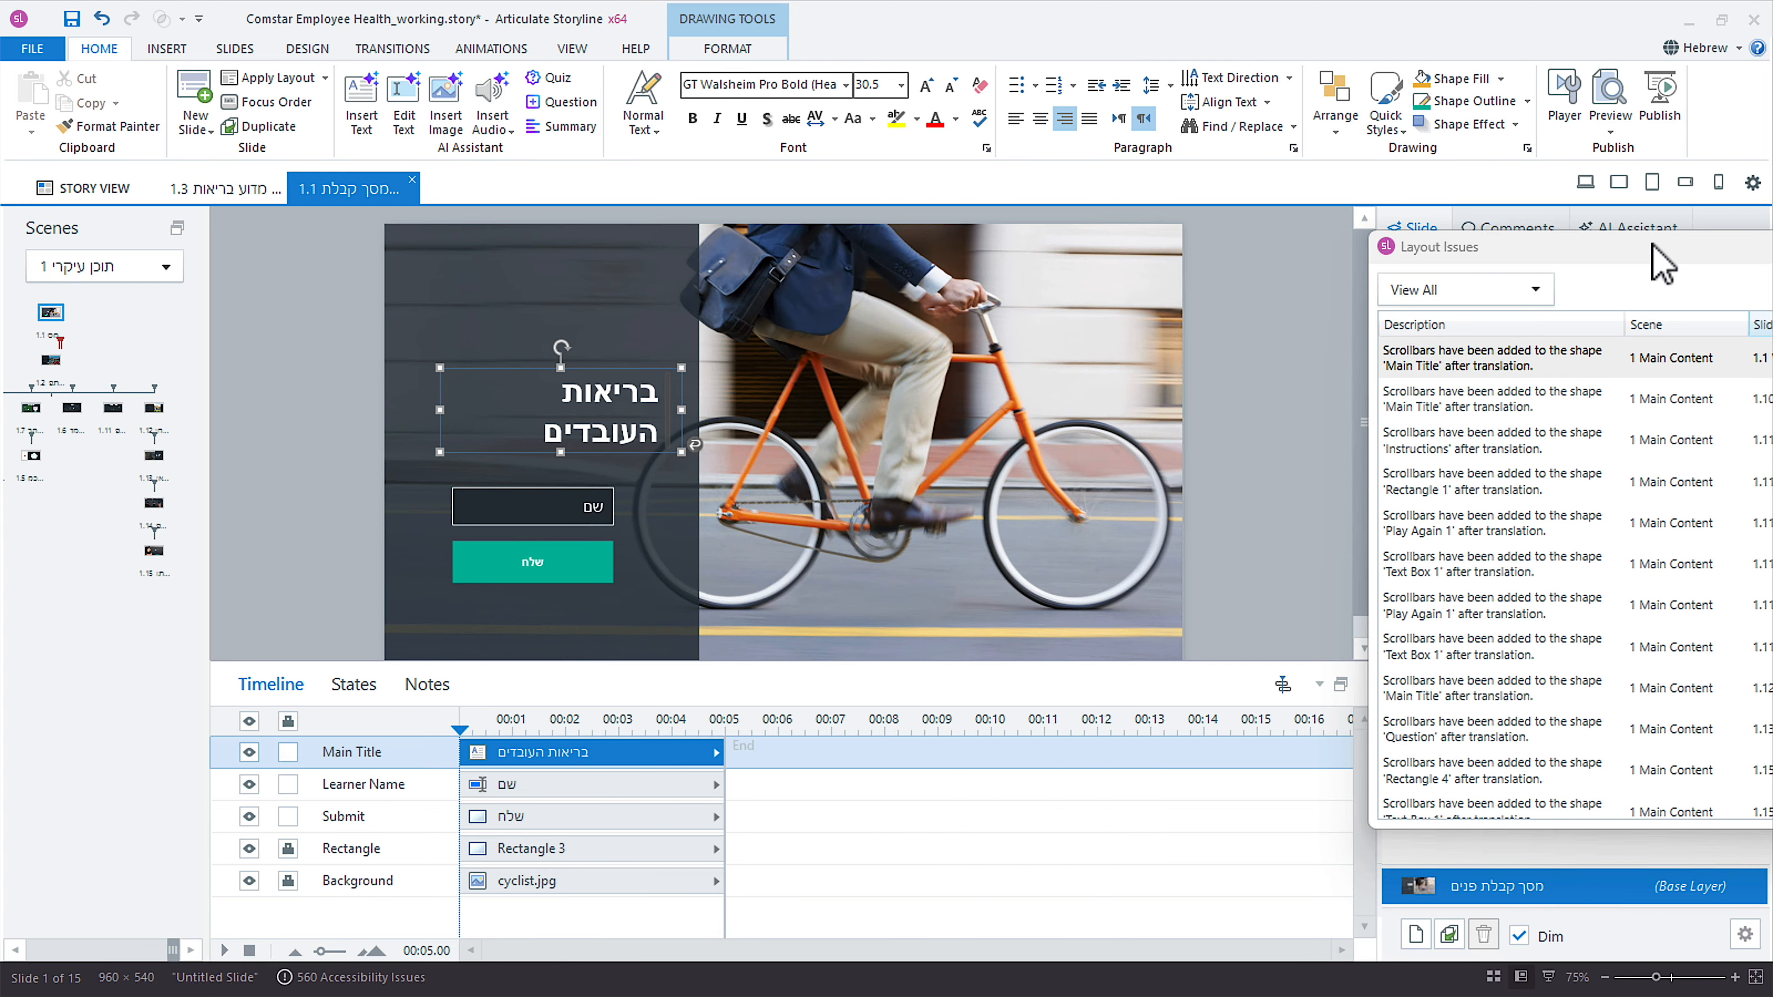
click(1710, 48)
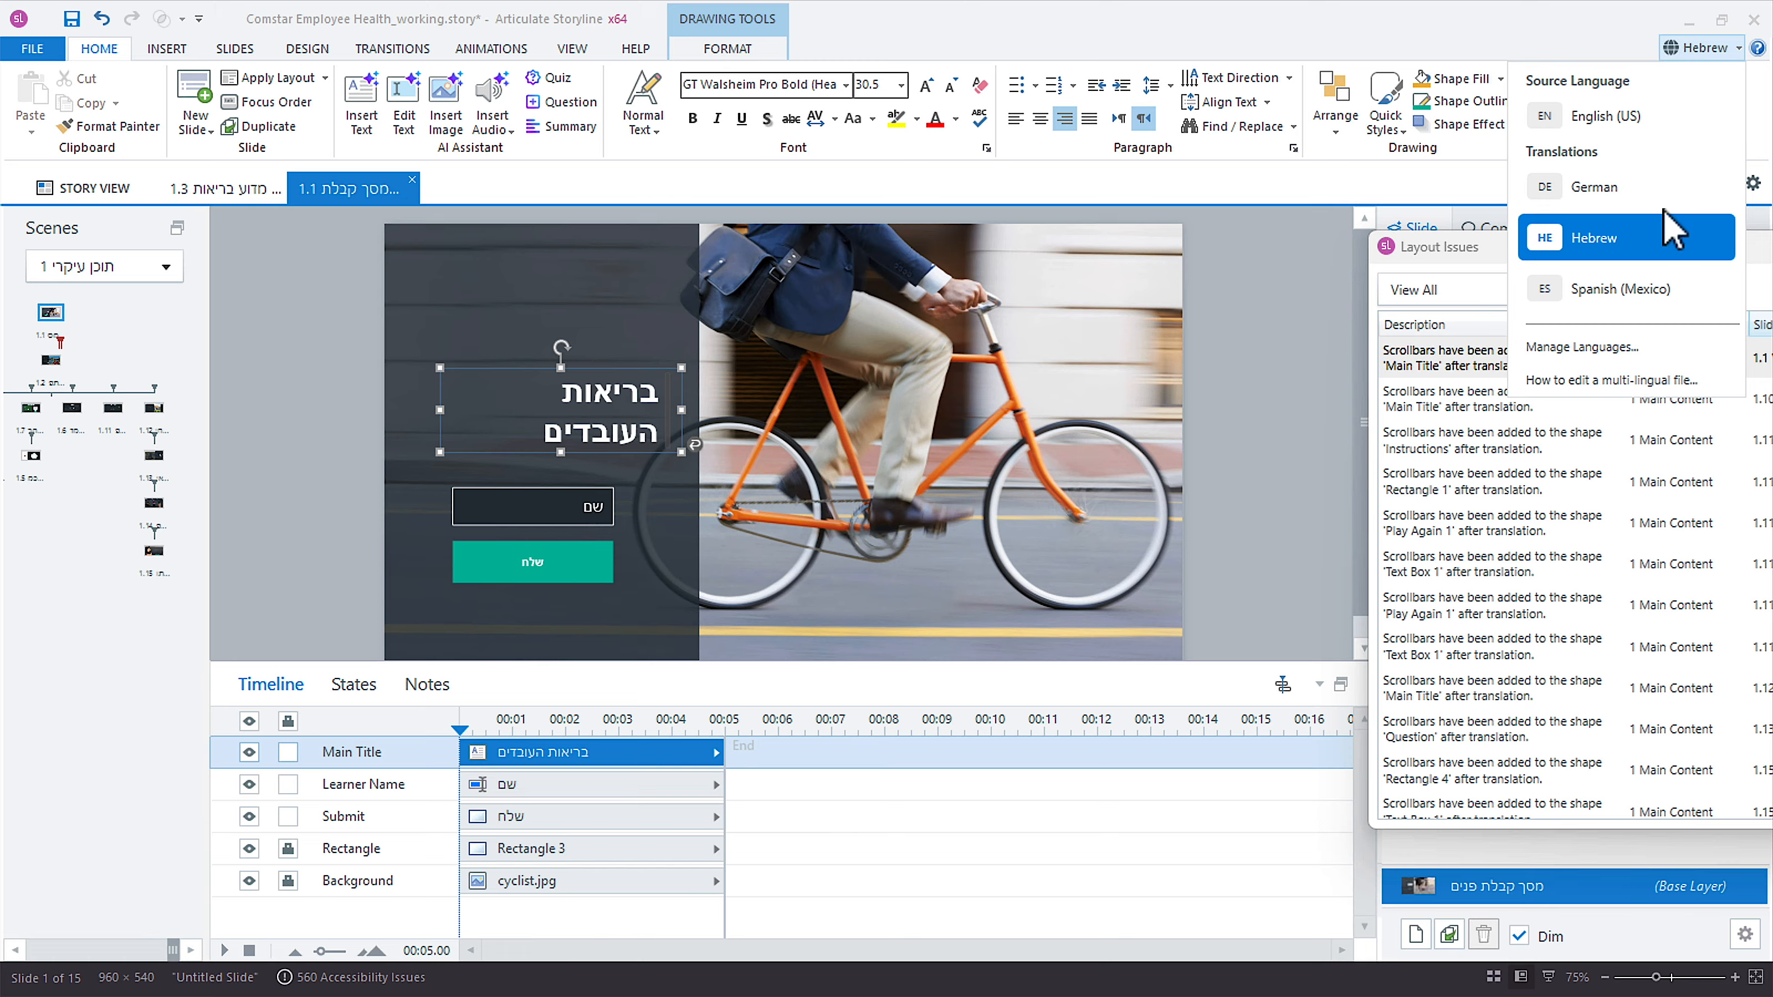
click(1659, 289)
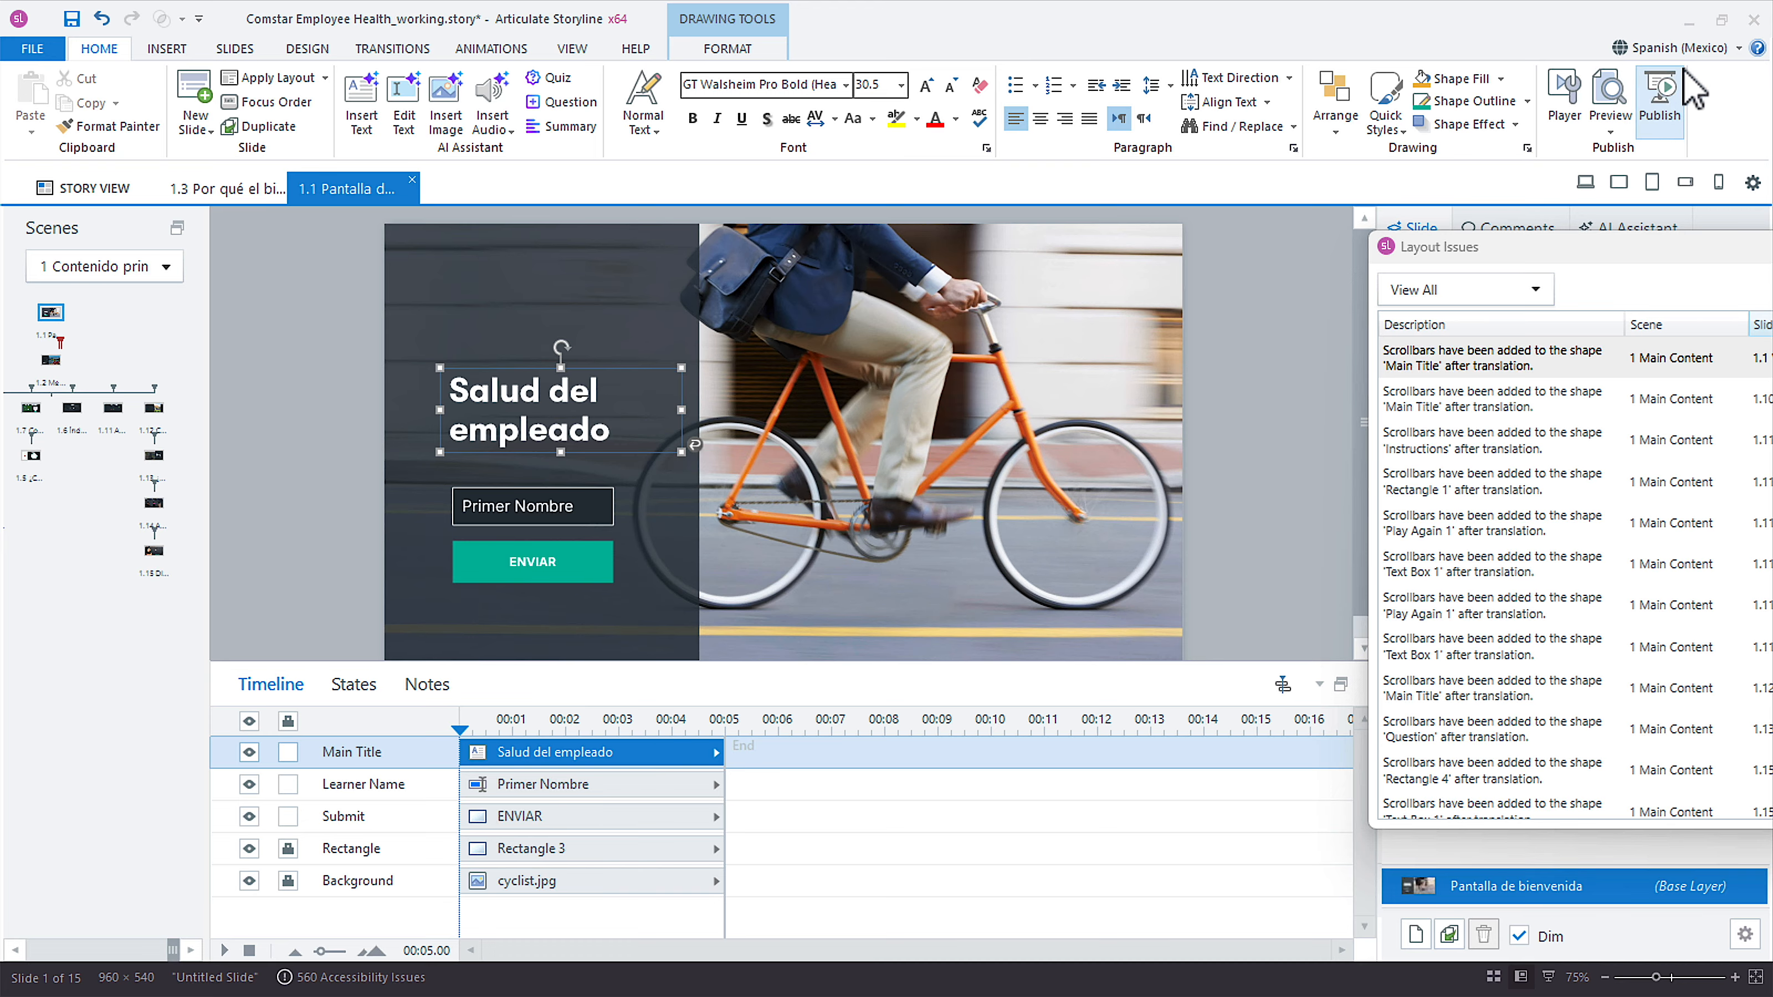
In the English (US) version, set the welcome slide title's text box to fixed size with scroll bars for overflow.
click(1690, 51)
click(1679, 112)
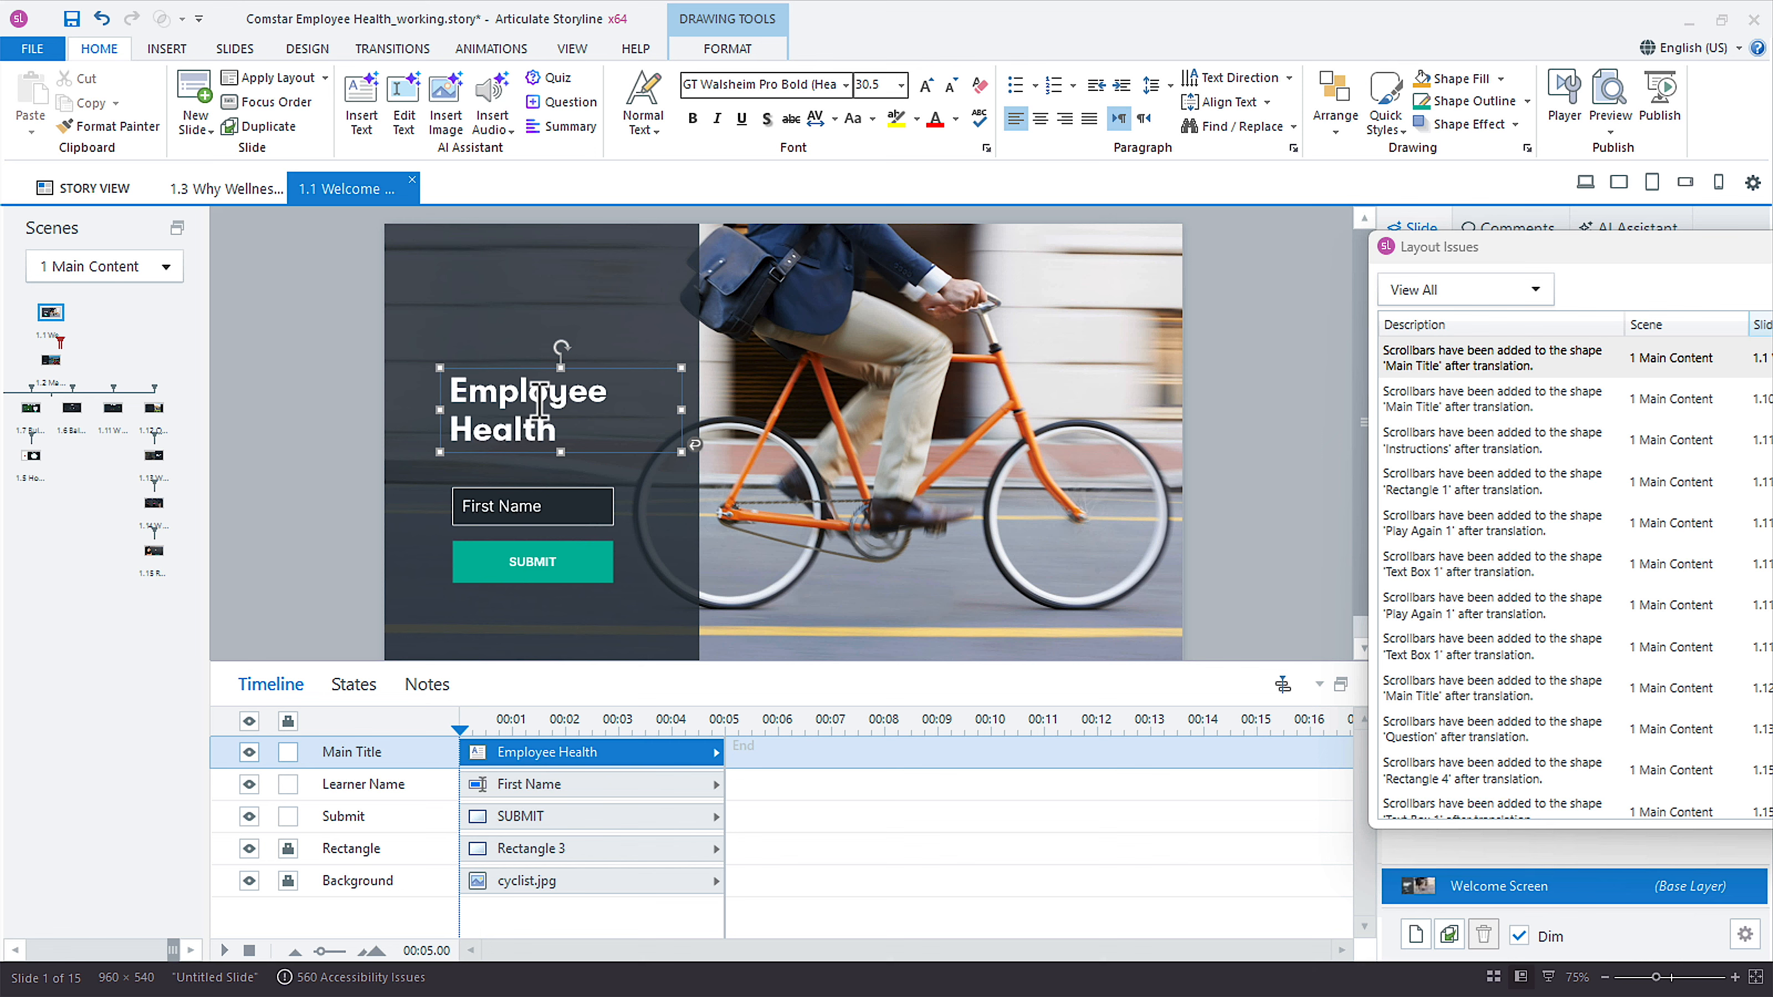
right_click(586, 381)
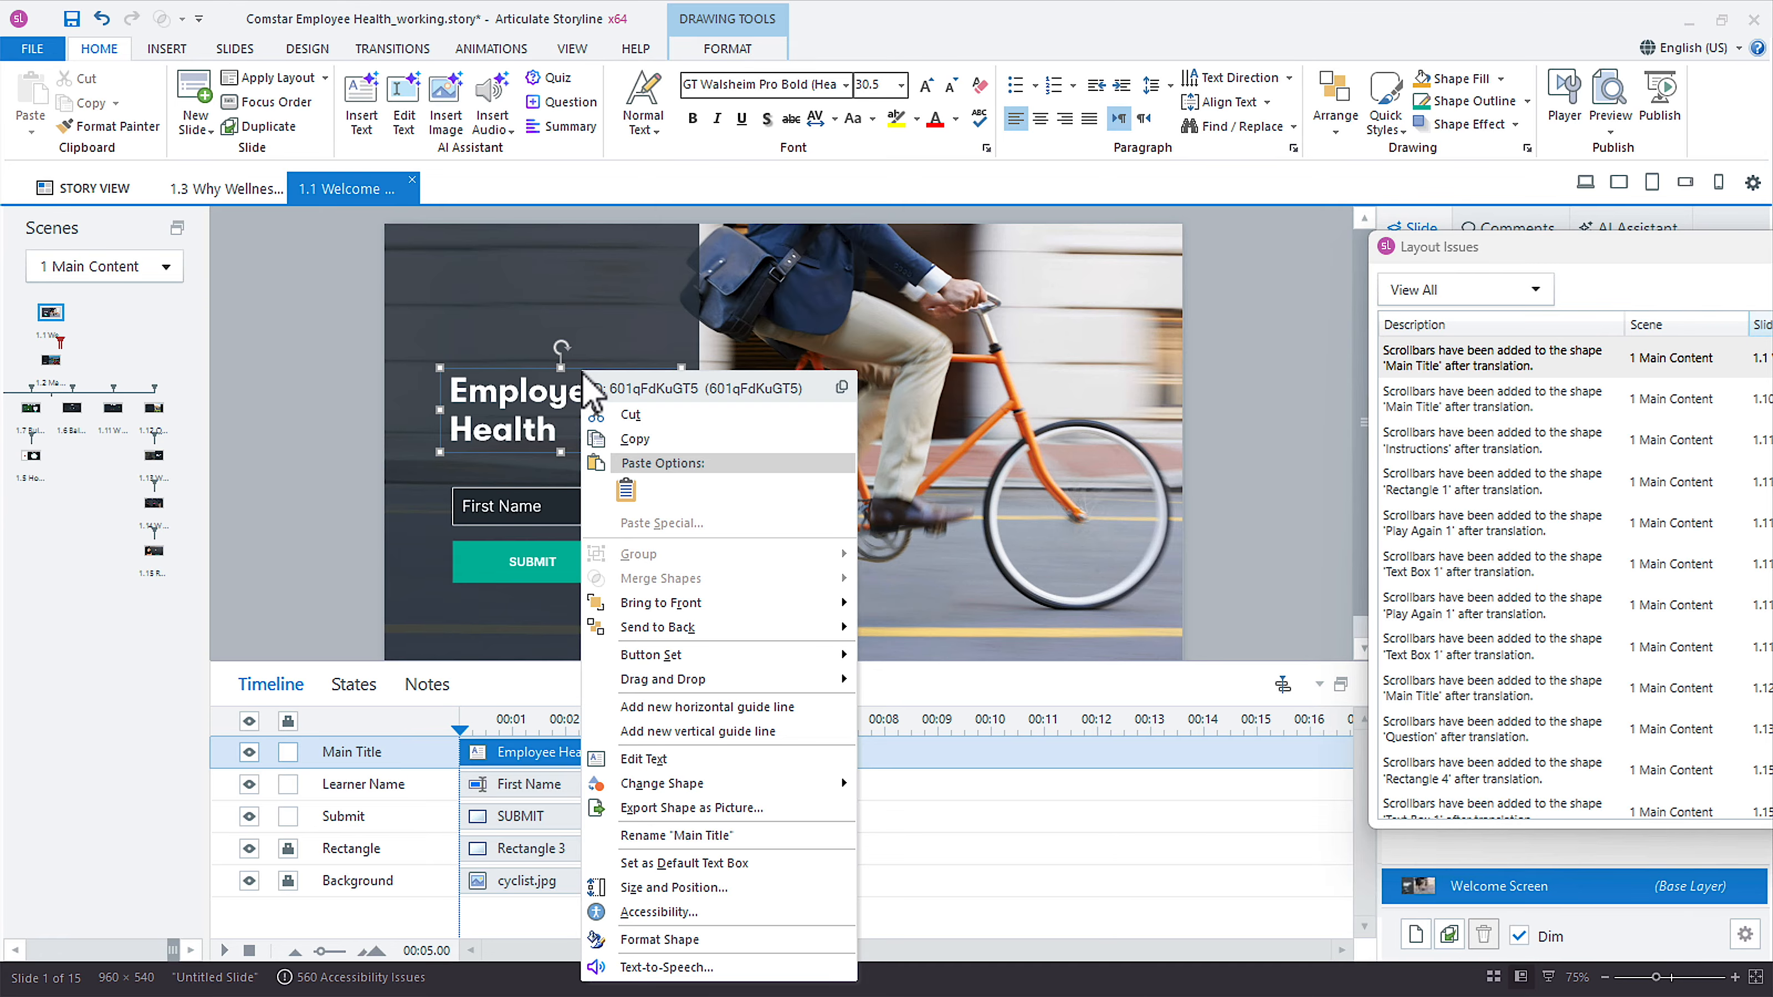
click(742, 941)
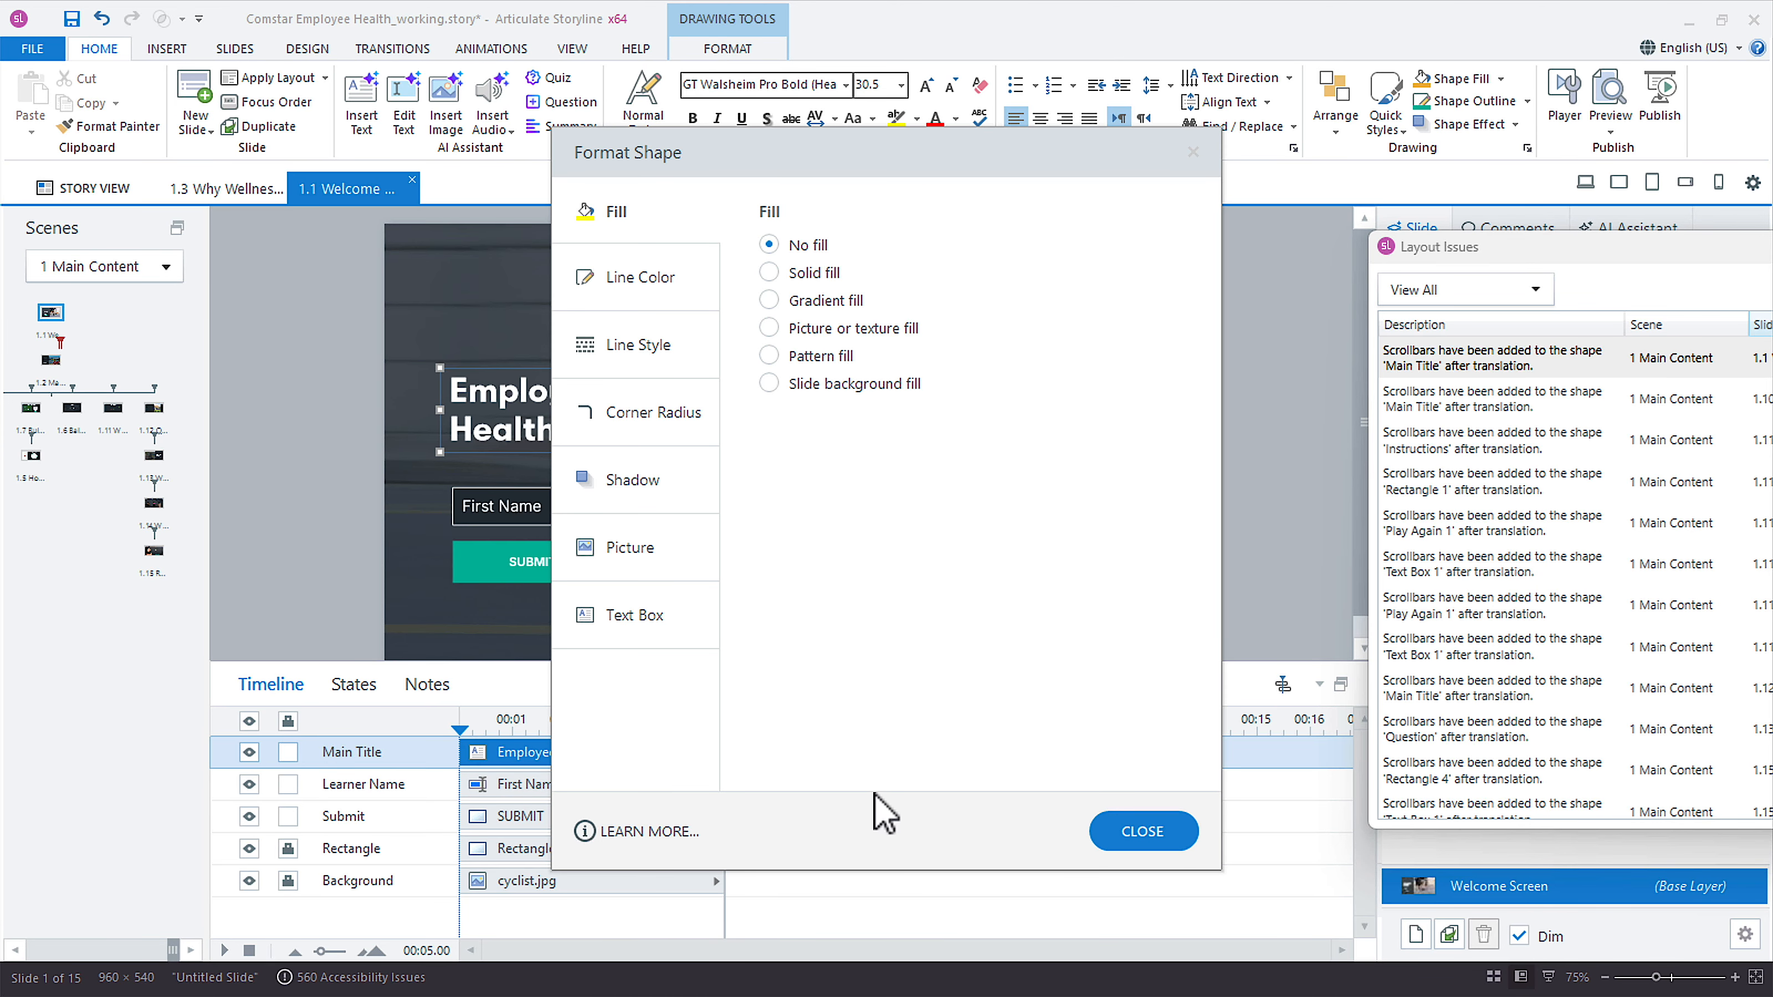
click(637, 618)
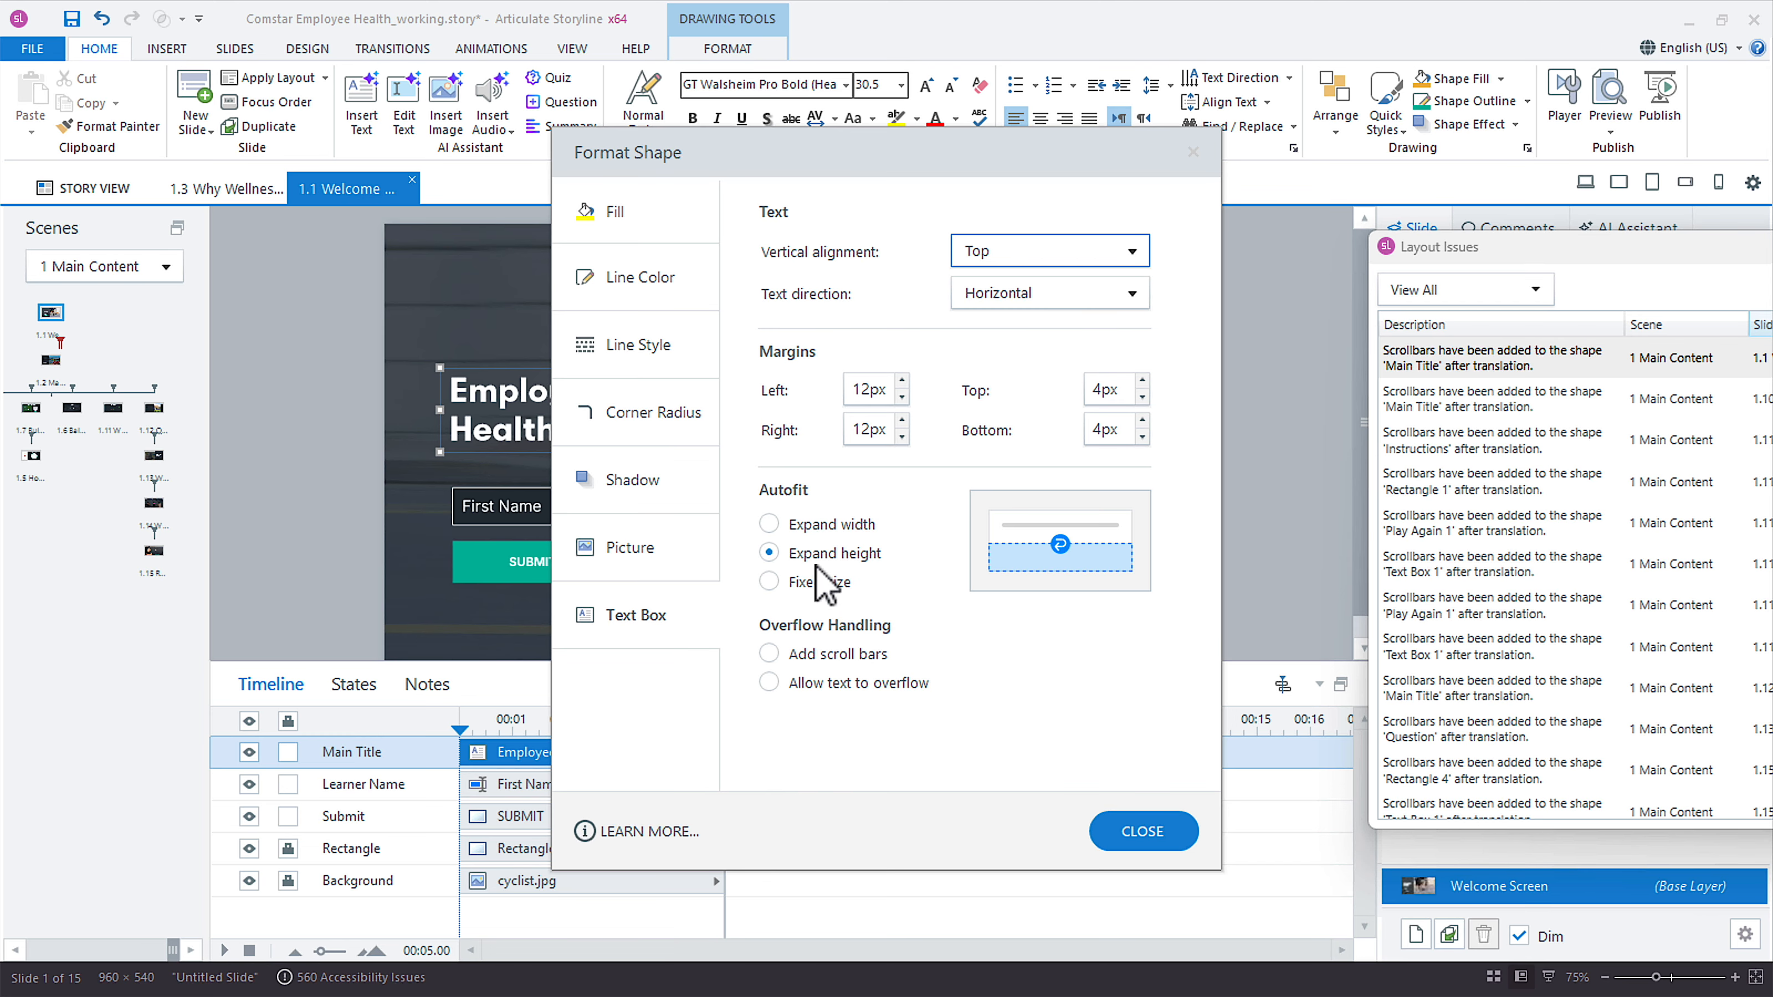
click(850, 660)
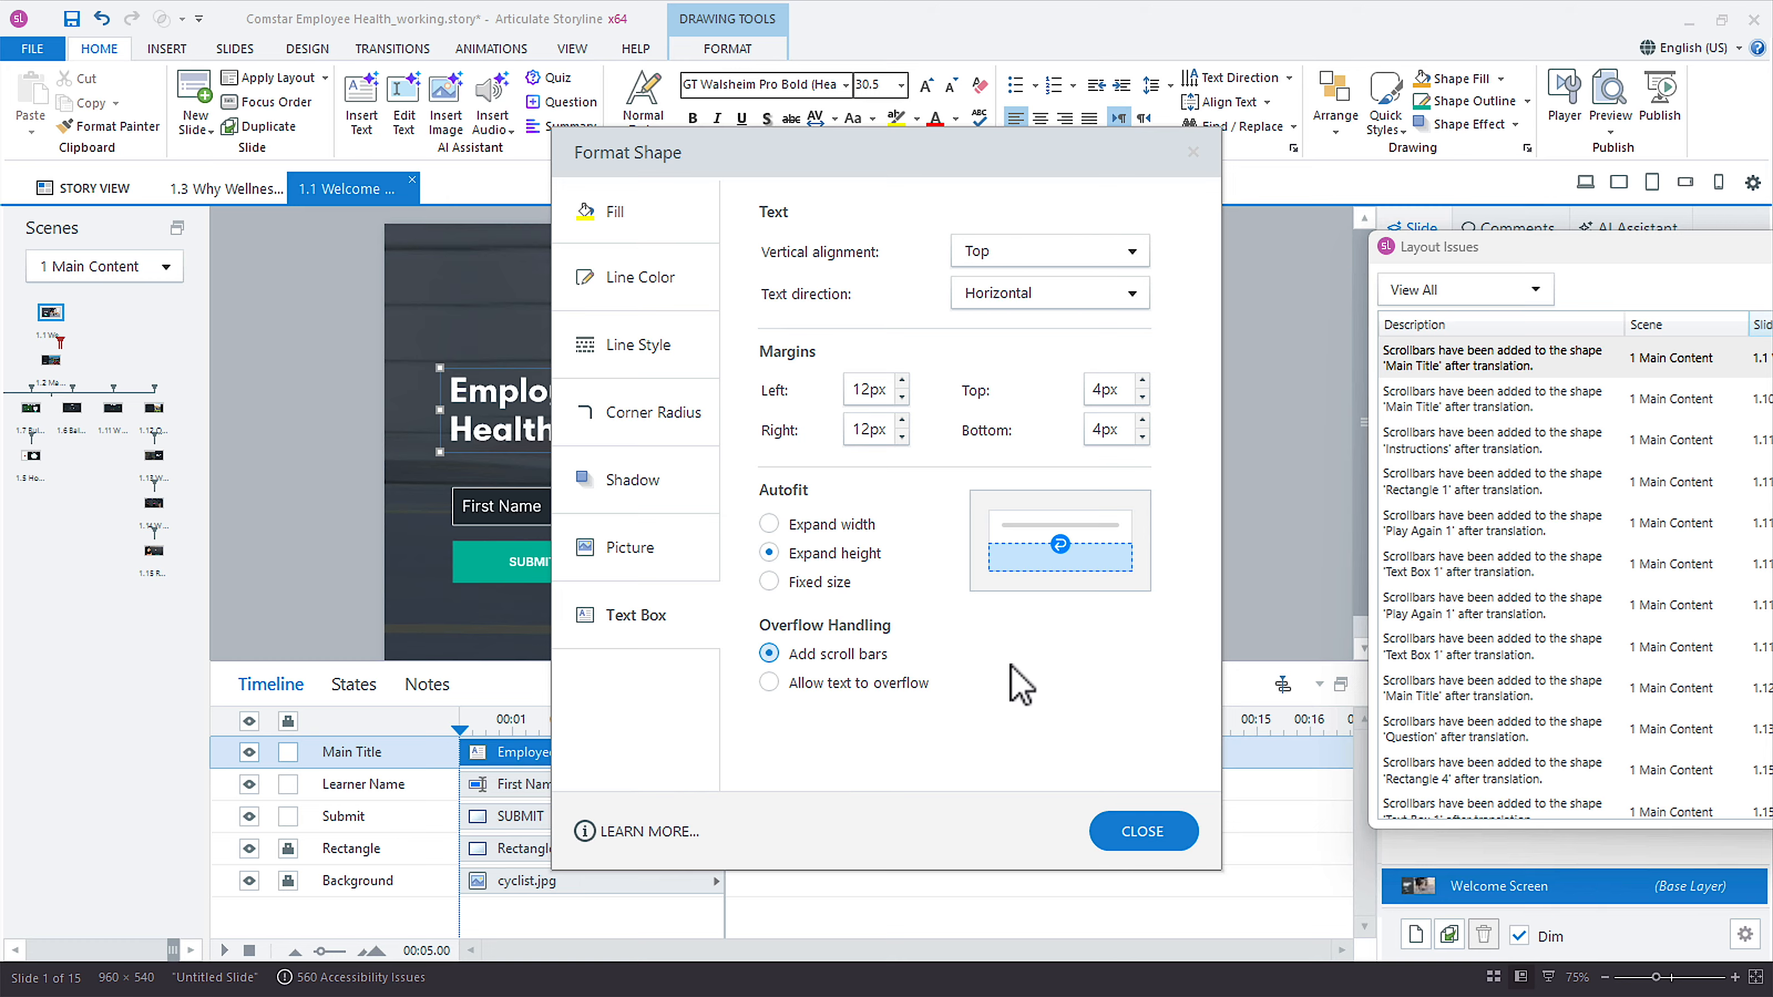
click(837, 590)
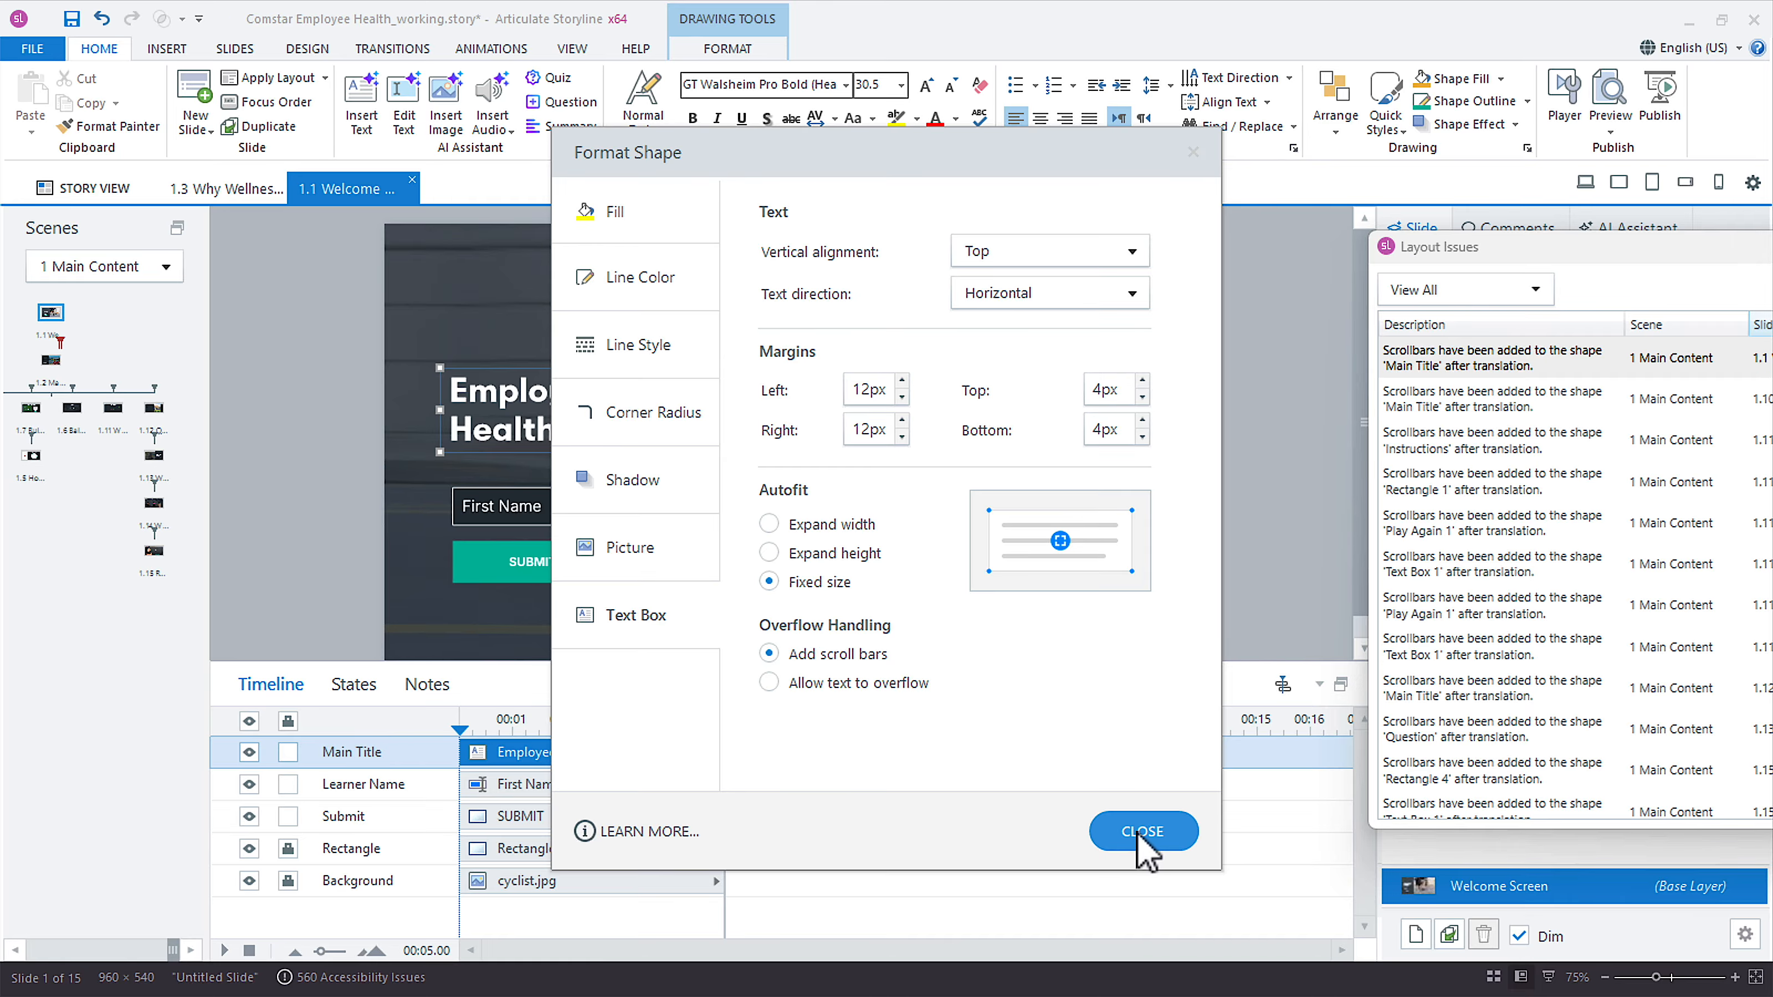
click(1175, 854)
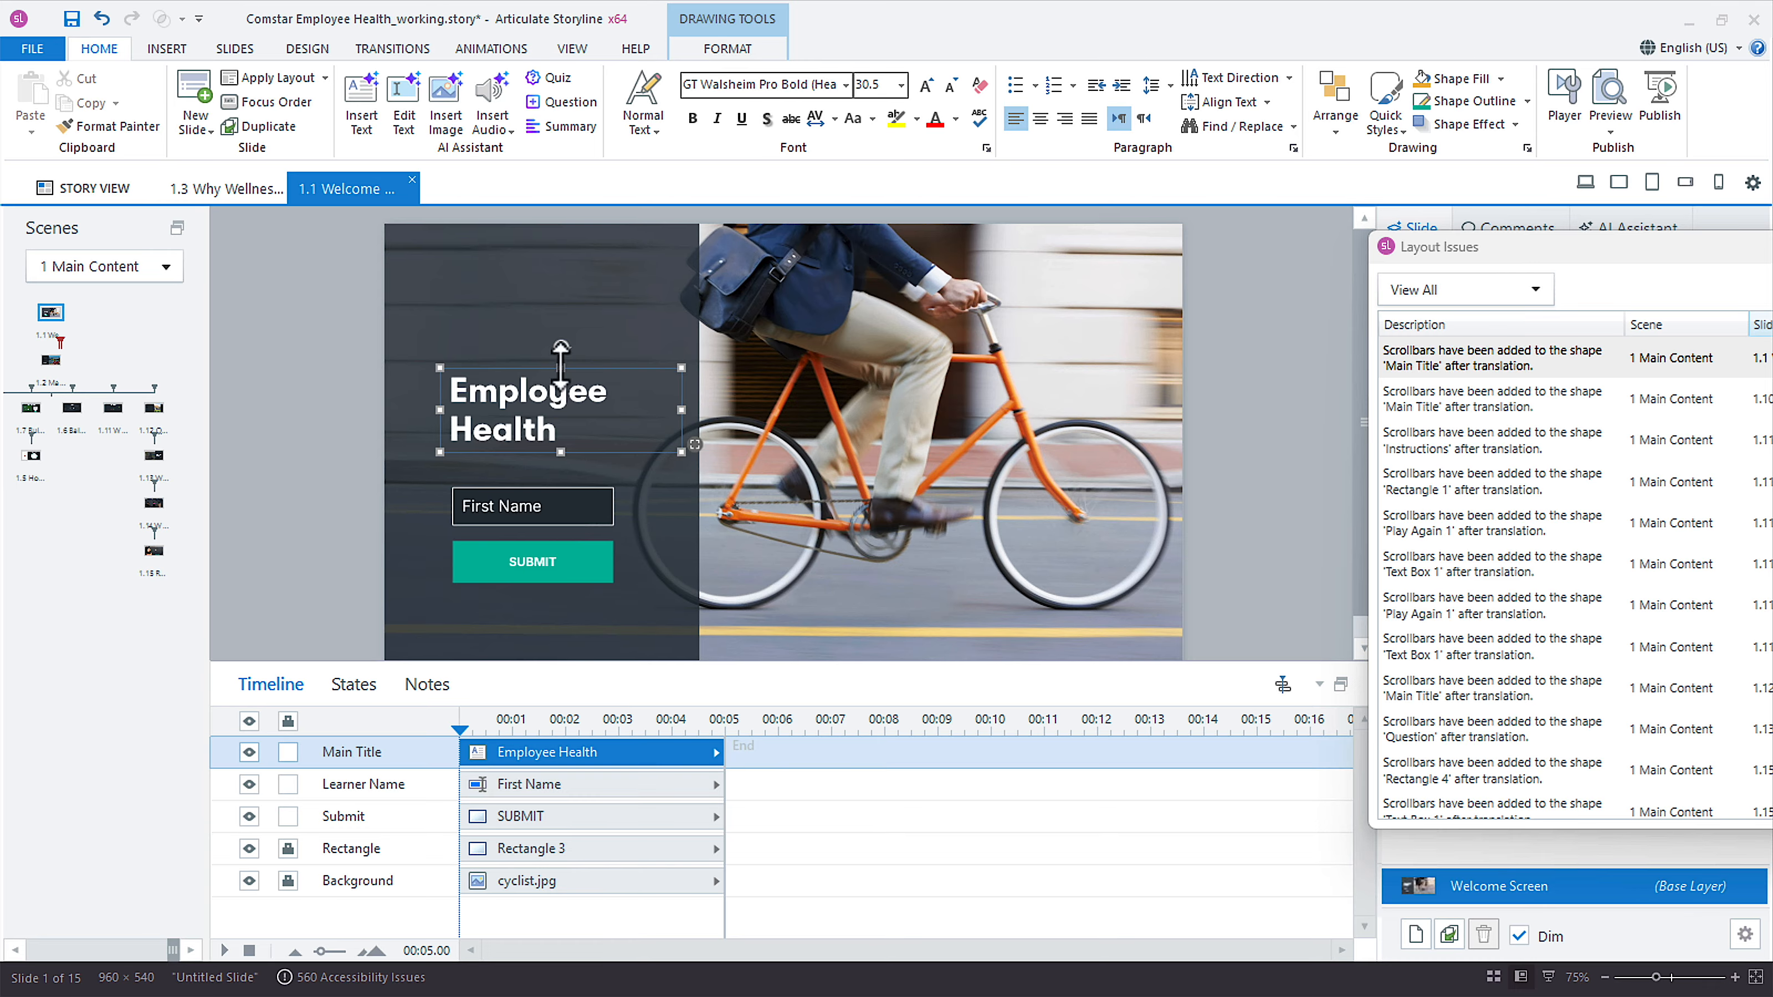
Enlarge the welcome slide's title box upward and slightly downward, then check the remaining layout issues and close their window.
drag(561, 367, 561, 328)
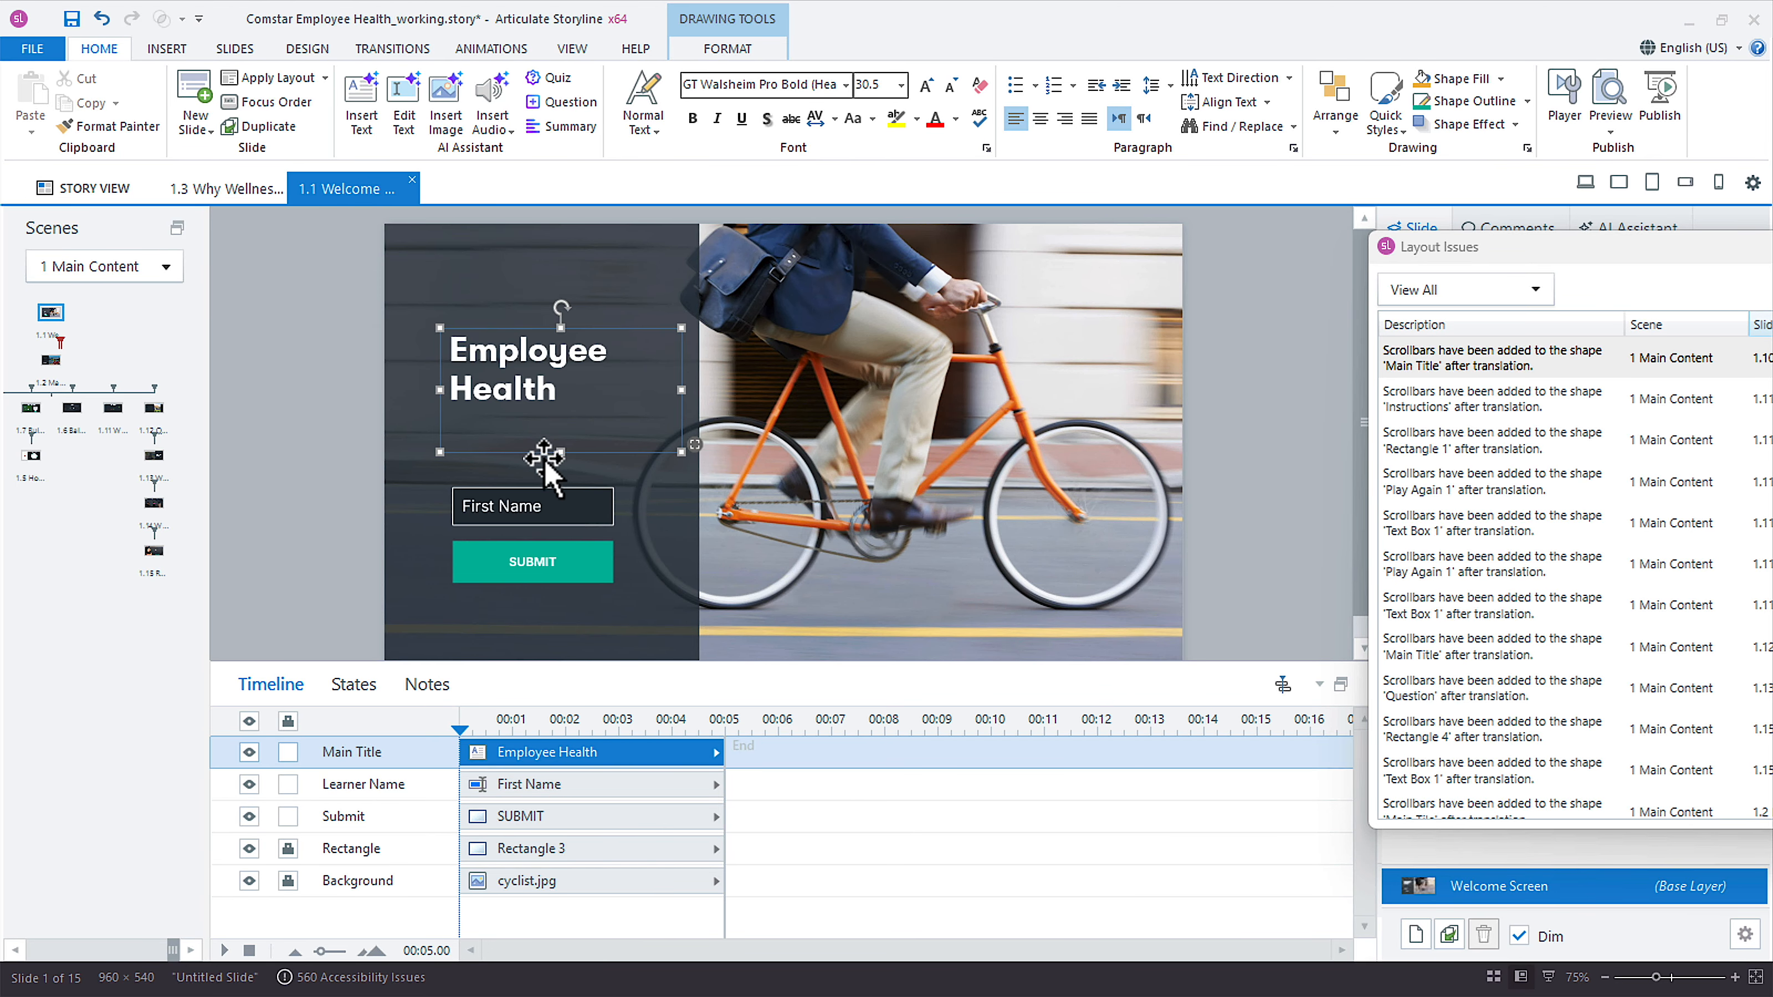
drag(561, 453, 561, 461)
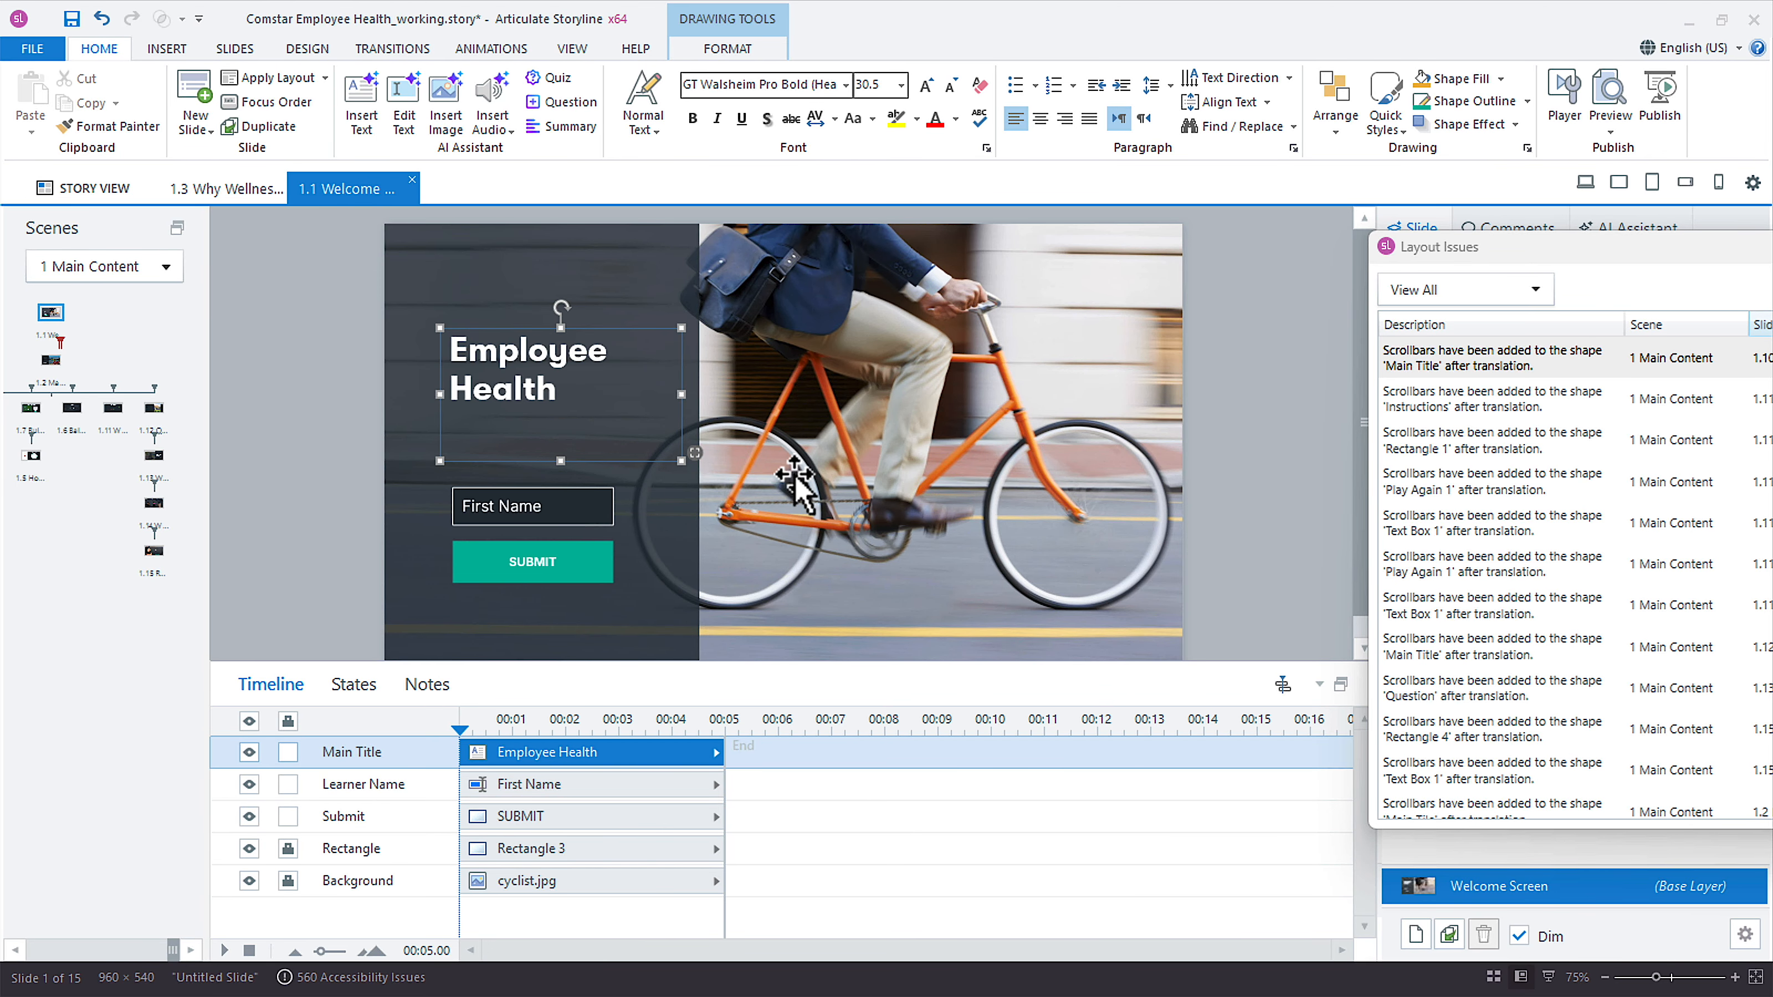
drag(1515, 246, 972, 186)
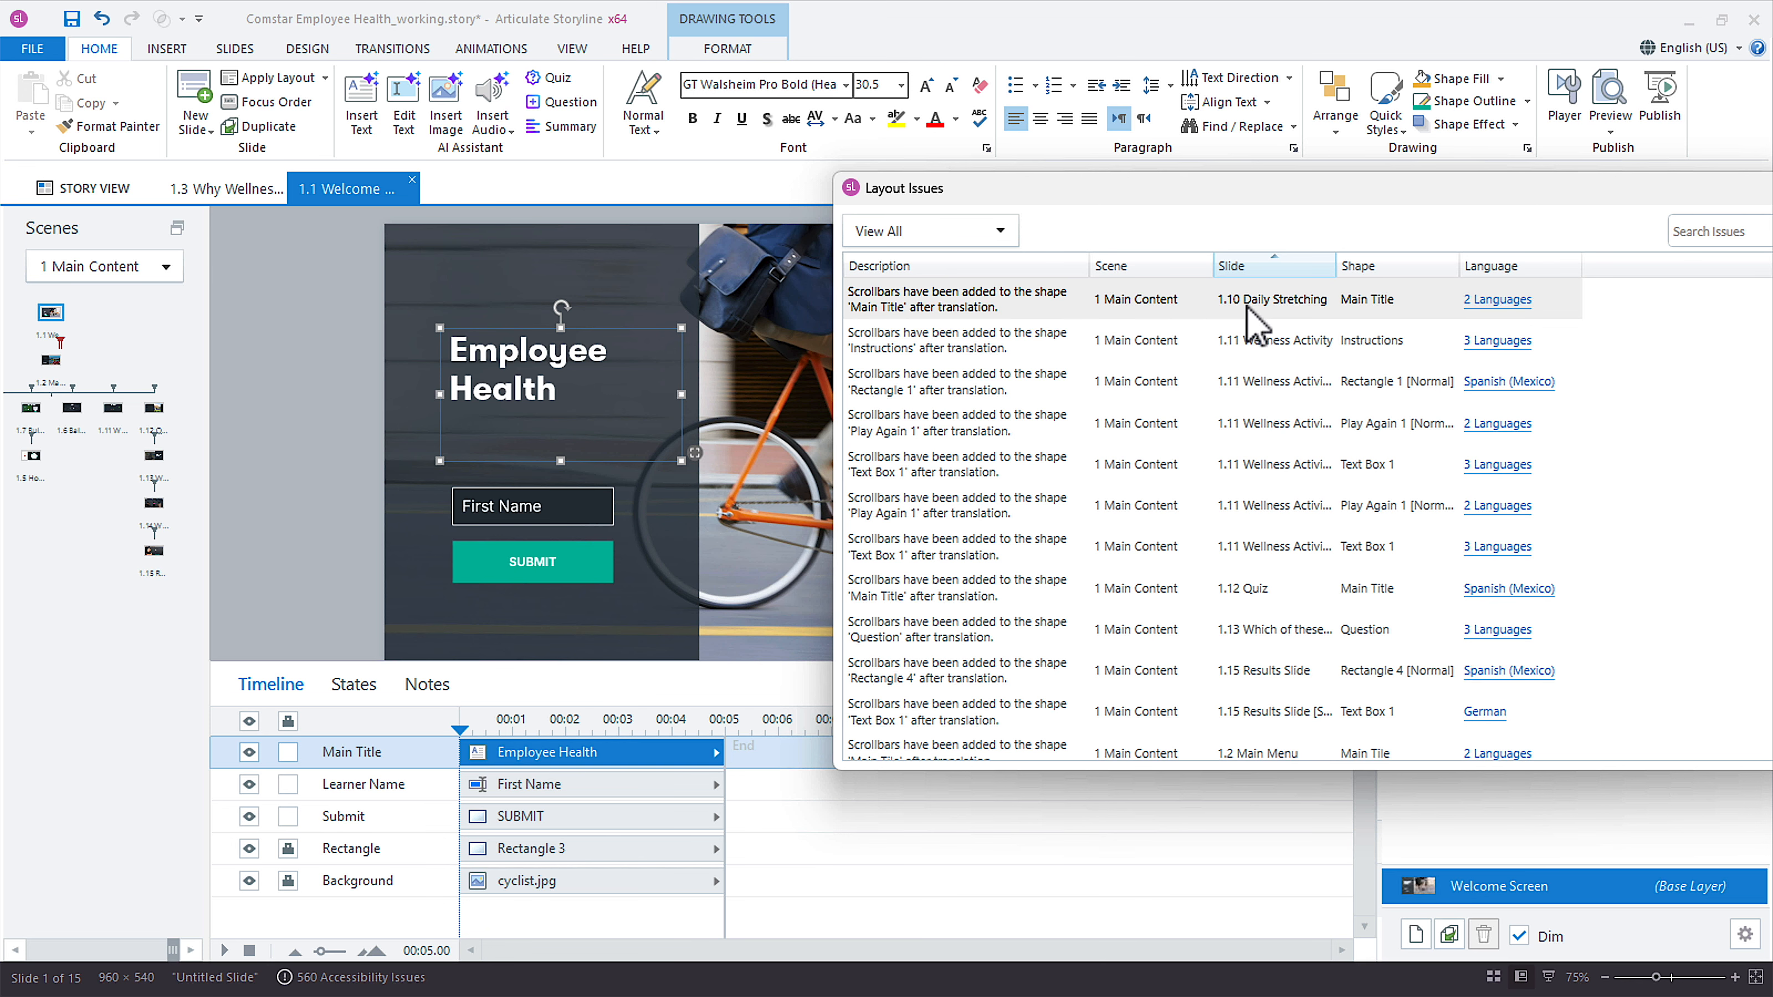
drag(883, 202, 1227, 245)
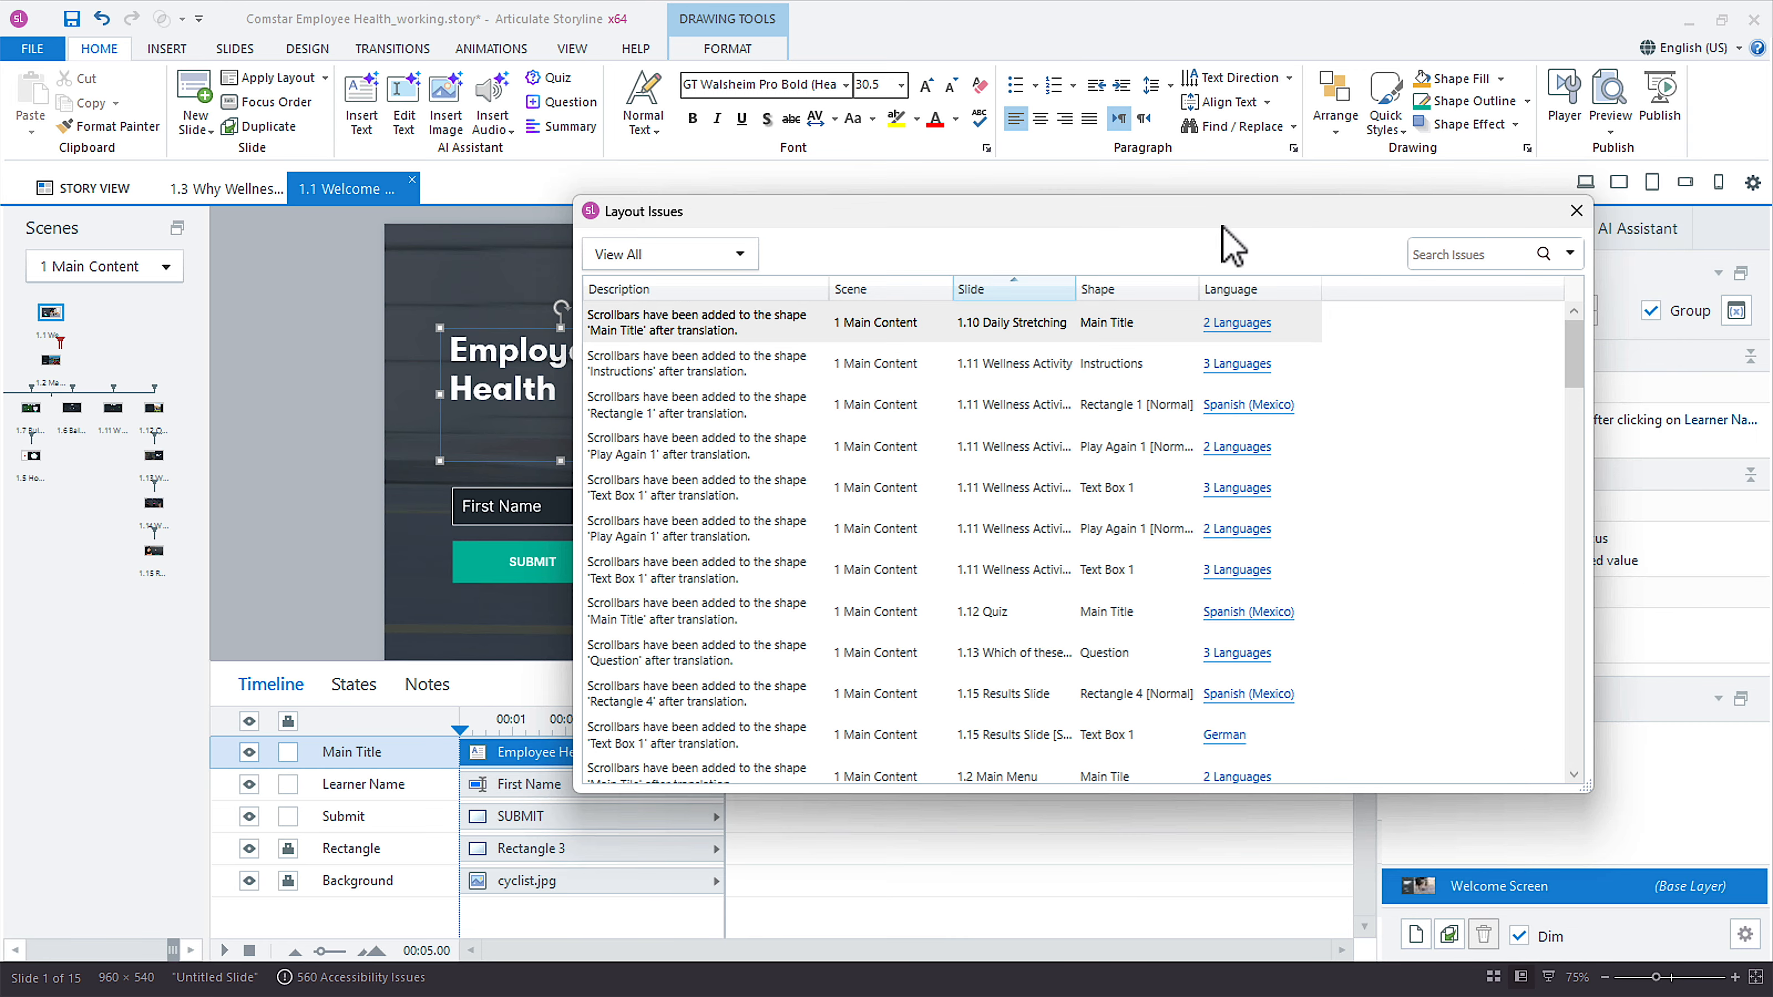
click(1576, 211)
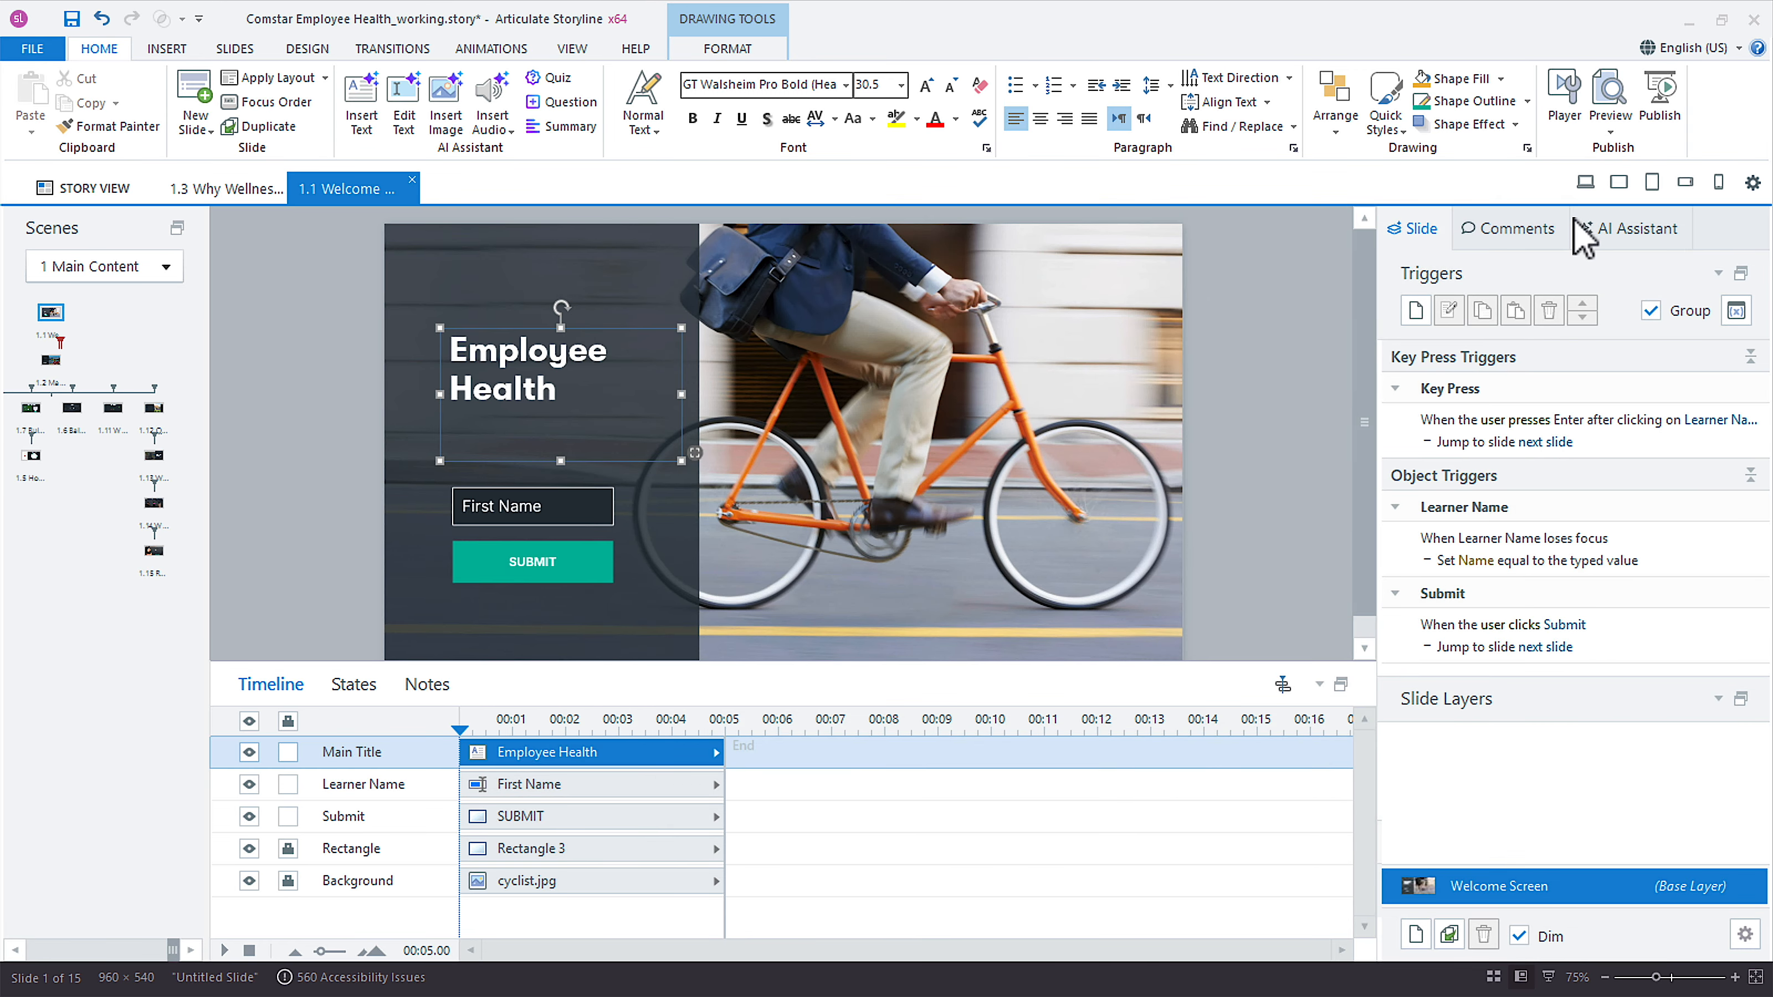
Switch to the German version and extend the title box's left edge until the title fits on two lines.
click(1688, 47)
click(1679, 183)
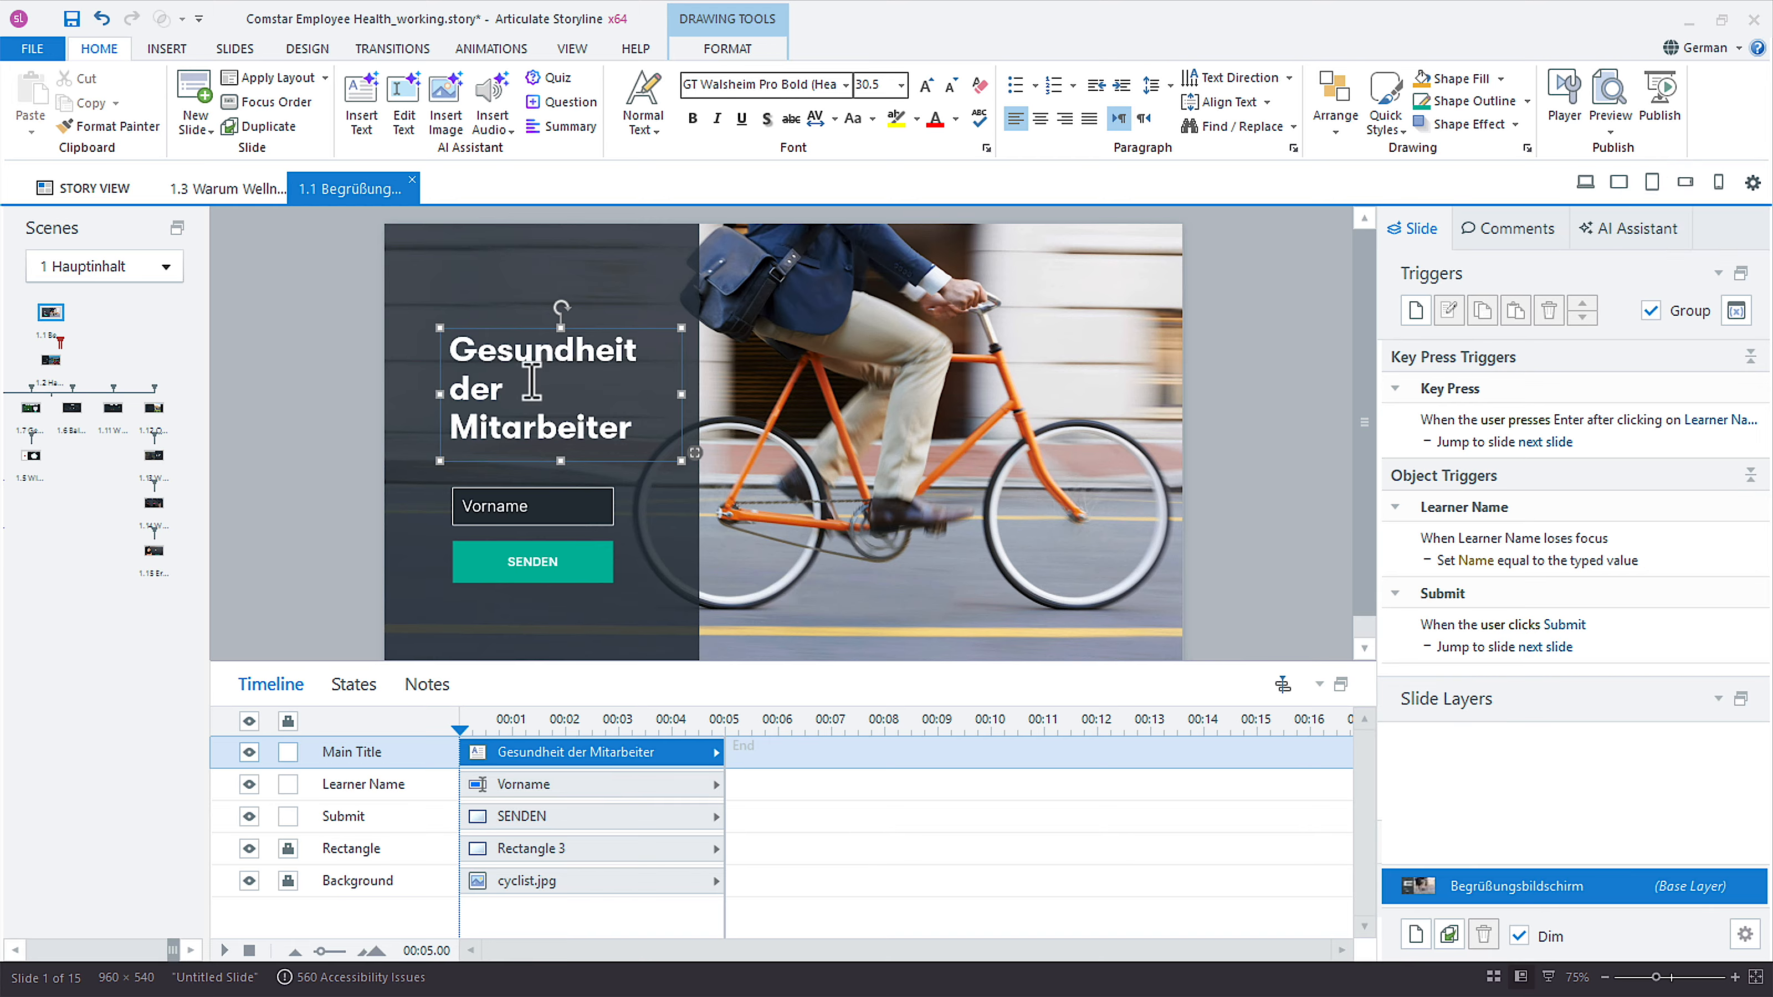
click(408, 400)
click(472, 388)
drag(438, 399, 402, 396)
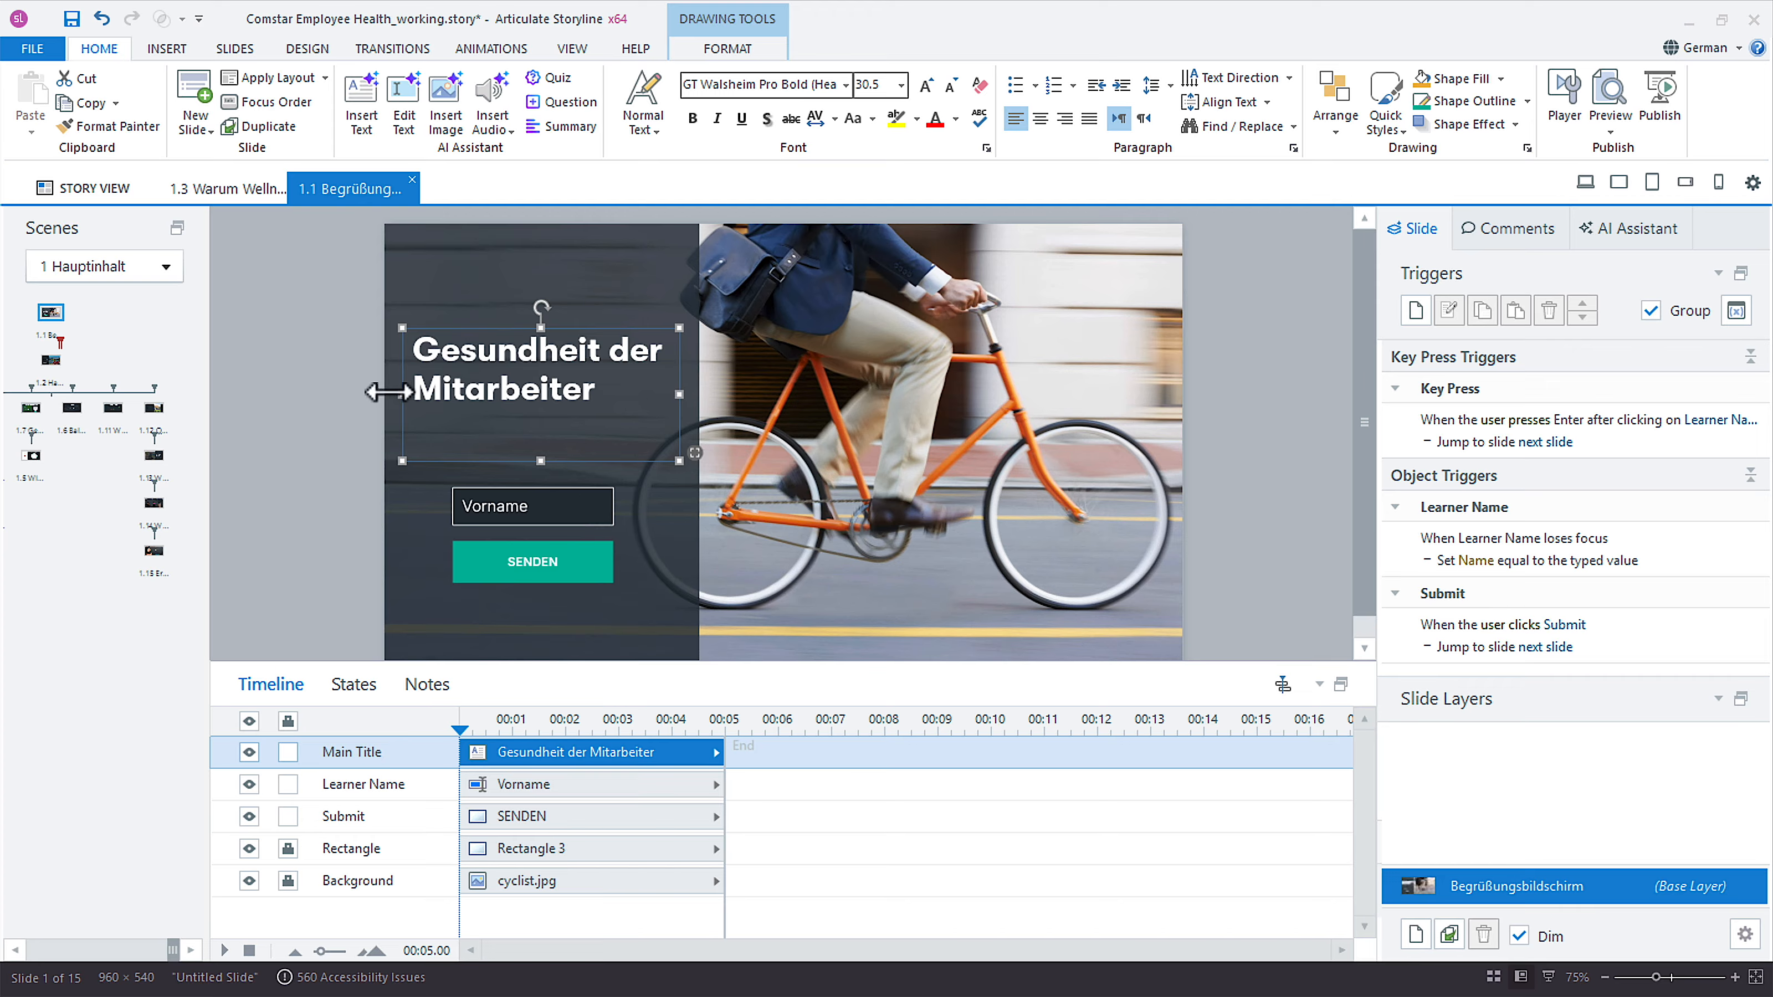
View the welcome slide in English (US), Hebrew and Spanish (Mexico) to compare the resized title box.
click(1690, 48)
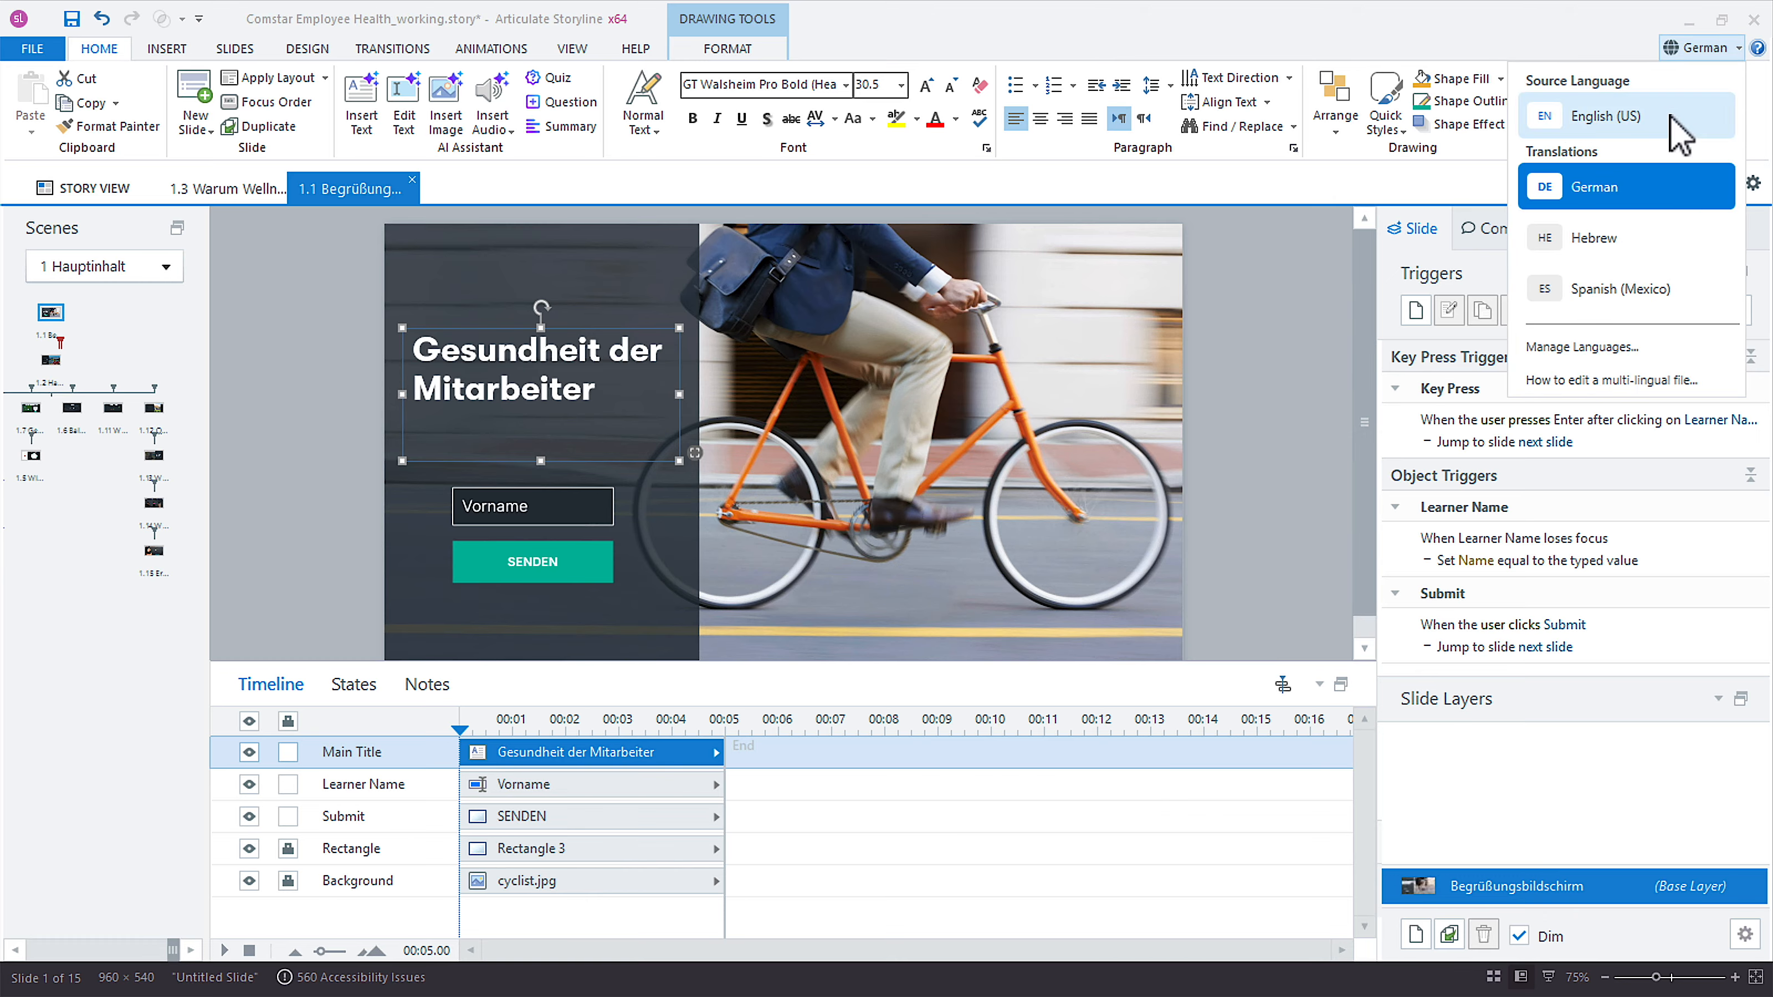
click(1671, 119)
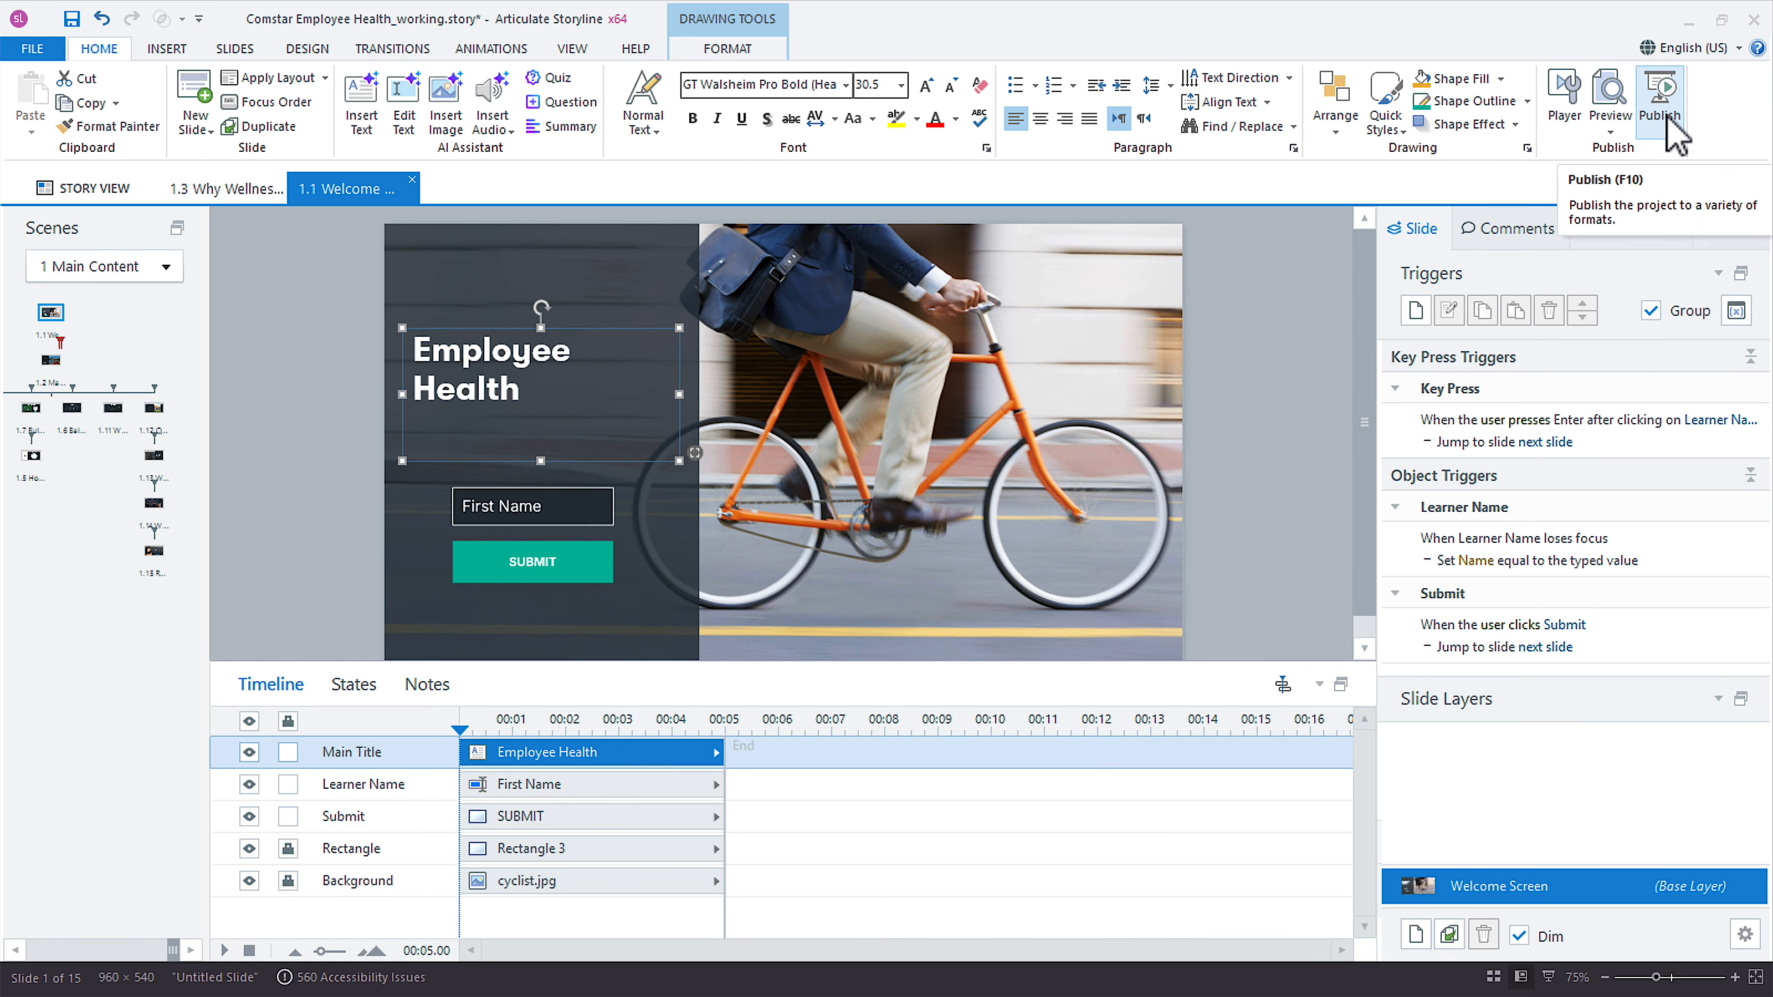
click(1690, 48)
click(1659, 241)
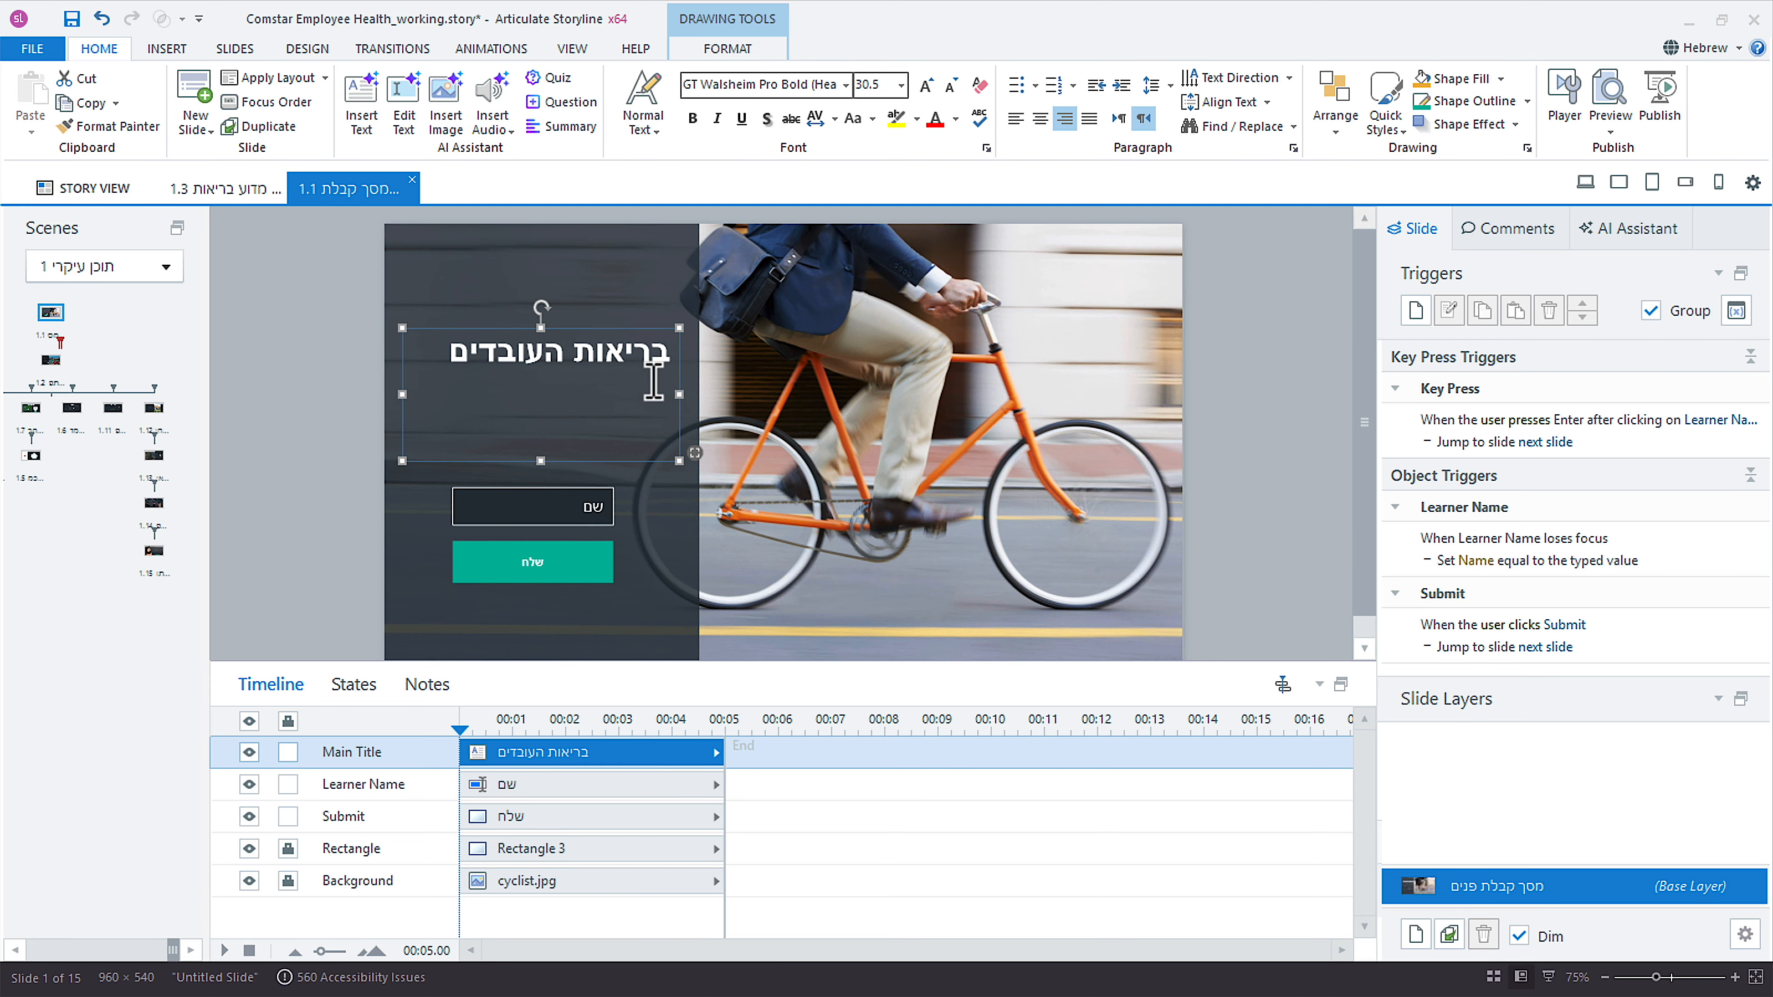
click(1726, 49)
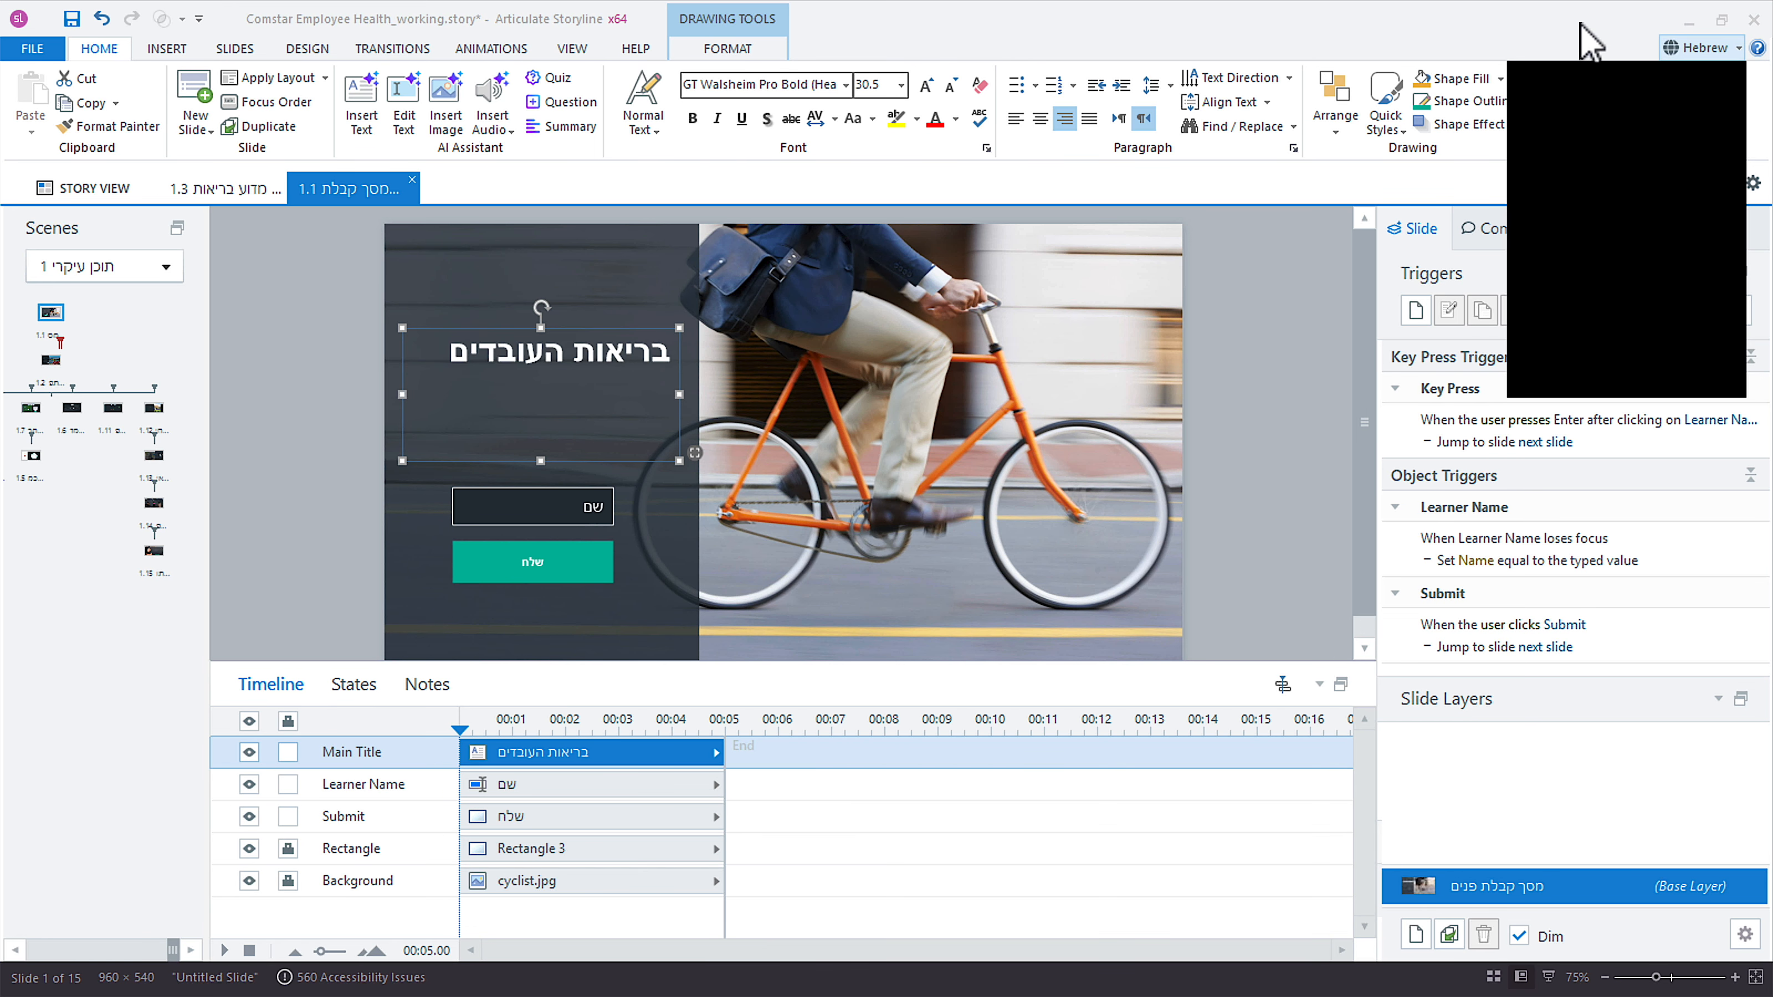
click(1726, 49)
click(1723, 43)
click(1659, 290)
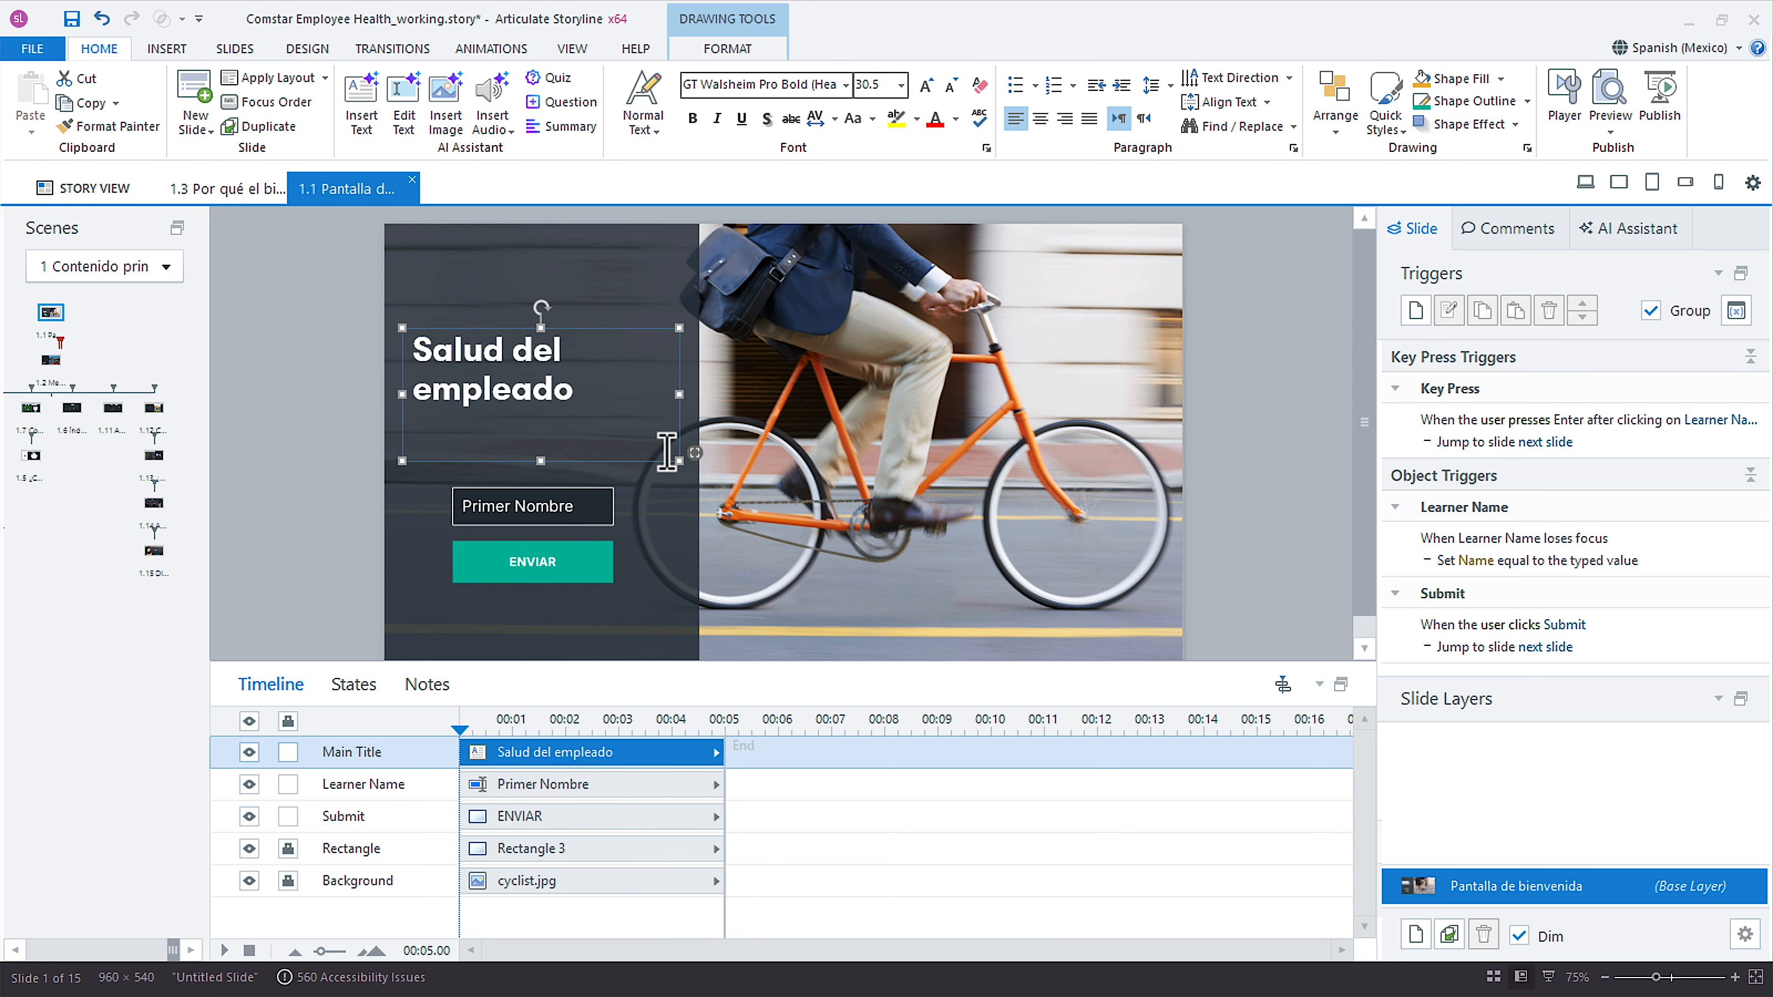
Check the autofit and overflow settings of the Spanish (Mexico) title's text box on the welcome slide.
right_click(480, 464)
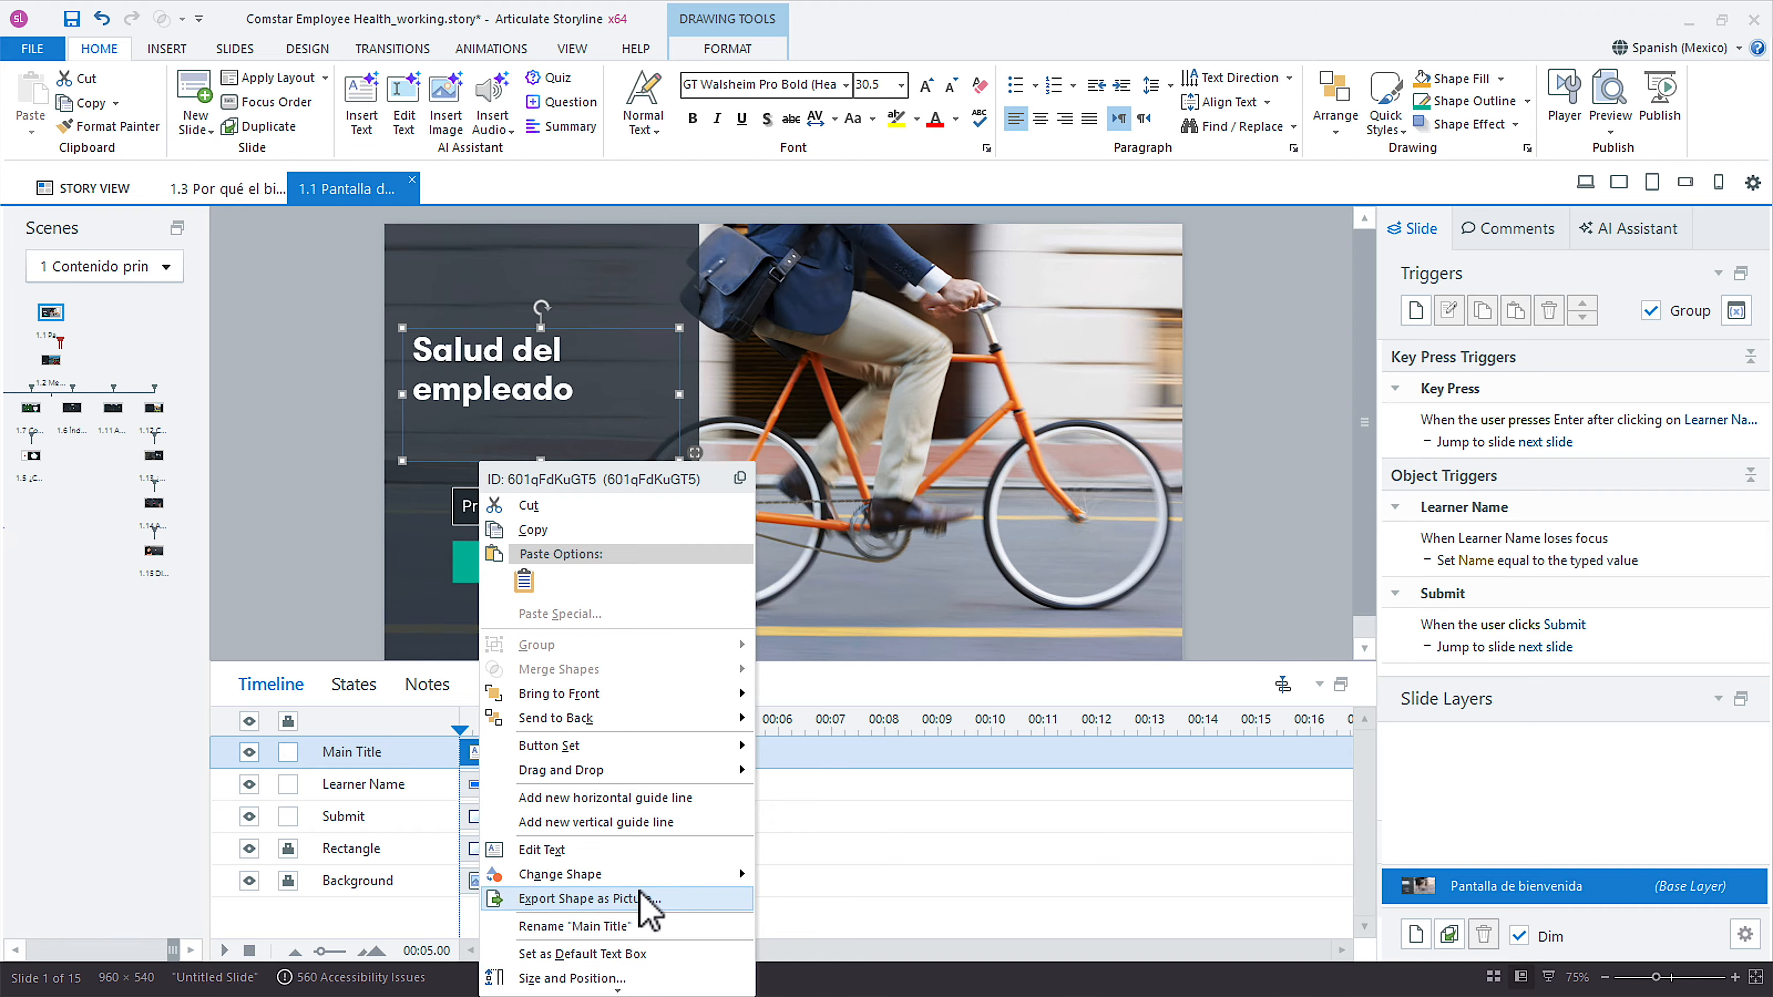
scroll(639, 891, down, 2)
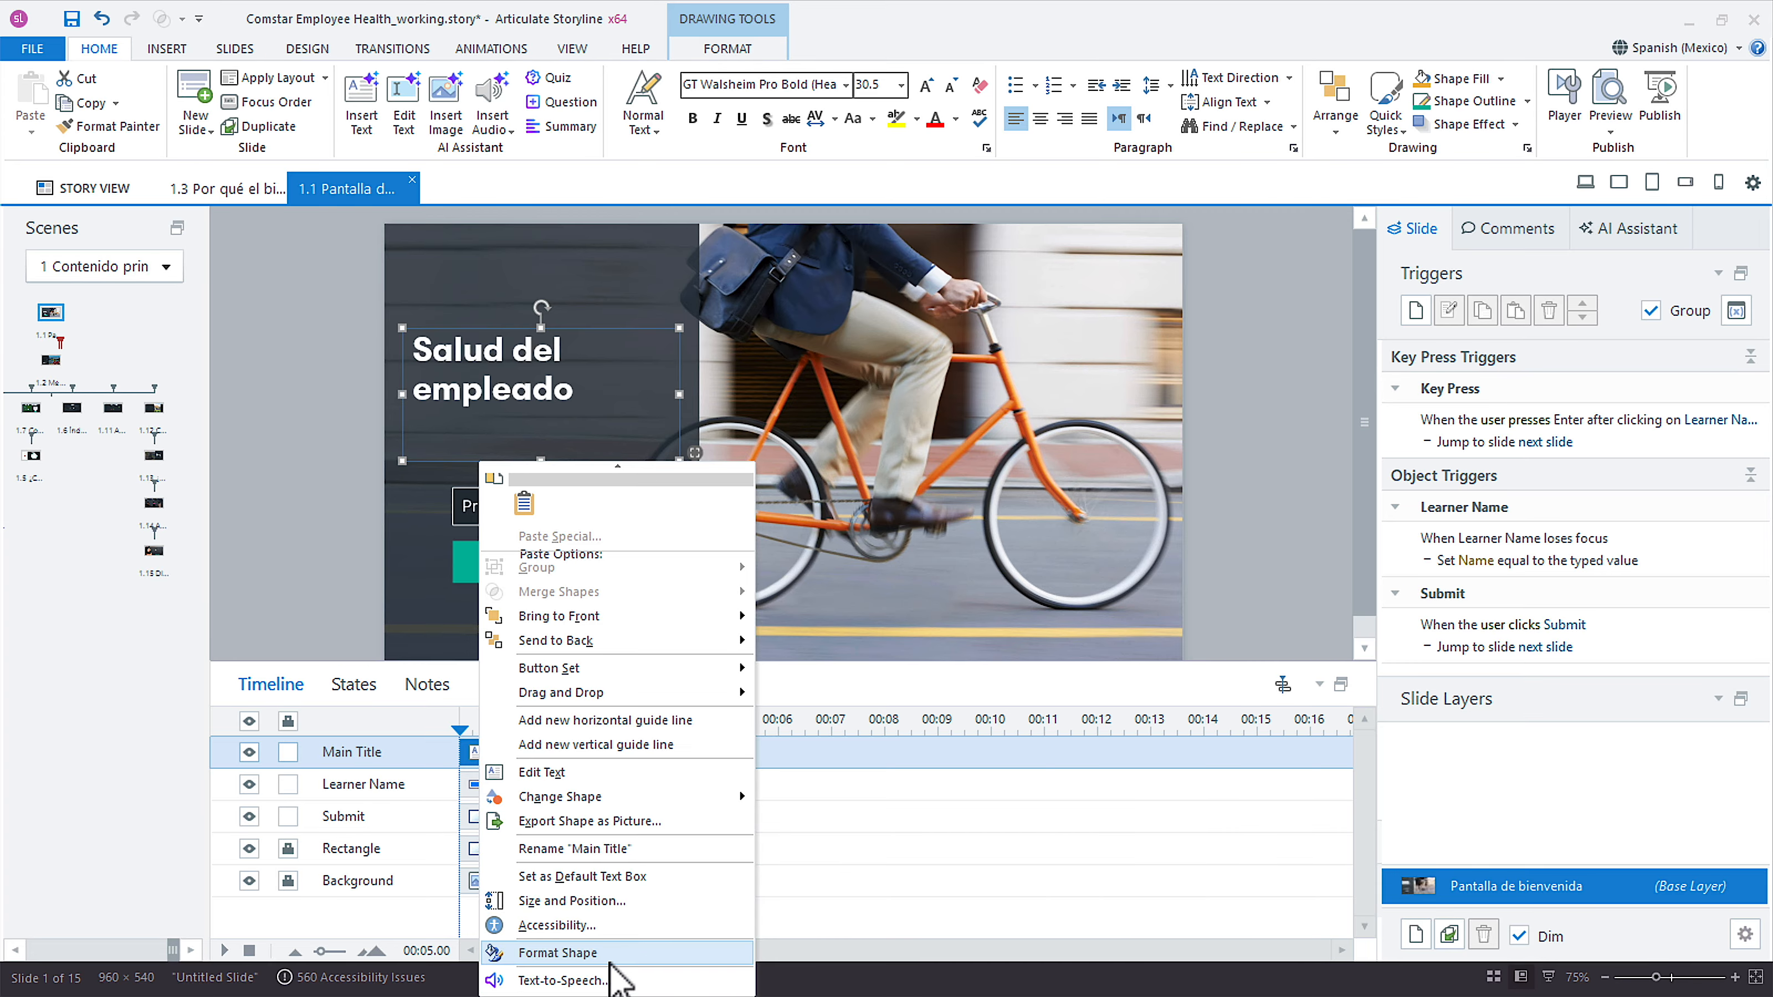
click(610, 958)
click(639, 617)
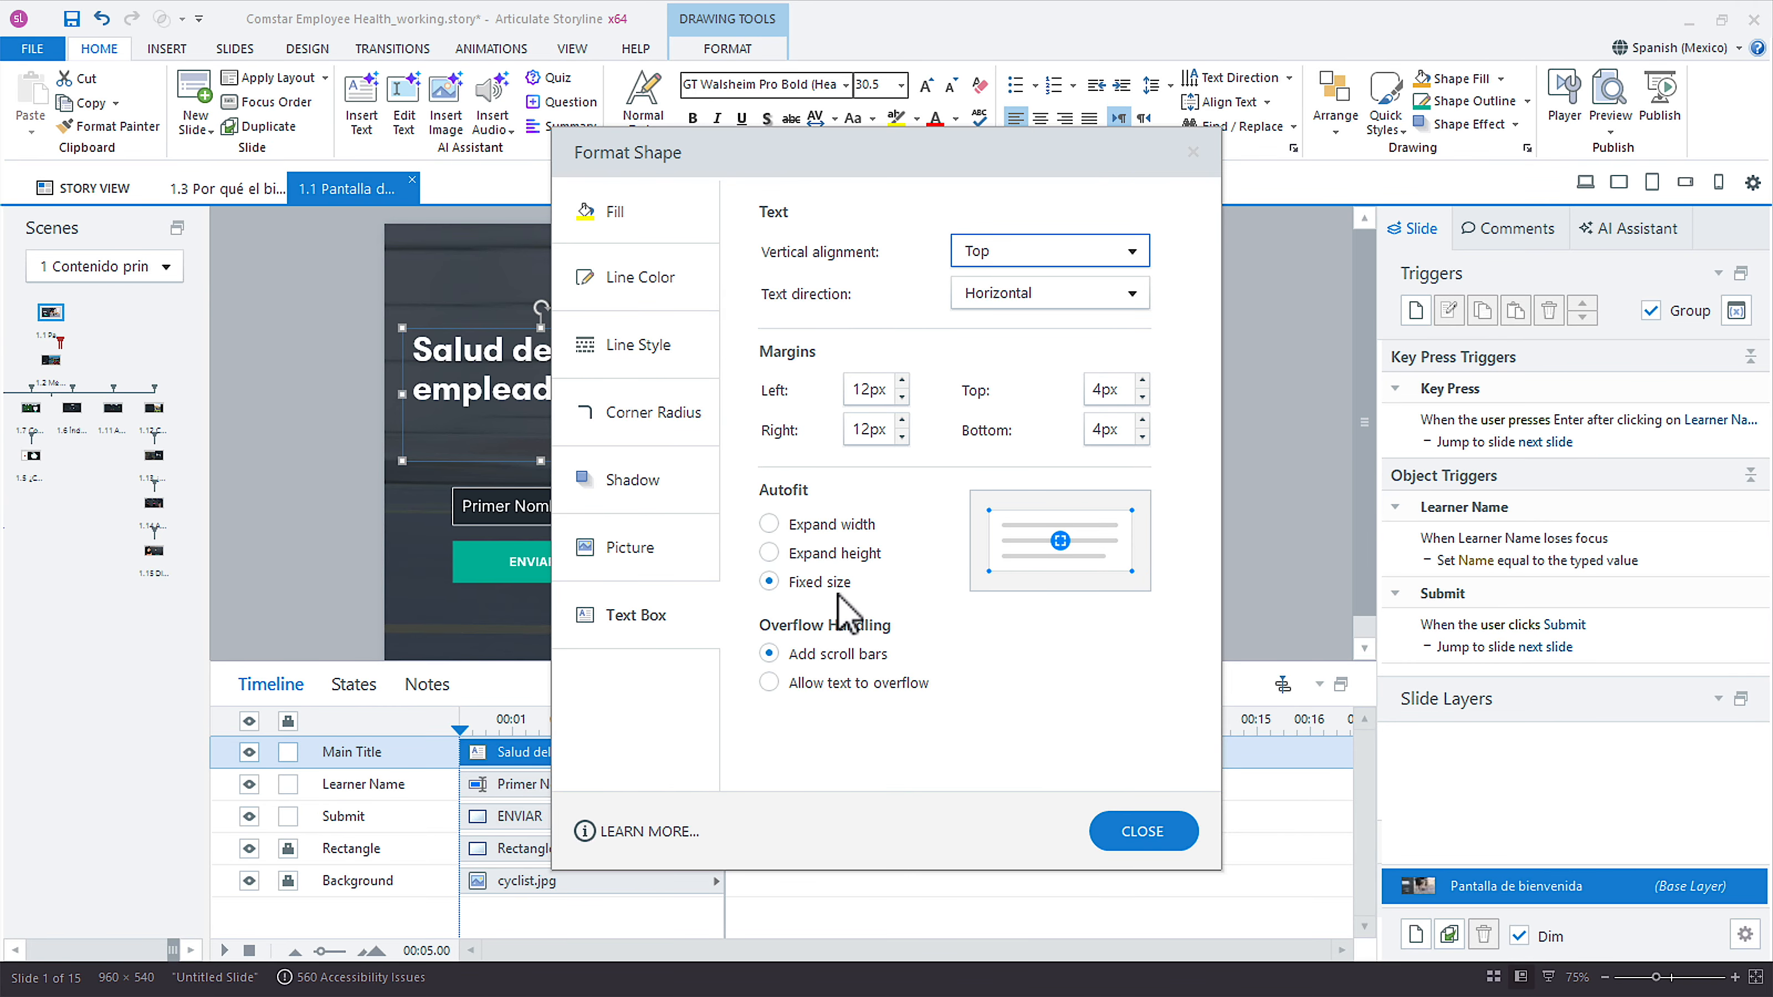
click(1145, 835)
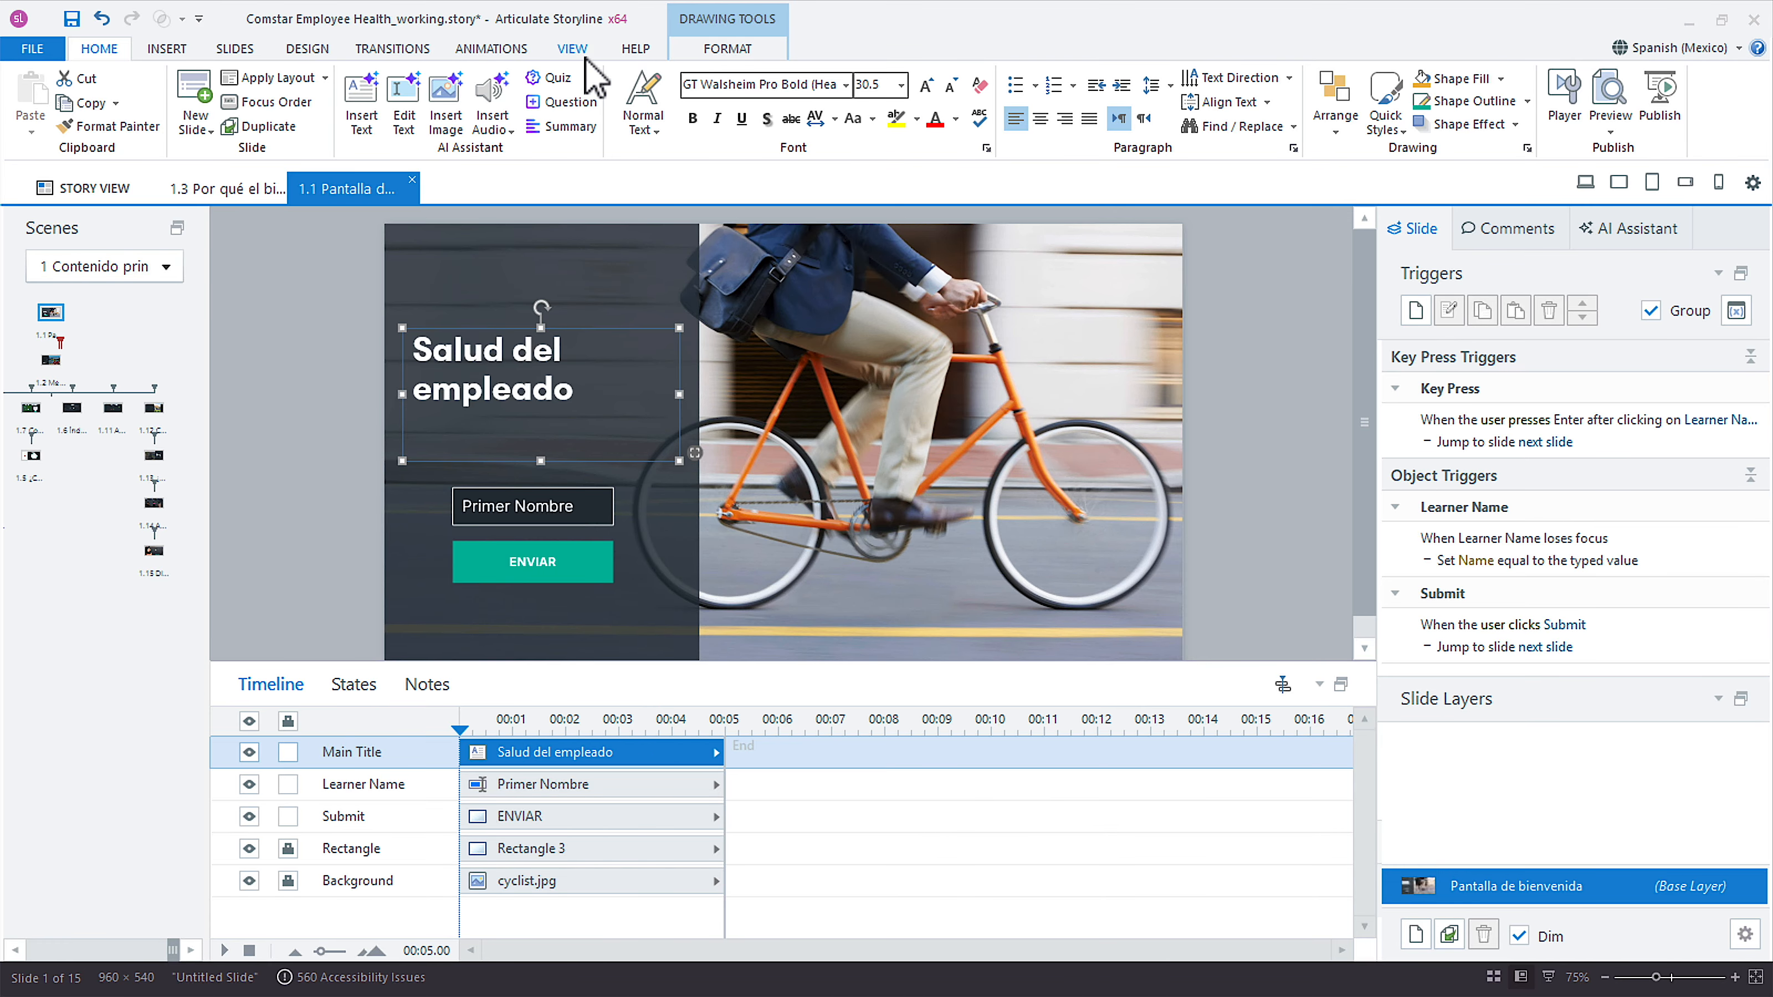
Reopen the layout issue list, go to the German version of the Main Title issue on slide 1.10, and close the list.
click(573, 48)
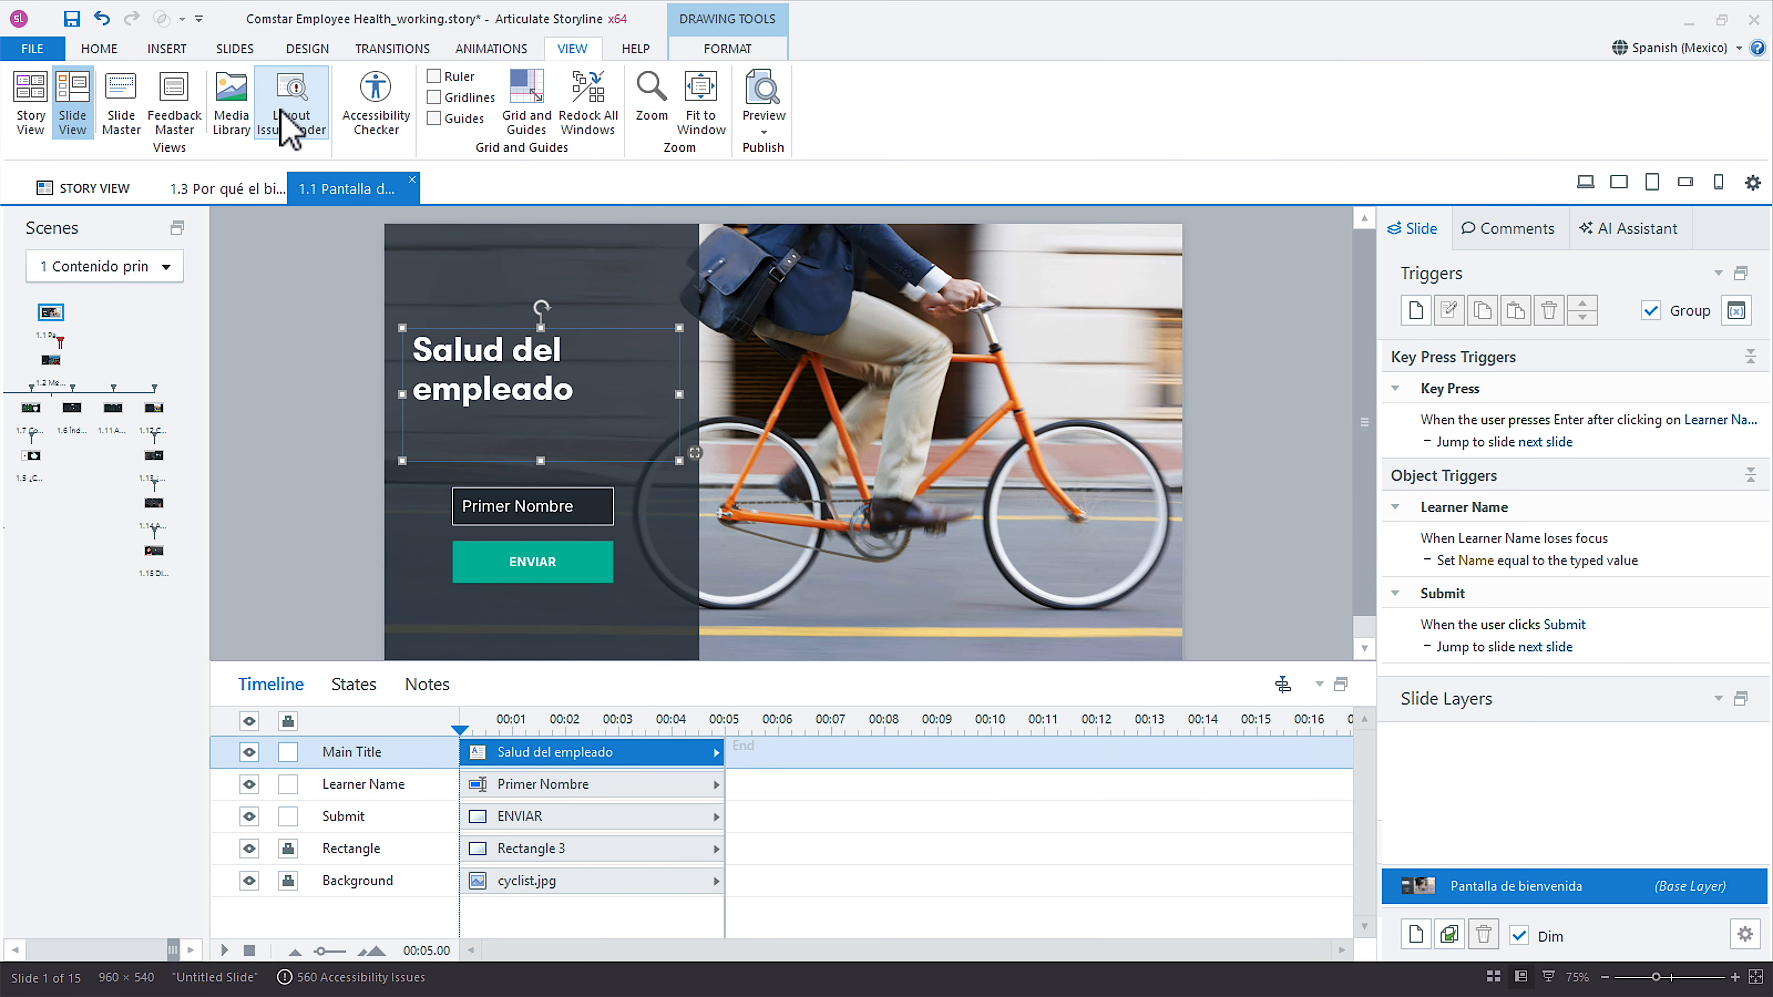
click(306, 140)
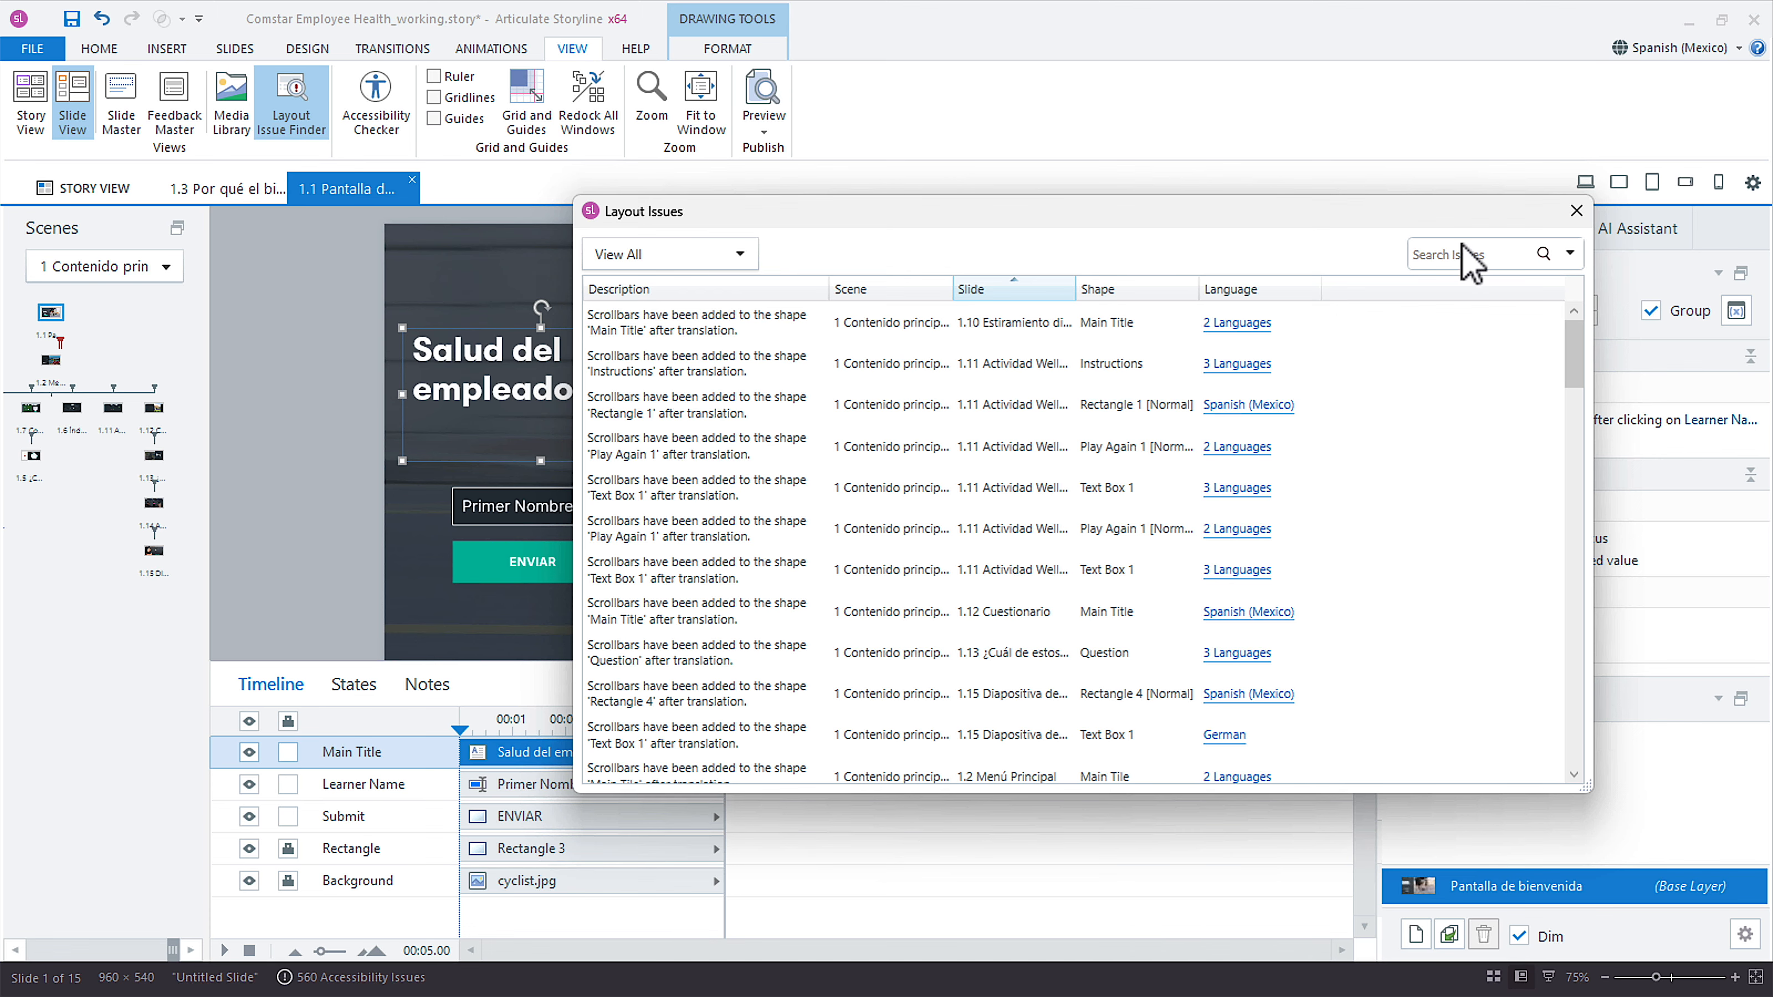
click(1234, 323)
click(1278, 338)
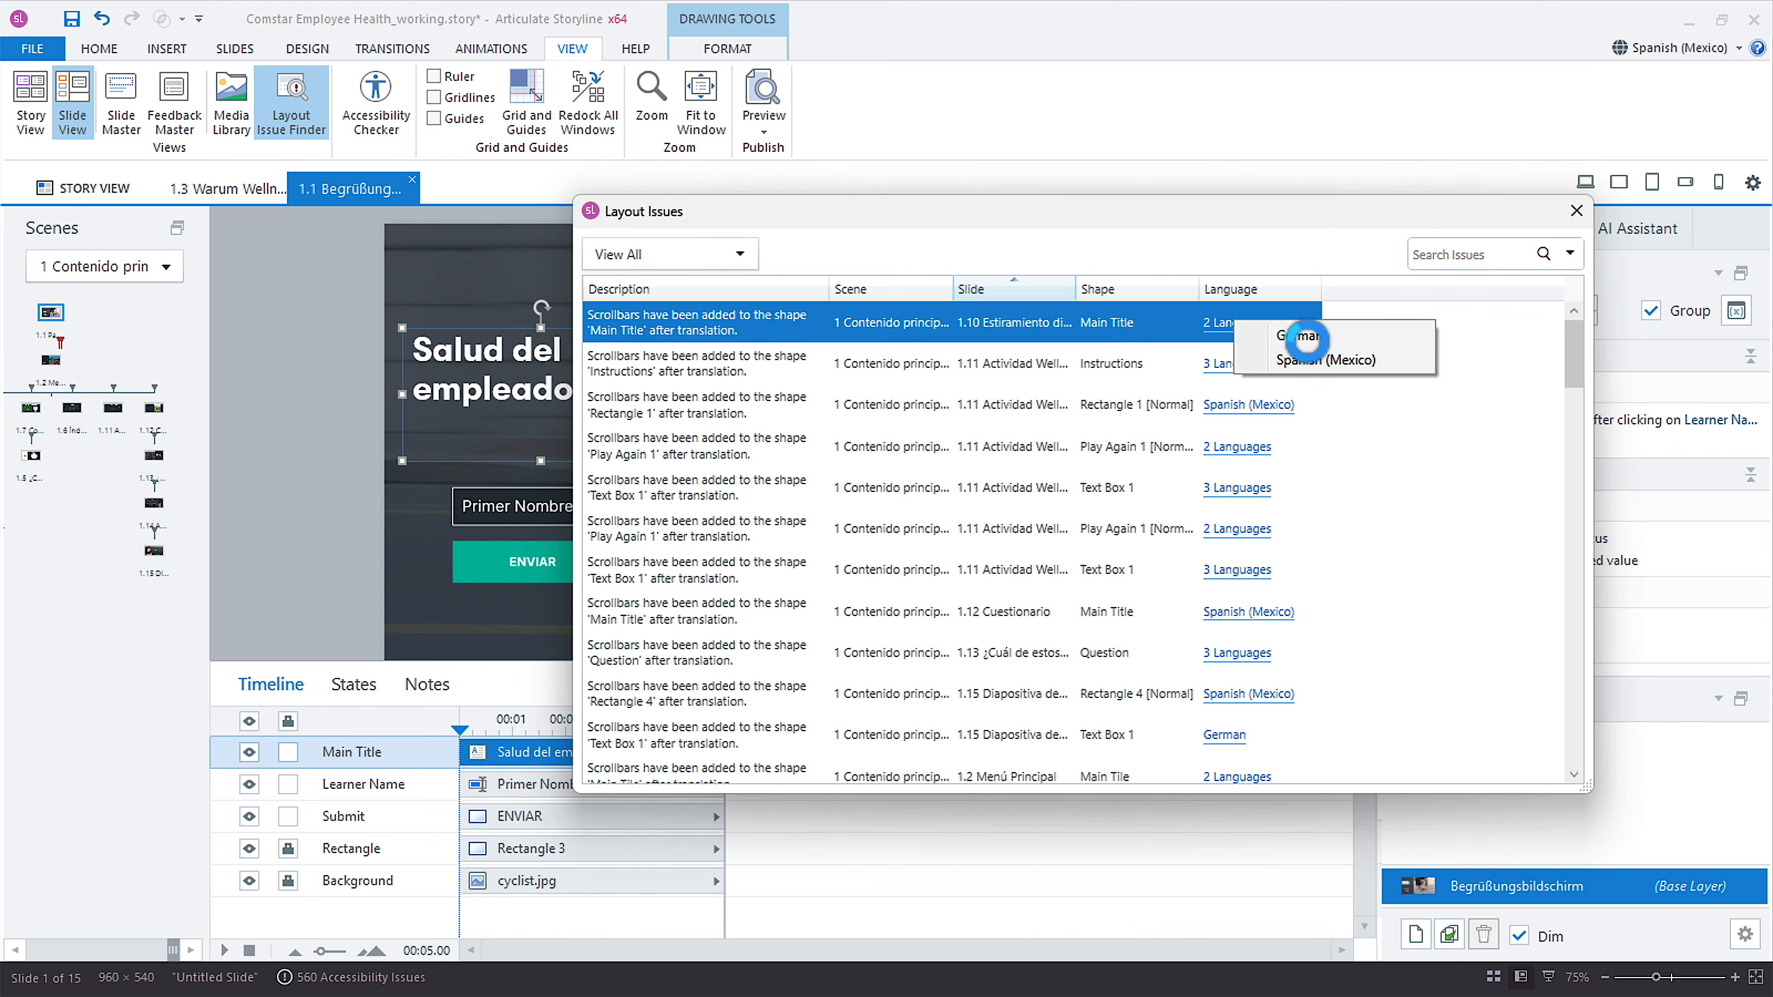
drag(698, 212, 648, 361)
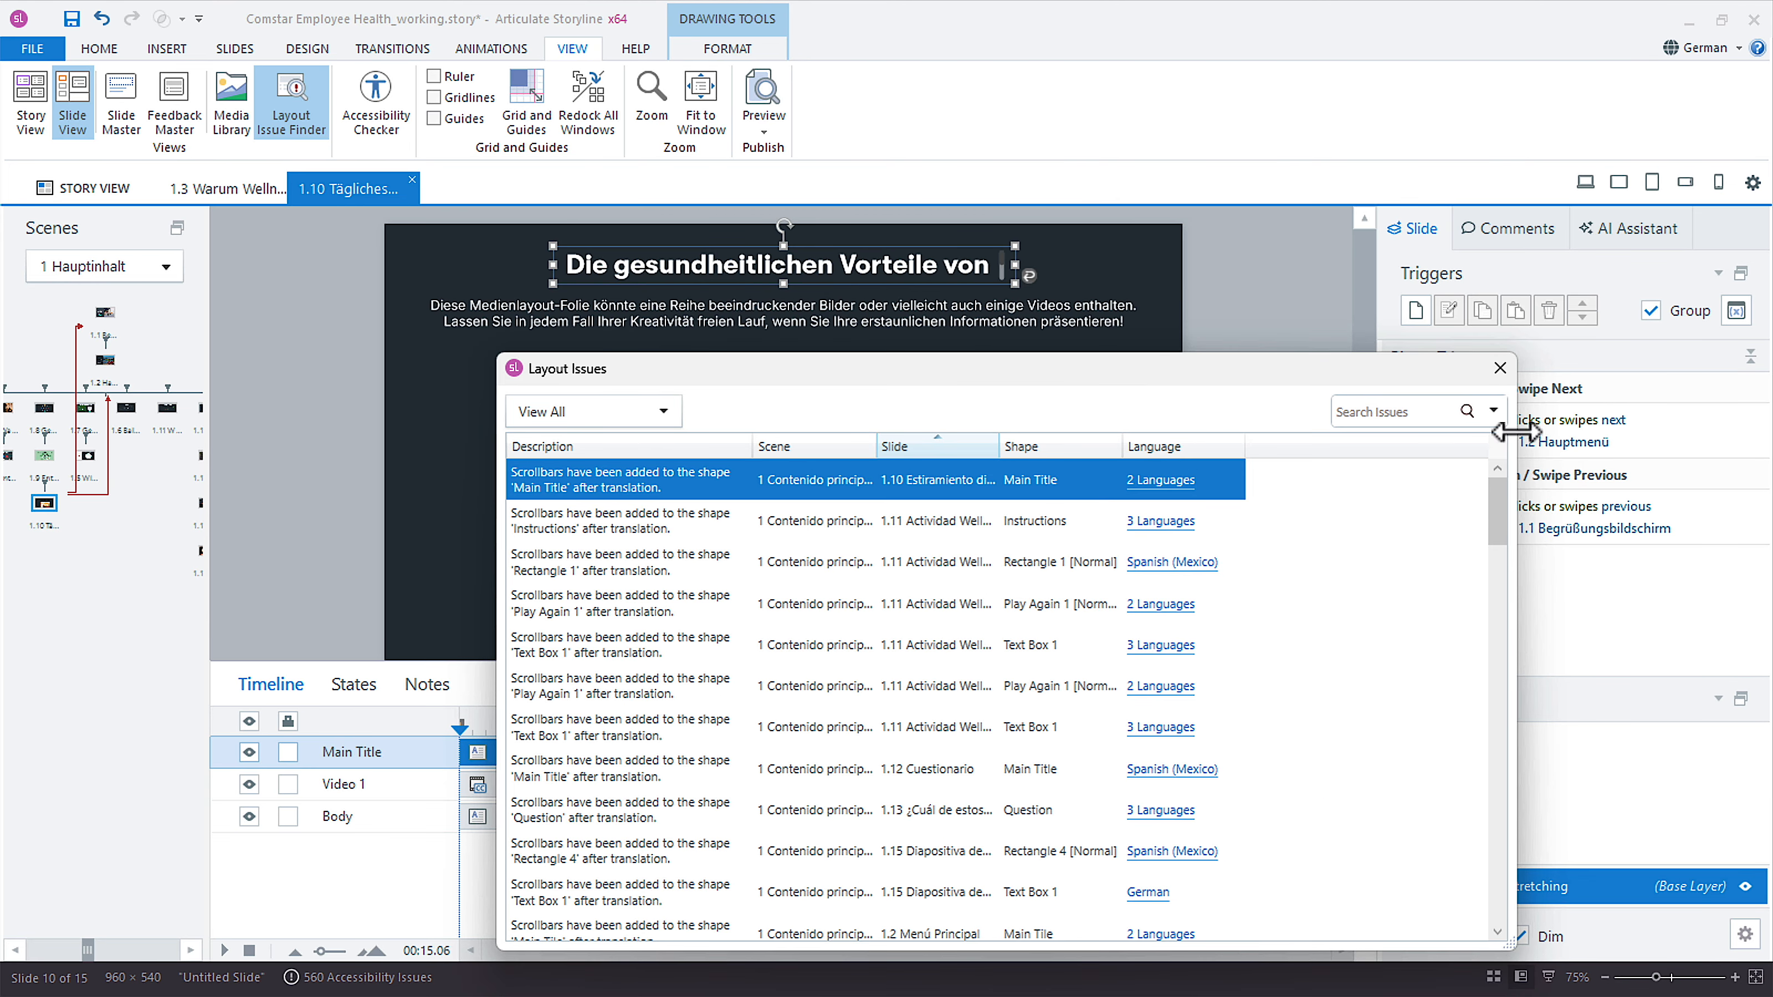
click(1494, 372)
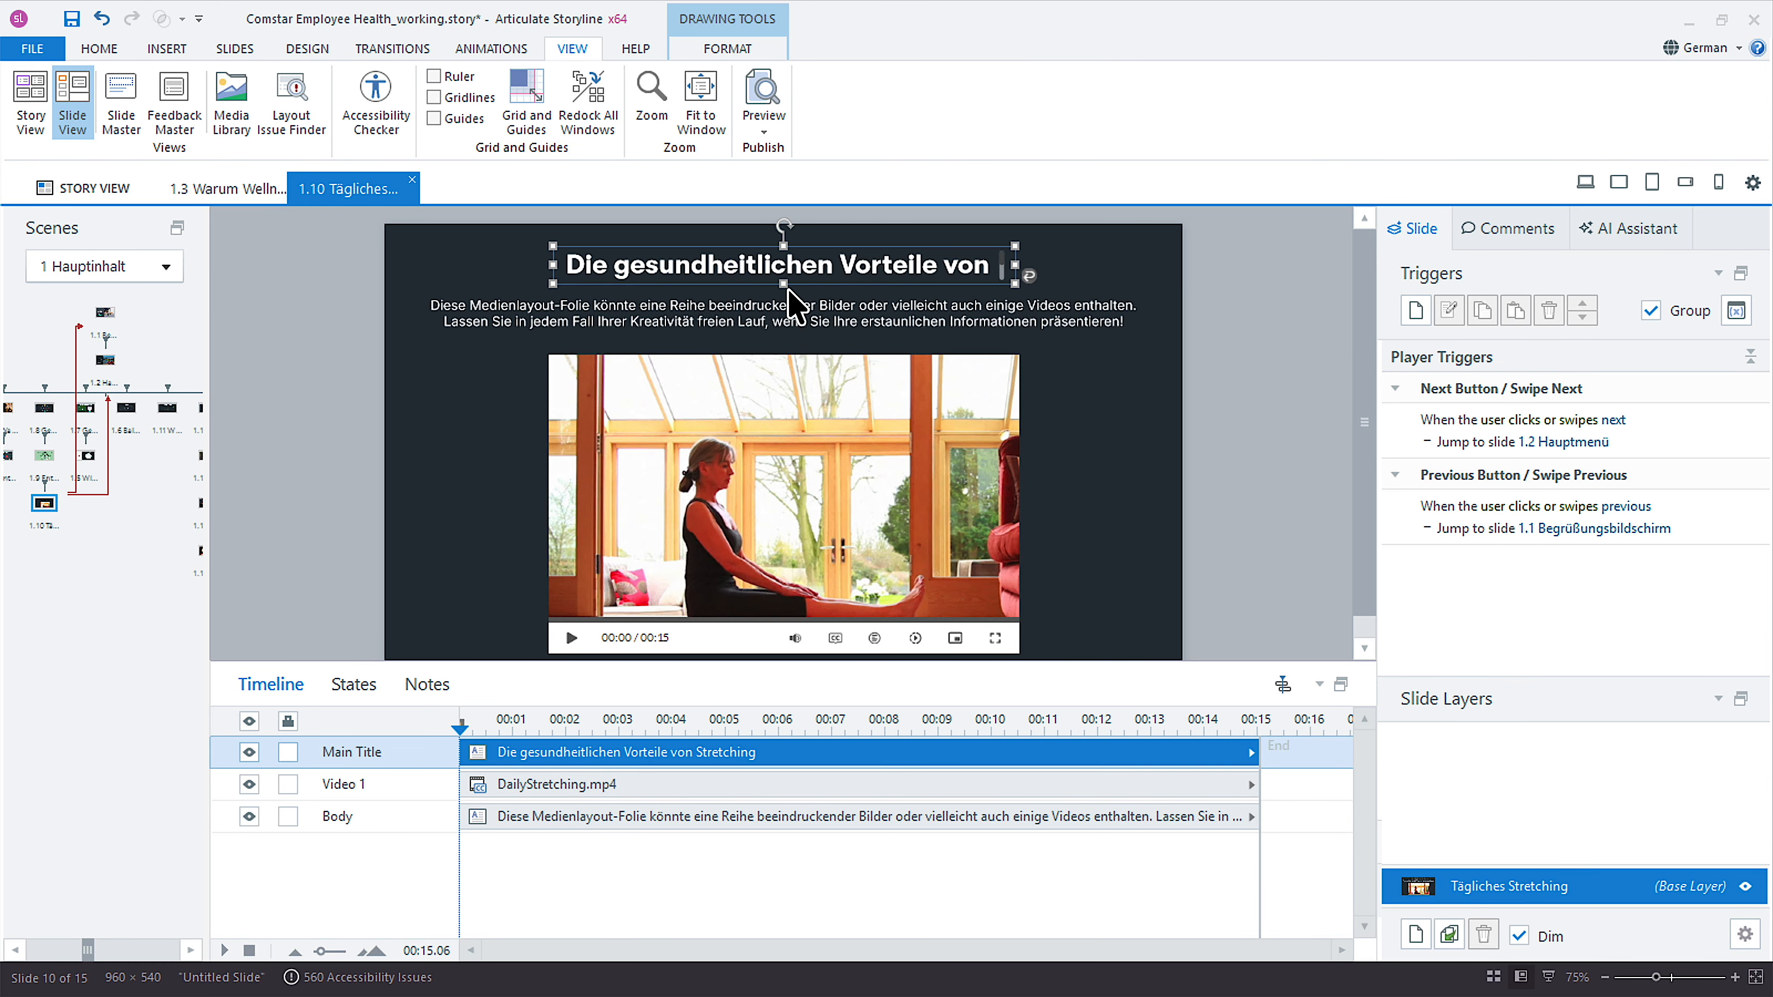
Make the German title box on slide 1.10 taller and move the body text slightly down beneath it.
drag(785, 286, 782, 307)
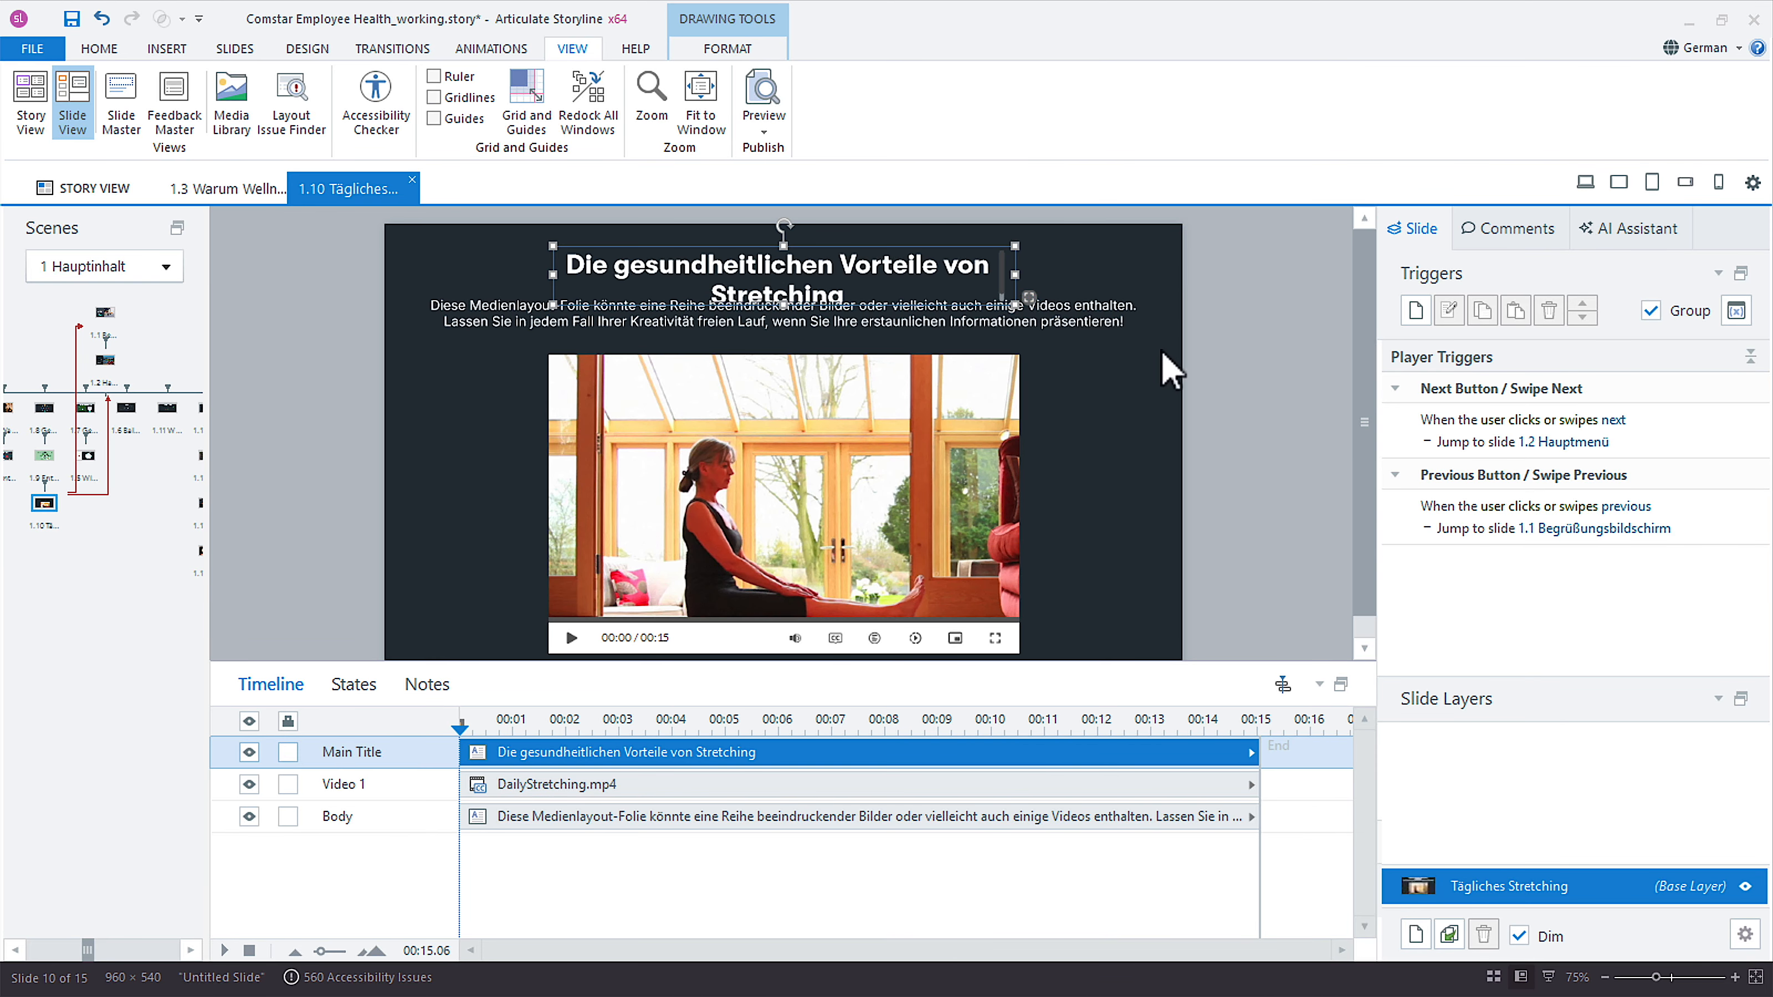
click(1072, 337)
drag(1073, 339, 1075, 353)
Widen the German title box on both sides so the title fits on one line centred above the video.
click(958, 276)
drag(1013, 276, 1159, 274)
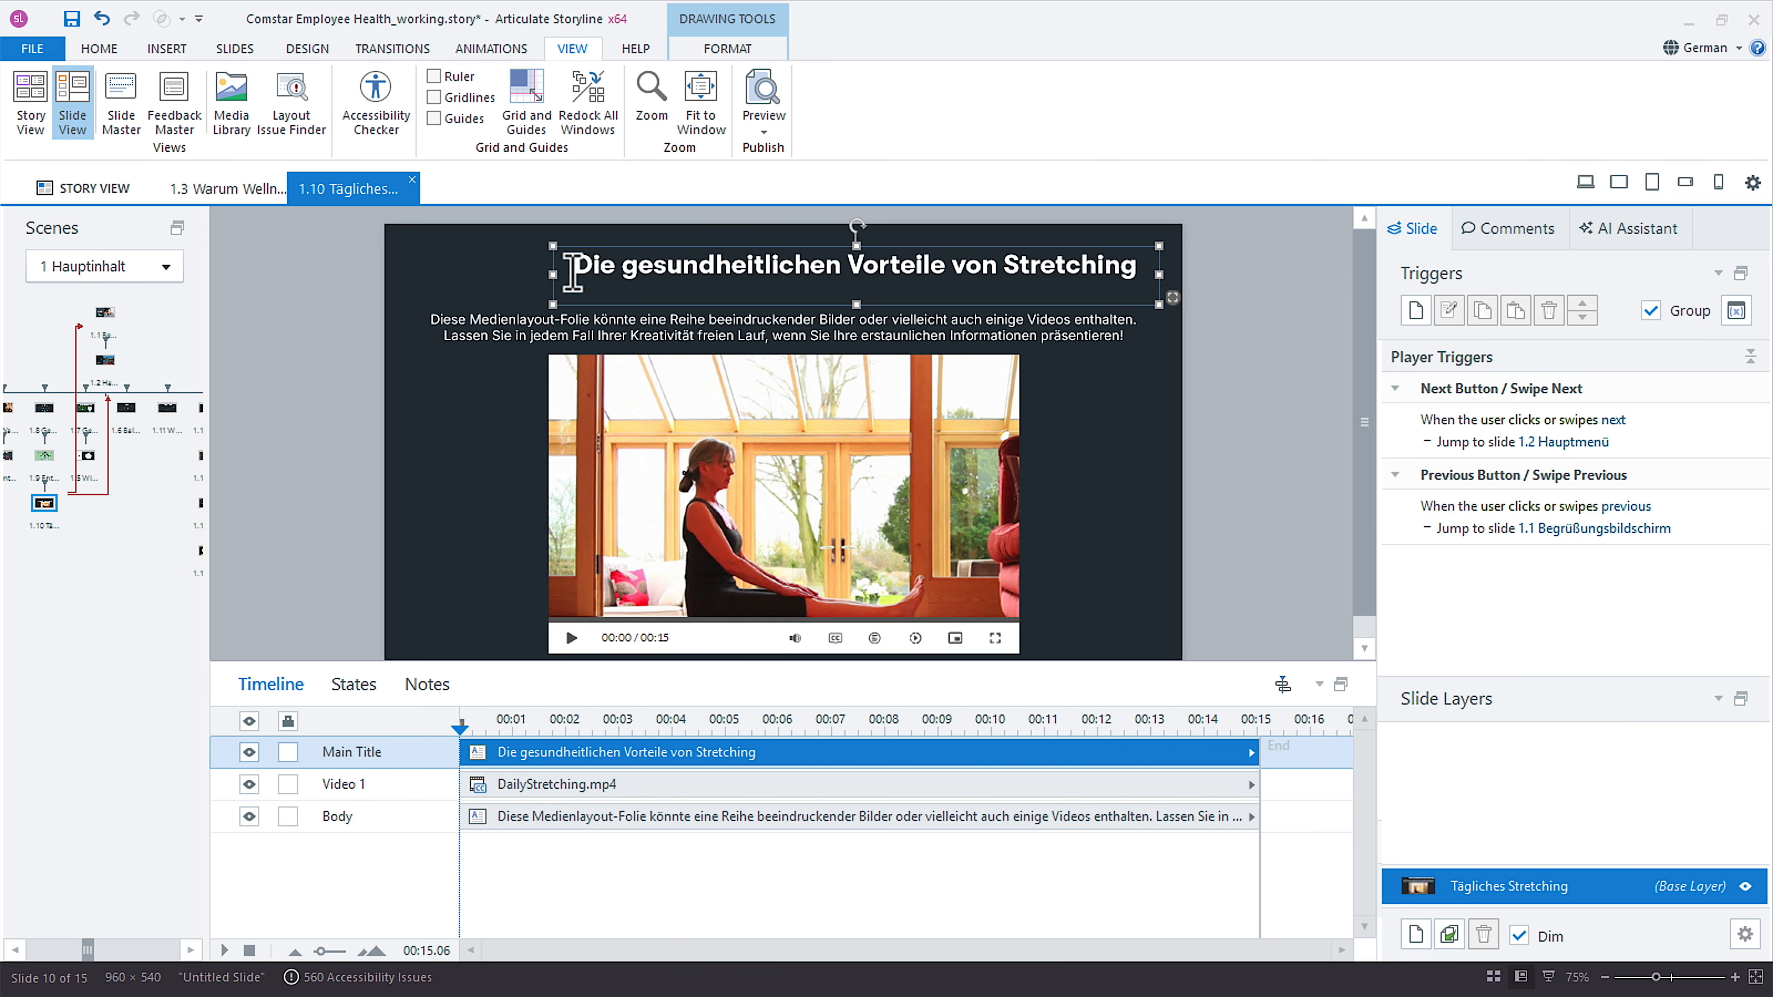
drag(553, 276, 410, 276)
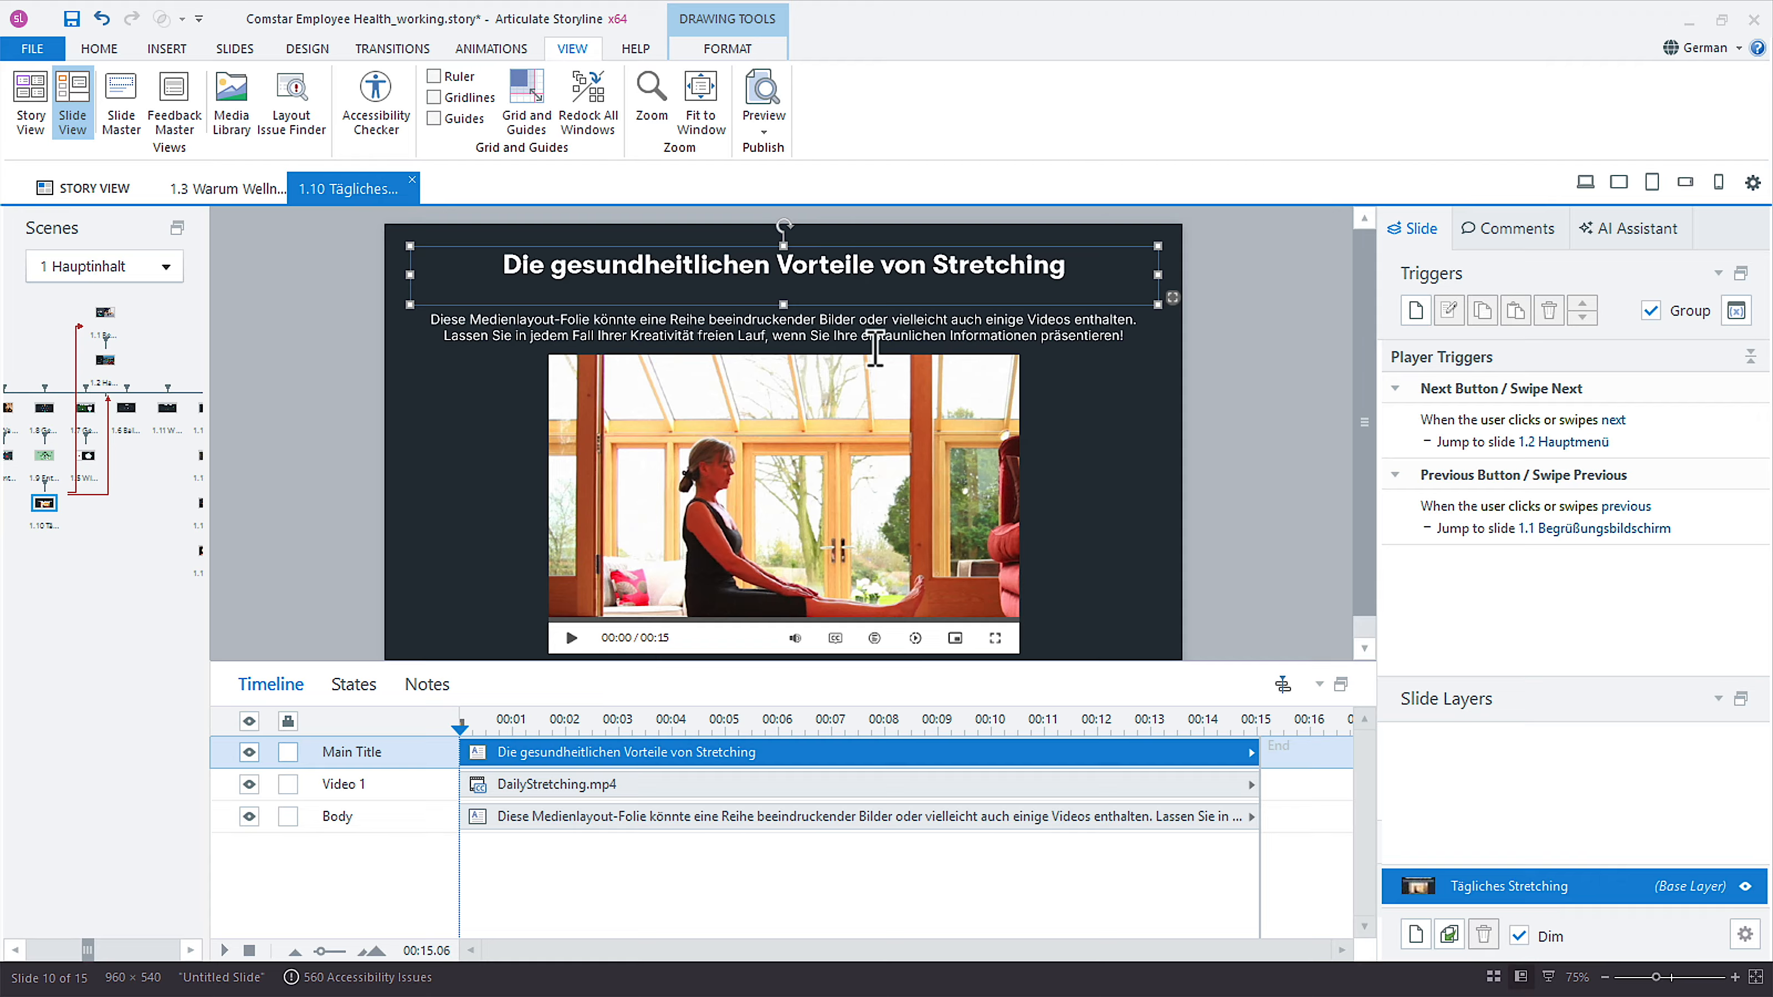
View slide 1.10 in Spanish (Mexico) to compare its title layout, and return to the German version.
click(1703, 48)
click(1604, 294)
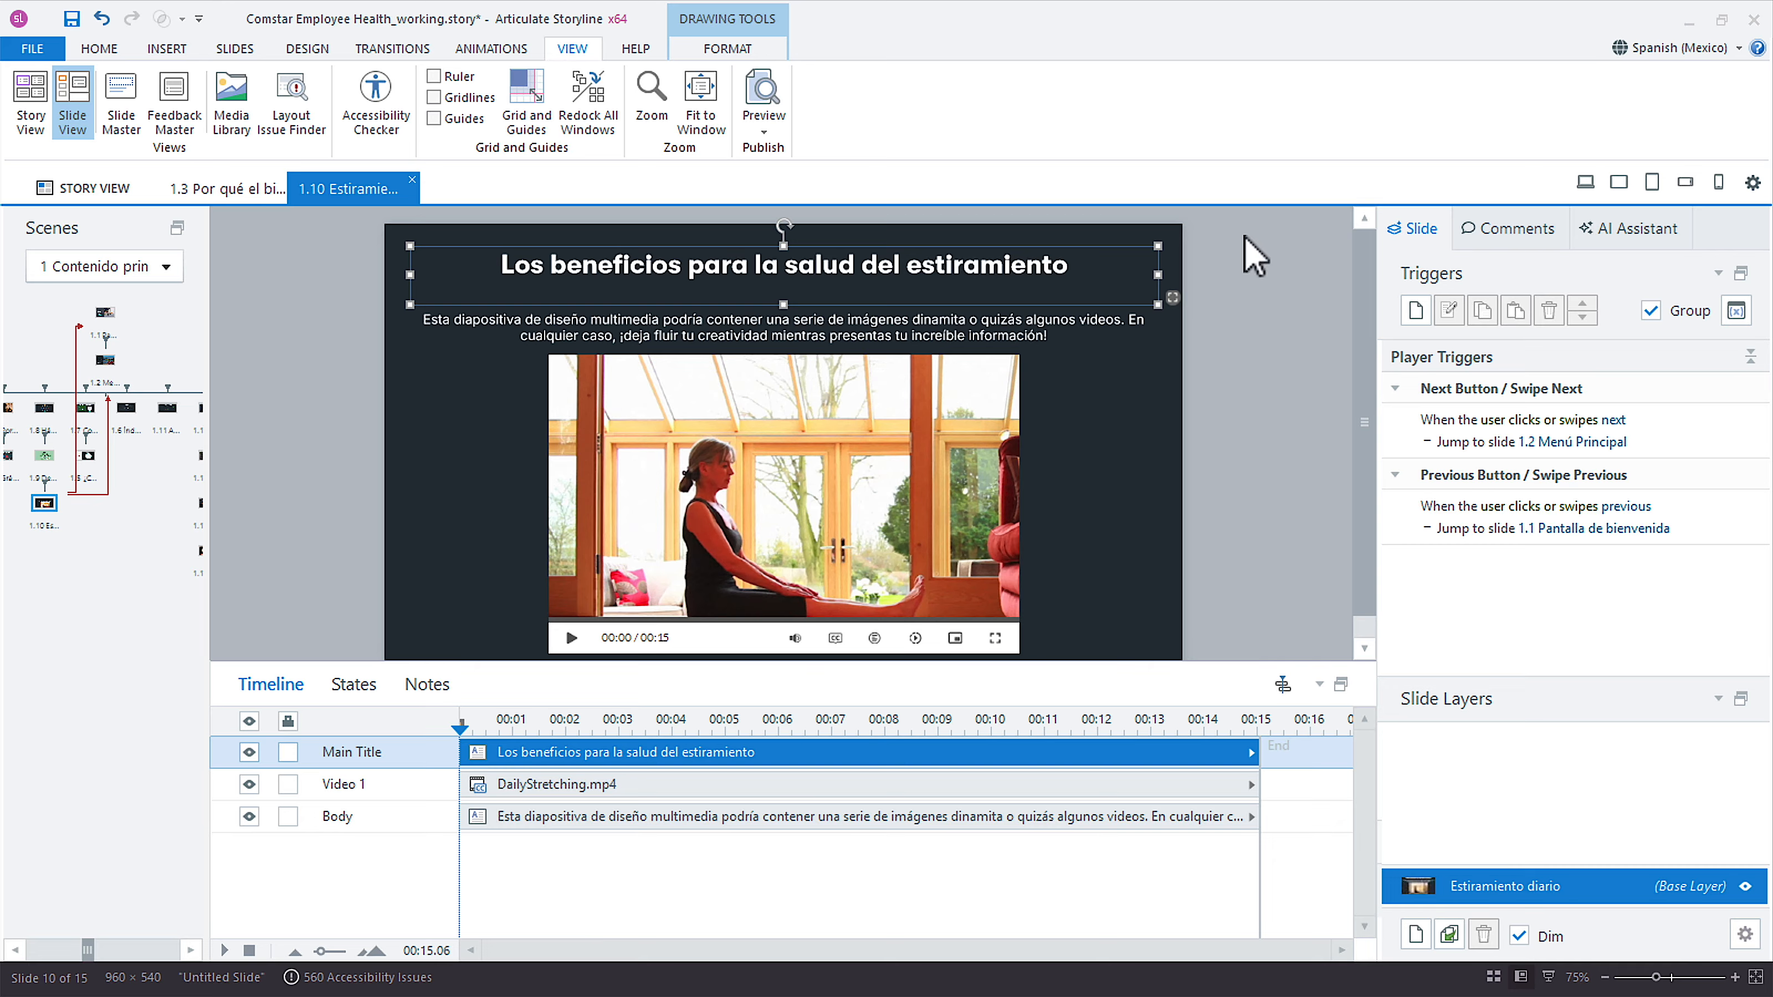
click(1676, 50)
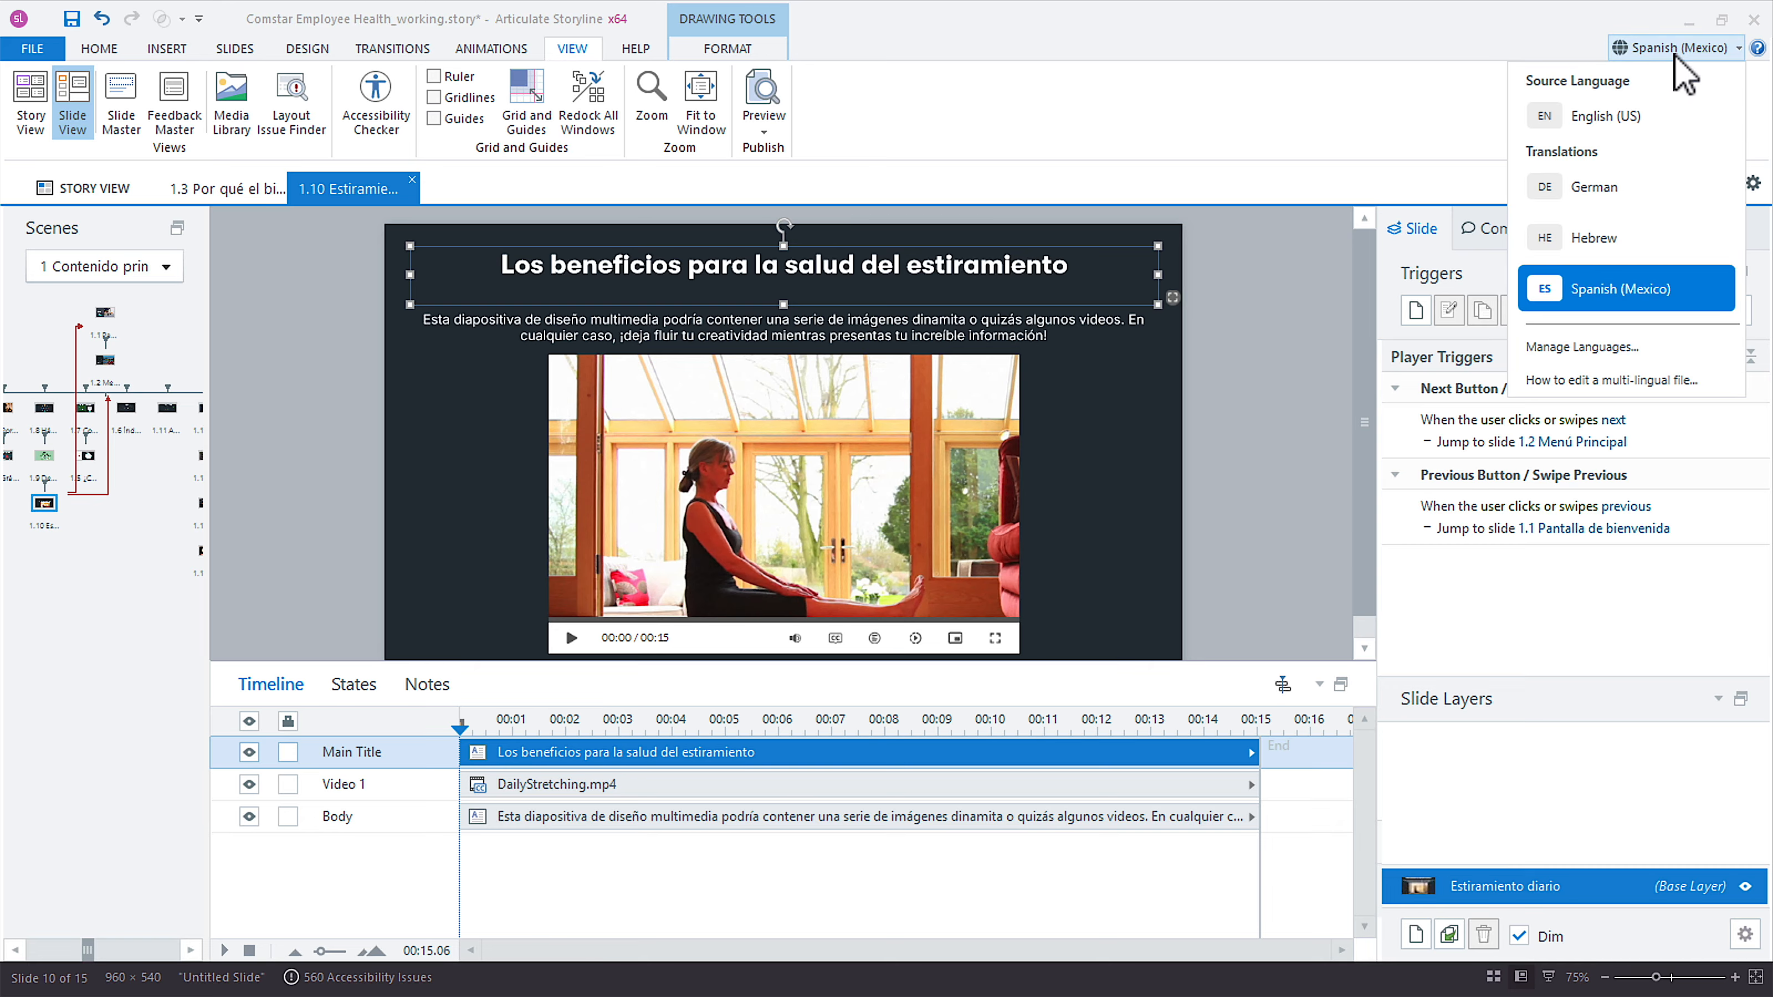
click(1653, 187)
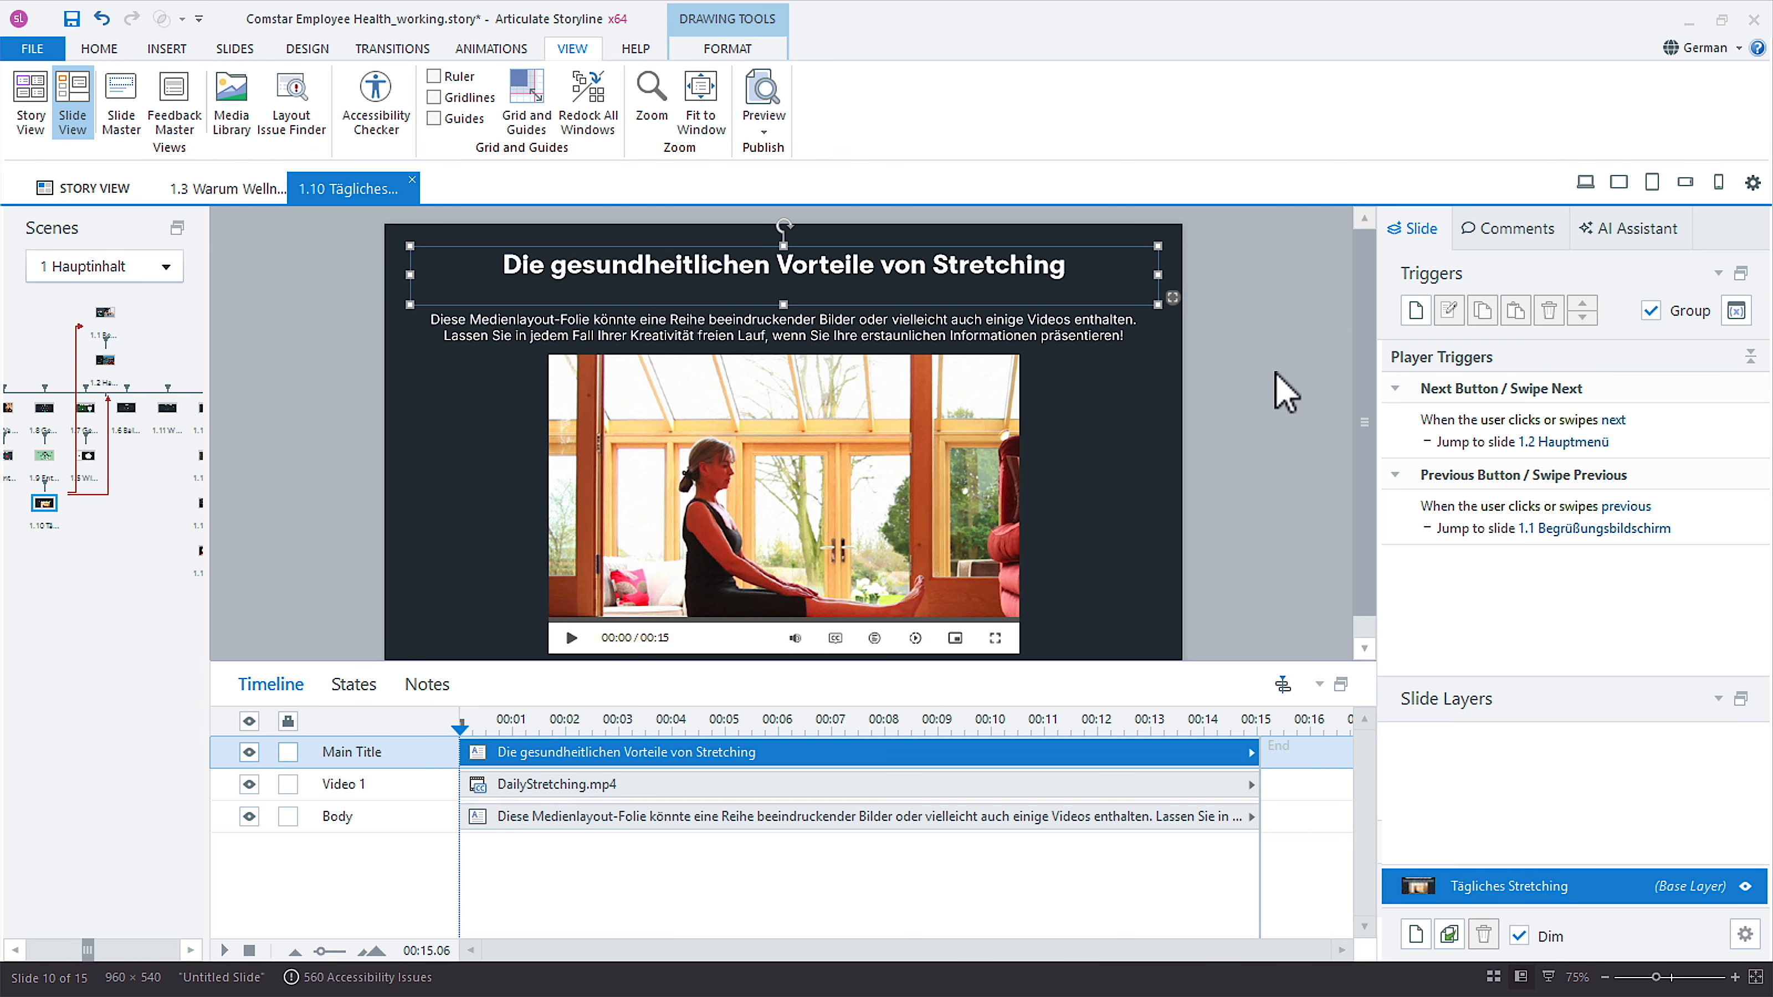
Review the text box autofit and overflow settings of the German main title on slide 1.10 without changing them.
click(1010, 265)
right_click(1075, 260)
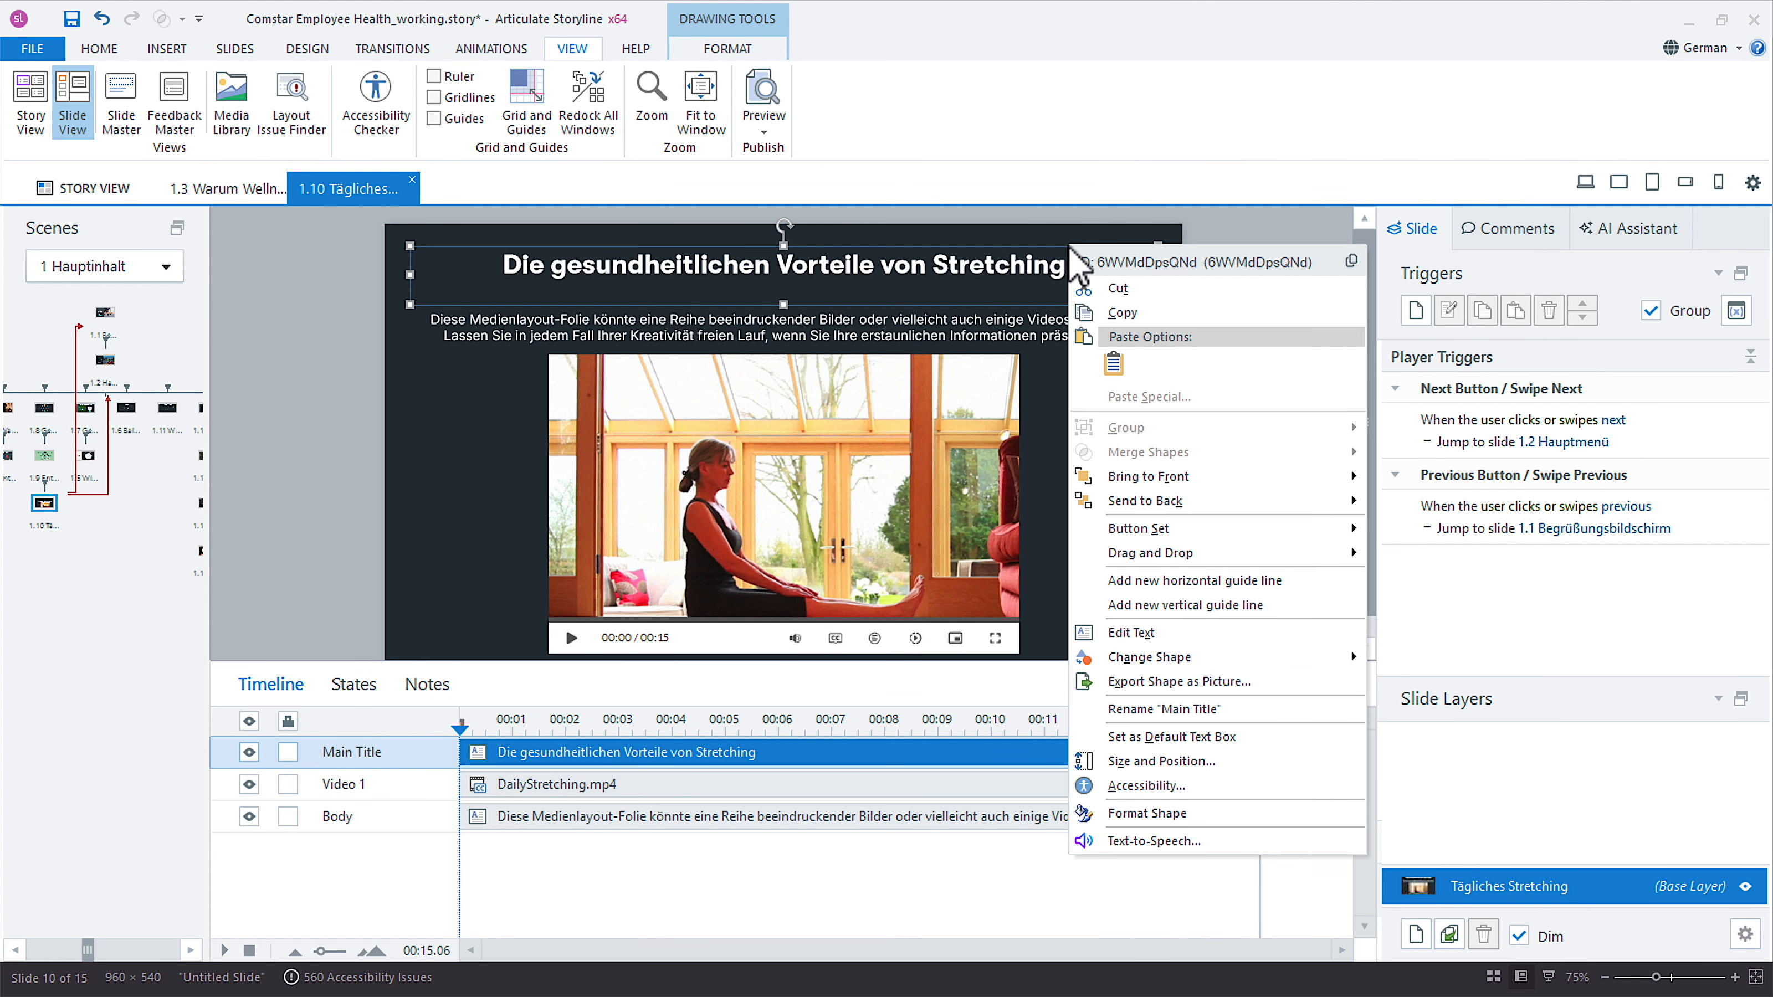
click(1179, 814)
click(673, 618)
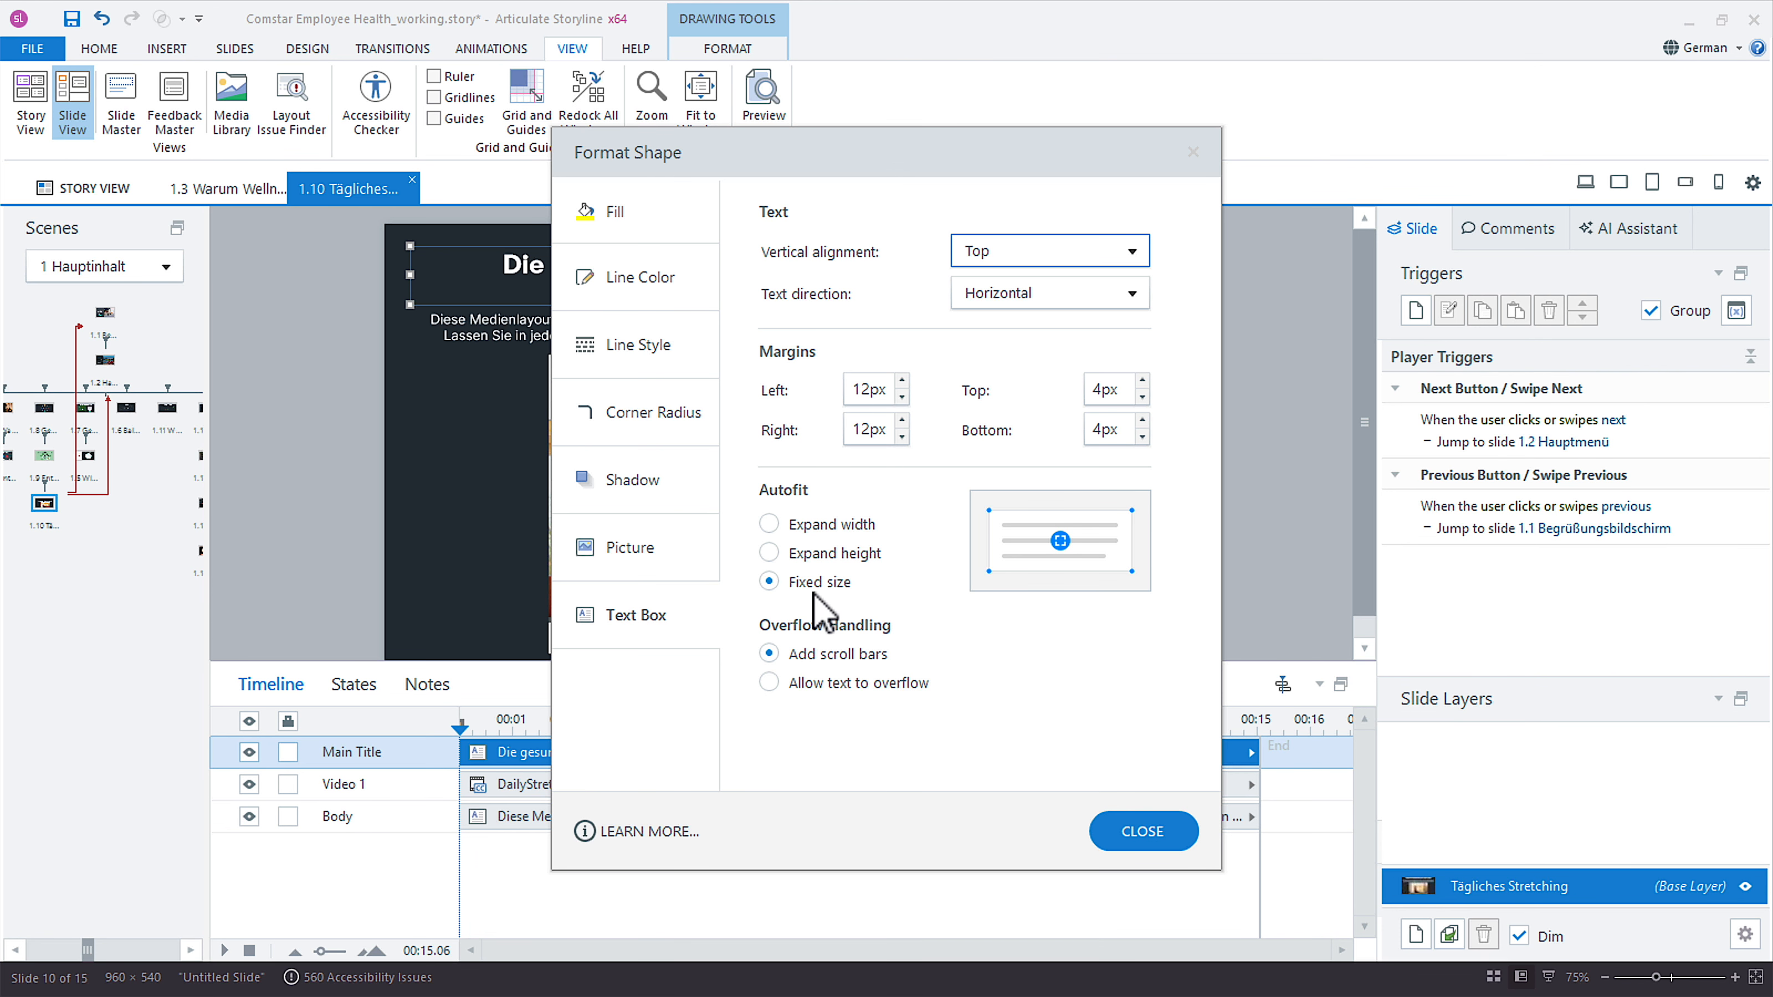
click(1145, 849)
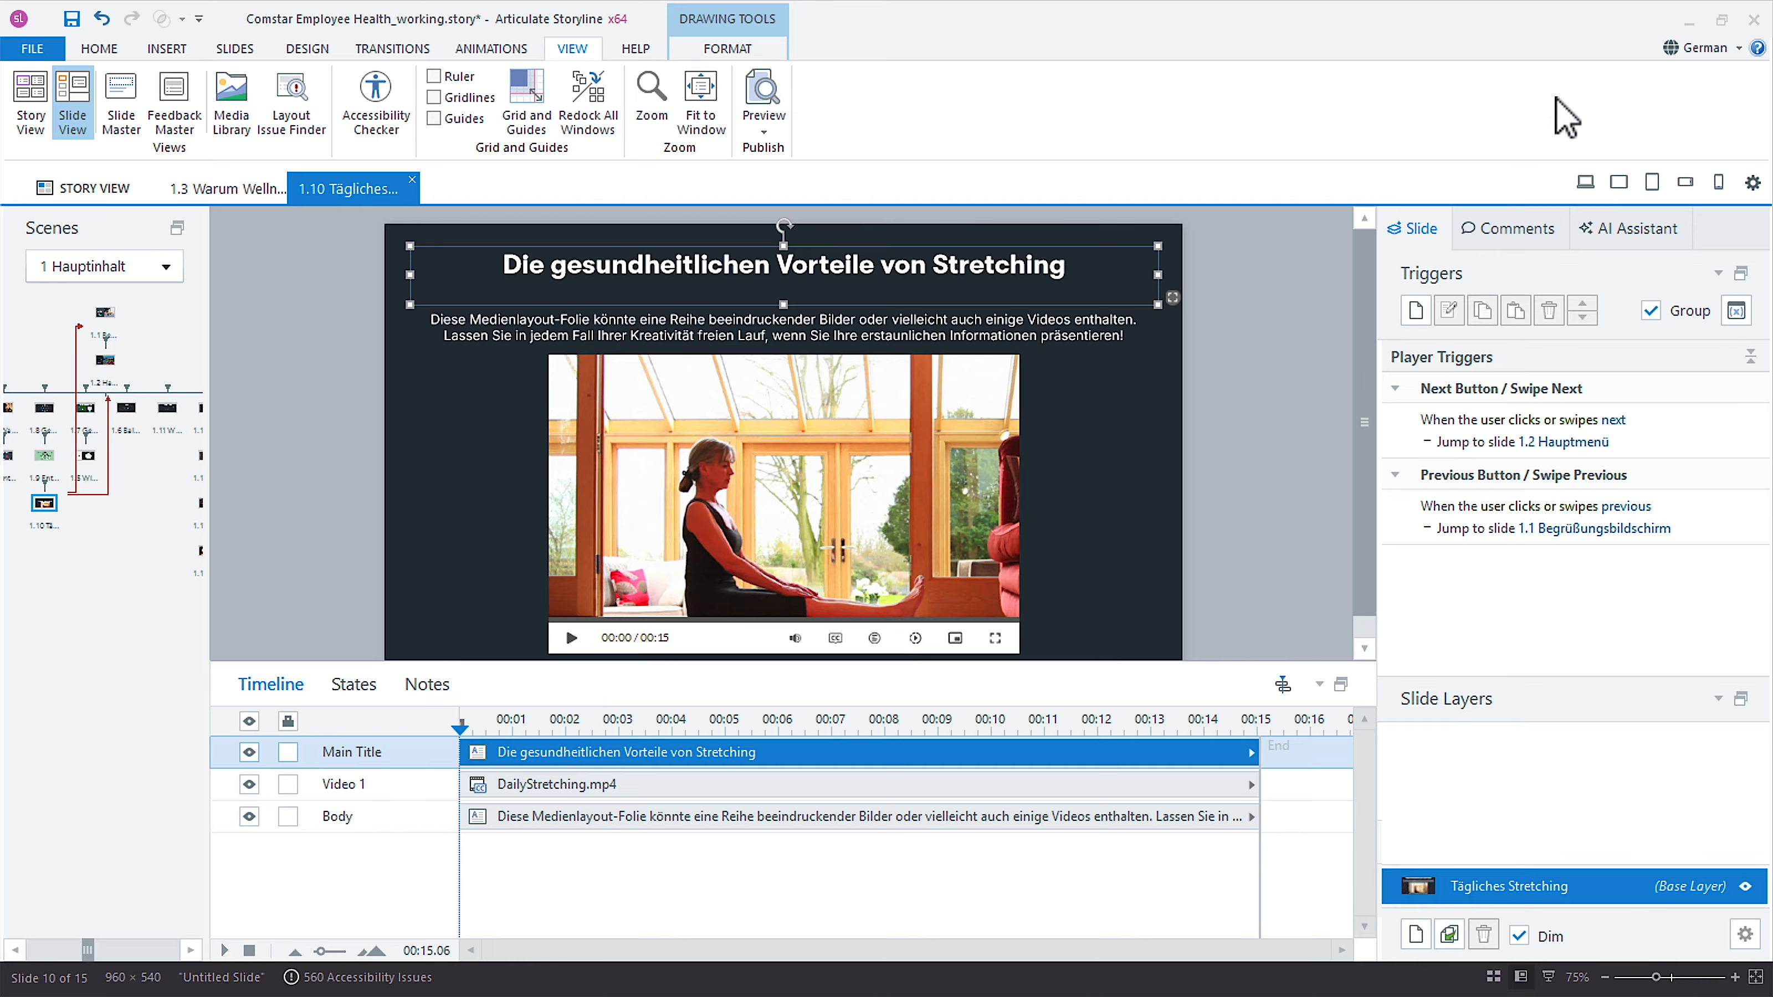
Switch the course display language back to English (US) and save the project.
click(1704, 49)
click(1646, 123)
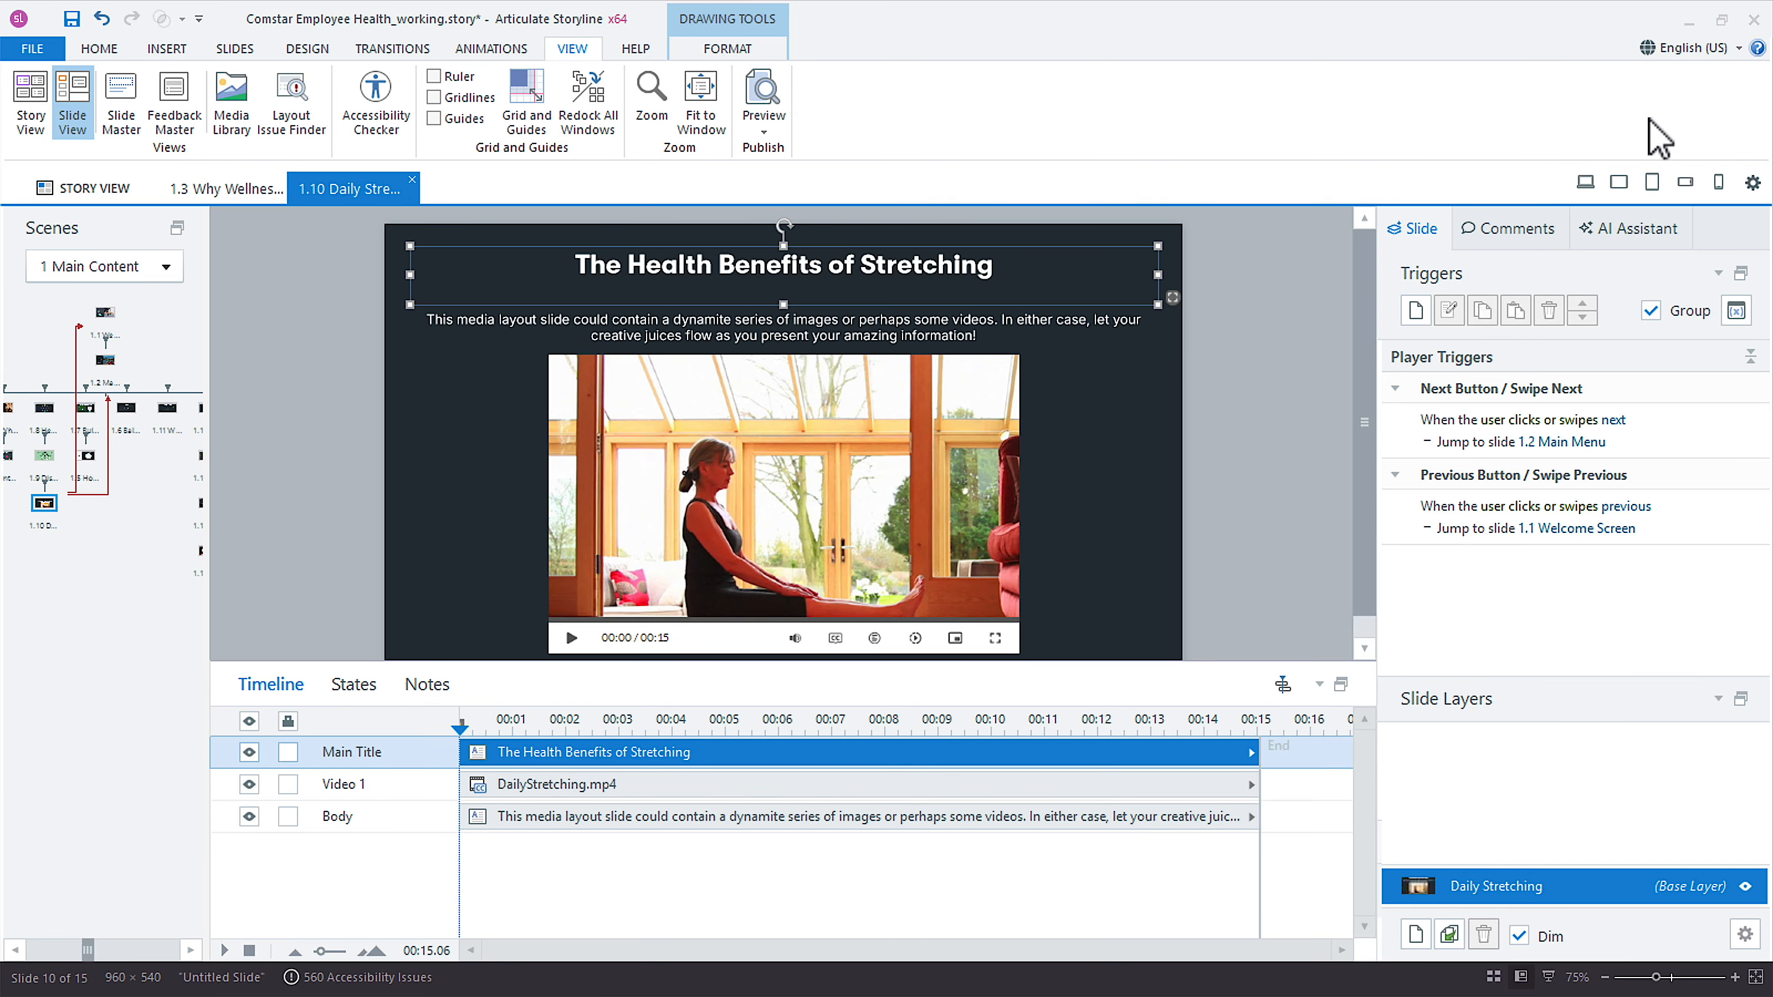
click(102, 56)
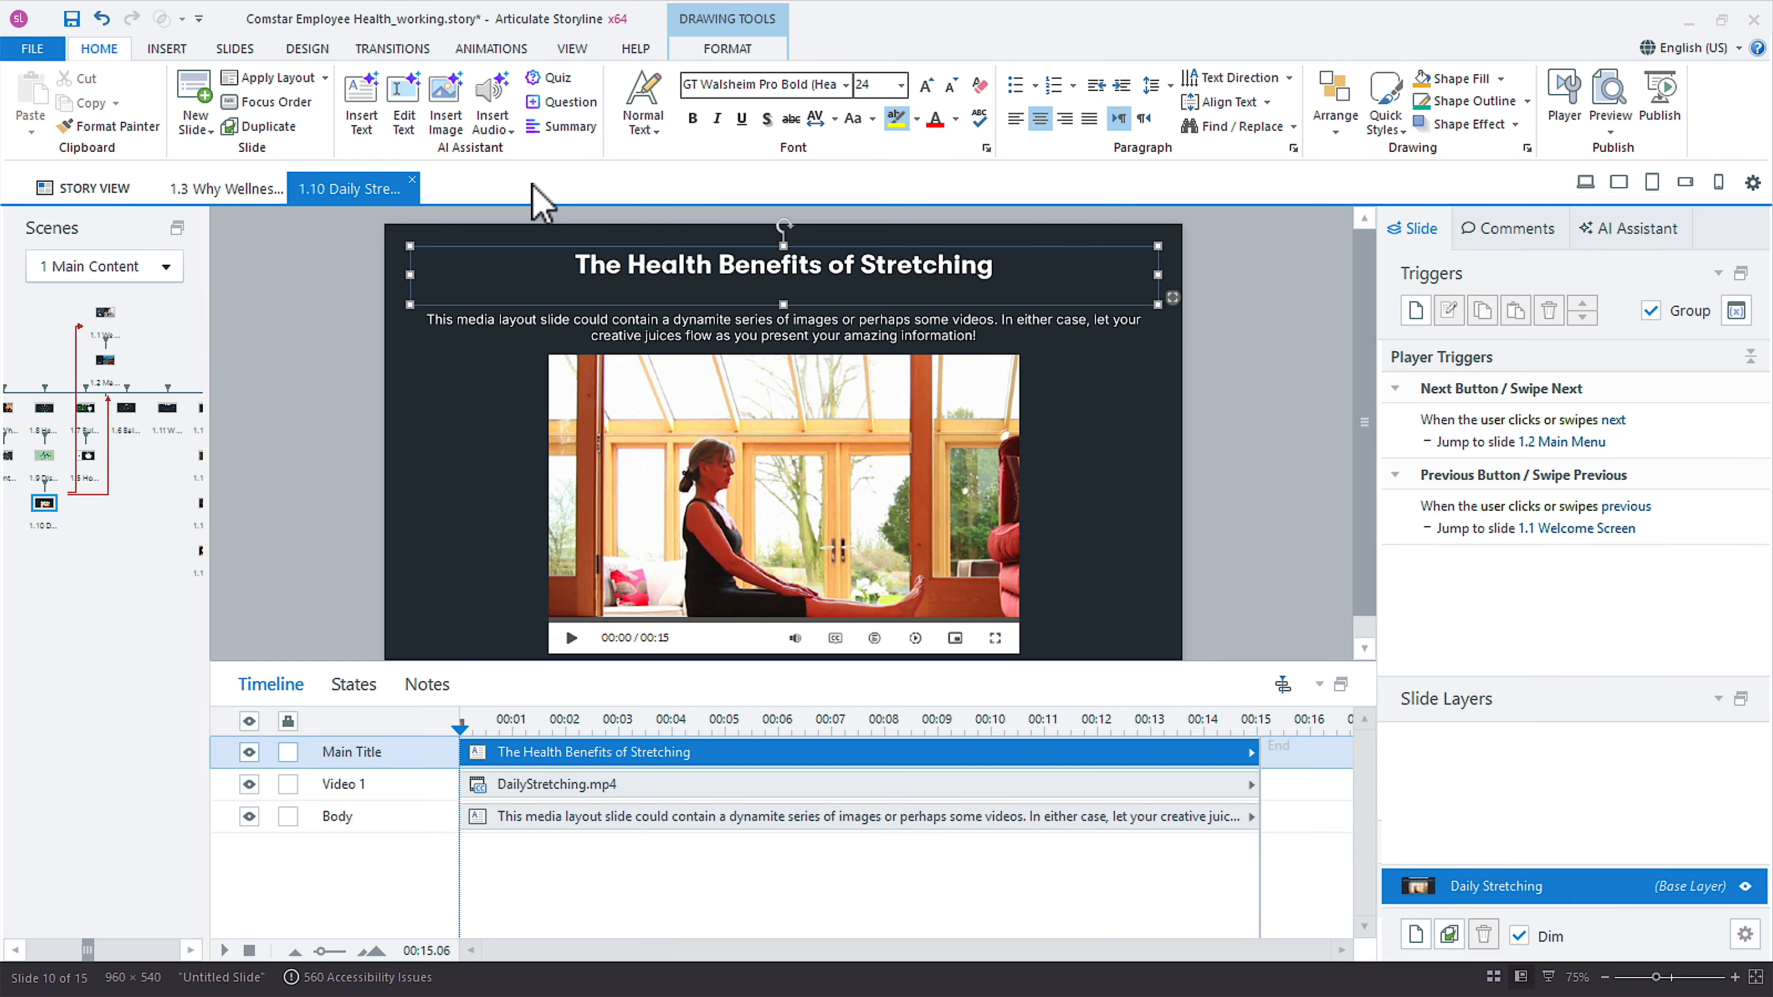
drag(684, 665, 720, 726)
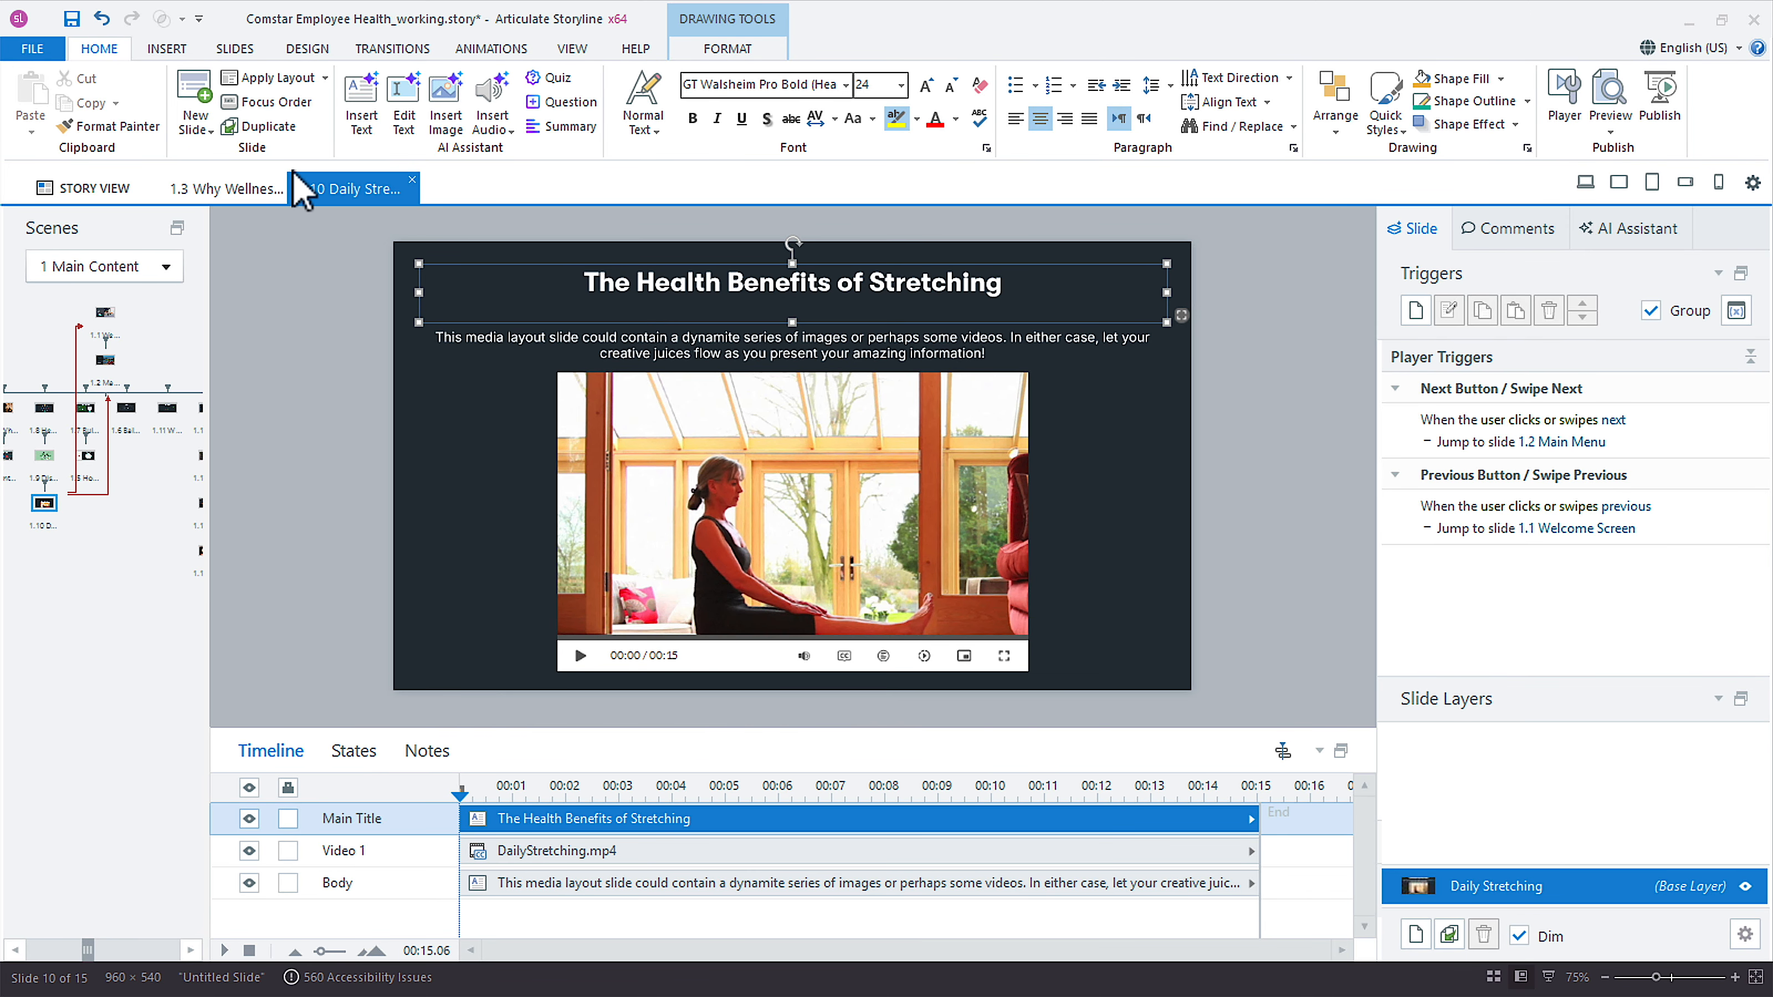
click(71, 19)
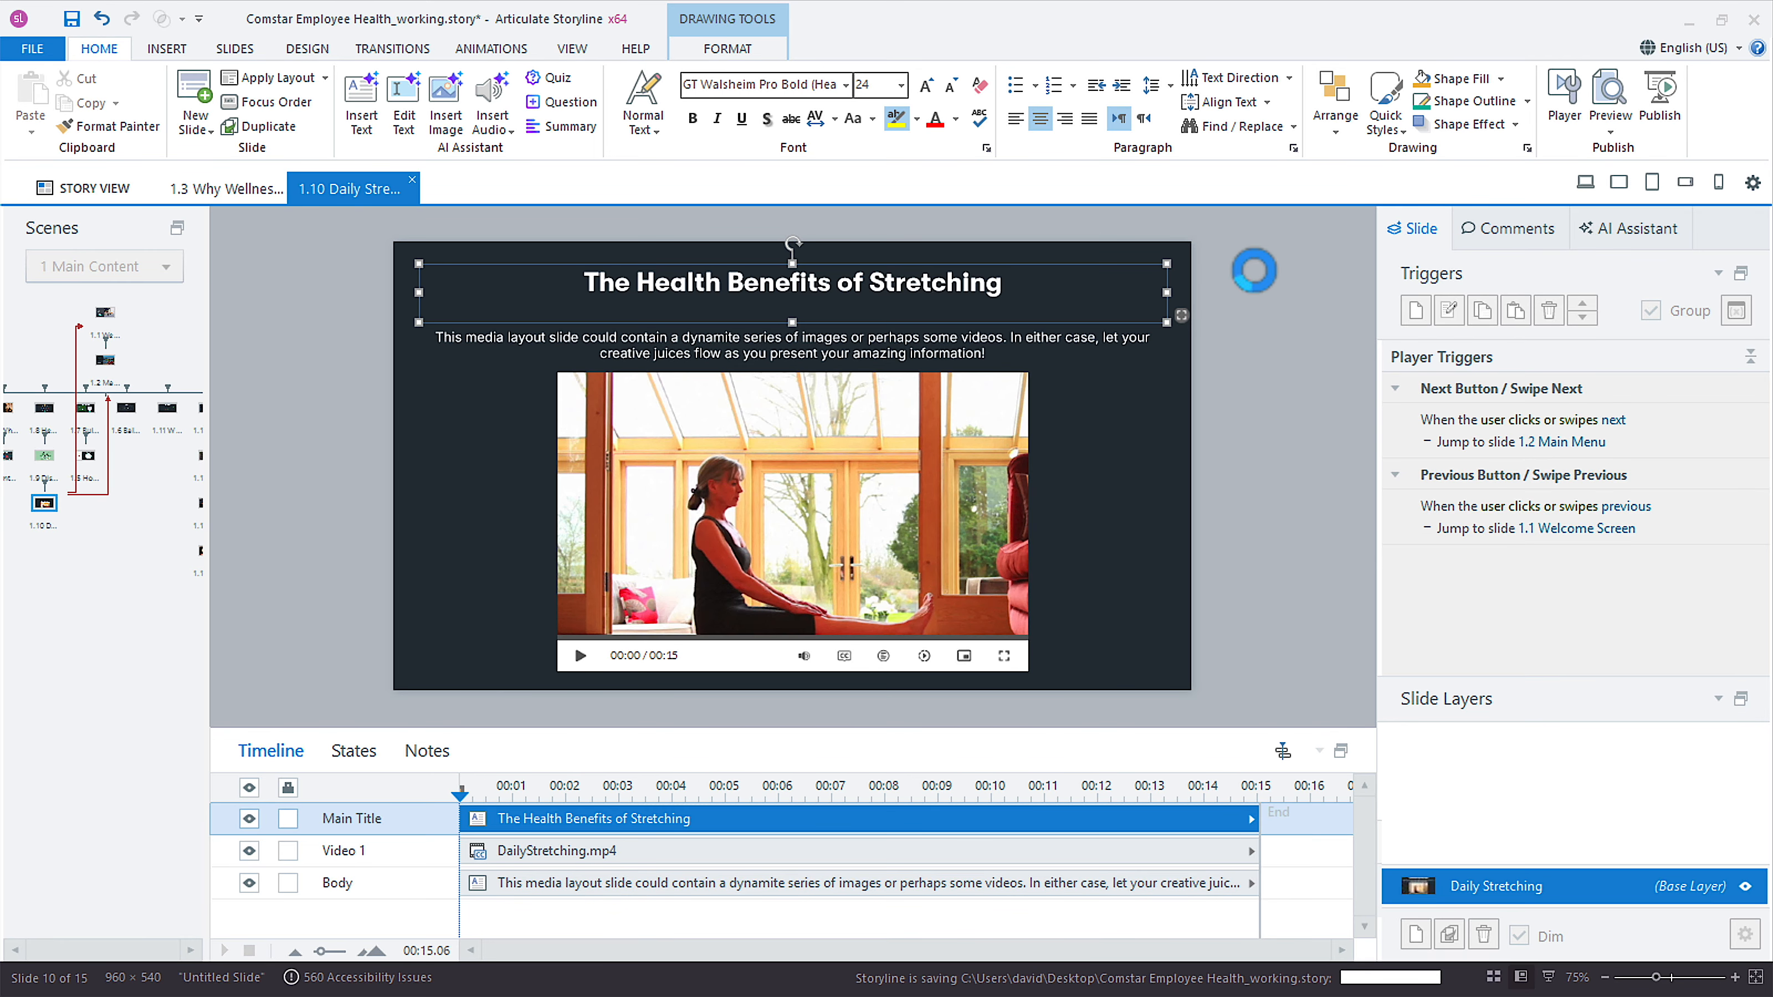
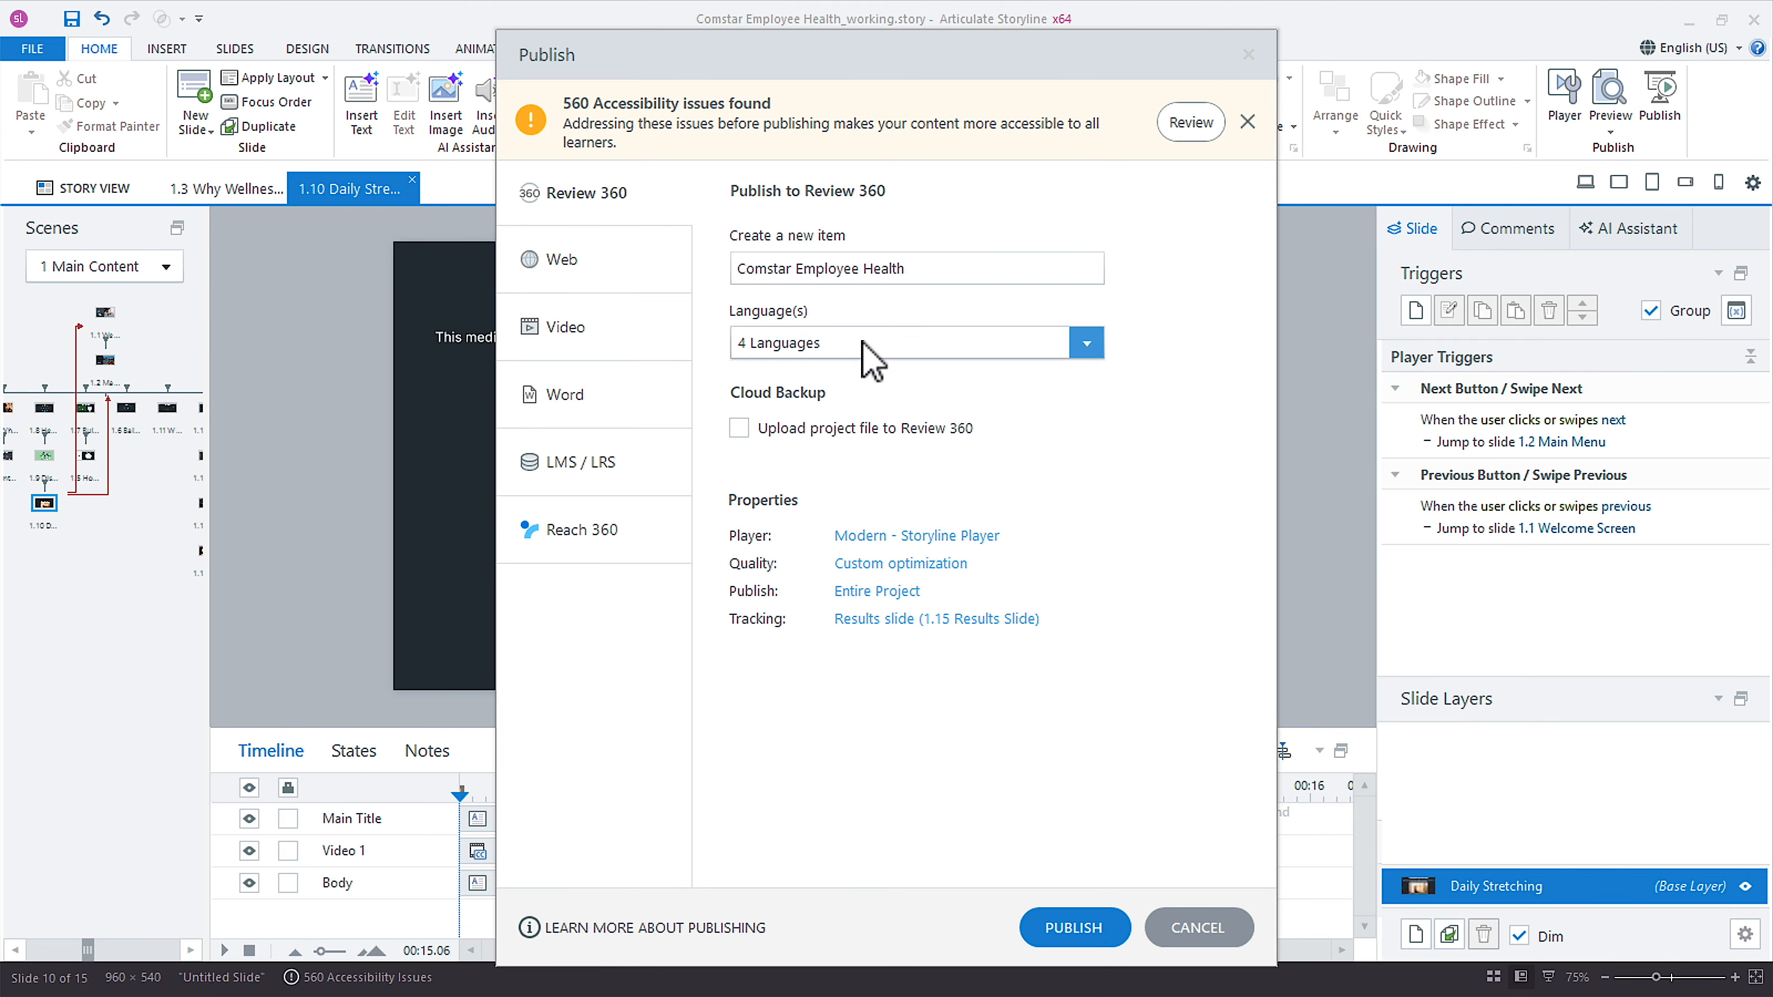
Publish the entire project to Review 360 with all project languages included: English (US), German, Hebrew and Spanish (Mexico).
click(863, 342)
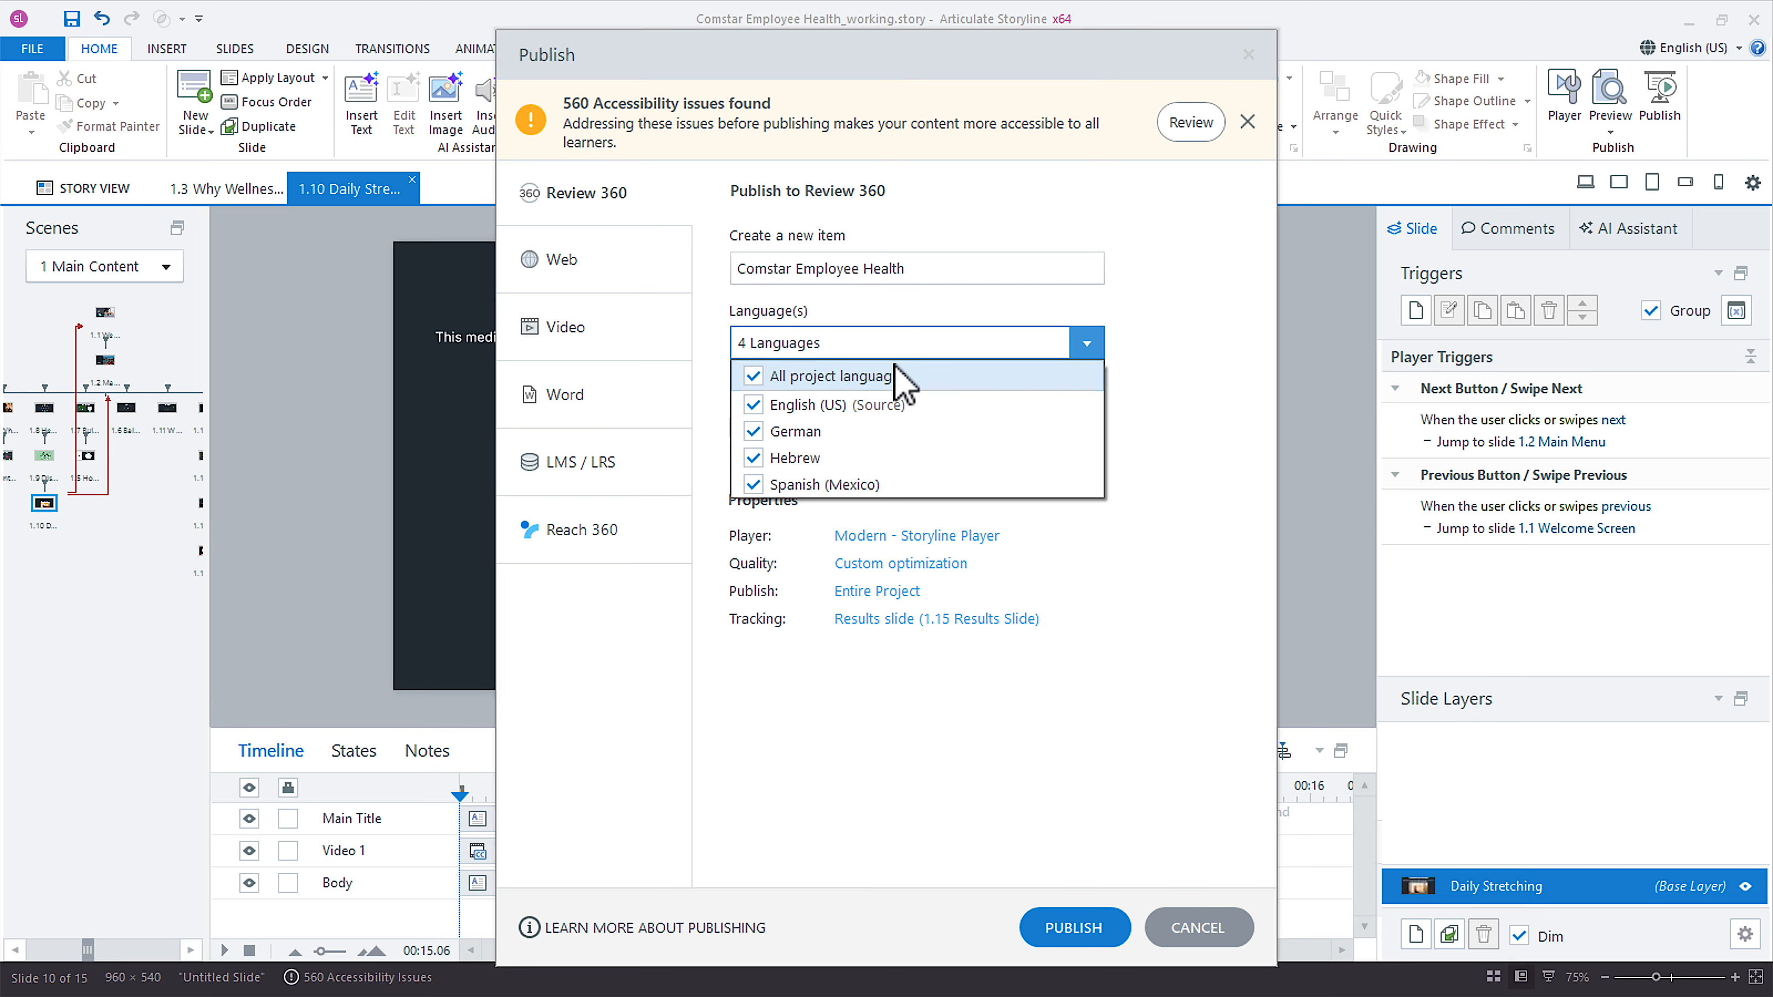
click(754, 431)
click(754, 458)
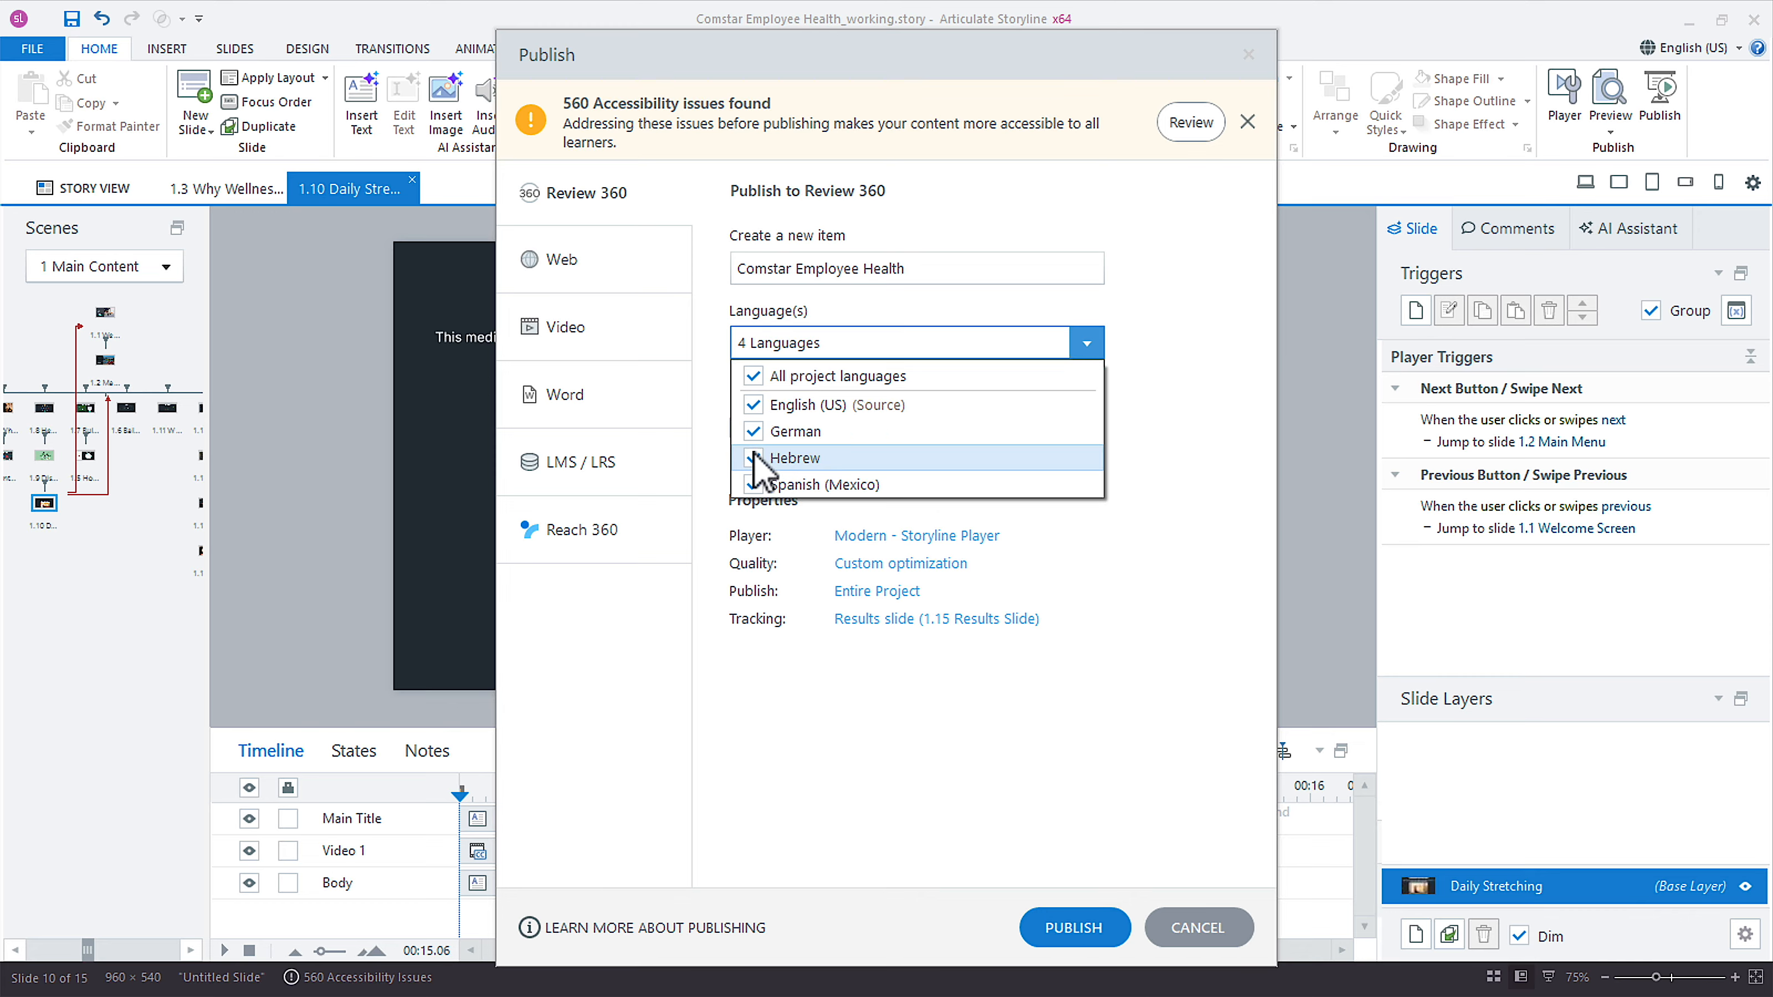
click(758, 433)
click(754, 458)
click(1181, 457)
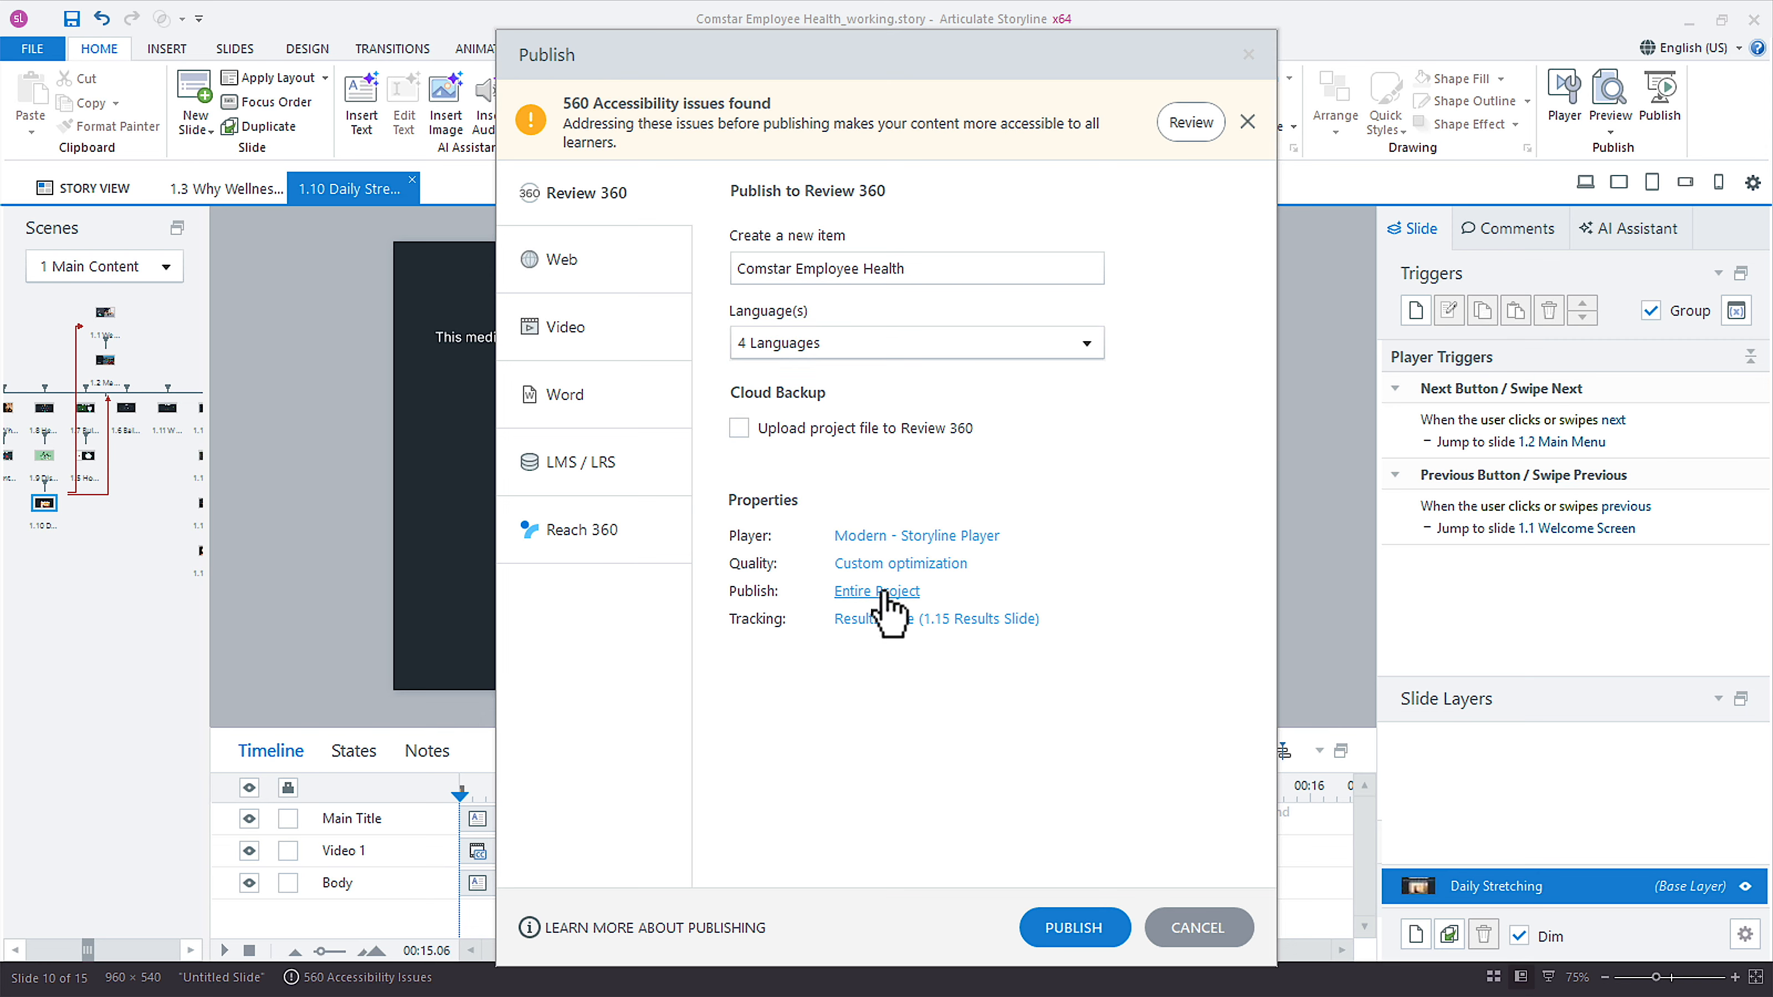
click(881, 592)
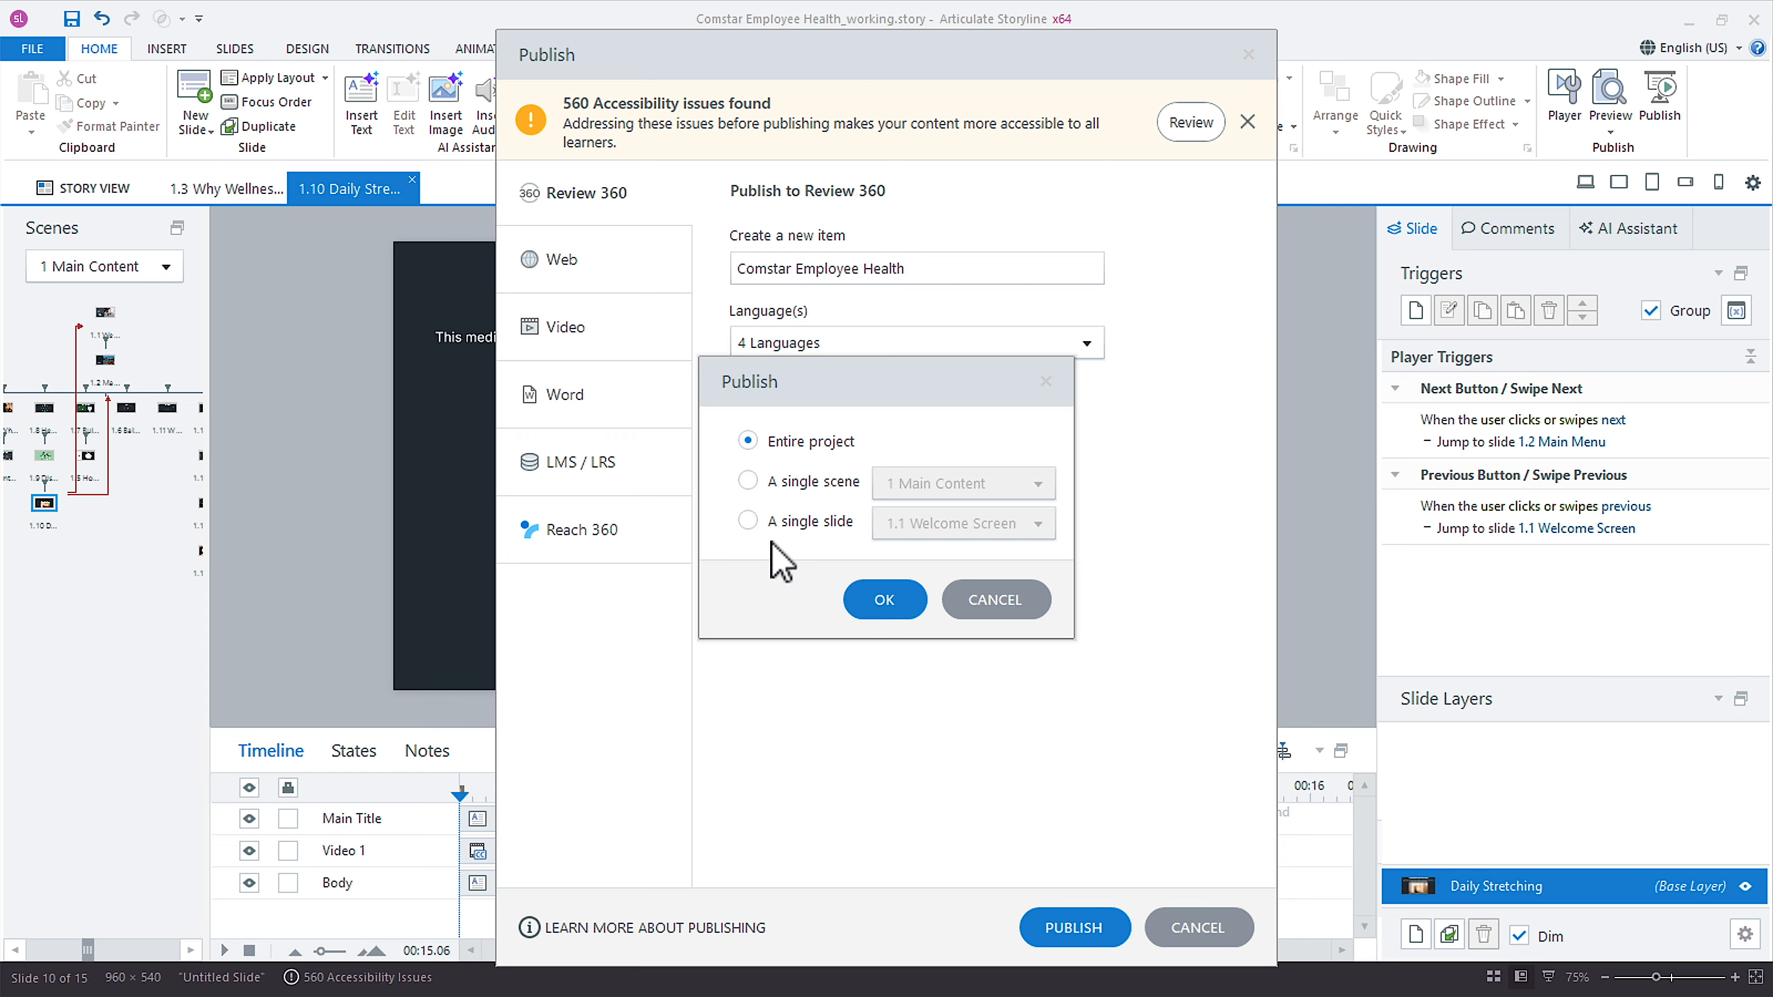
click(985, 602)
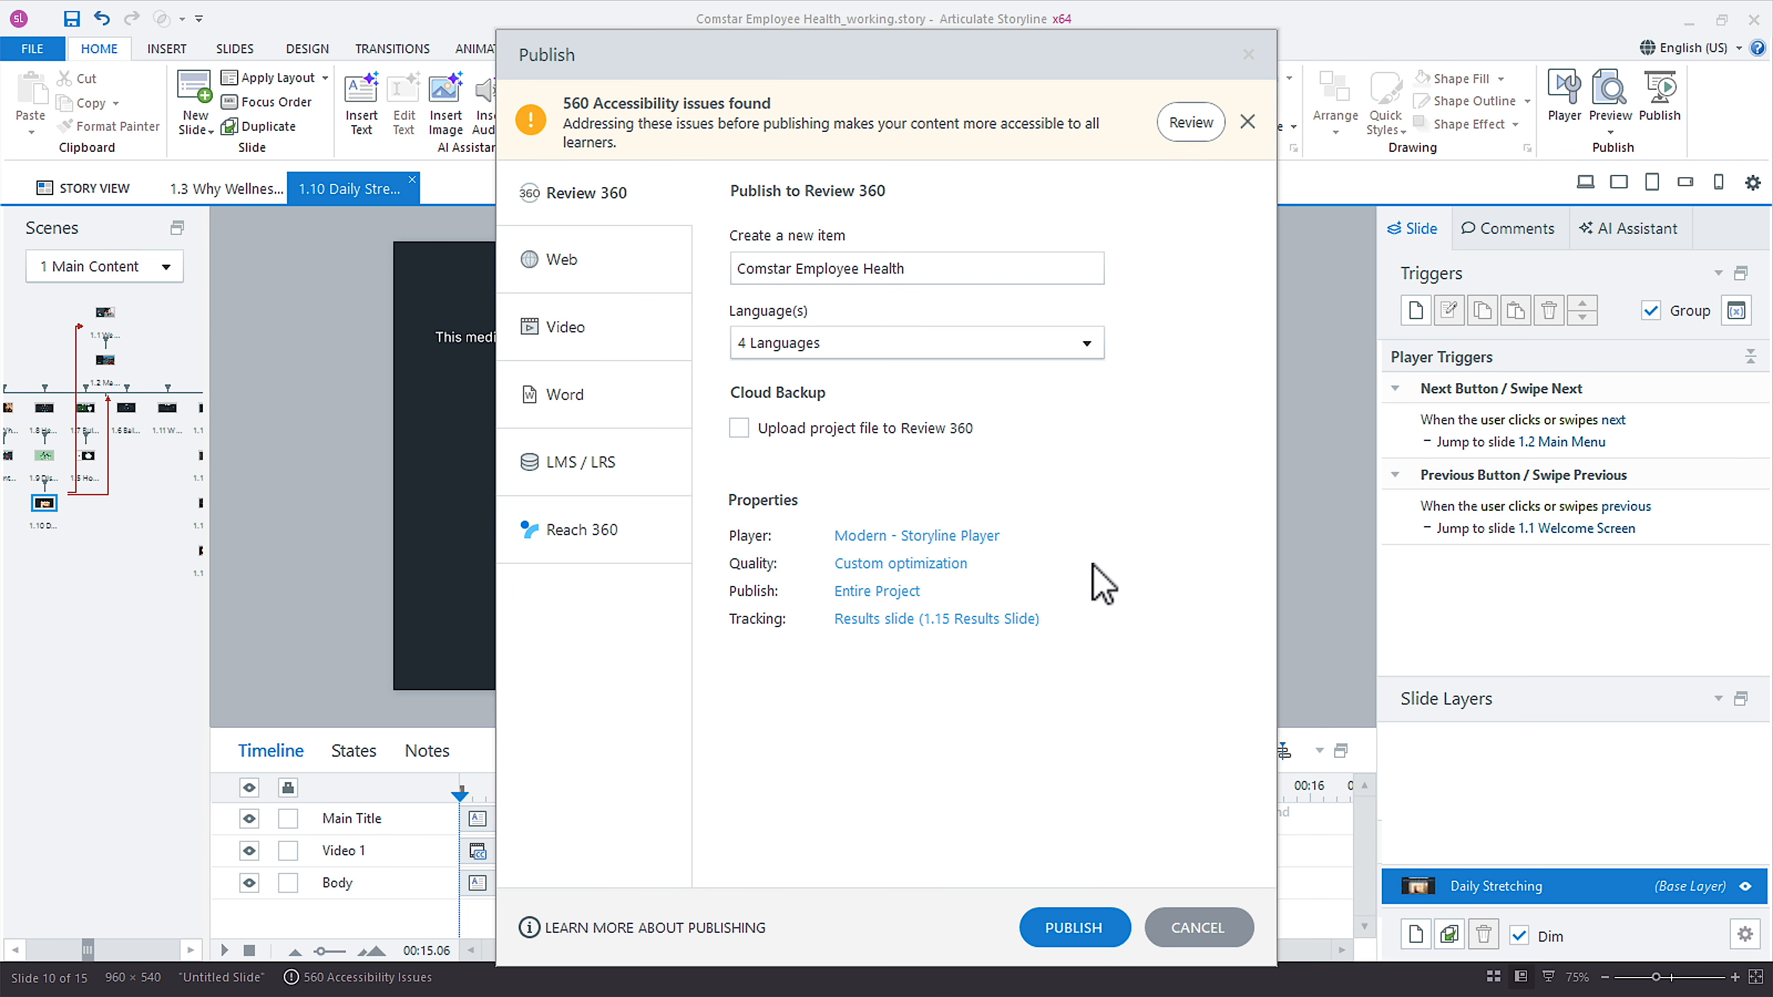
click(1075, 936)
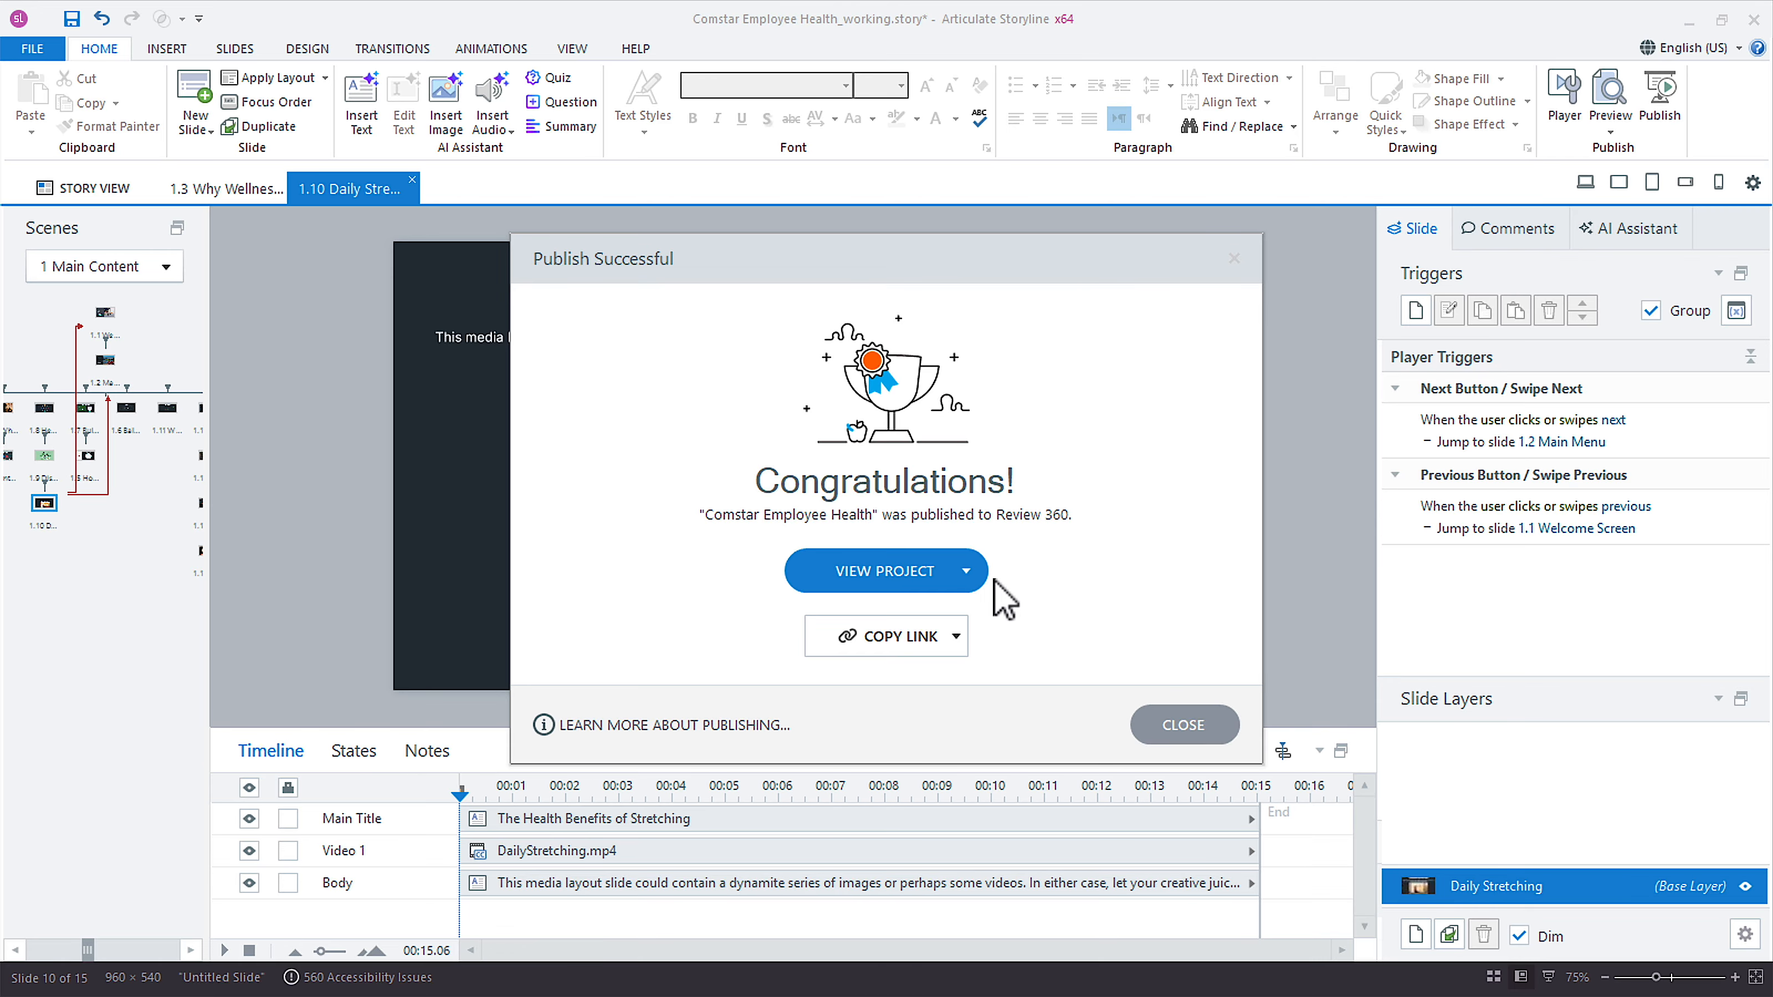
Check the language choices offered for viewing the published project and for copying its link.
click(961, 569)
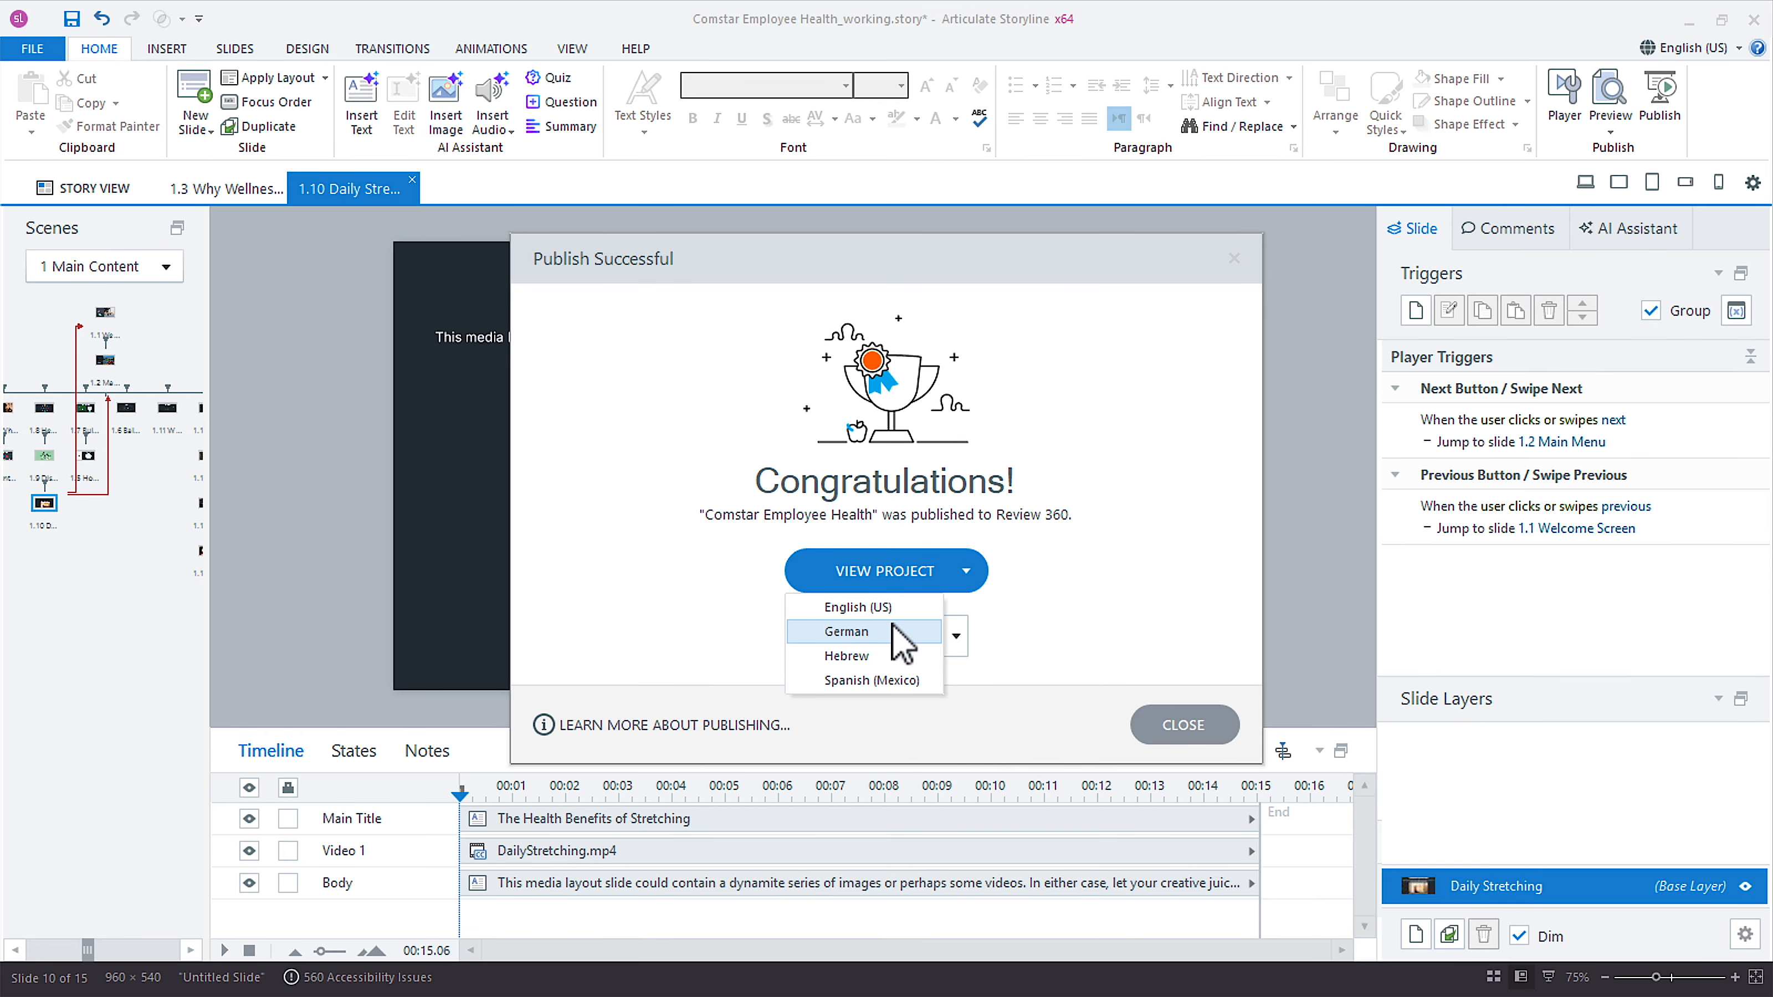
click(1098, 603)
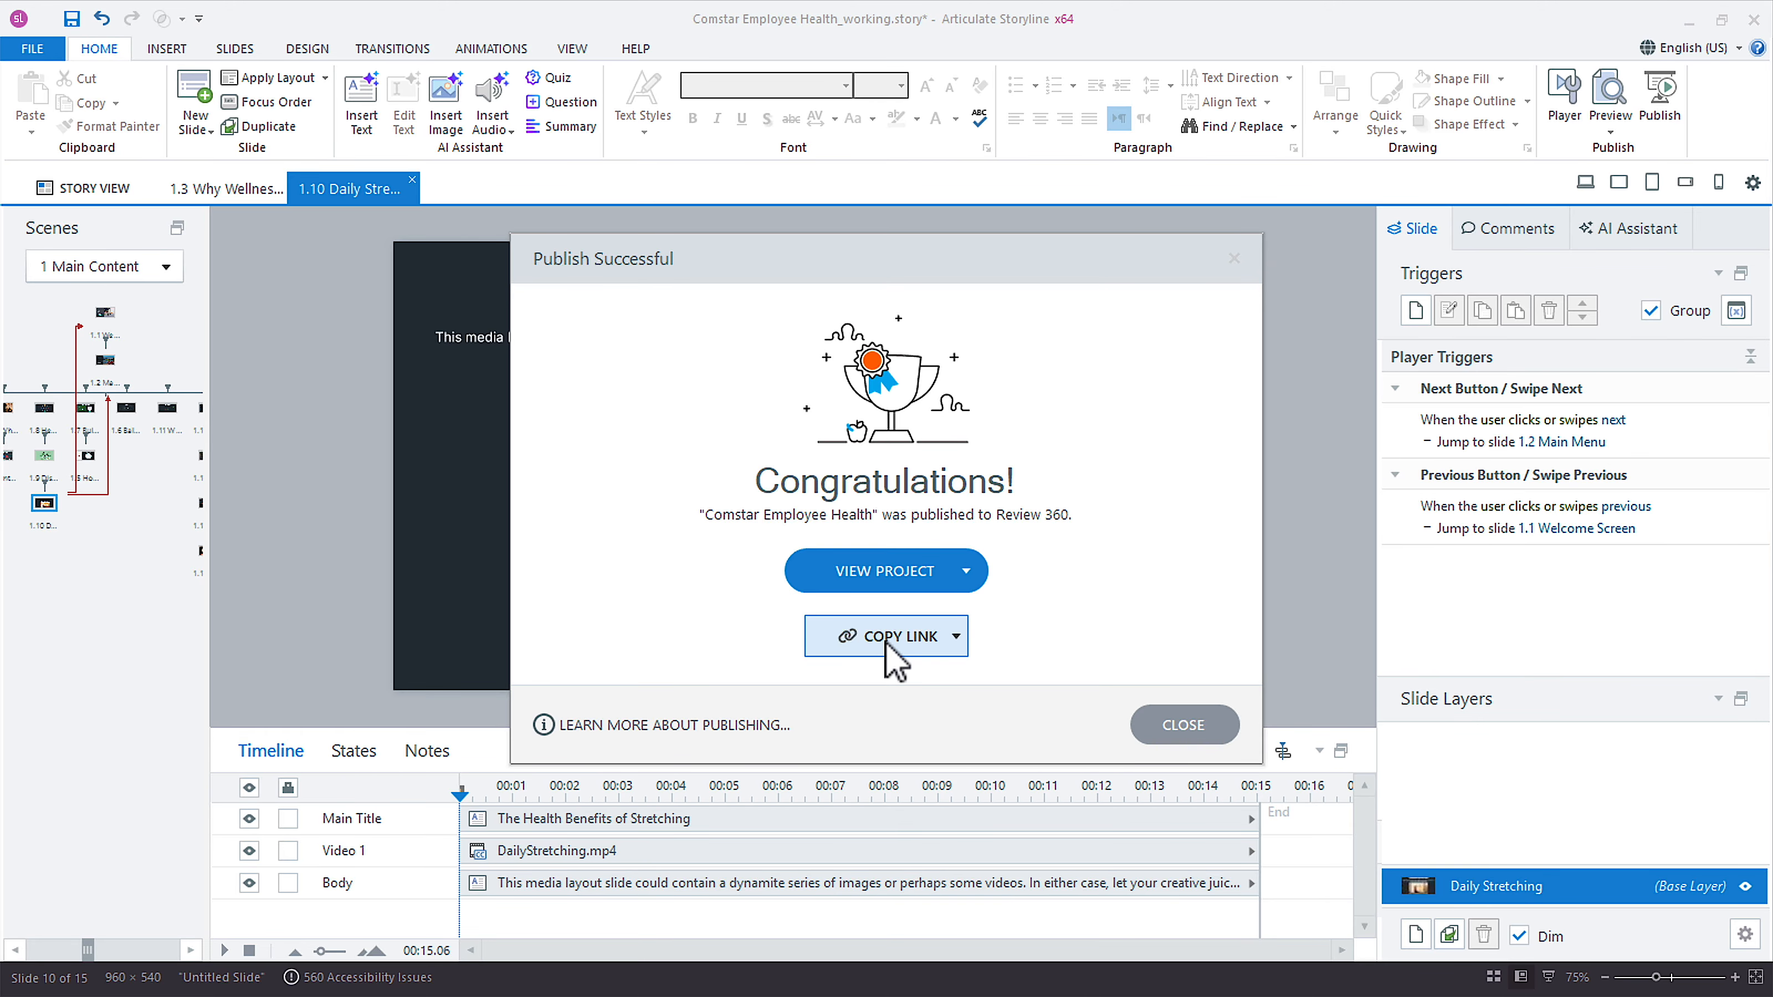
click(891, 660)
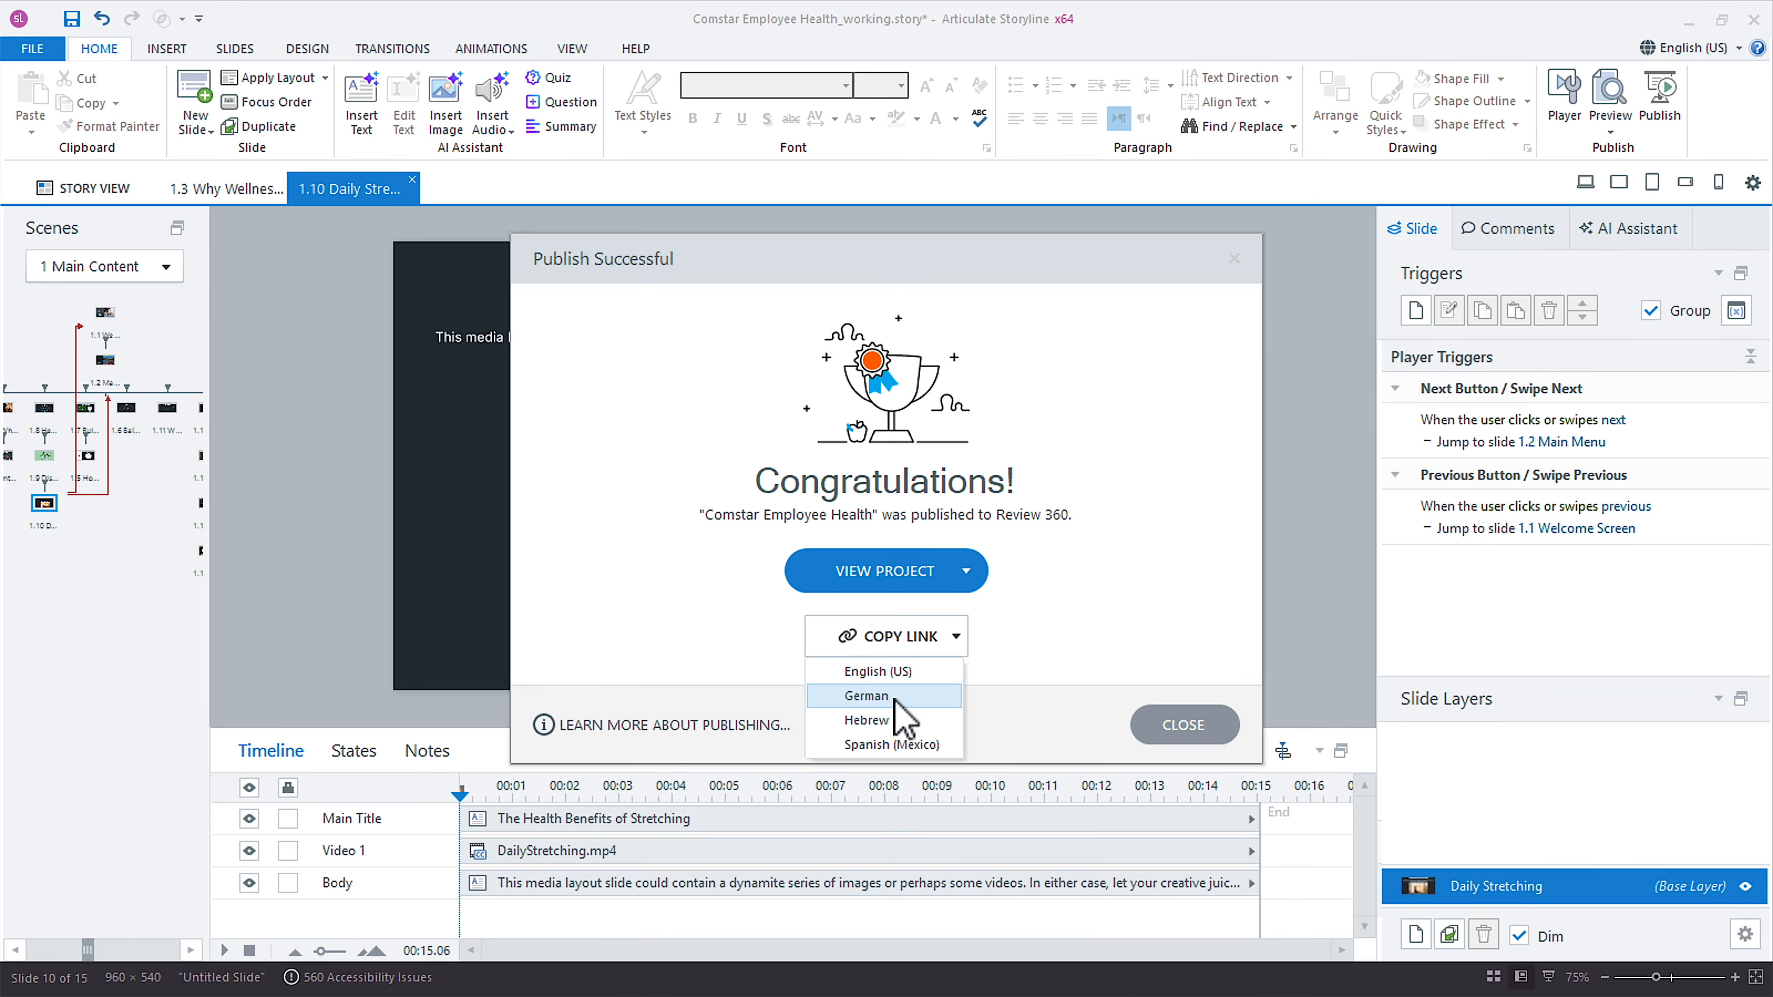
click(1082, 628)
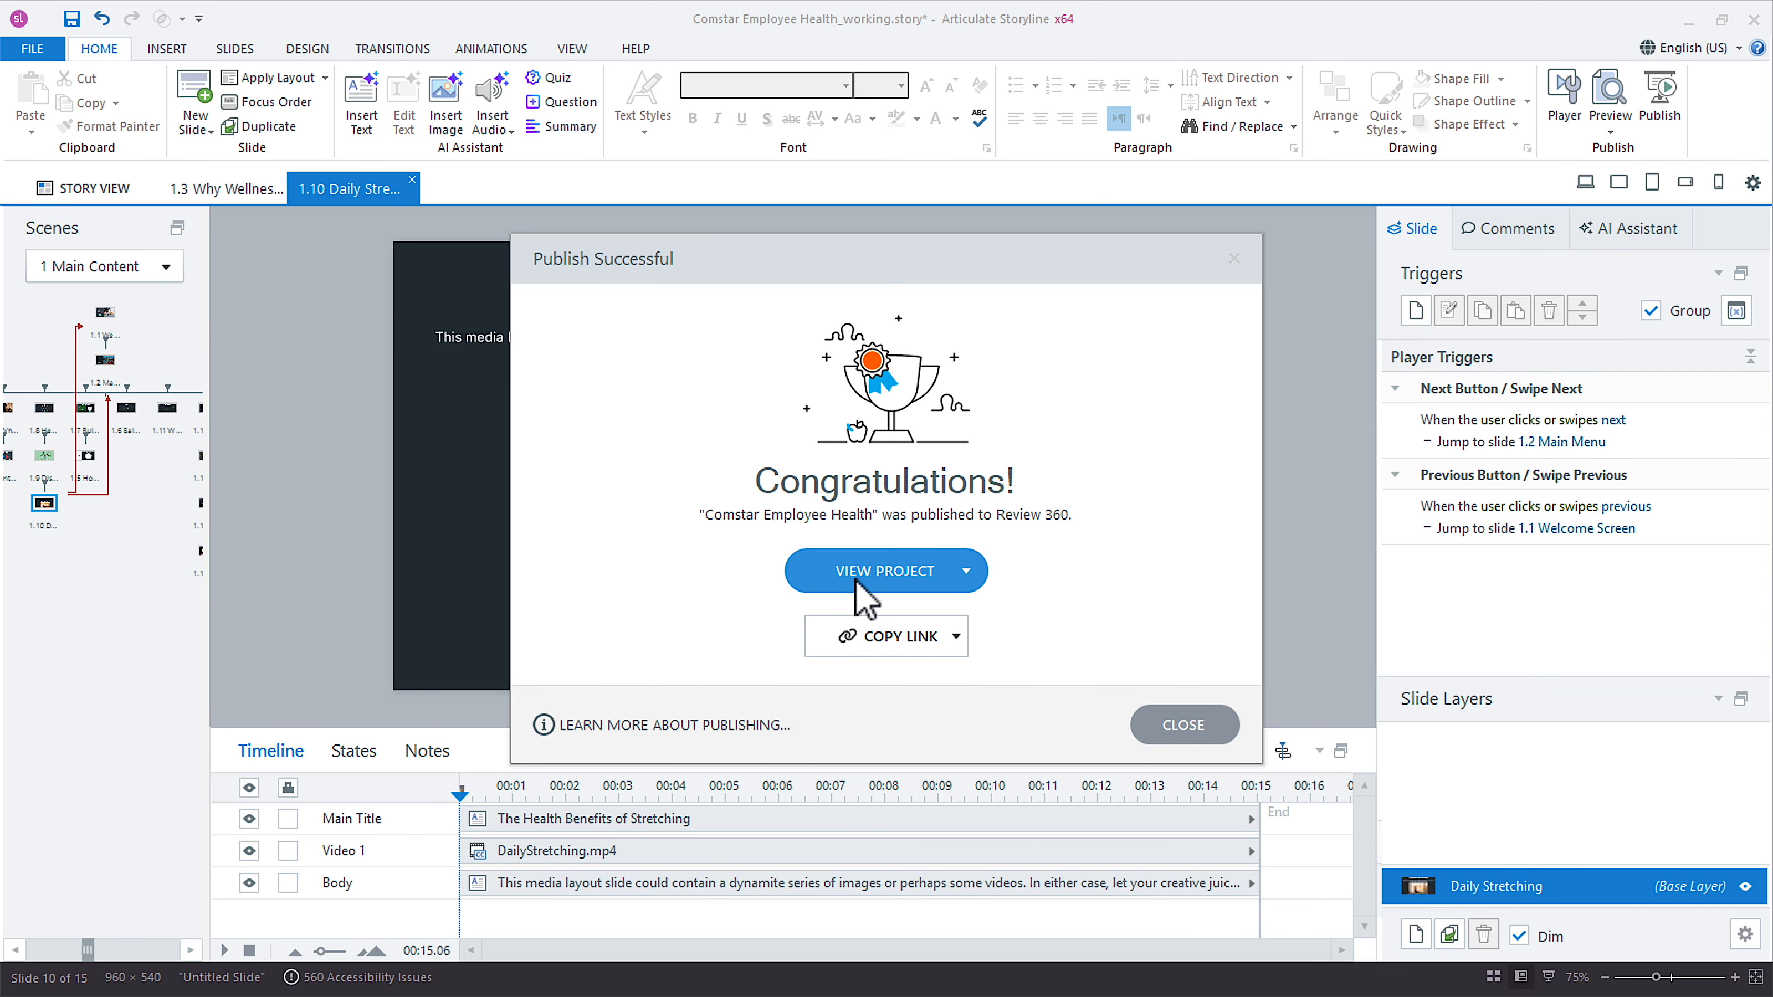
Open the published English (US) course in Review 360 and view its German, Hebrew and Spanish (Mexico) versions in turn.
click(871, 577)
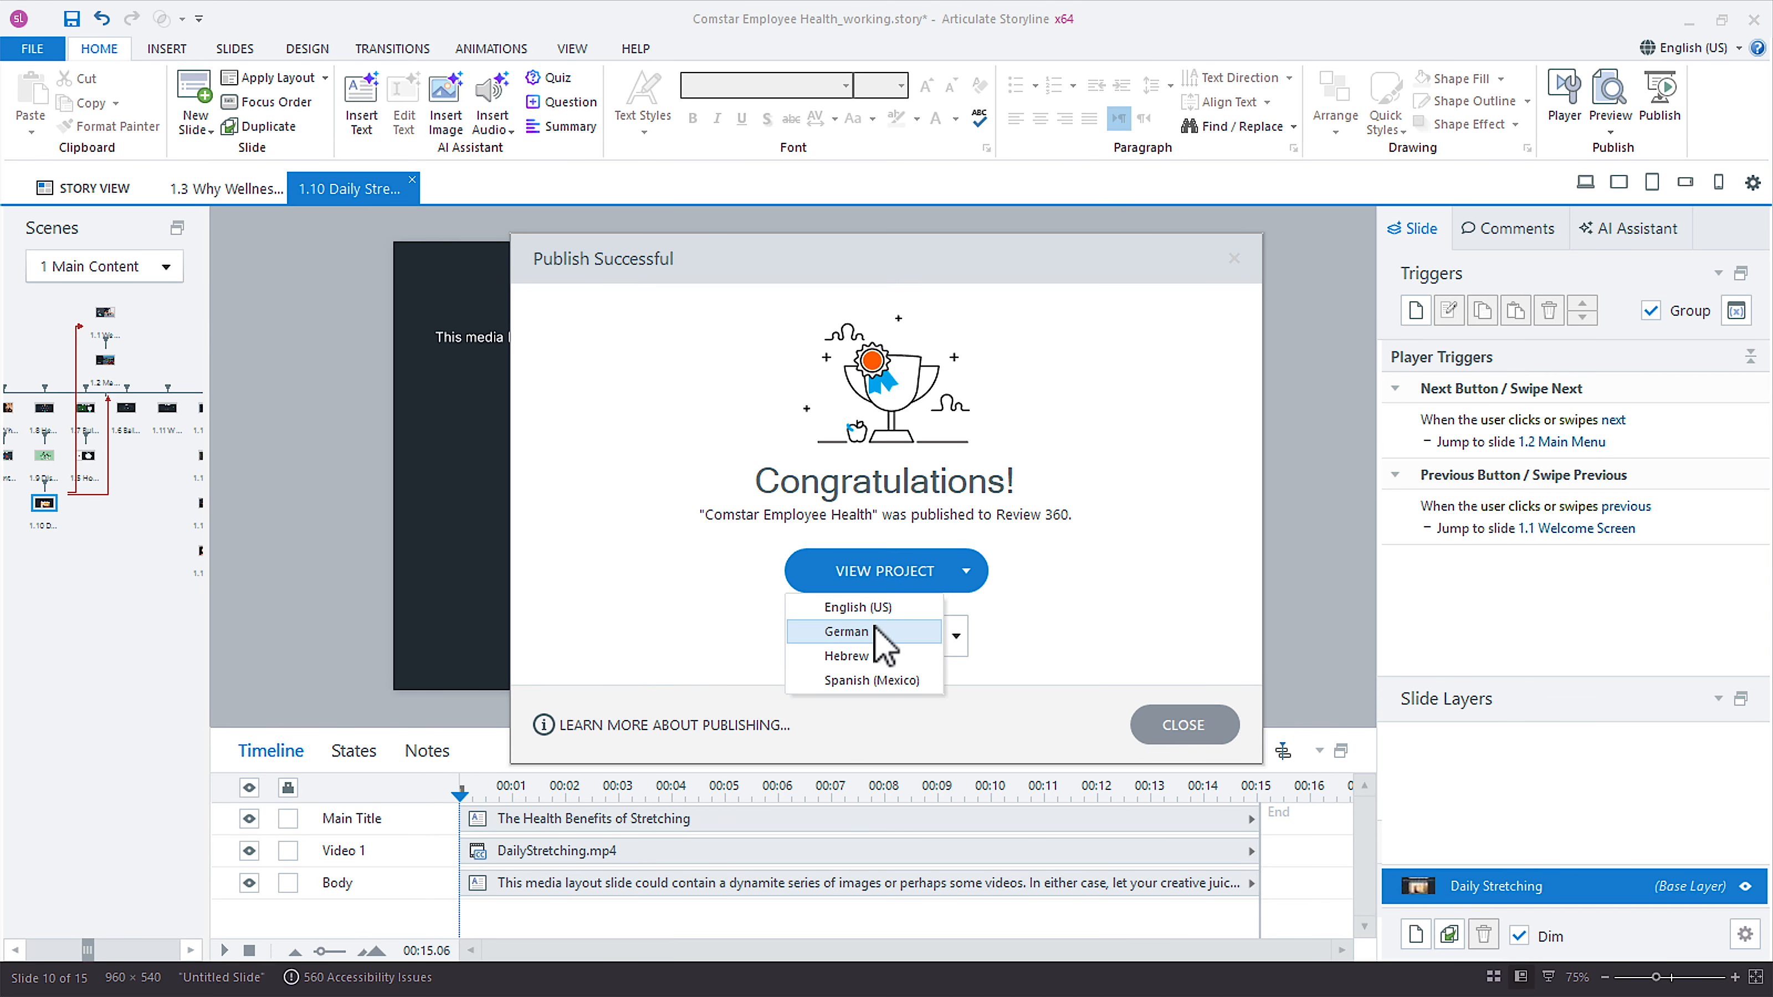
click(882, 606)
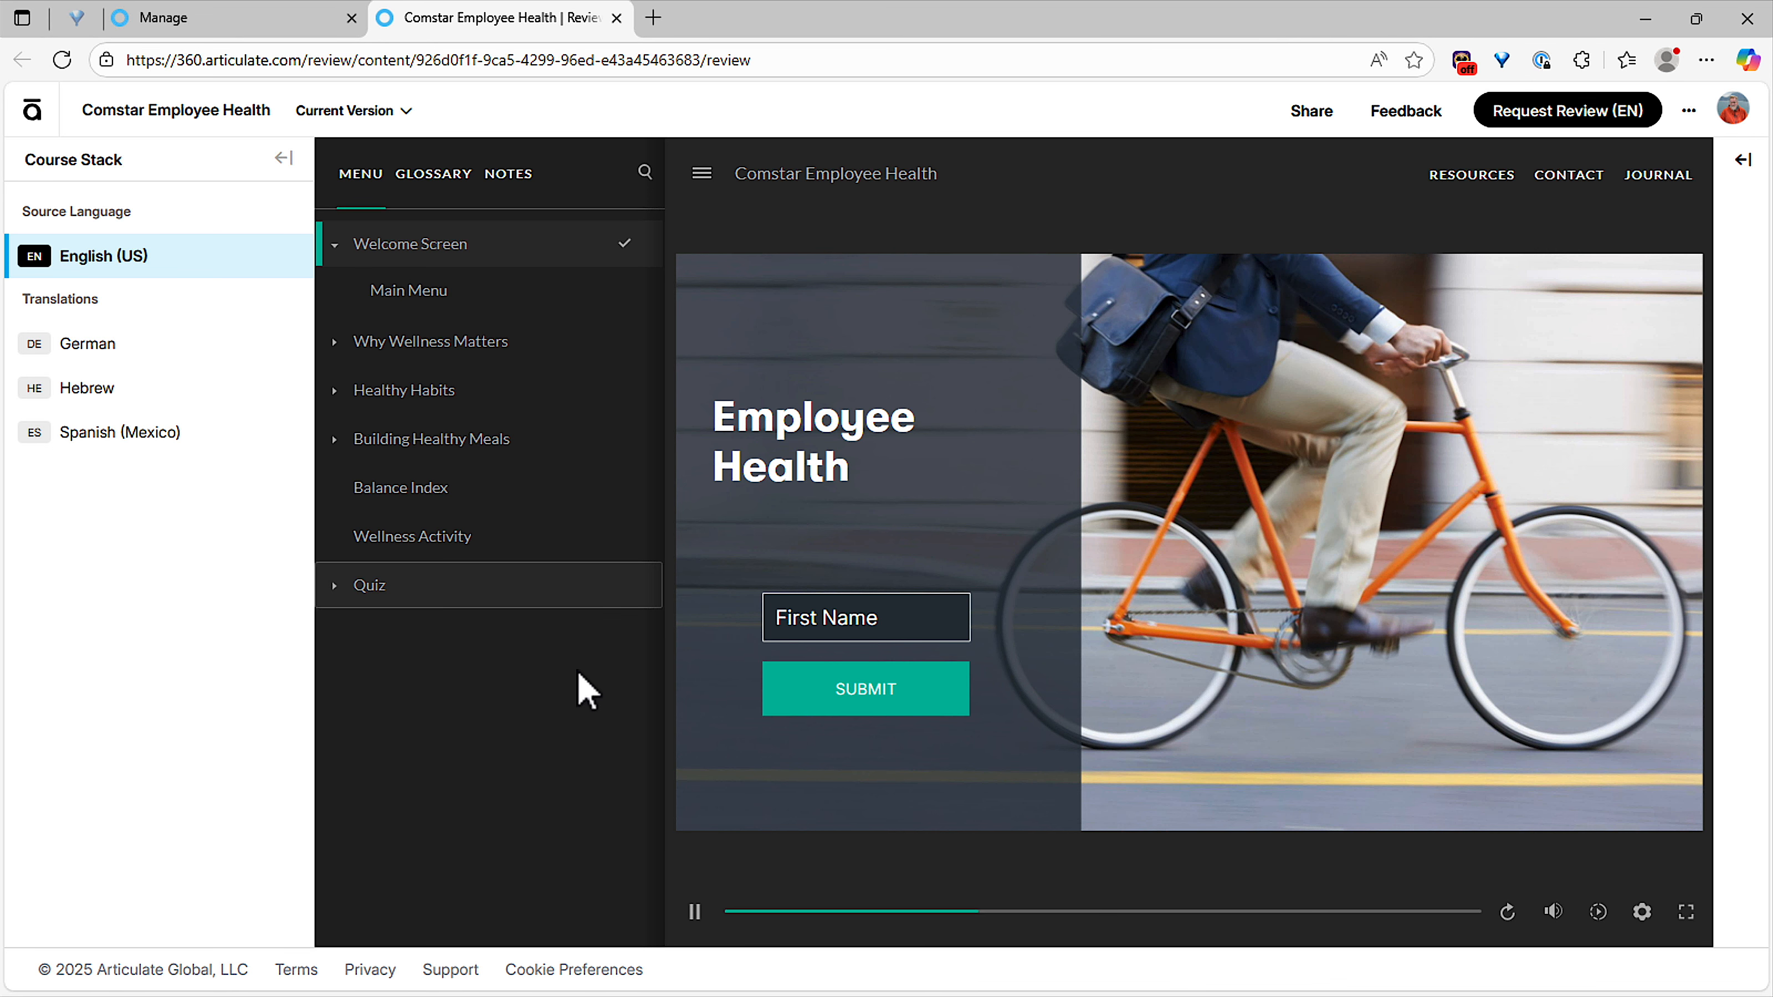
click(137, 349)
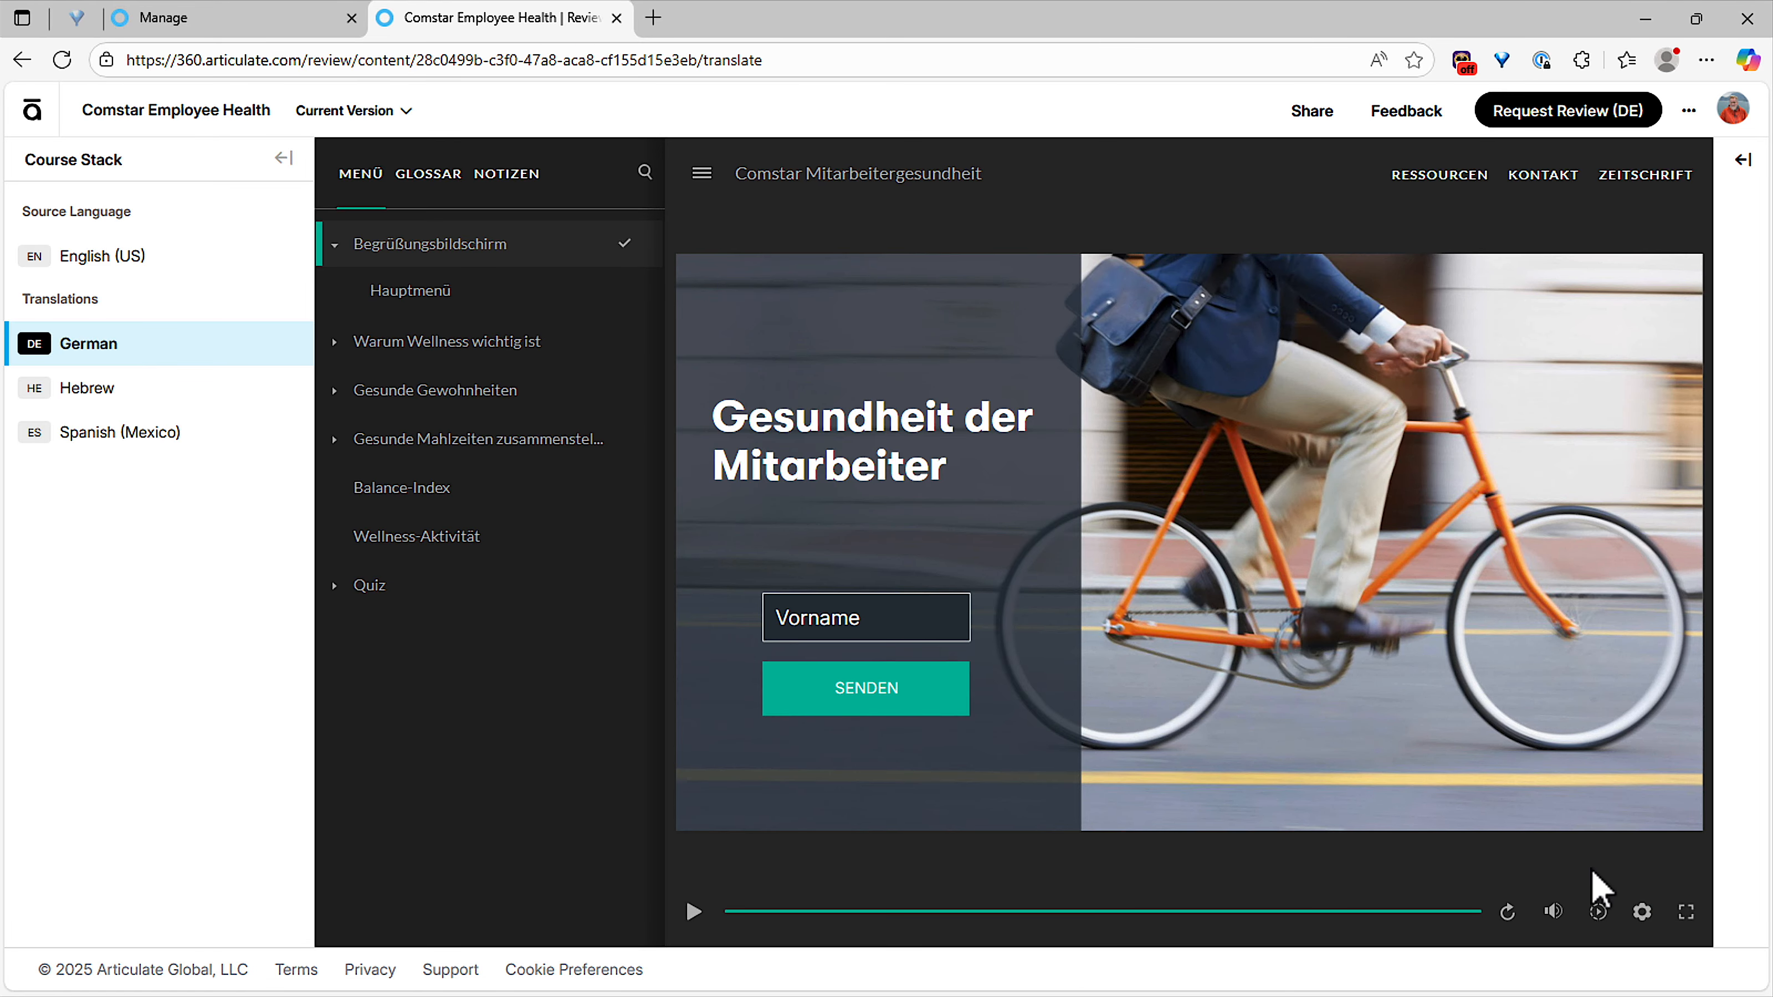
click(132, 384)
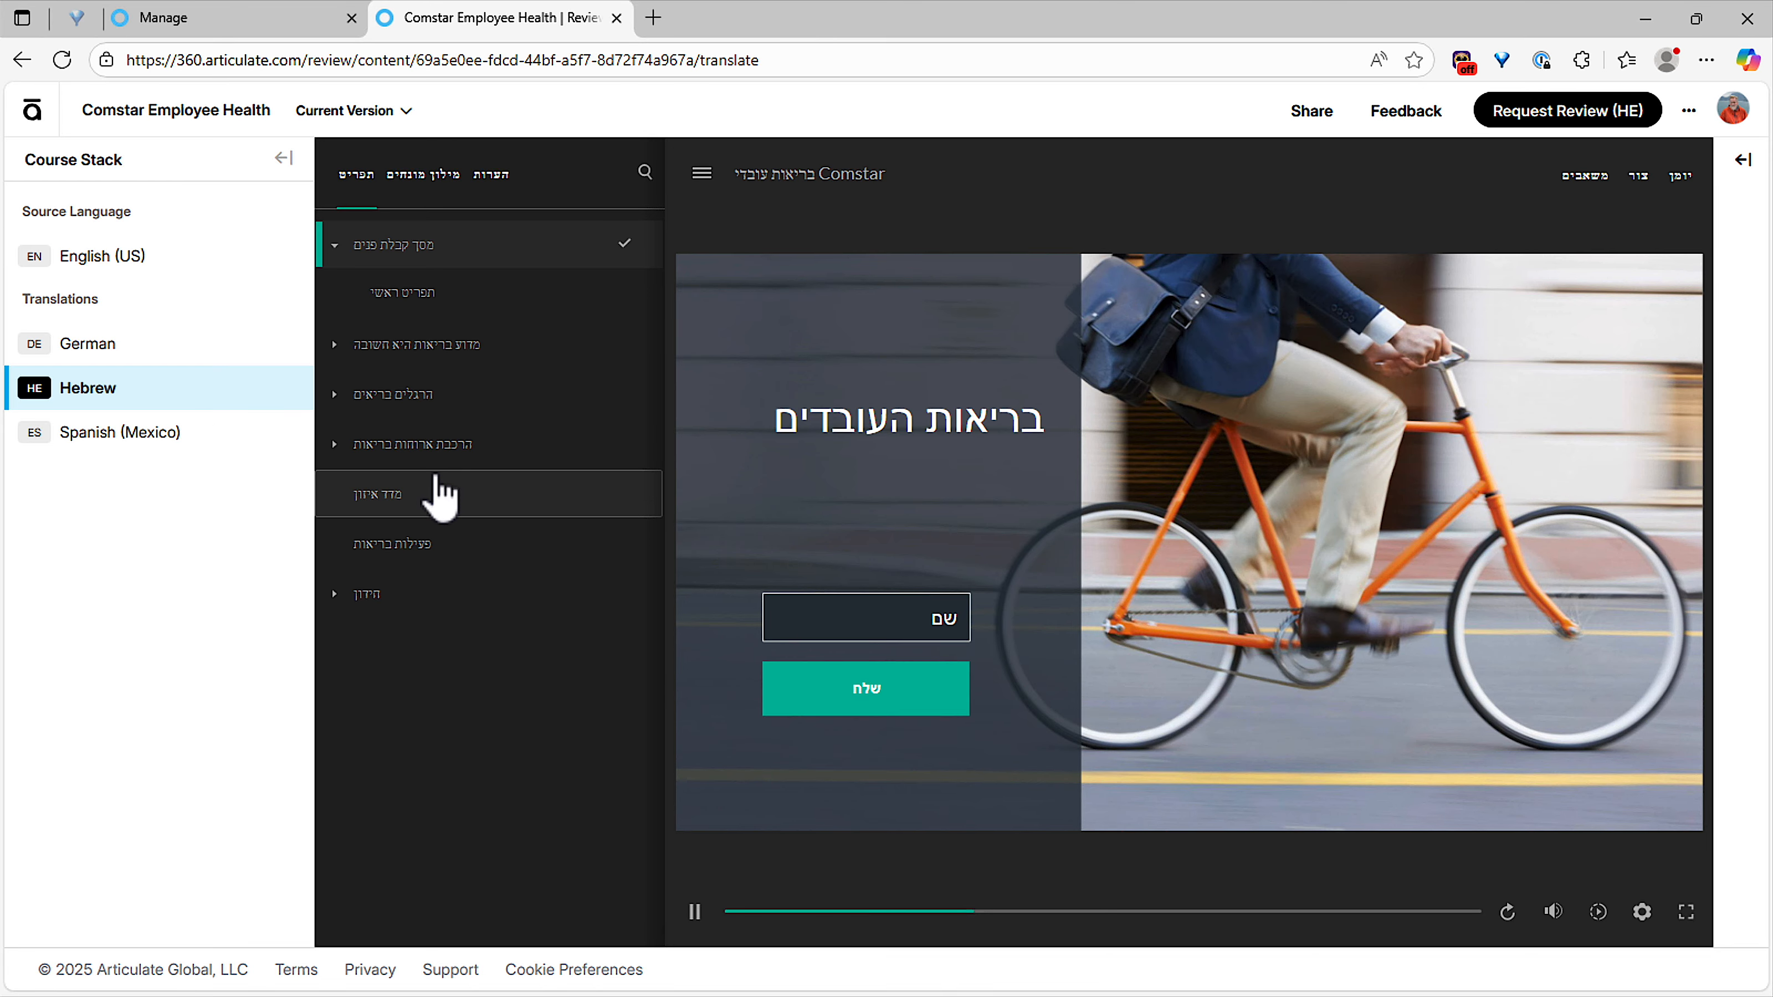
click(167, 454)
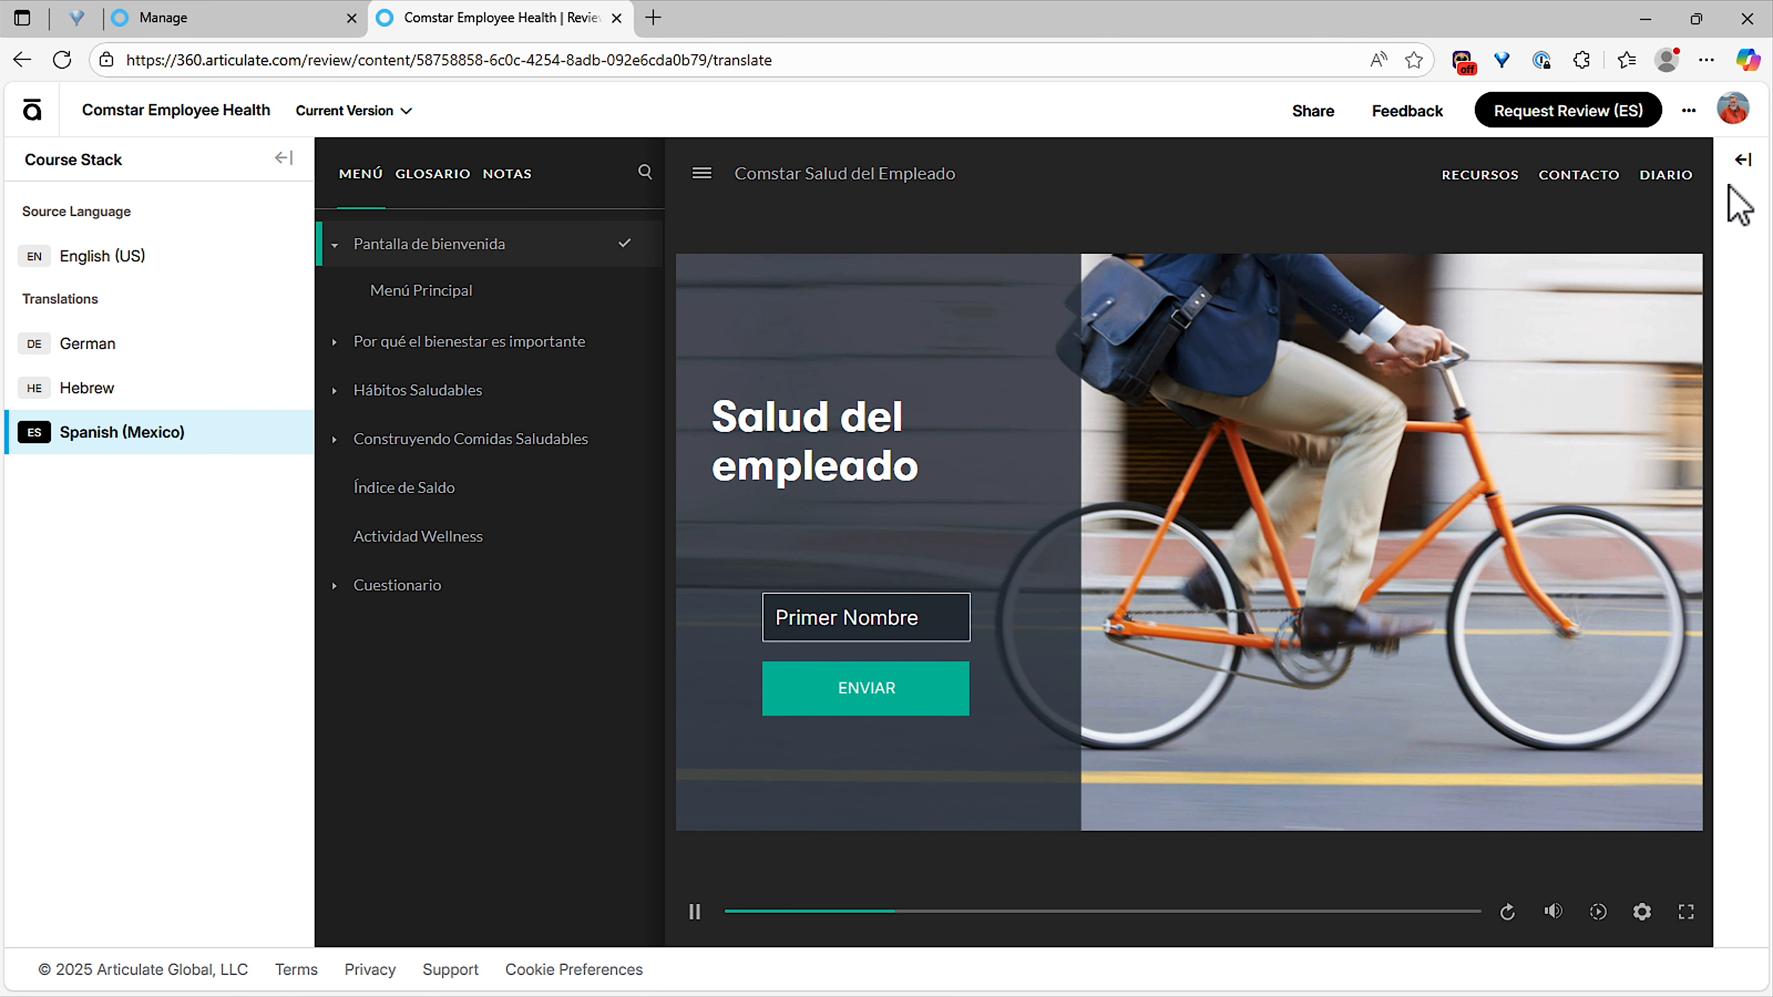
Show the Spanish translation text beside the course and widen that area.
click(1743, 161)
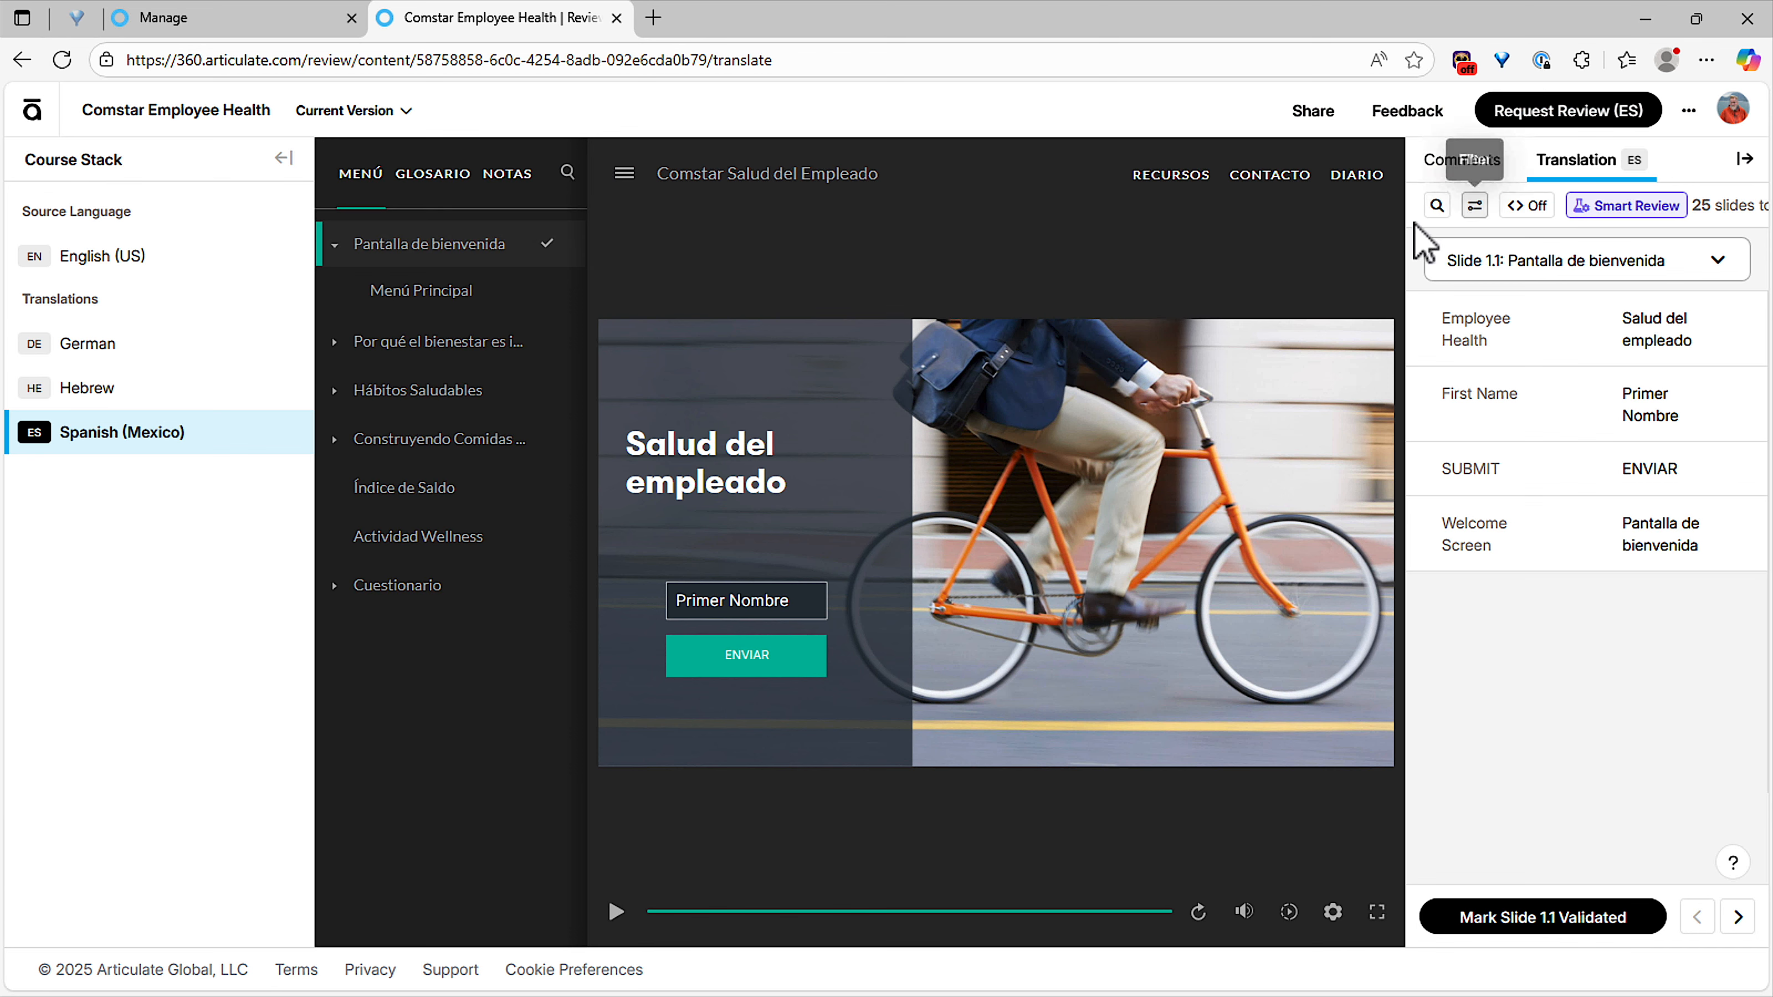
drag(1403, 225, 1187, 265)
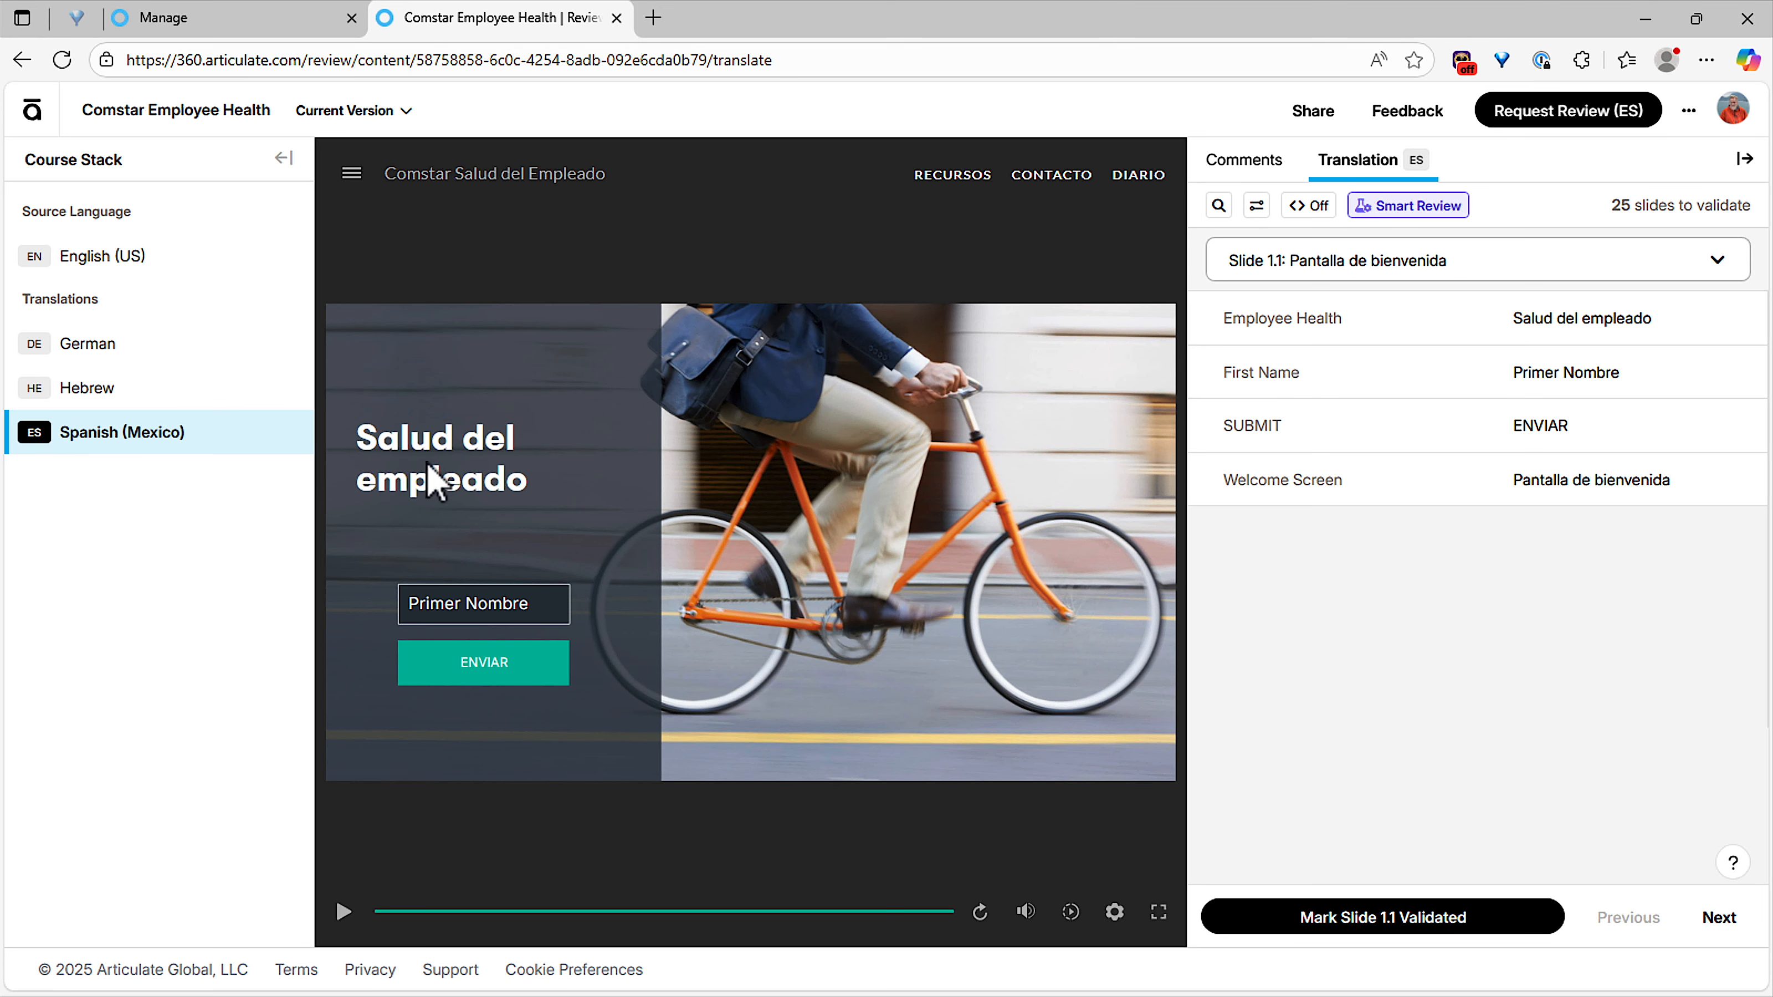
Replace the Spanish translation of "Employee Health" on slide 1.1 with "Updated Title in Spanish" and reset it to the AI translation.
click(1549, 328)
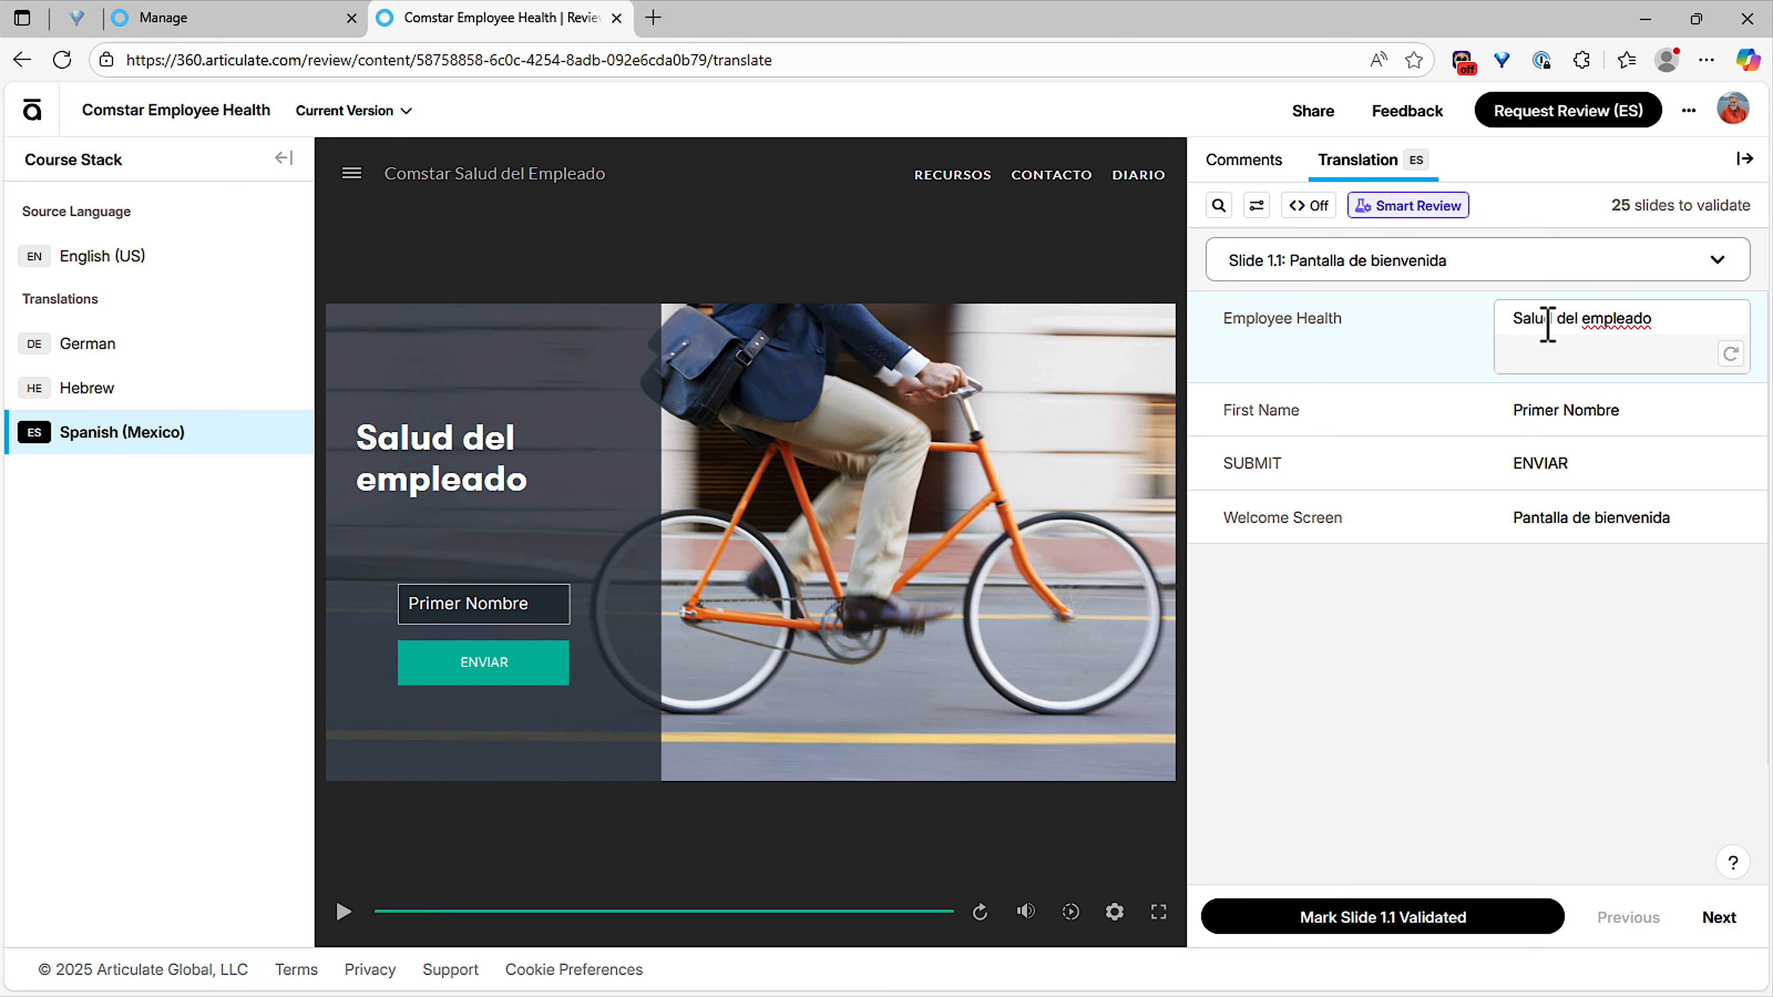
drag(1519, 323, 1668, 319)
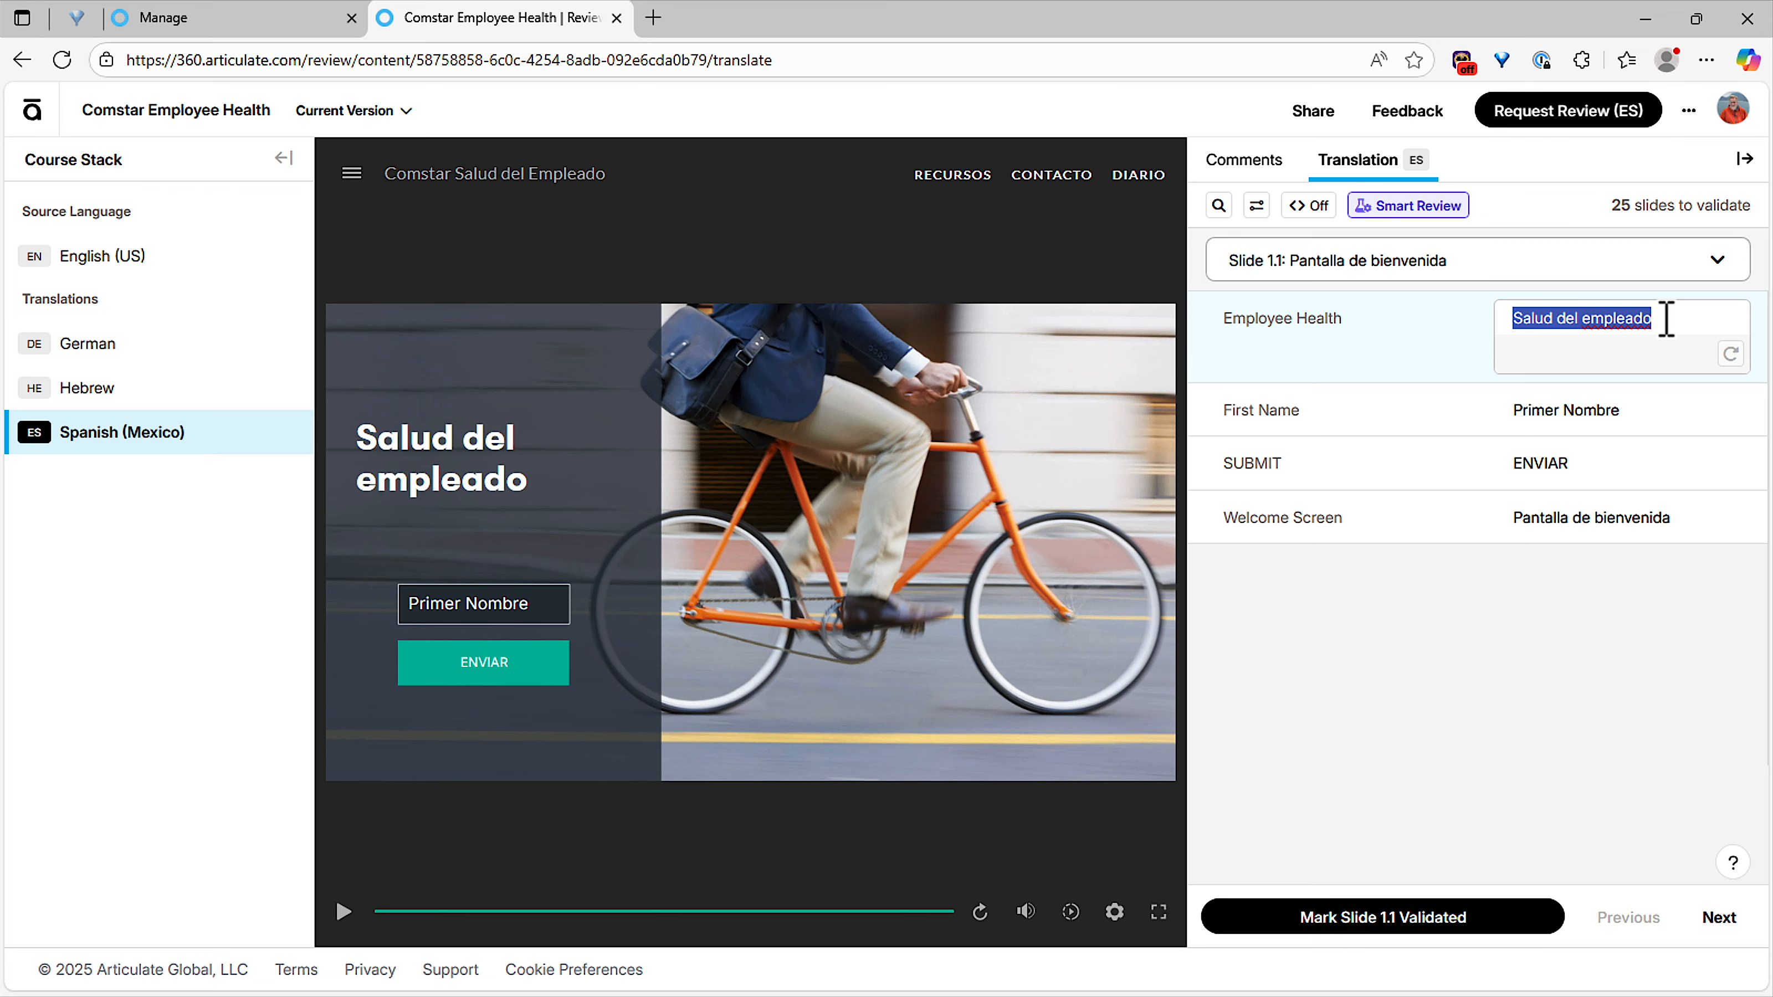
text(Updated Title in Spanish)
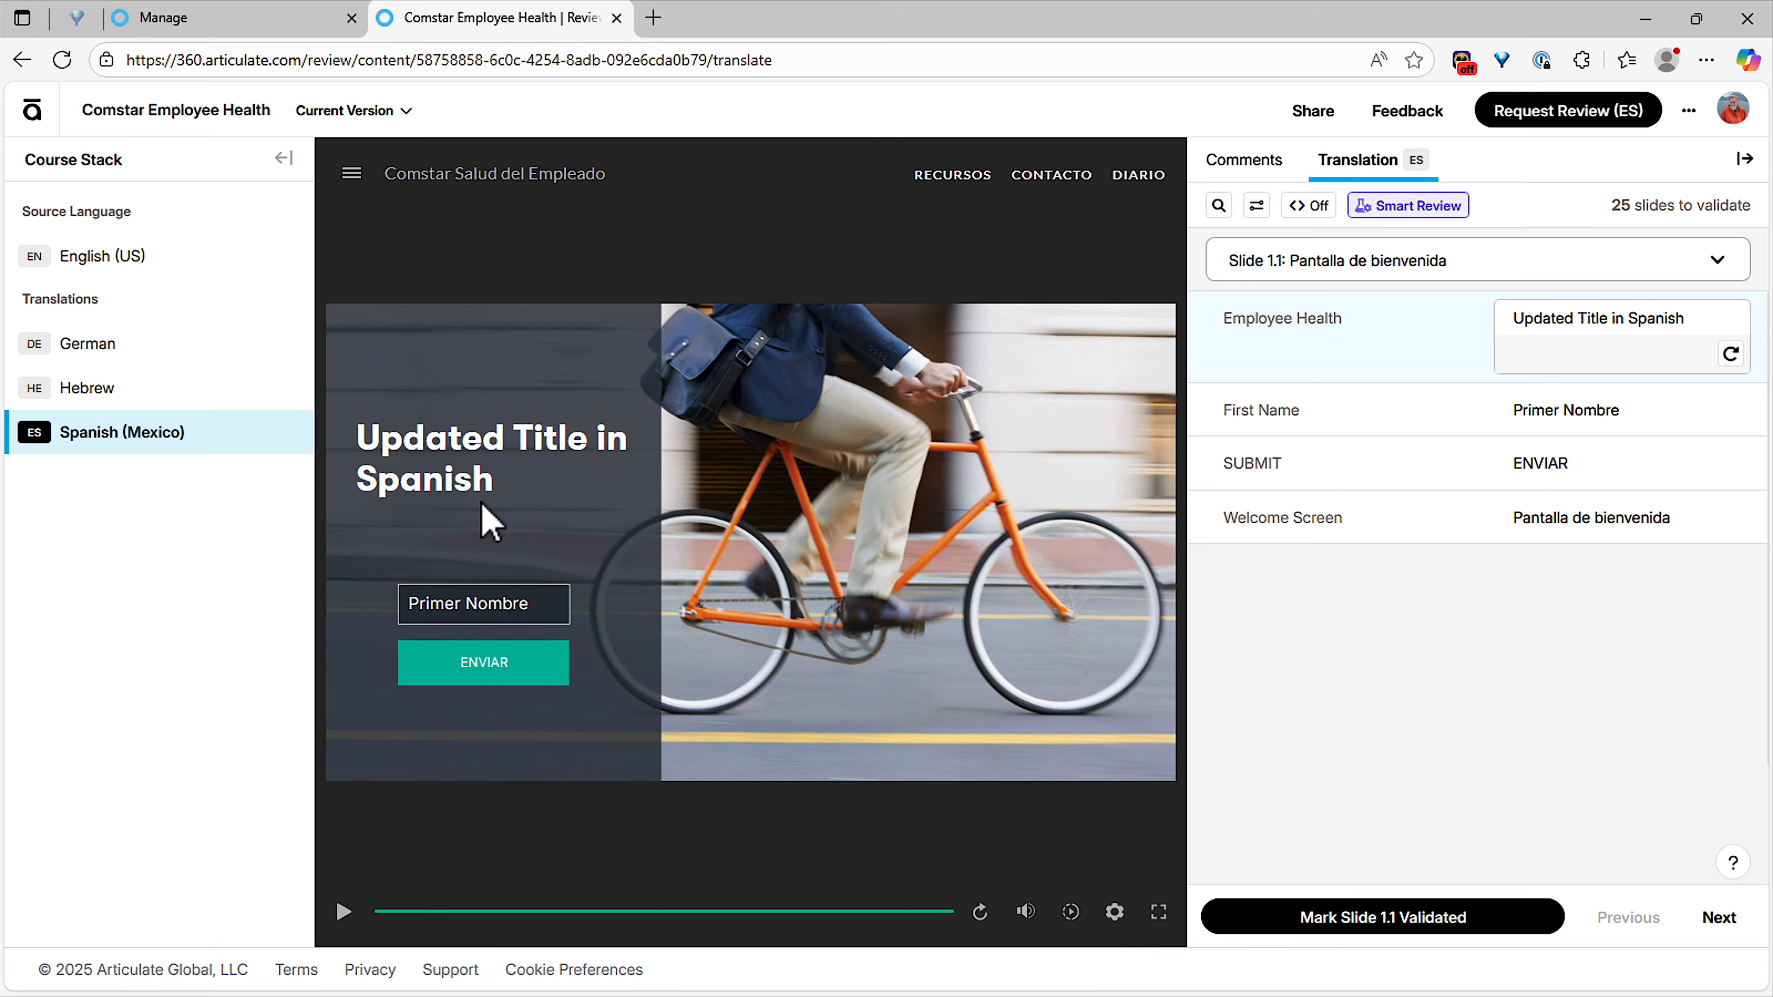
click(1724, 356)
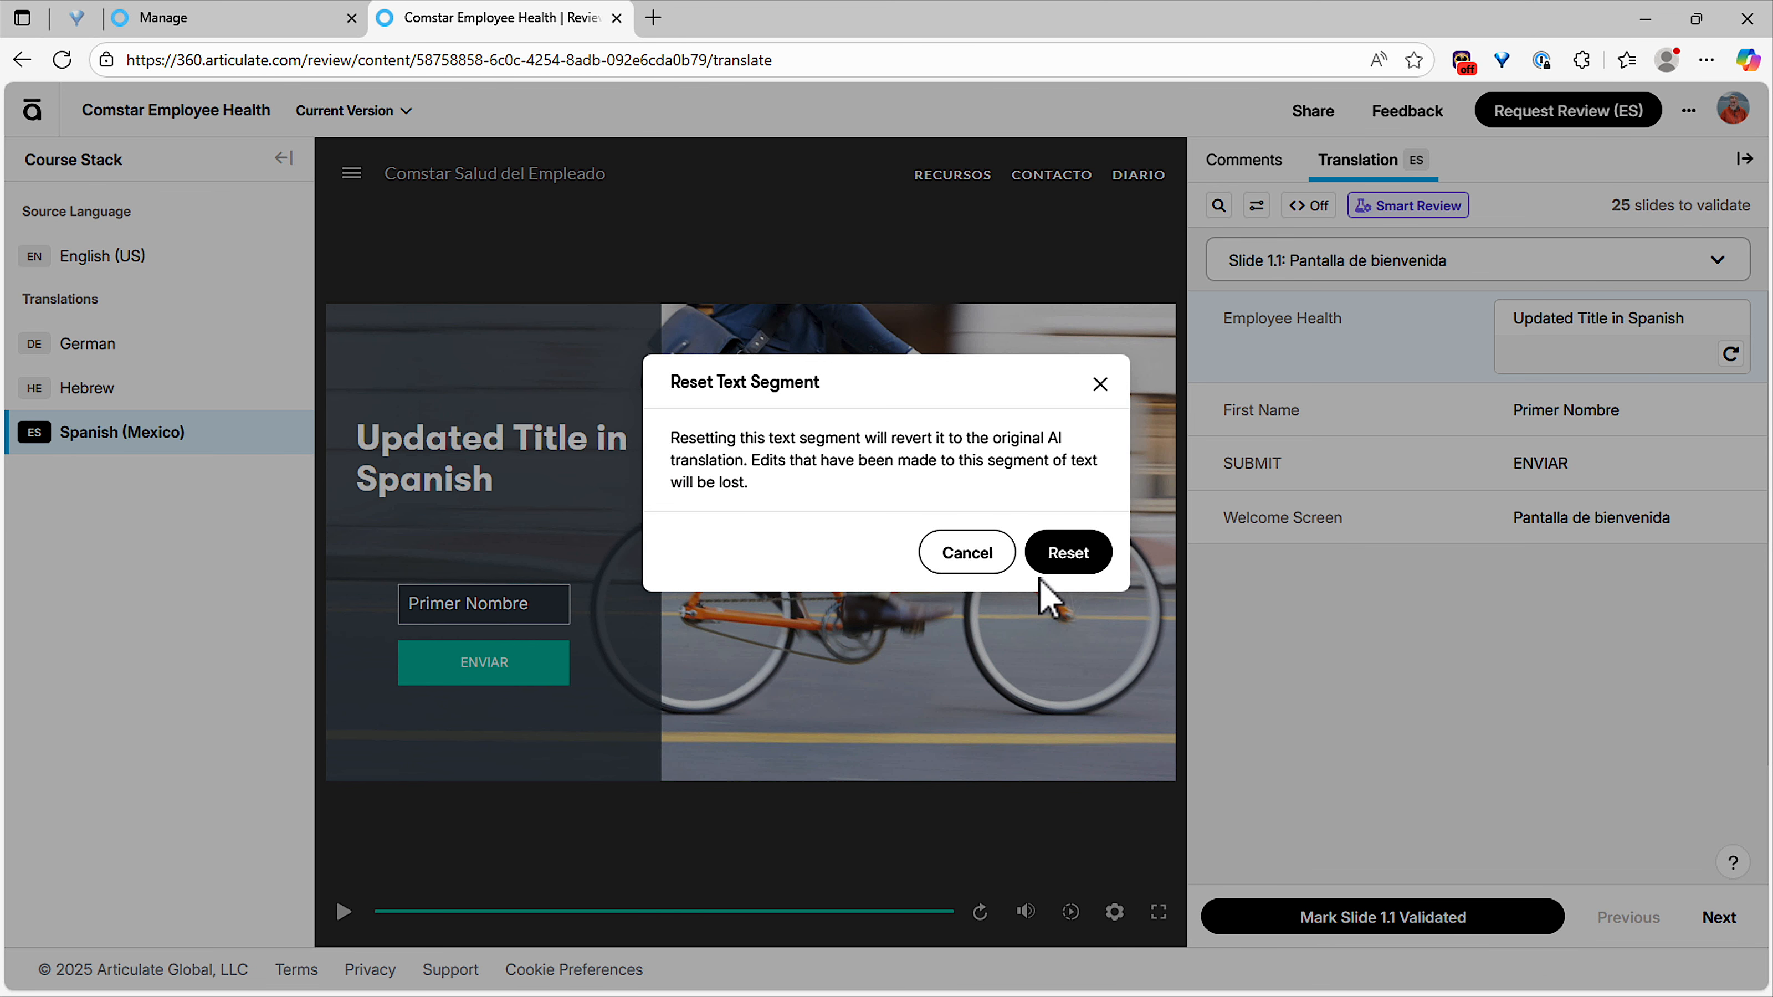
click(1070, 557)
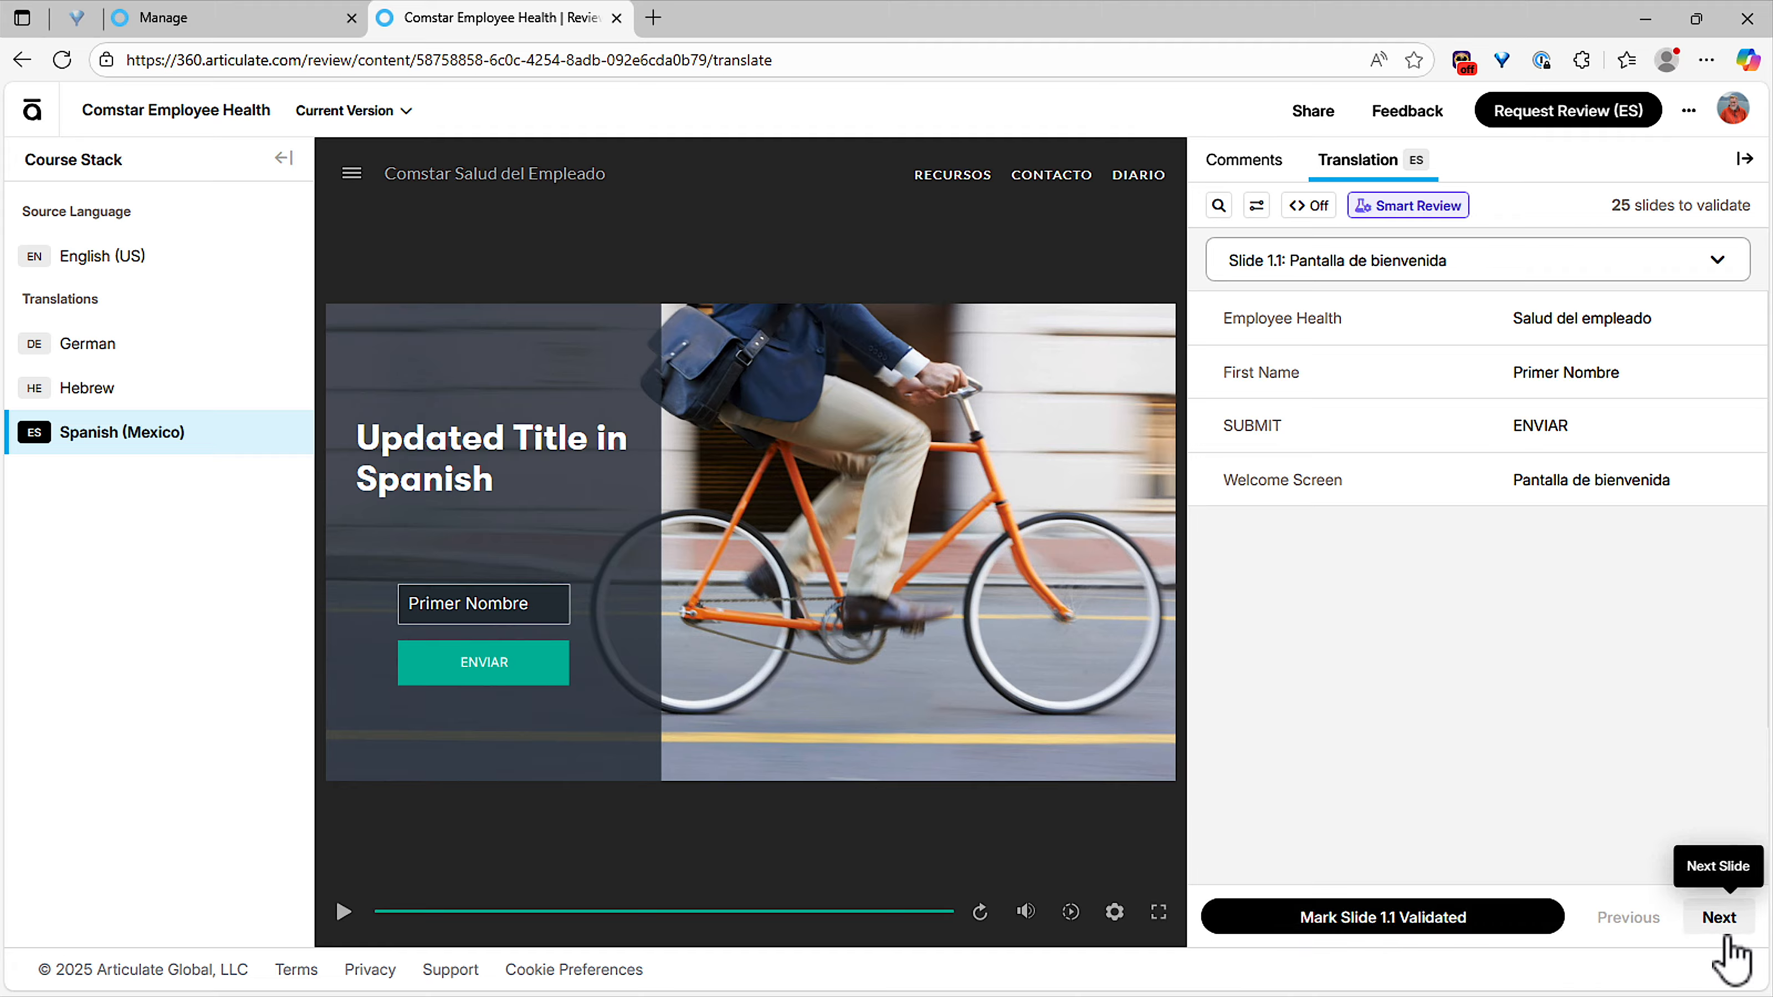
View slide 1.5 "¿Cuántas calorías?" in Spanish and turn its dial to 50 calories.
click(1445, 265)
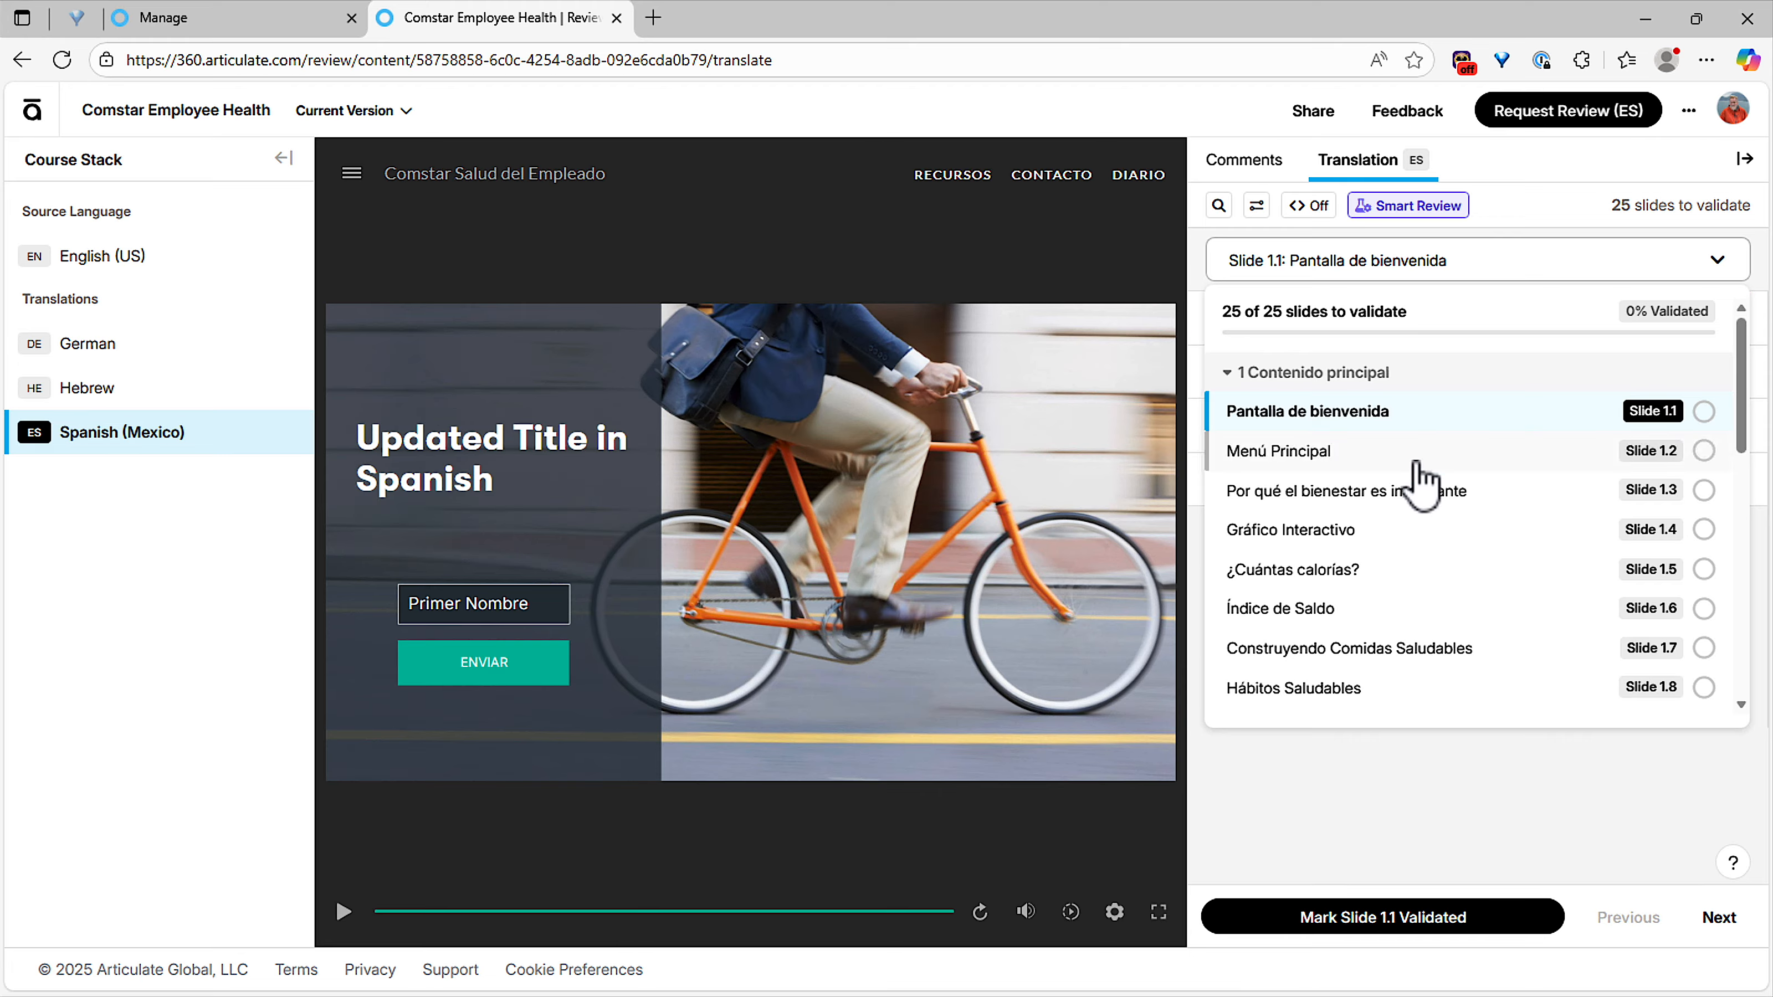
click(1407, 581)
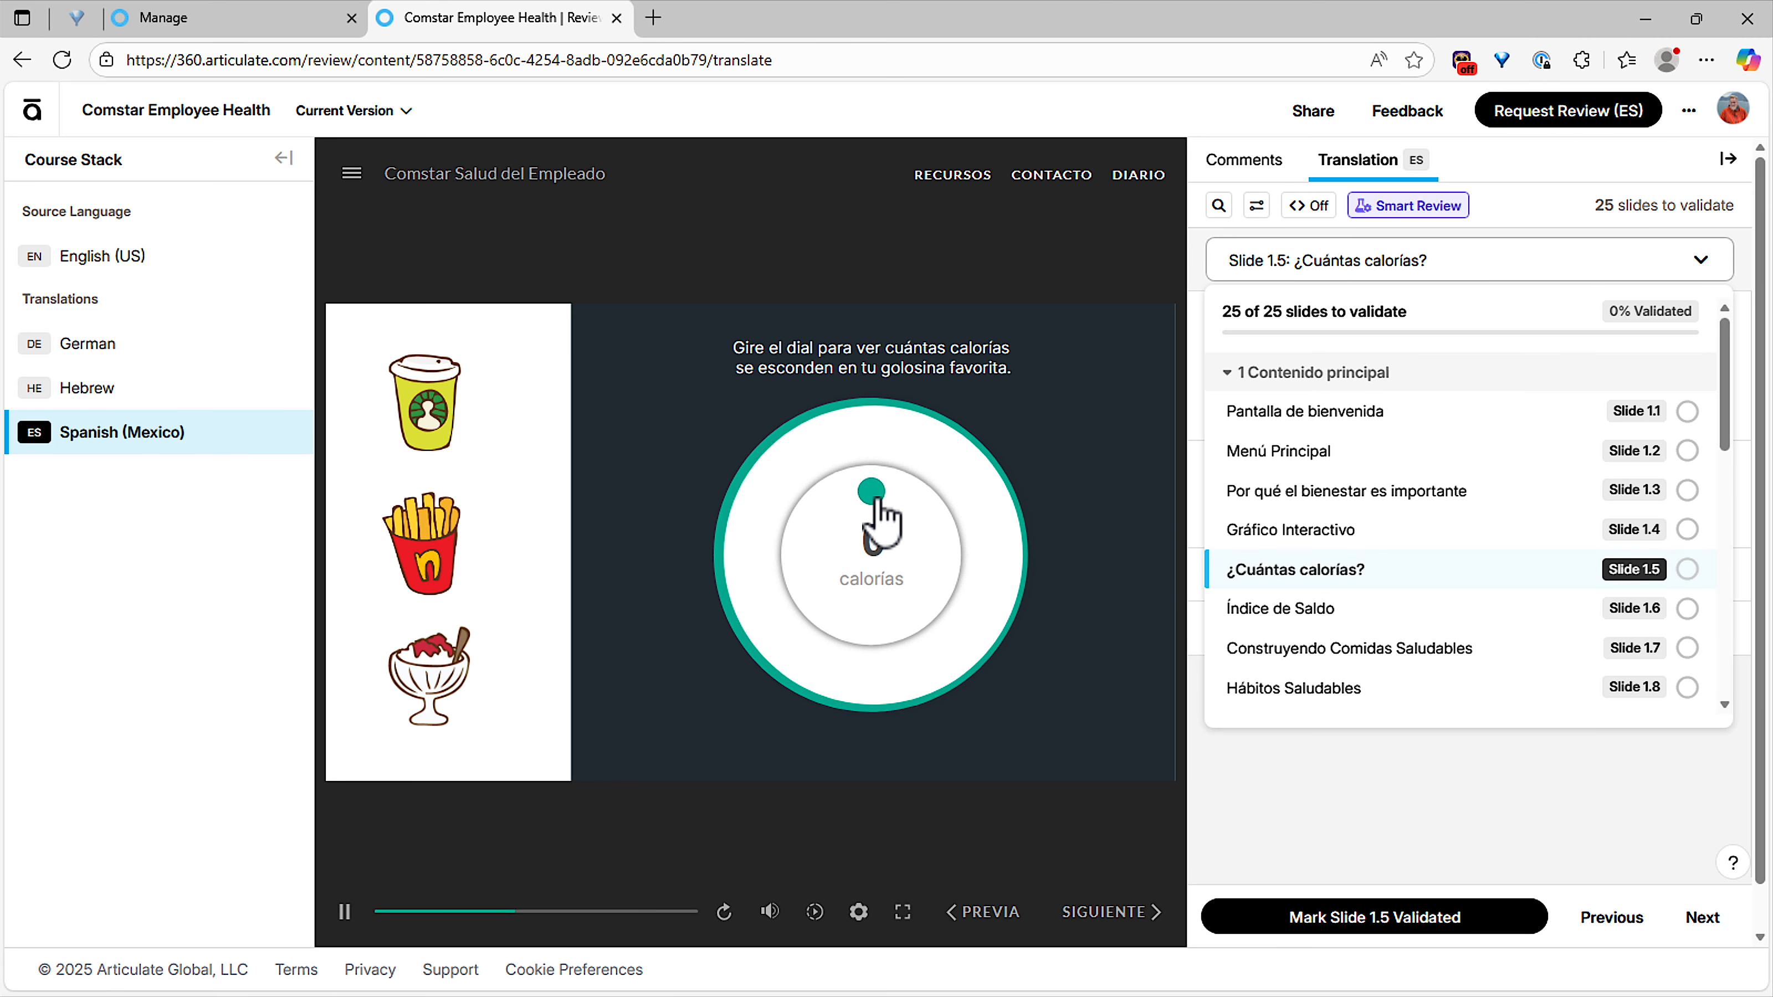
mouse_move(871, 494)
mouse_down()
mouse_move(948, 510)
mouse_move(905, 498)
mouse_up()
click(1328, 276)
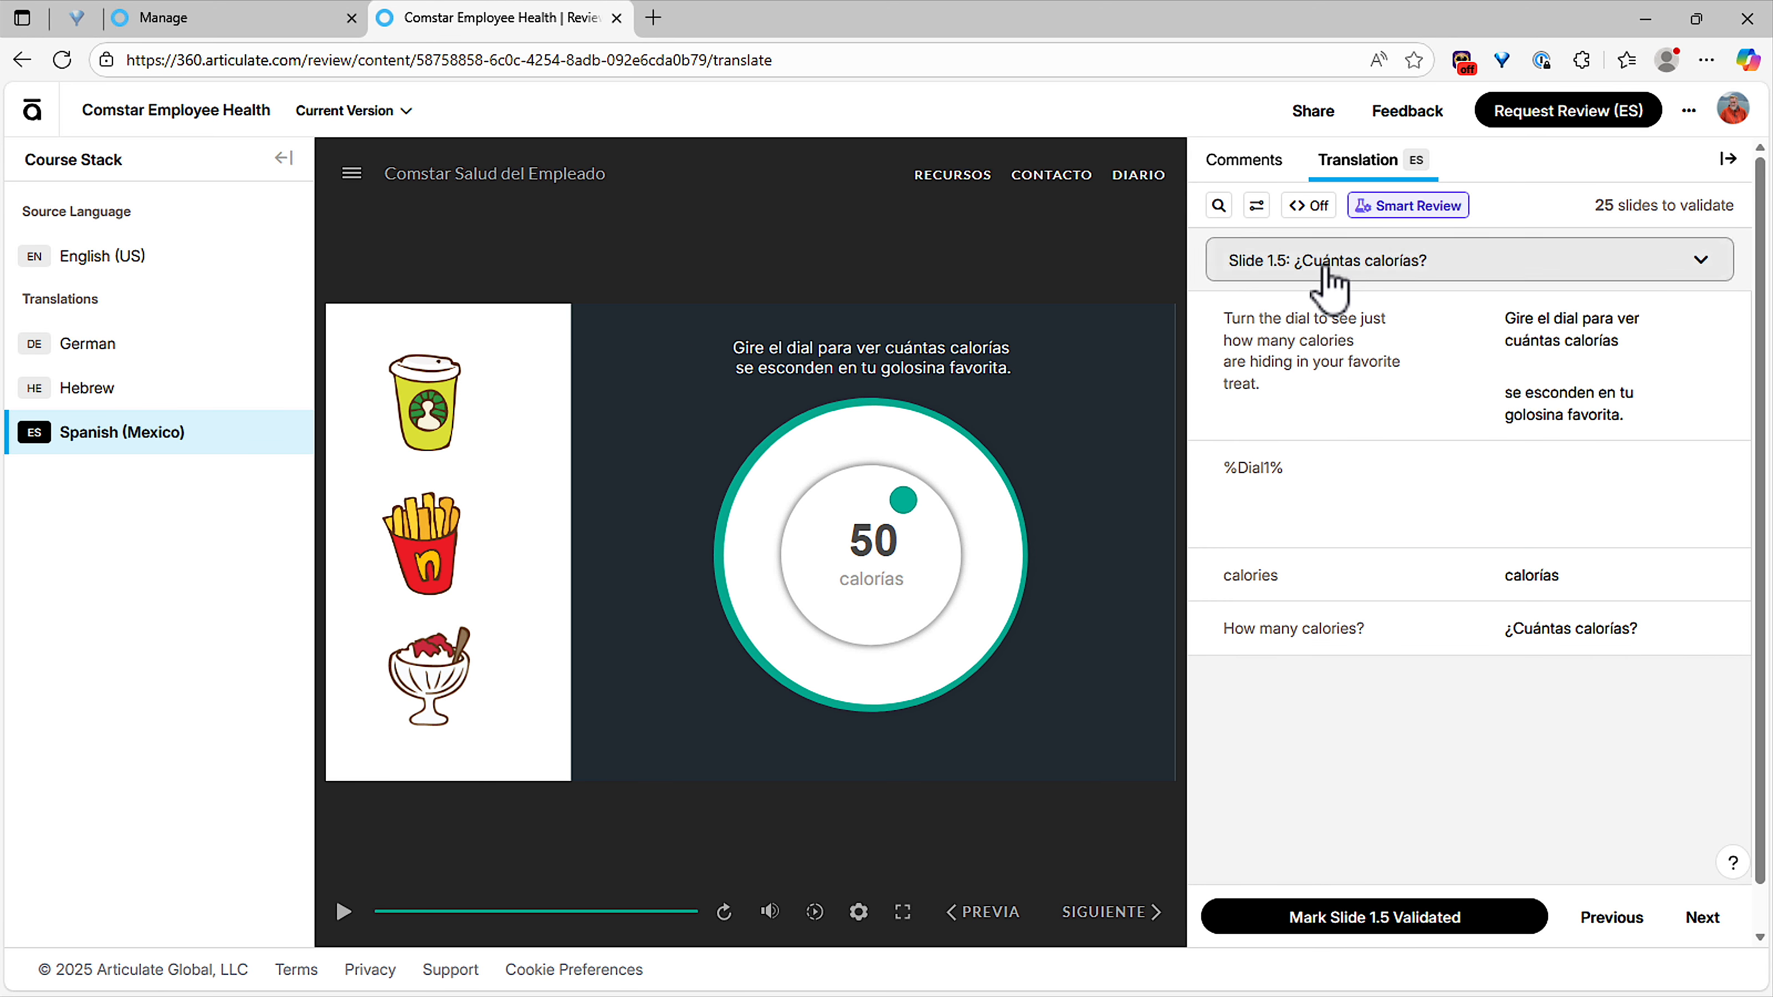
click(1327, 276)
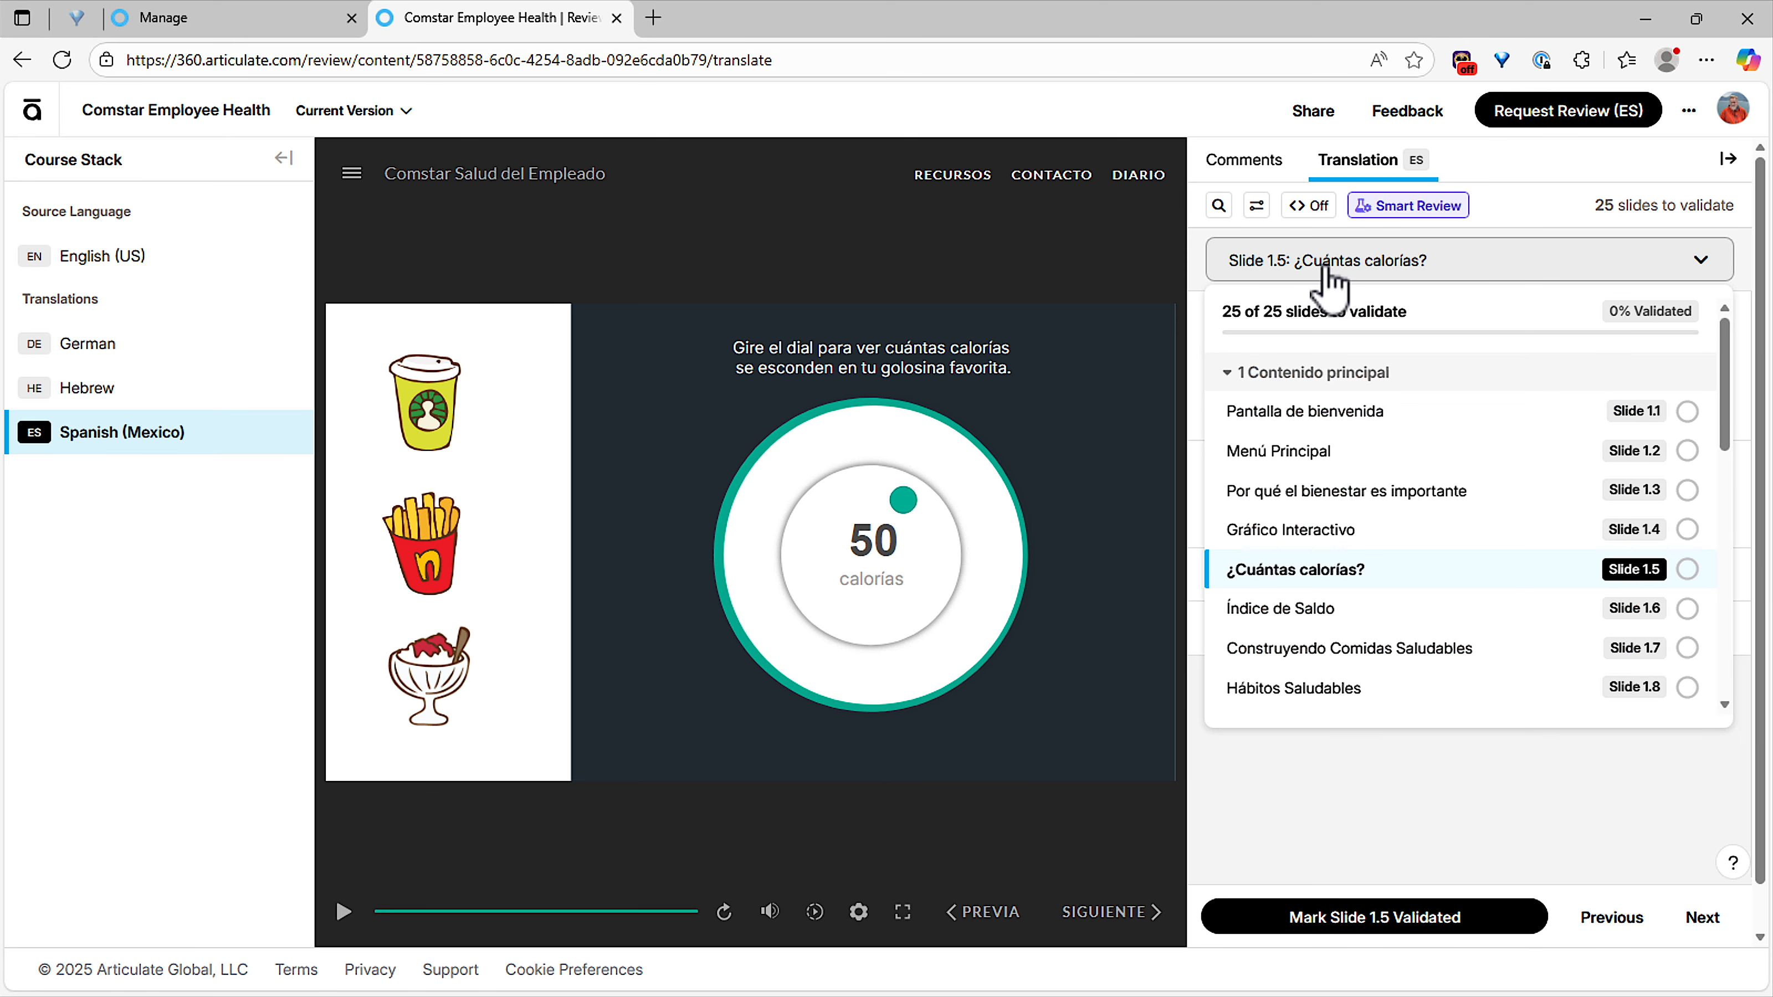
click(1340, 814)
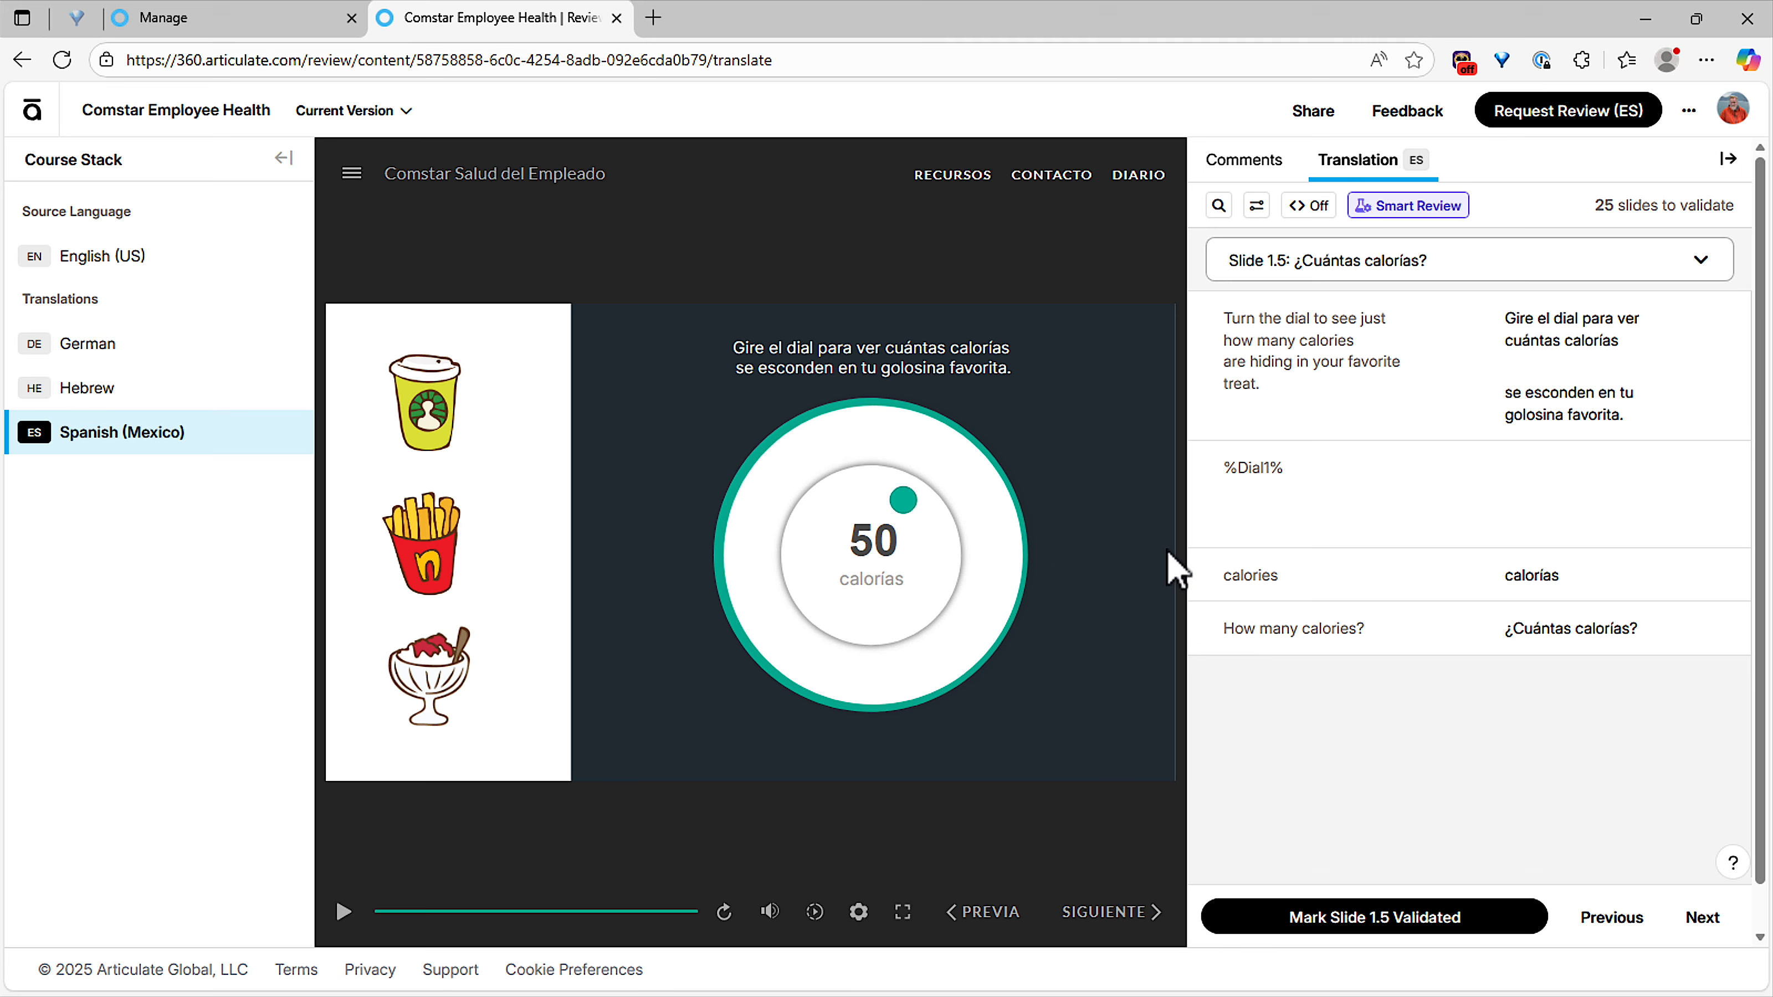
Go to slide 1.2 "Menú Principal" and look at the translation search and edit filter options.
click(1357, 269)
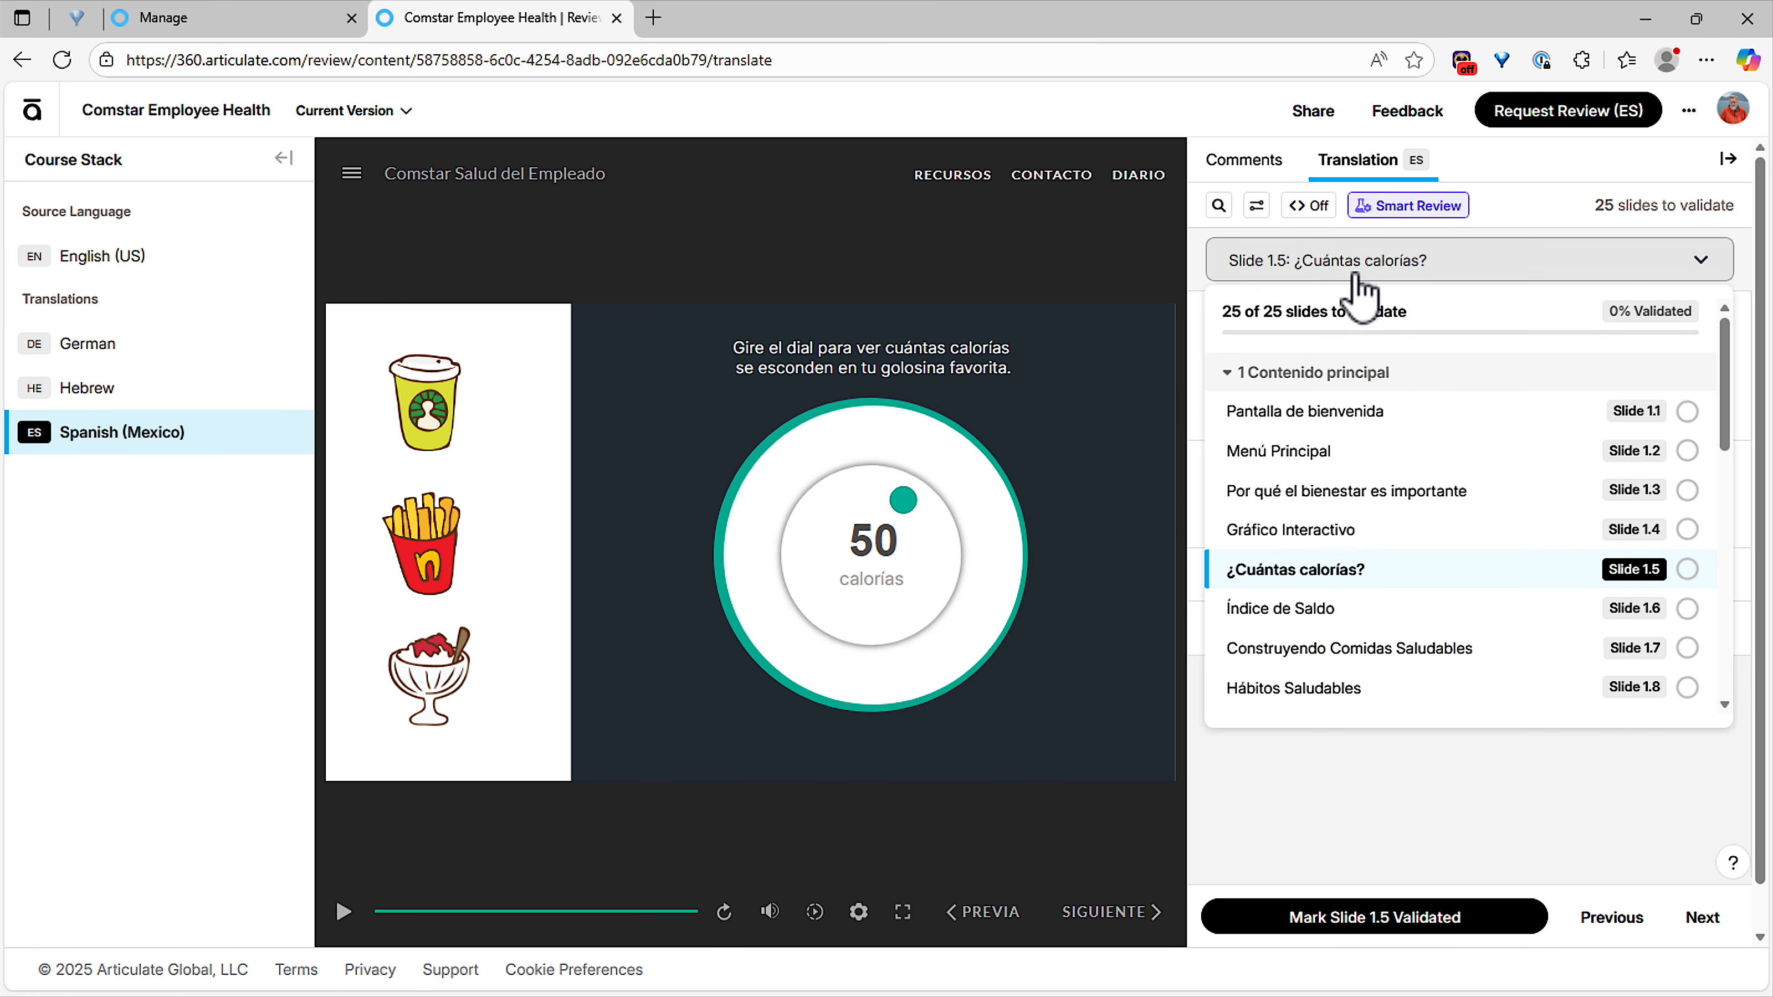
click(1333, 454)
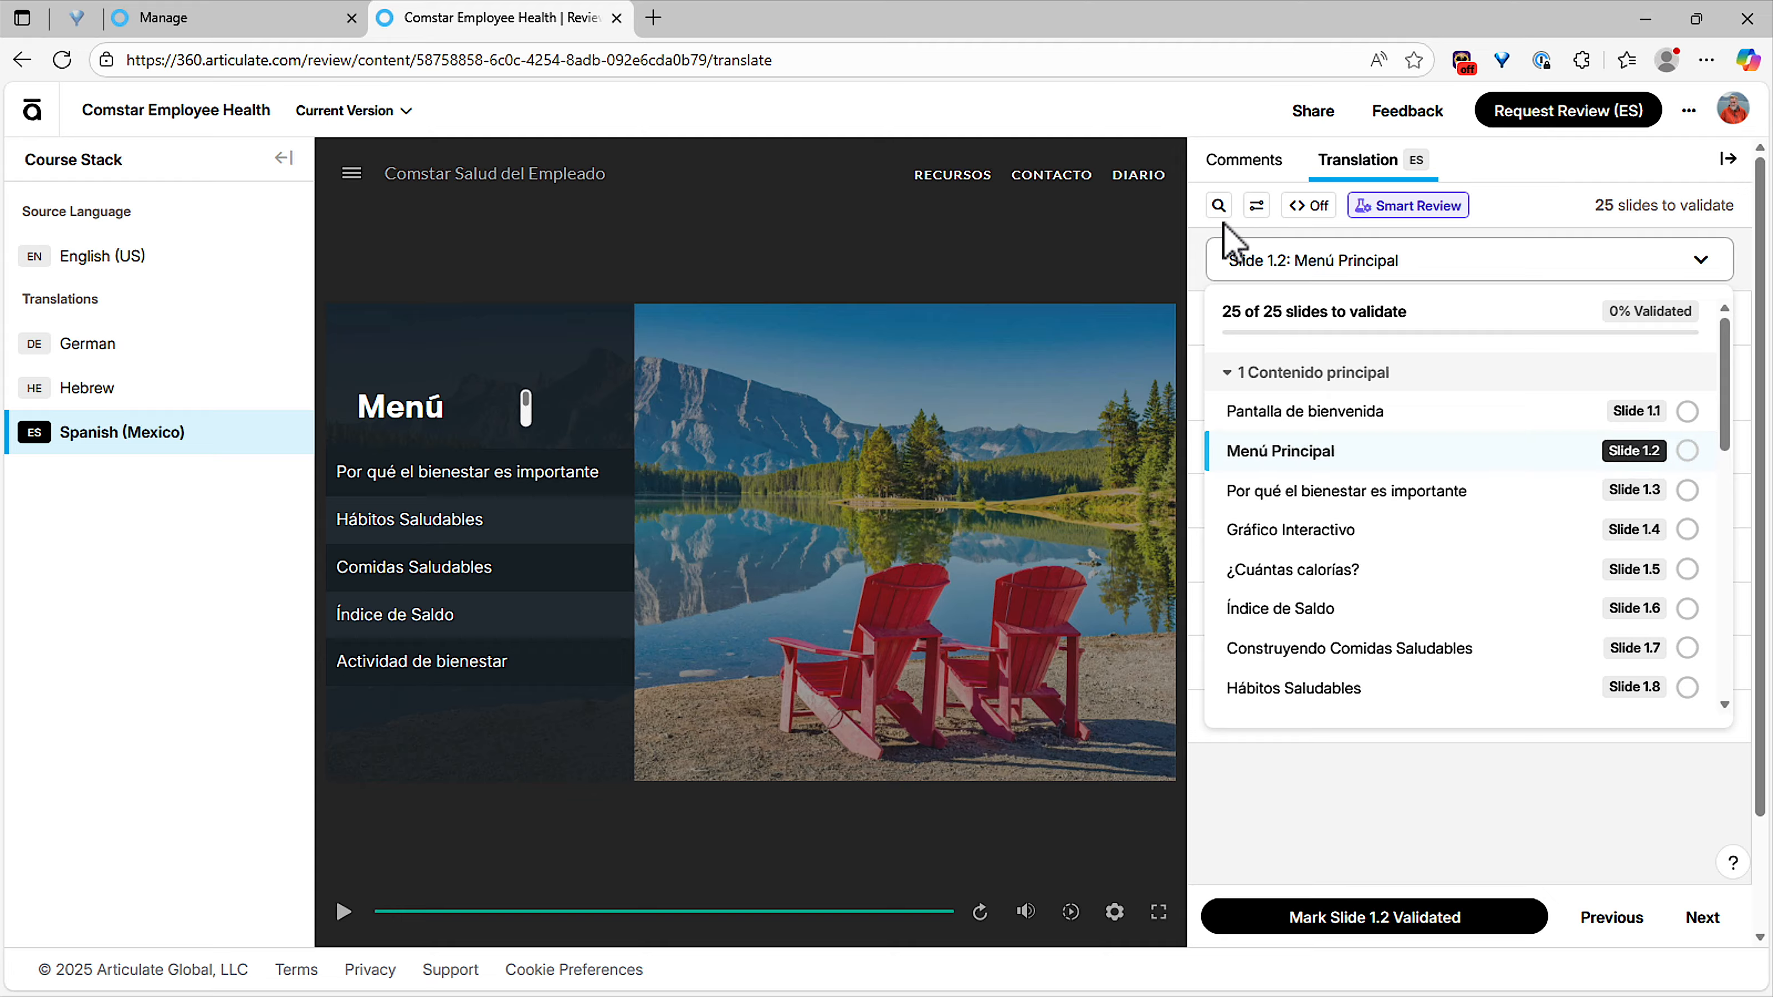
click(1219, 206)
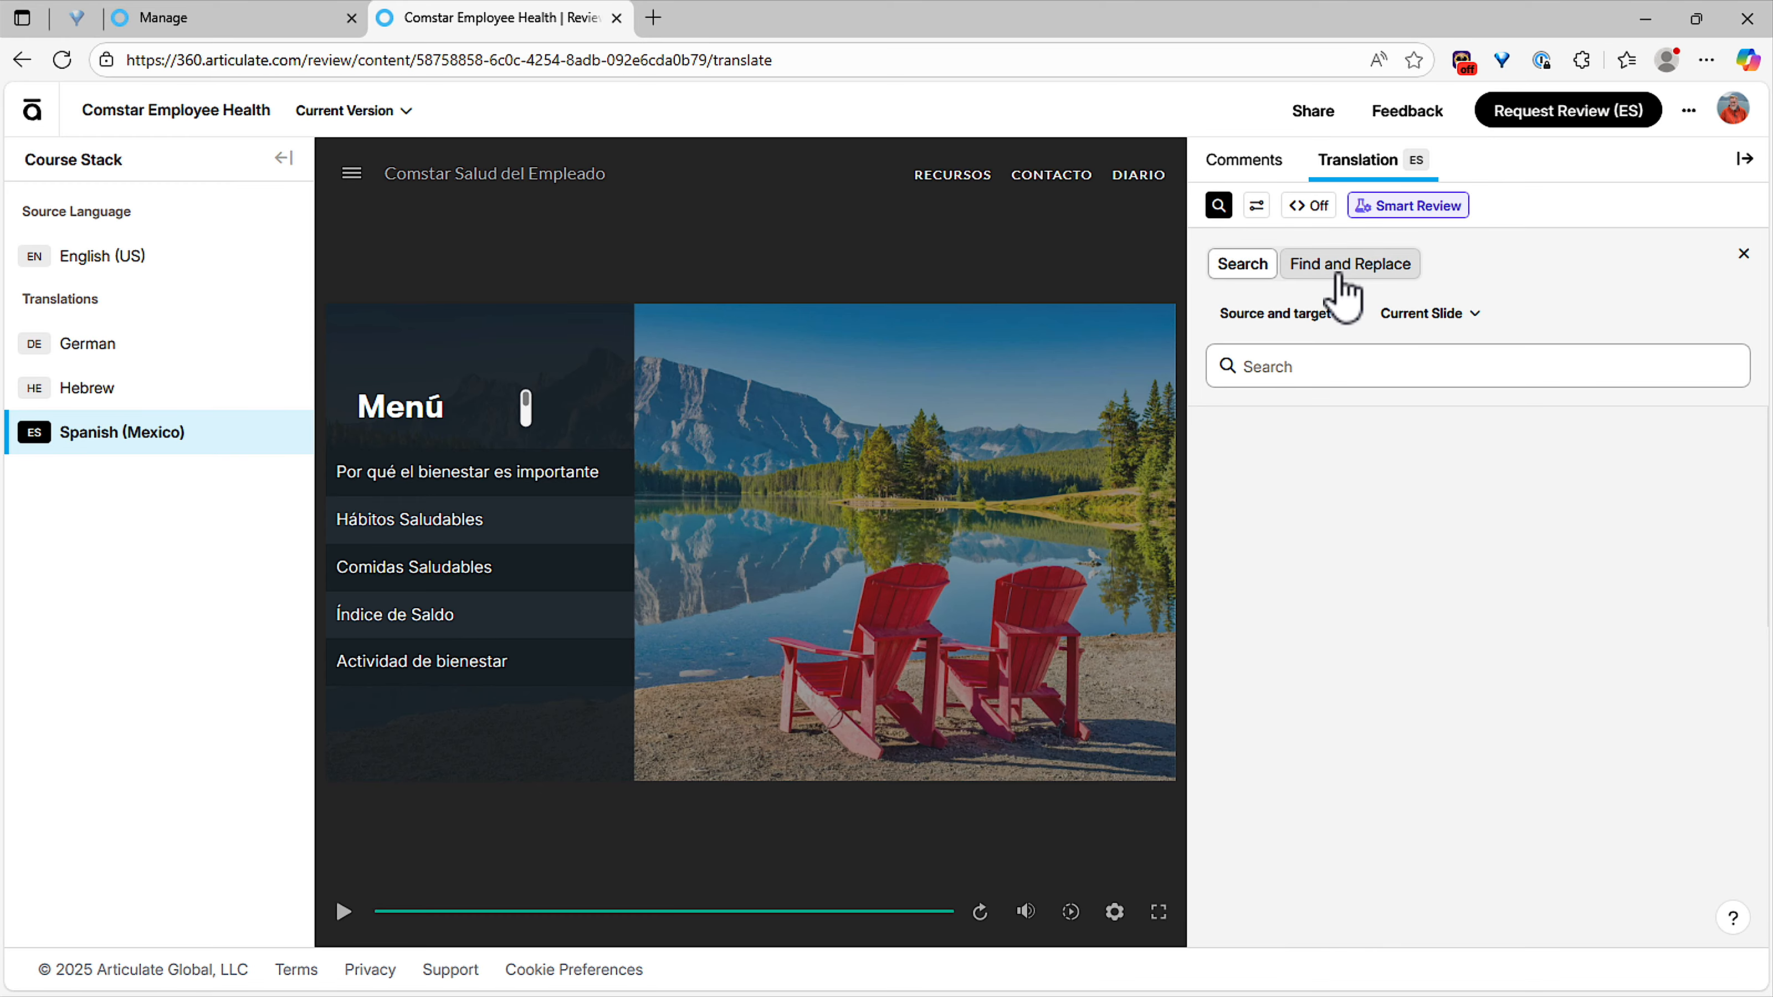
click(1319, 380)
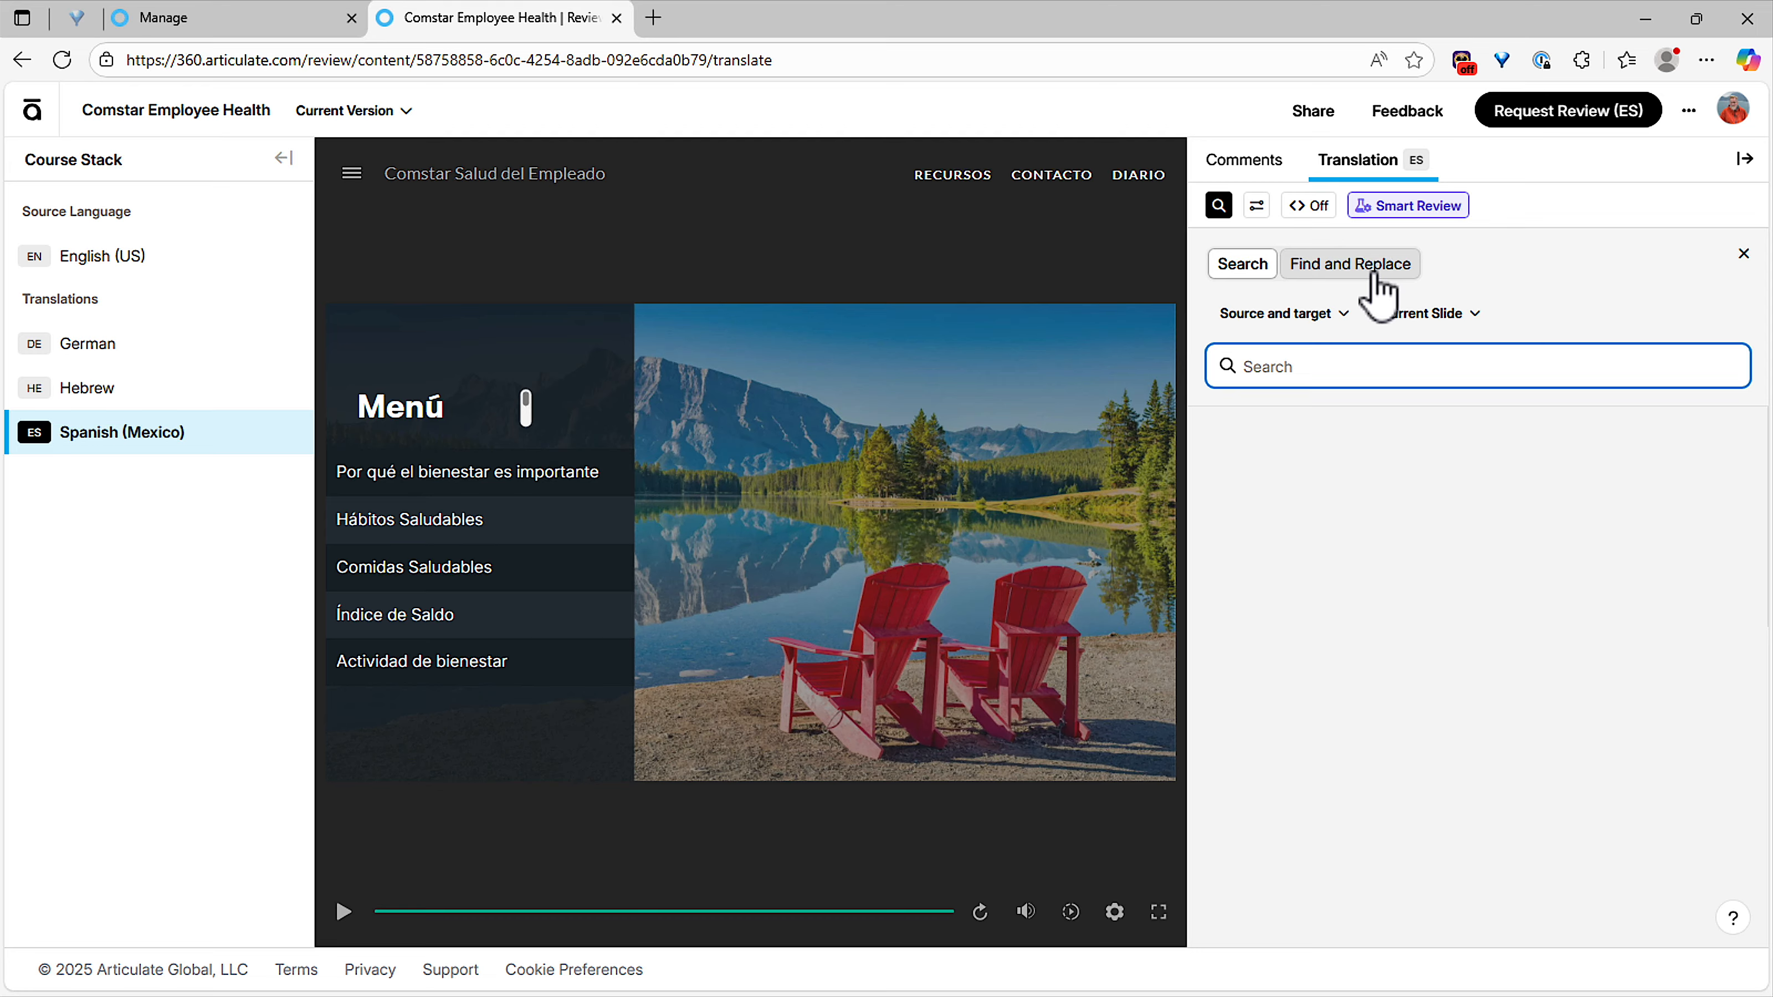
click(1257, 206)
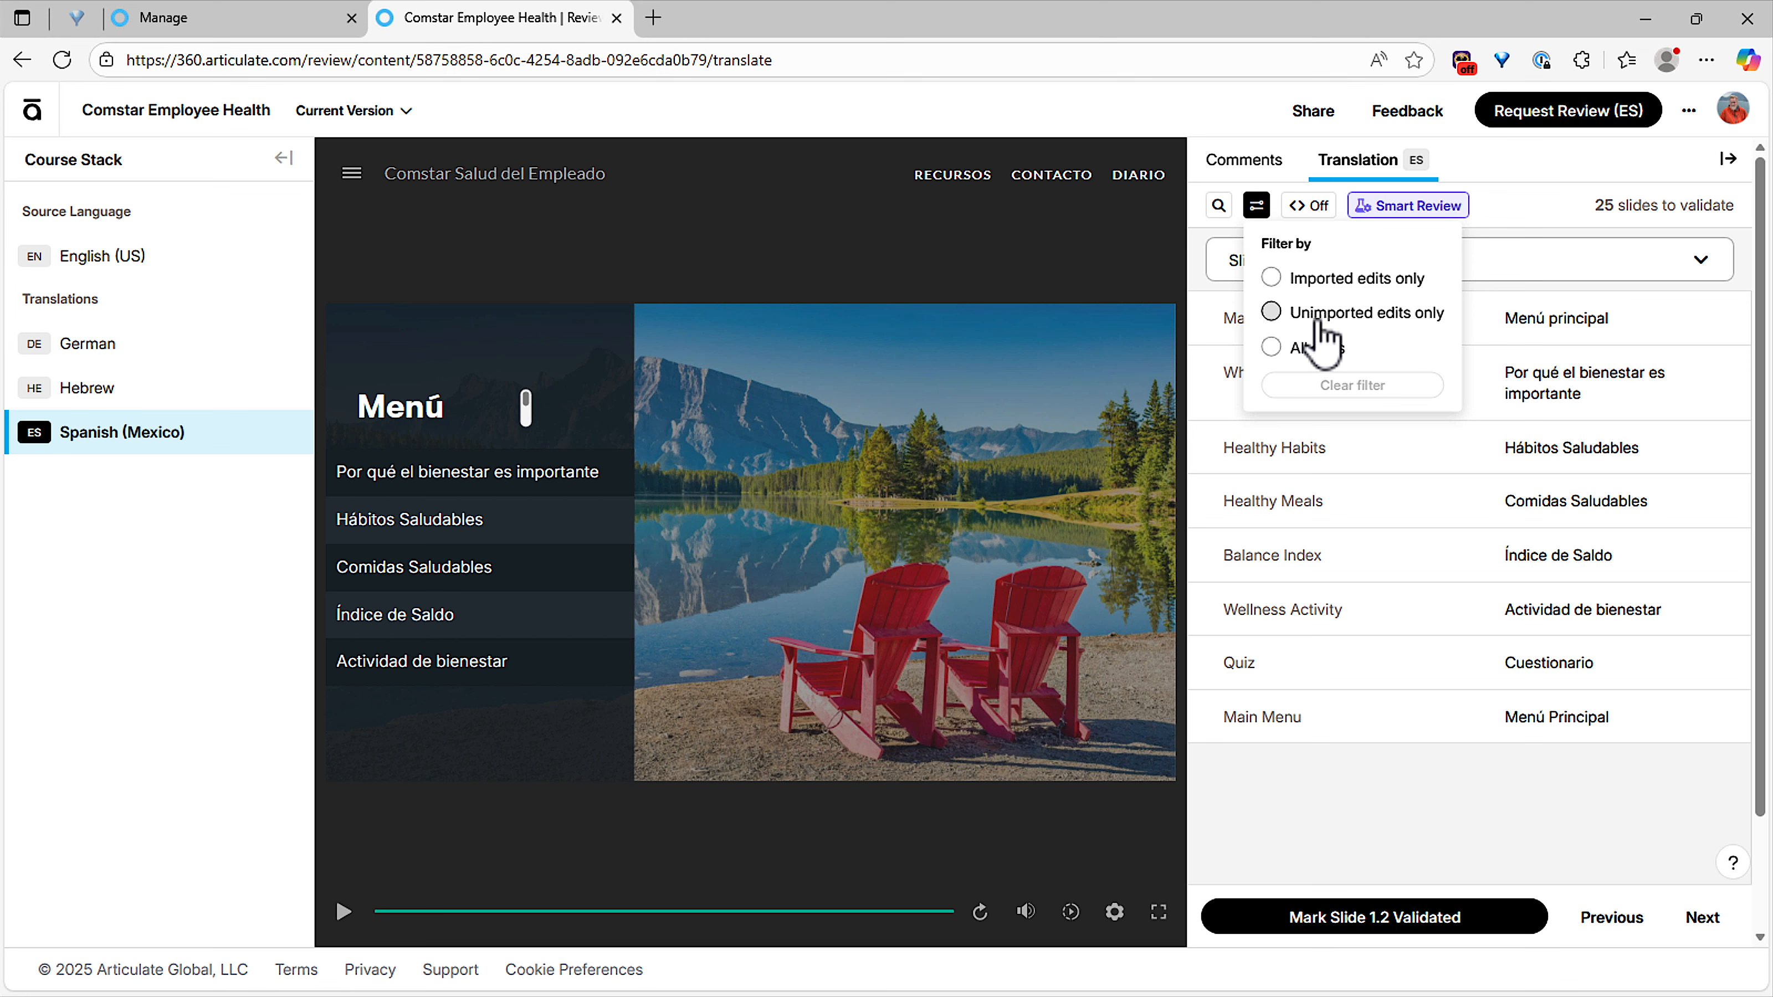
Compare the comments and translation views for Spanish slide 1.2, ending on the comments.
click(1265, 168)
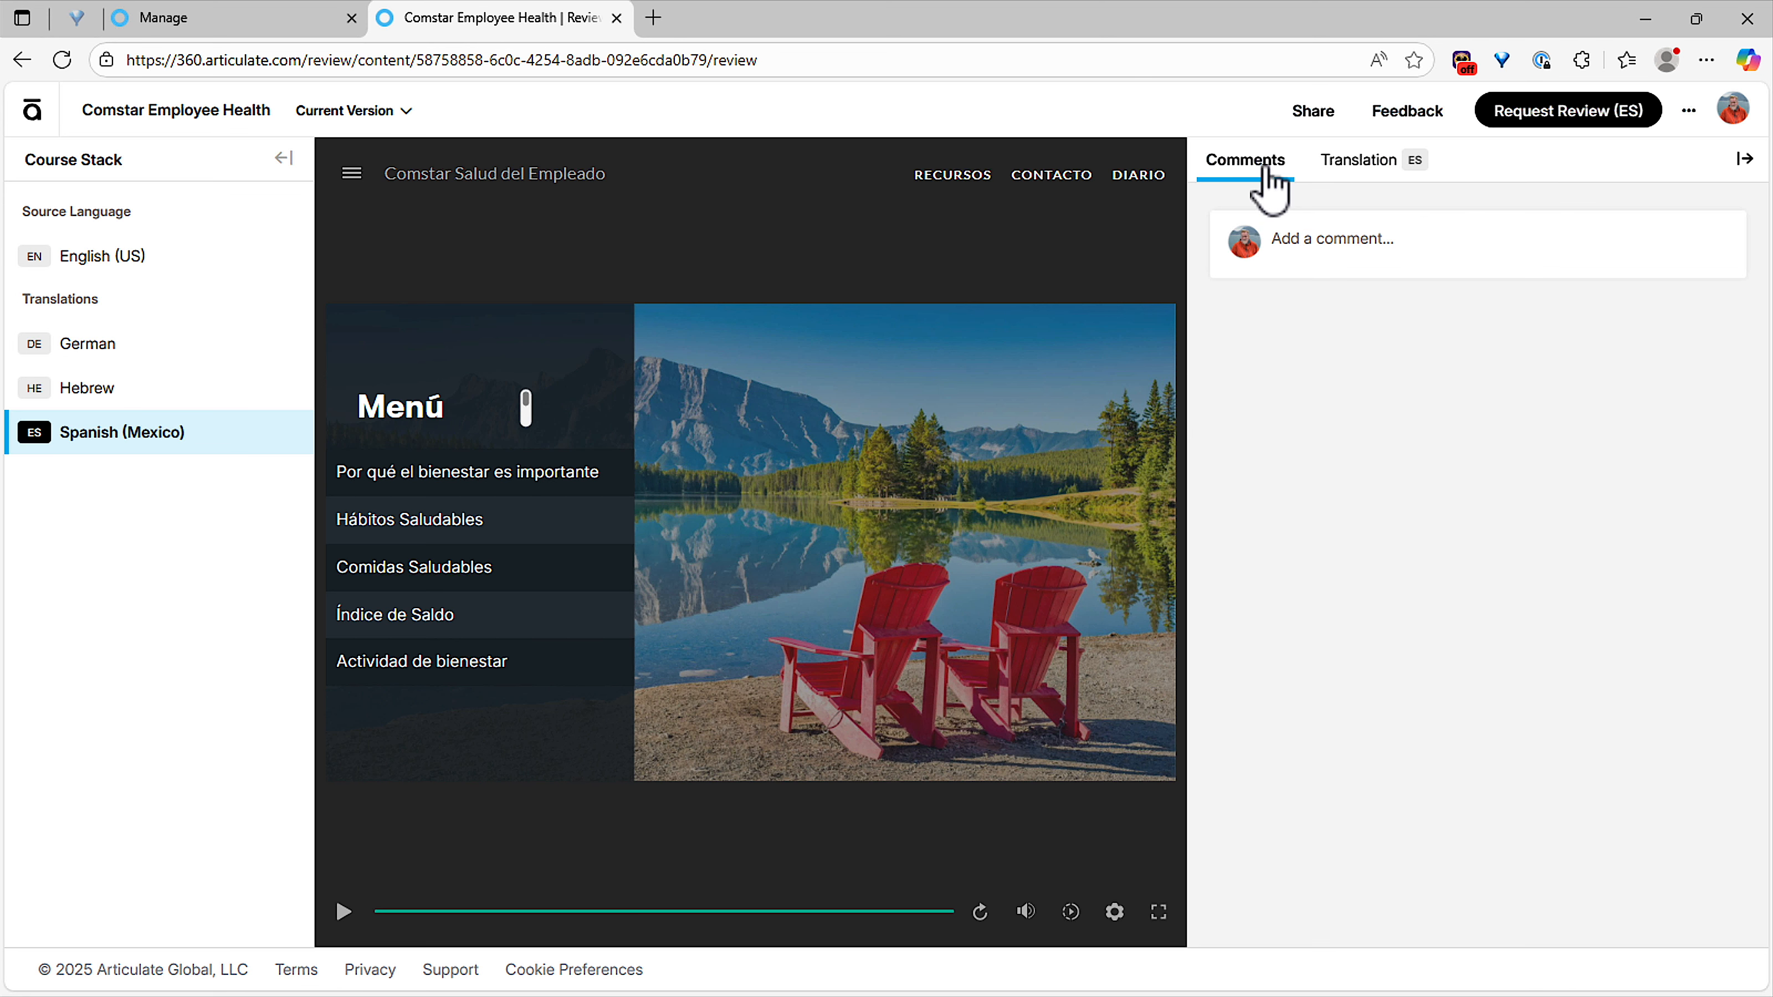
click(1365, 178)
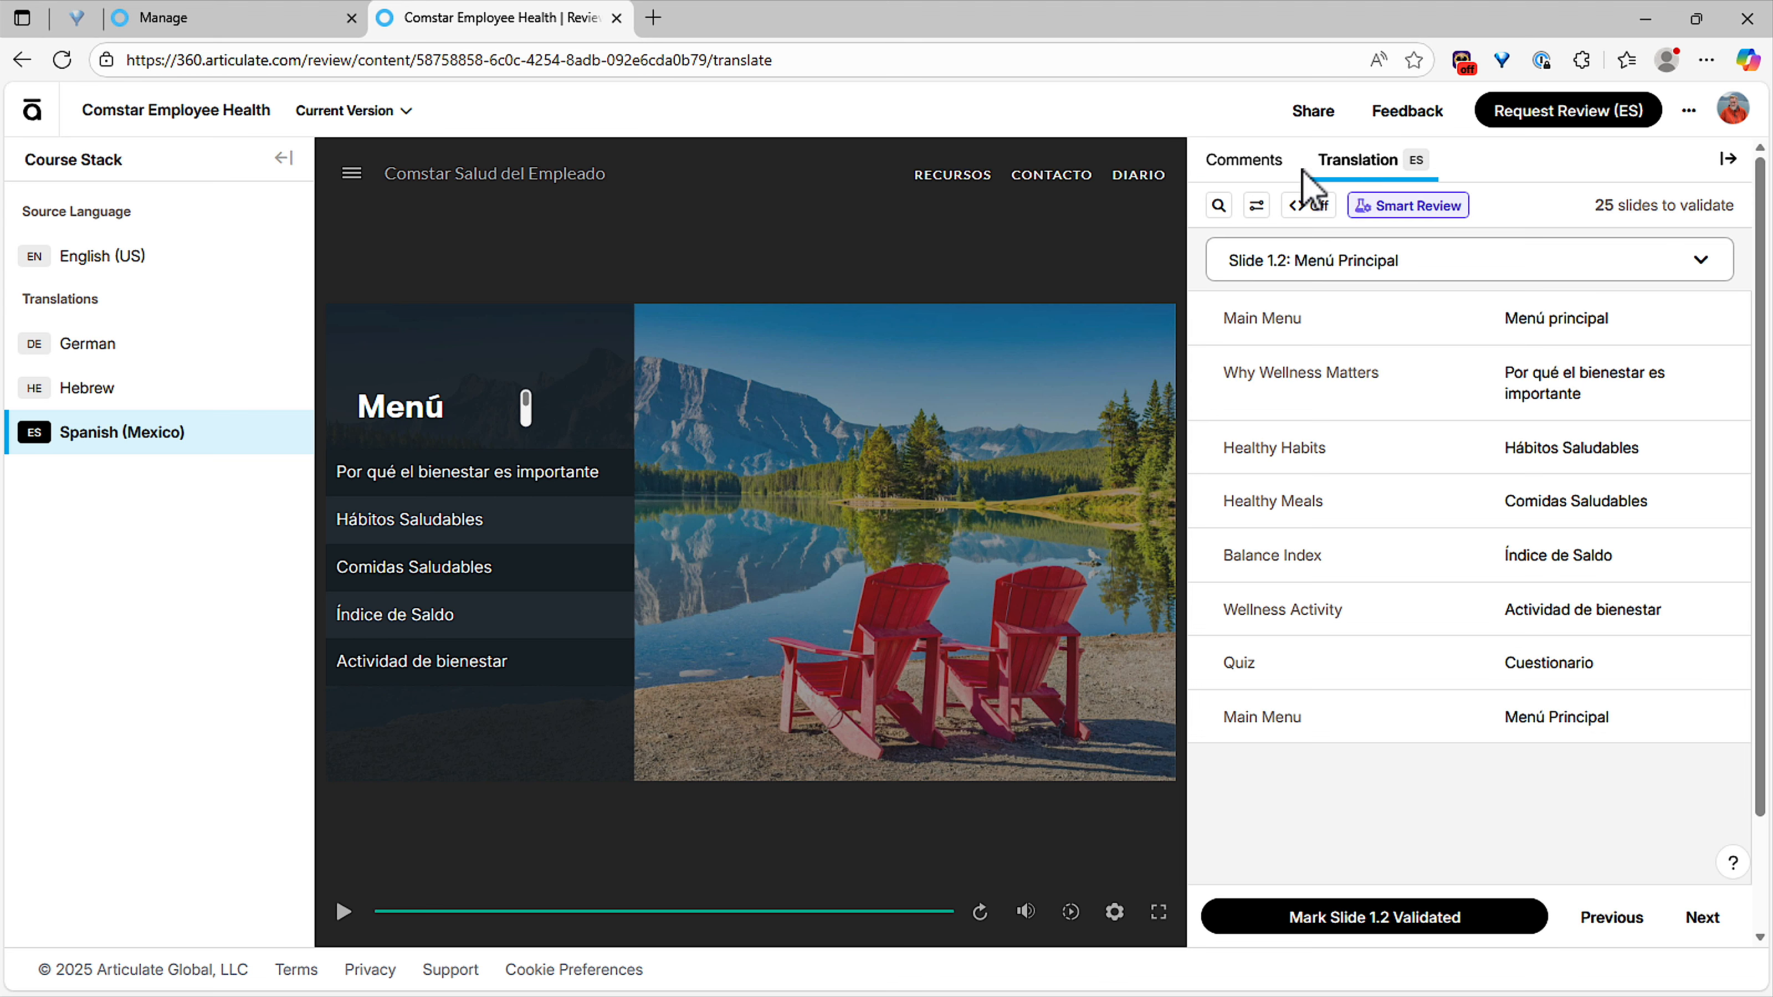
click(1255, 169)
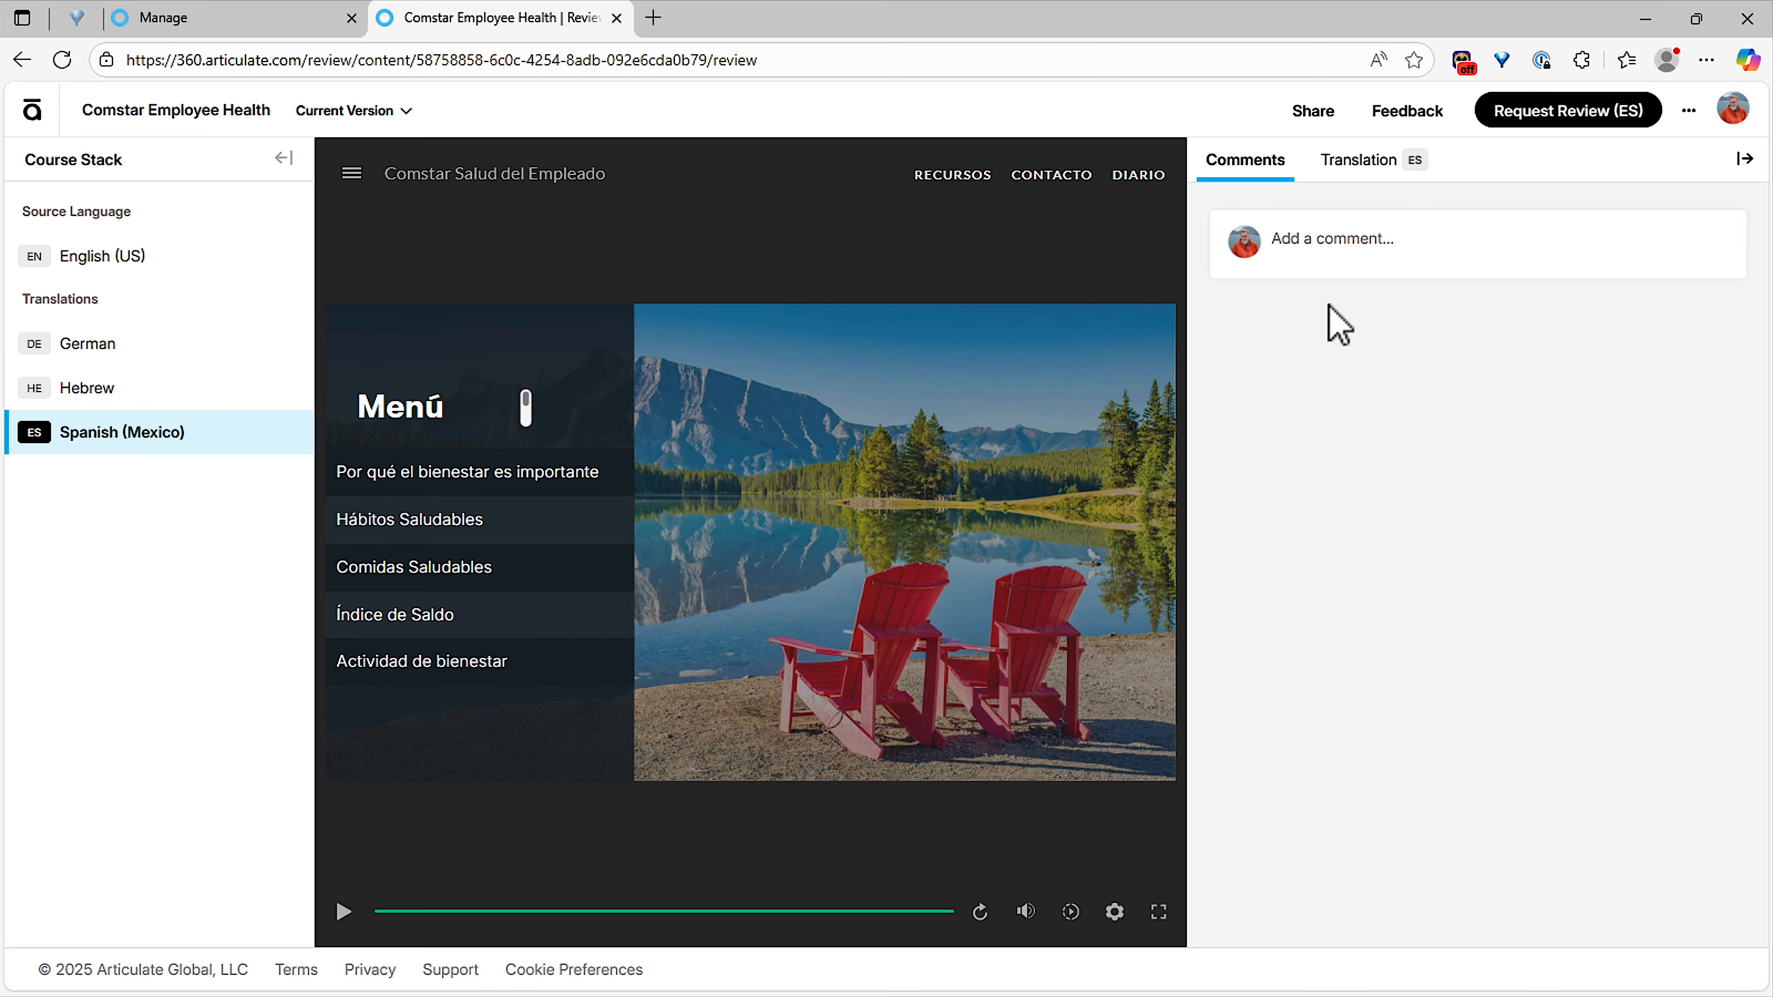
Start a new review request for the Spanish (Mexico) translation and assign the reviewer by entering their e-mail address.
click(1327, 244)
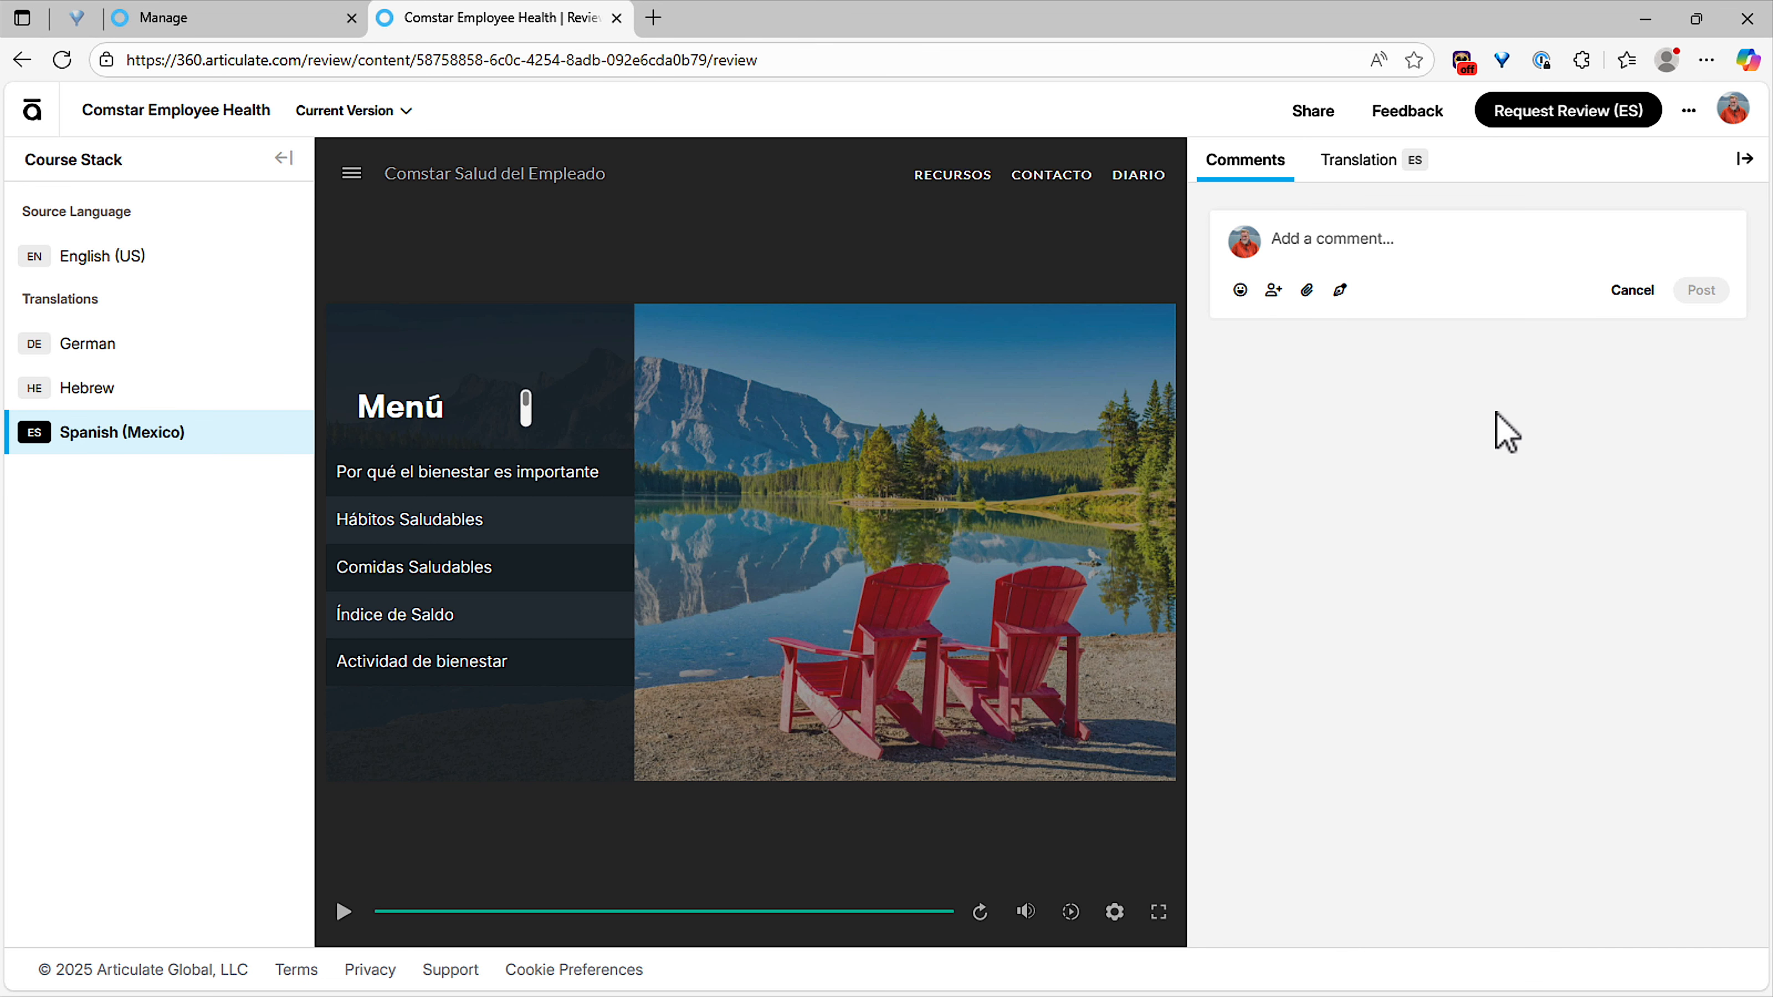
click(1390, 168)
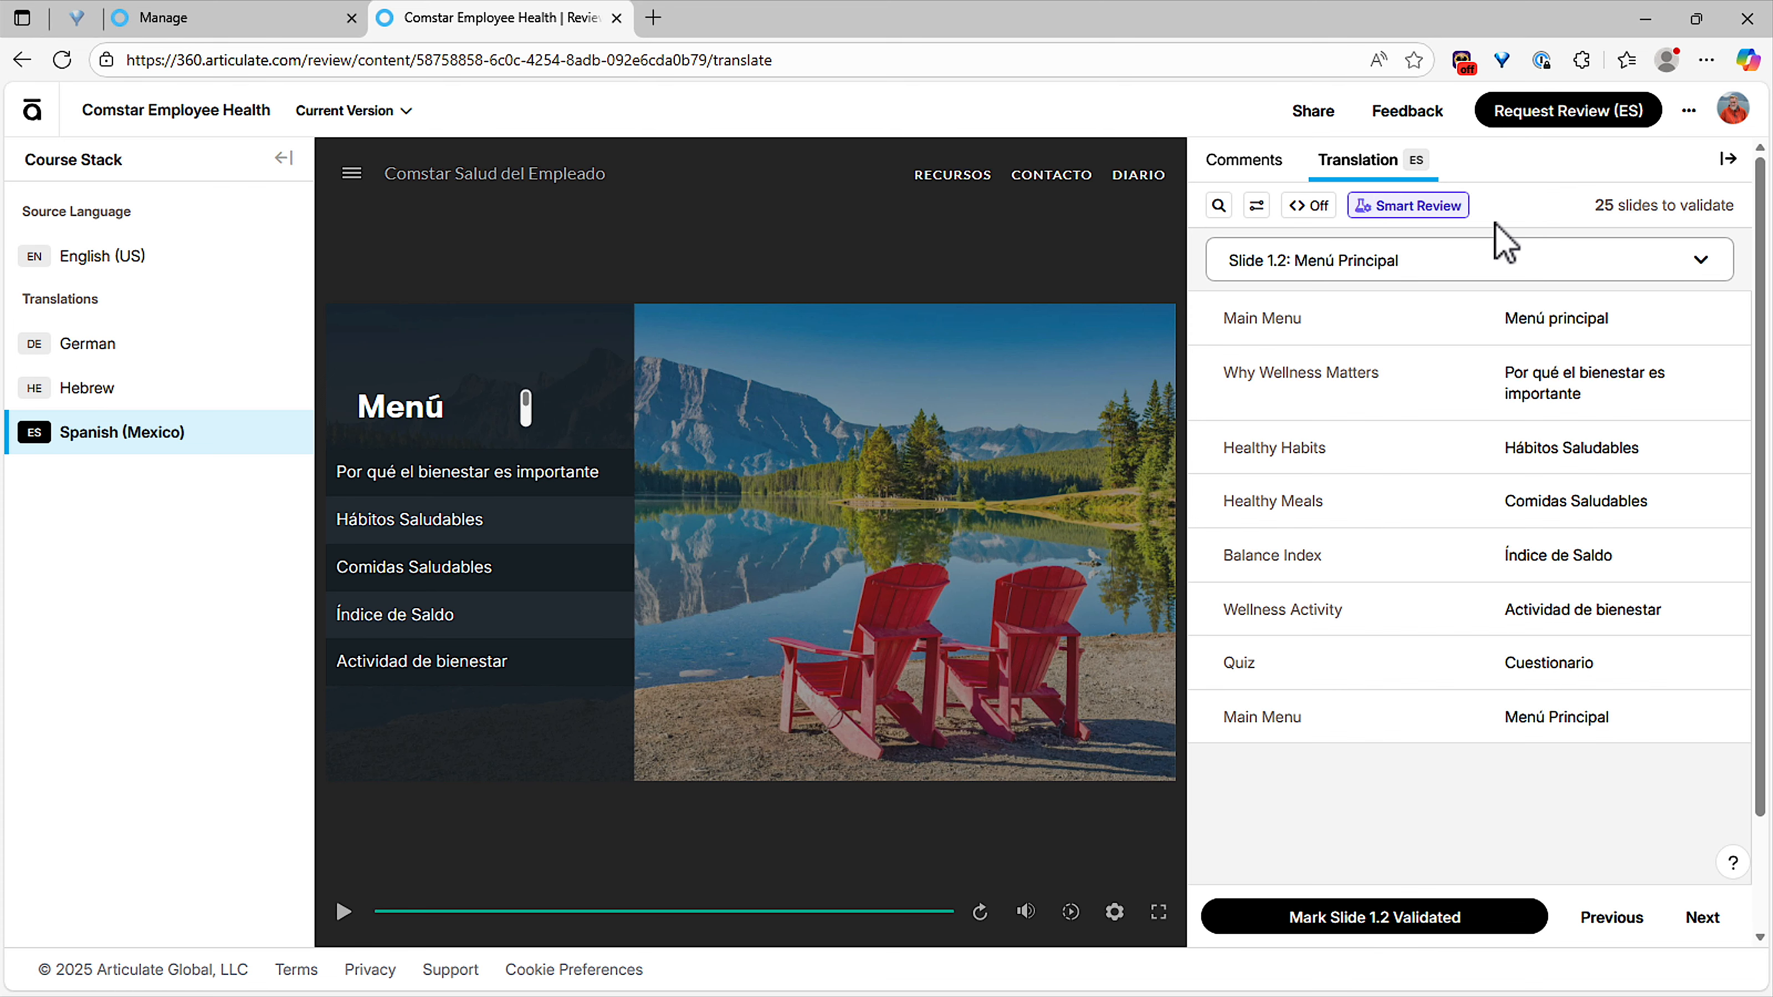
click(1610, 115)
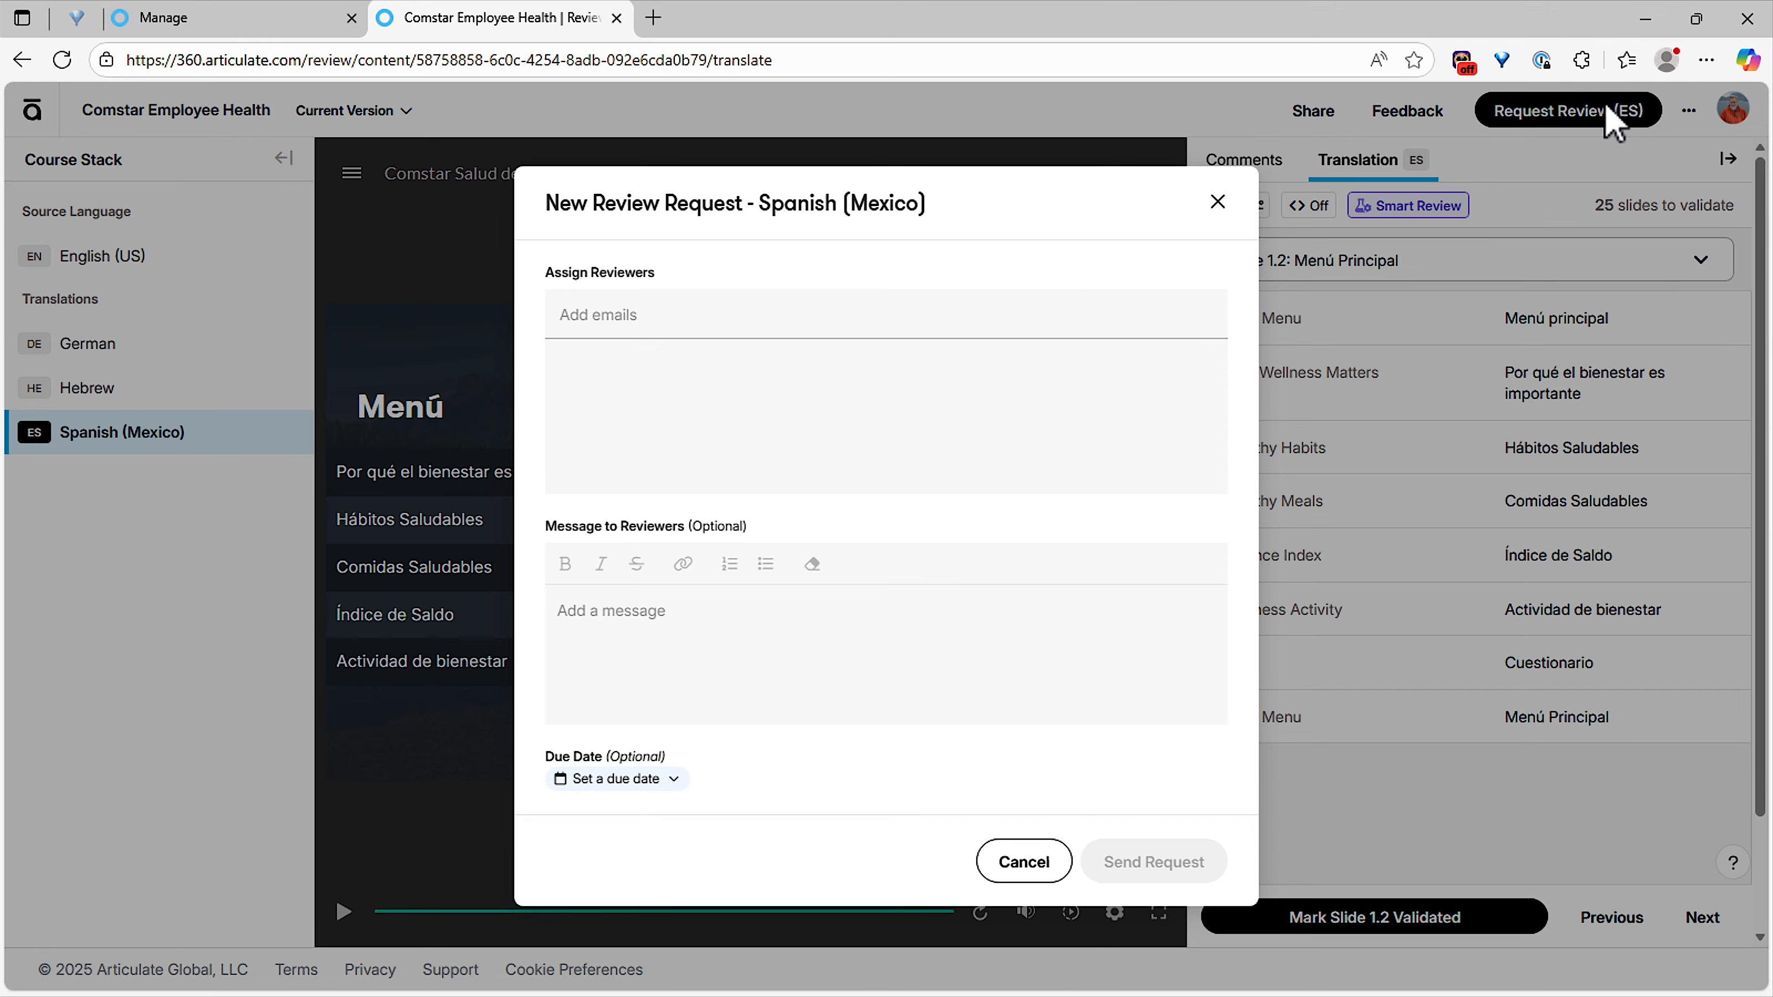
click(608, 325)
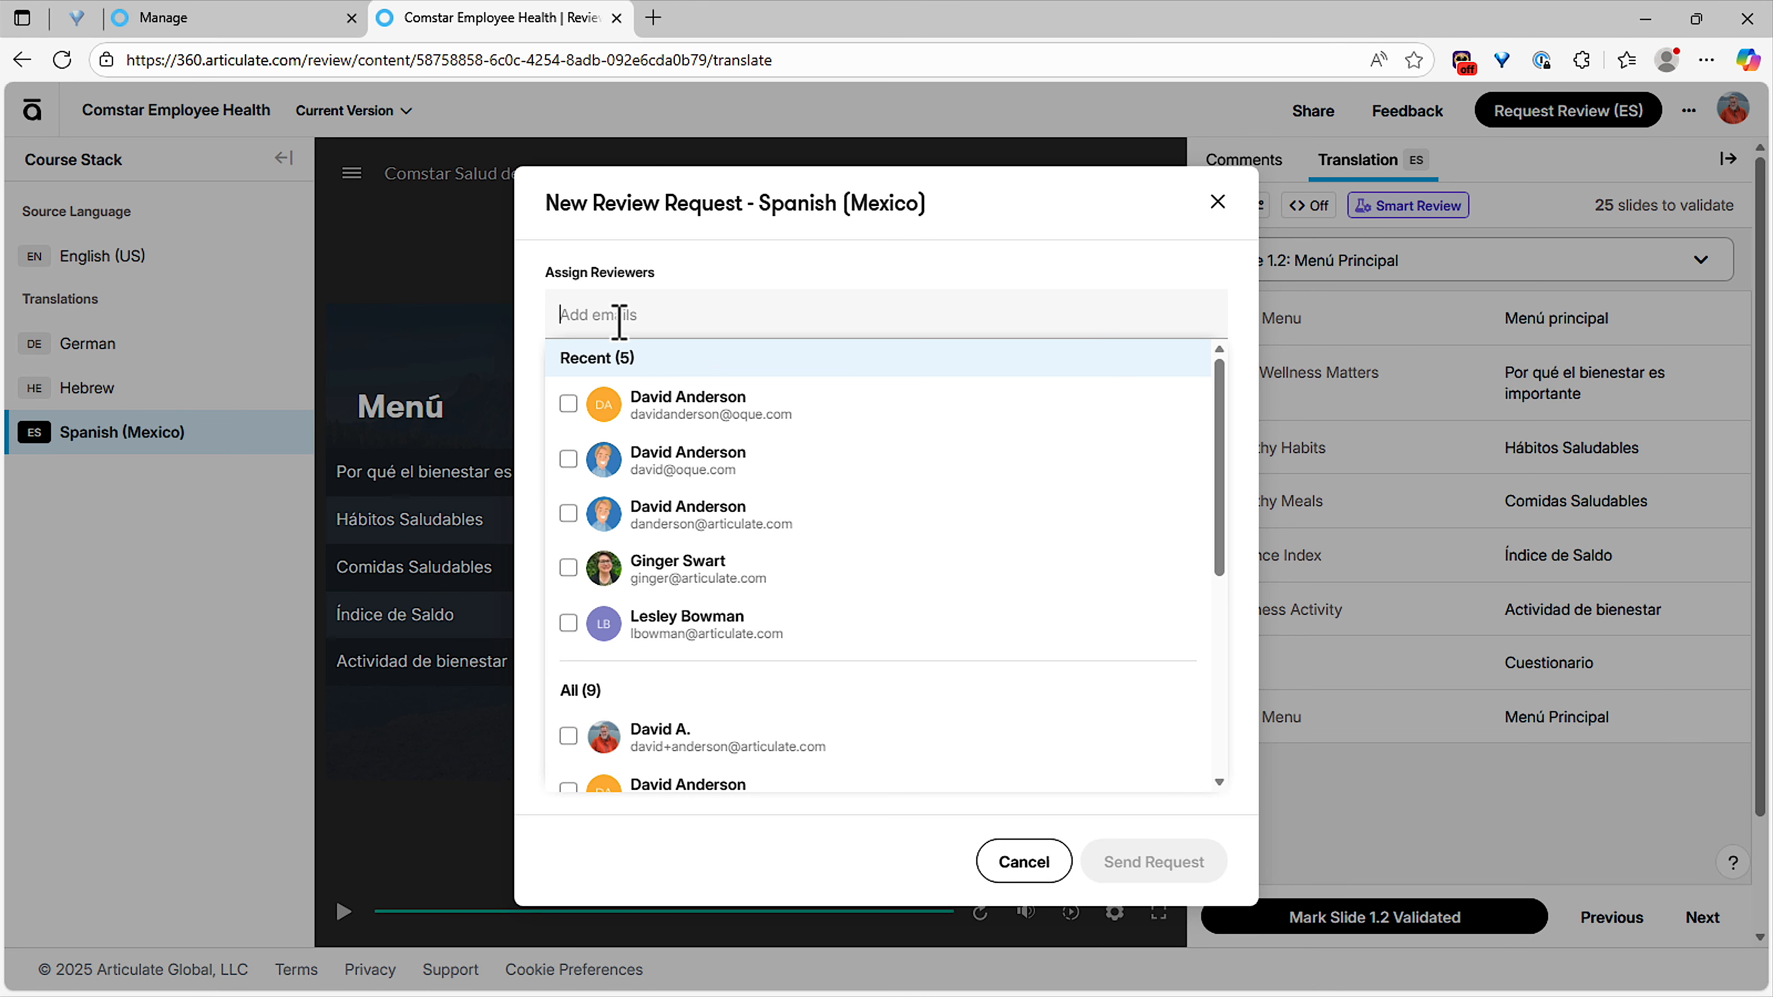
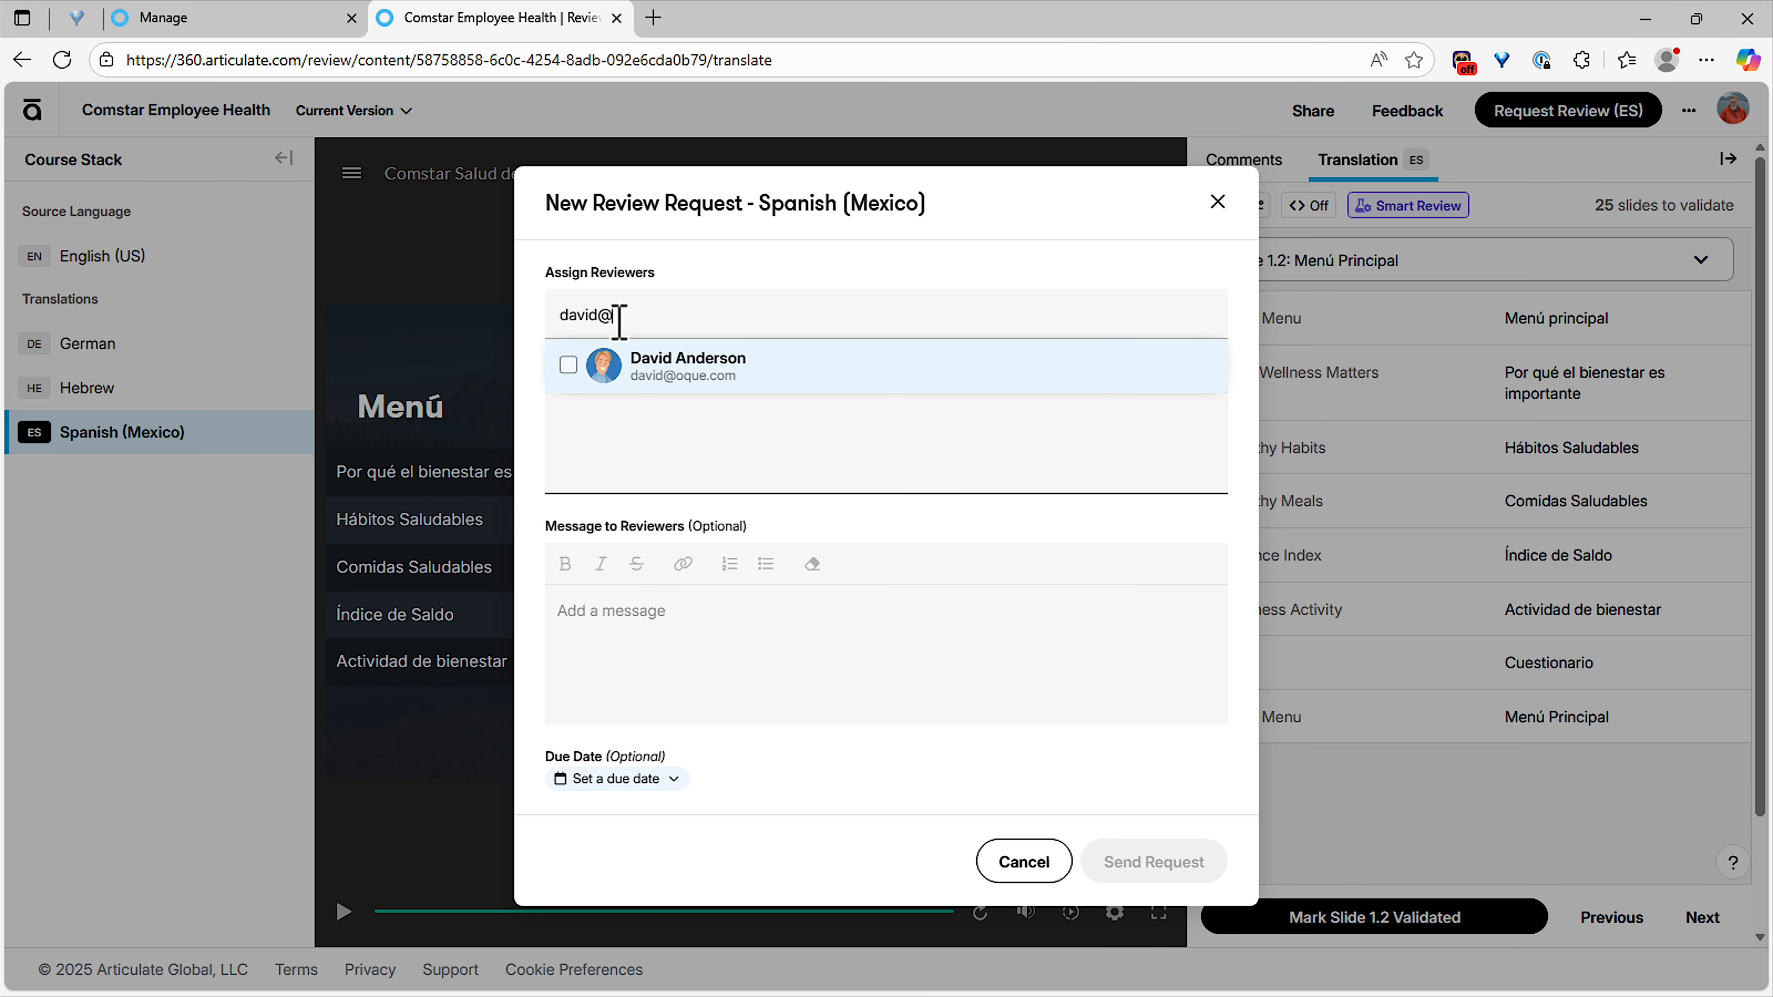
key(Return)
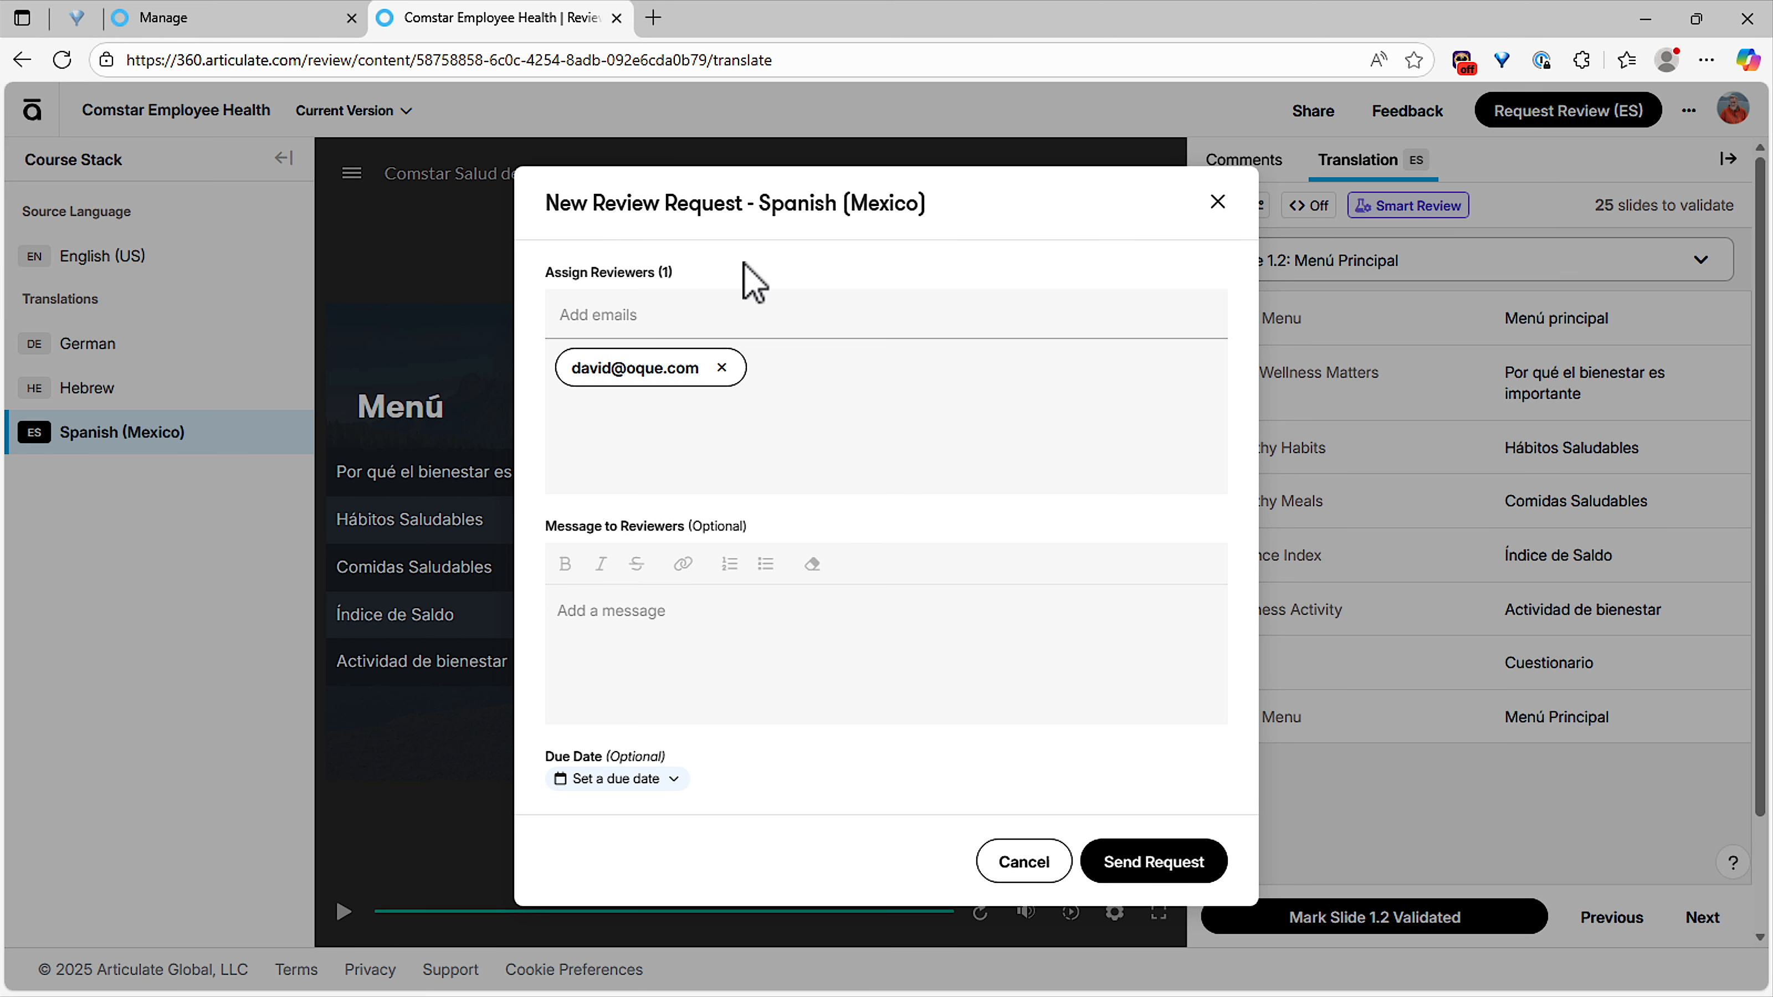
Write "Please validate this course" as the message to reviewers in the Spanish (Mexico) review request.
click(663, 662)
text(Please re)
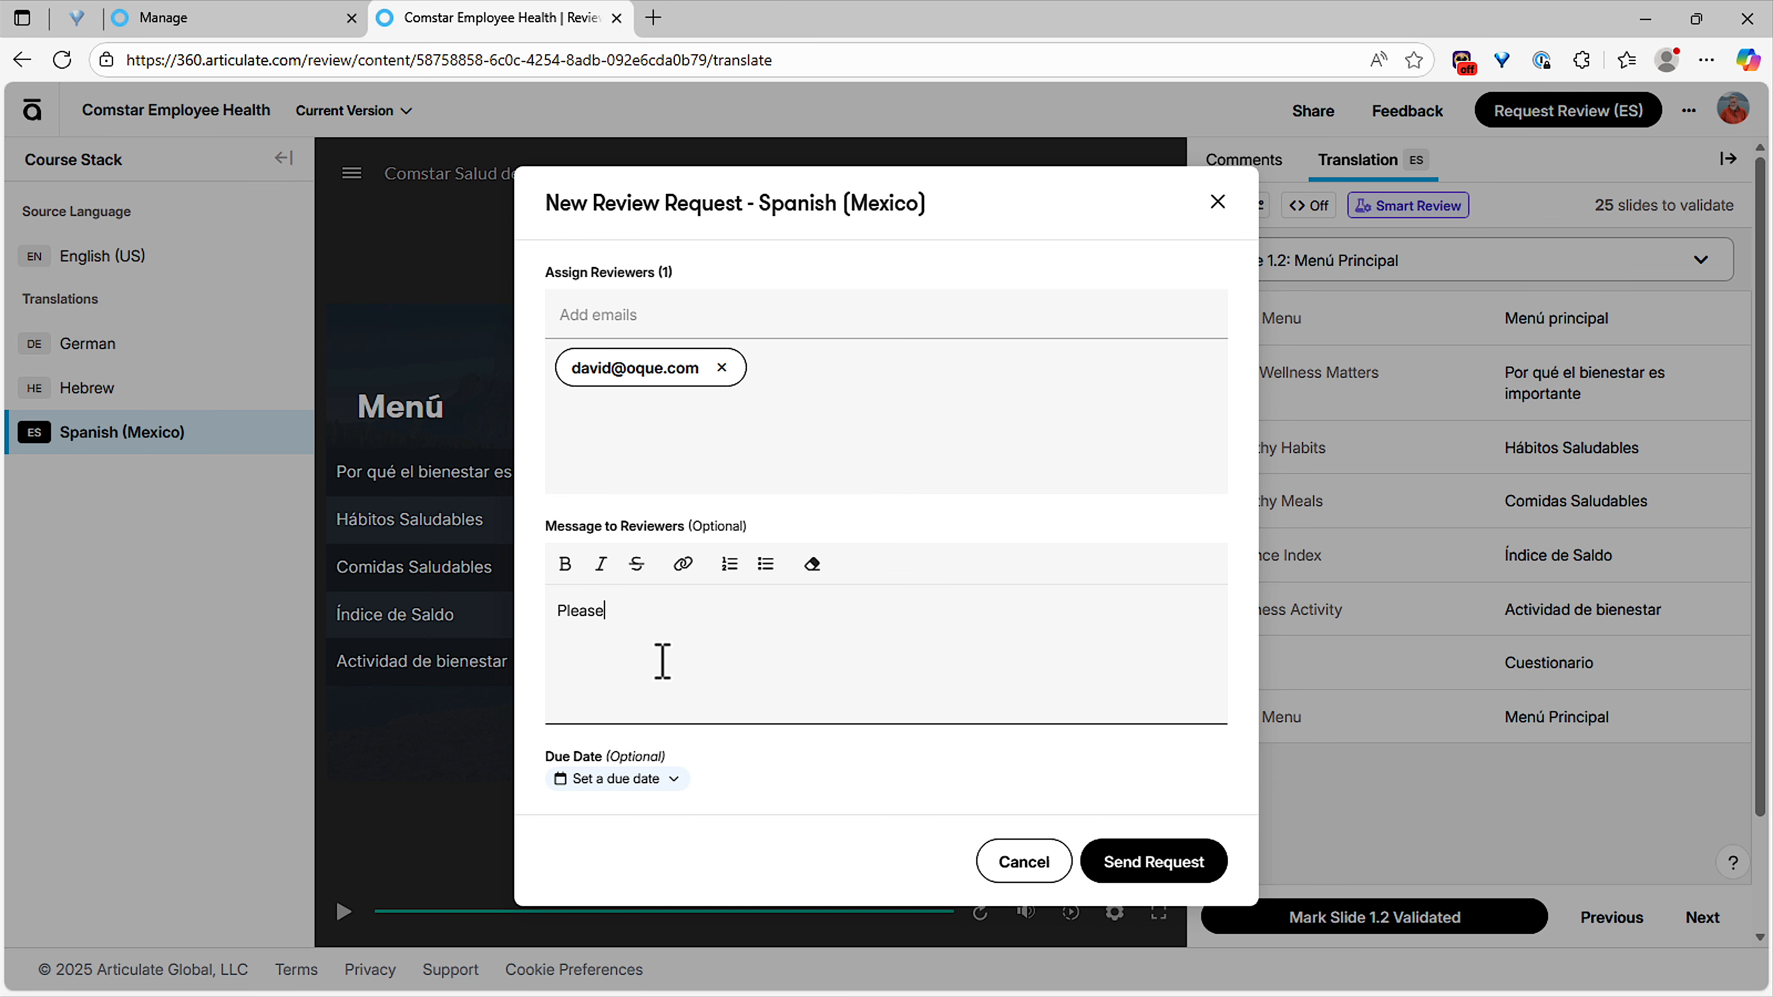
key(BackSpace)
key(BackSpace)
text(validate this course)
Set the review request's due date to Fri, Nov 14 and send the request.
click(619, 781)
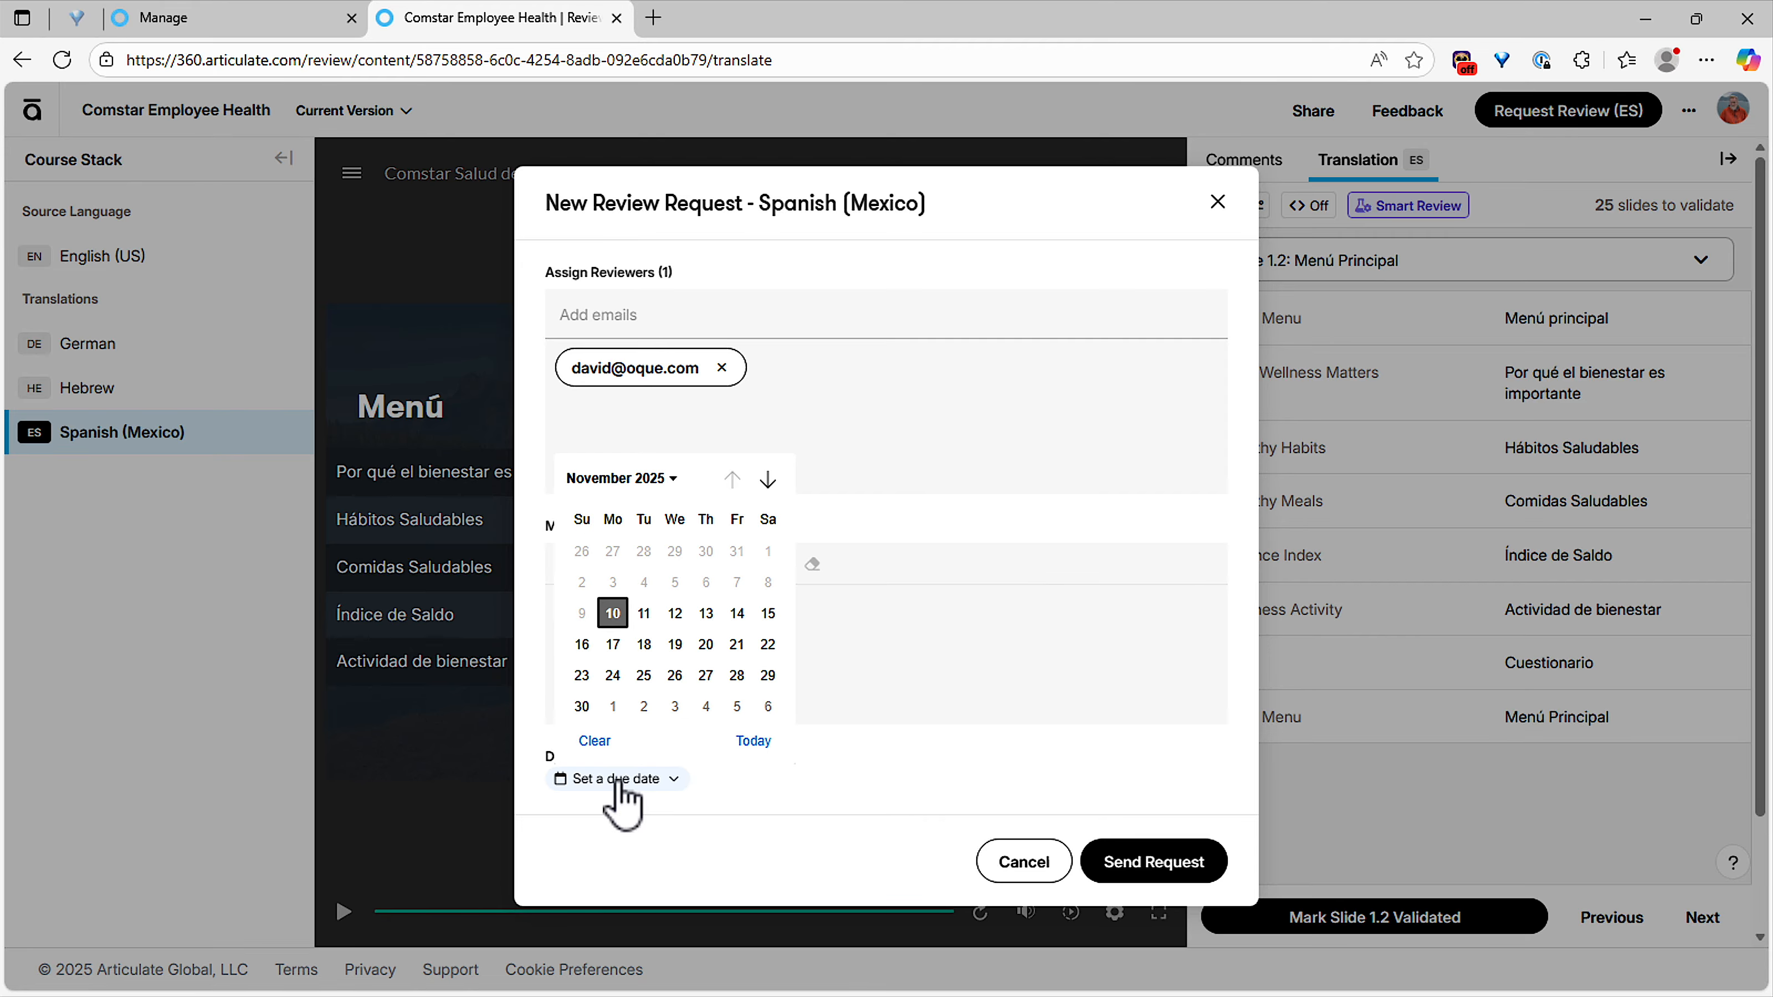
click(739, 616)
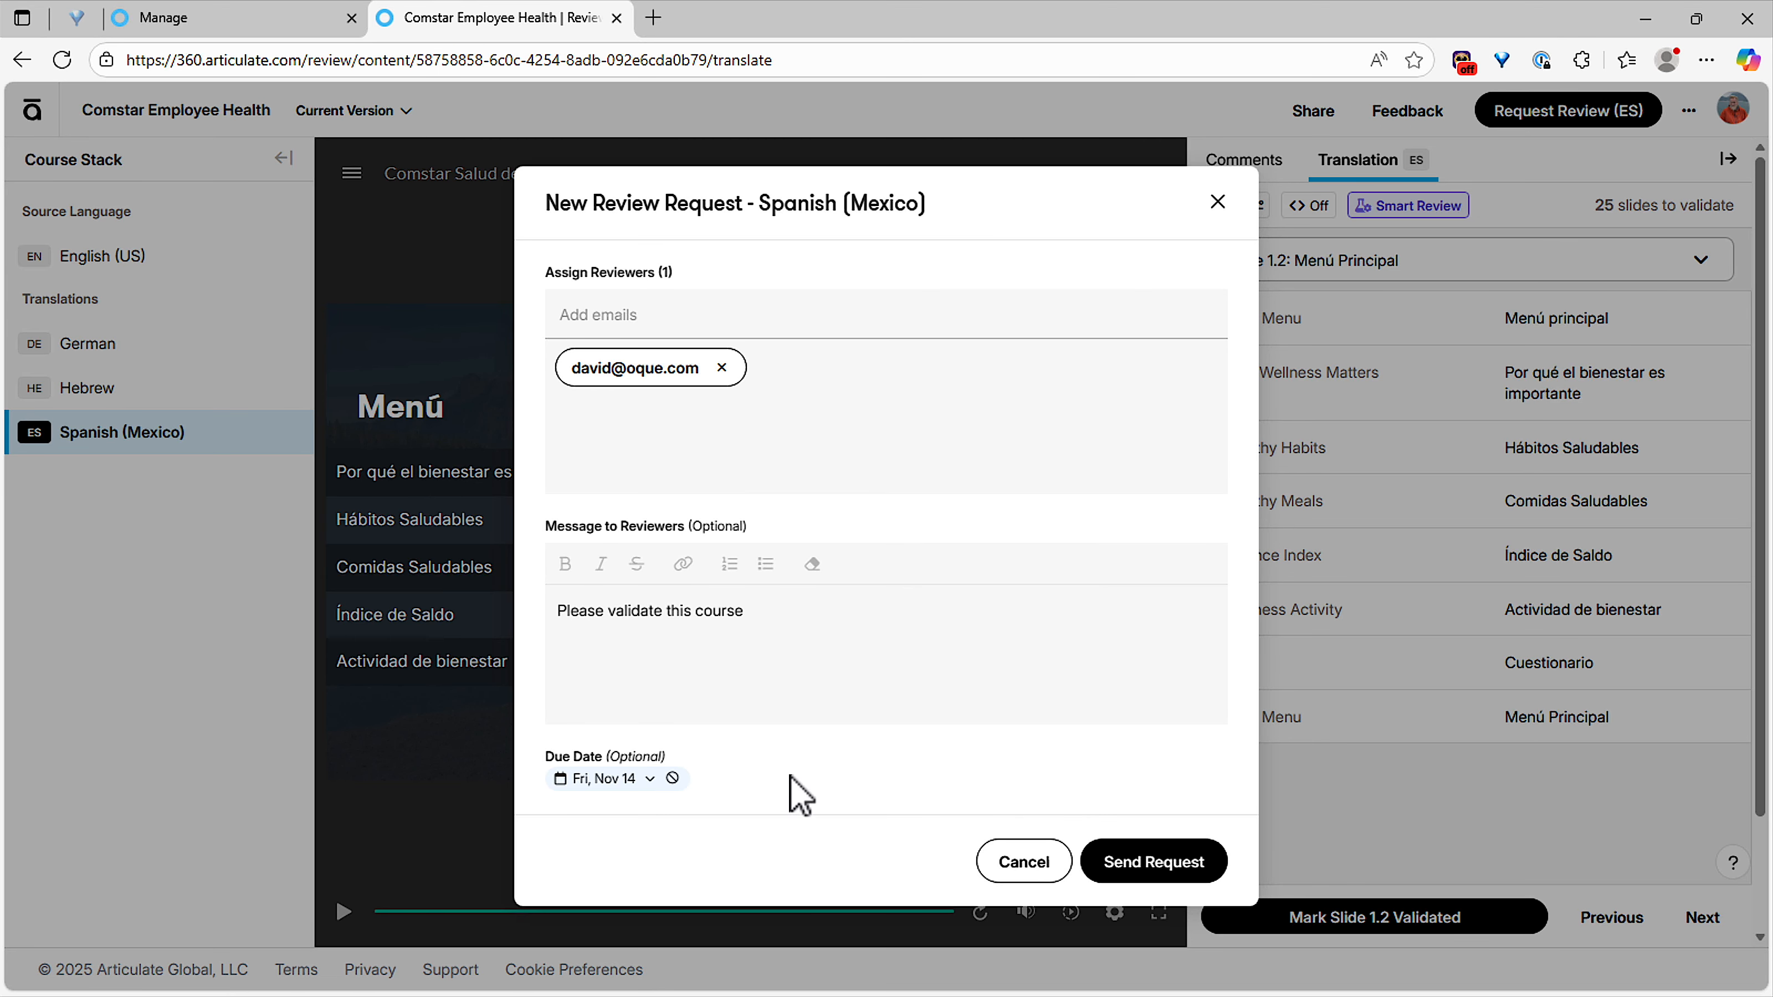
click(1154, 868)
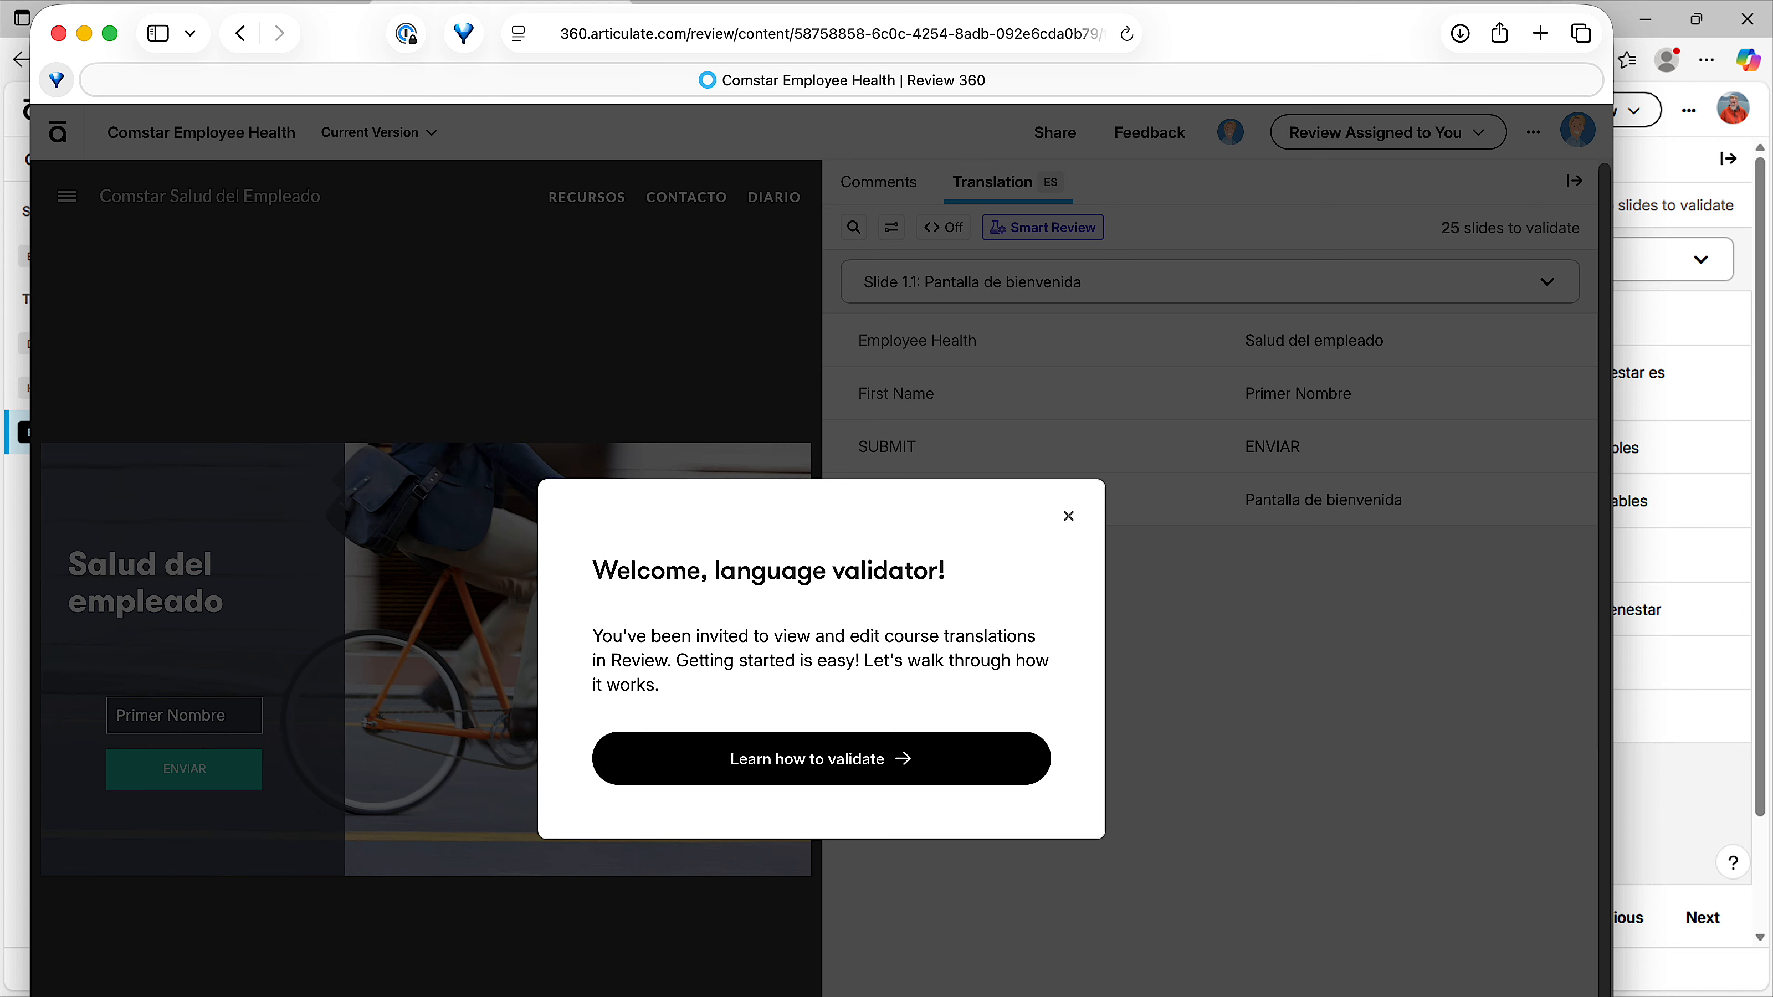
Enlarge the reviewer's browser window and go through the four-part language validator walkthrough to its end.
drag(1612, 996, 1712, 978)
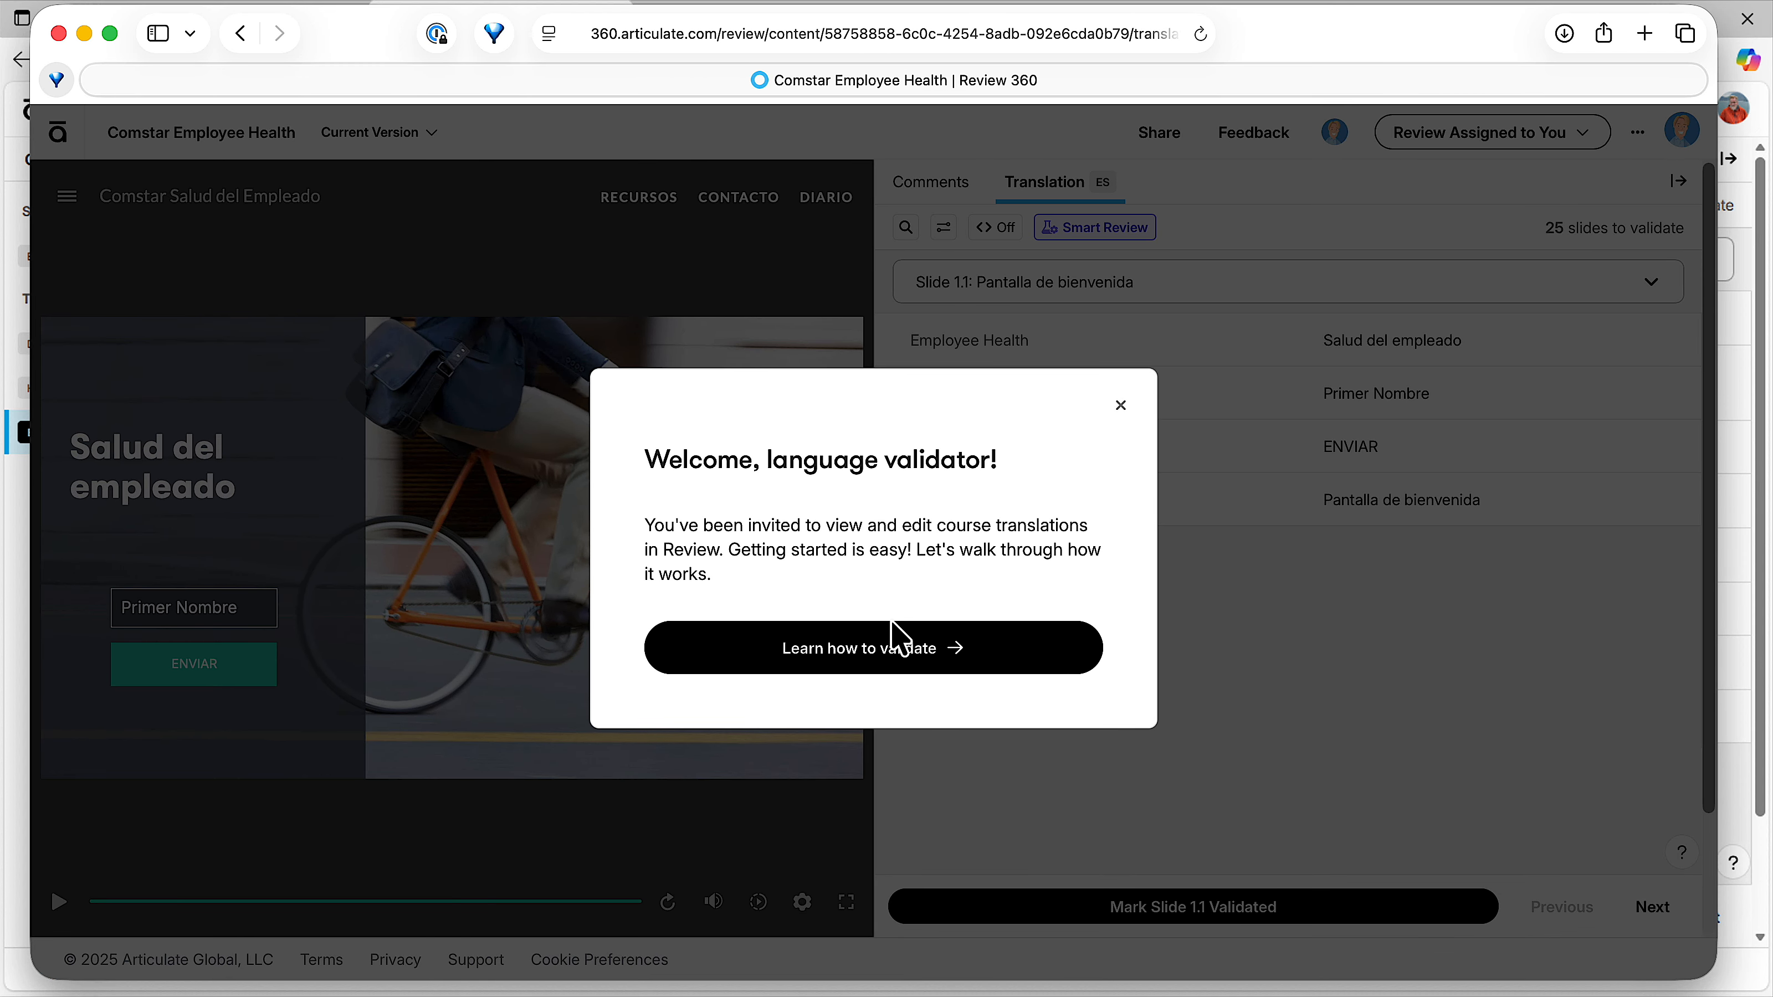
click(865, 648)
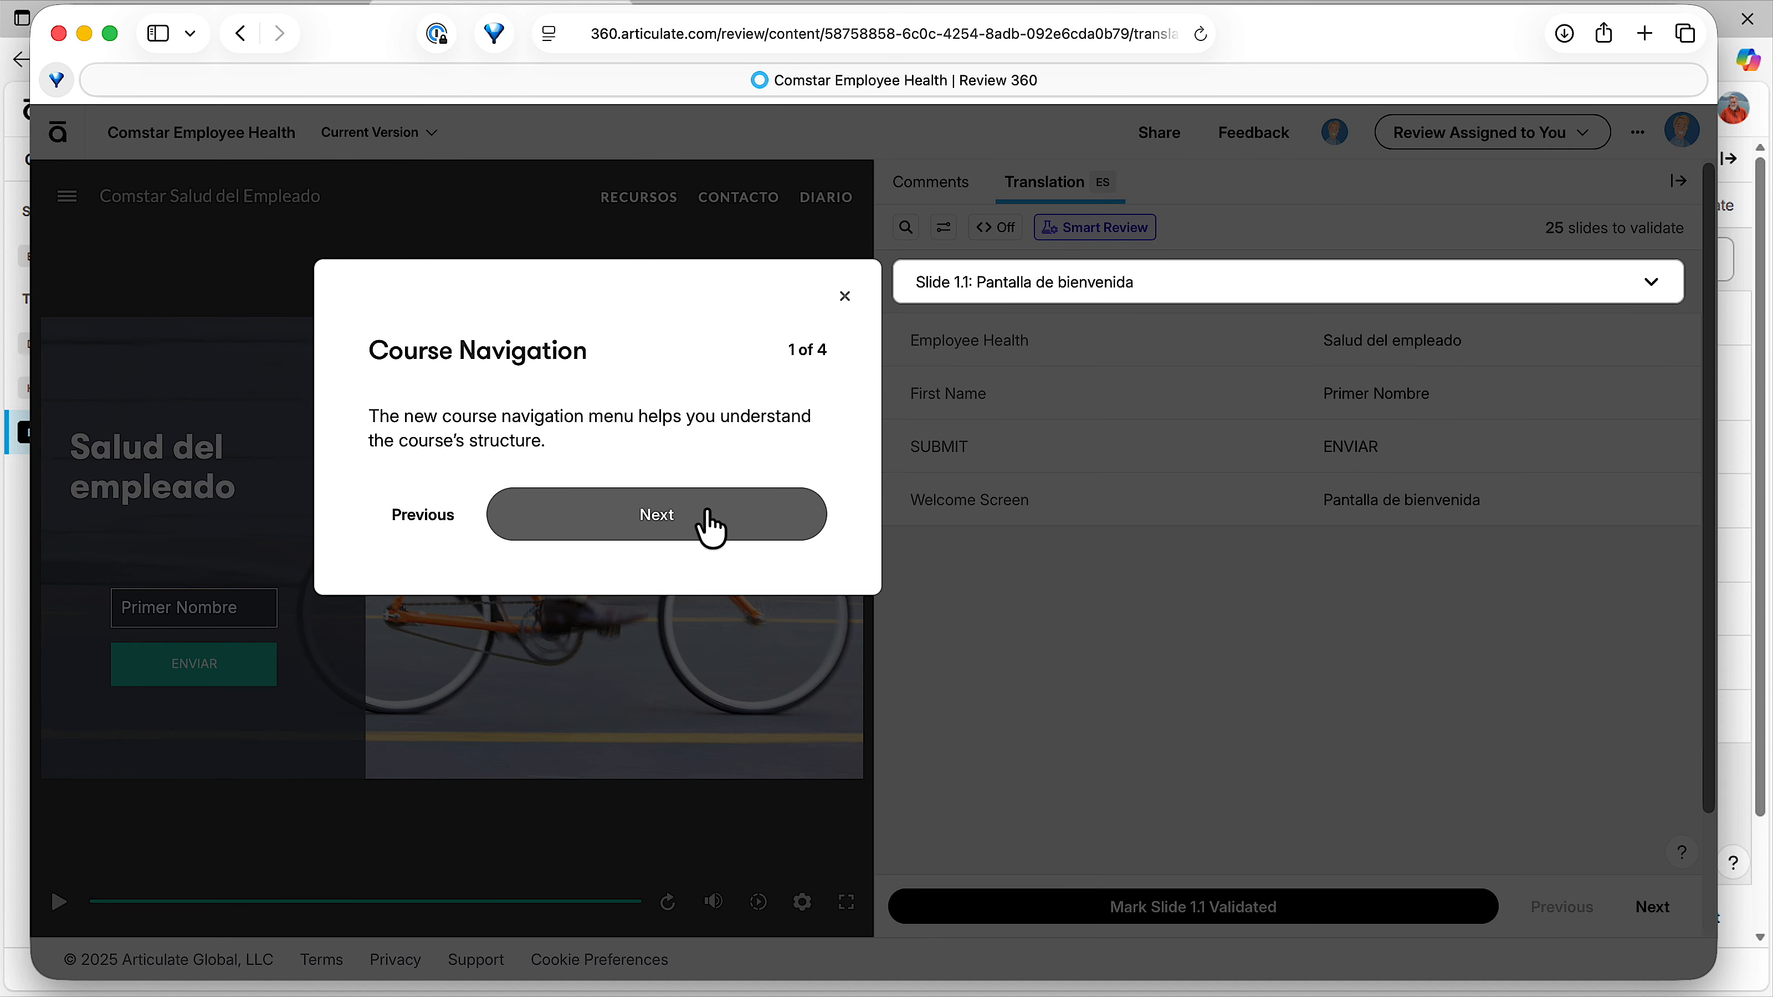
click(710, 530)
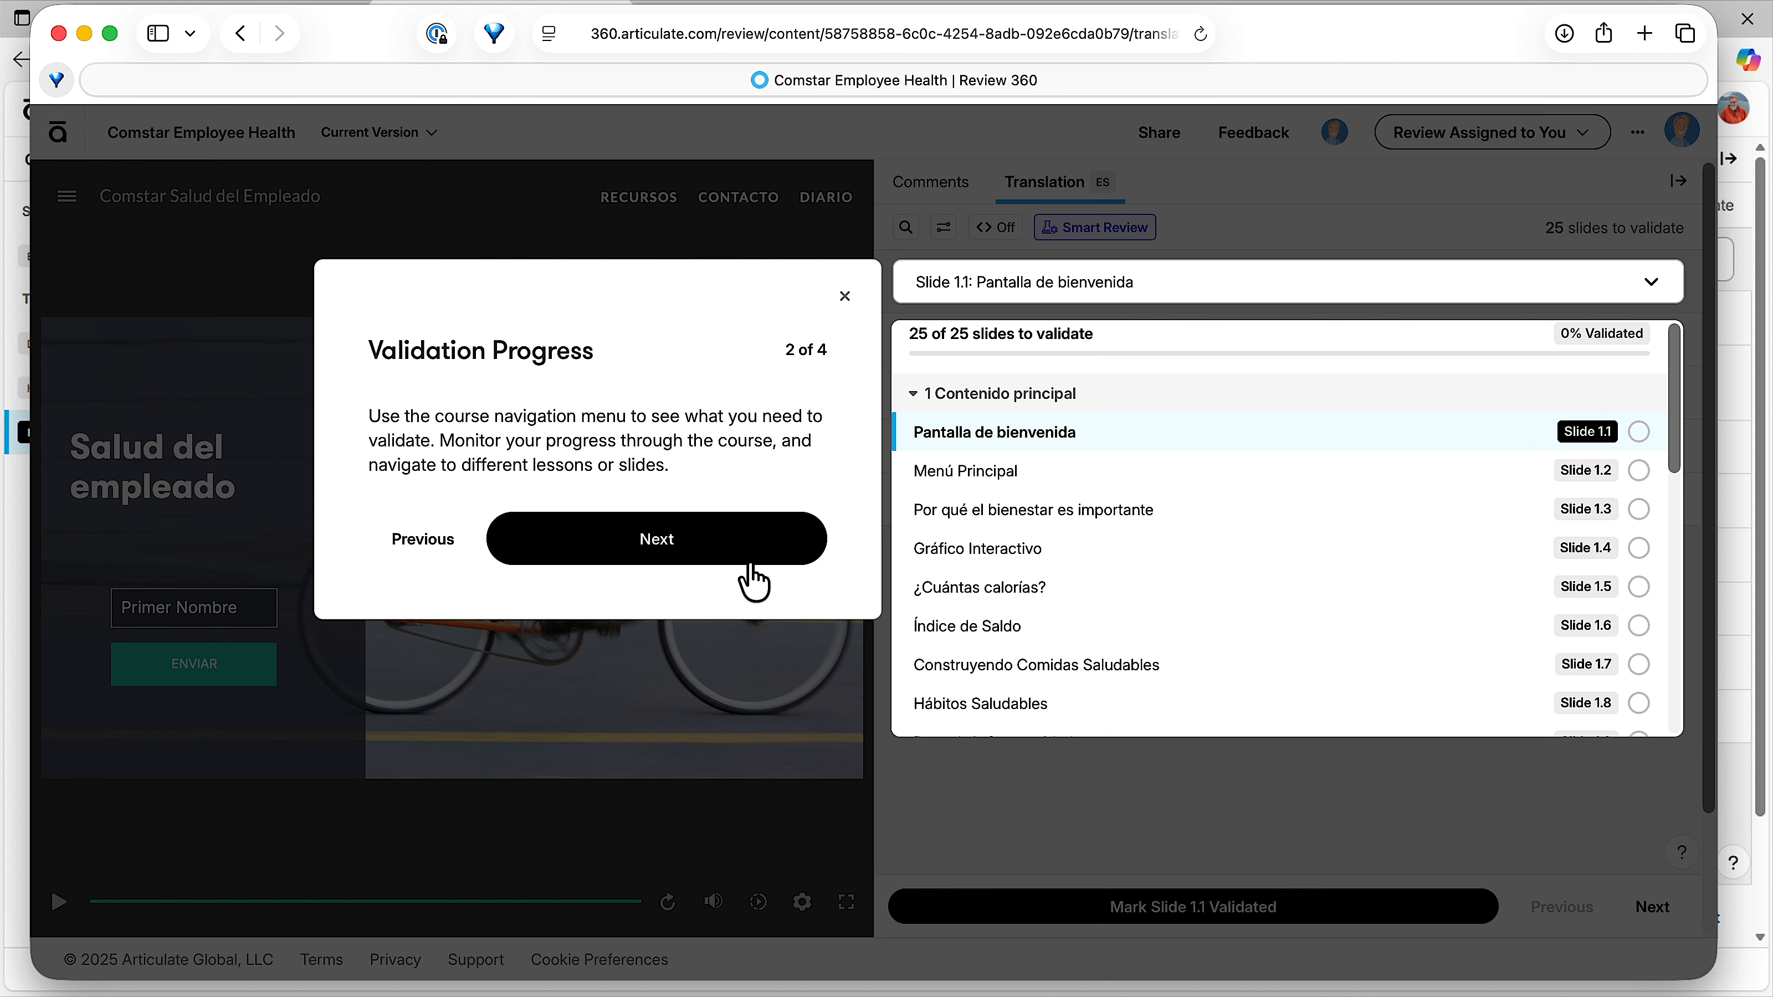
click(782, 555)
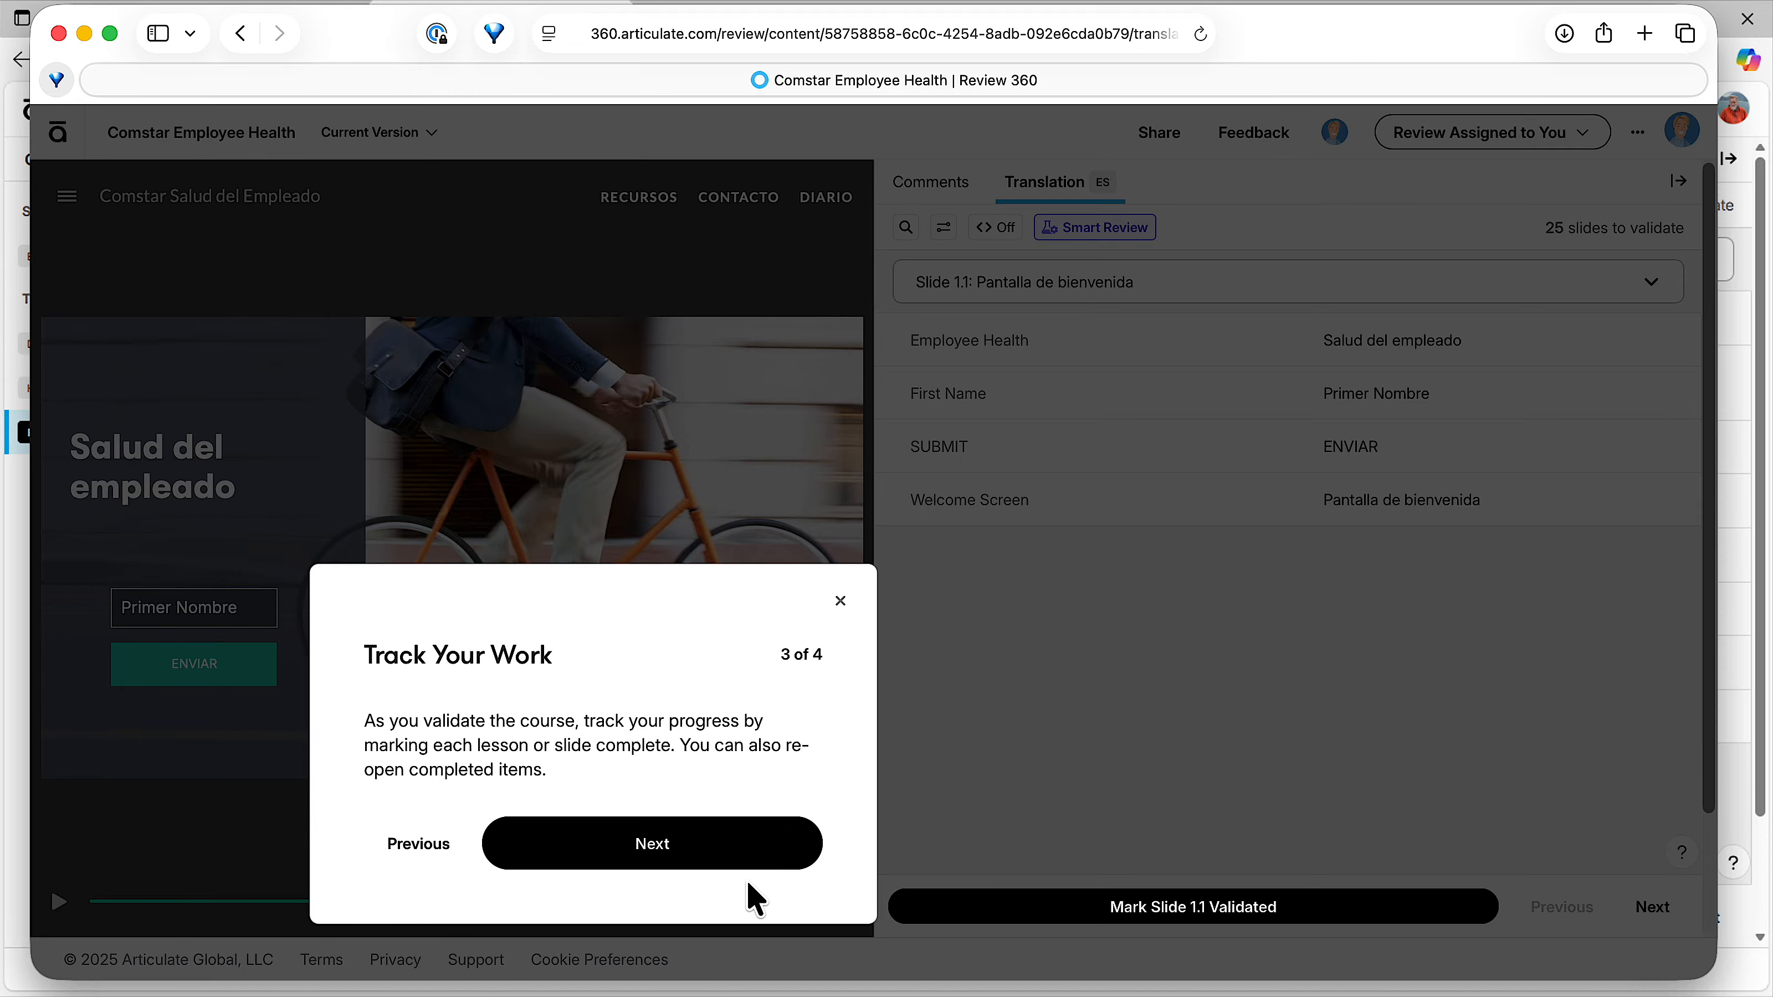
click(726, 860)
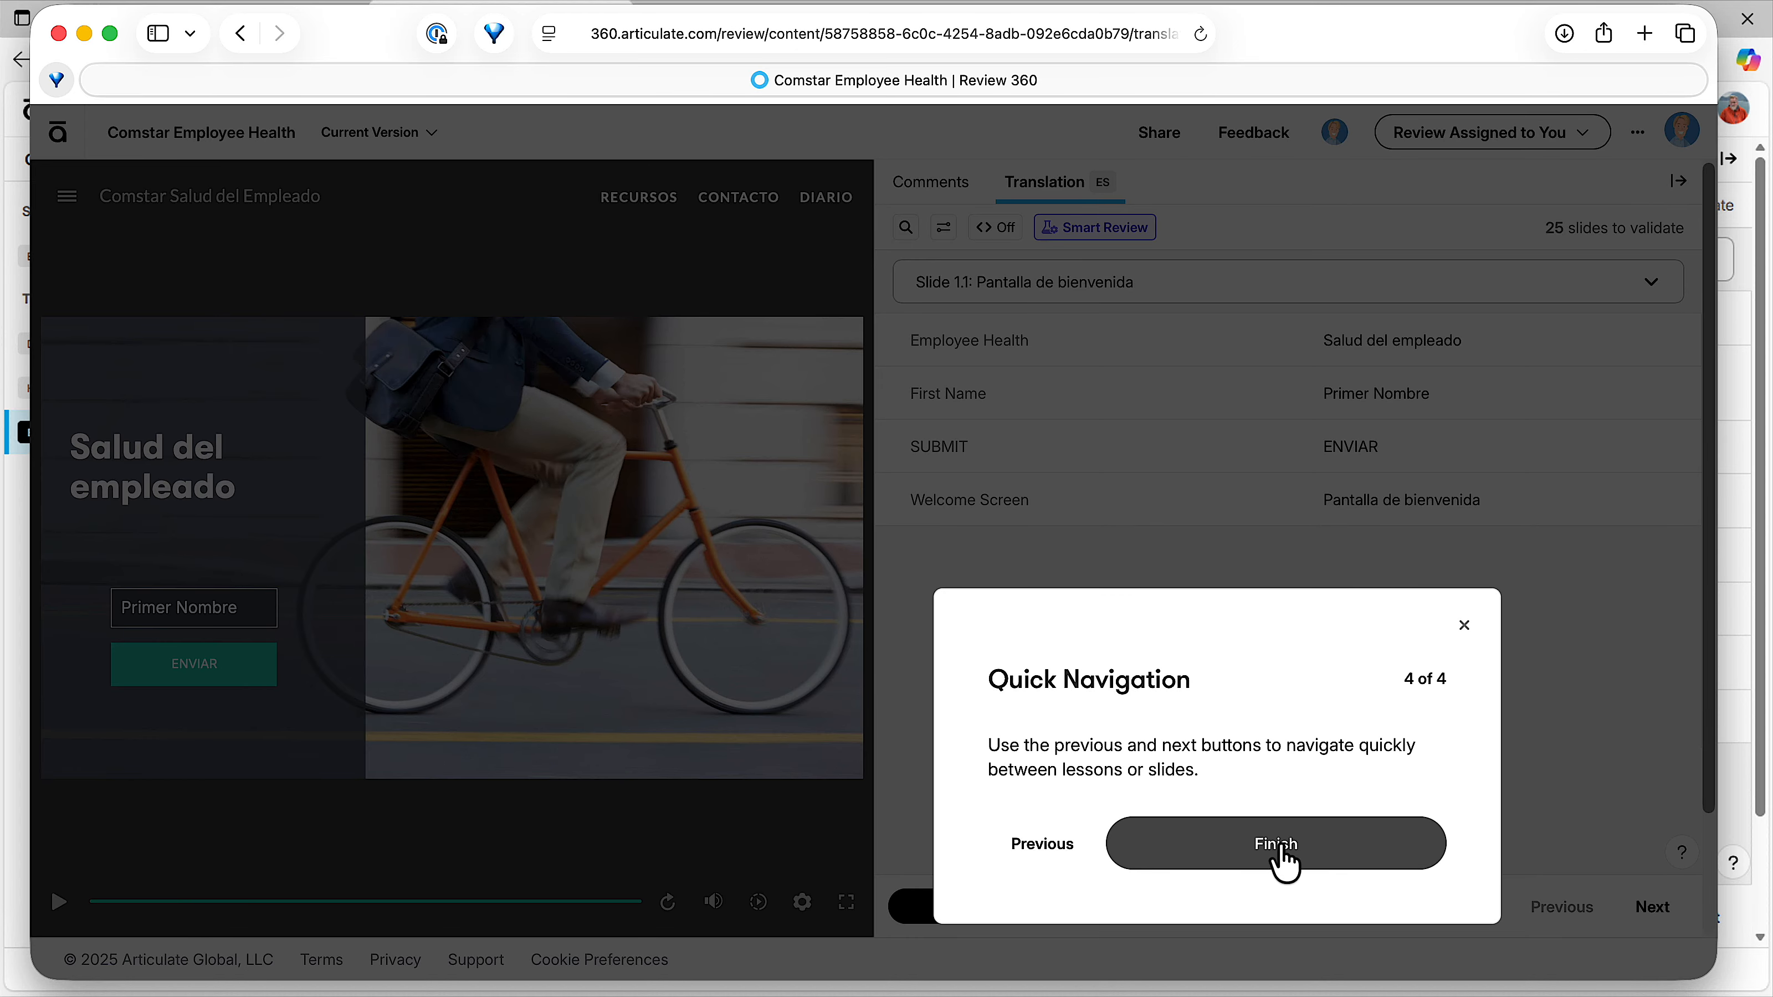
click(1277, 844)
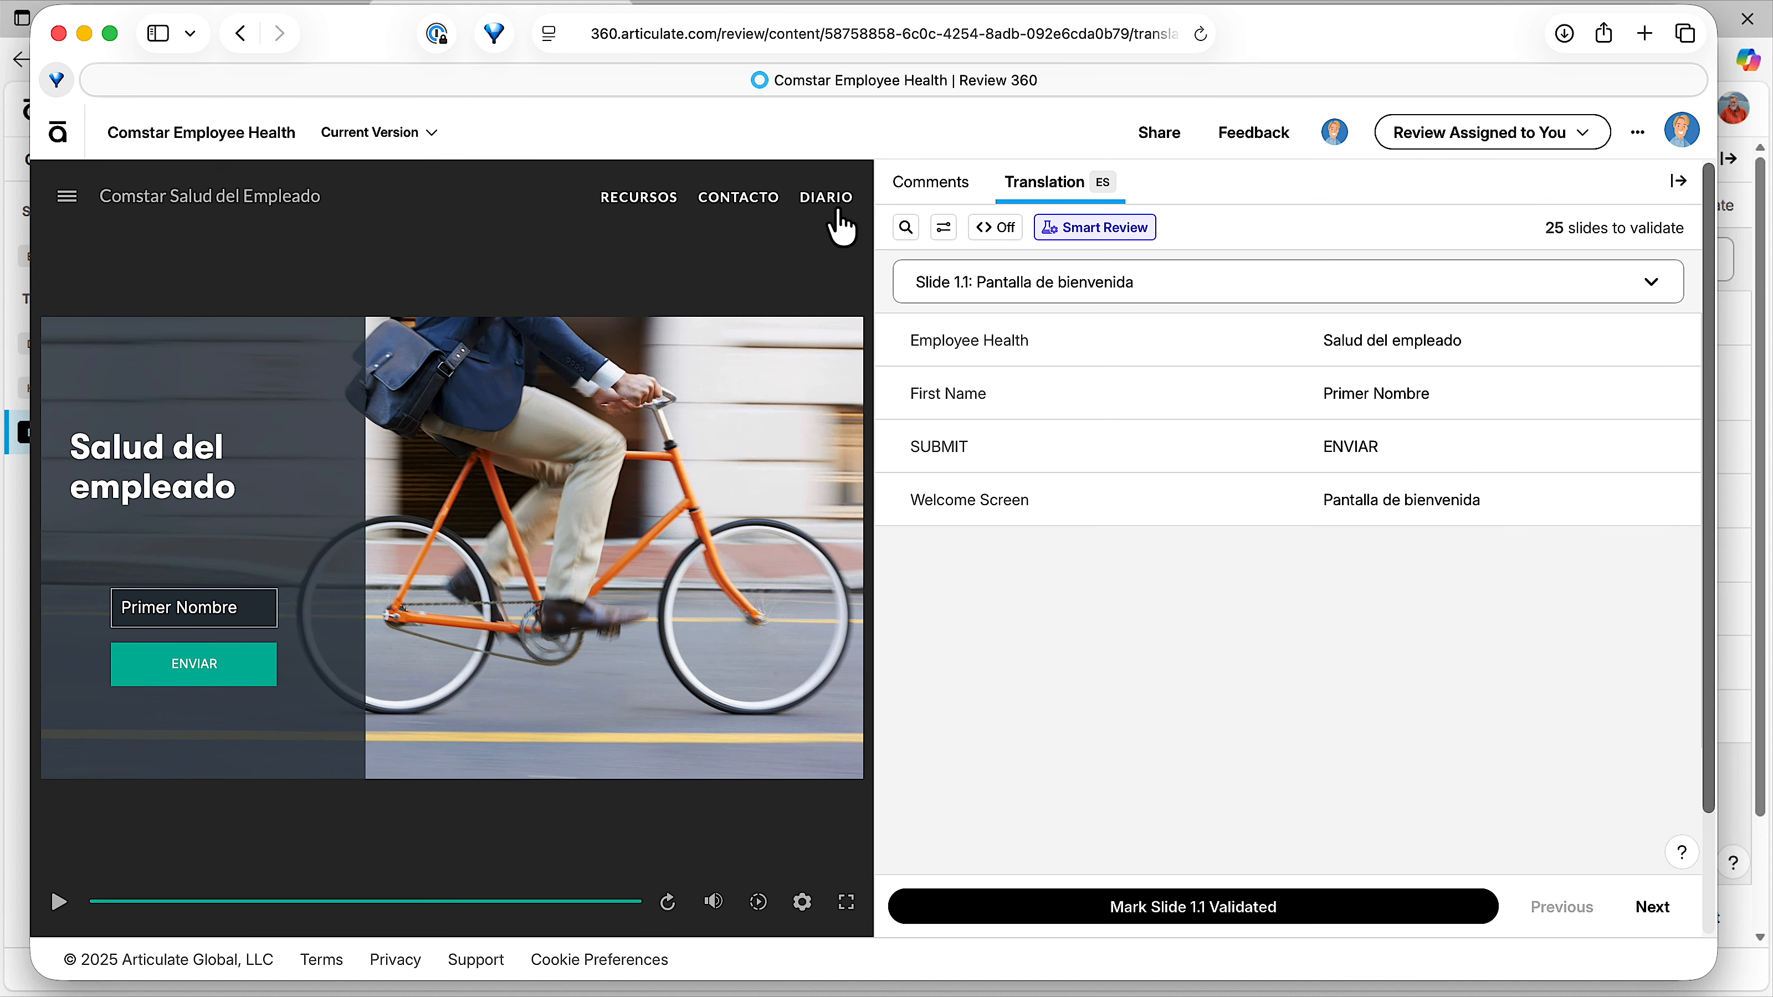
Widen the course preview beside the translation list and enlarge the reviewer's browser window to fill the screen.
drag(873, 209, 1067, 227)
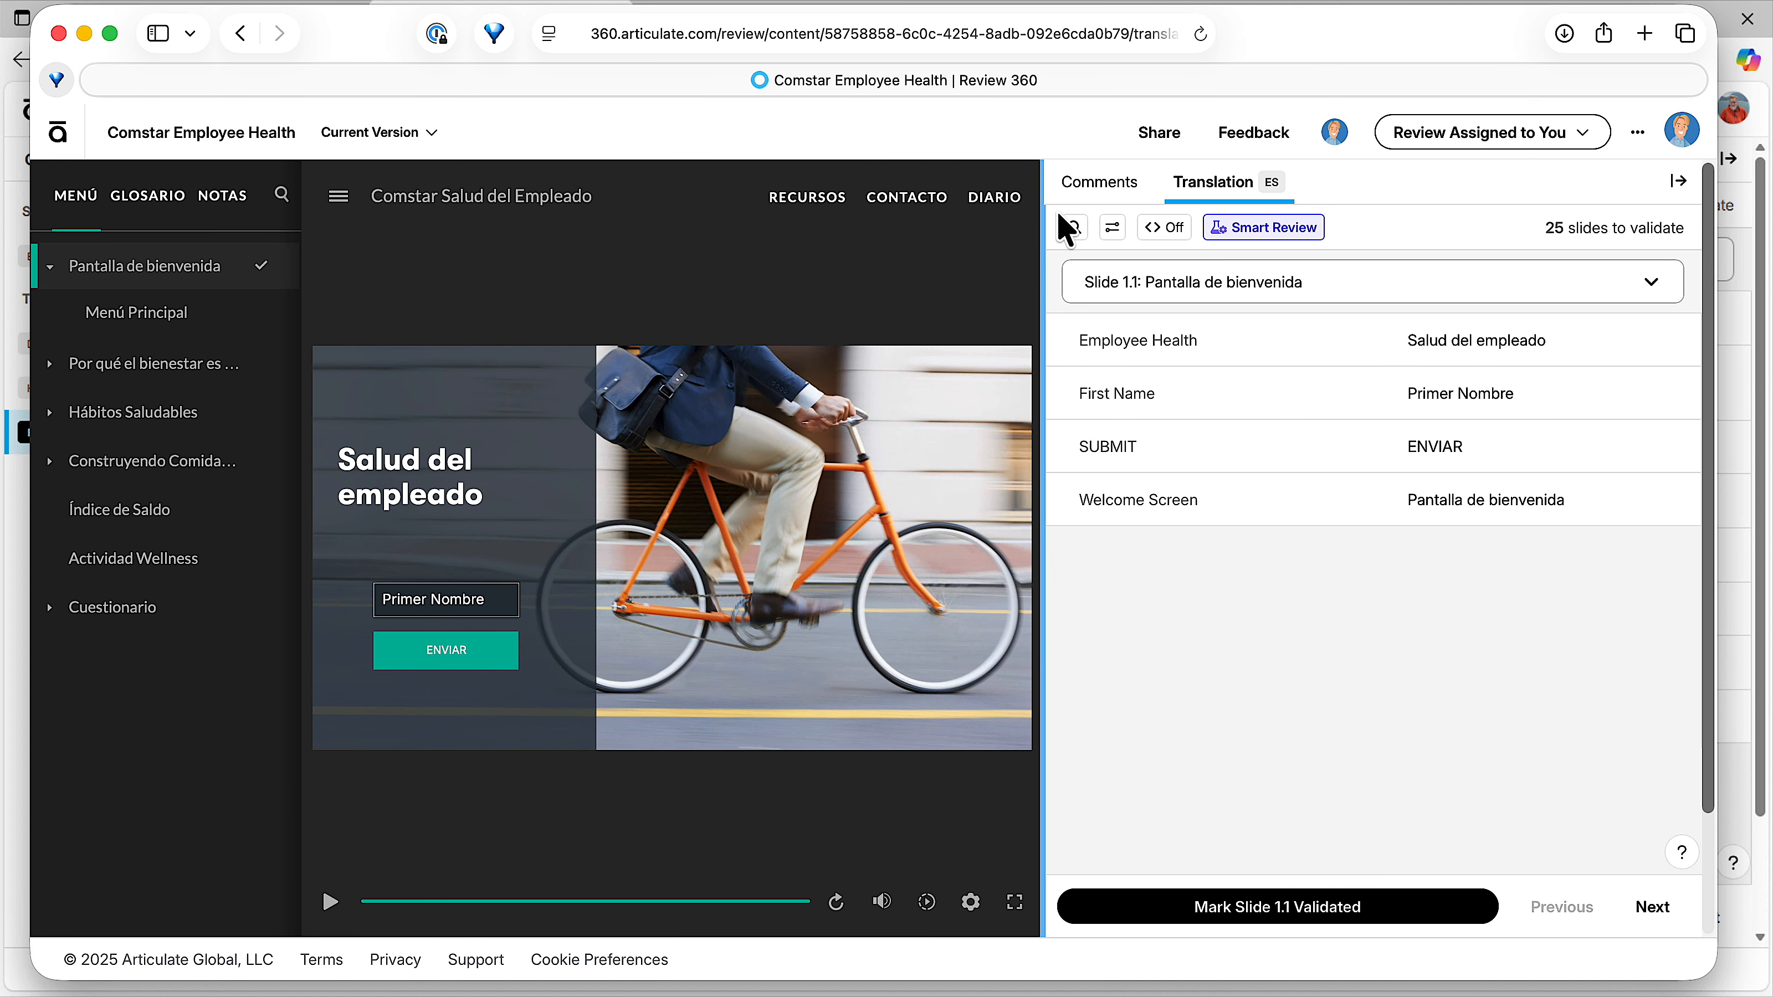
drag(357, 31, 465, 28)
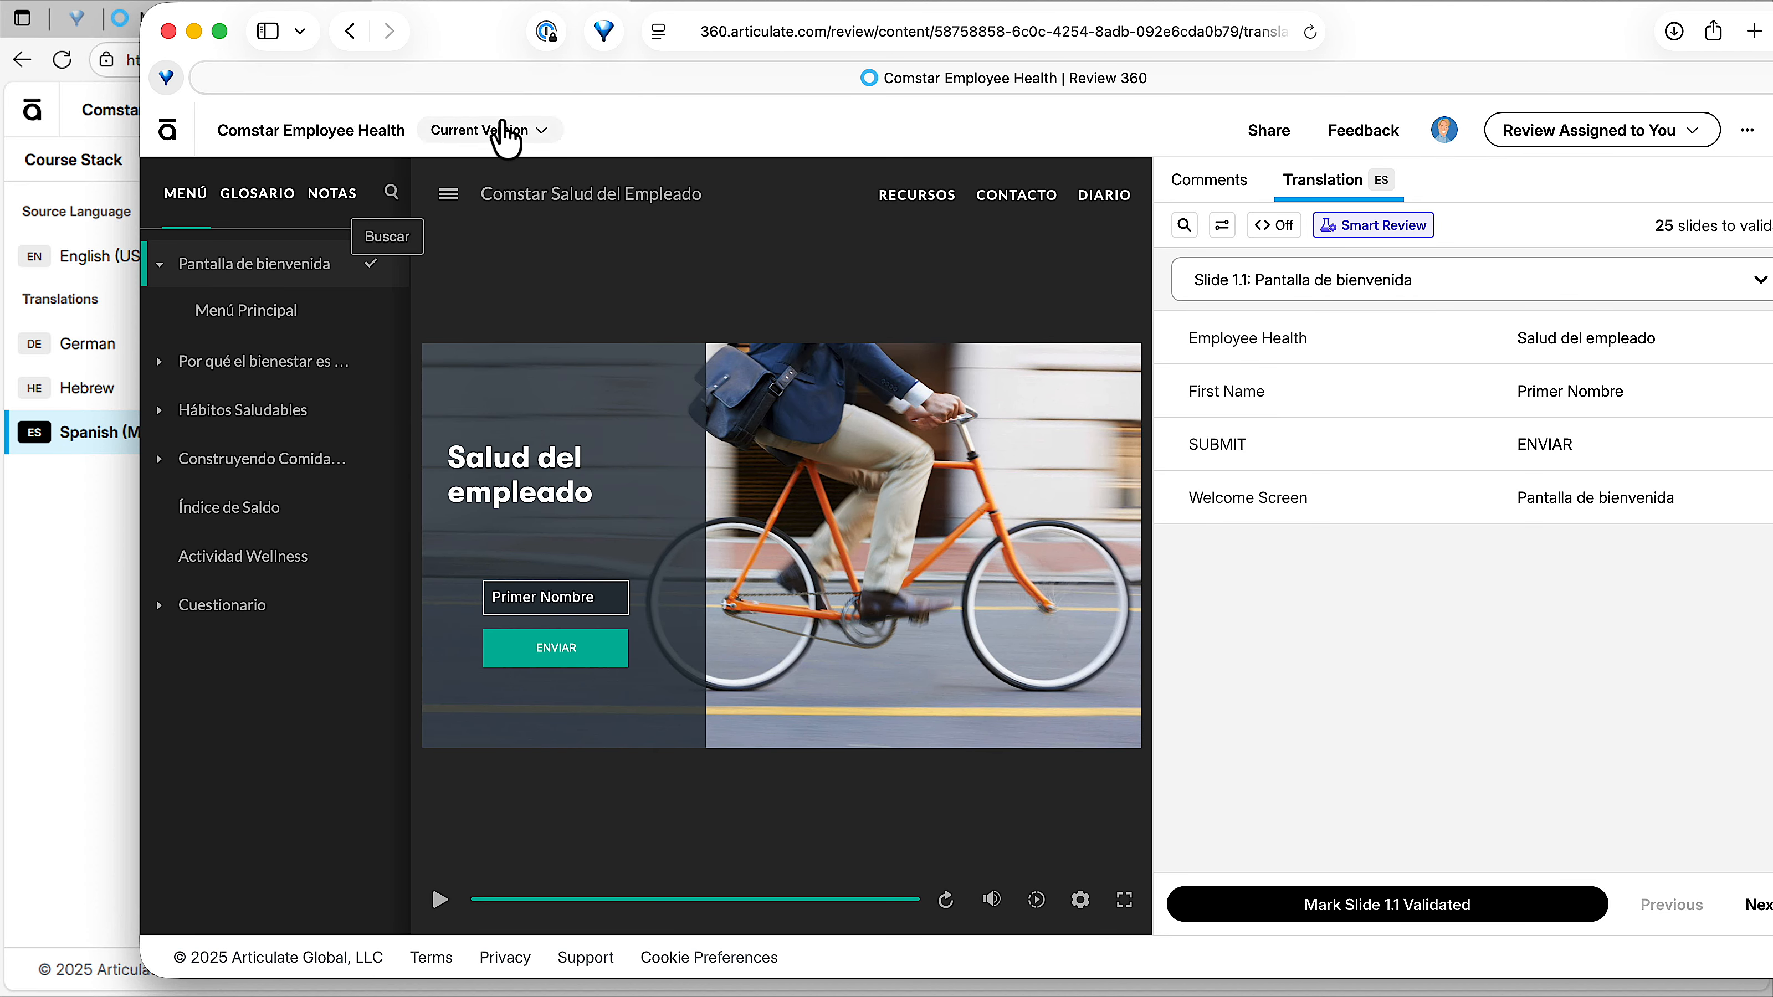
drag(489, 41, 345, 30)
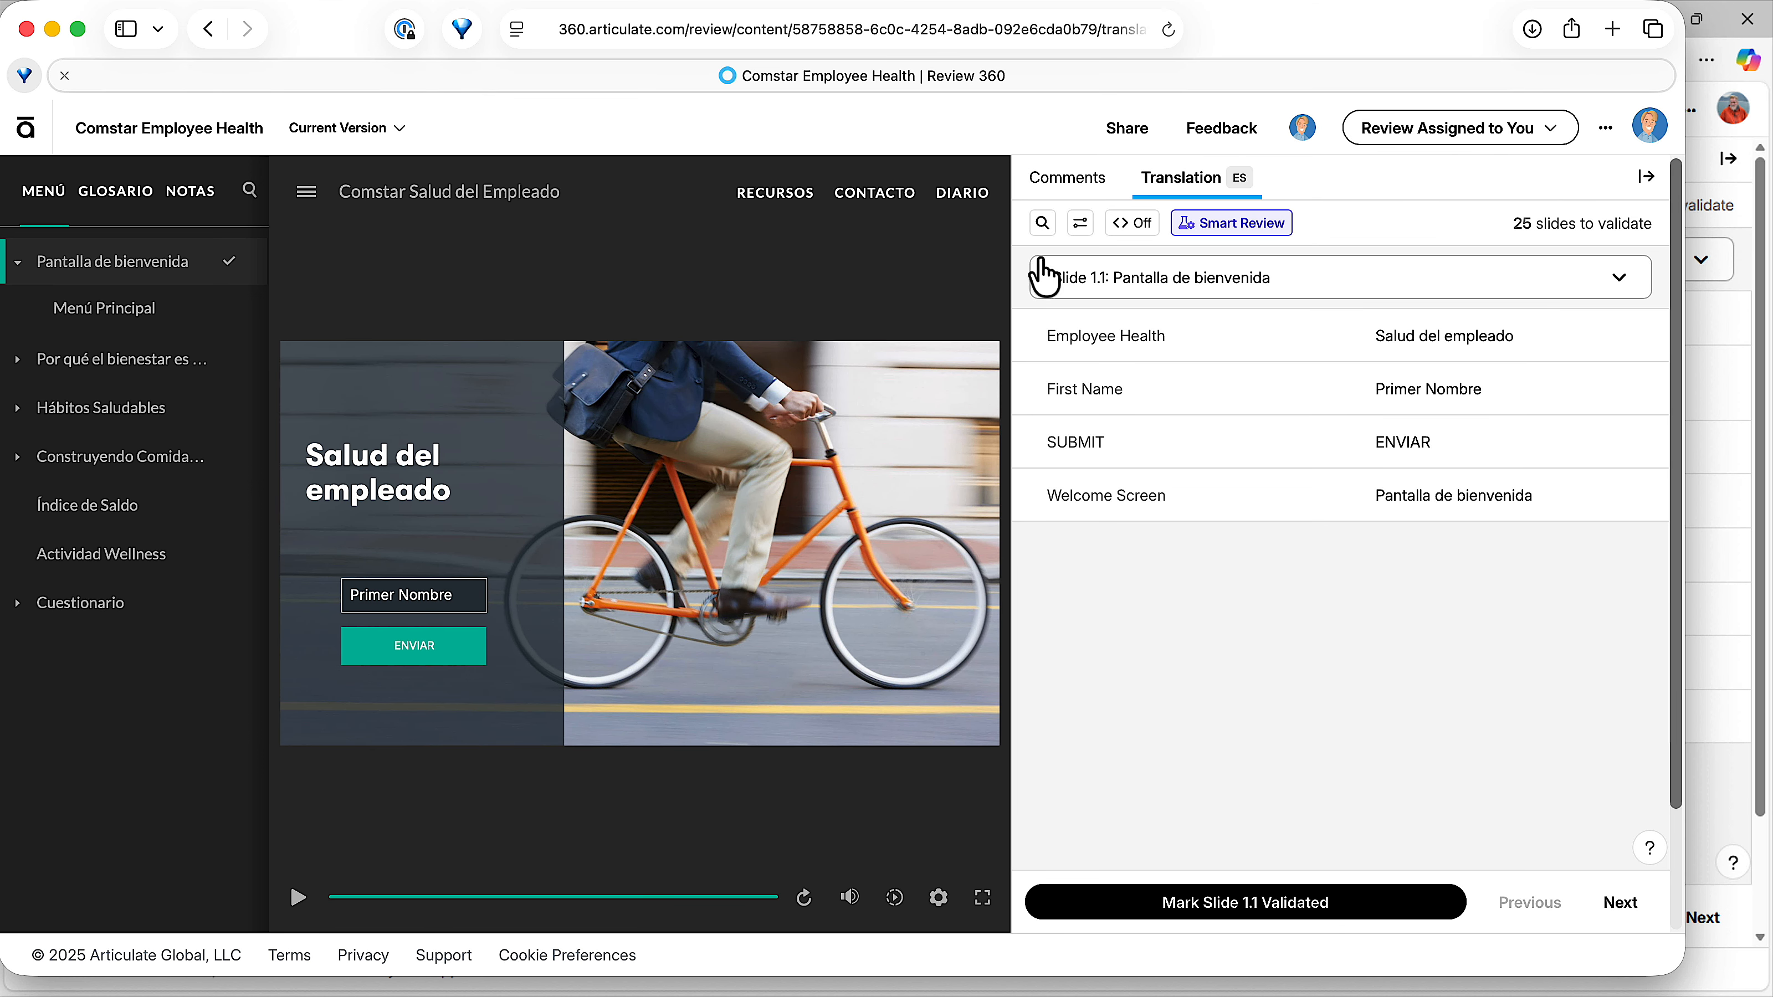
drag(1676, 973, 1772, 996)
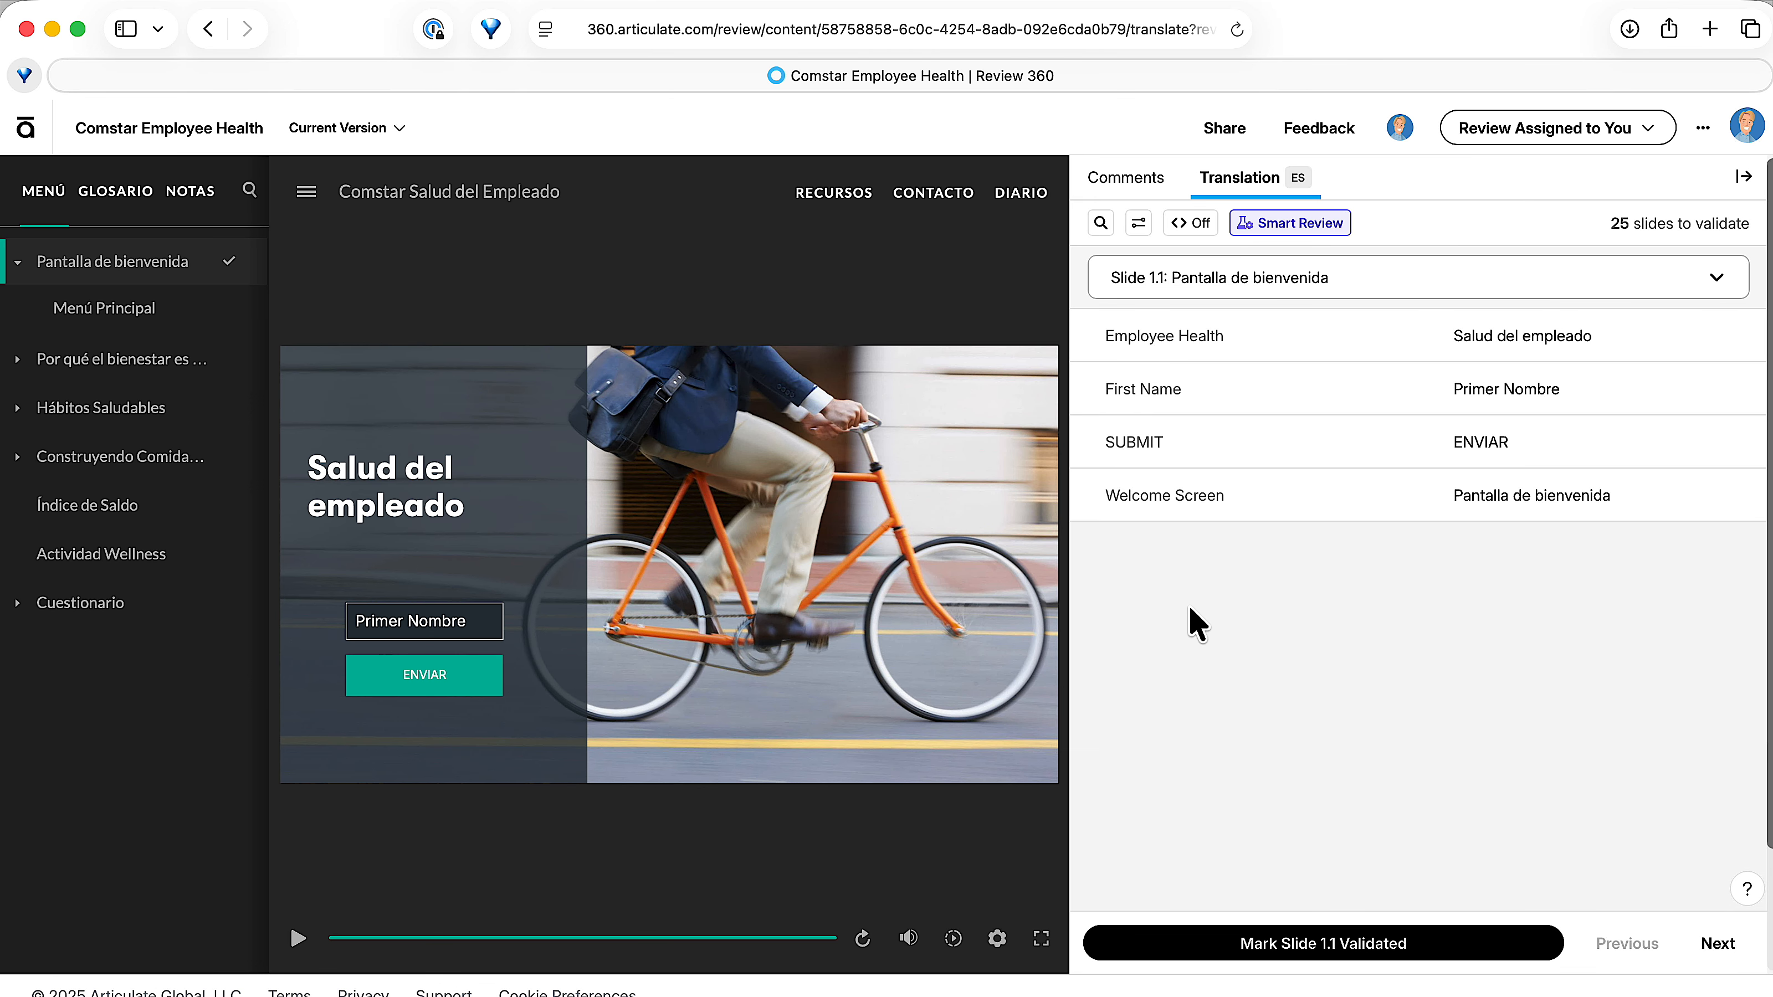
On slide 1.1, change the Spanish "Employee Health" text to "Salud del empleado updates" and "SUBMIT" to "ENVIAR updates 2".
click(1529, 338)
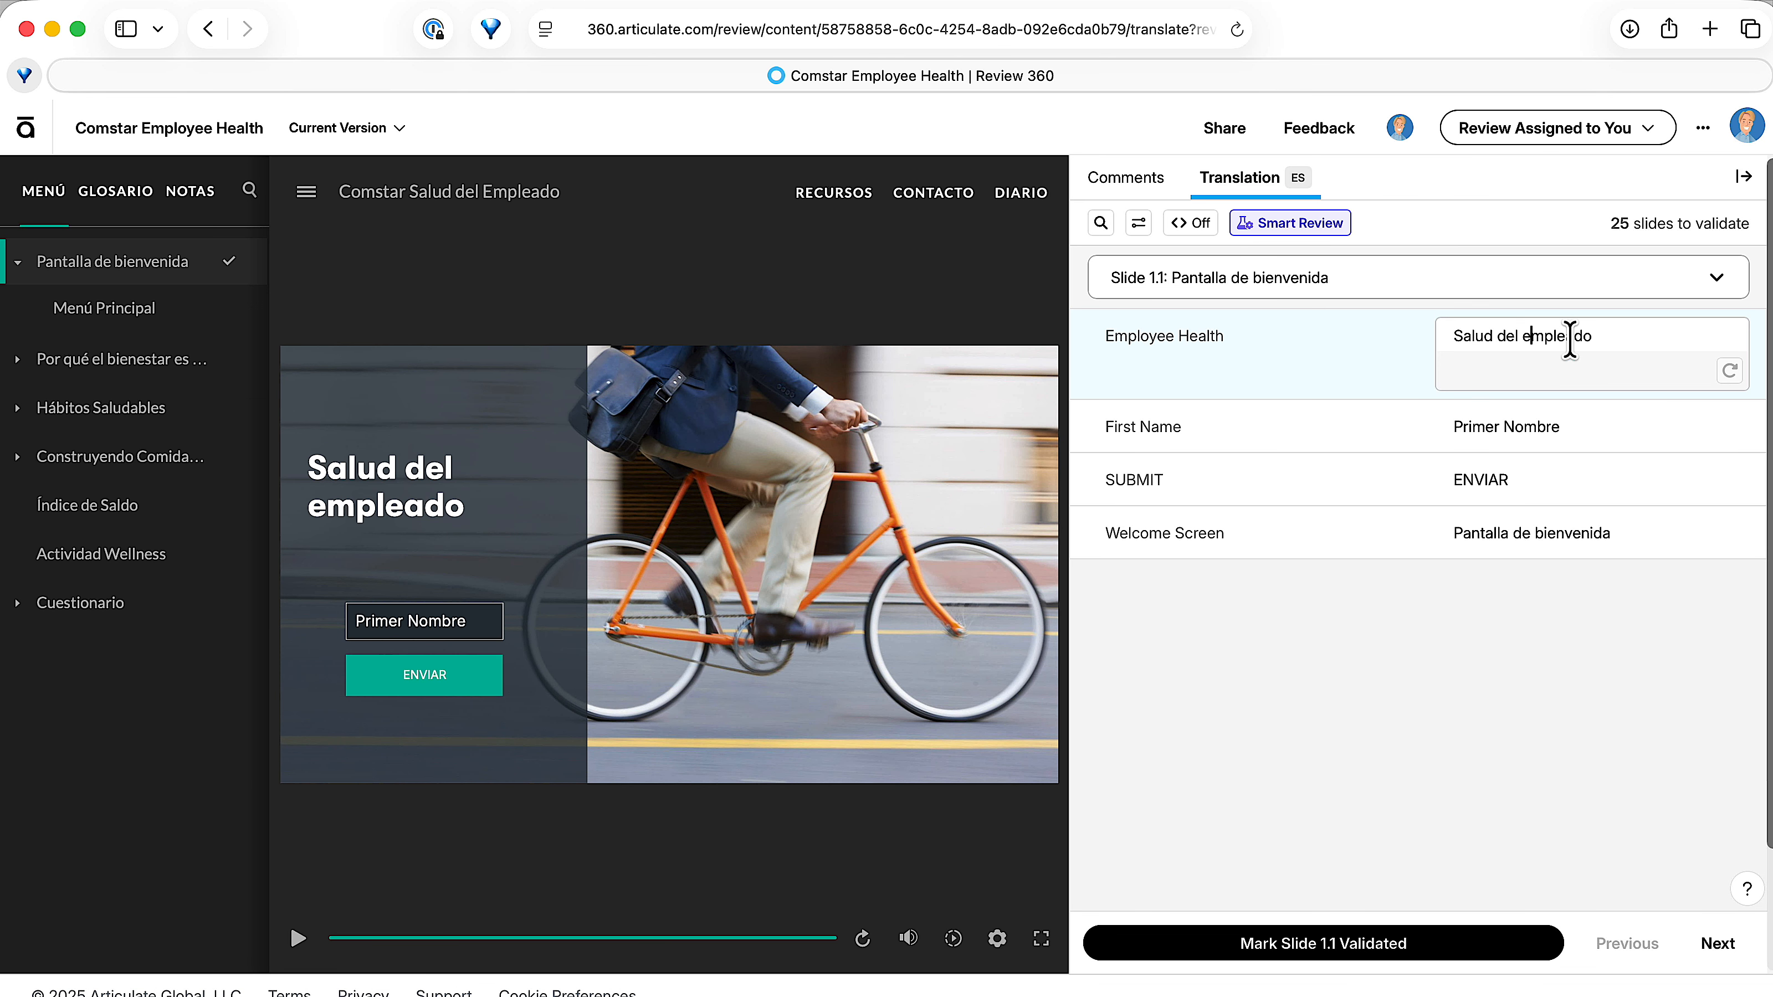
text(dates)
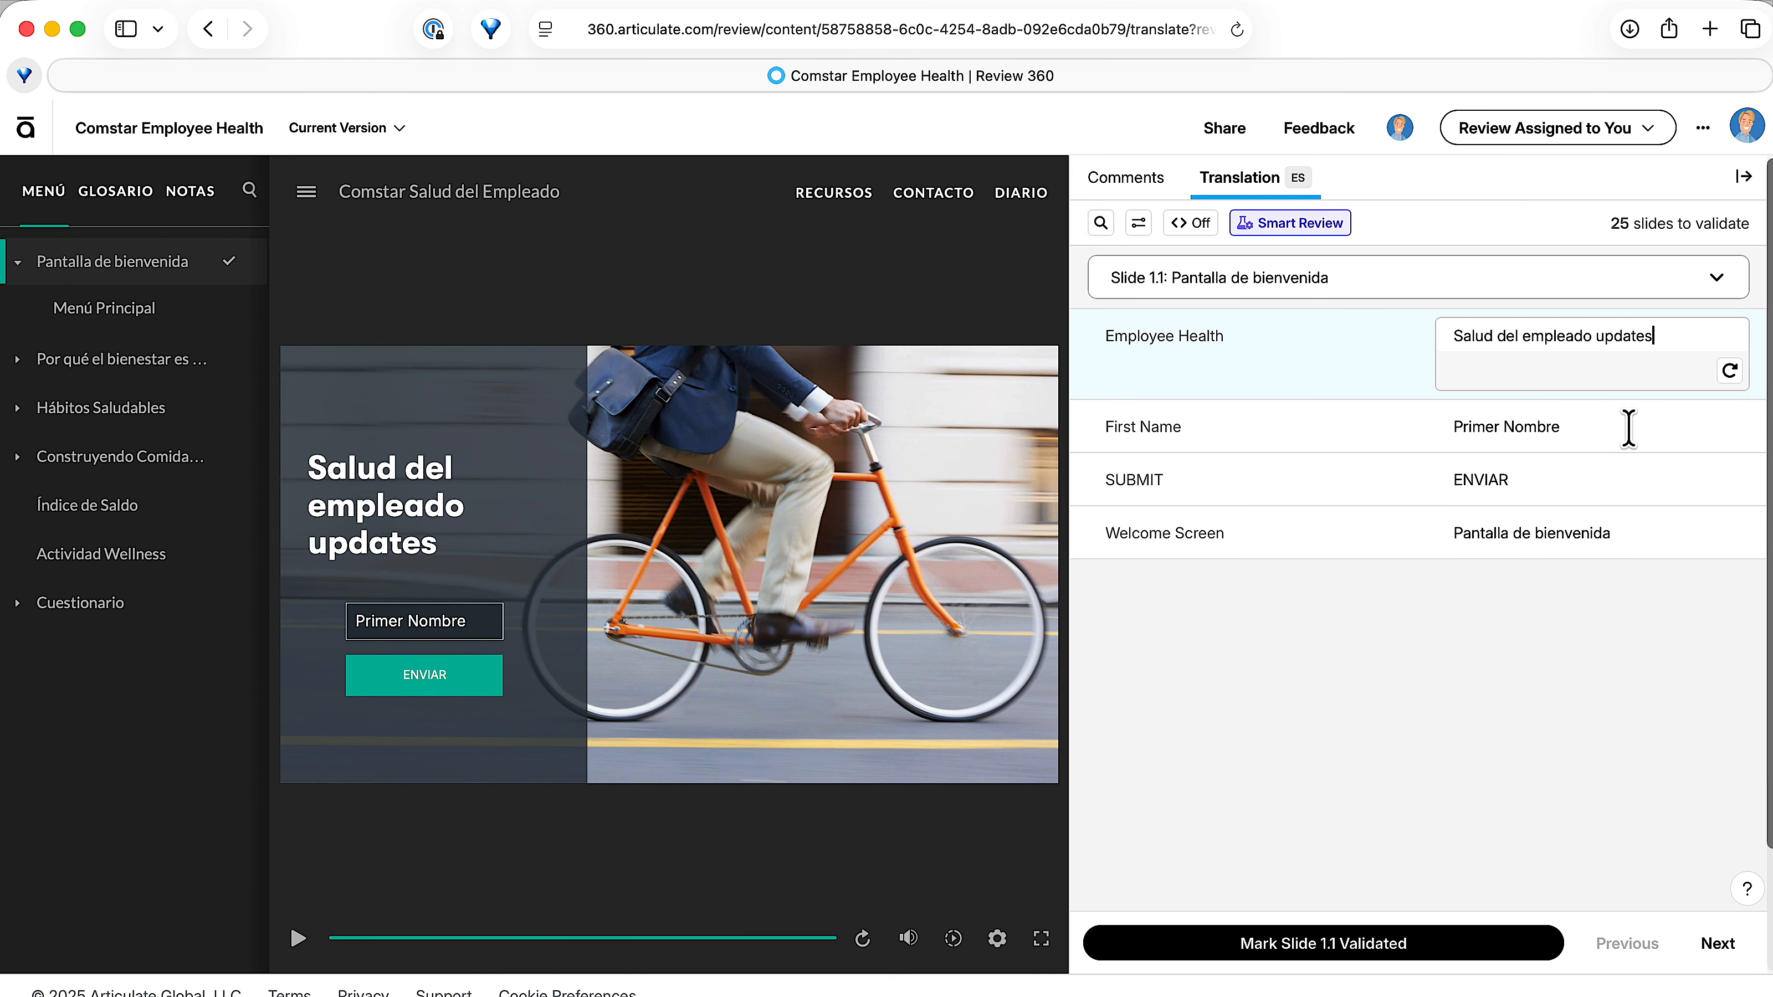
click(1582, 477)
text(updates 2)
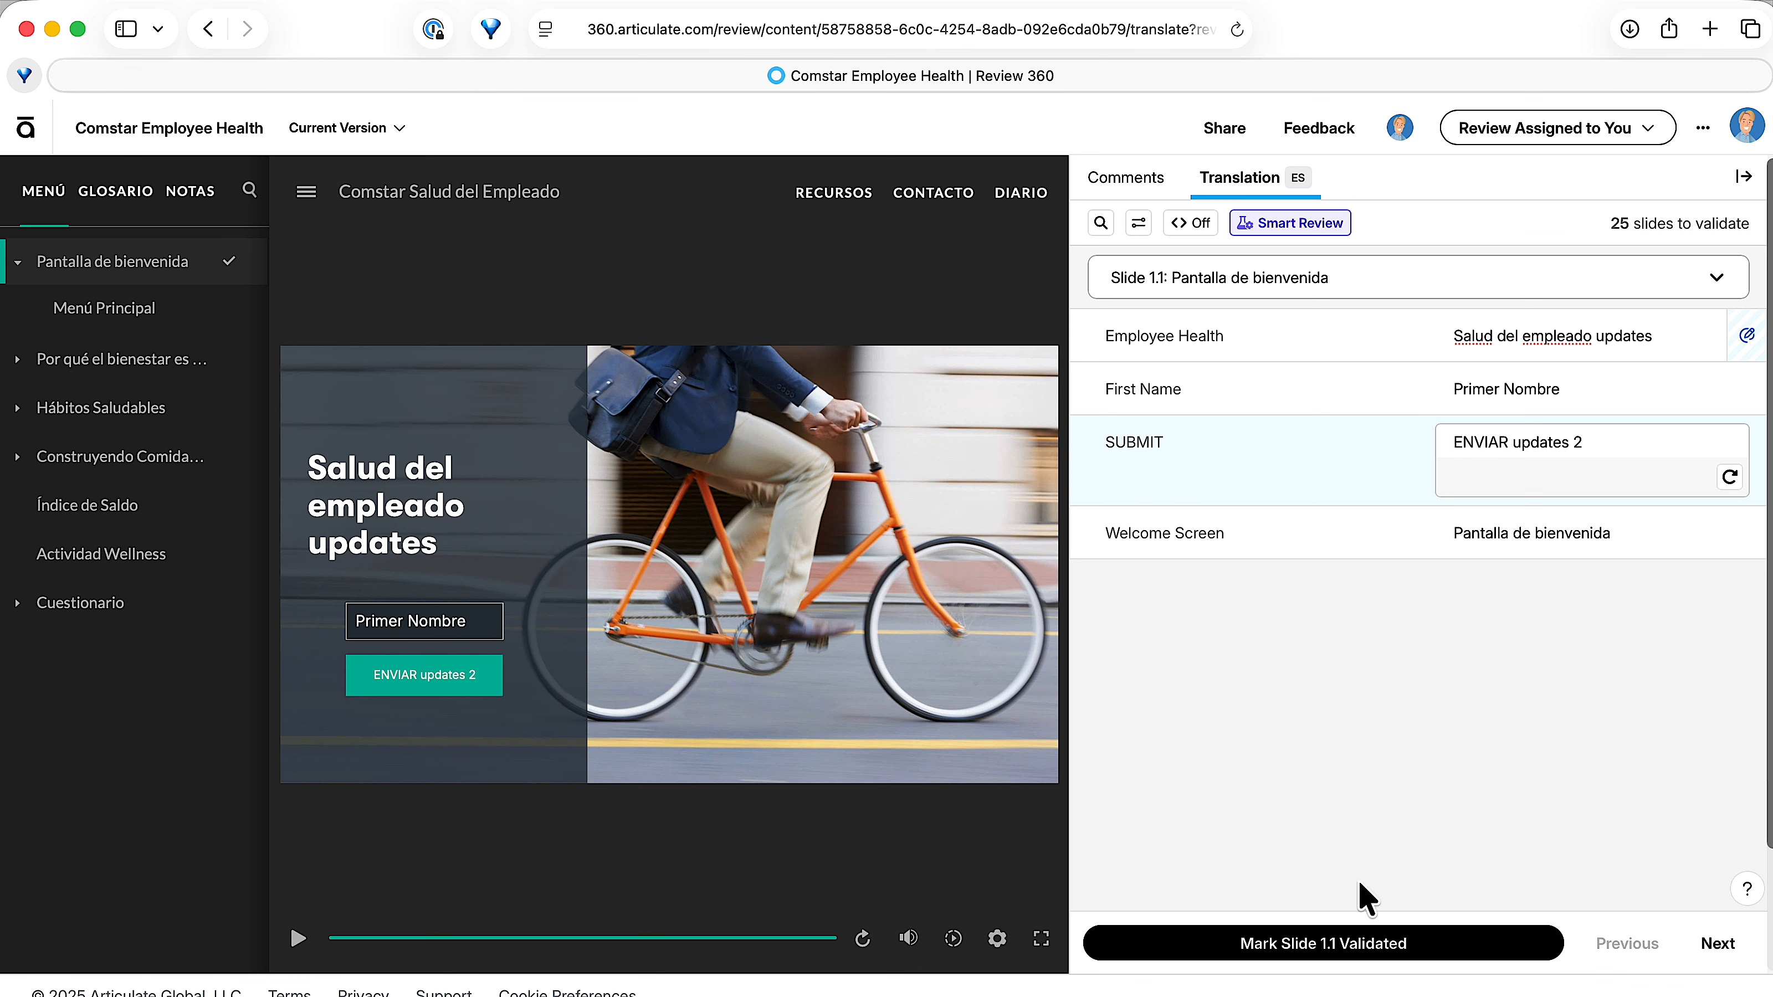
Mark slide 1.1 as validated, dismiss the validation experience survey, and continue to slide 1.2.
click(1327, 947)
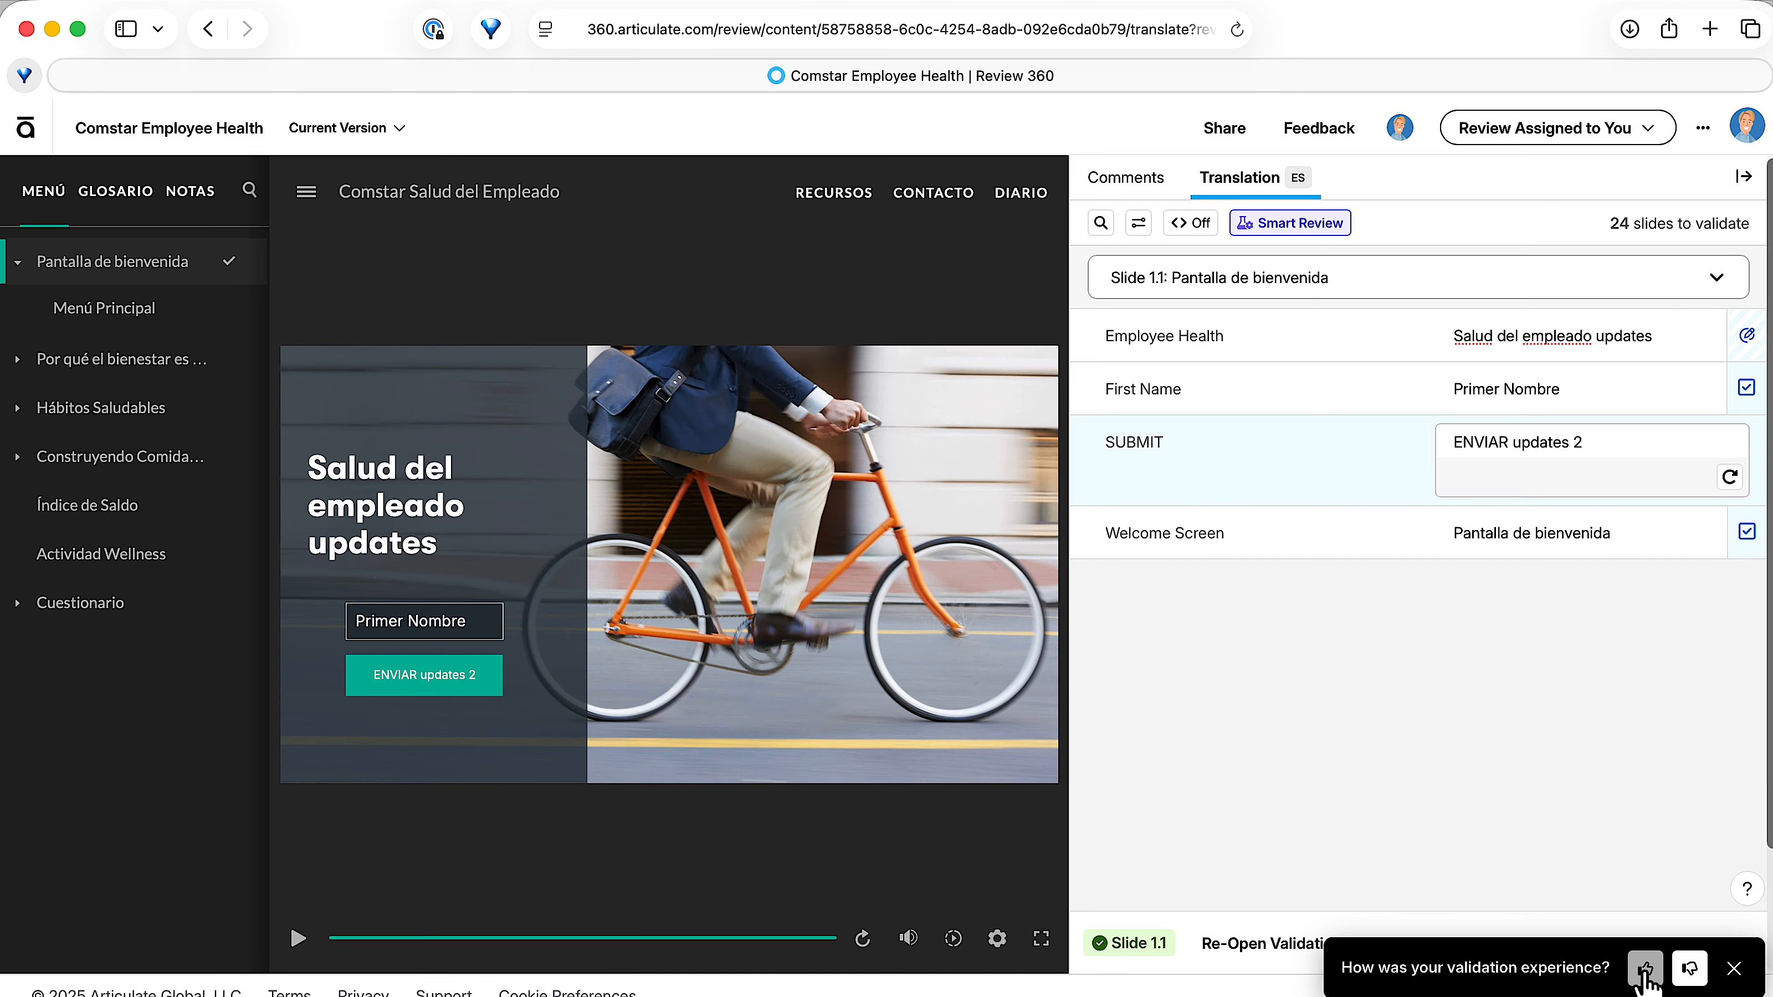
click(1736, 976)
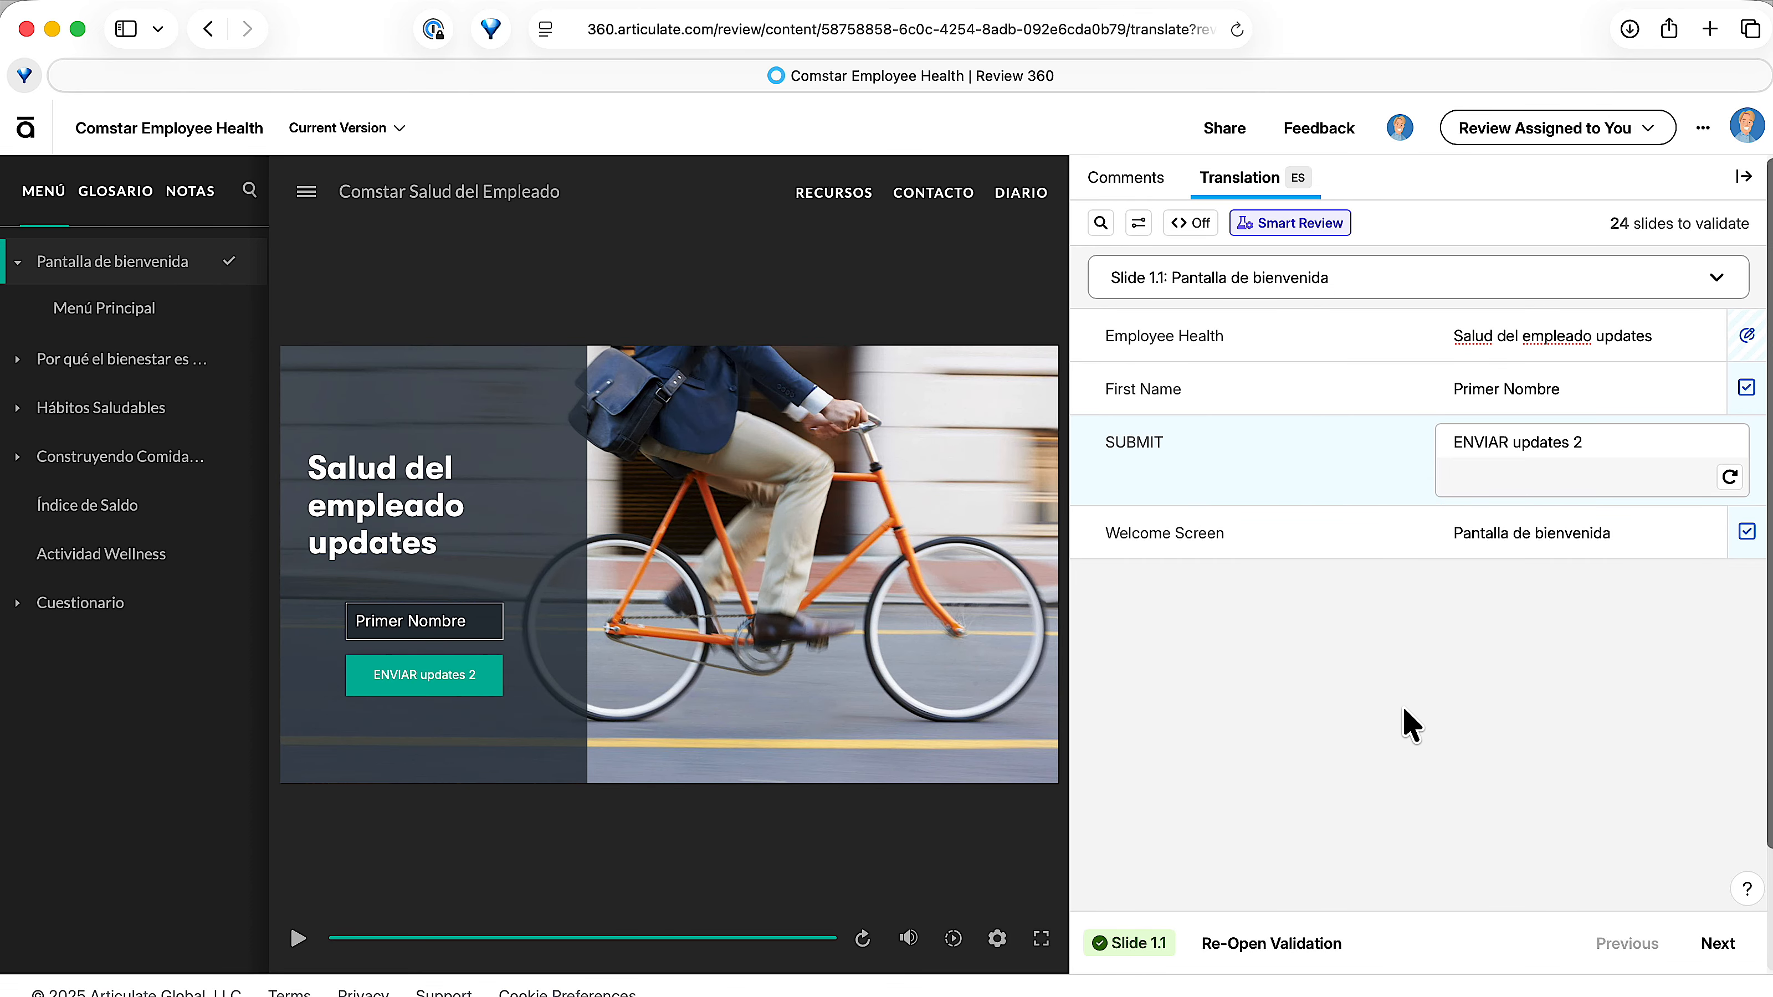
click(1719, 944)
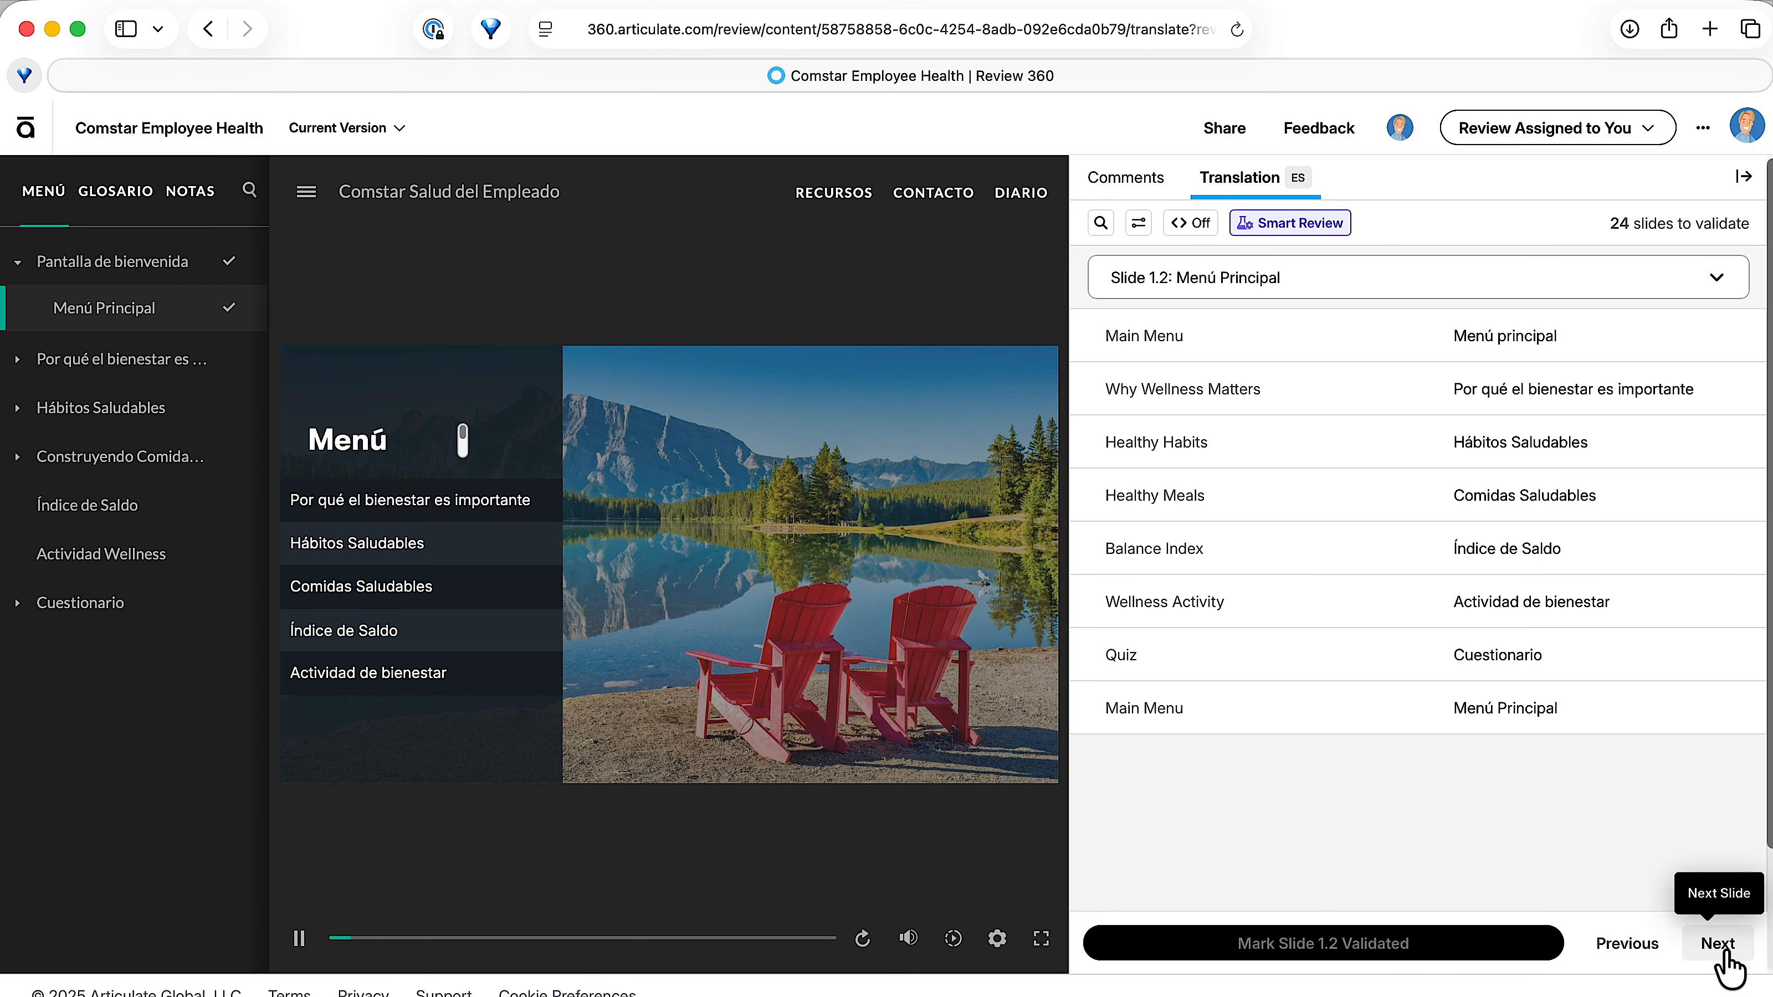
On slide 1.2, change the first "Main Menu" translation to "Menú principal Menu" and "Healthy Habits" to "Hábitos Saludables Part 2".
click(1585, 340)
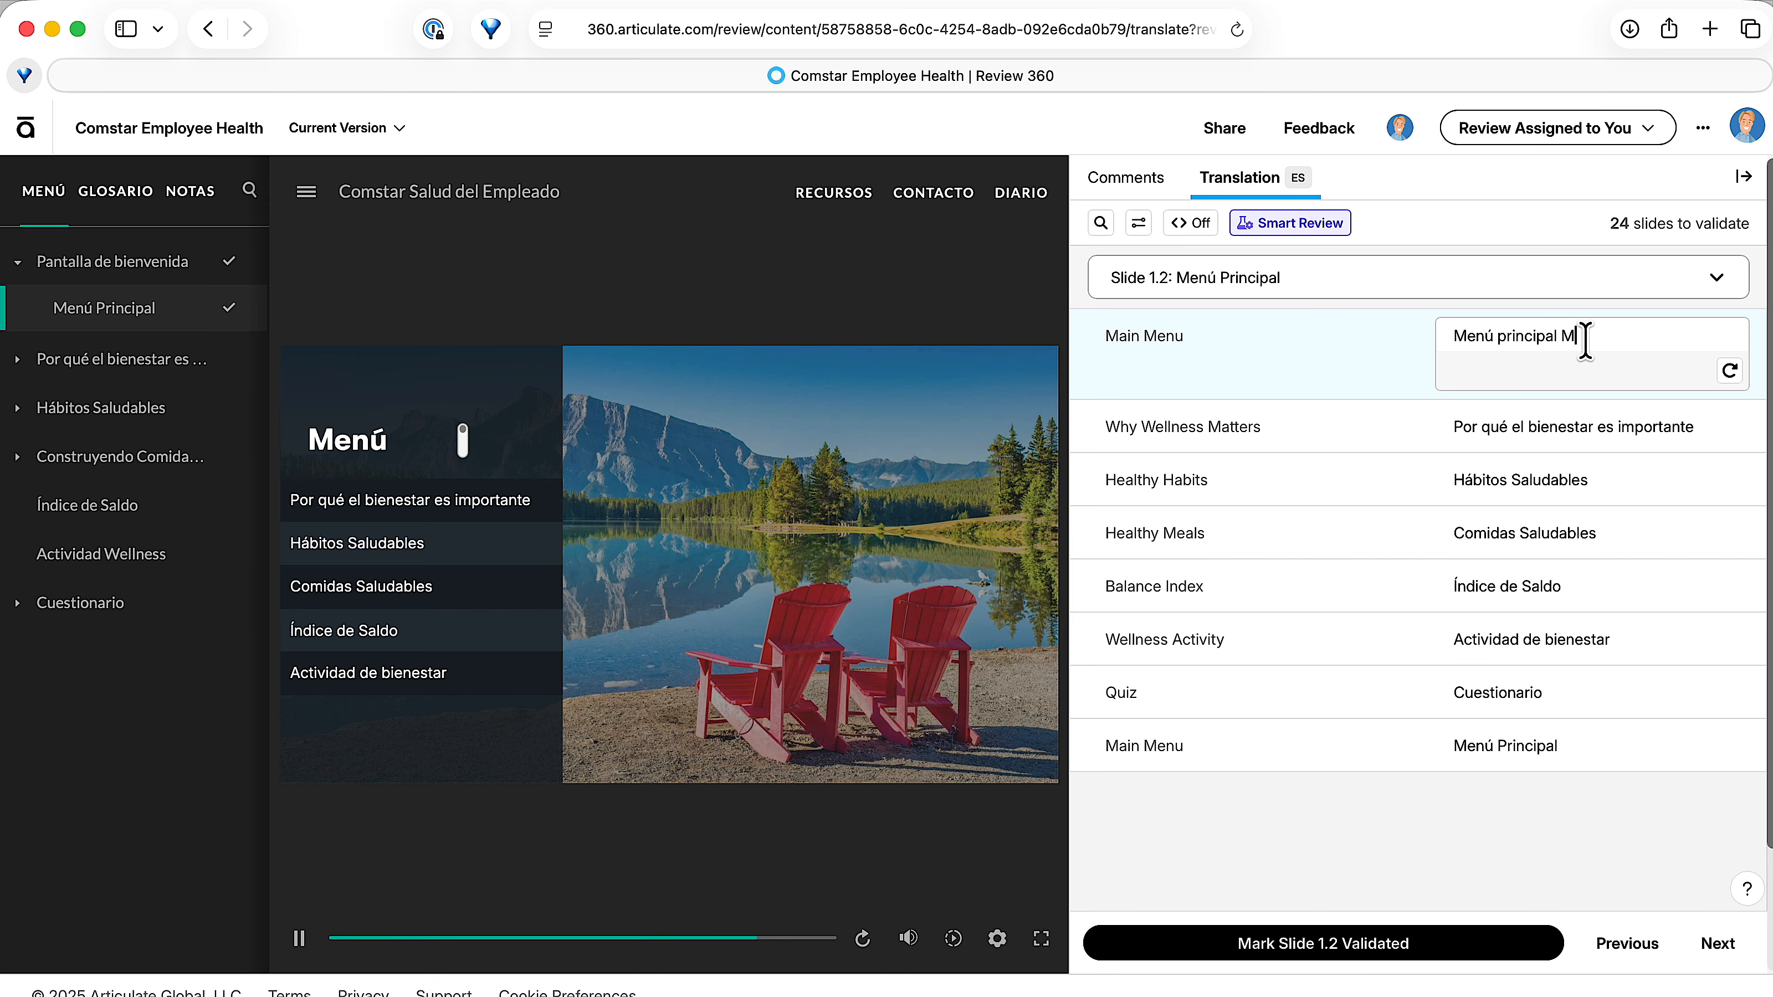
text(Menu)
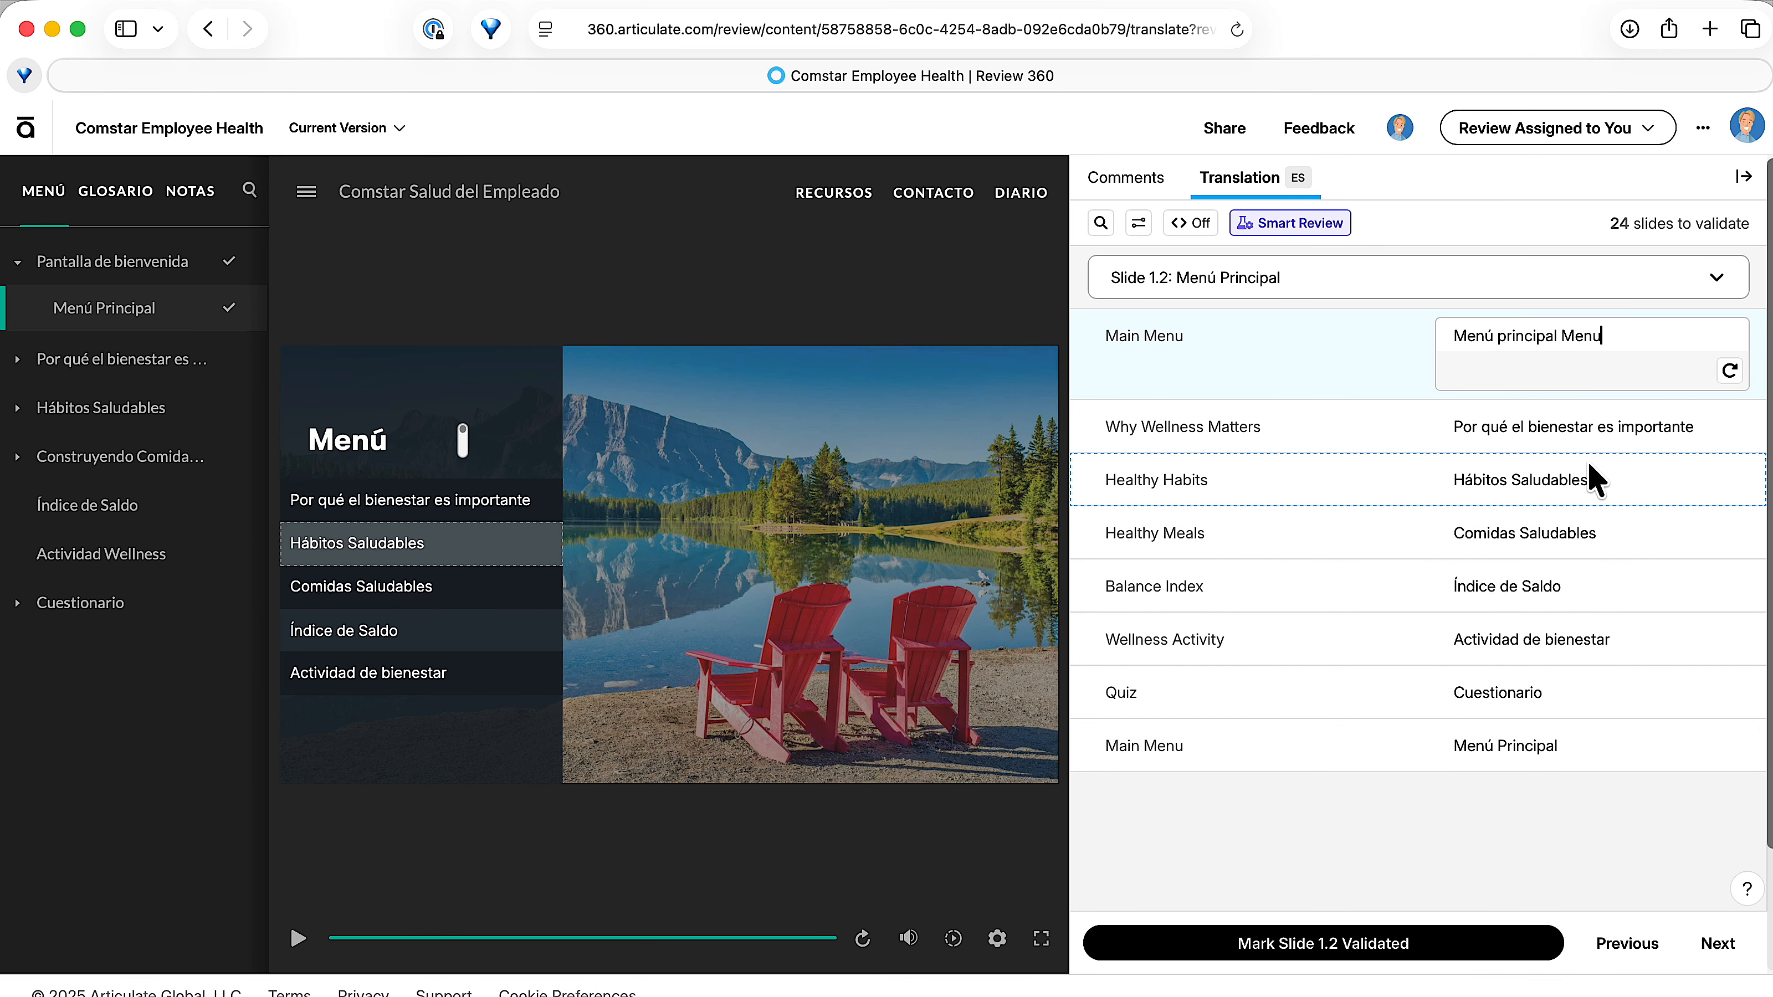
click(1606, 493)
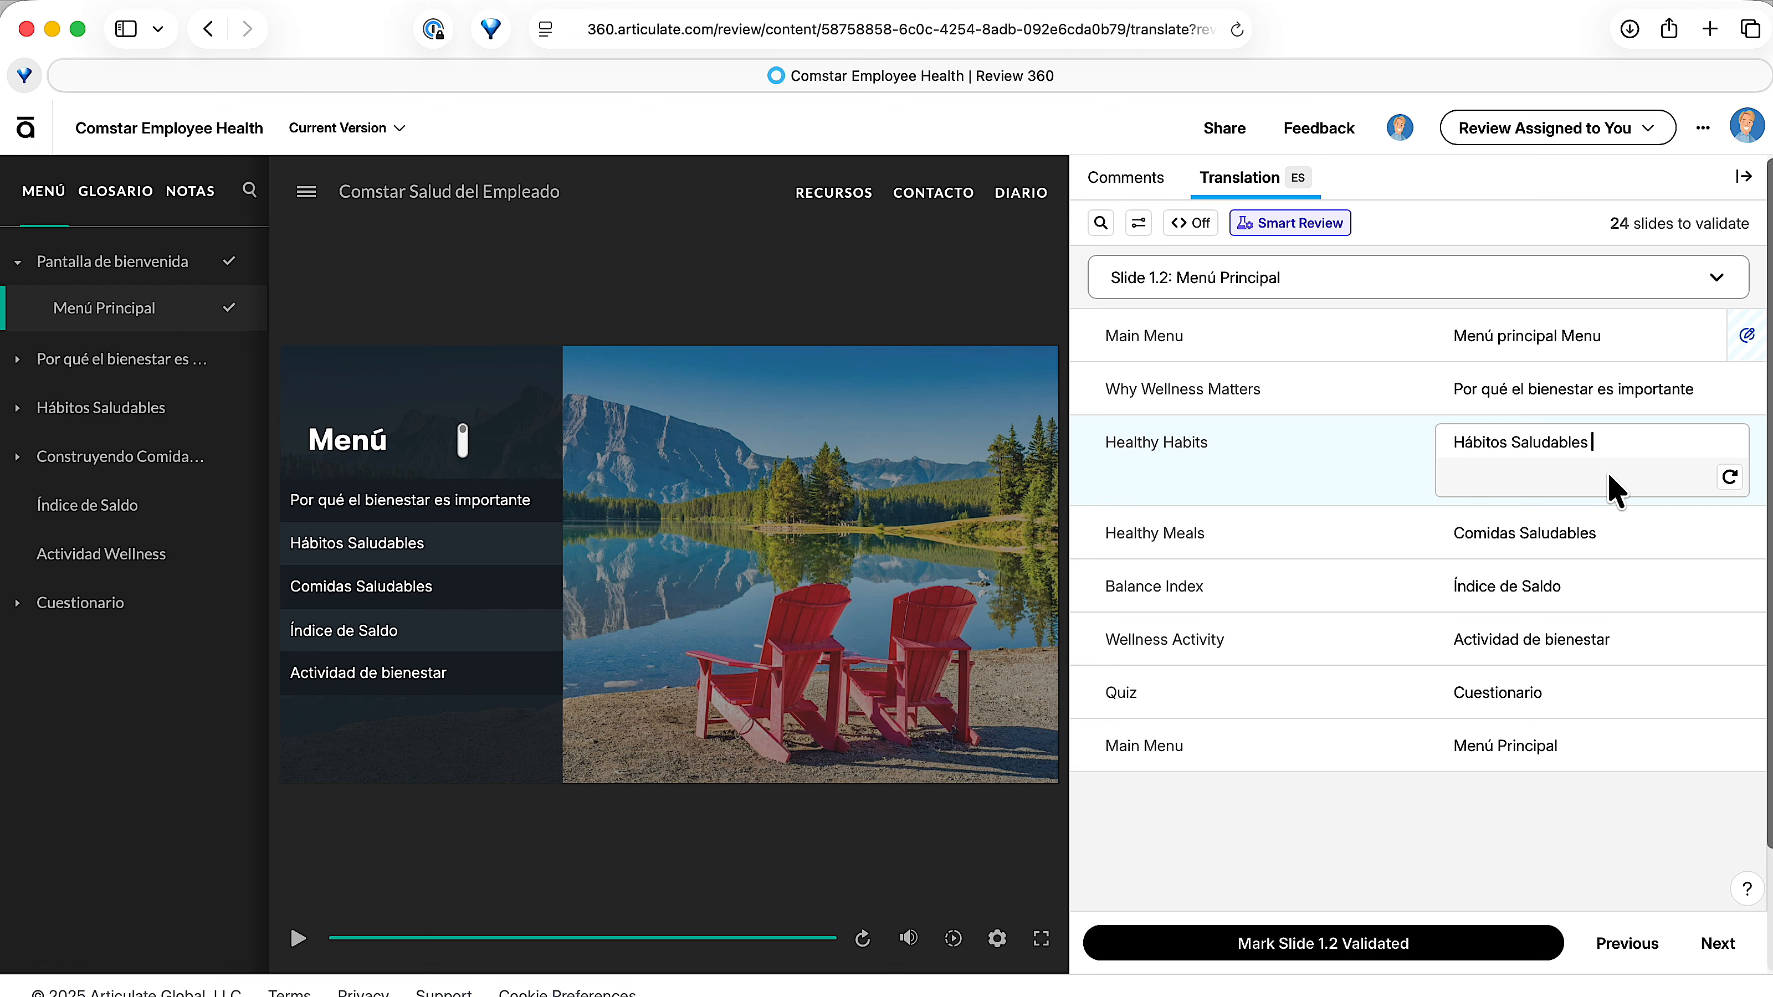
text(Part 2)
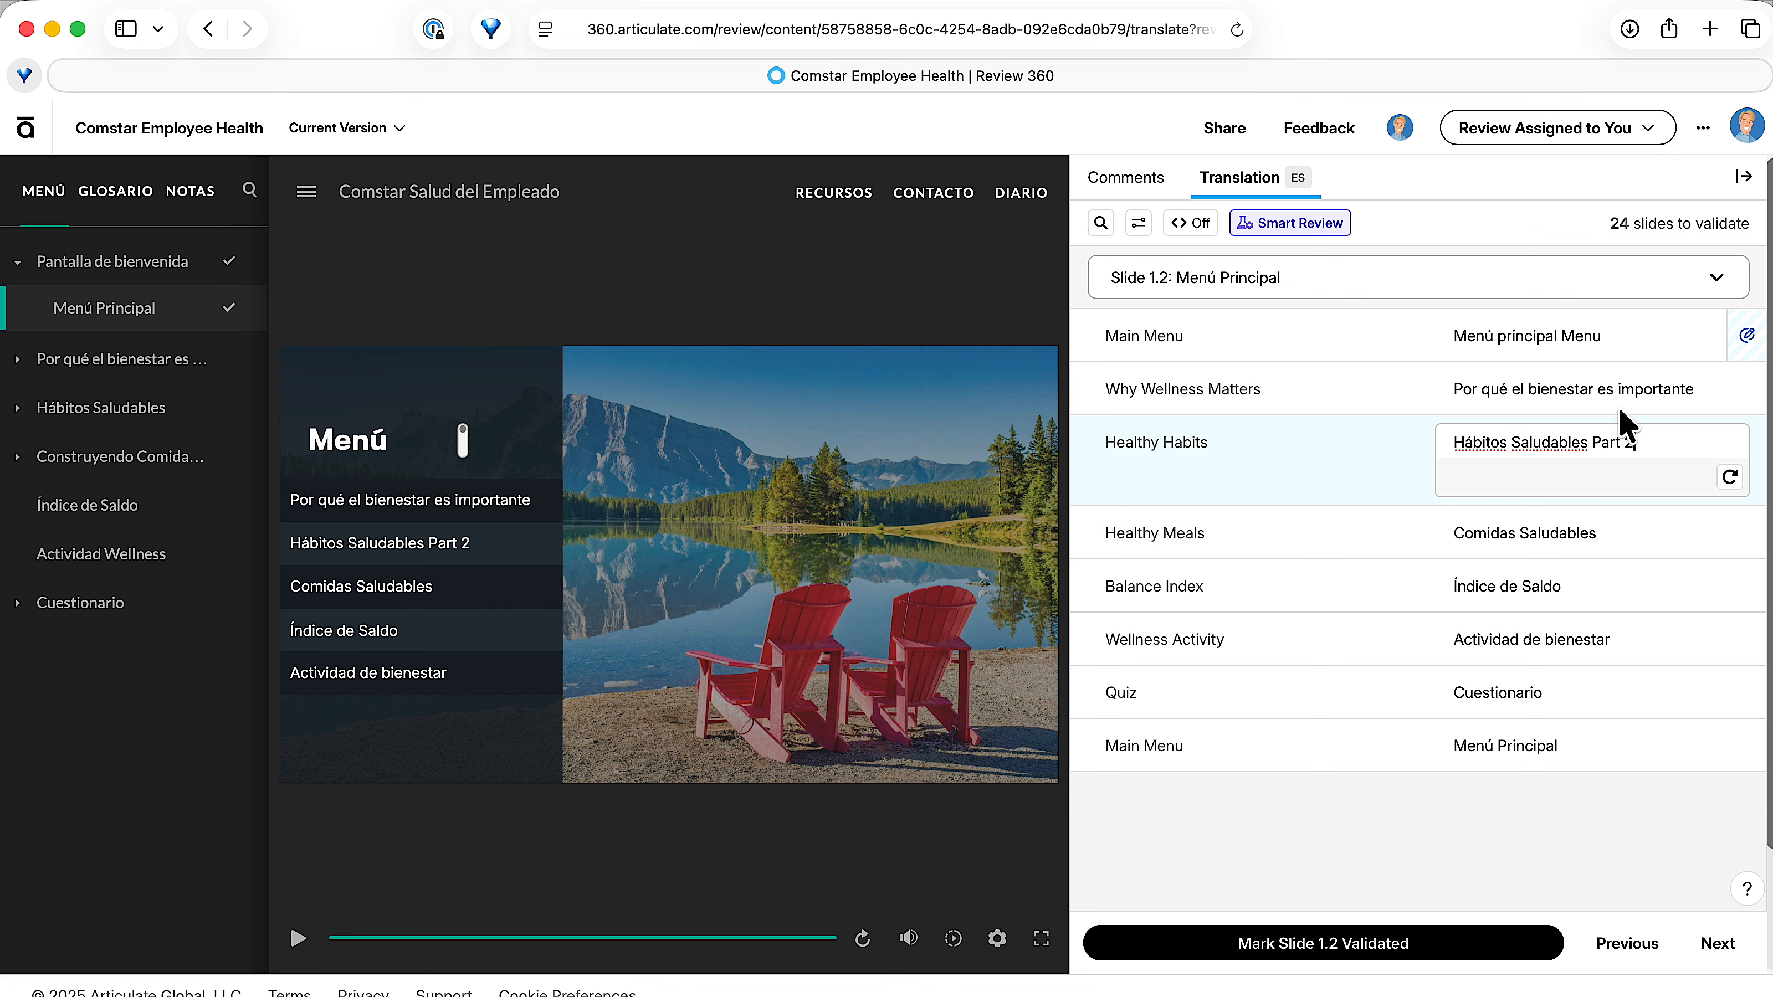
click(1694, 580)
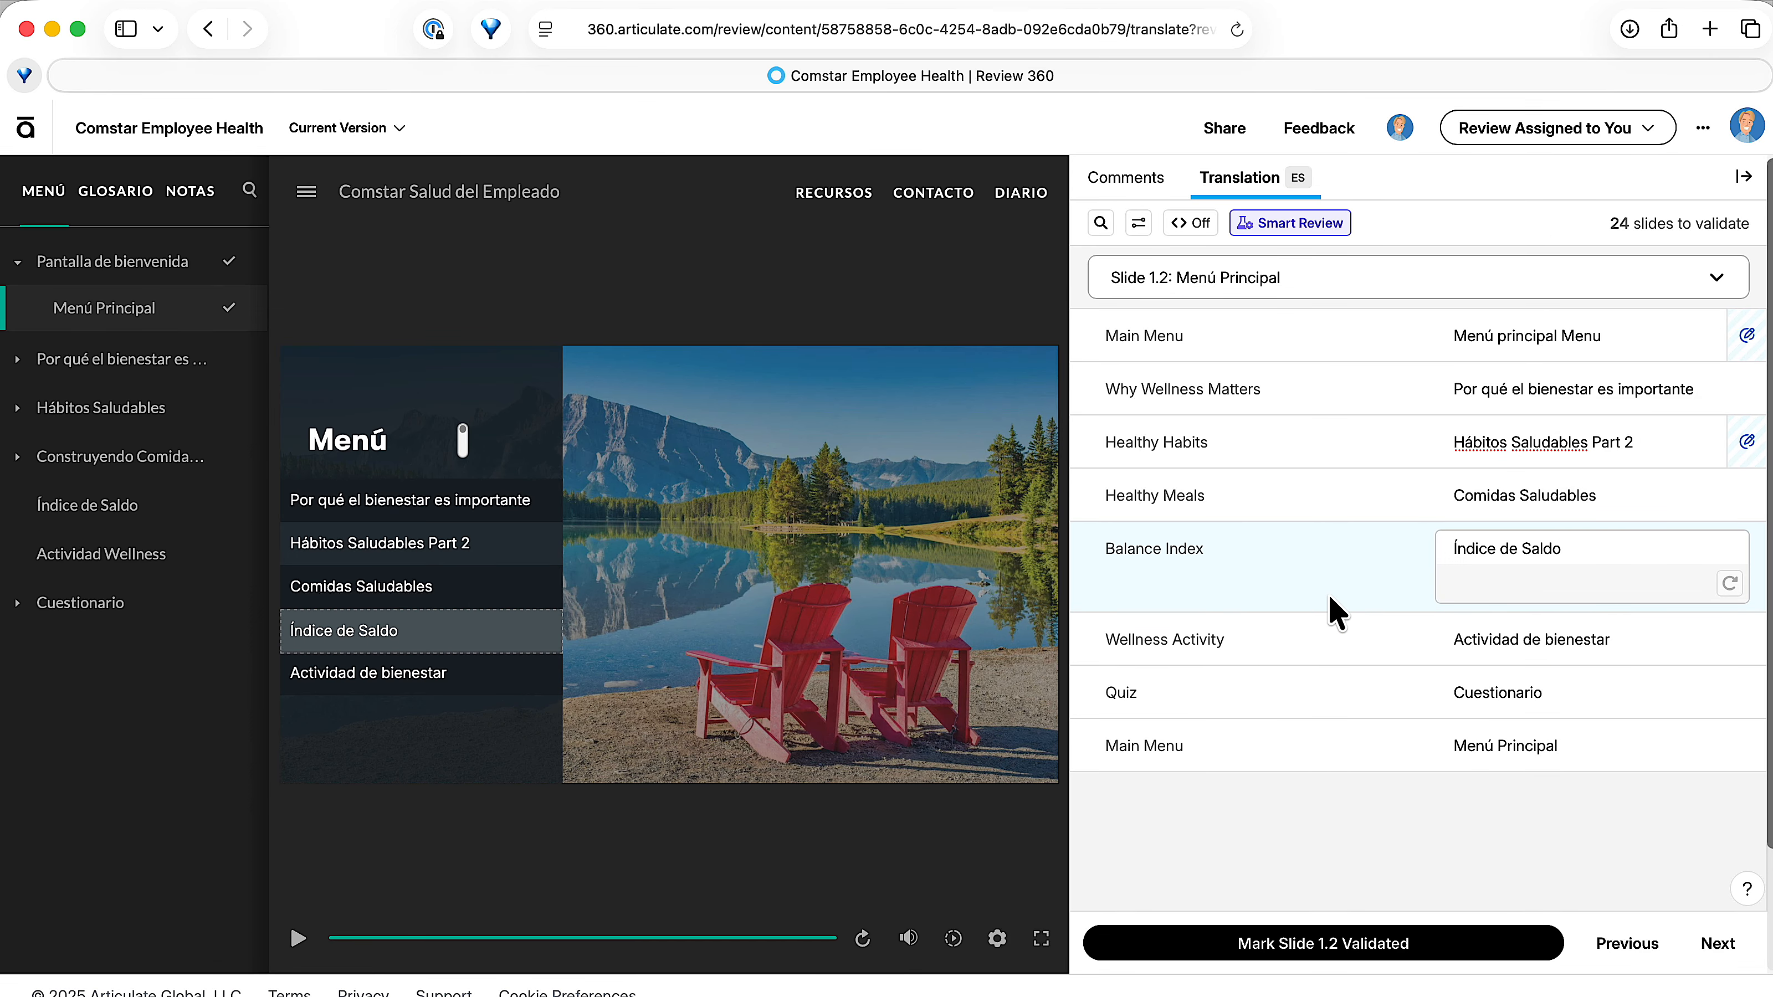
Mark slides 1.2 and 1.3 as validated and advance to slide 1.4.
click(1353, 952)
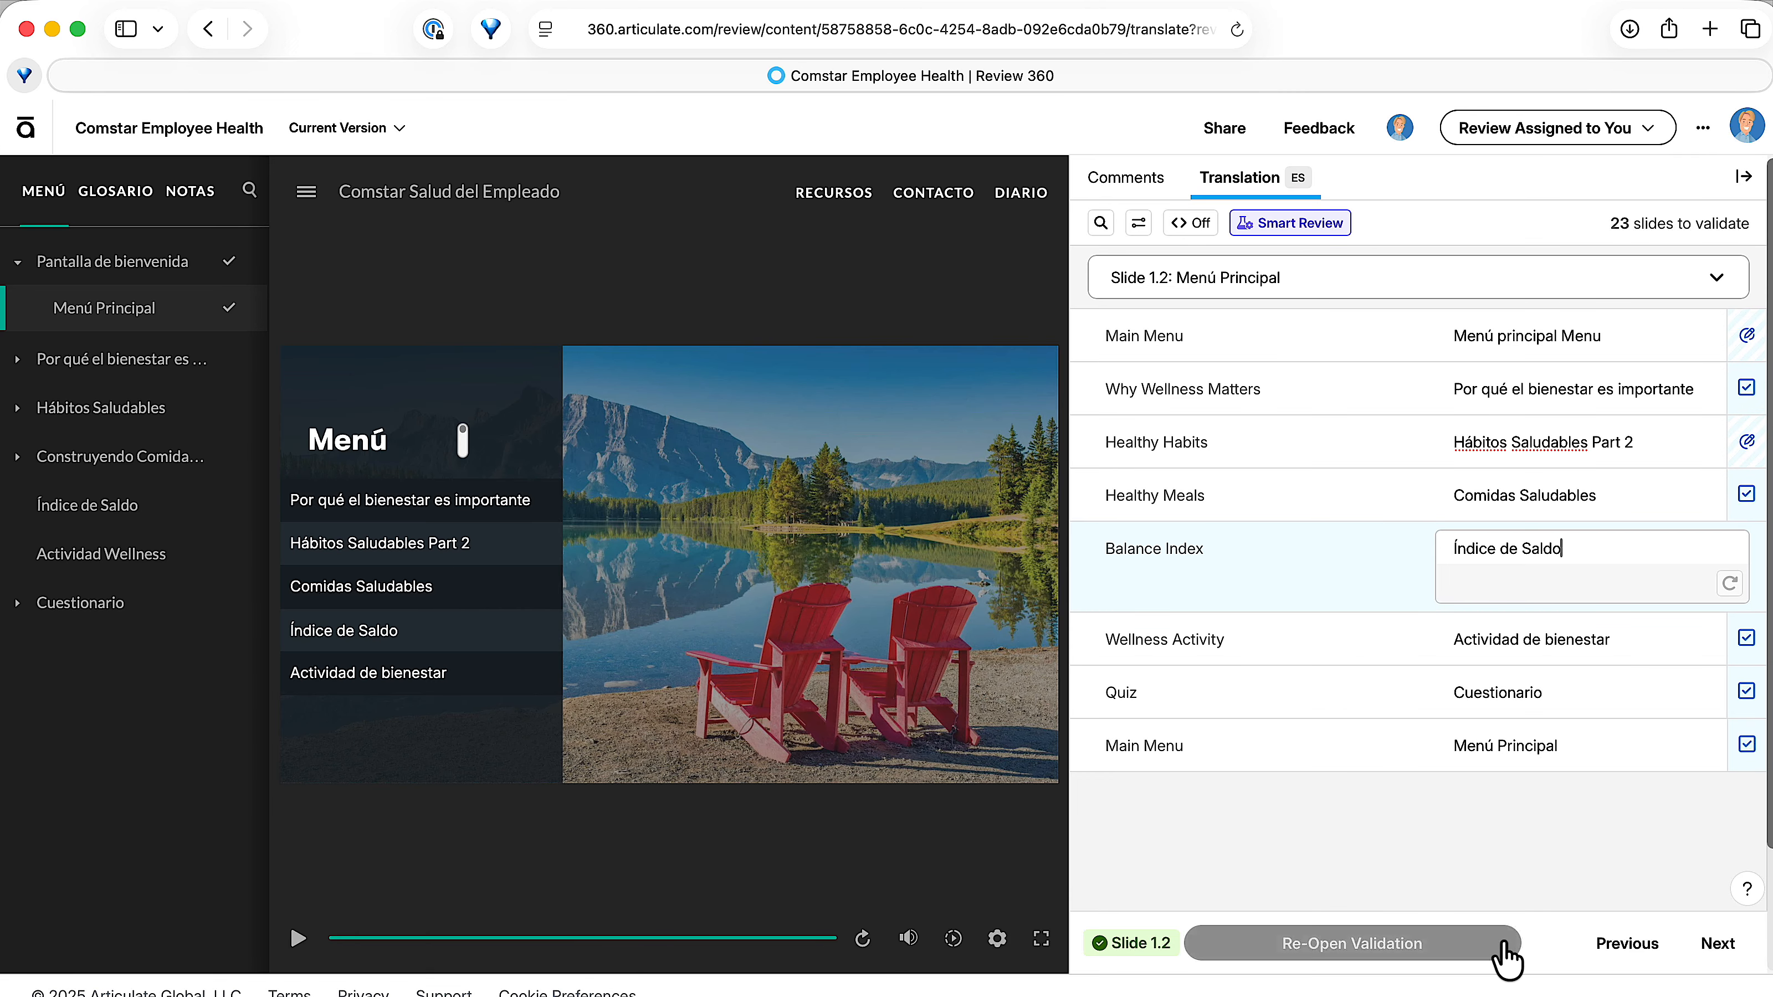
click(1702, 958)
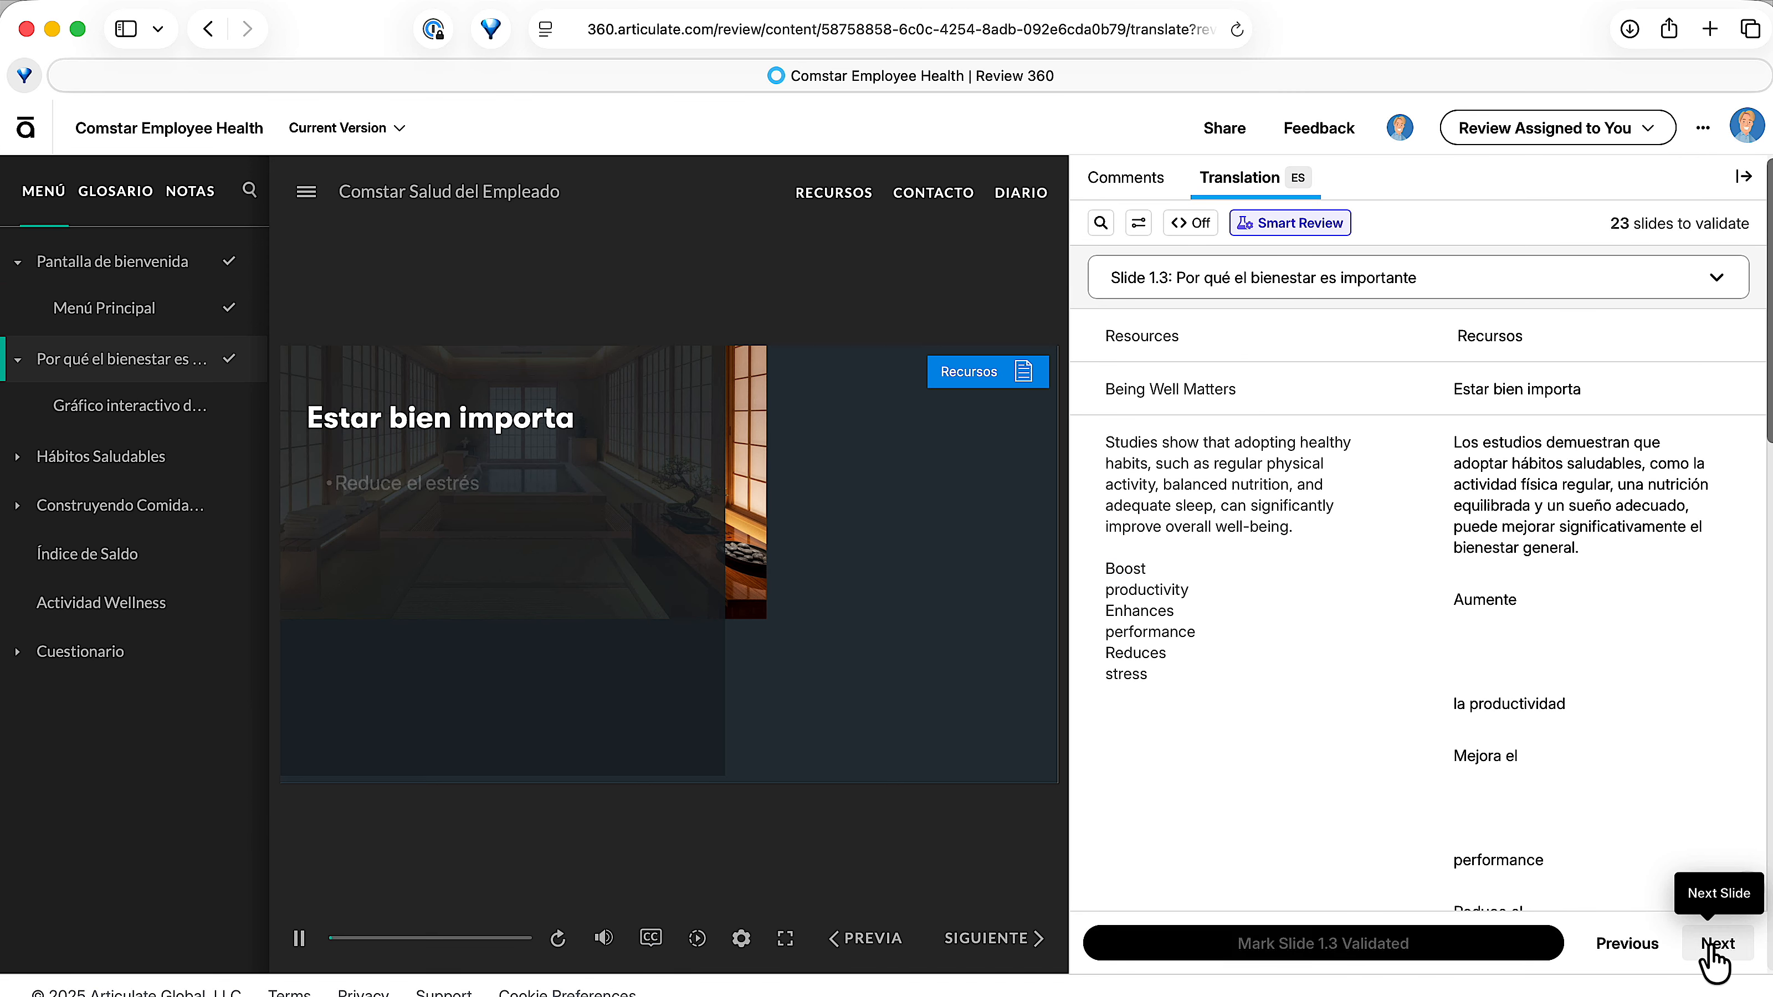
click(1394, 954)
click(1709, 939)
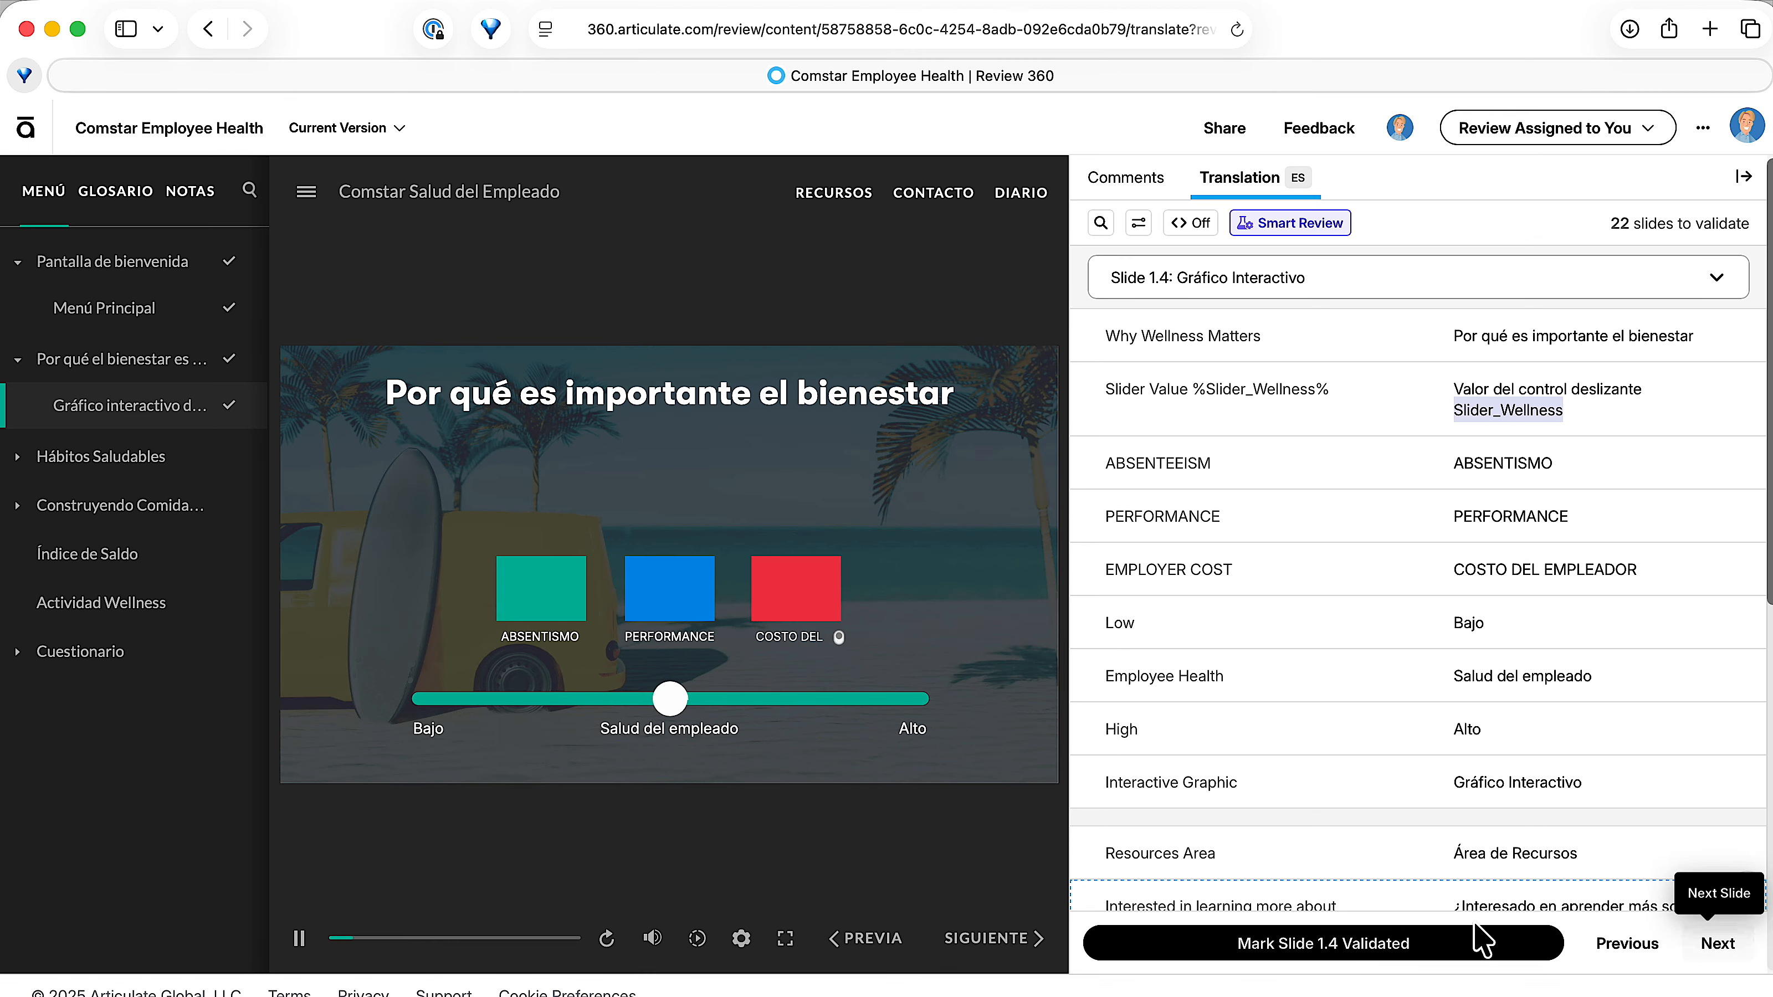
Mark slide 1.4 as validated and change its Spanish "Low" translation to "Bajo asdfas".
click(1397, 944)
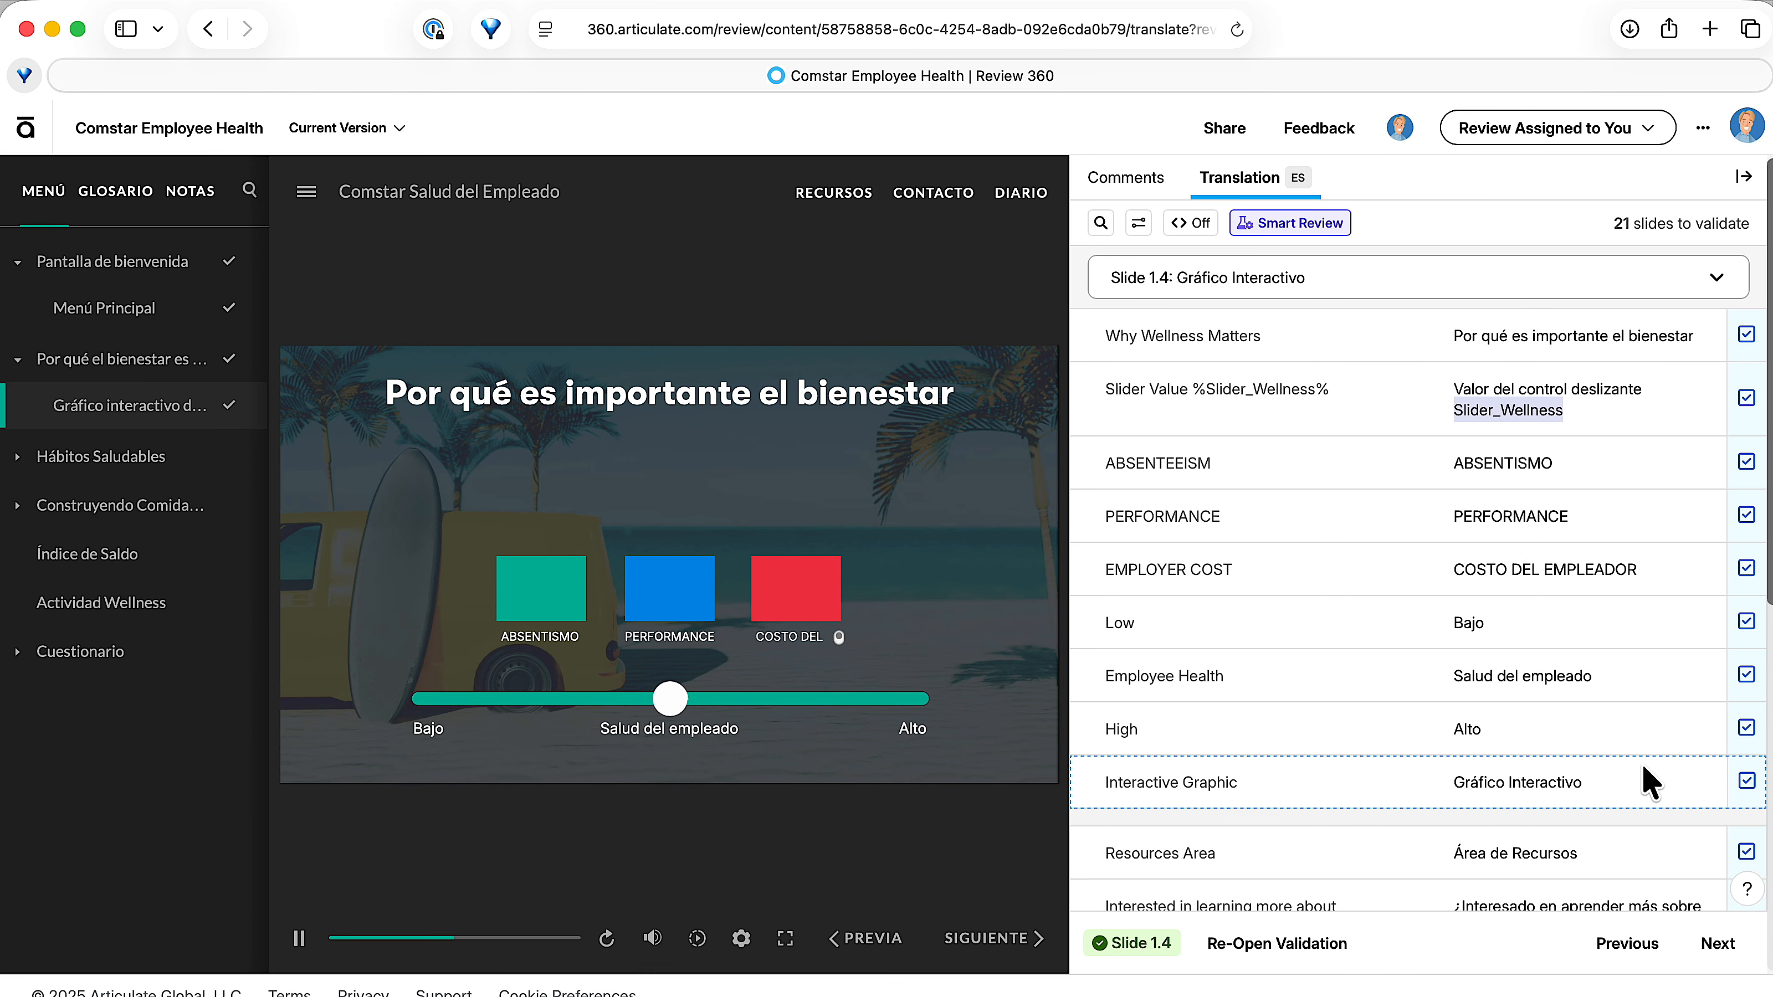
click(1582, 621)
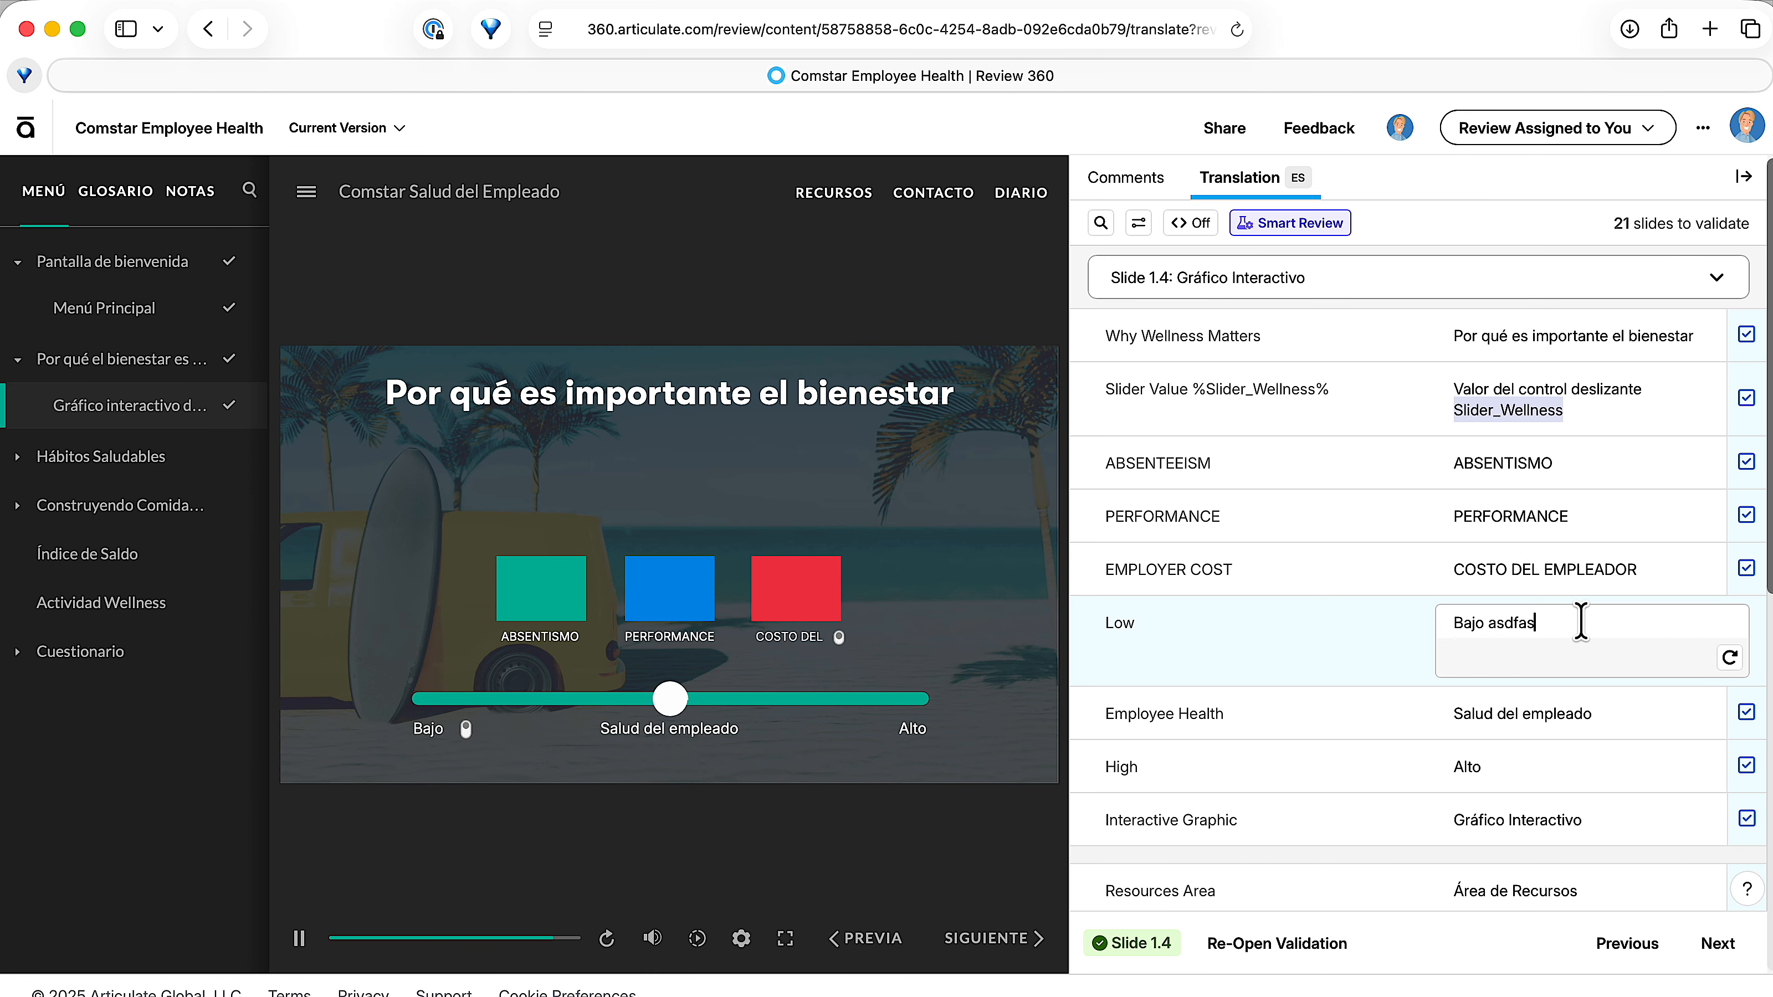
click(1717, 944)
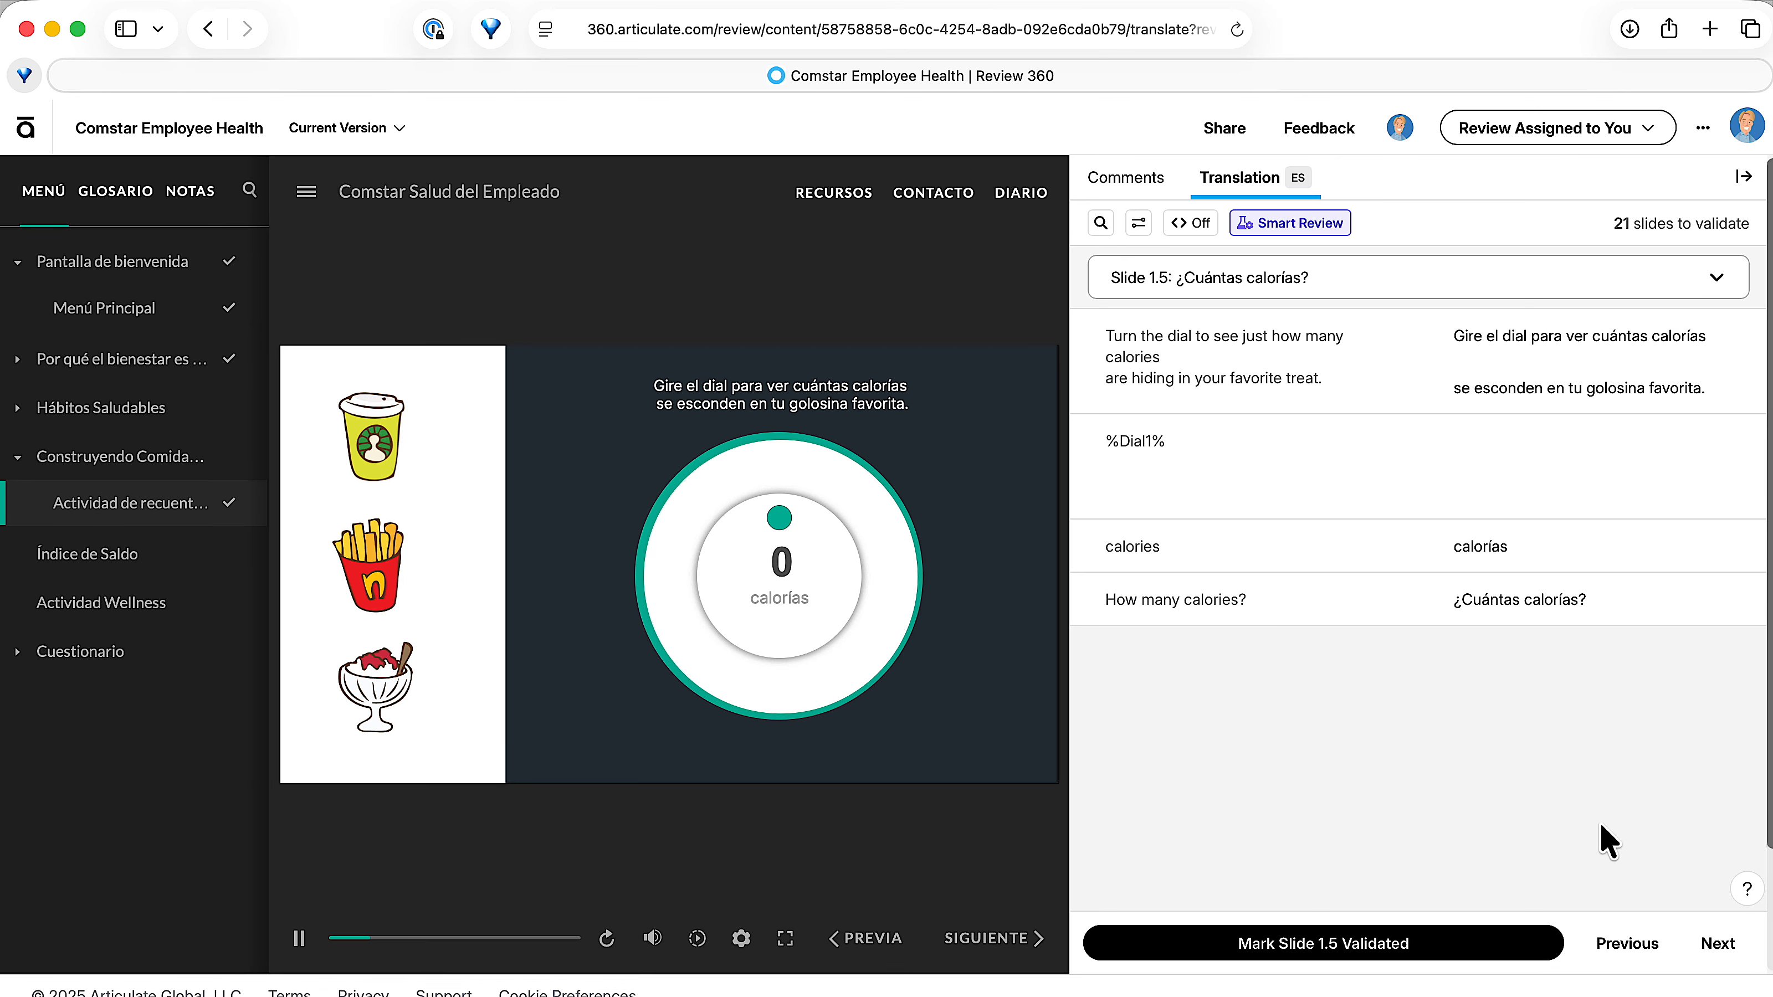
On slide 1.5, change the Spanish "calories" translation to "calorías asdfasdf" and continue to slide 1.6.
click(1620, 548)
text(asdfasdf)
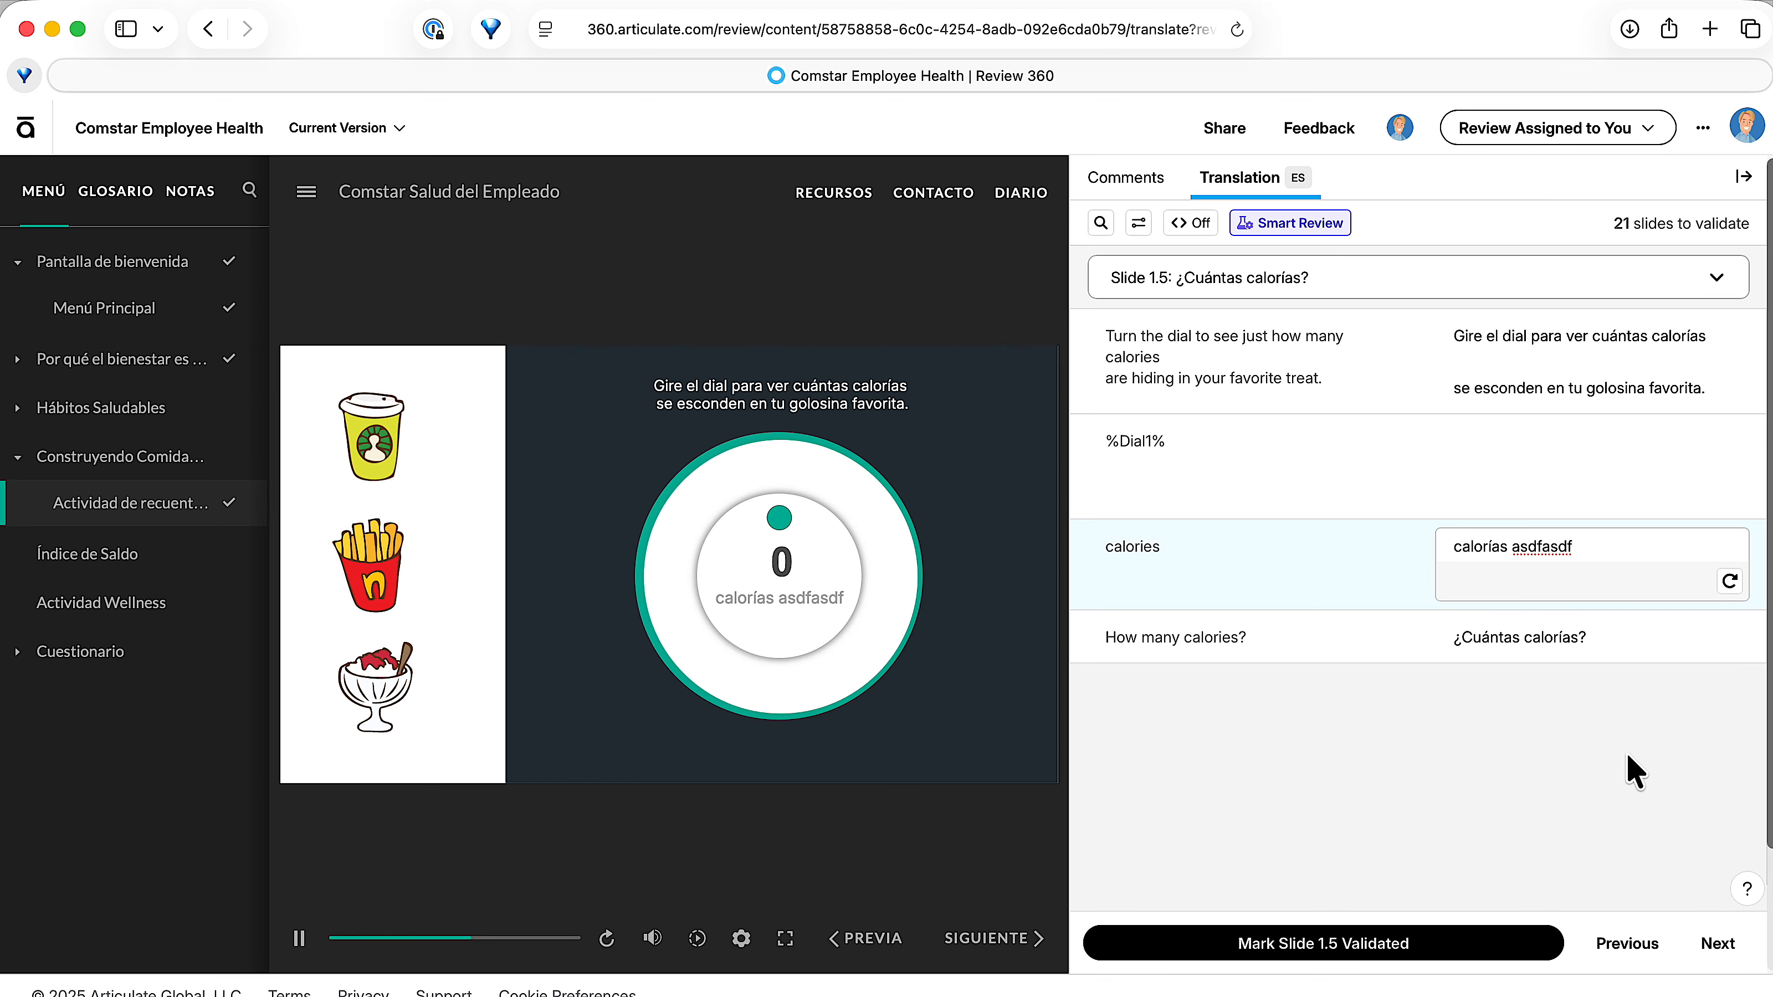
click(1717, 944)
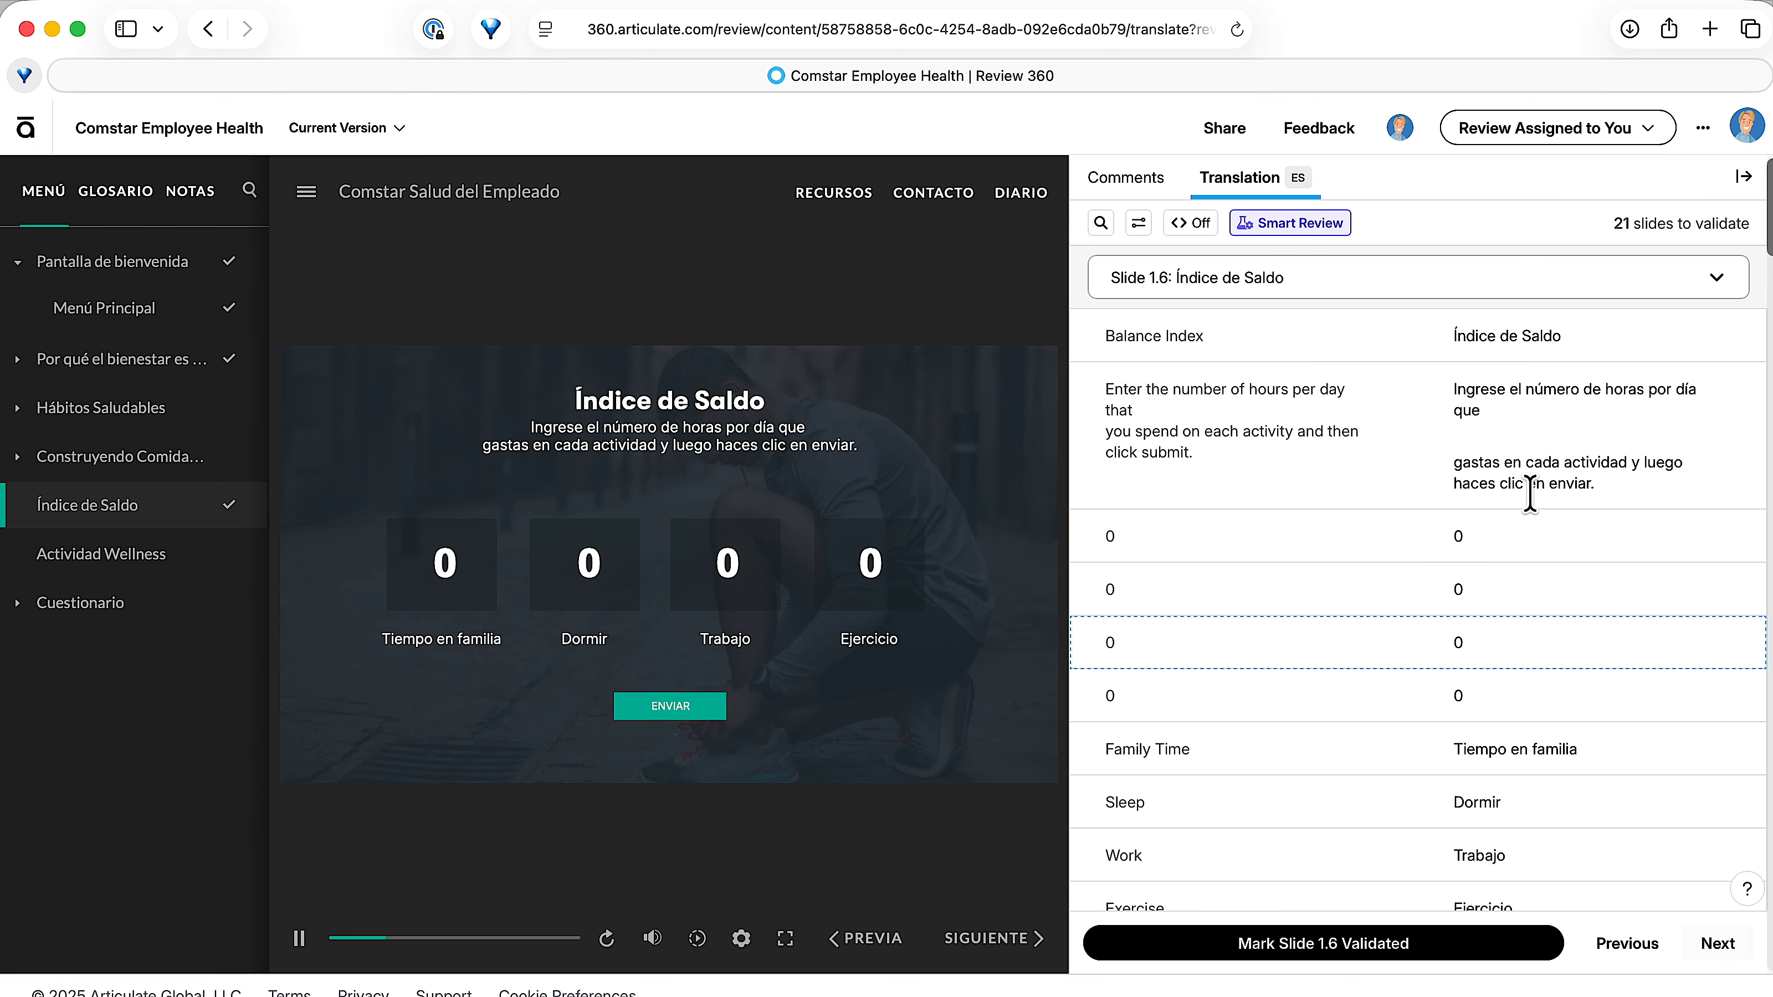
Mark slide 1.6 as validated, and return to slide 1.5 to mark it as validated too.
click(1473, 949)
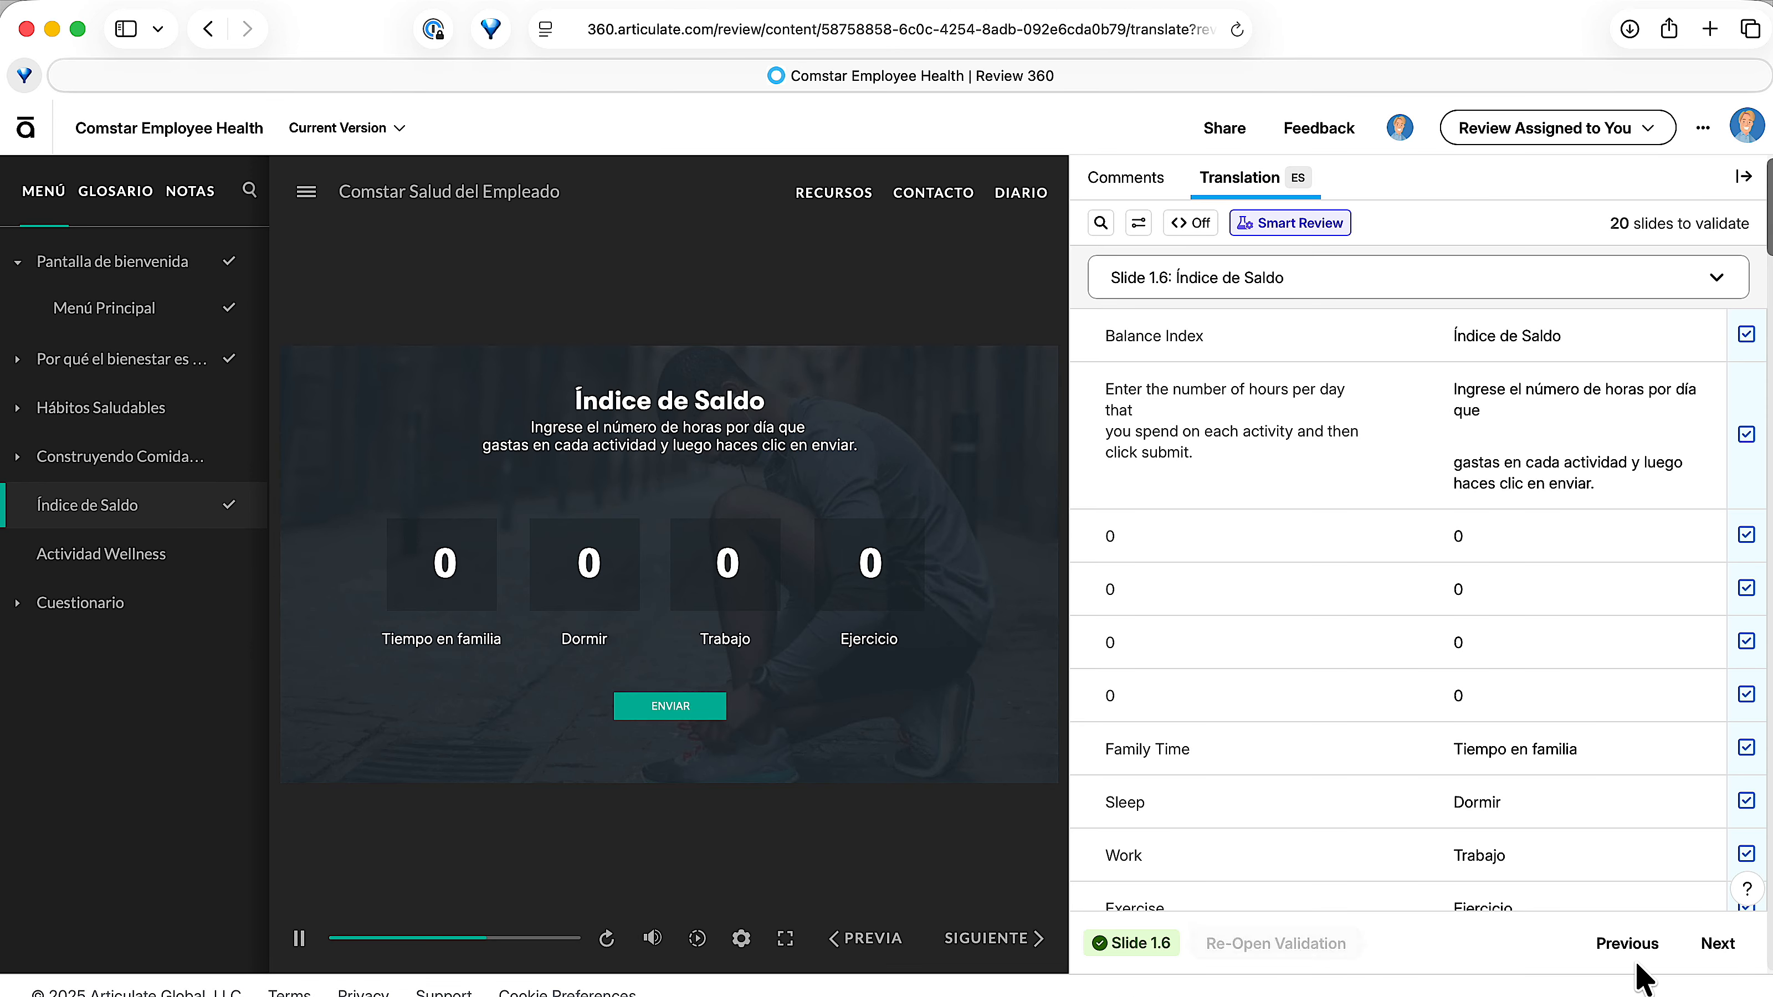
click(1627, 947)
click(1473, 953)
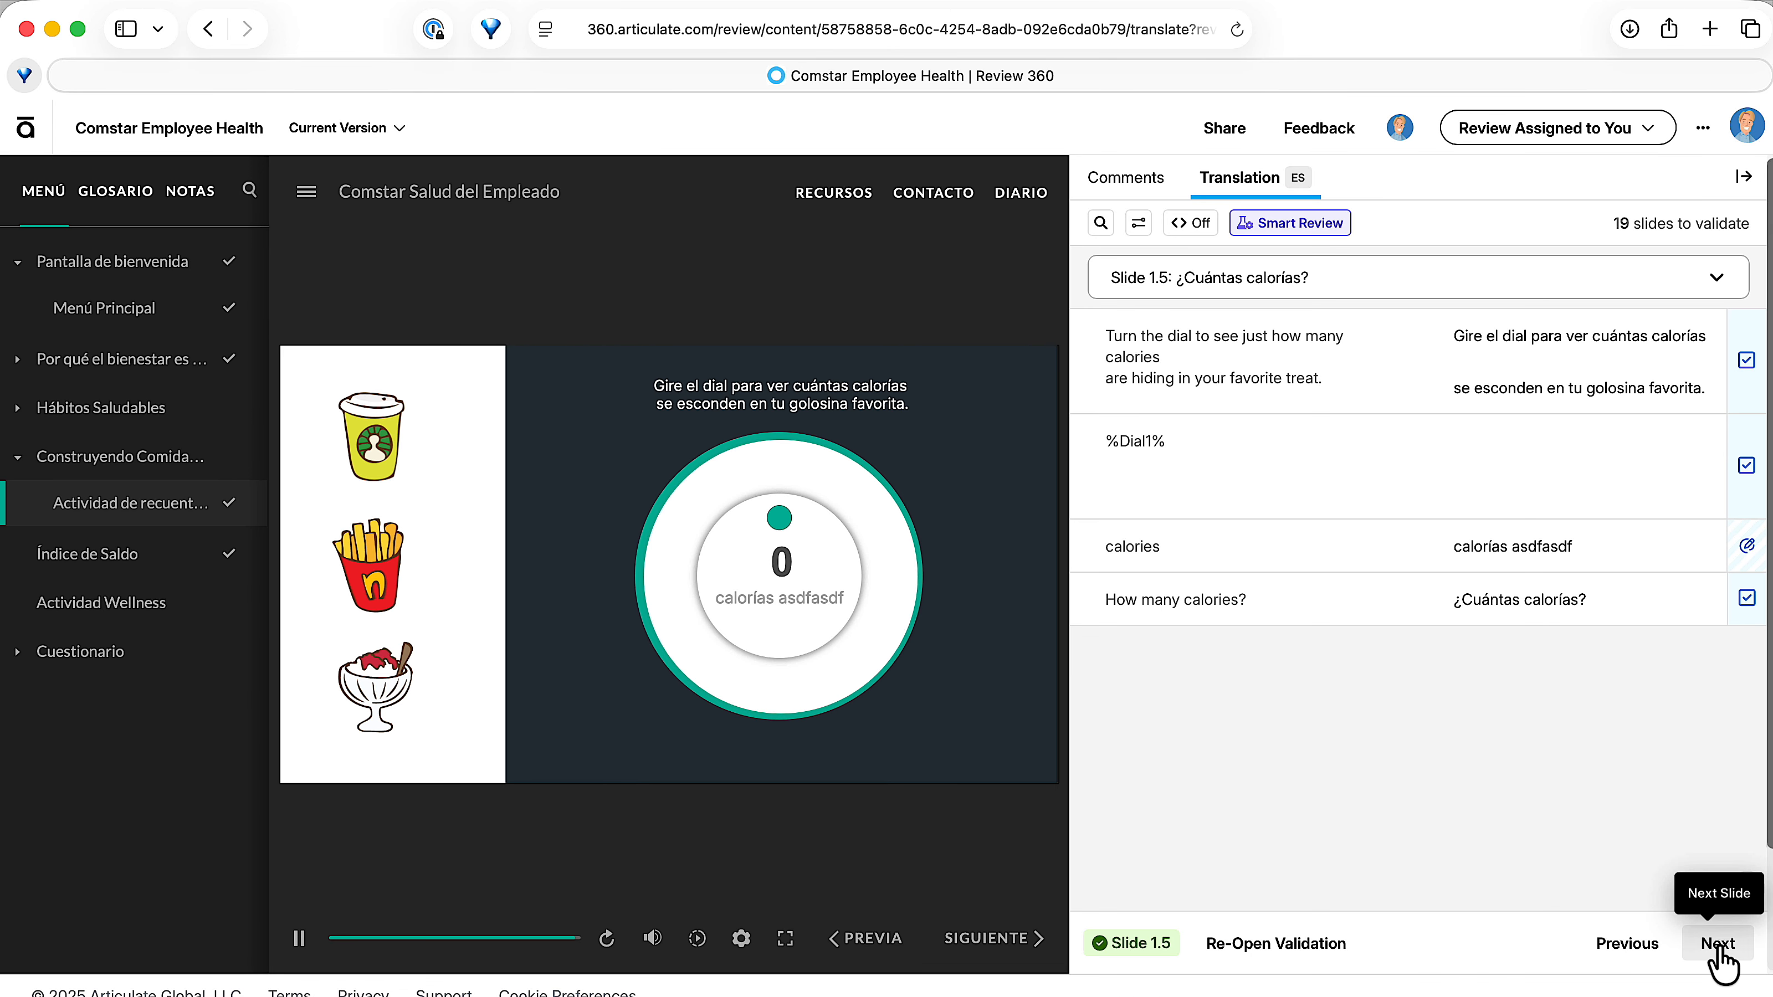
Mark slide 1.7 as validated, then open its re-open validation prompt and dismiss it without re-opening the slide.
click(1718, 946)
click(1719, 950)
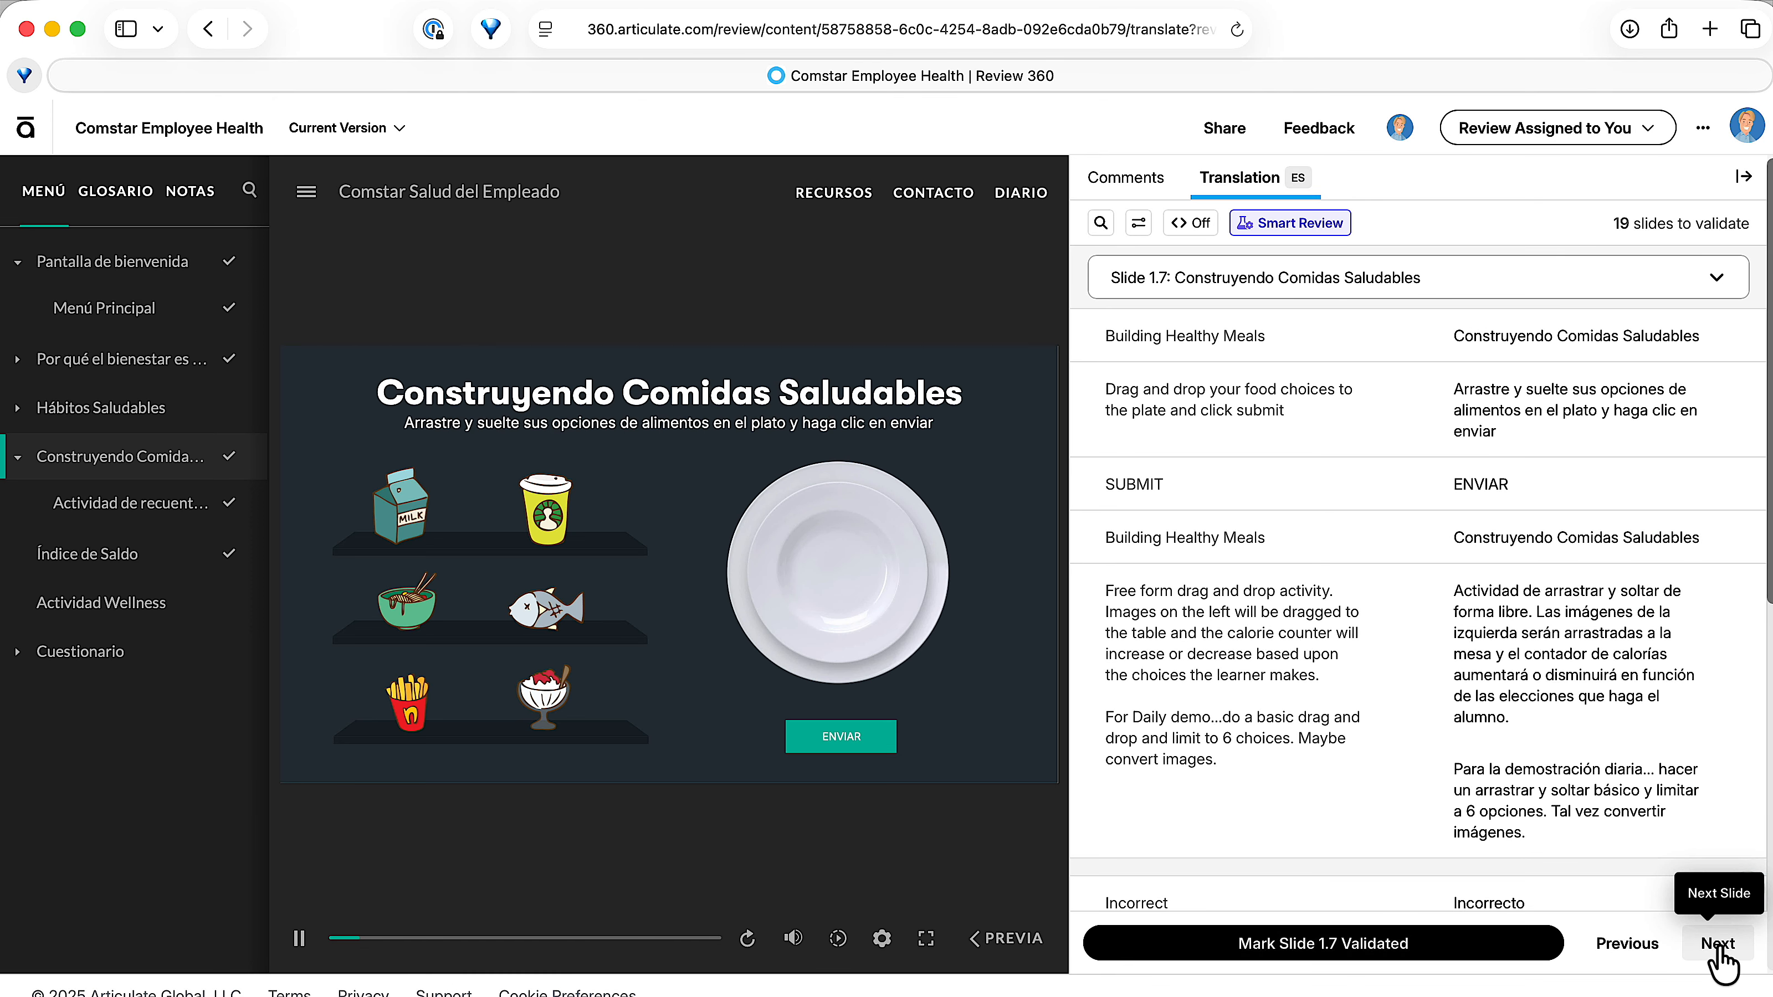
click(1403, 951)
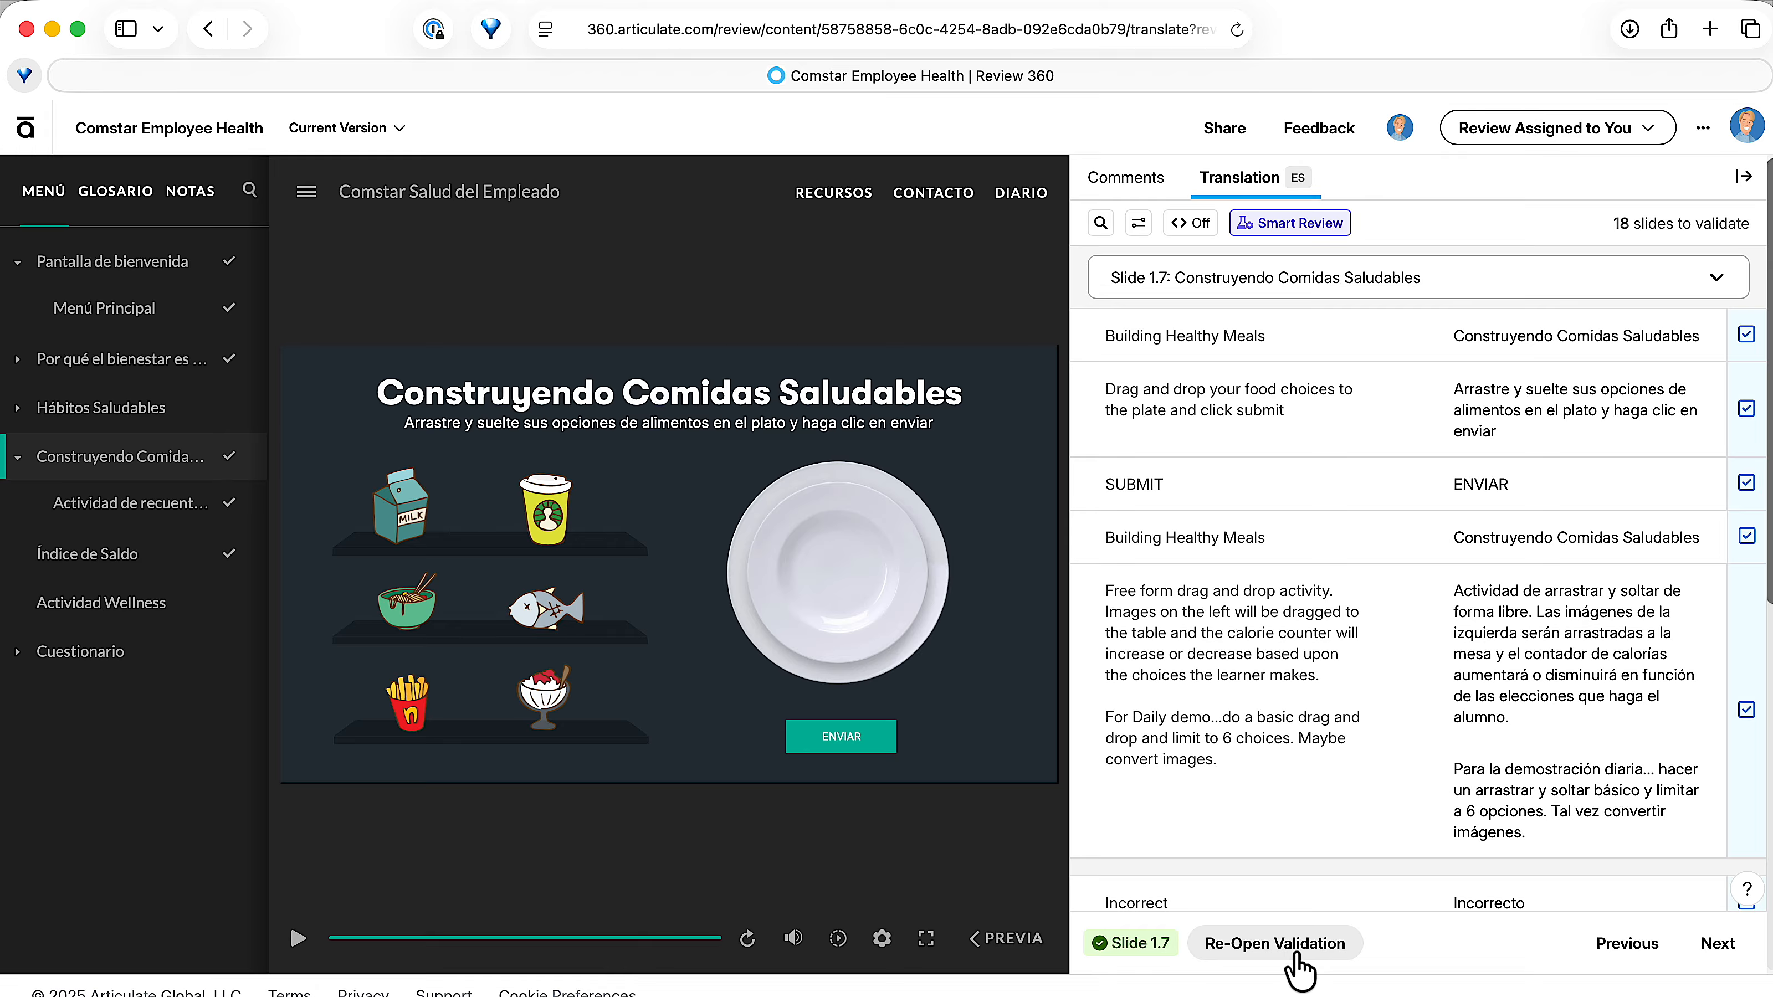
click(1316, 950)
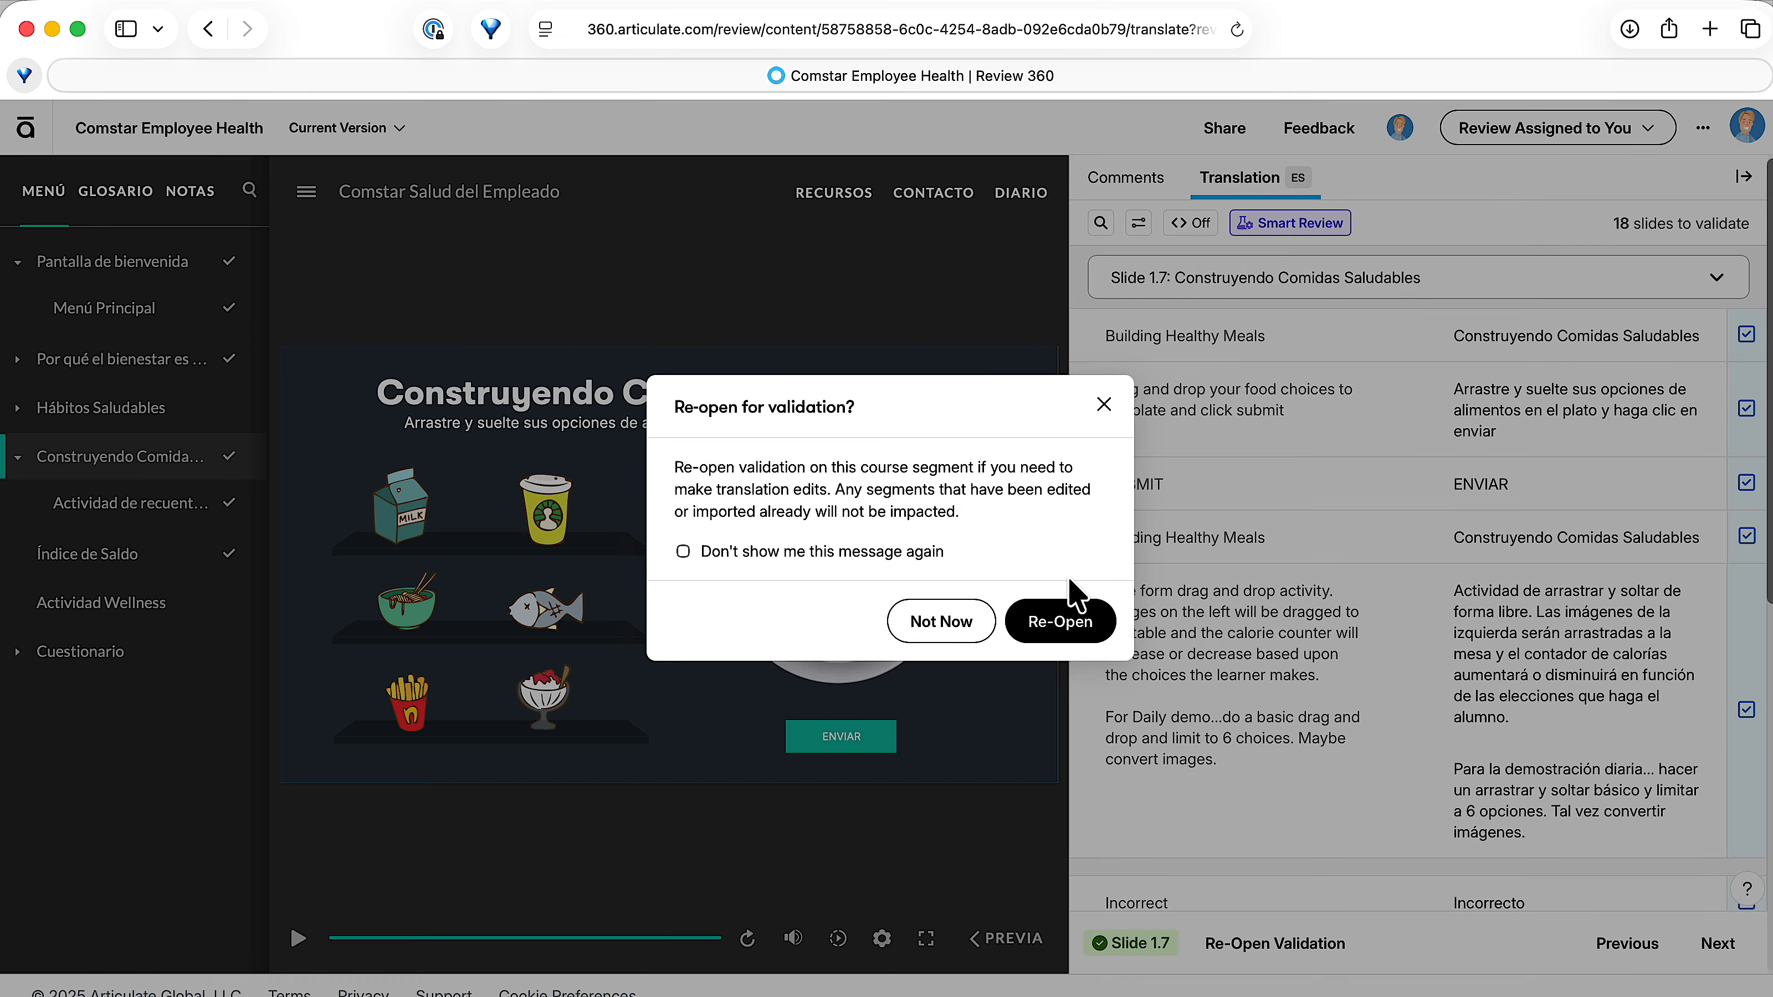
click(1039, 644)
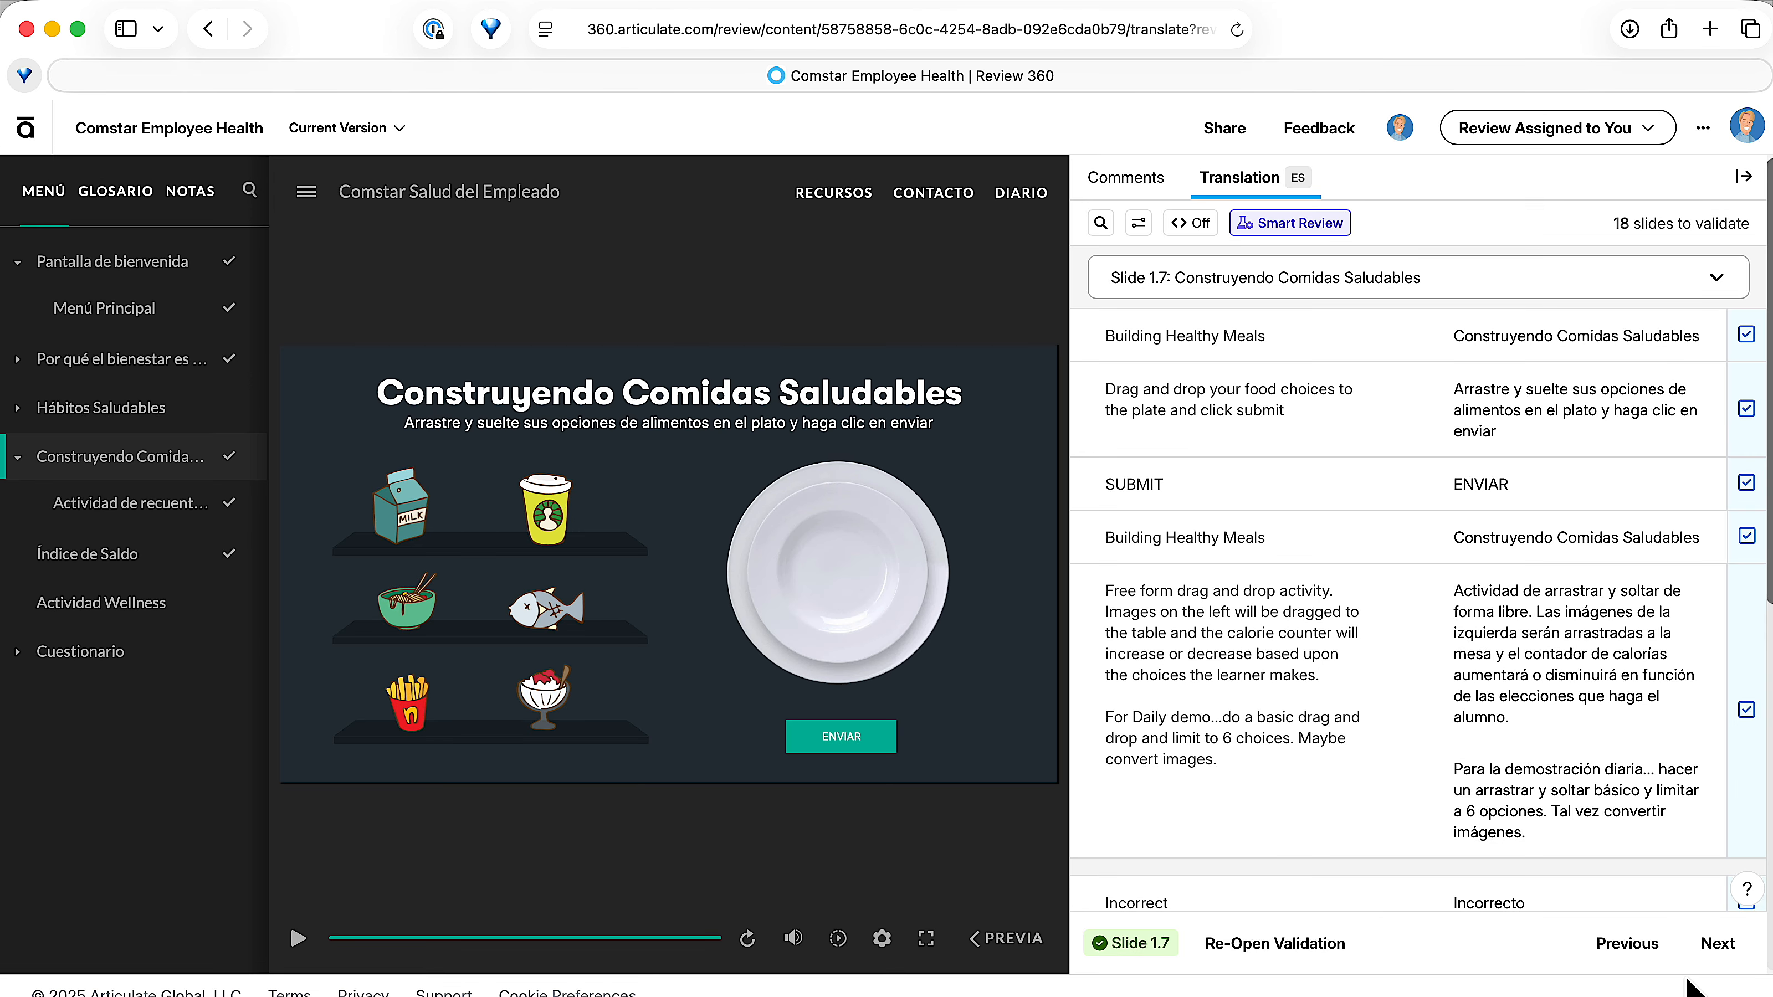
Mark slide 1.8 as validated and continue to slide 1.9.
click(1718, 943)
click(1419, 940)
click(1716, 947)
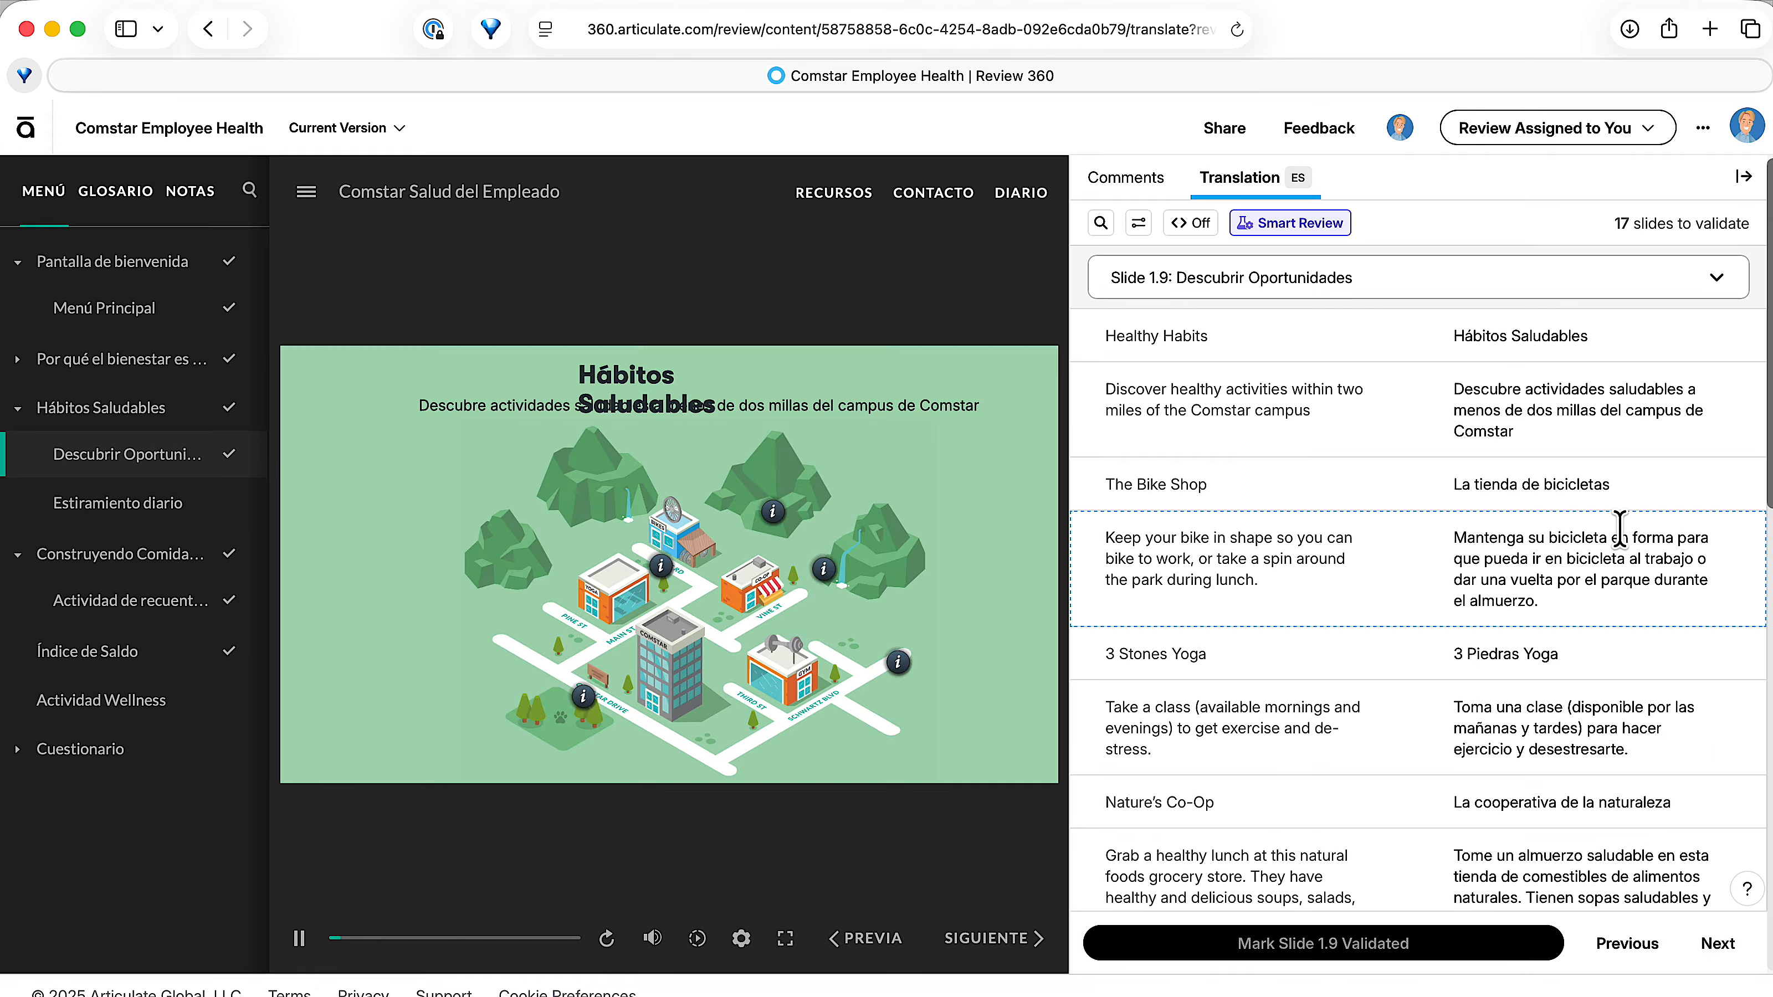
On slide 1.9, change the "The Bike Shop" translation to "La tienda de bicicletas asdfasdfasd" and mark the slide as validated.
click(1641, 483)
text(asdfasdfasd)
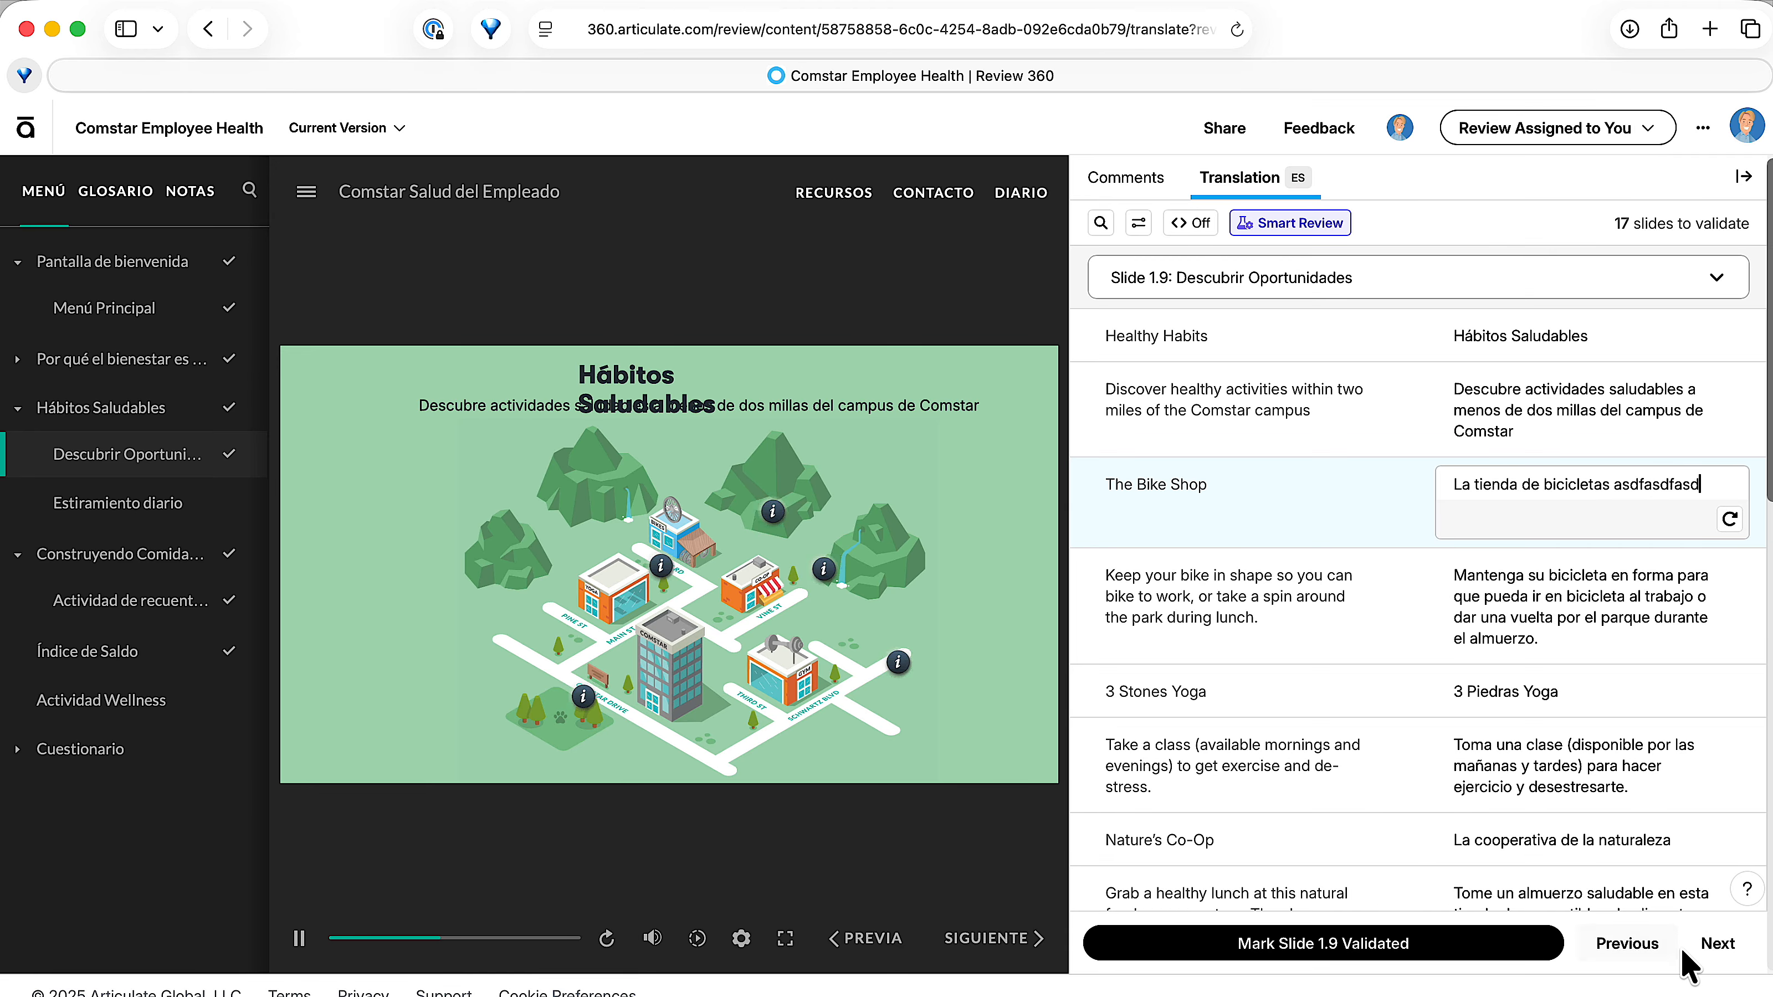
click(1536, 944)
click(1718, 944)
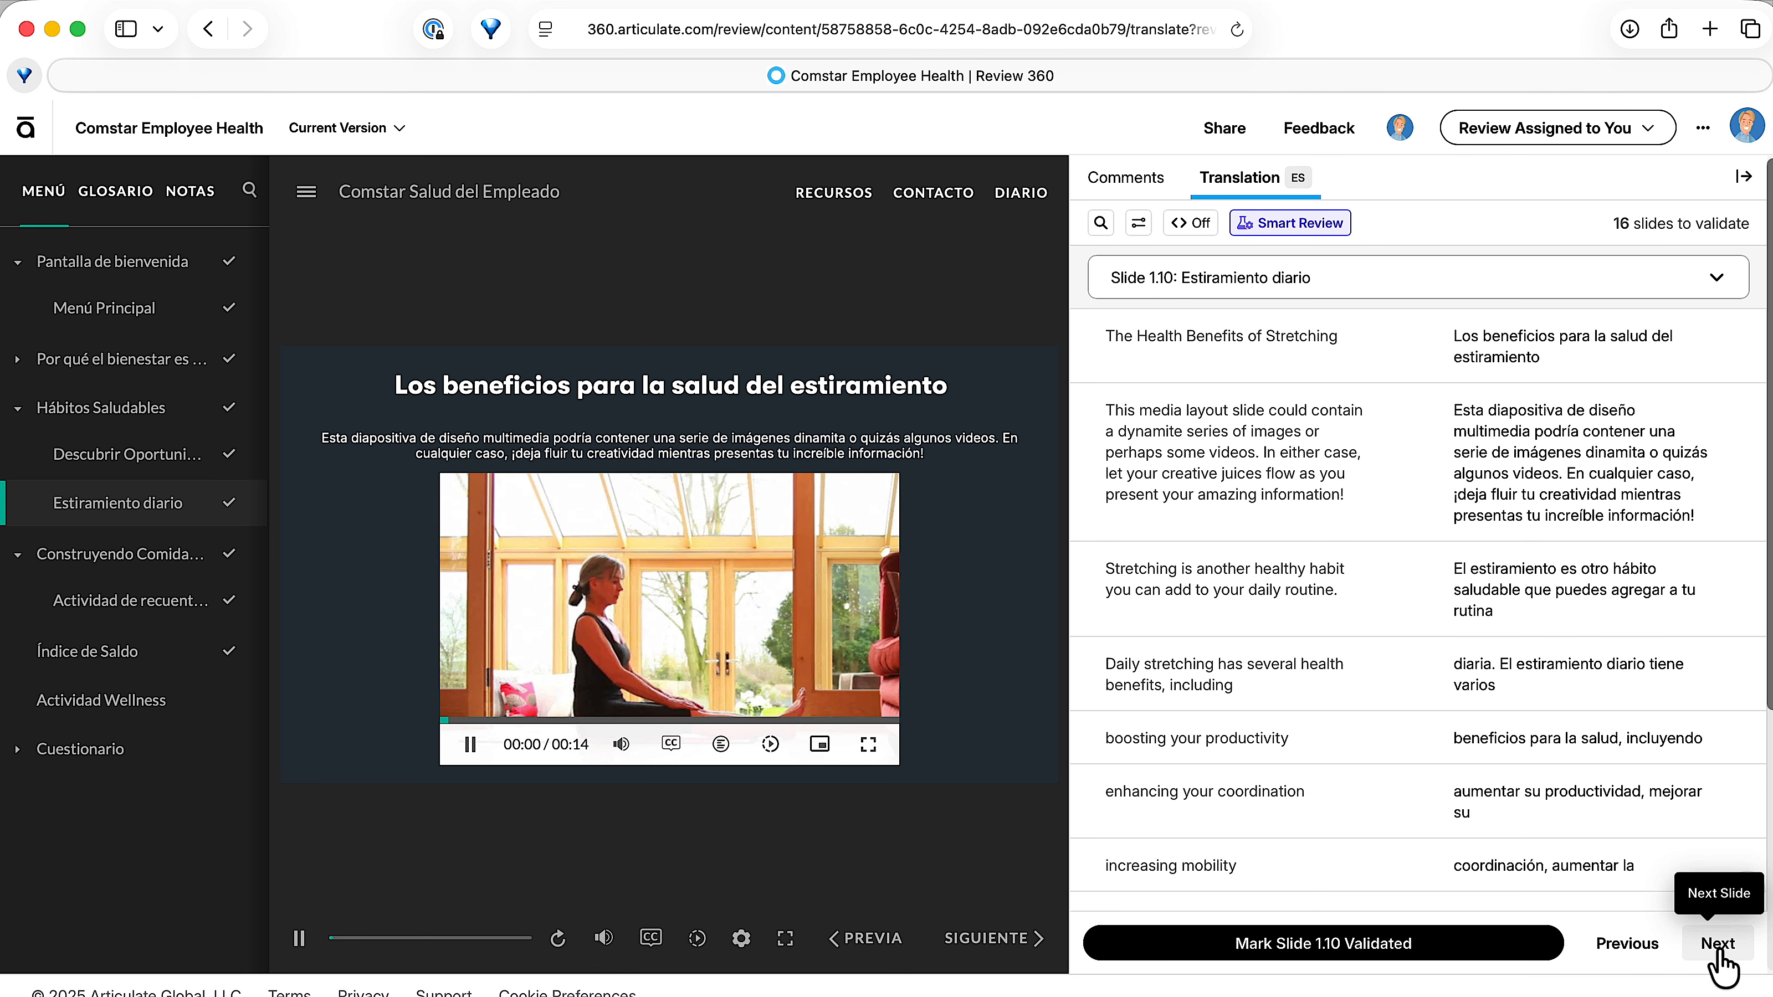
On slide 1.10, change the "Daily stretching" translation to "diaria. El estiramie así sdfnto diario tiene varios" and mark the slide as validated.
click(1583, 676)
text(así )
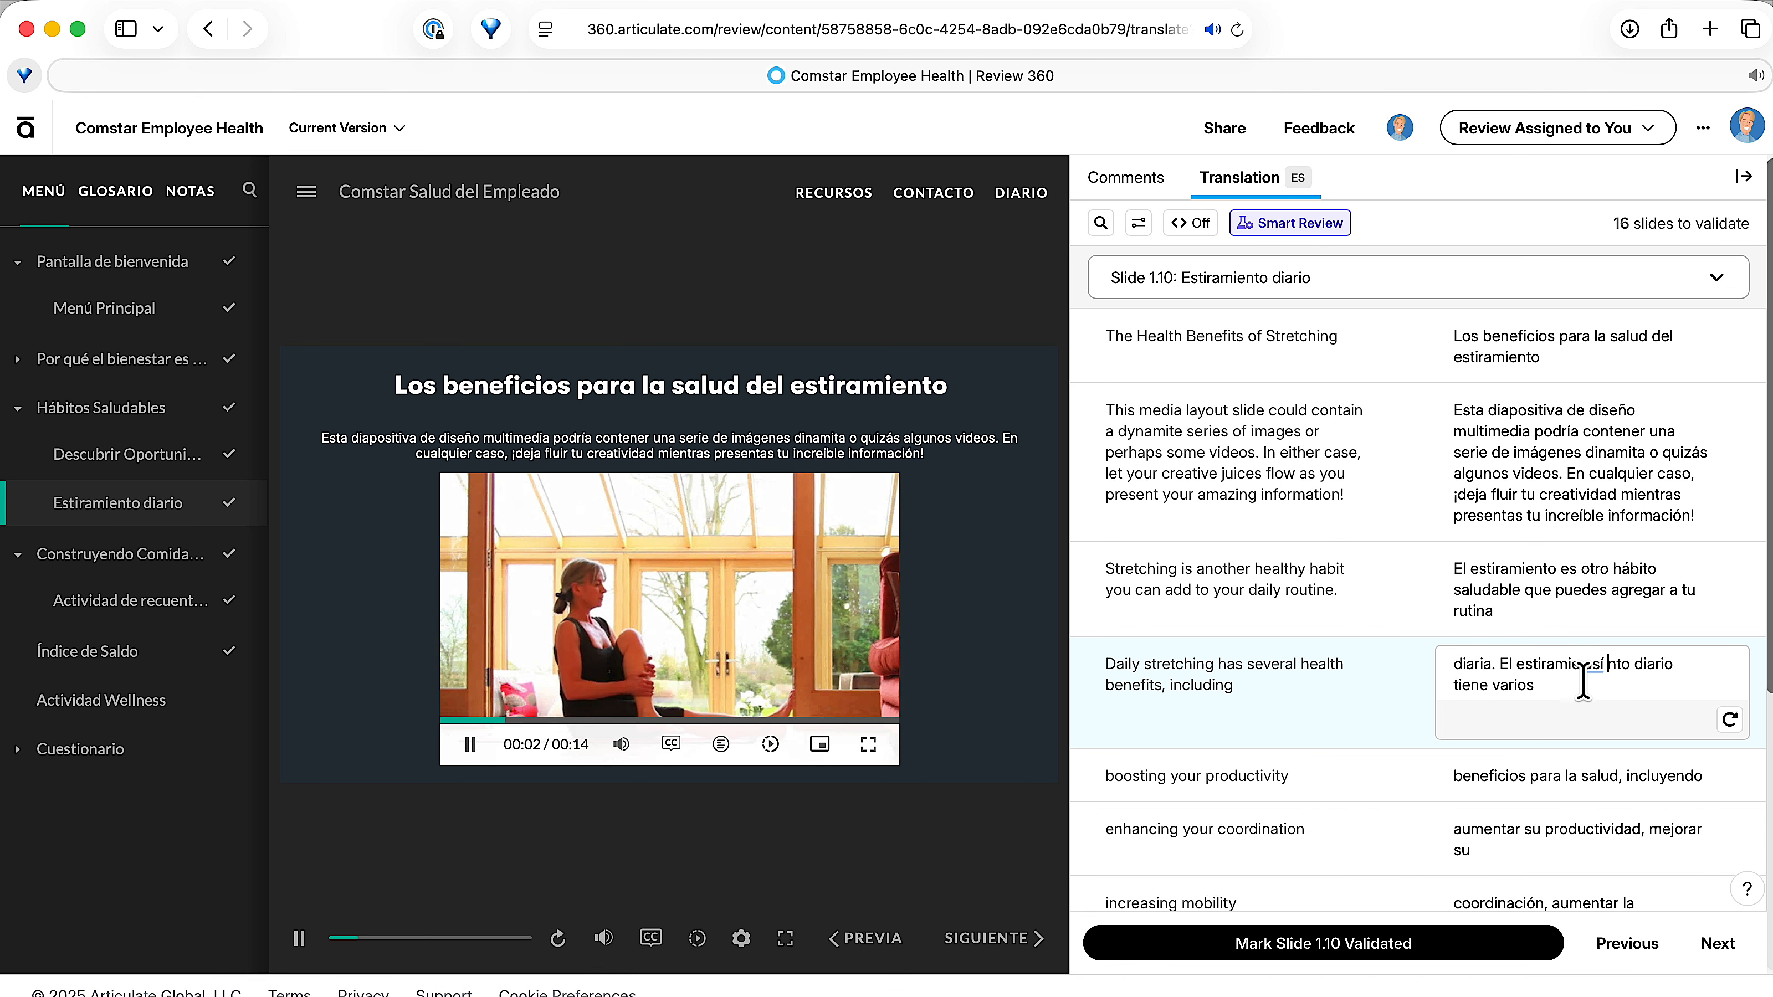
text(sdf)
click(1460, 952)
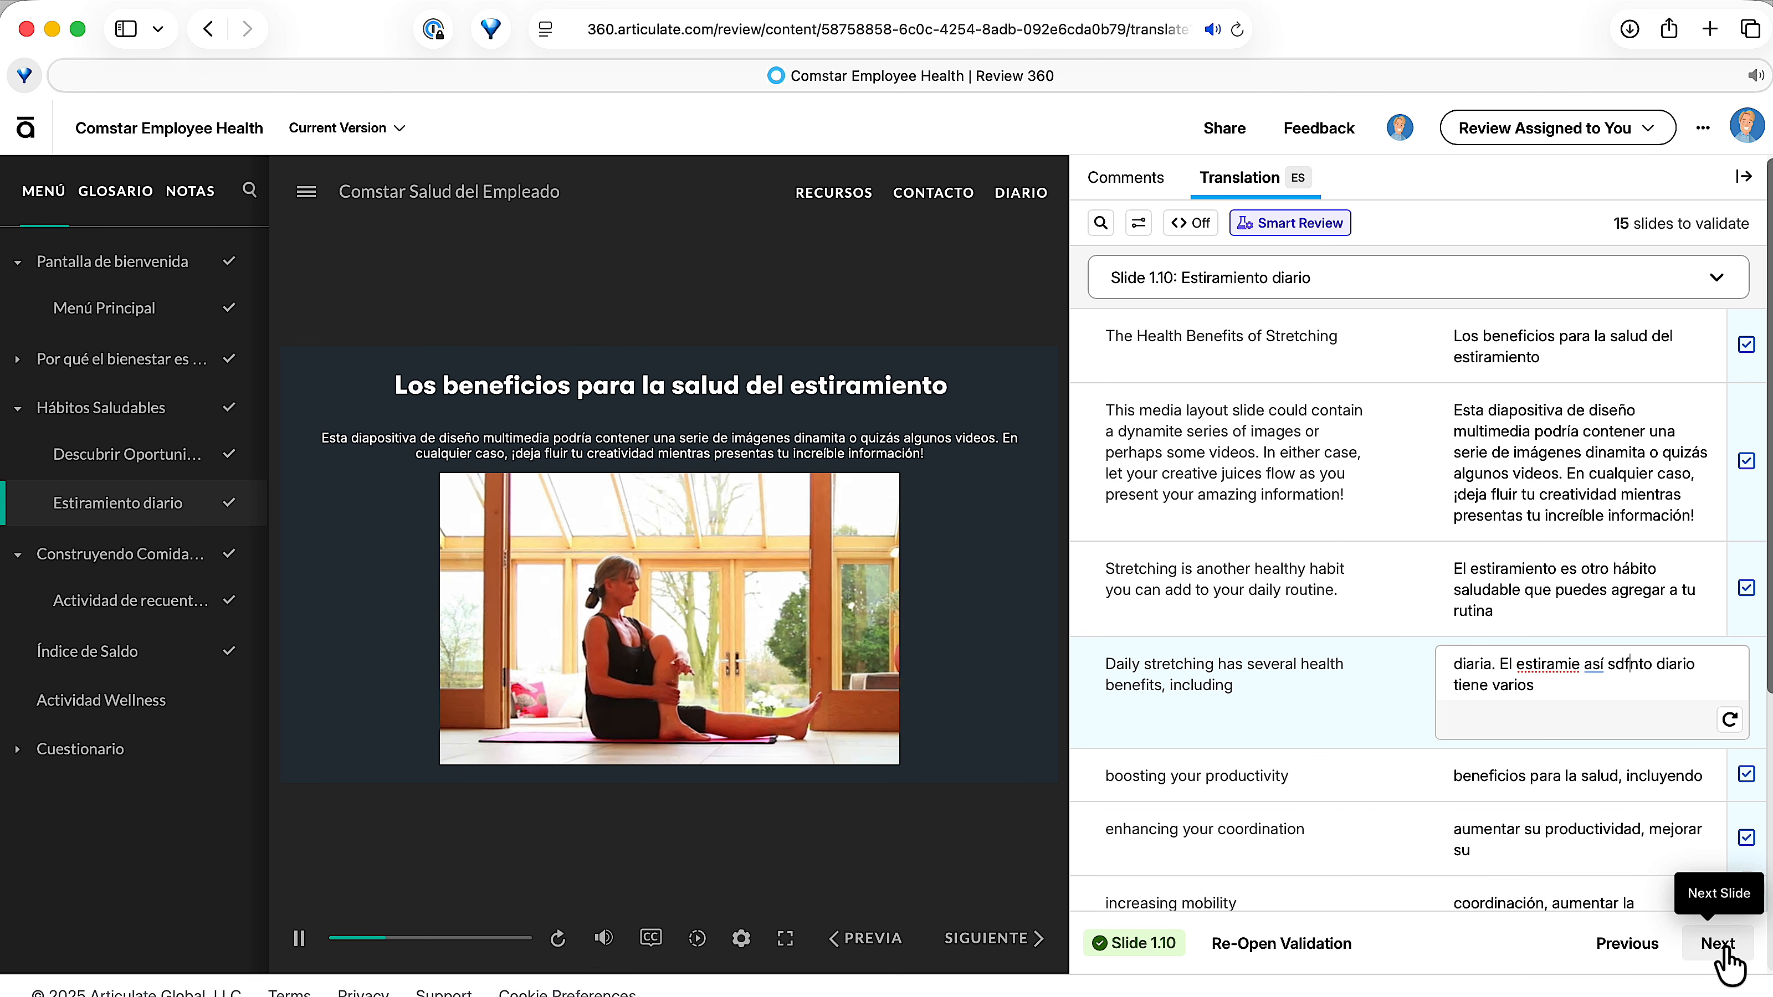
click(1719, 944)
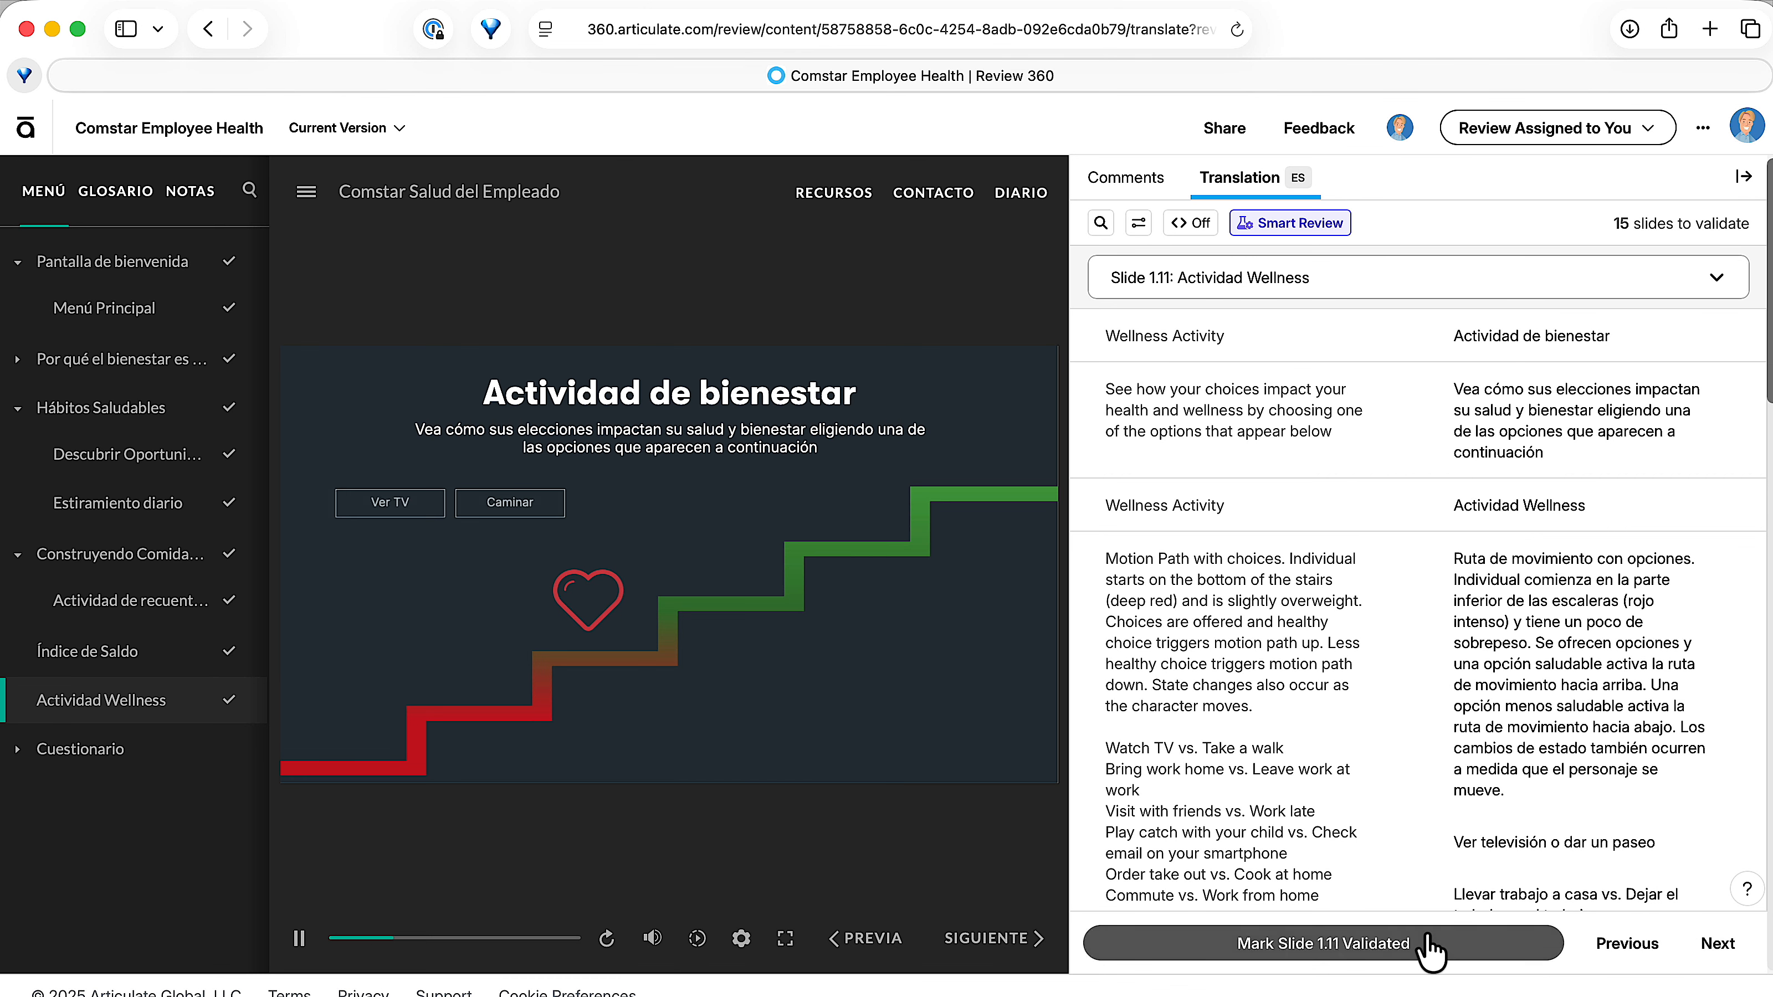
Mark slides 1.11, 1.12 and 1.13 as validated.
click(1501, 943)
click(1712, 950)
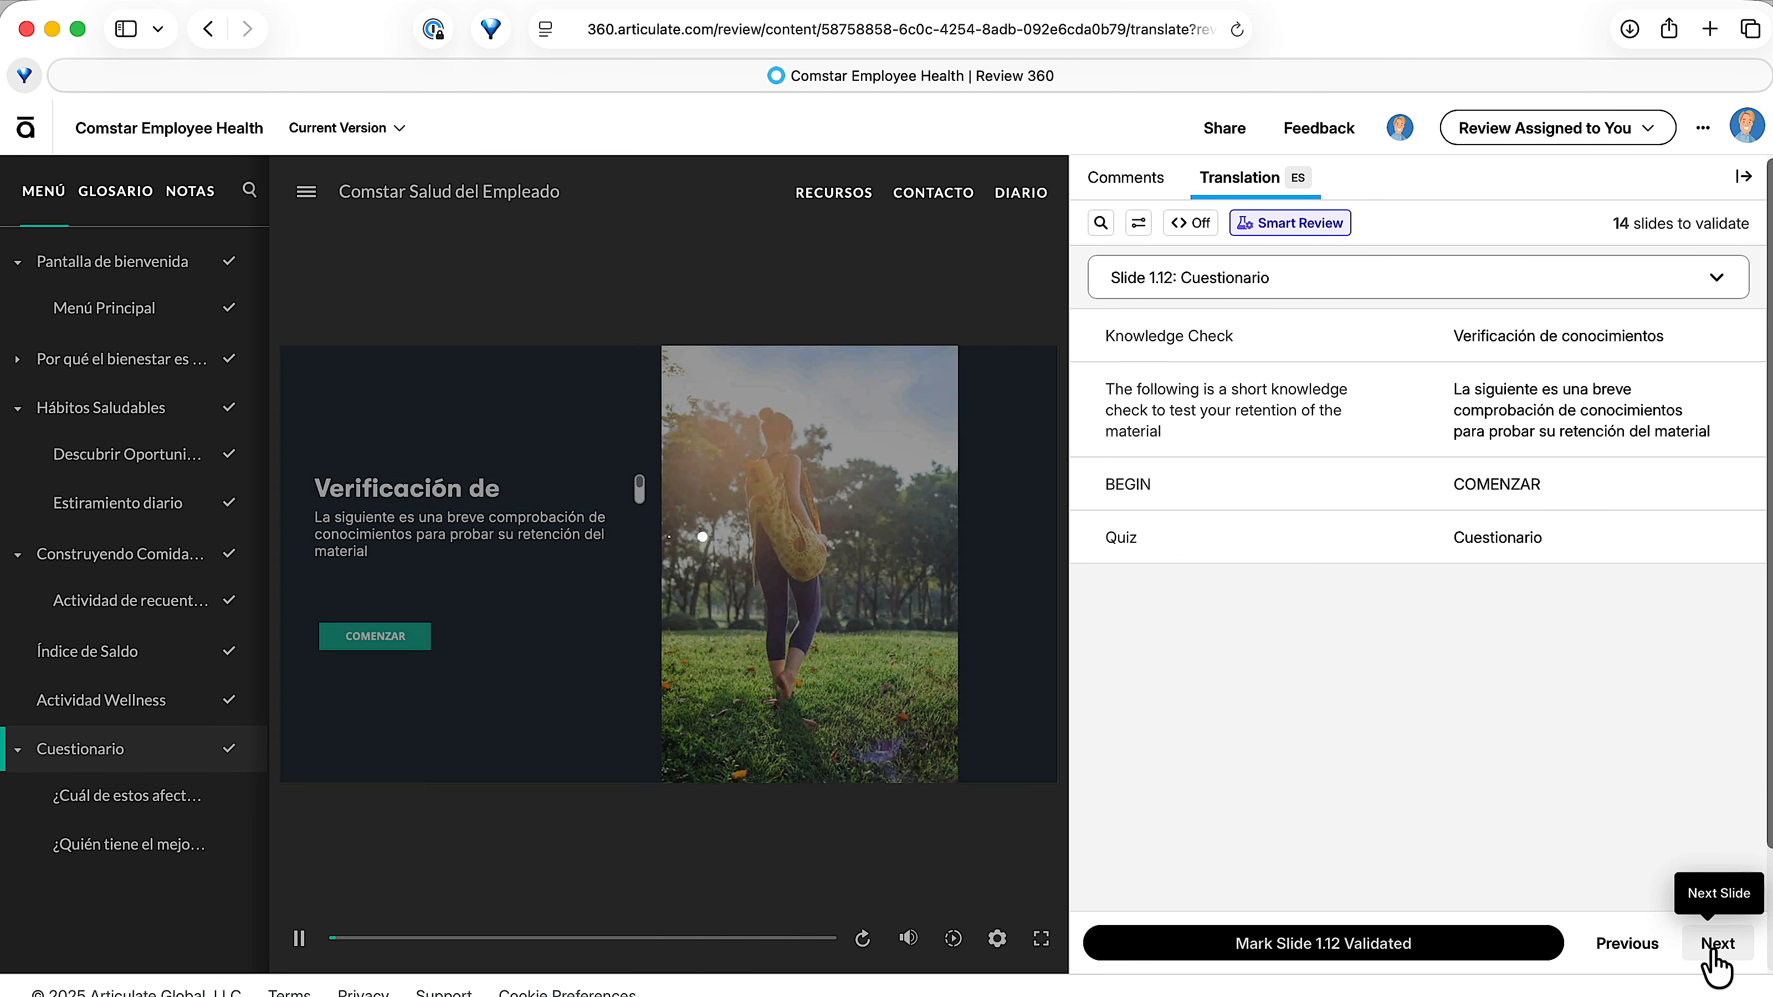
click(1347, 955)
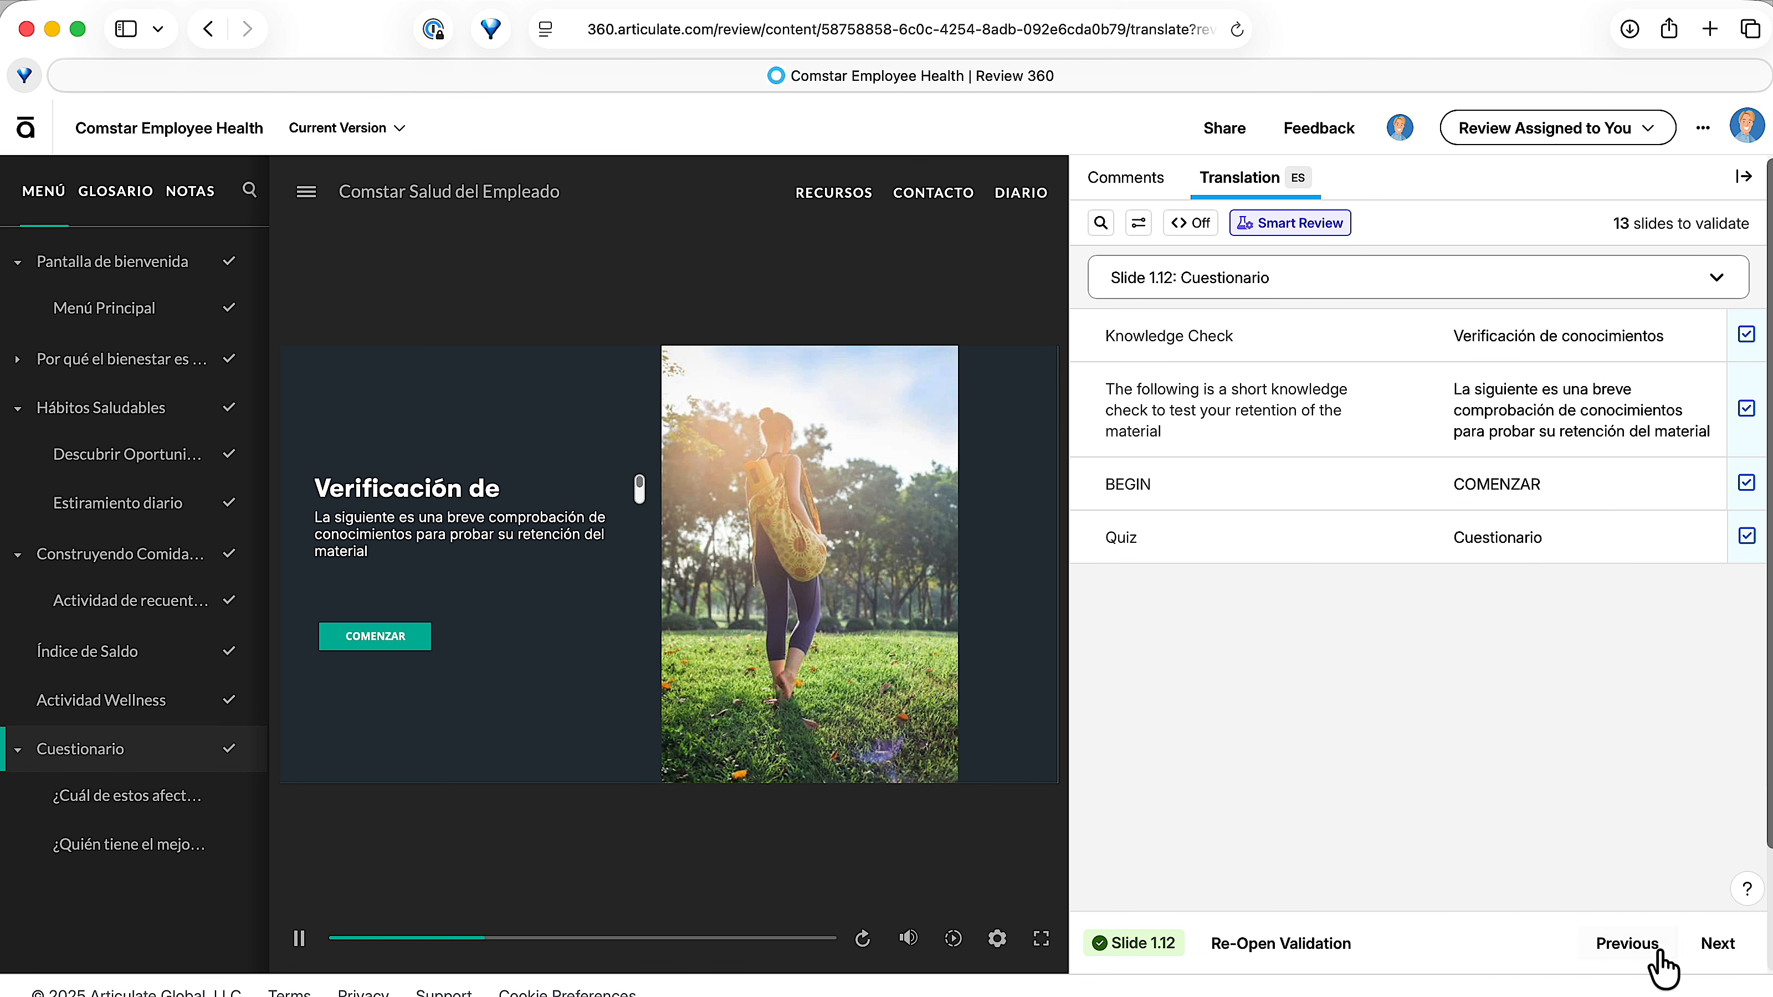
click(1718, 944)
click(1551, 967)
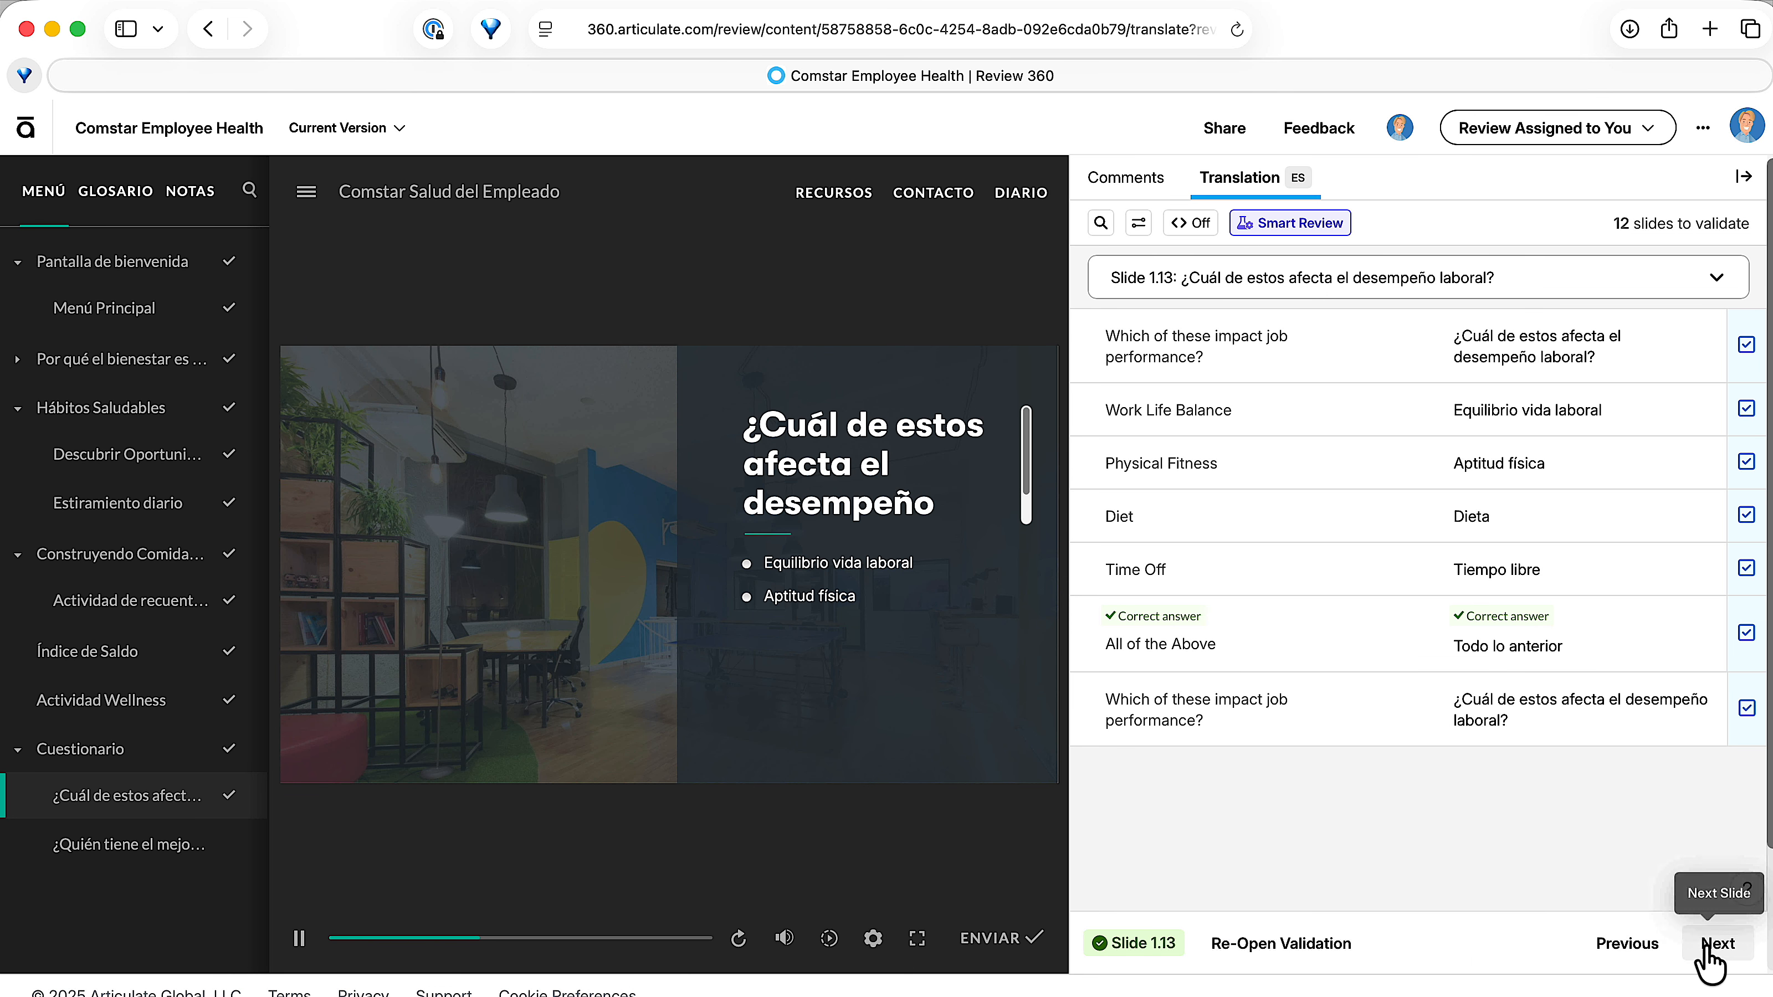
Mark slides 1.14 and 1.15 as validated and continue to Question 1.1 in the question bank.
click(1711, 949)
click(1413, 946)
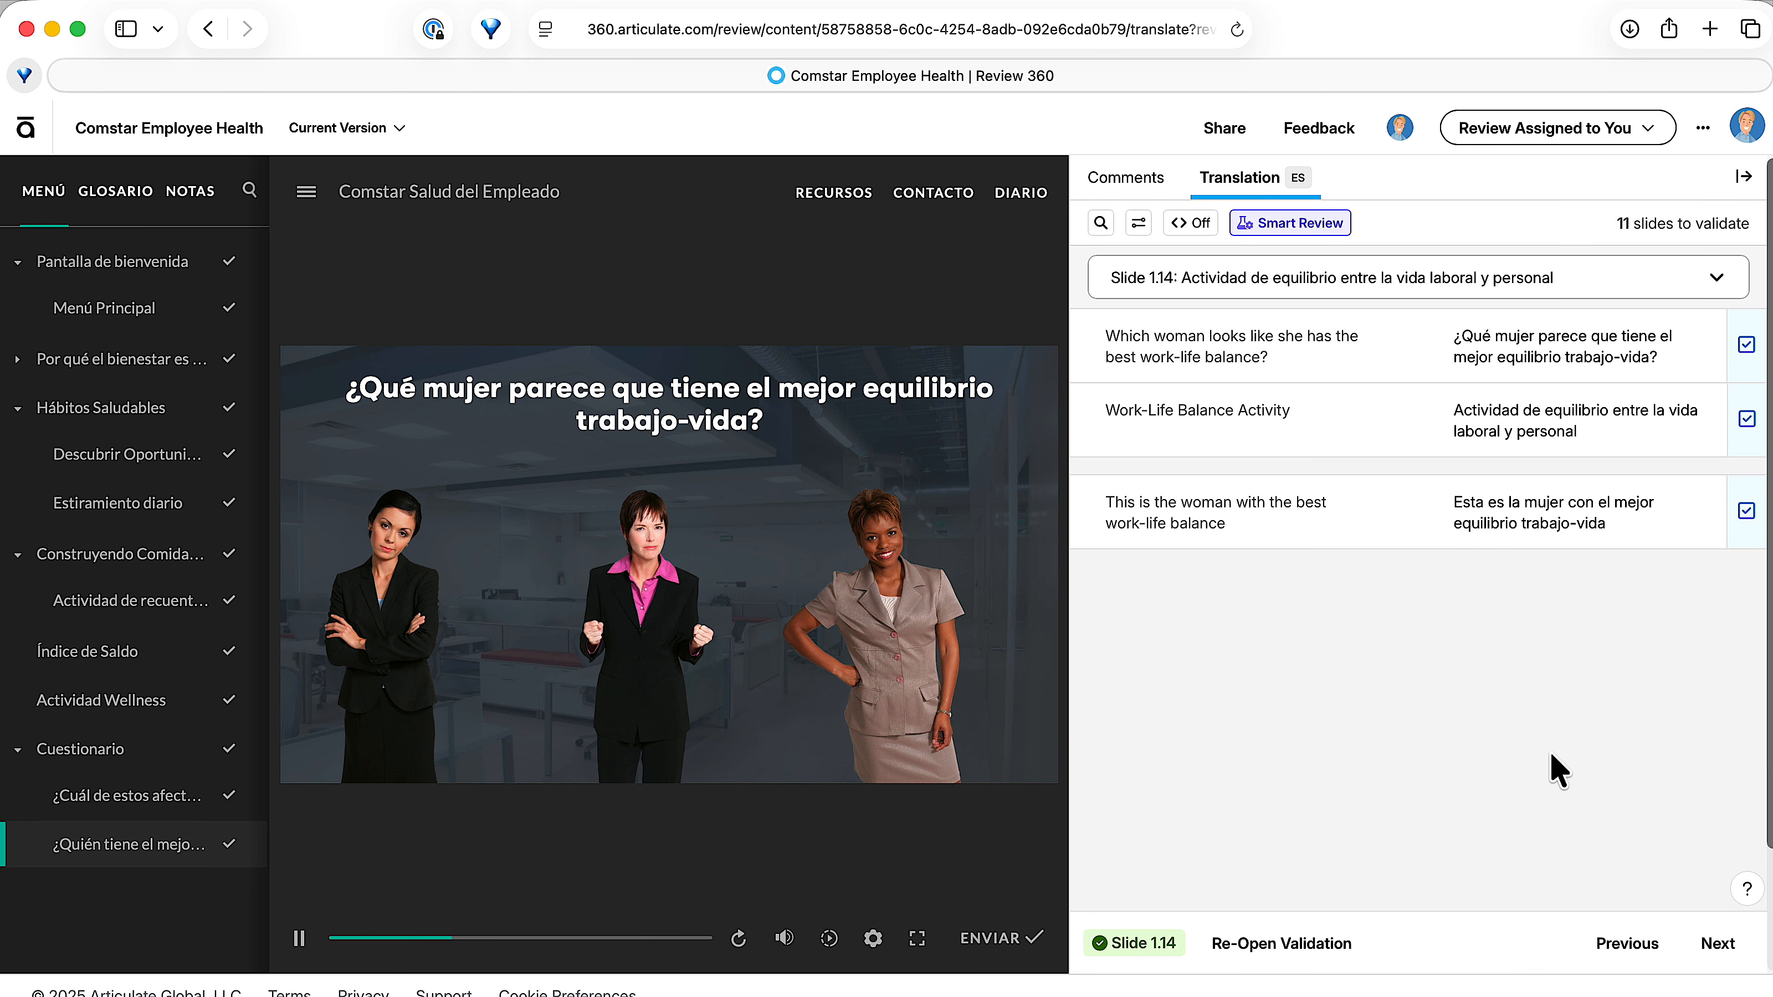
click(1716, 944)
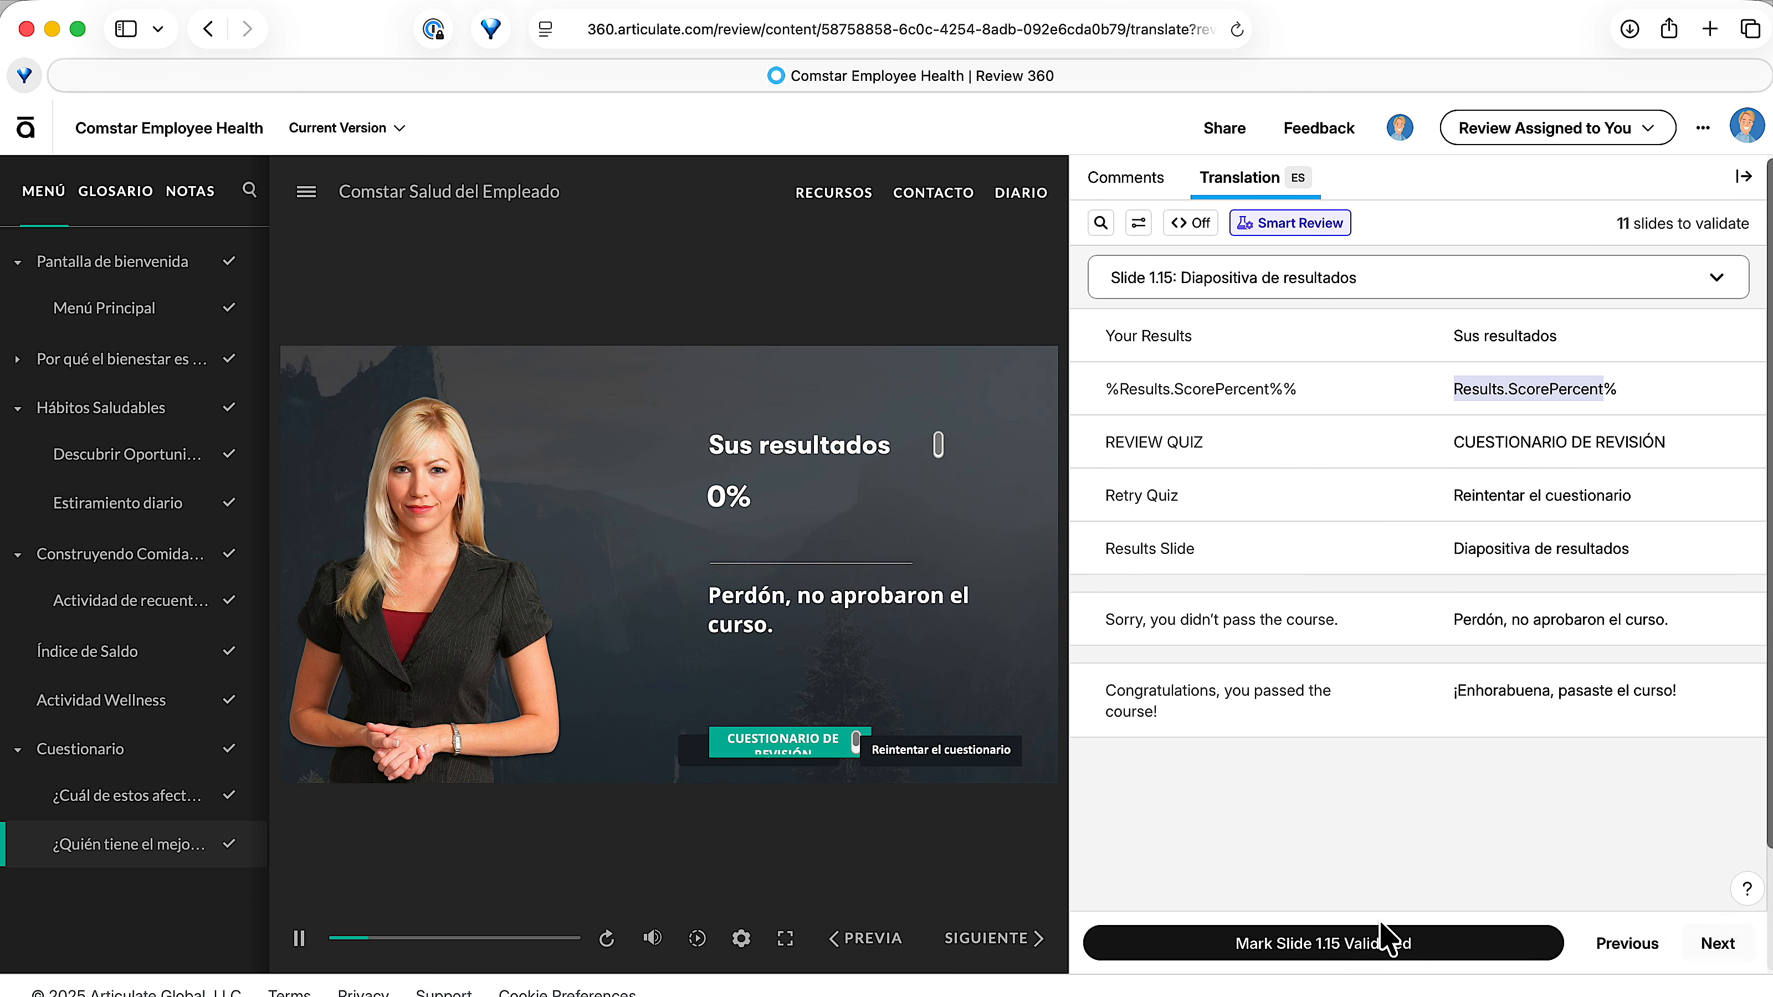
click(1376, 939)
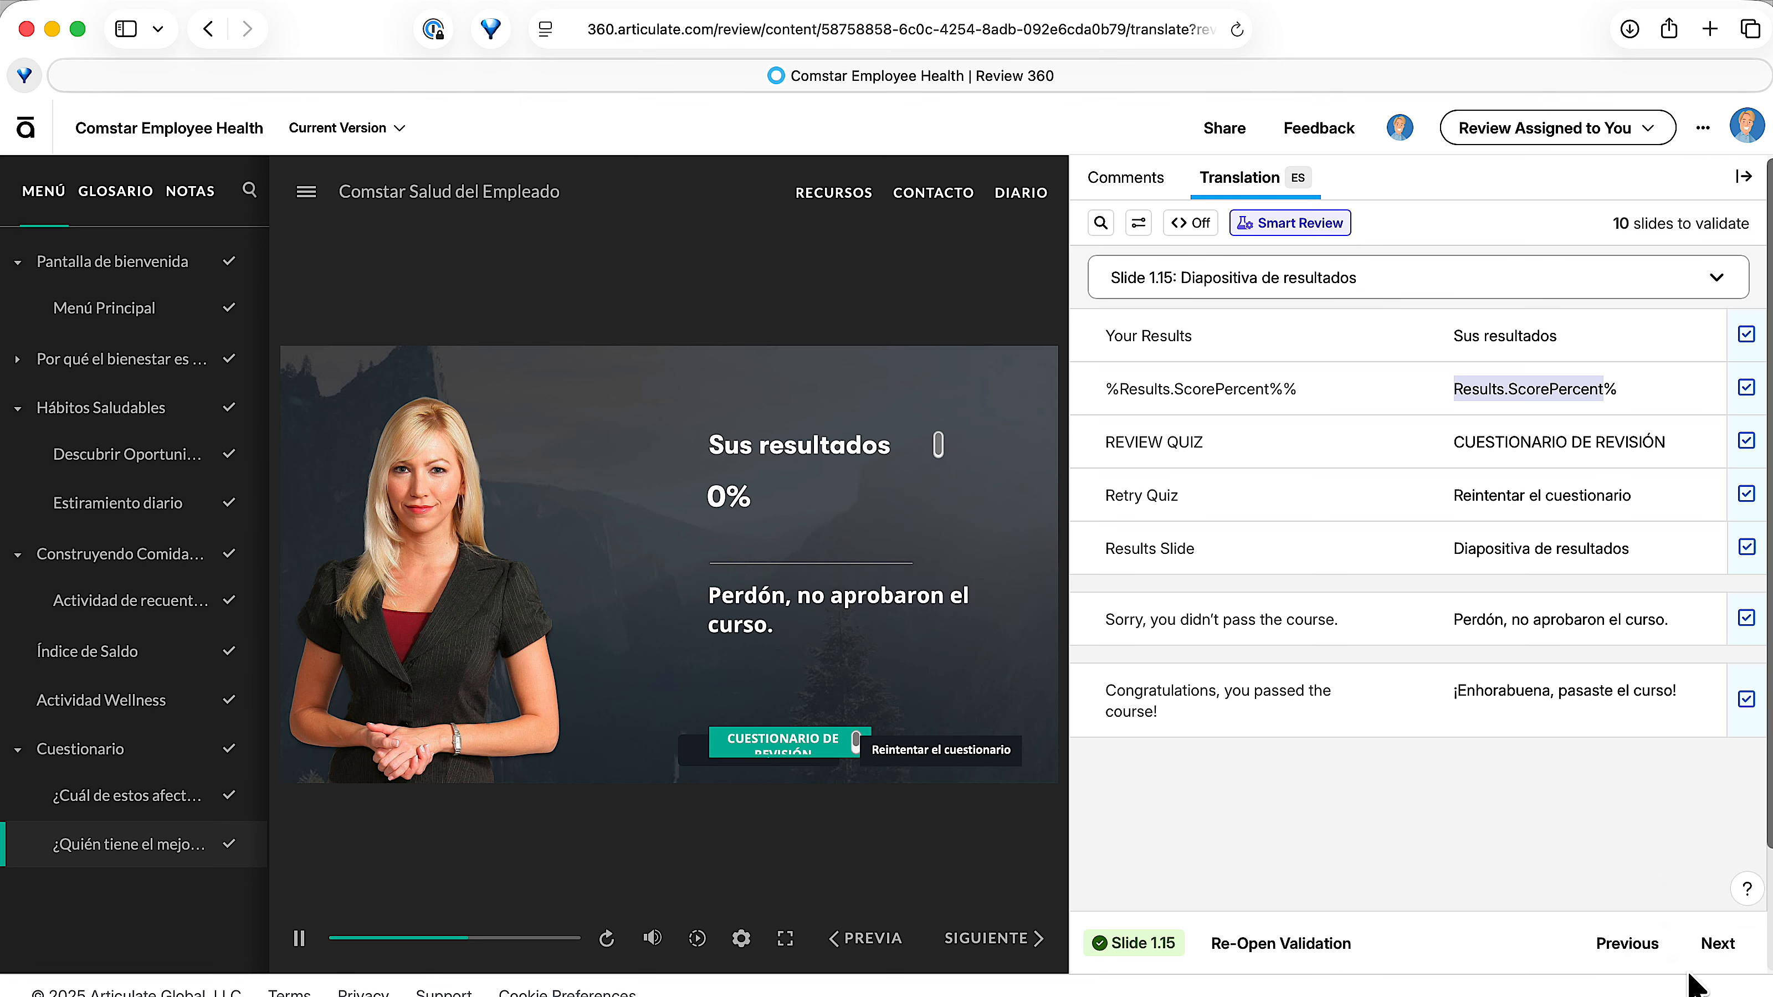
click(1716, 944)
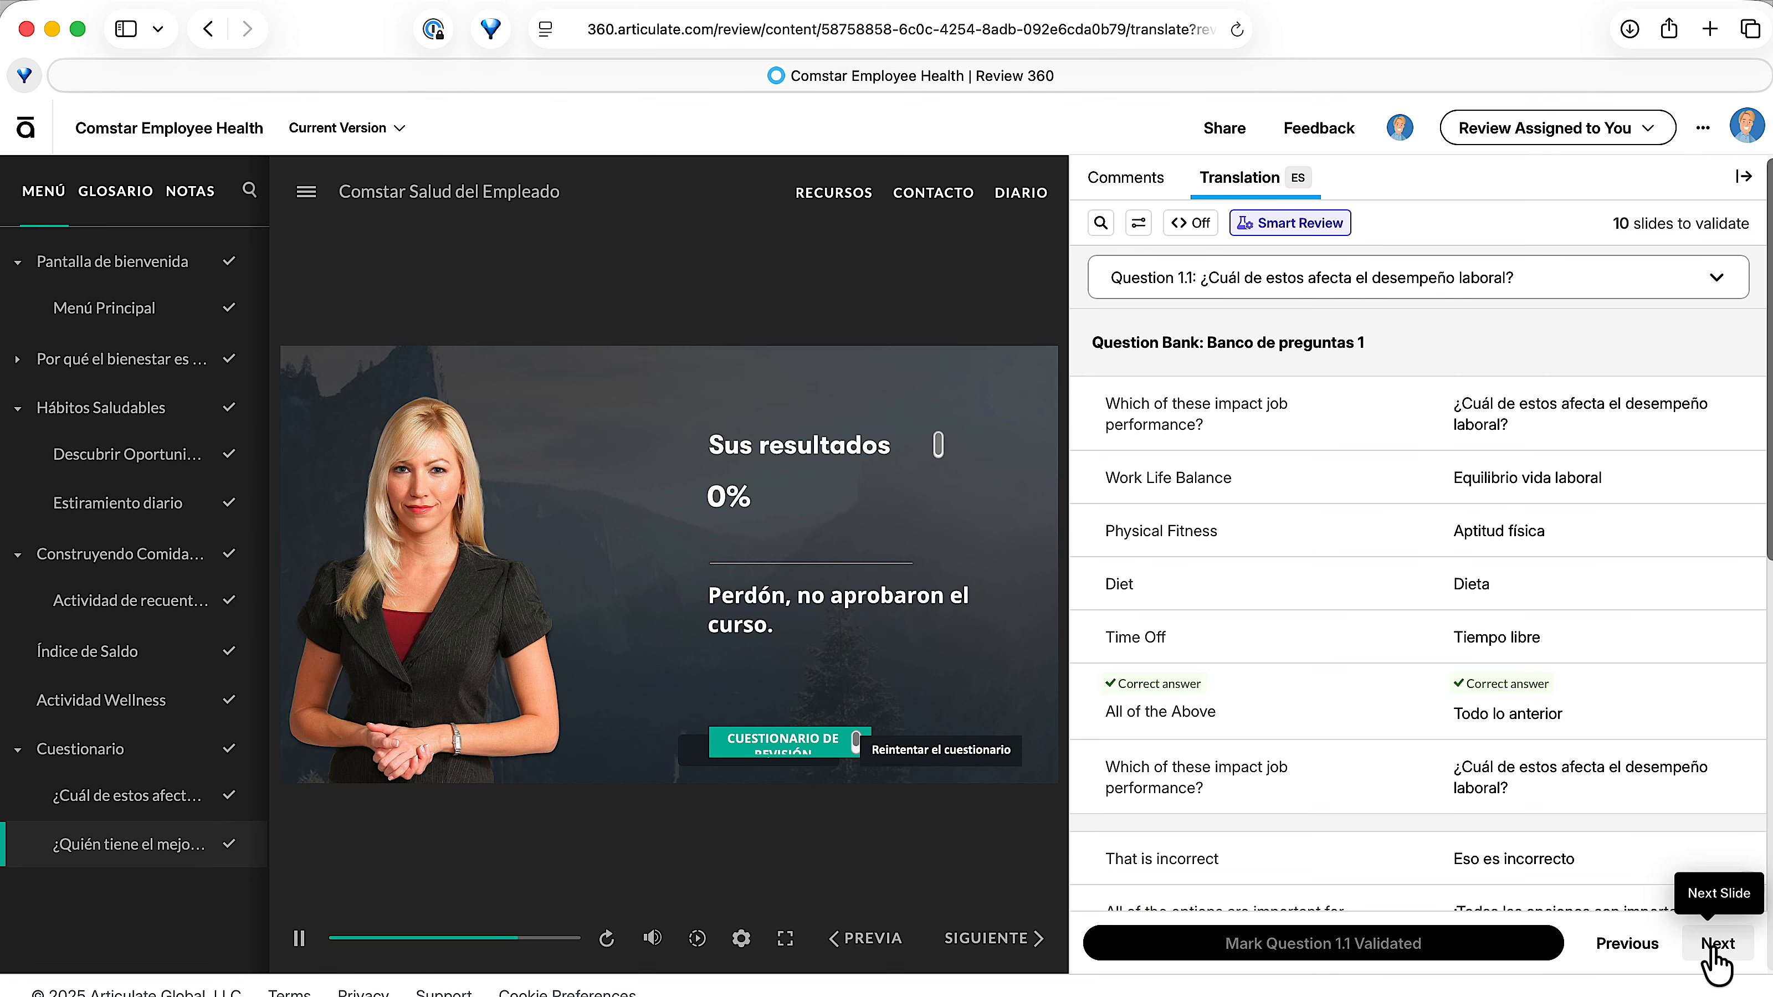
Mark Questions 1.1, 1.2 and 1.3 of the question bank as validated.
click(1480, 947)
click(1716, 944)
click(1424, 946)
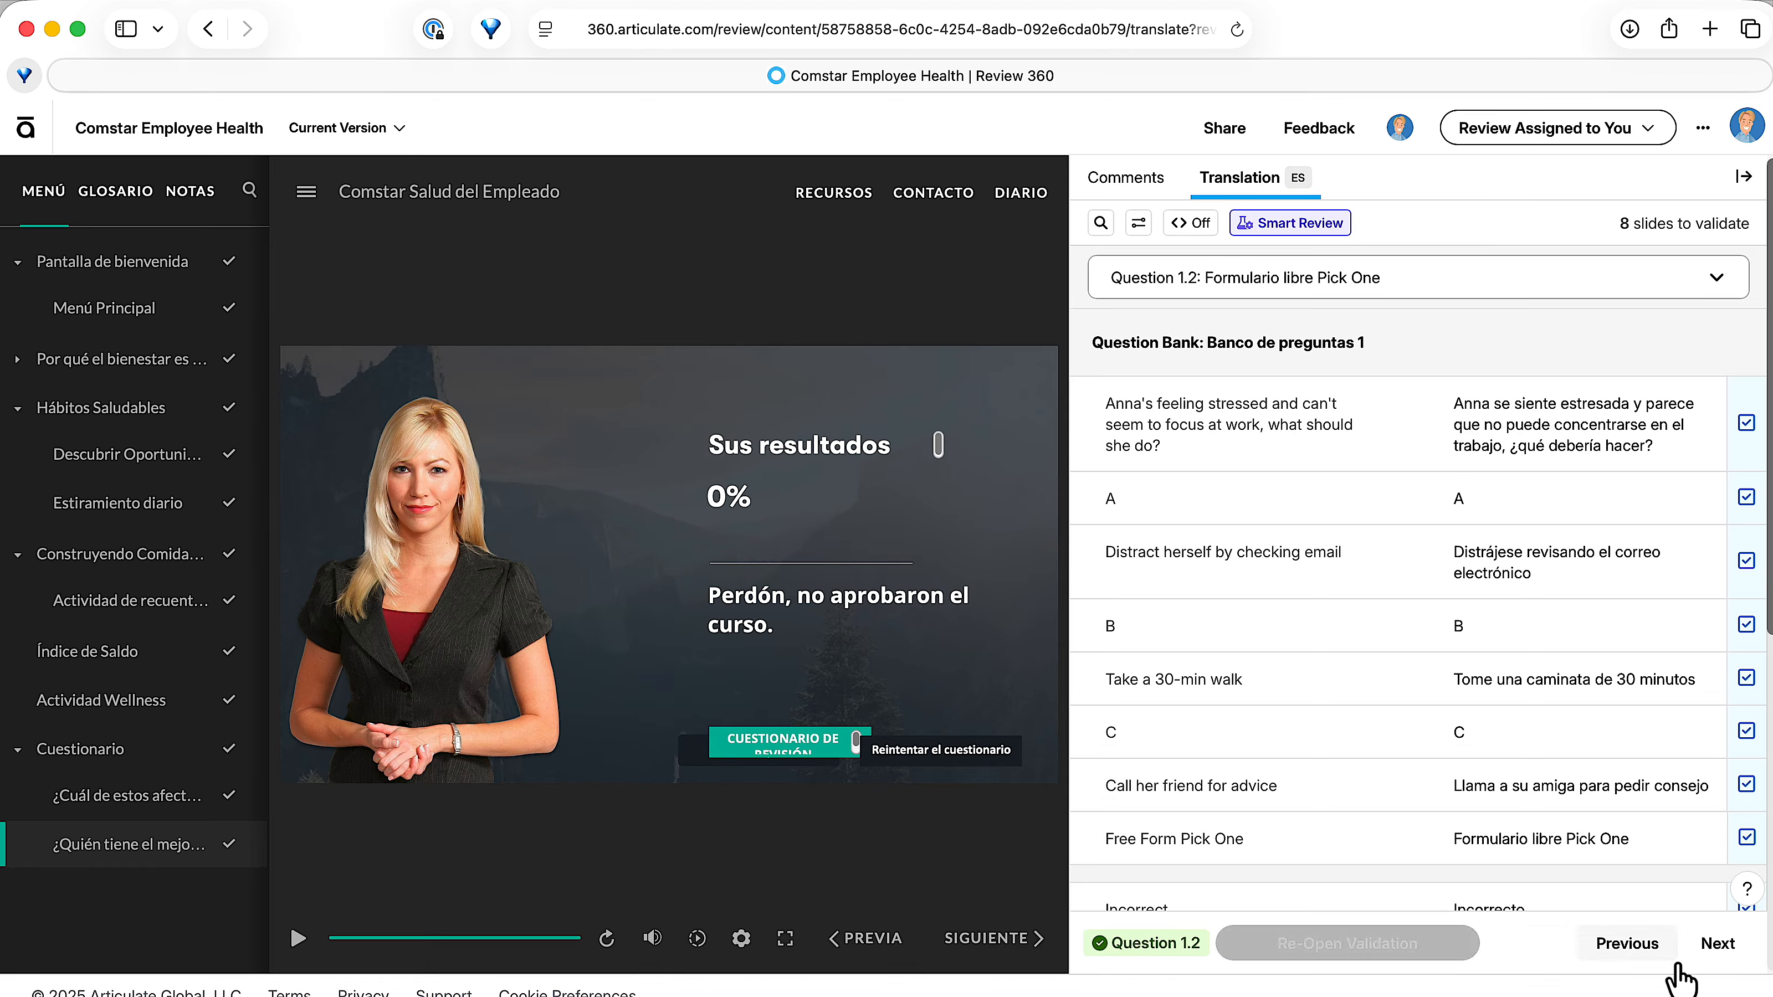
click(1718, 945)
click(1487, 949)
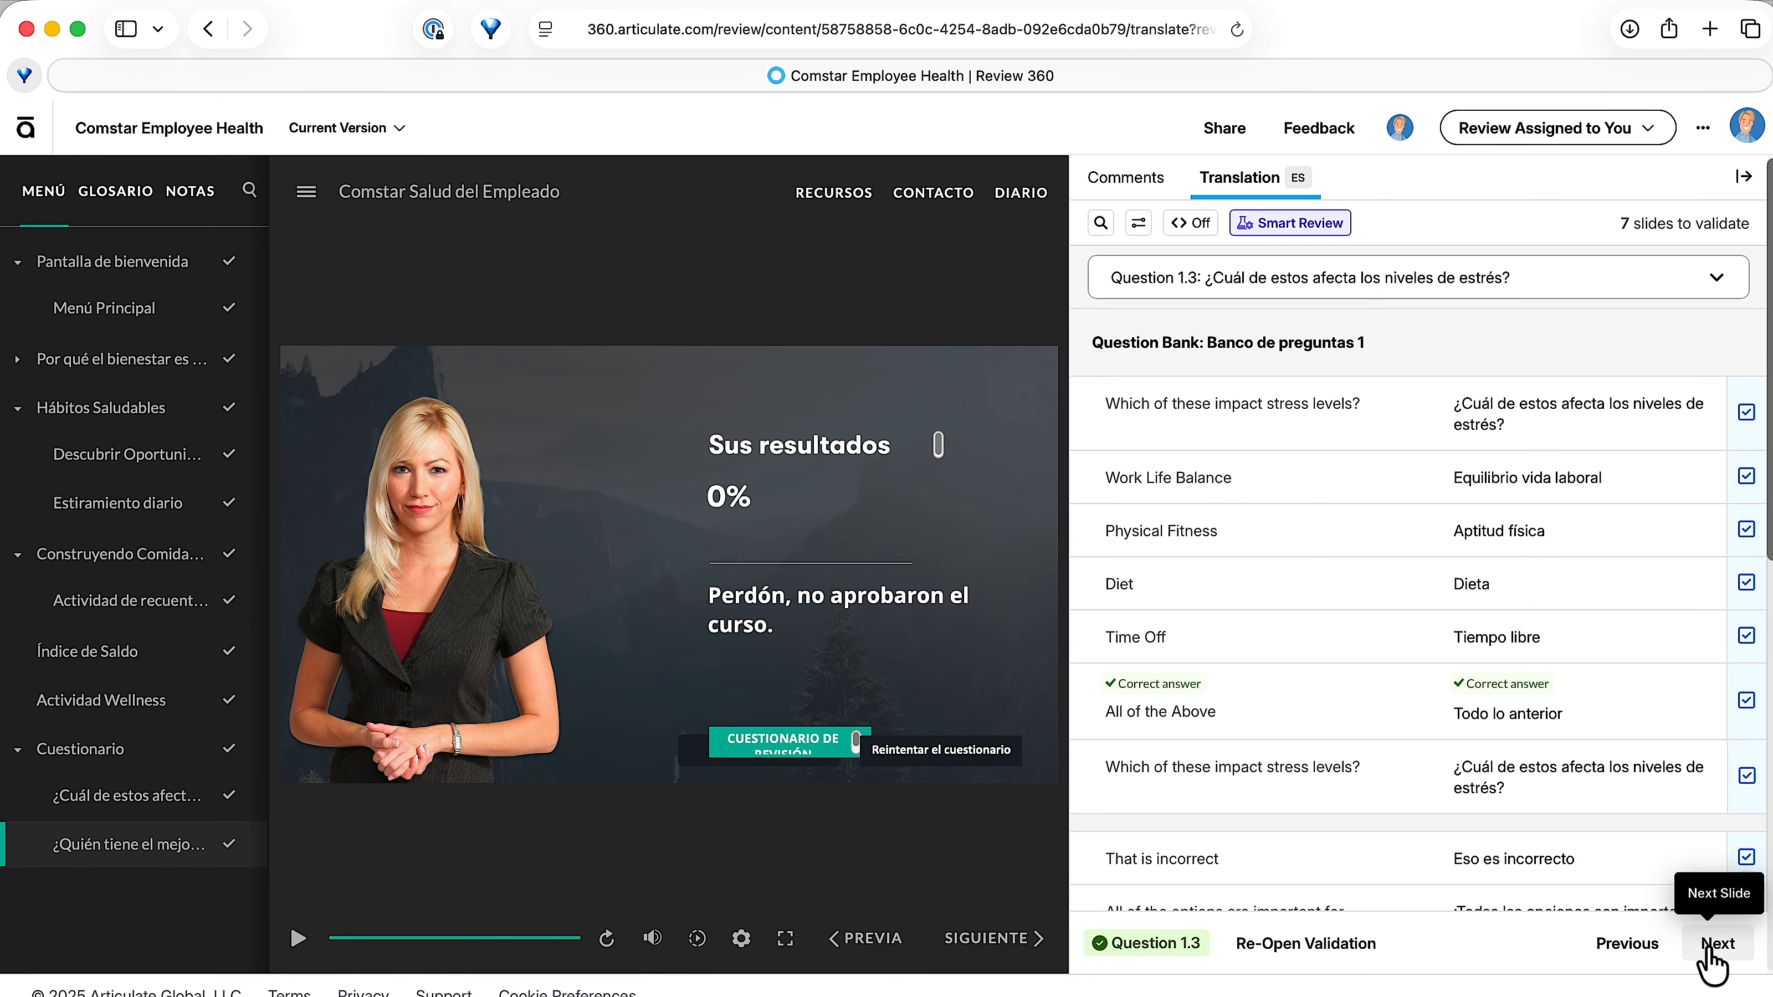
Mark Questions 1.4, 1.5 and 1.6 of the question bank as validated.
click(1716, 944)
click(1348, 946)
click(1716, 944)
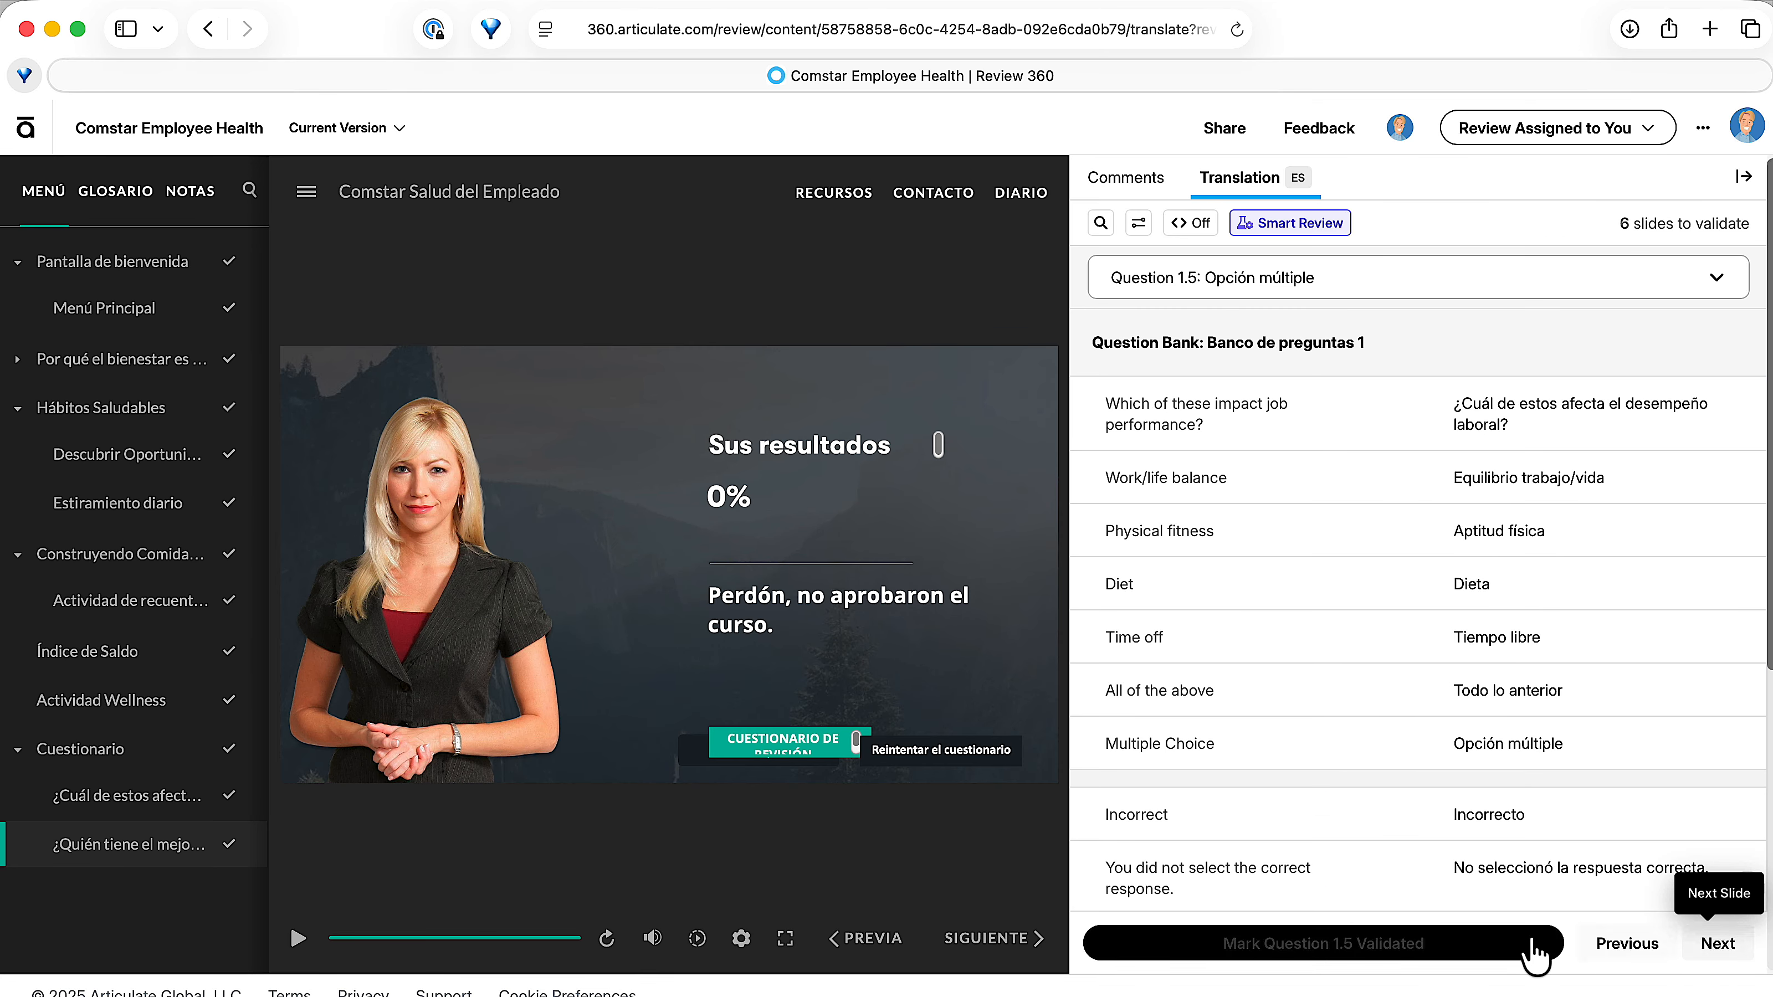
click(1465, 952)
scroll(1423, 764, down, 3)
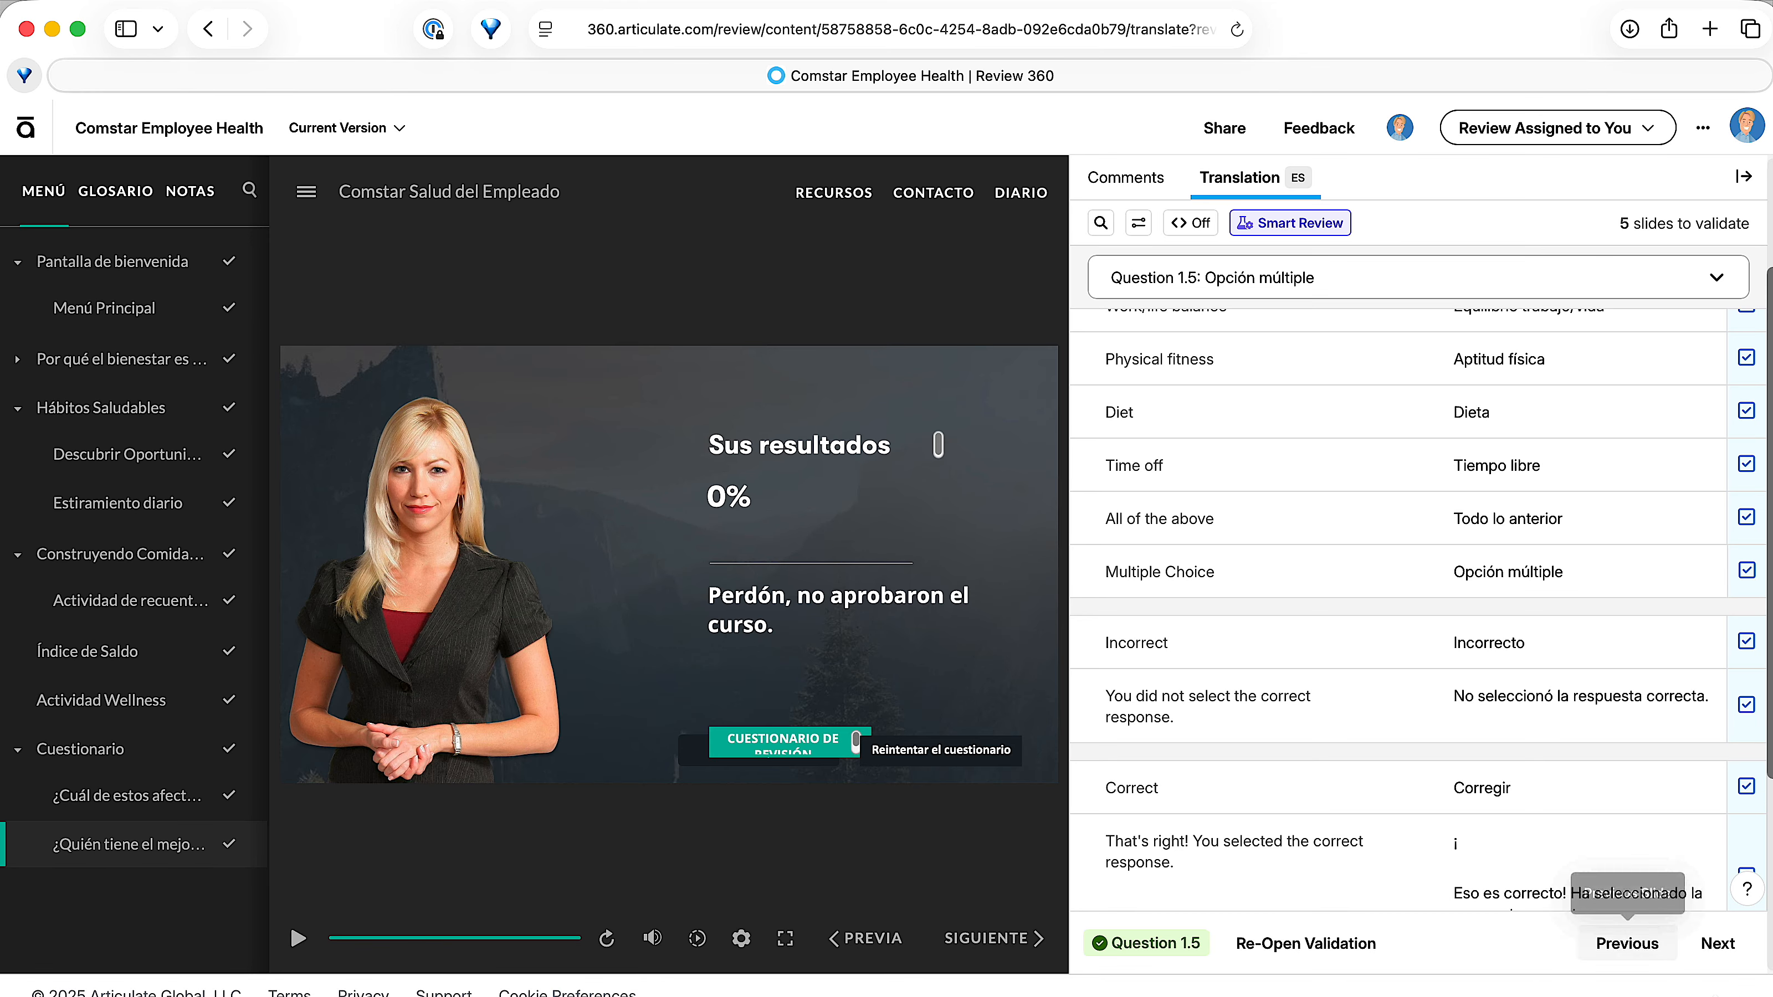
click(1717, 944)
click(1417, 949)
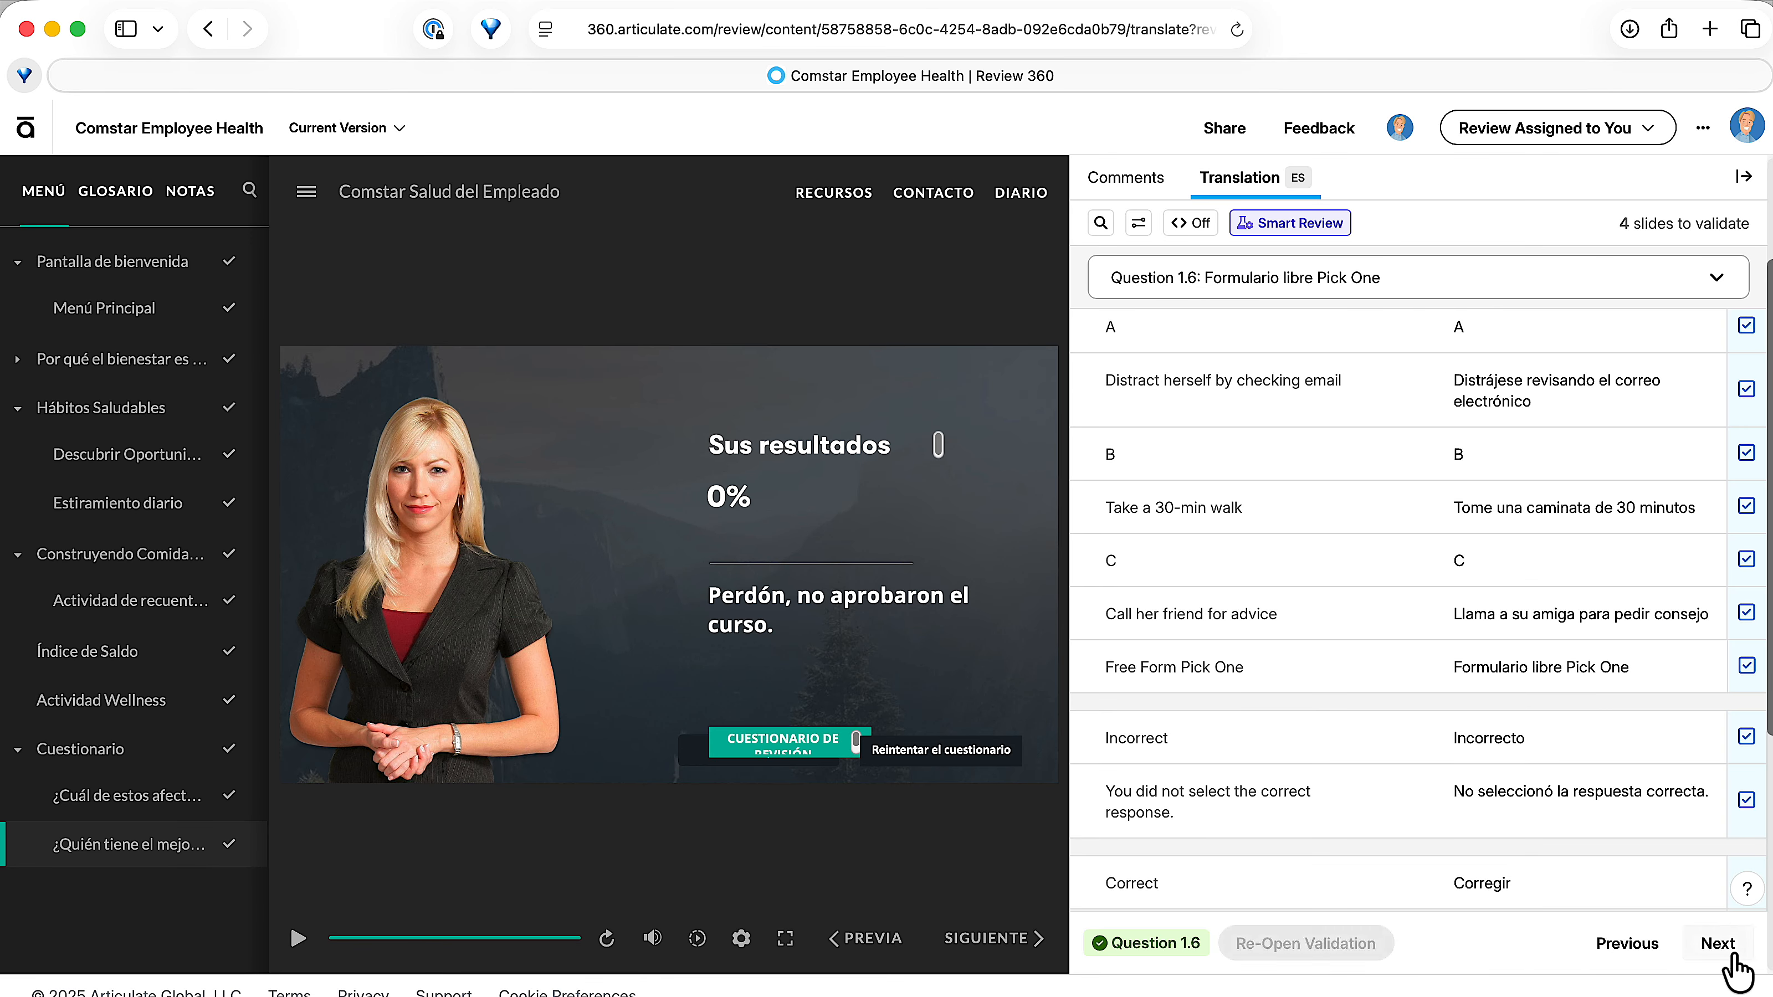
Mark the Course and Menu sections of the Spanish translation as validated.
click(1723, 947)
click(1421, 951)
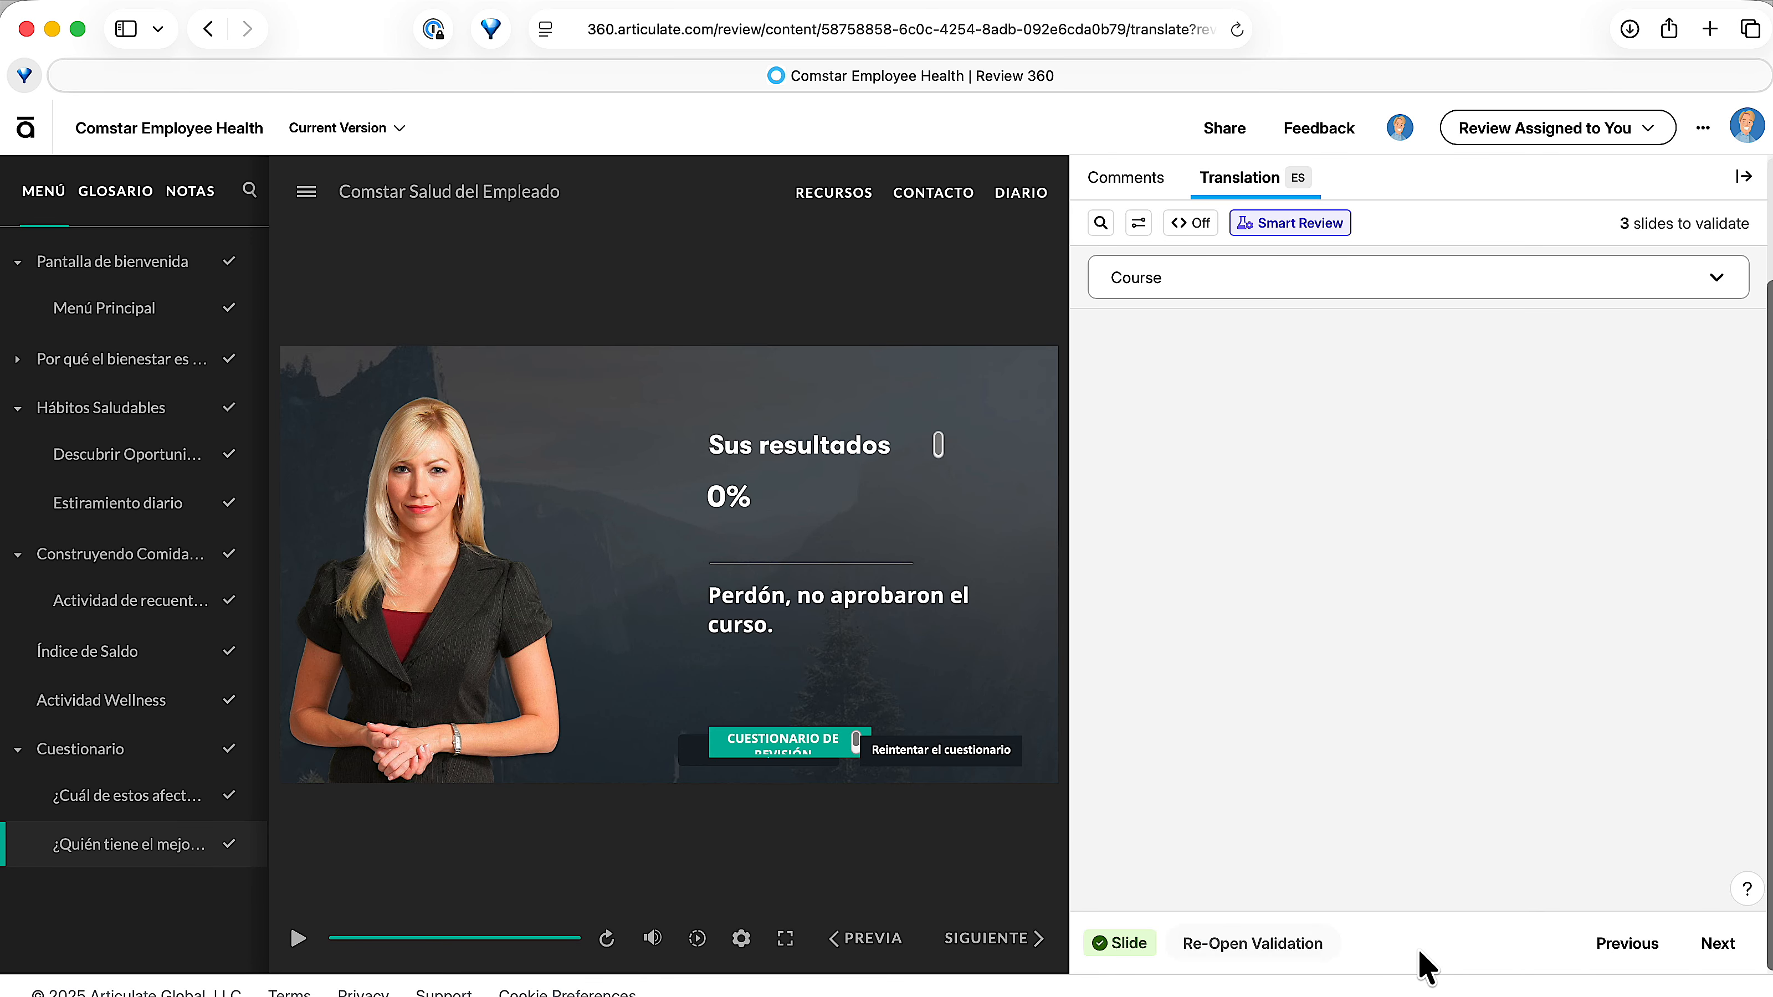
click(1717, 948)
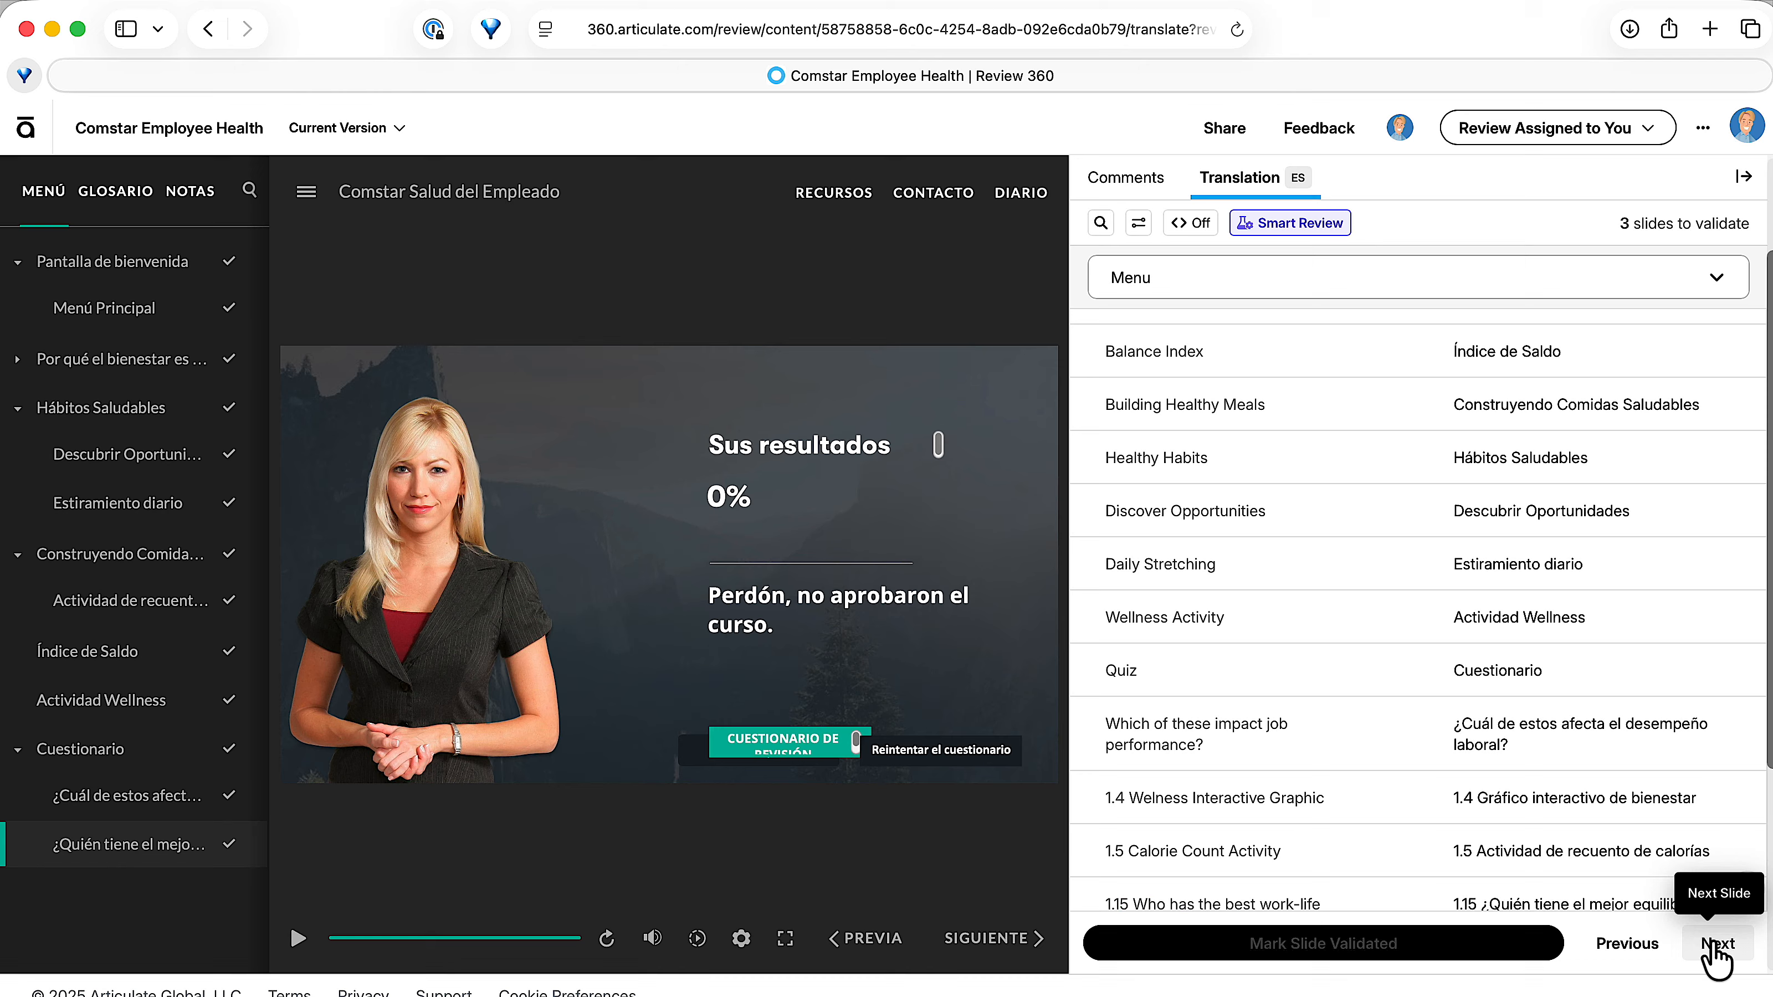
click(1414, 951)
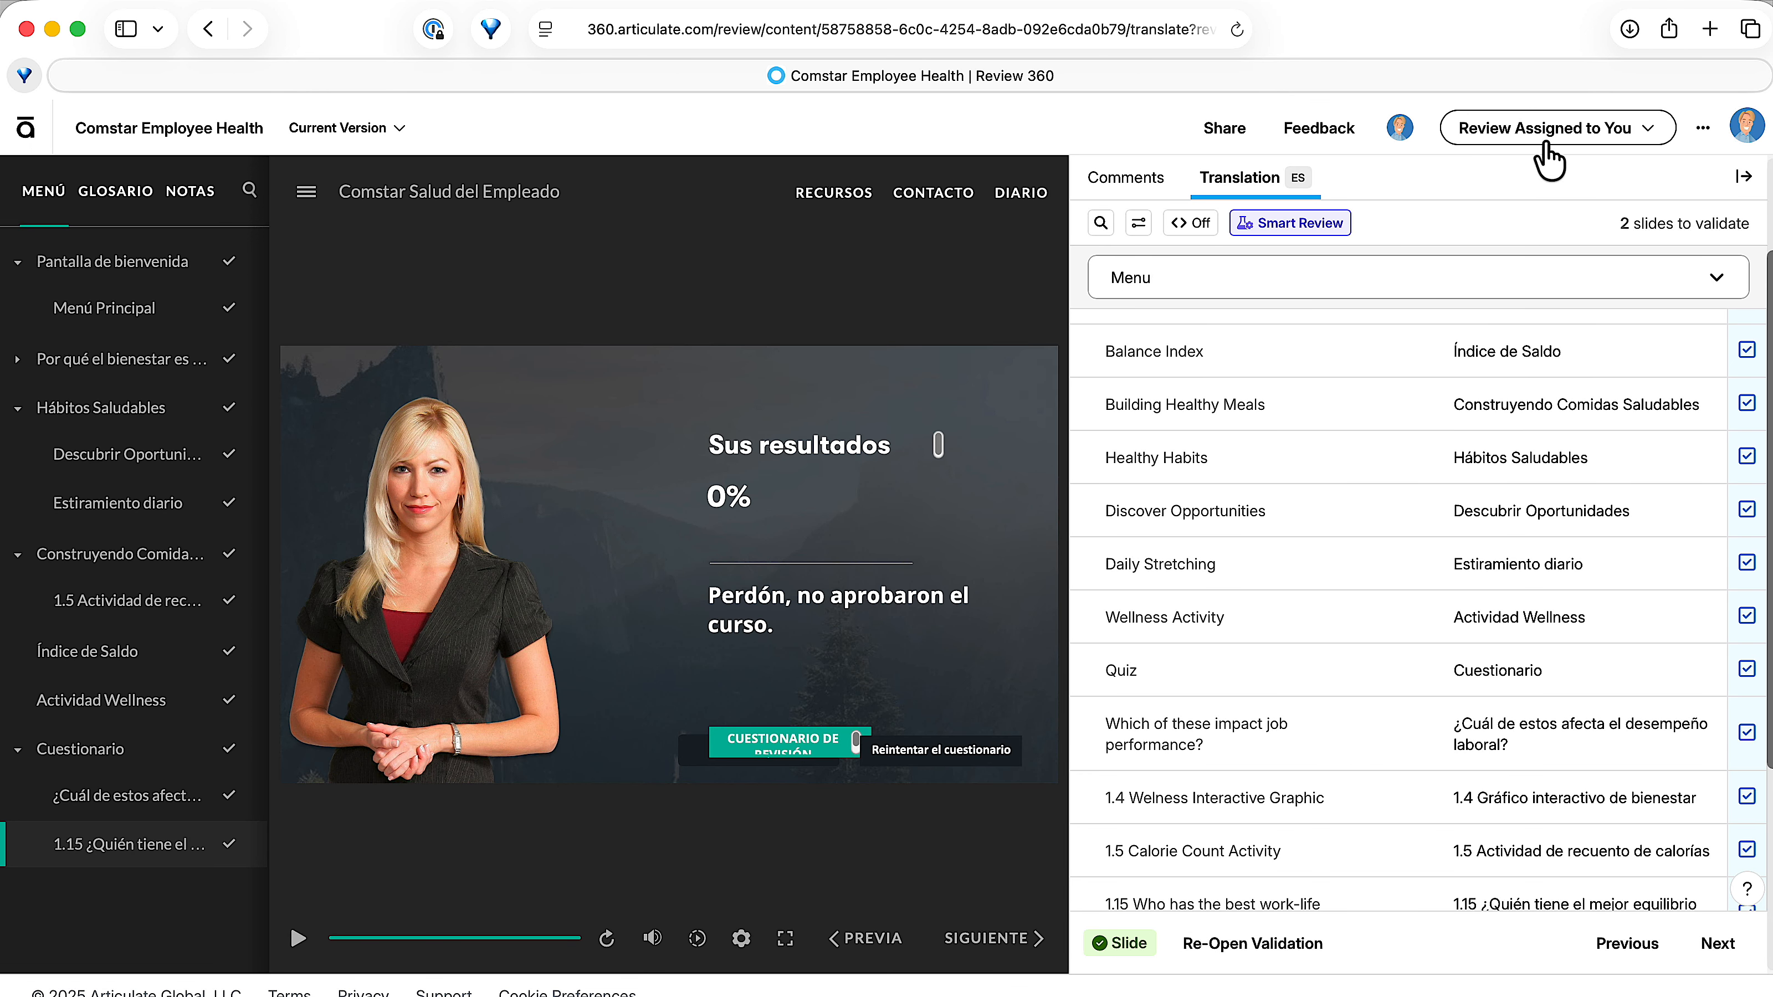
Finish the assigned review request and dismiss the overall validation experience survey.
click(1596, 125)
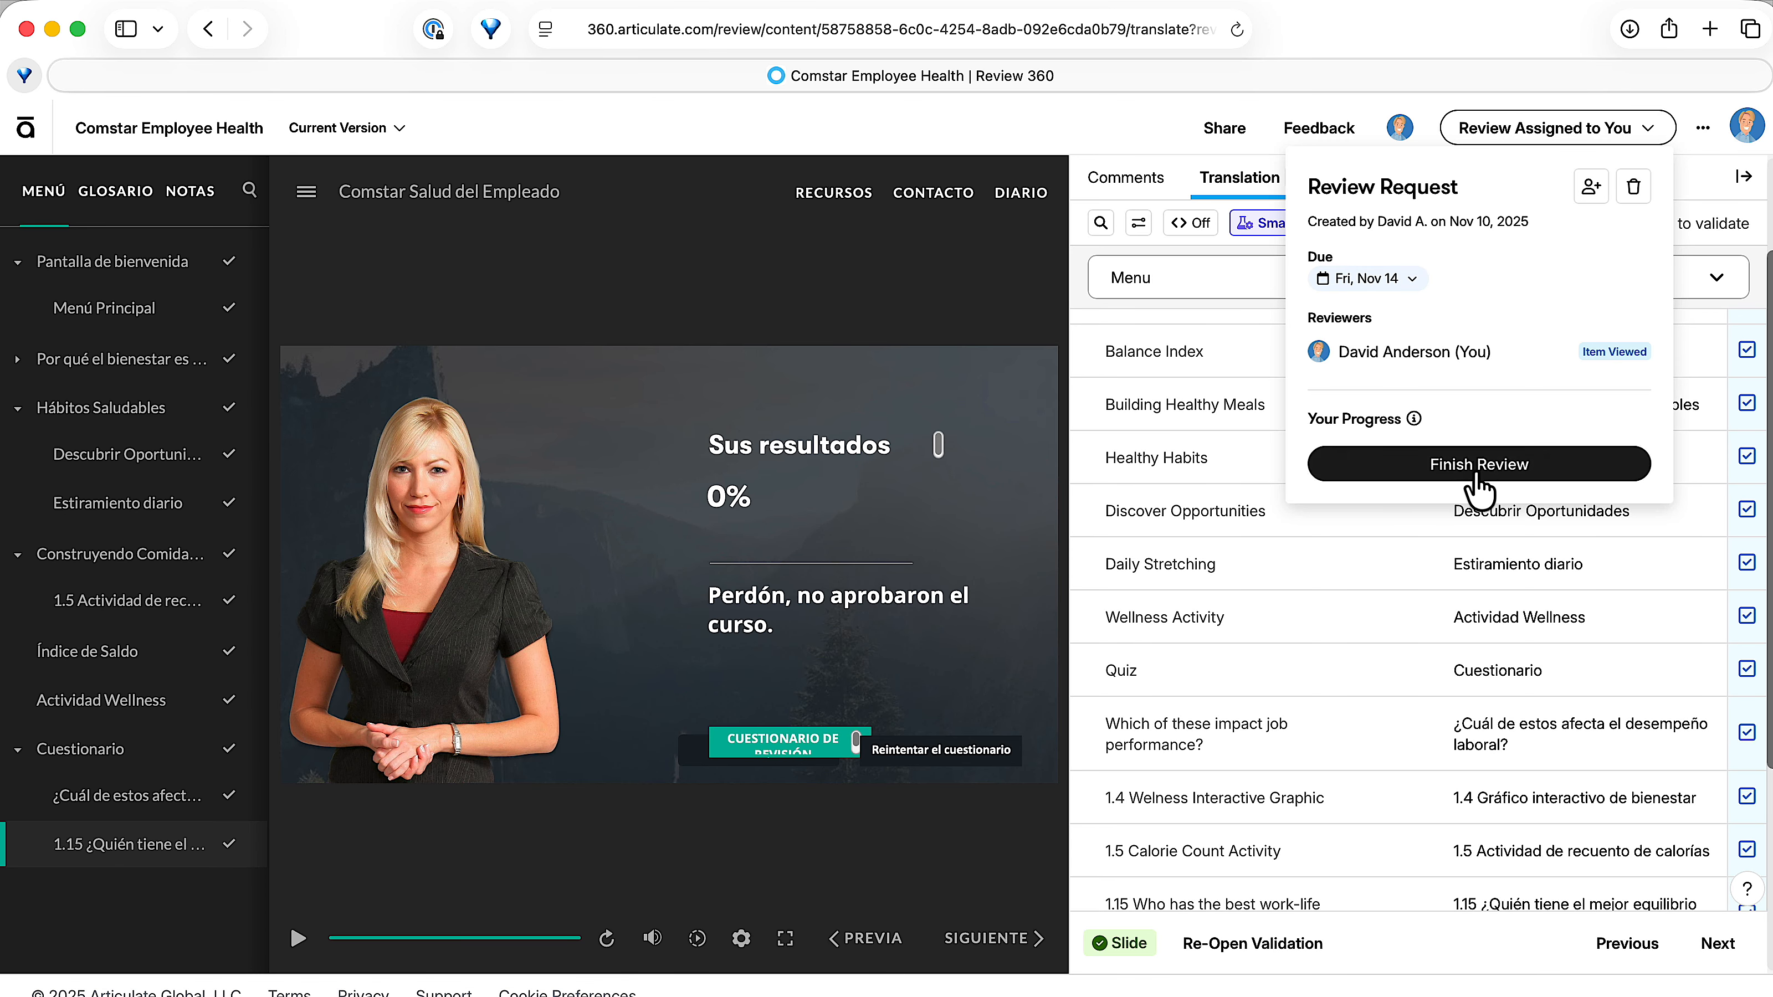
click(1527, 467)
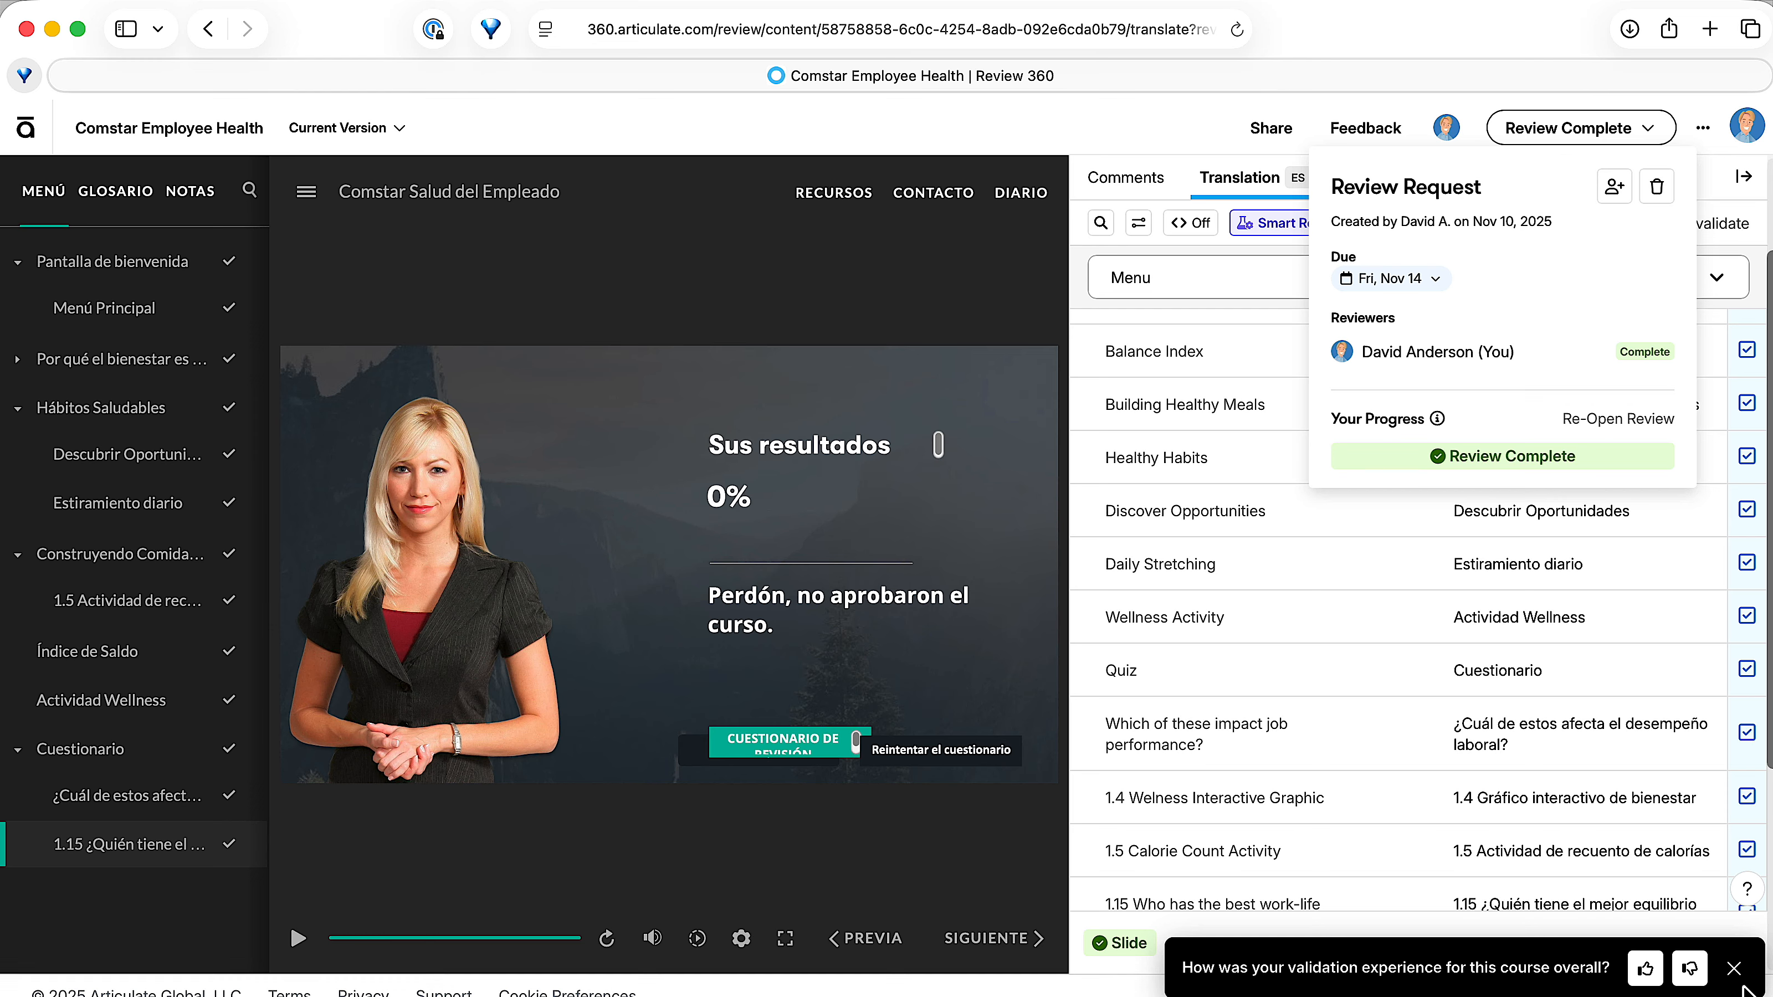
click(1734, 968)
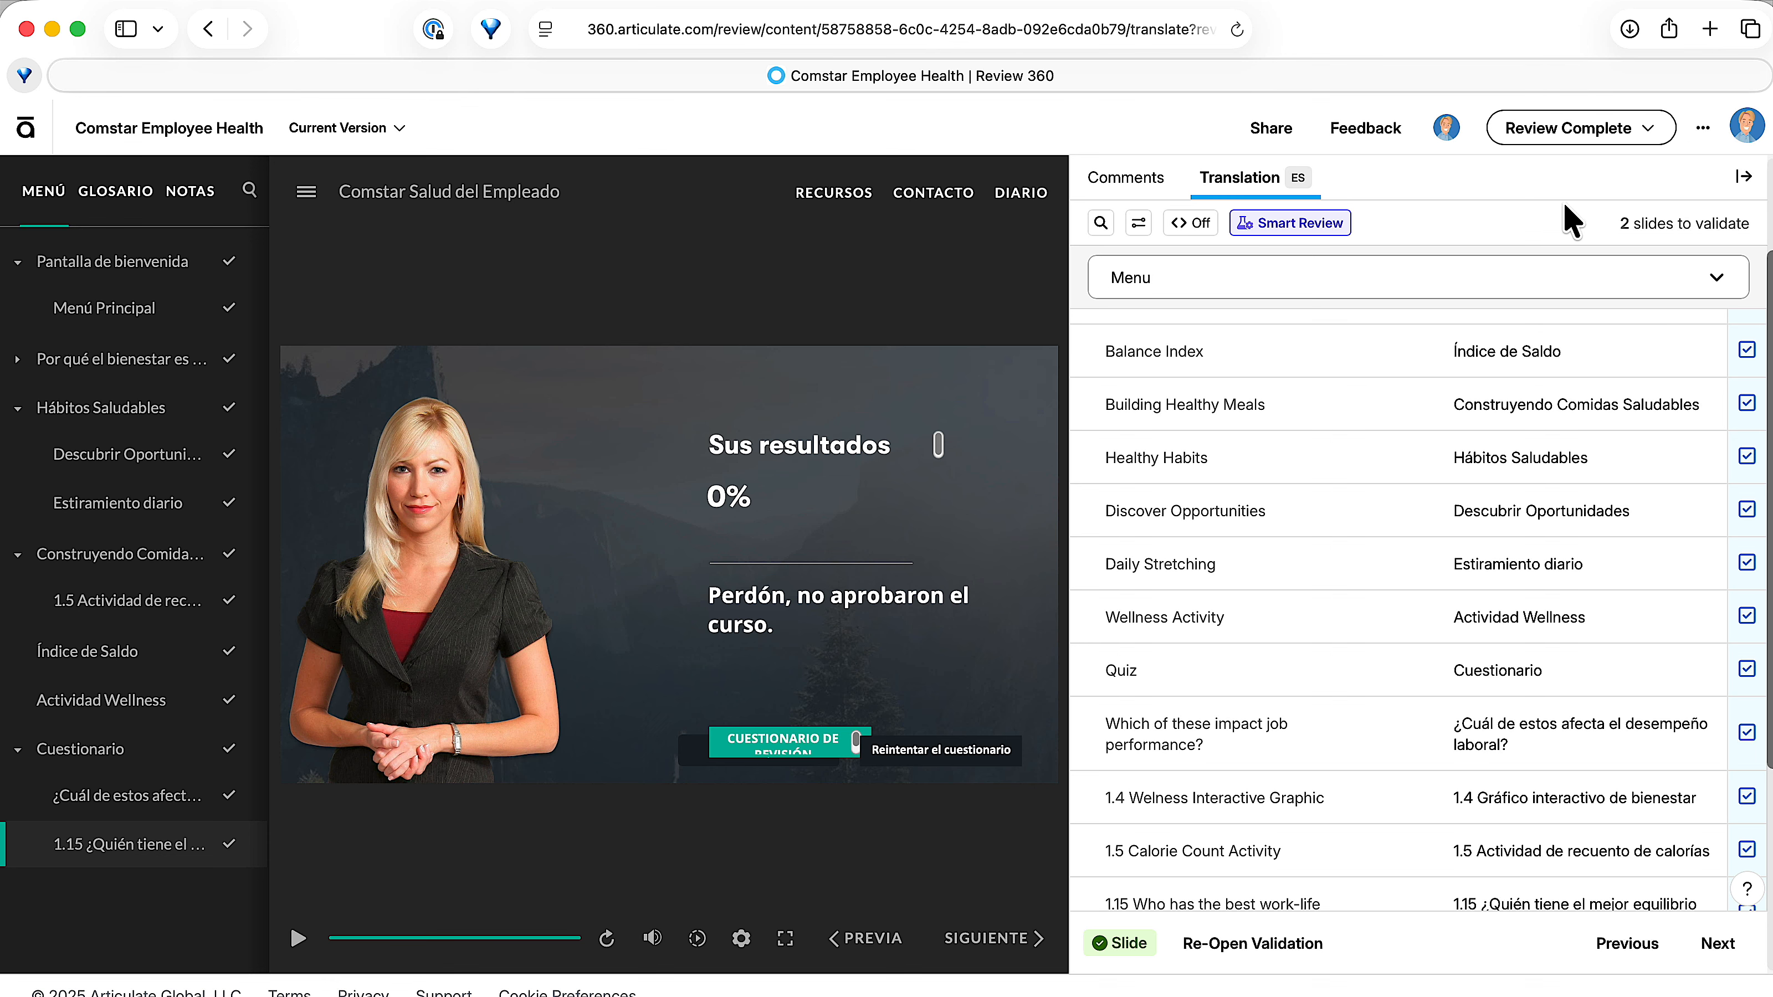
Check the Spanish review request's details and progress, and reload the Spanish translation page in the course owner's browser.
click(1574, 131)
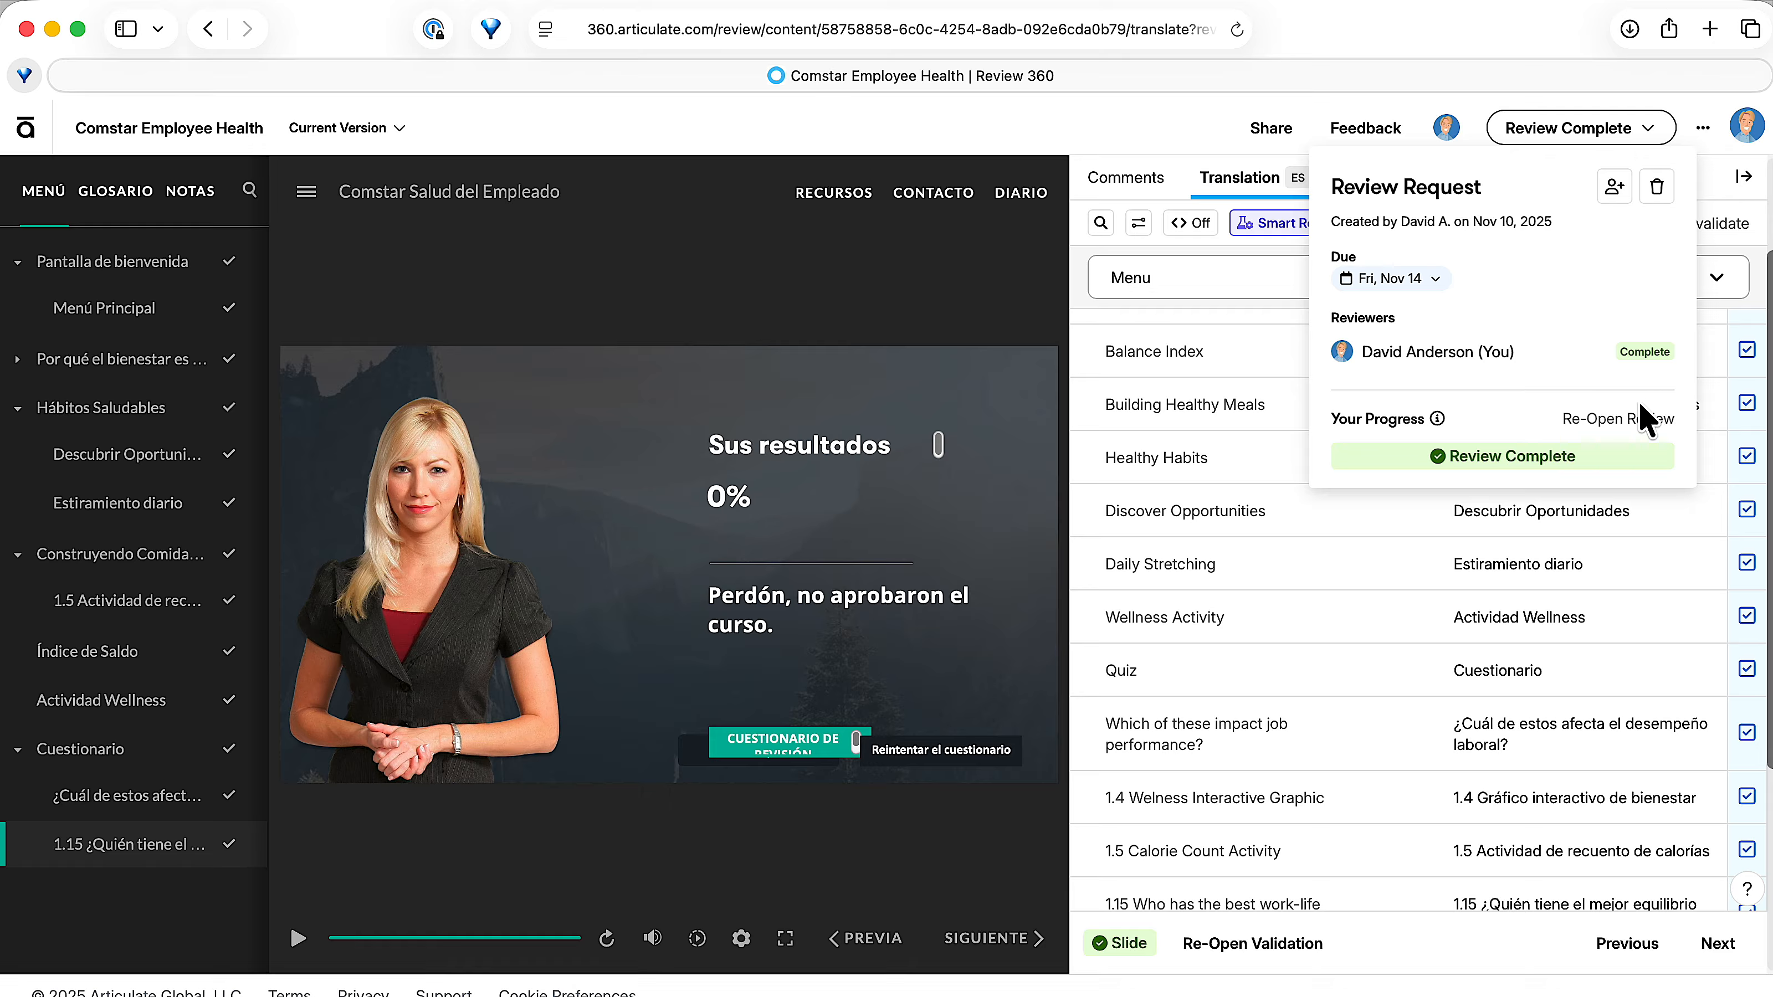
click(1157, 126)
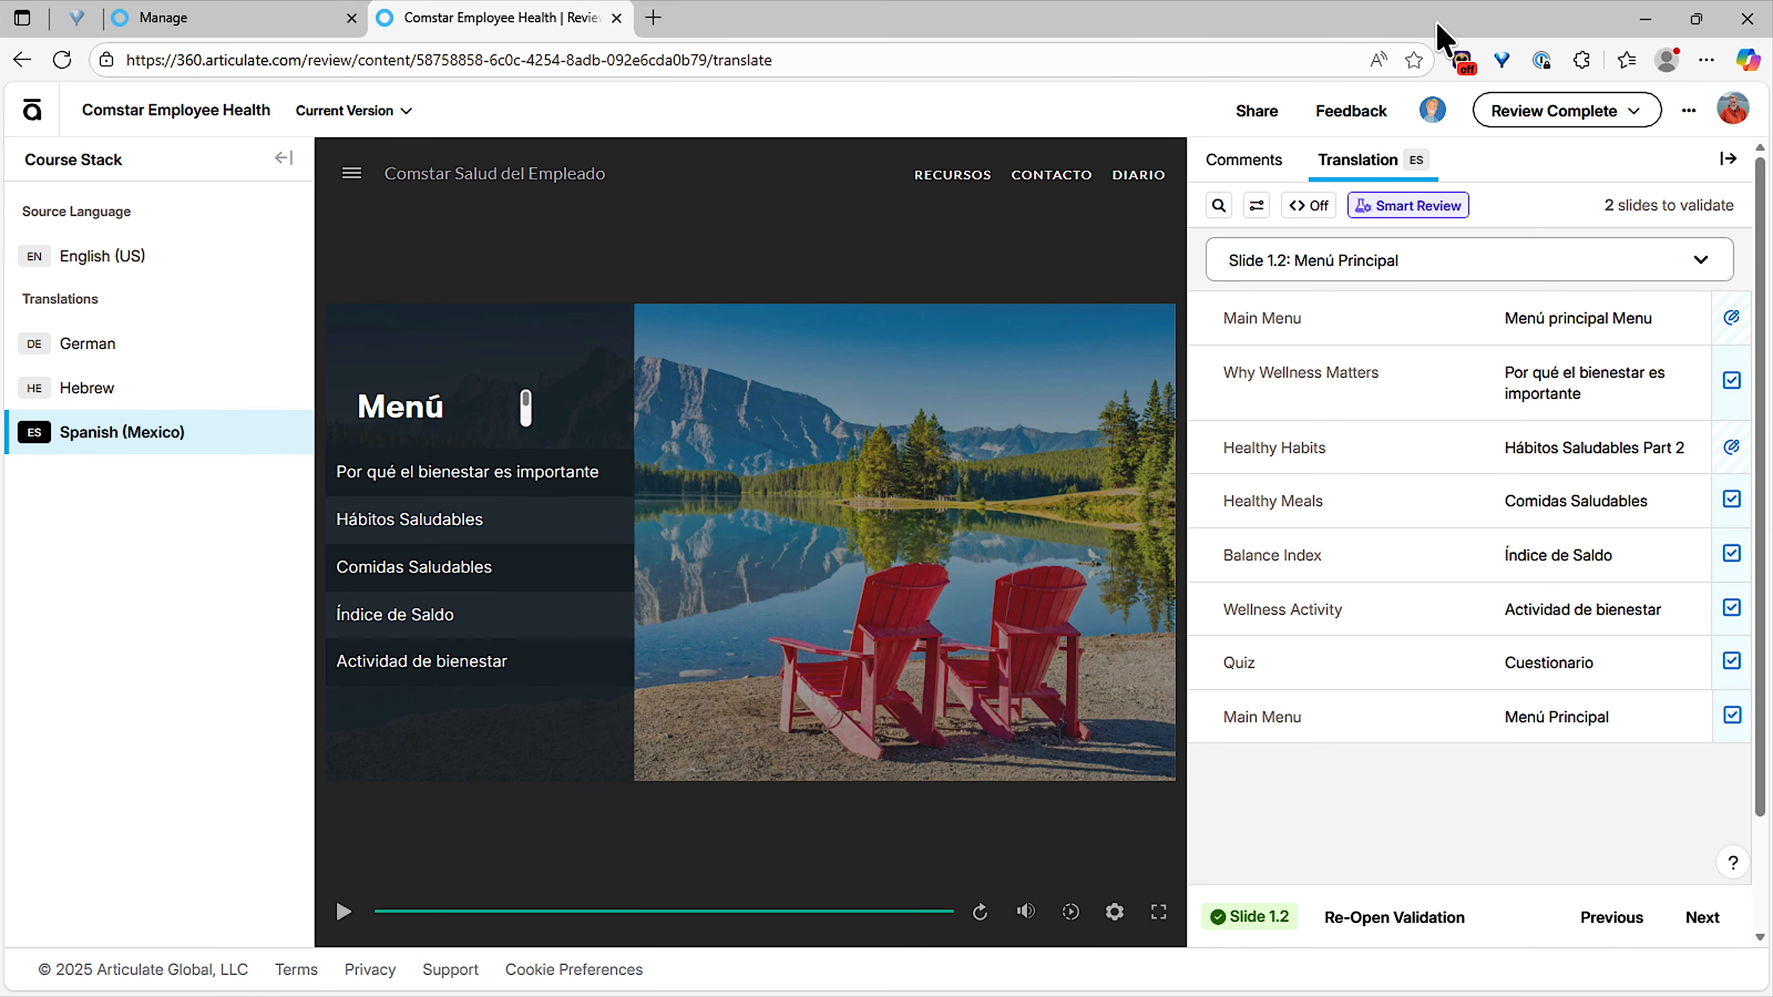
click(61, 61)
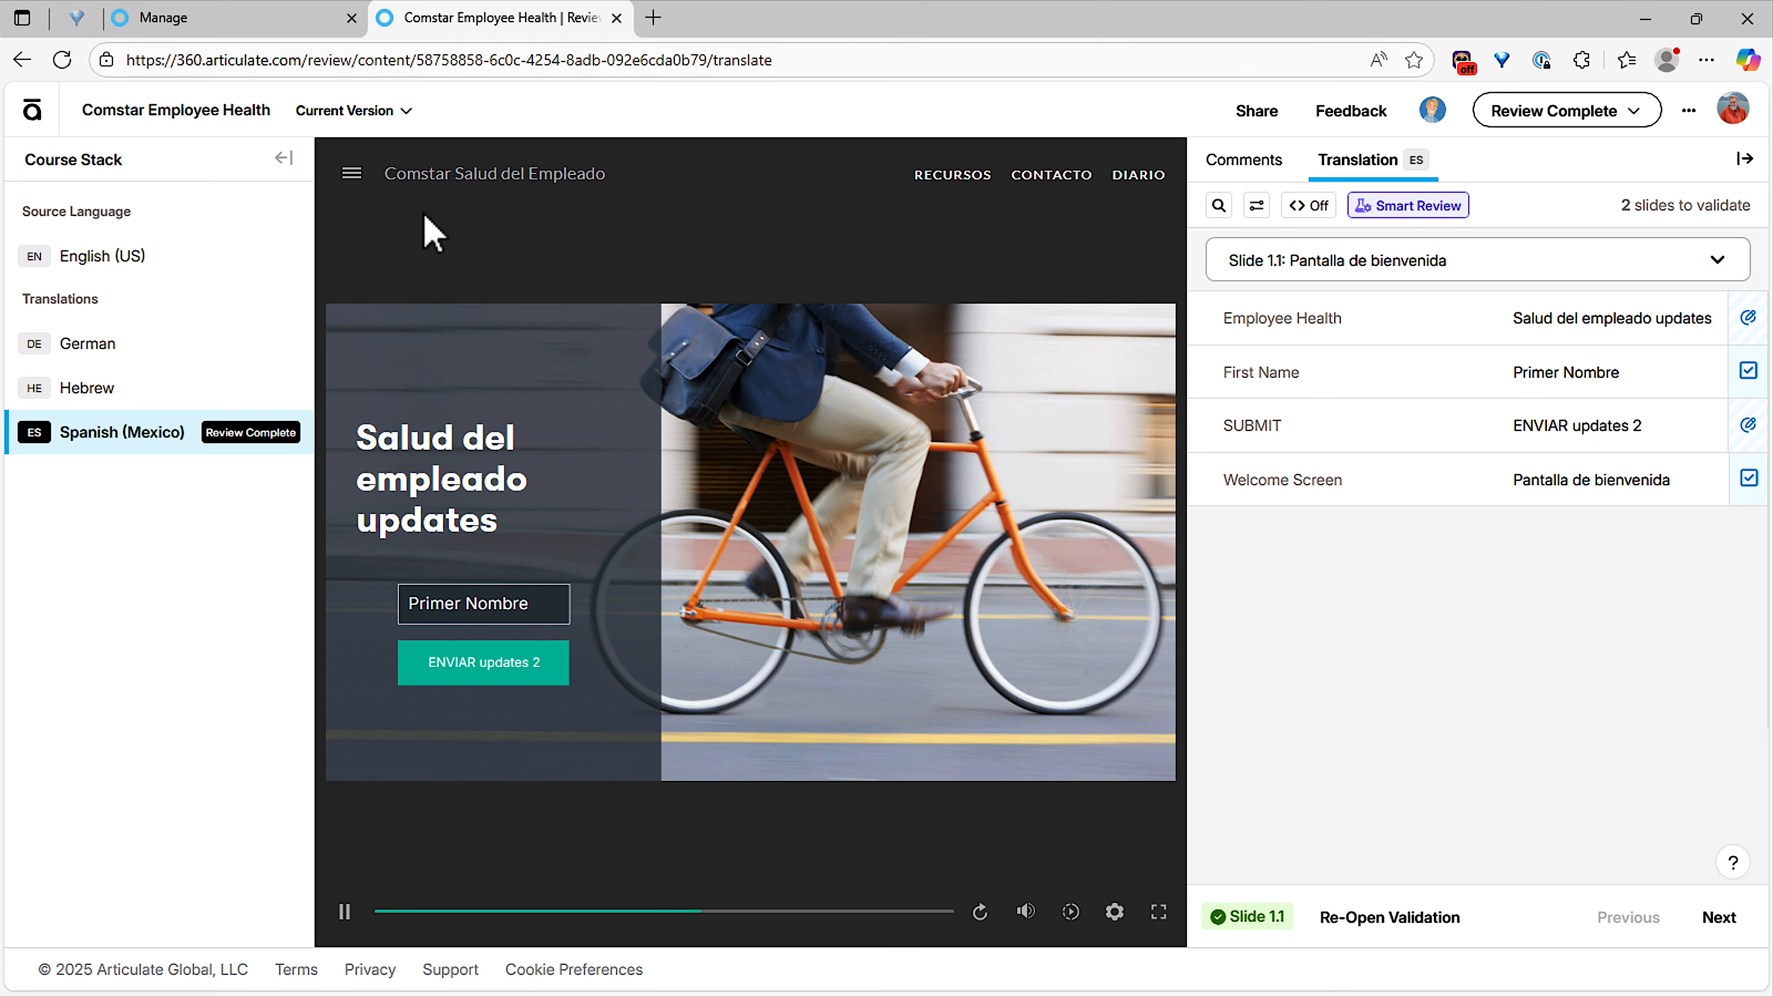
Open the Comstar Employee Health course from the private content and display its Spanish (Mexico) translation.
click(37, 118)
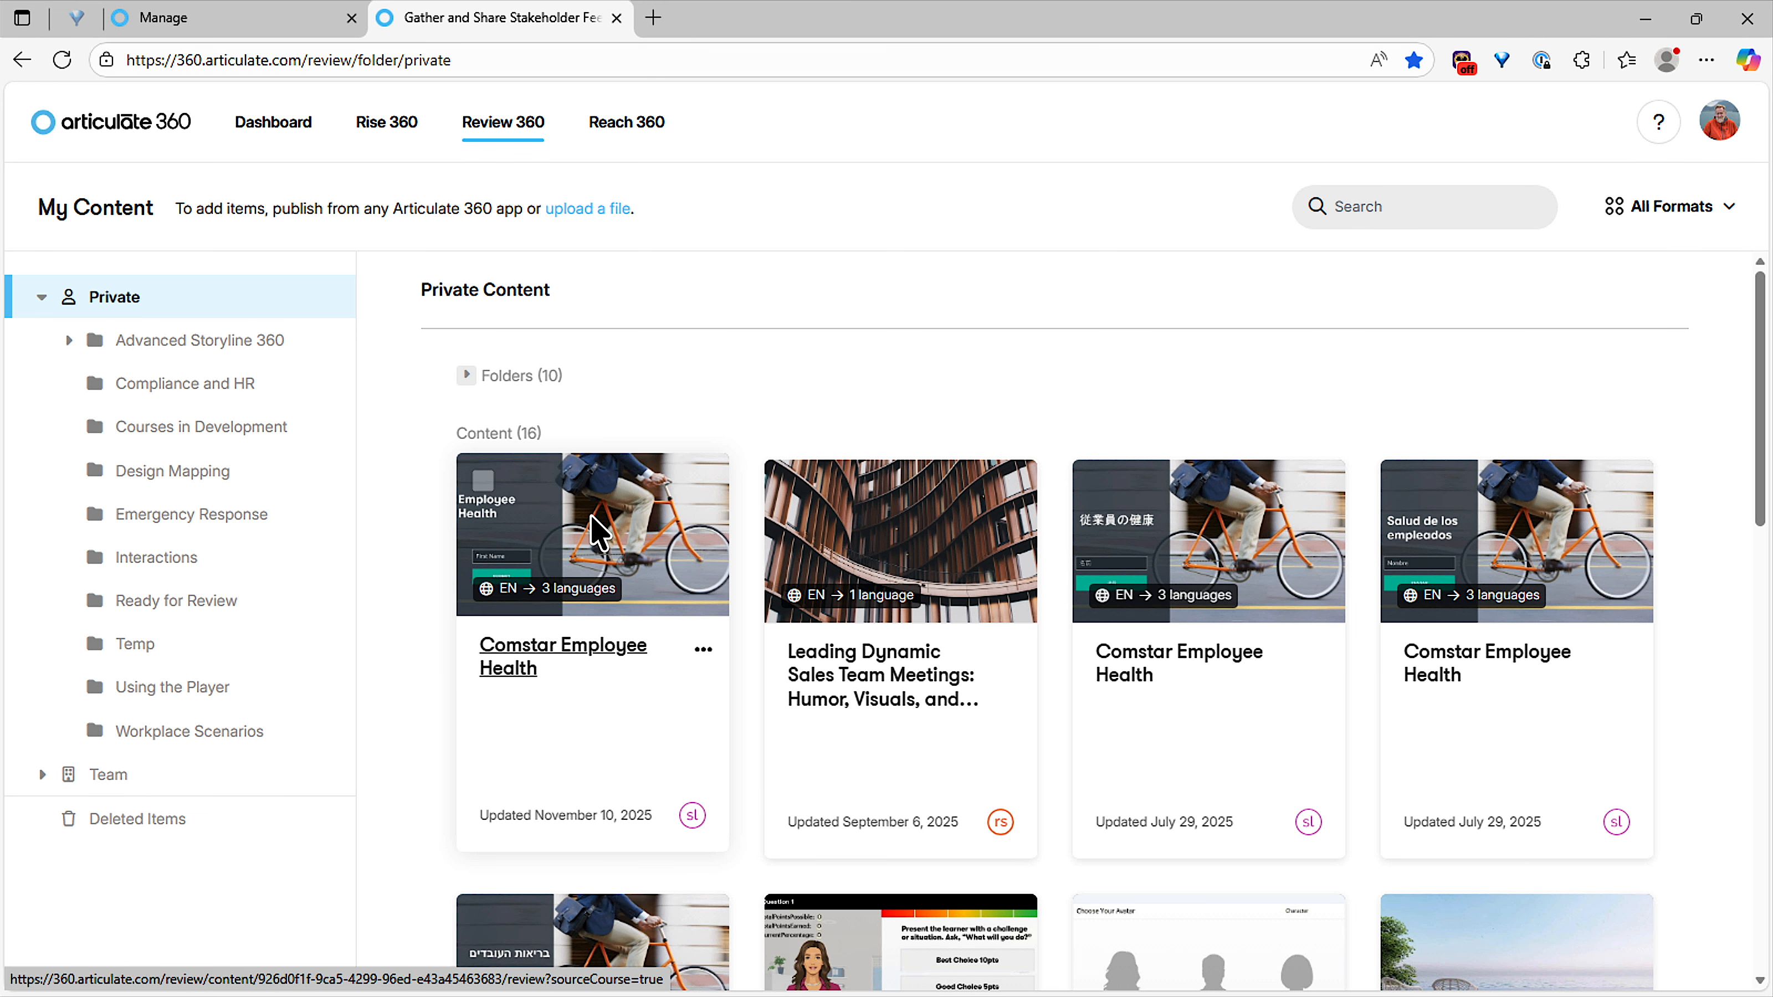
click(565, 596)
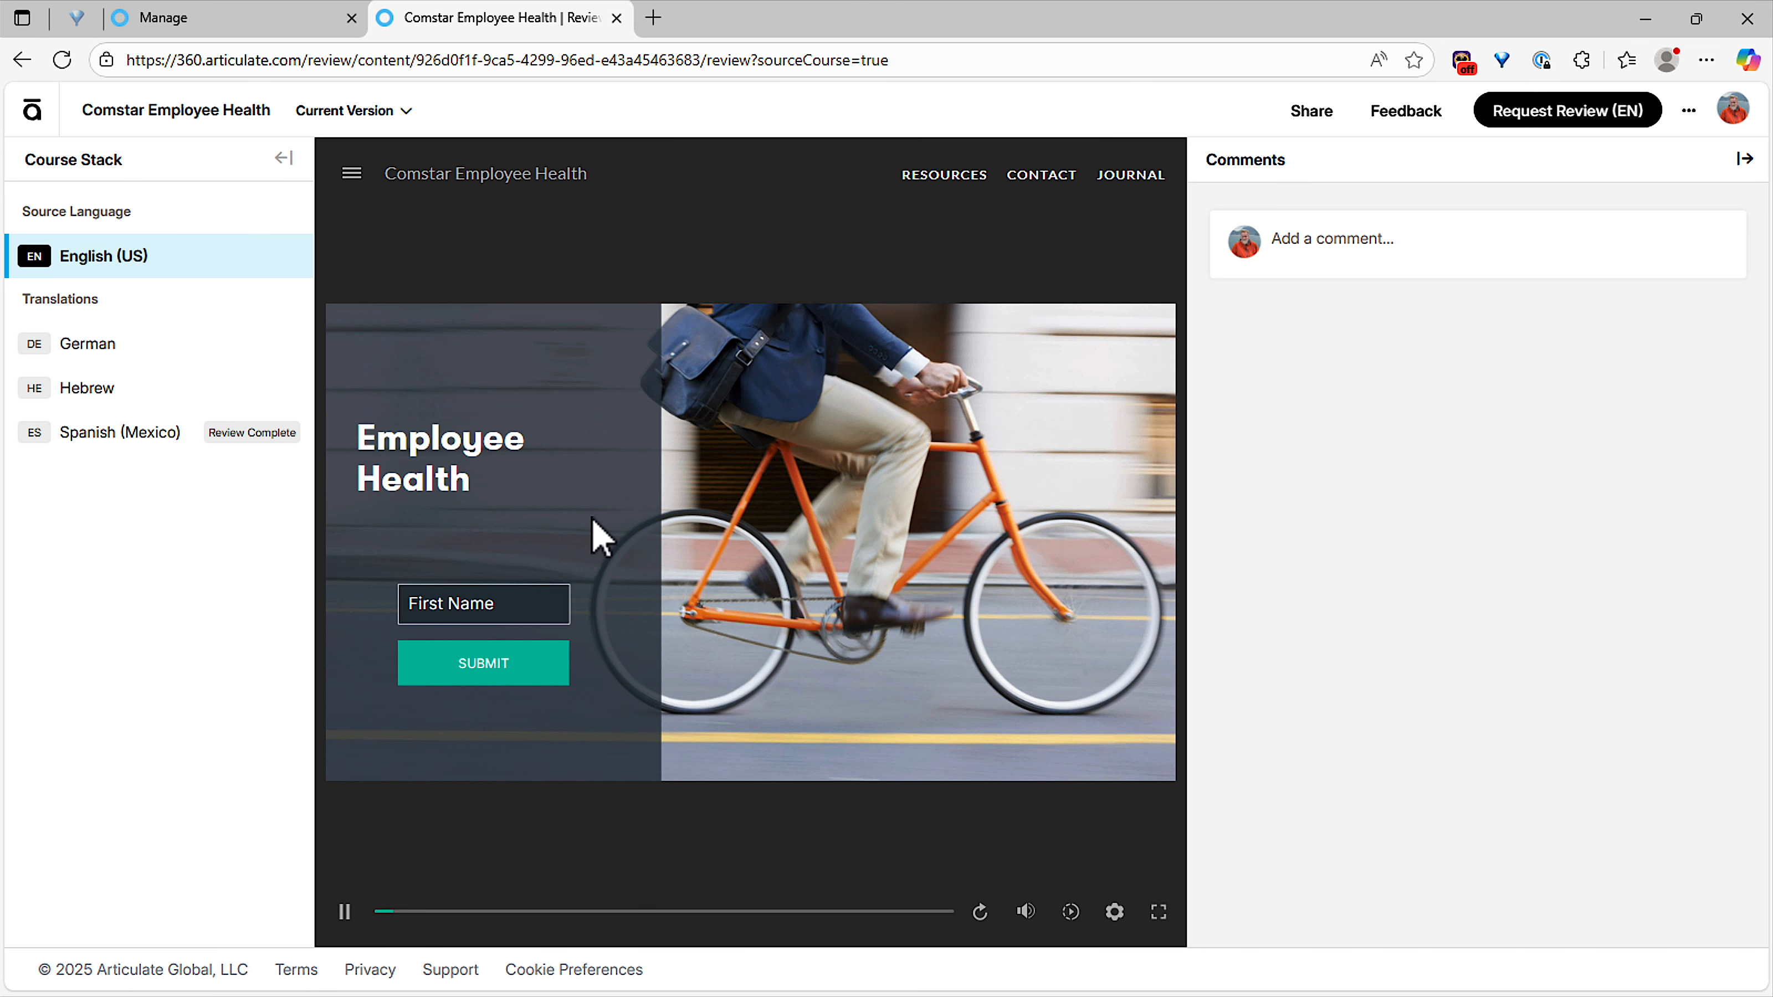
click(241, 440)
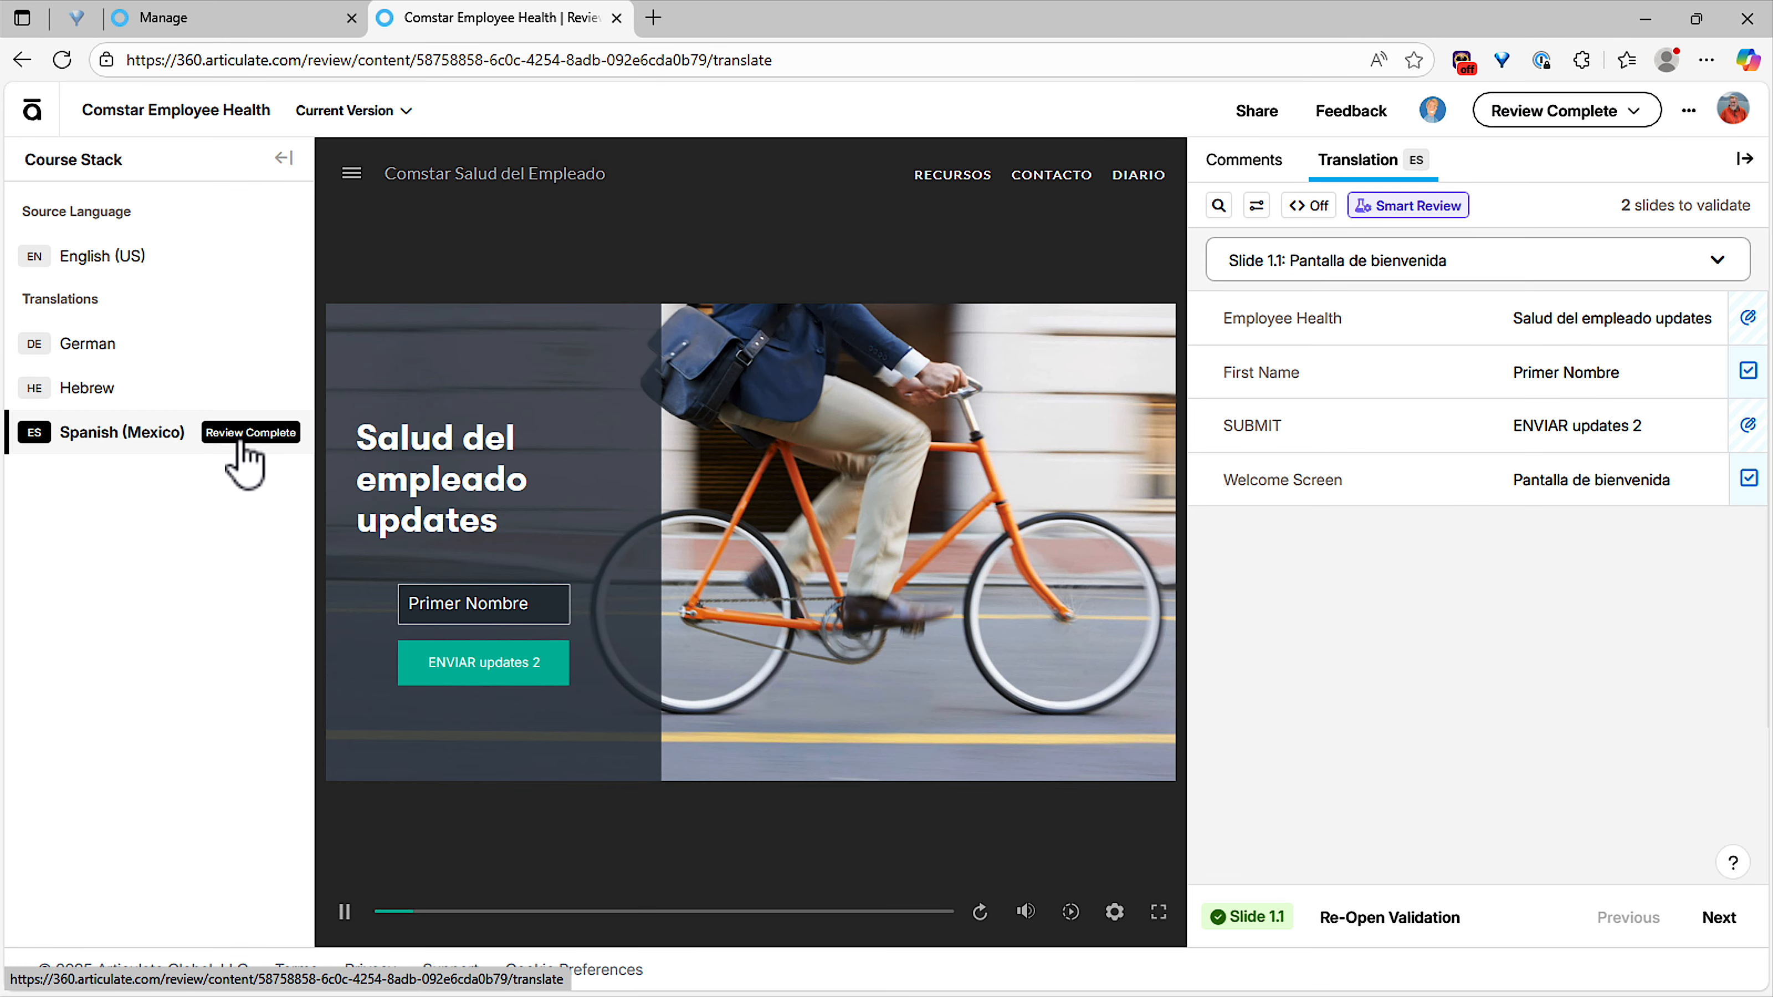
Filter the Spanish translation of Slide 1.1 by unimported edits only, and change the filter to all edits.
click(1261, 211)
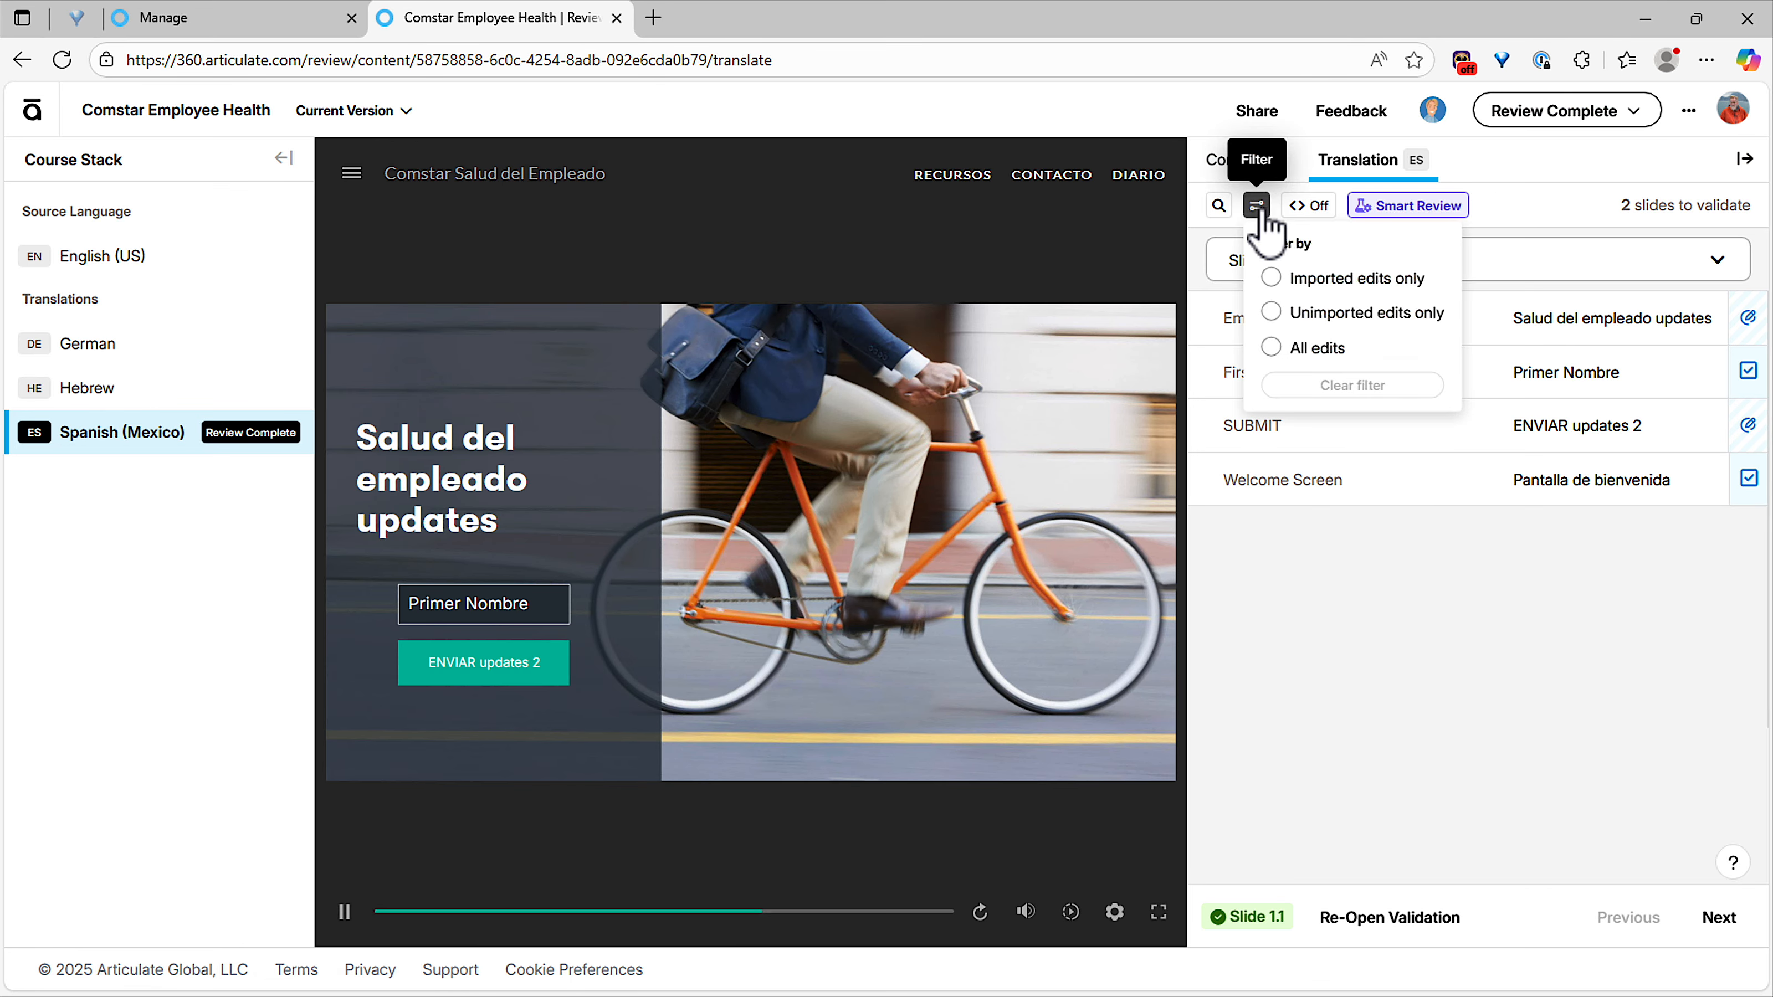
click(1307, 316)
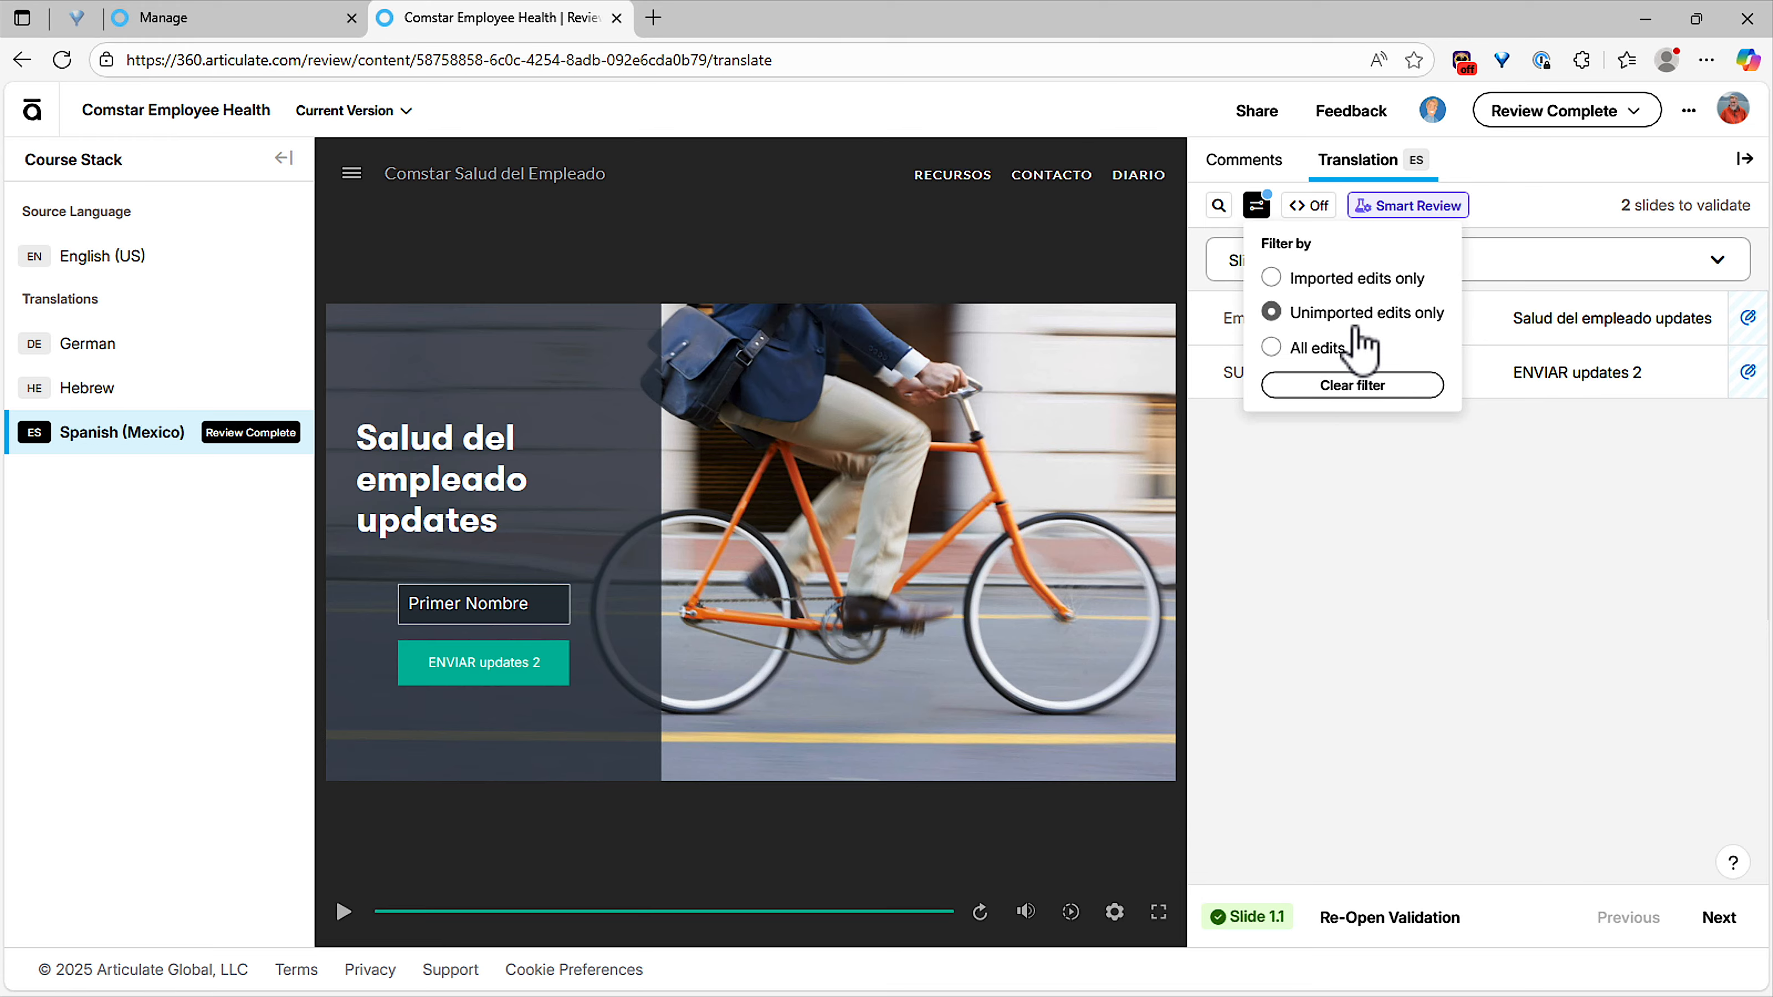
click(1352, 562)
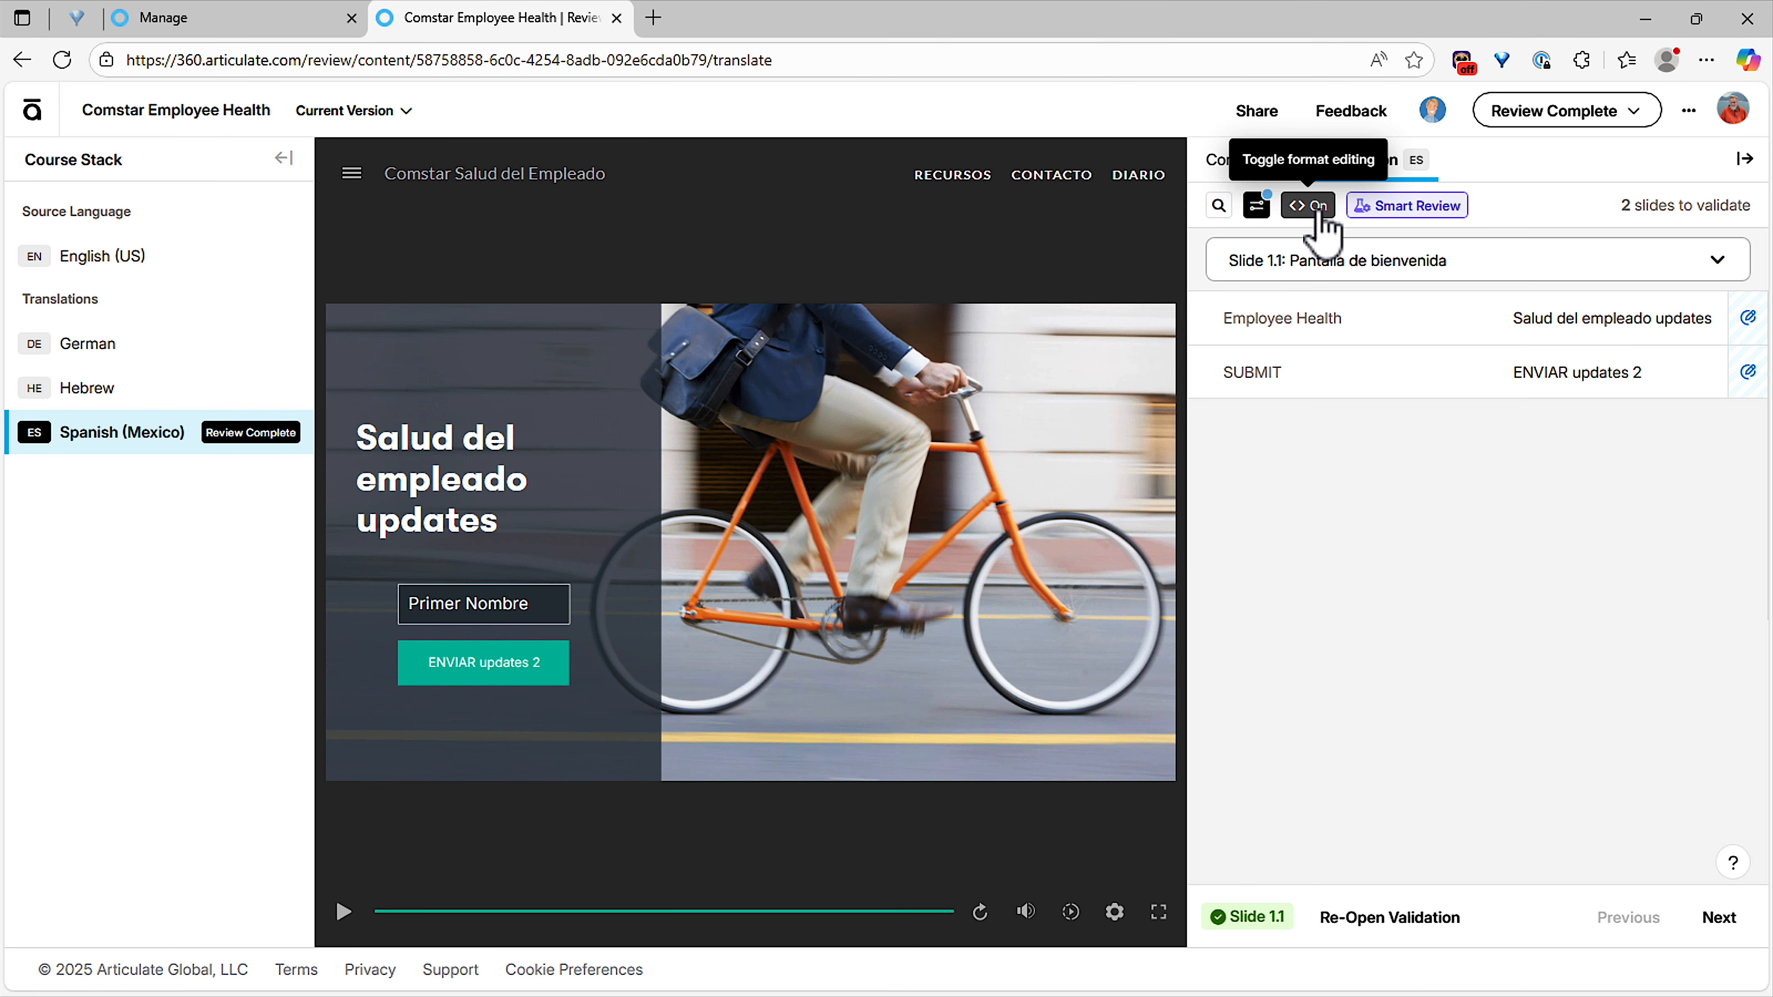
click(1257, 206)
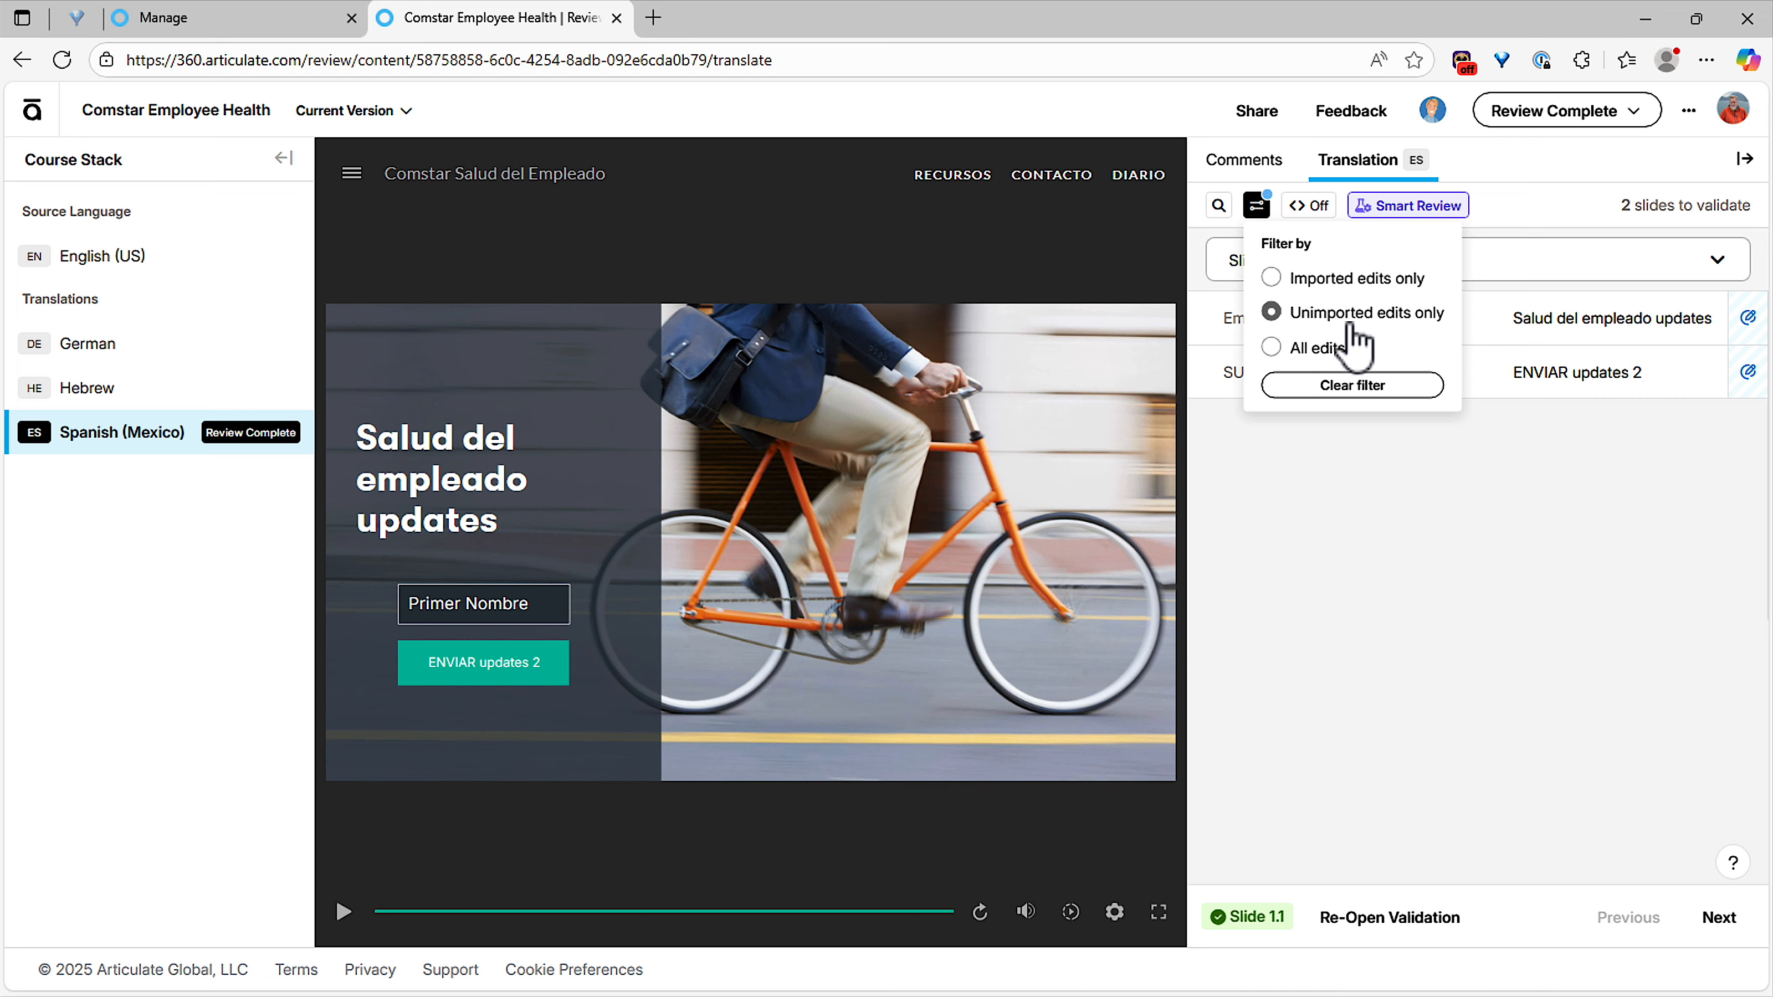
click(1310, 349)
click(1381, 525)
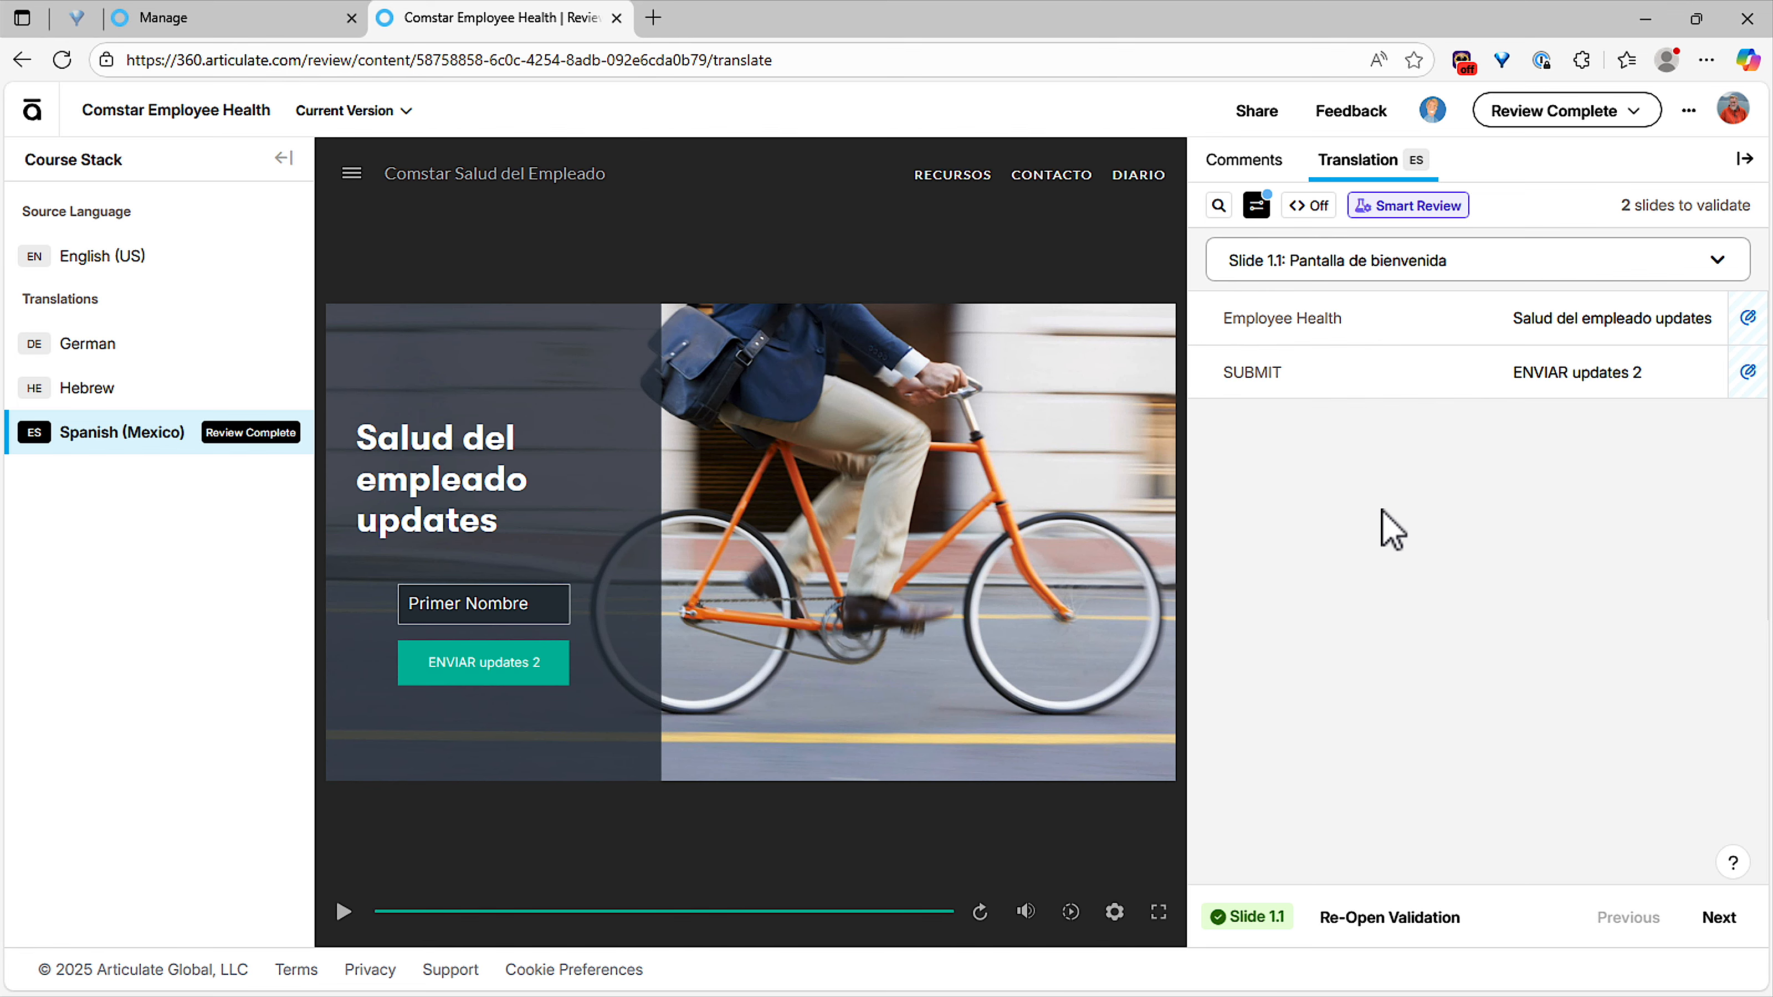
Switch to Articulate Storyline, dismiss the publish confirmation and save the Comstar Employee Health_working.story project.
key(alt+Tab)
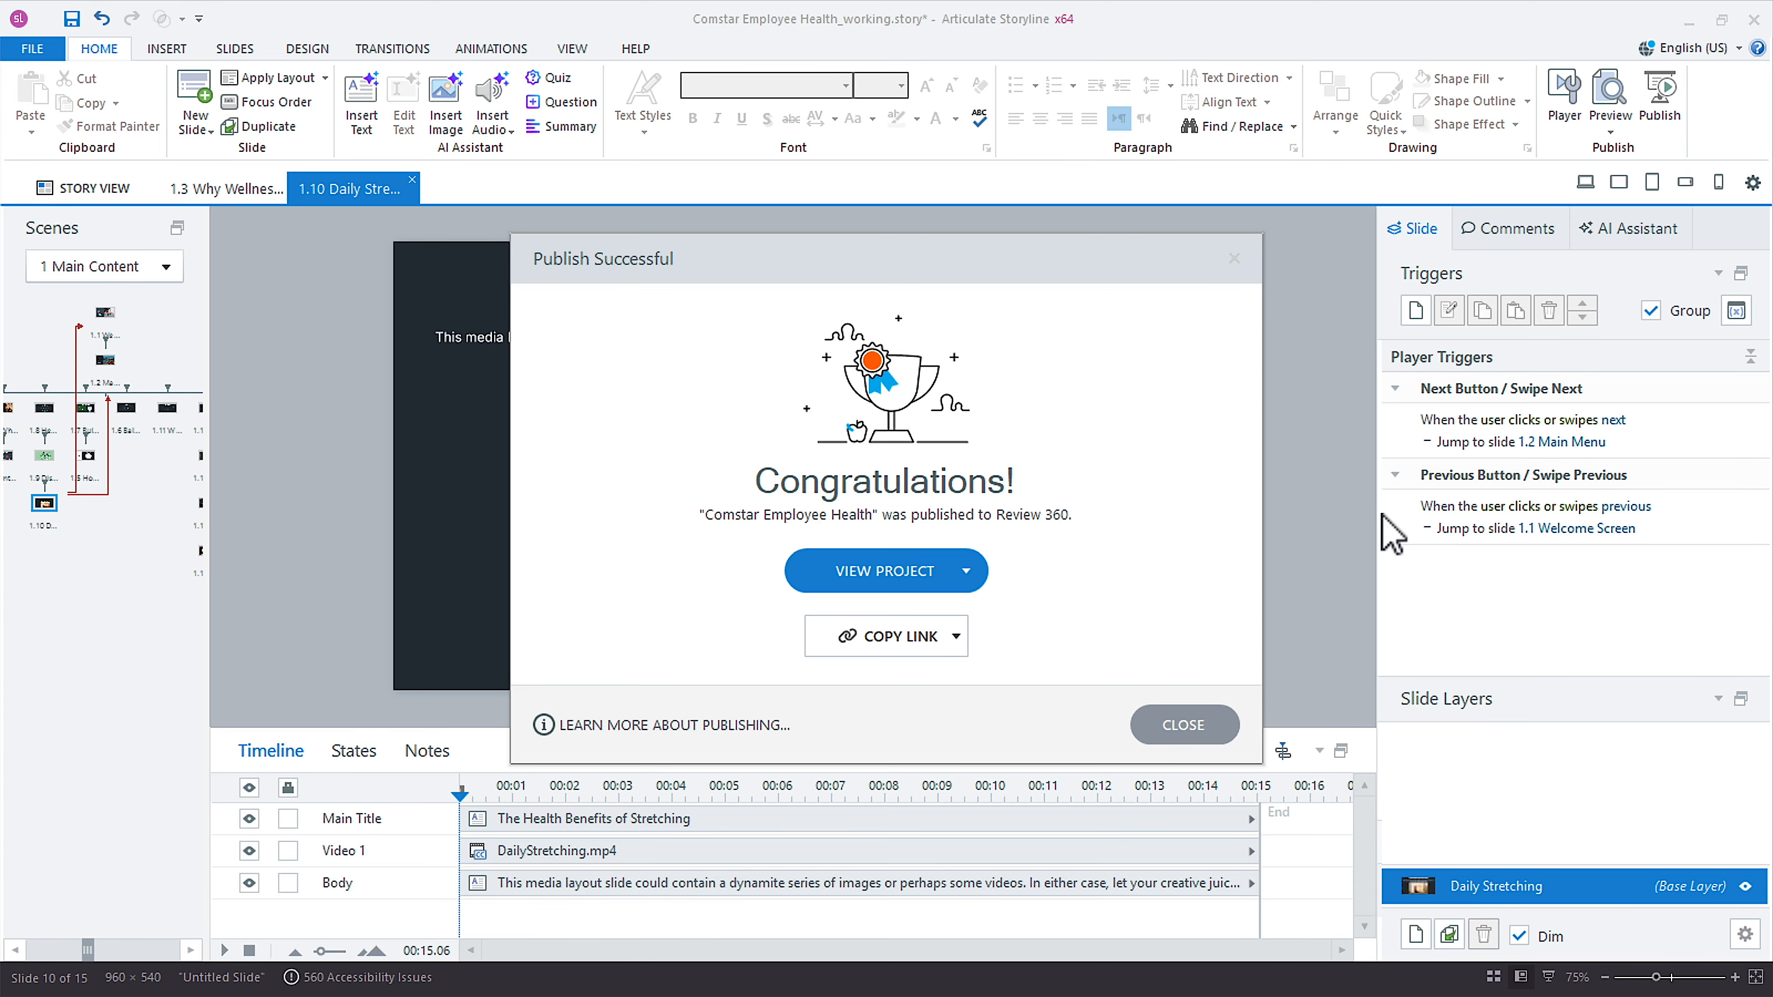
click(1202, 721)
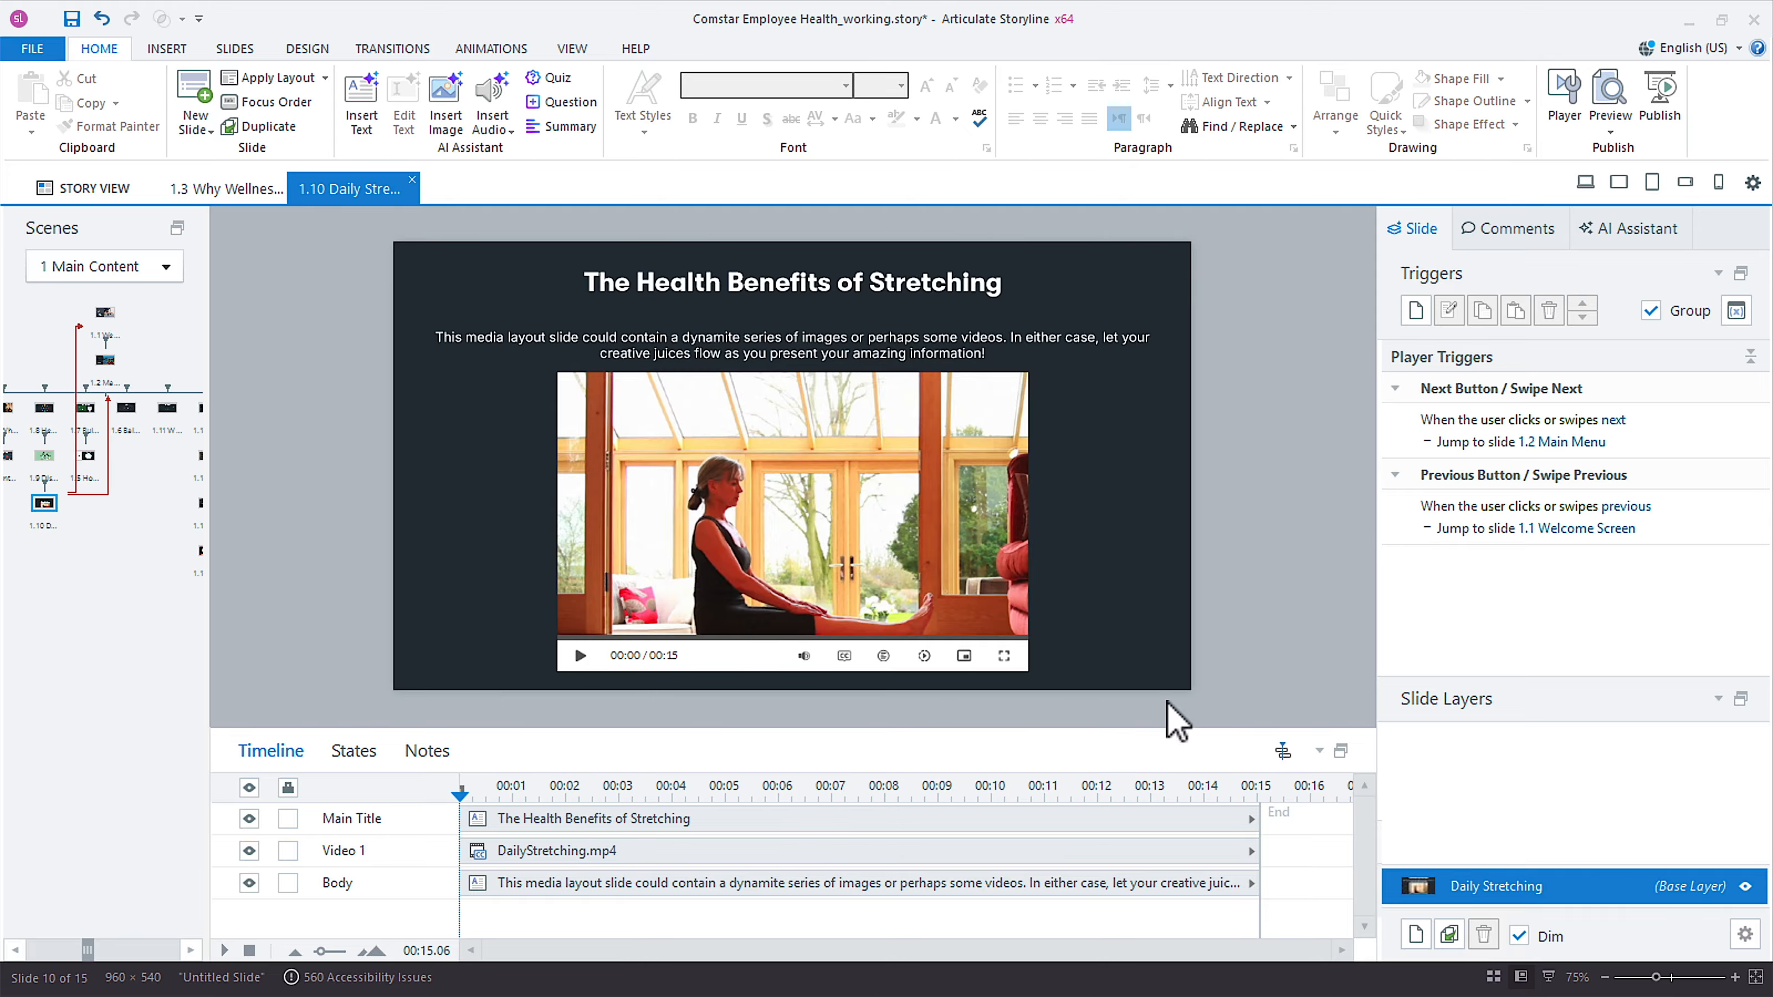
key(ctrl+s)
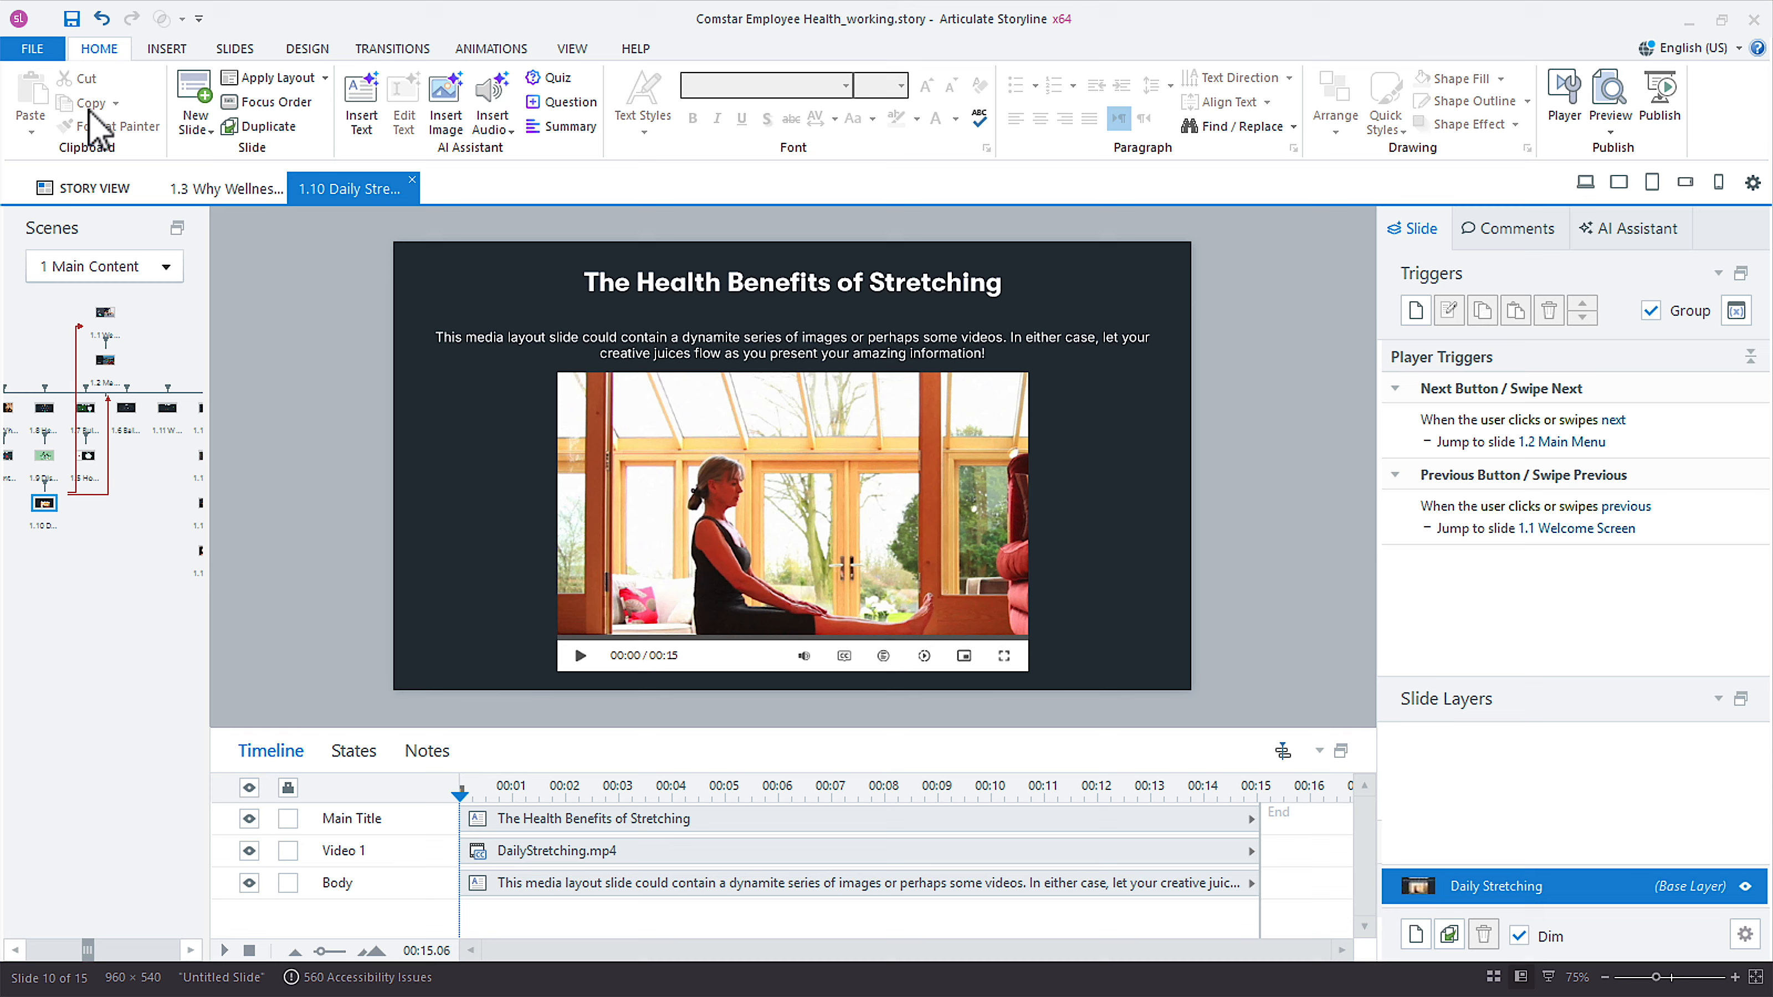
Examine the course's localization options, including the review status, pending suggestions and available actions for the Hebrew and Spanish (Mexico) translations.
click(33, 53)
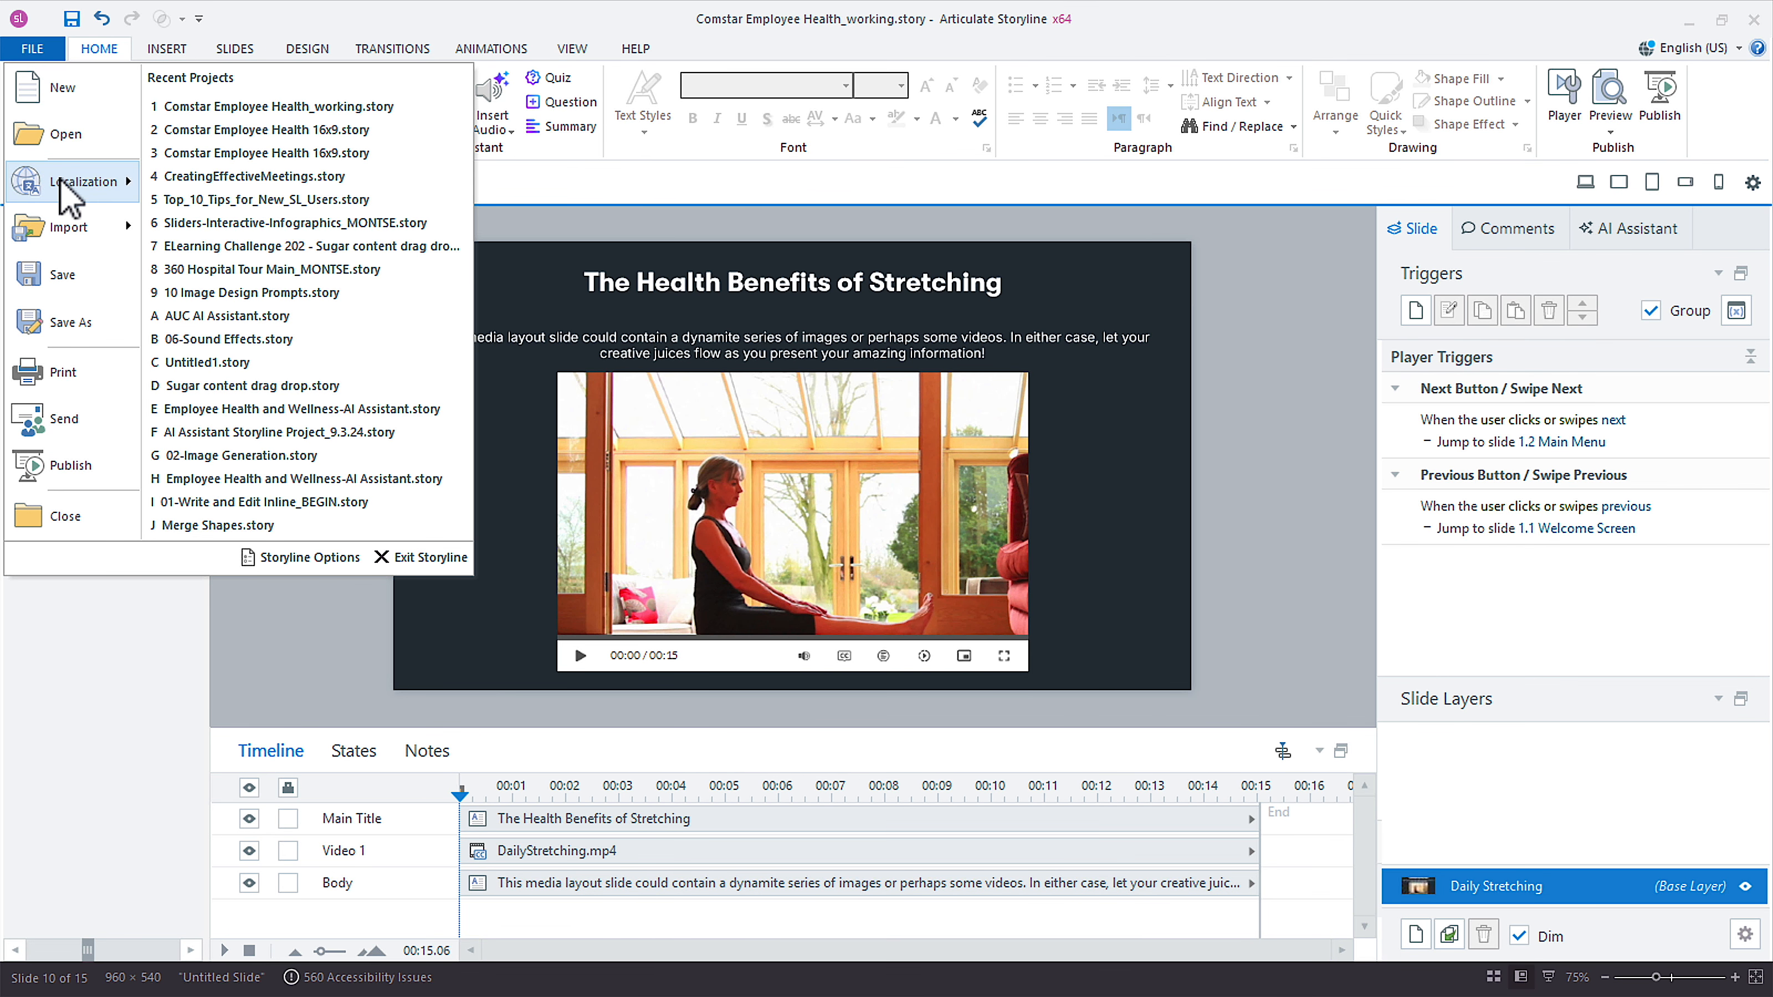
mouse_move(62, 183)
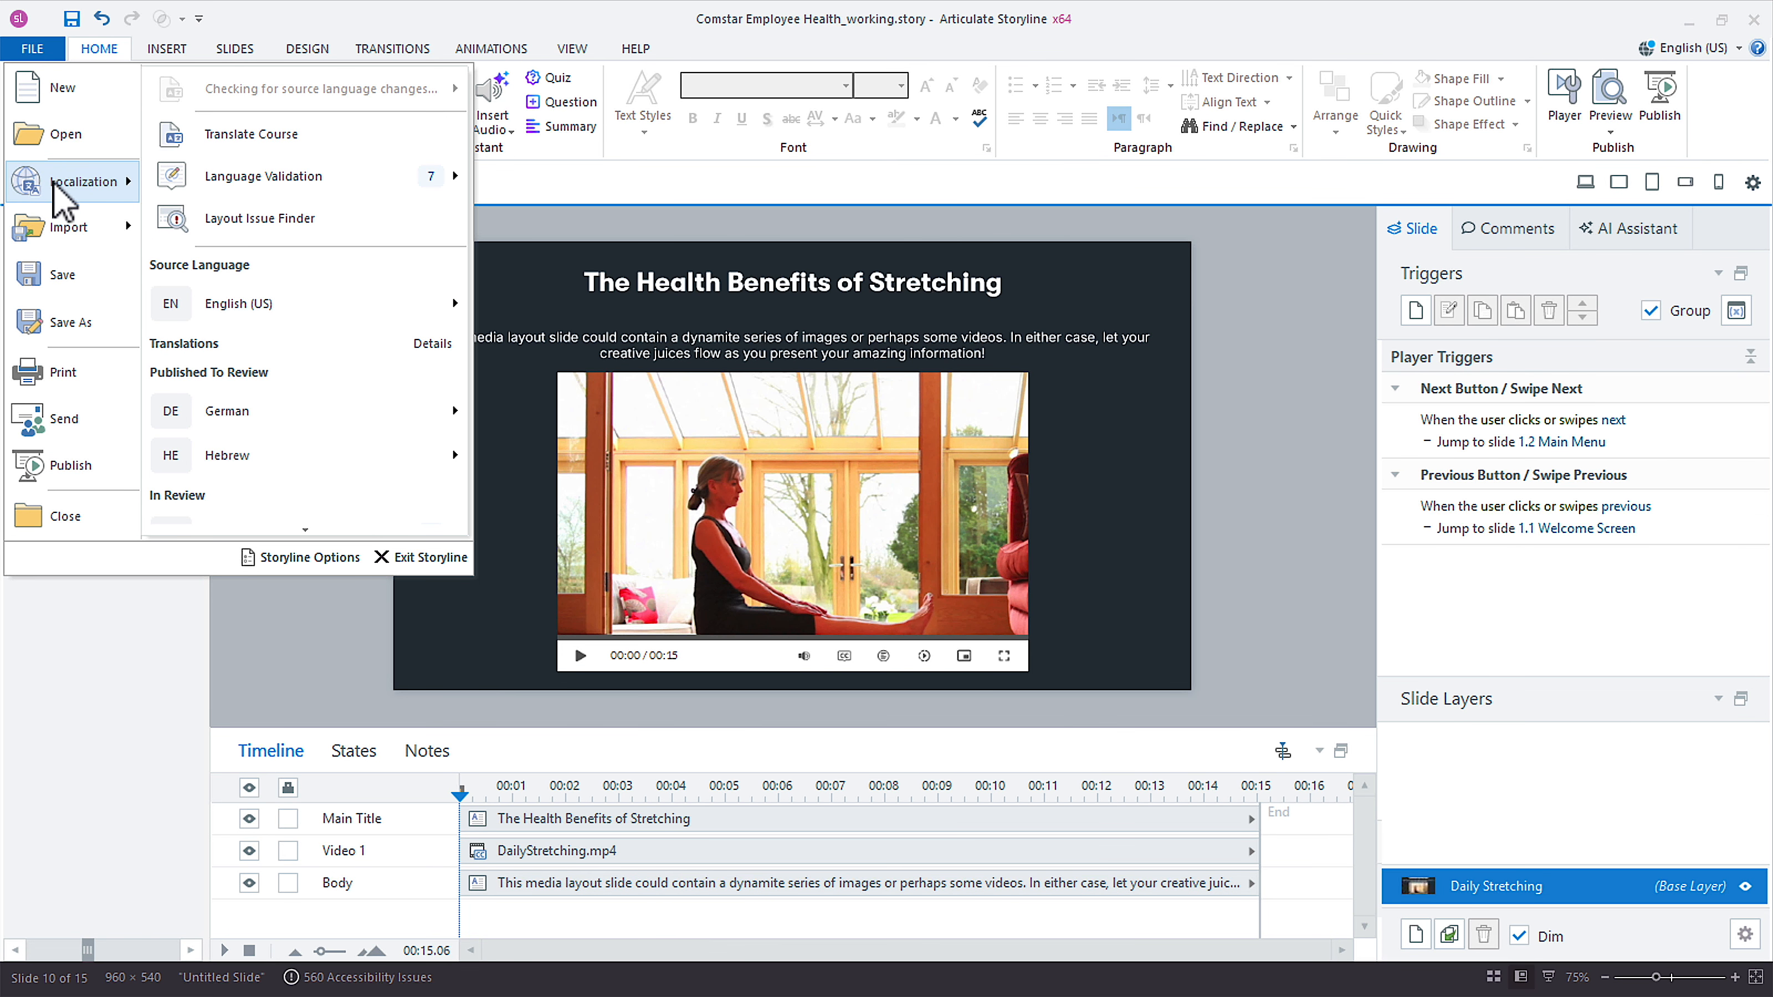
scroll(307, 437, down, 2)
click(307, 439)
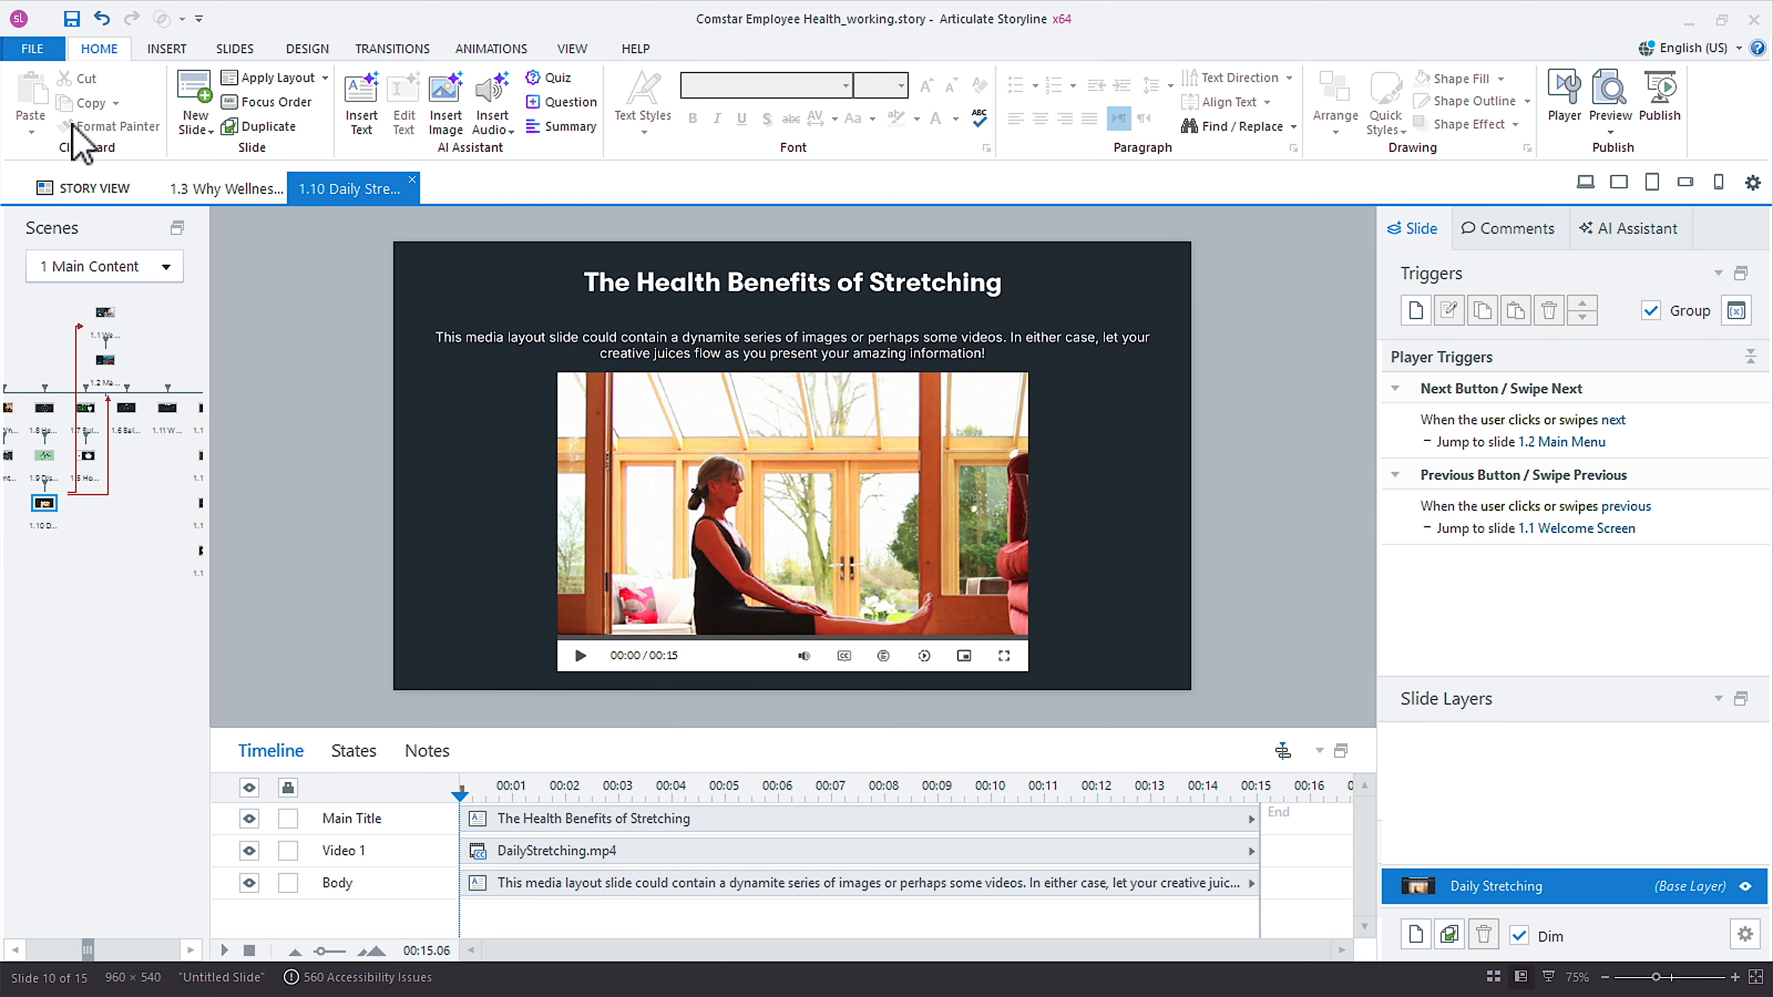
click(32, 50)
mouse_move(42, 185)
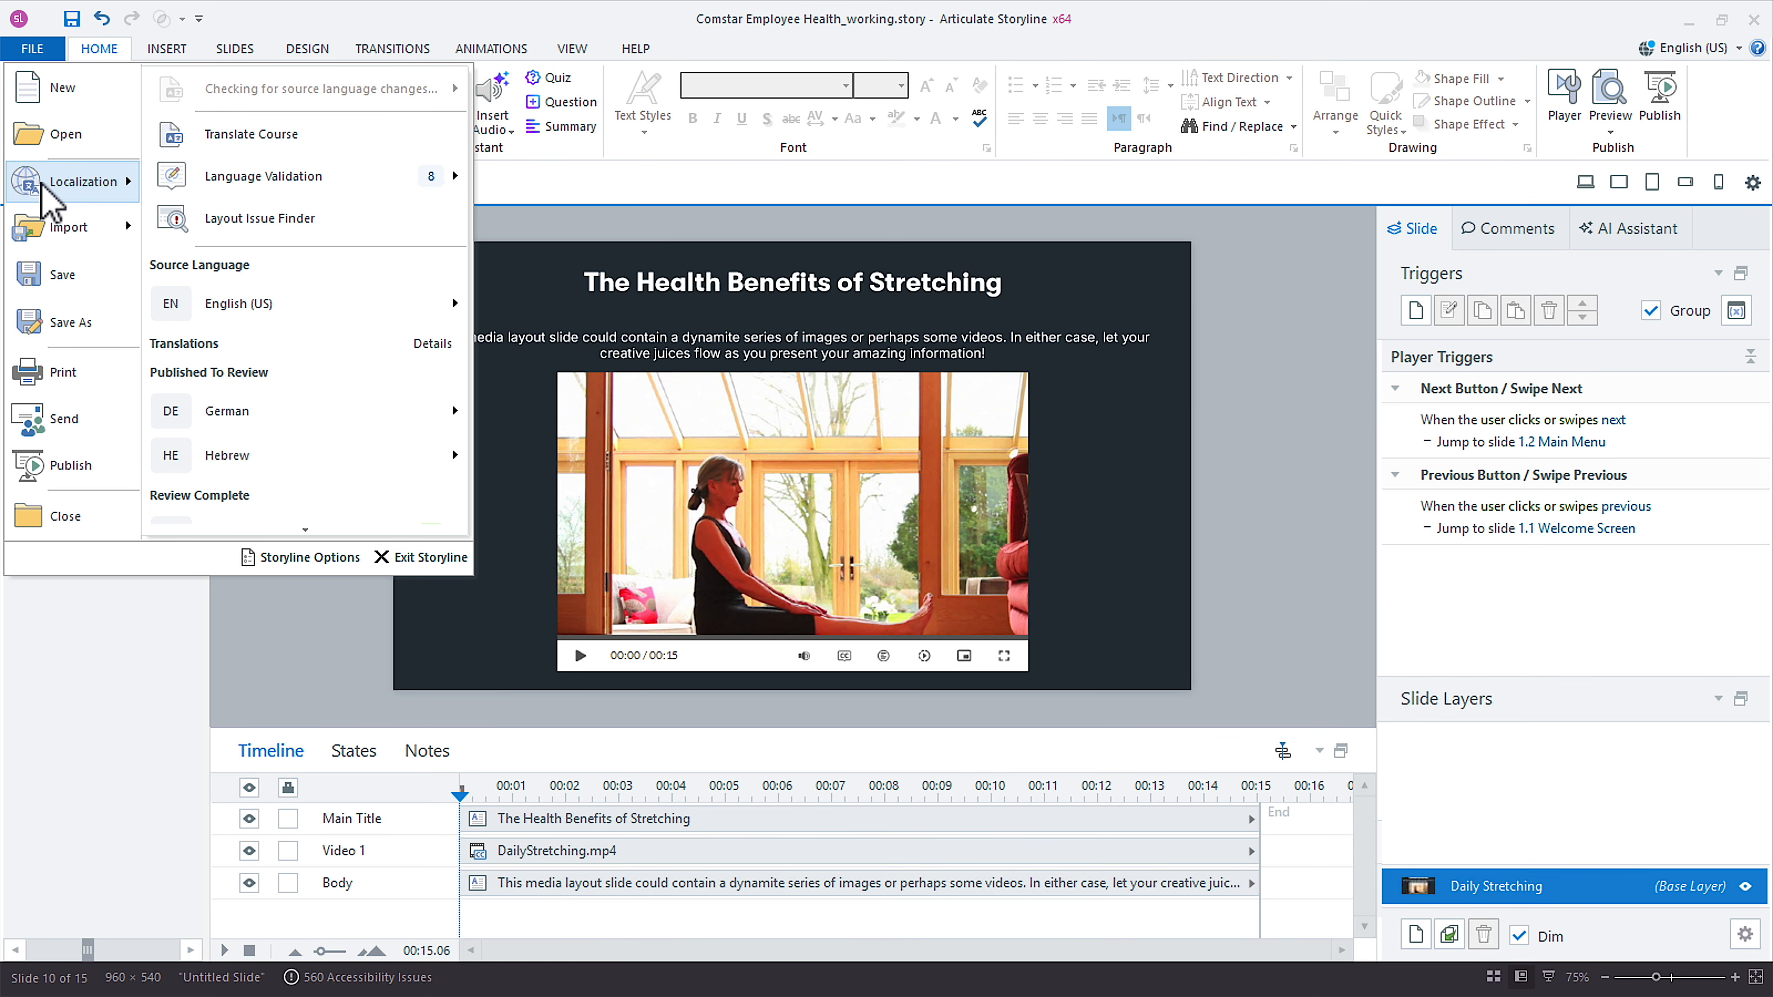
mouse_move(263, 309)
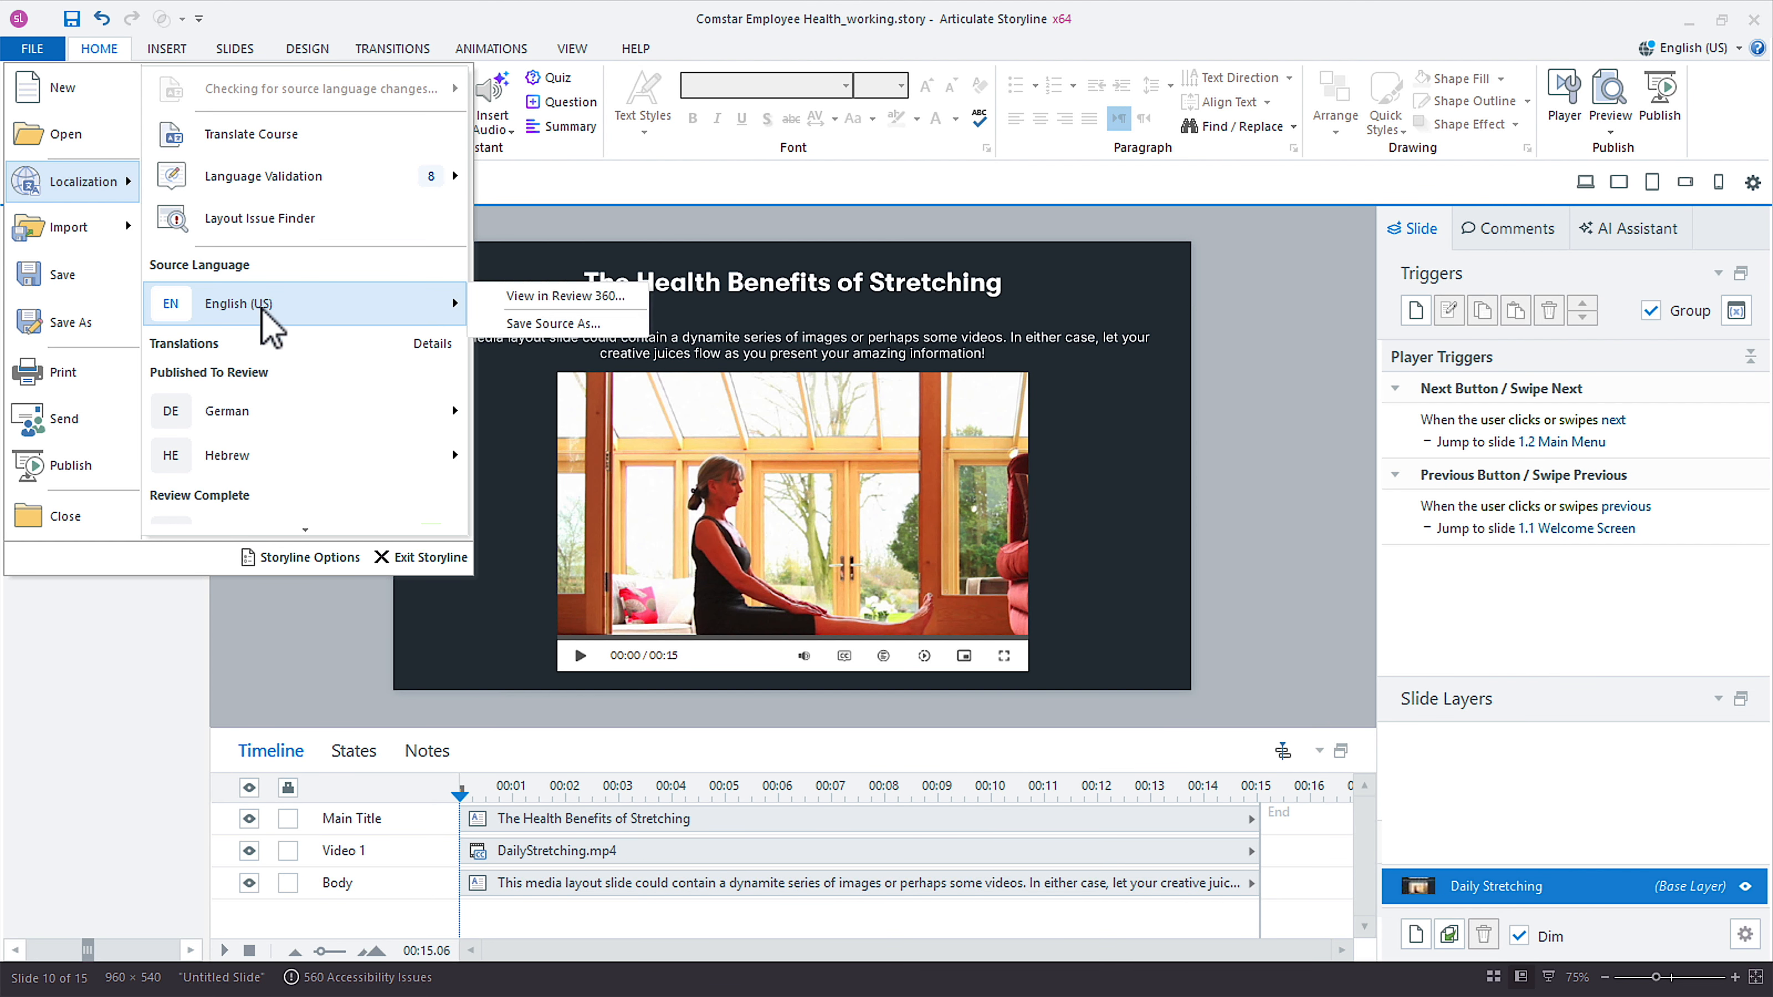
mouse_move(277, 421)
scroll(276, 423, down, 2)
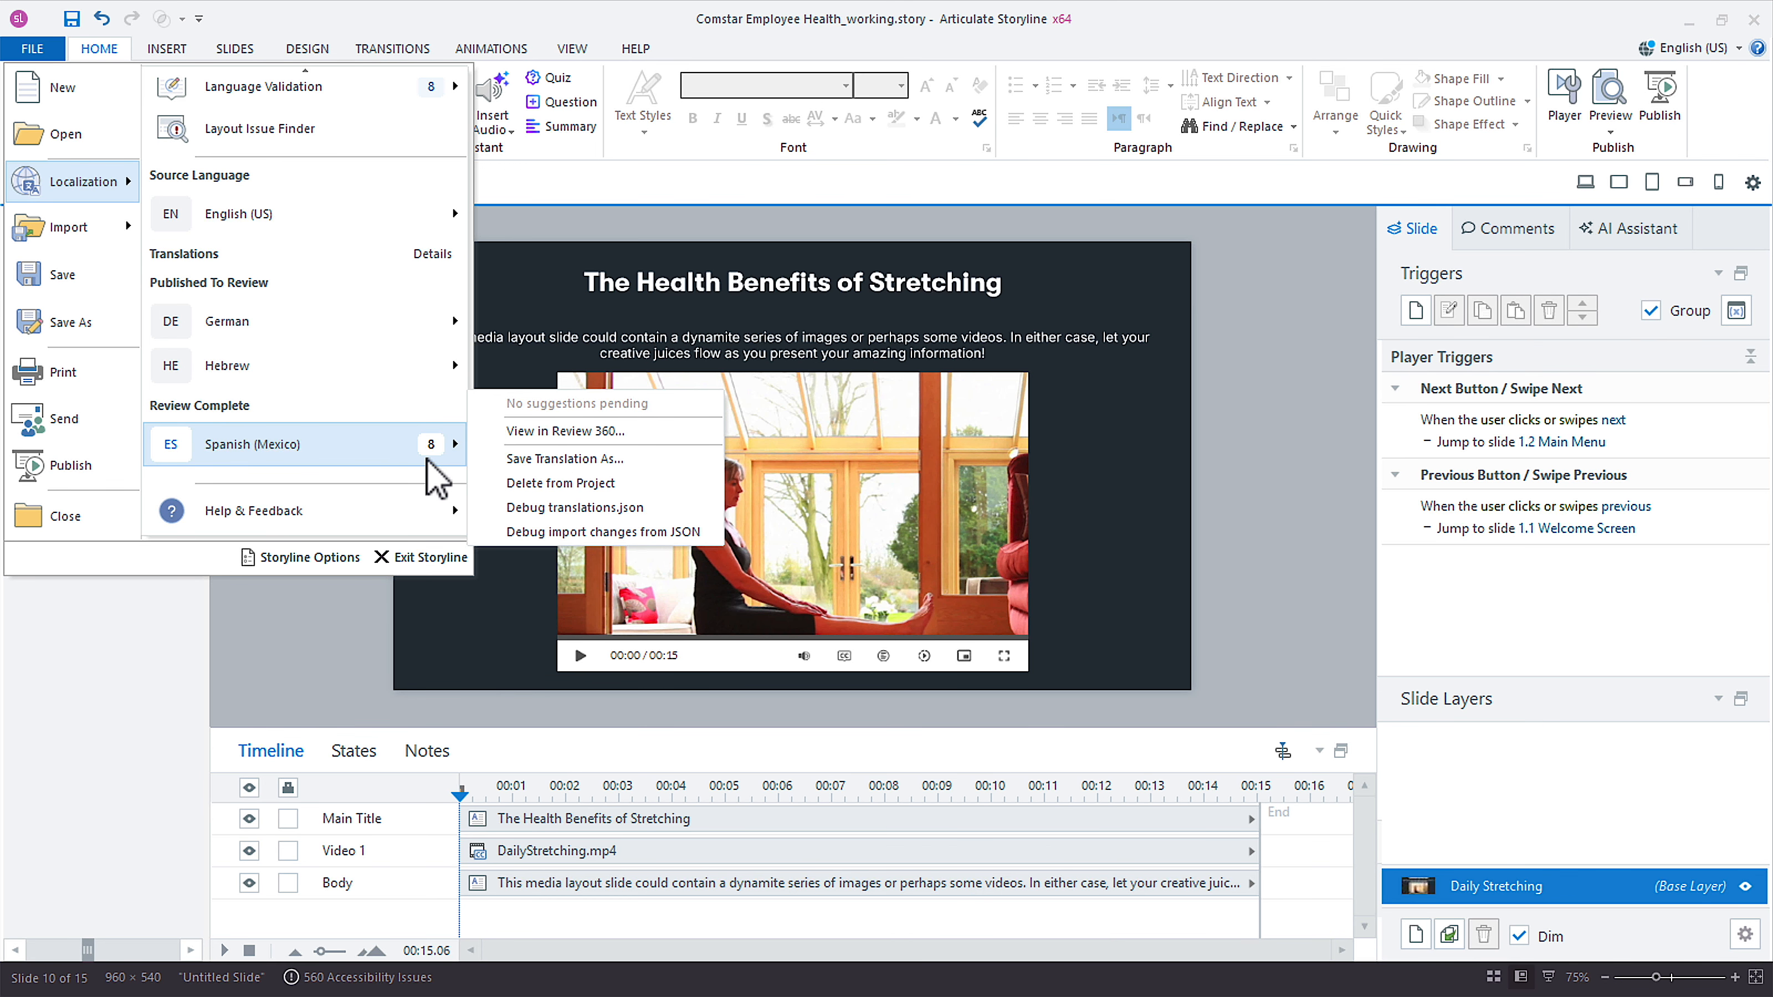
mouse_move(427, 459)
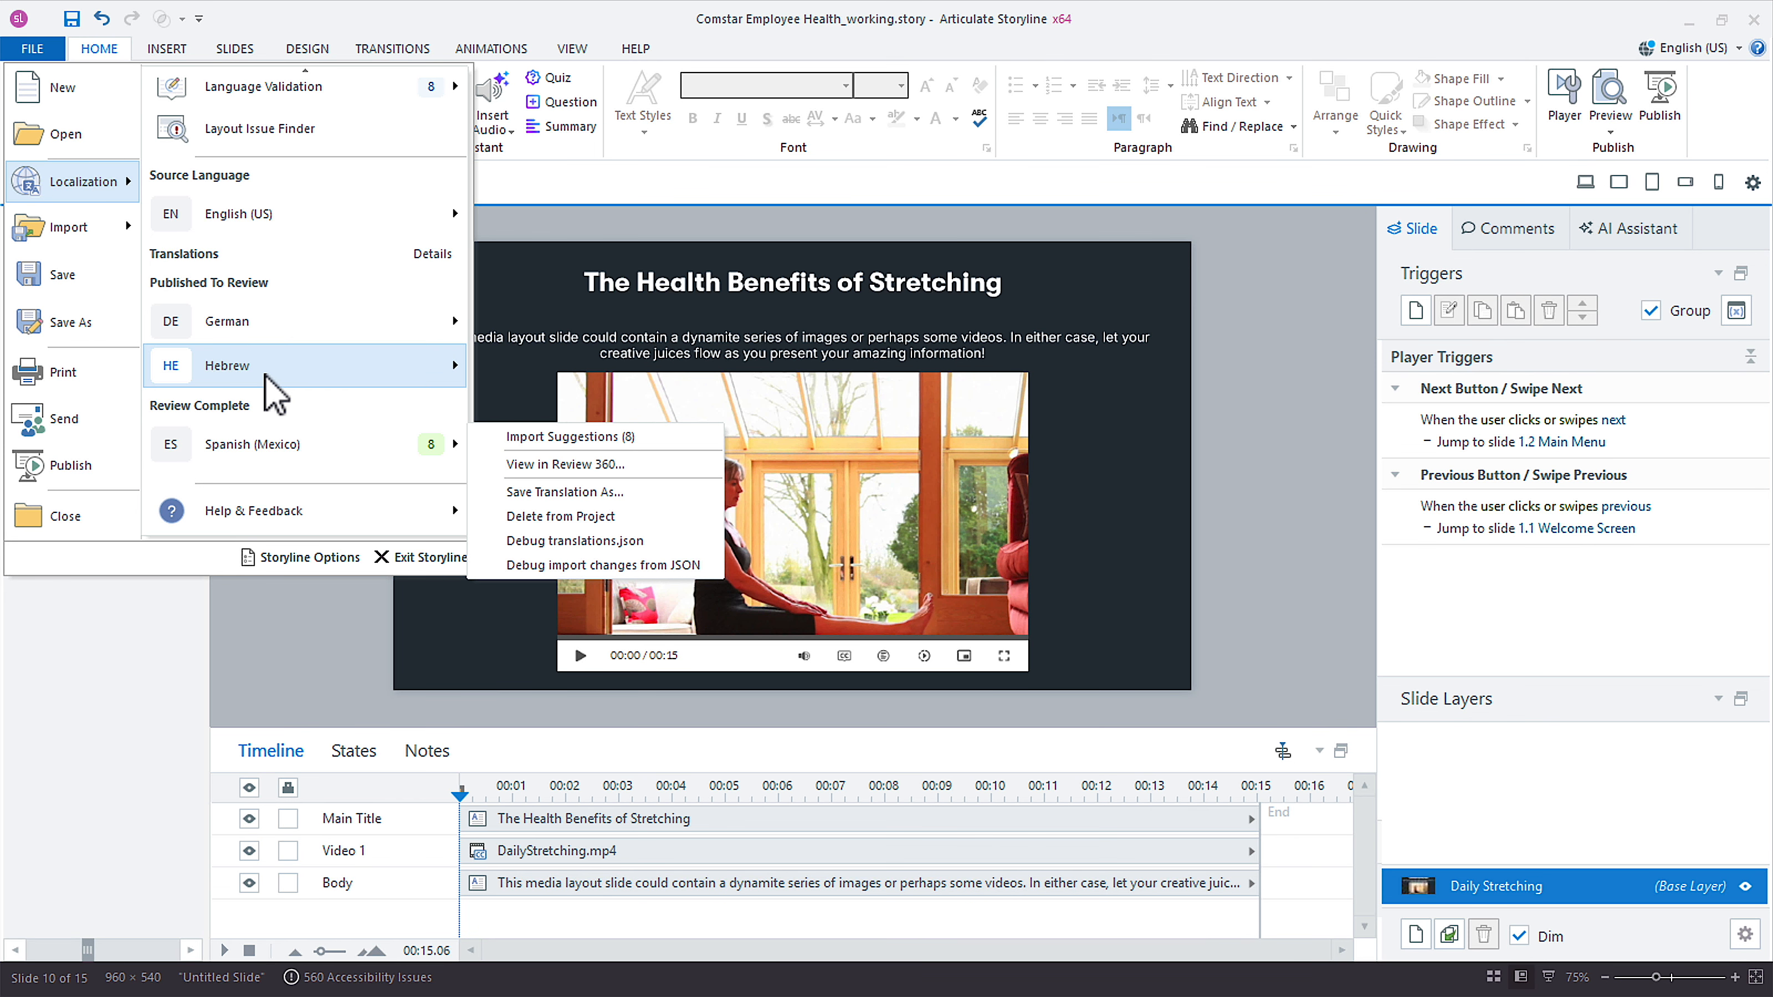
mouse_move(266, 378)
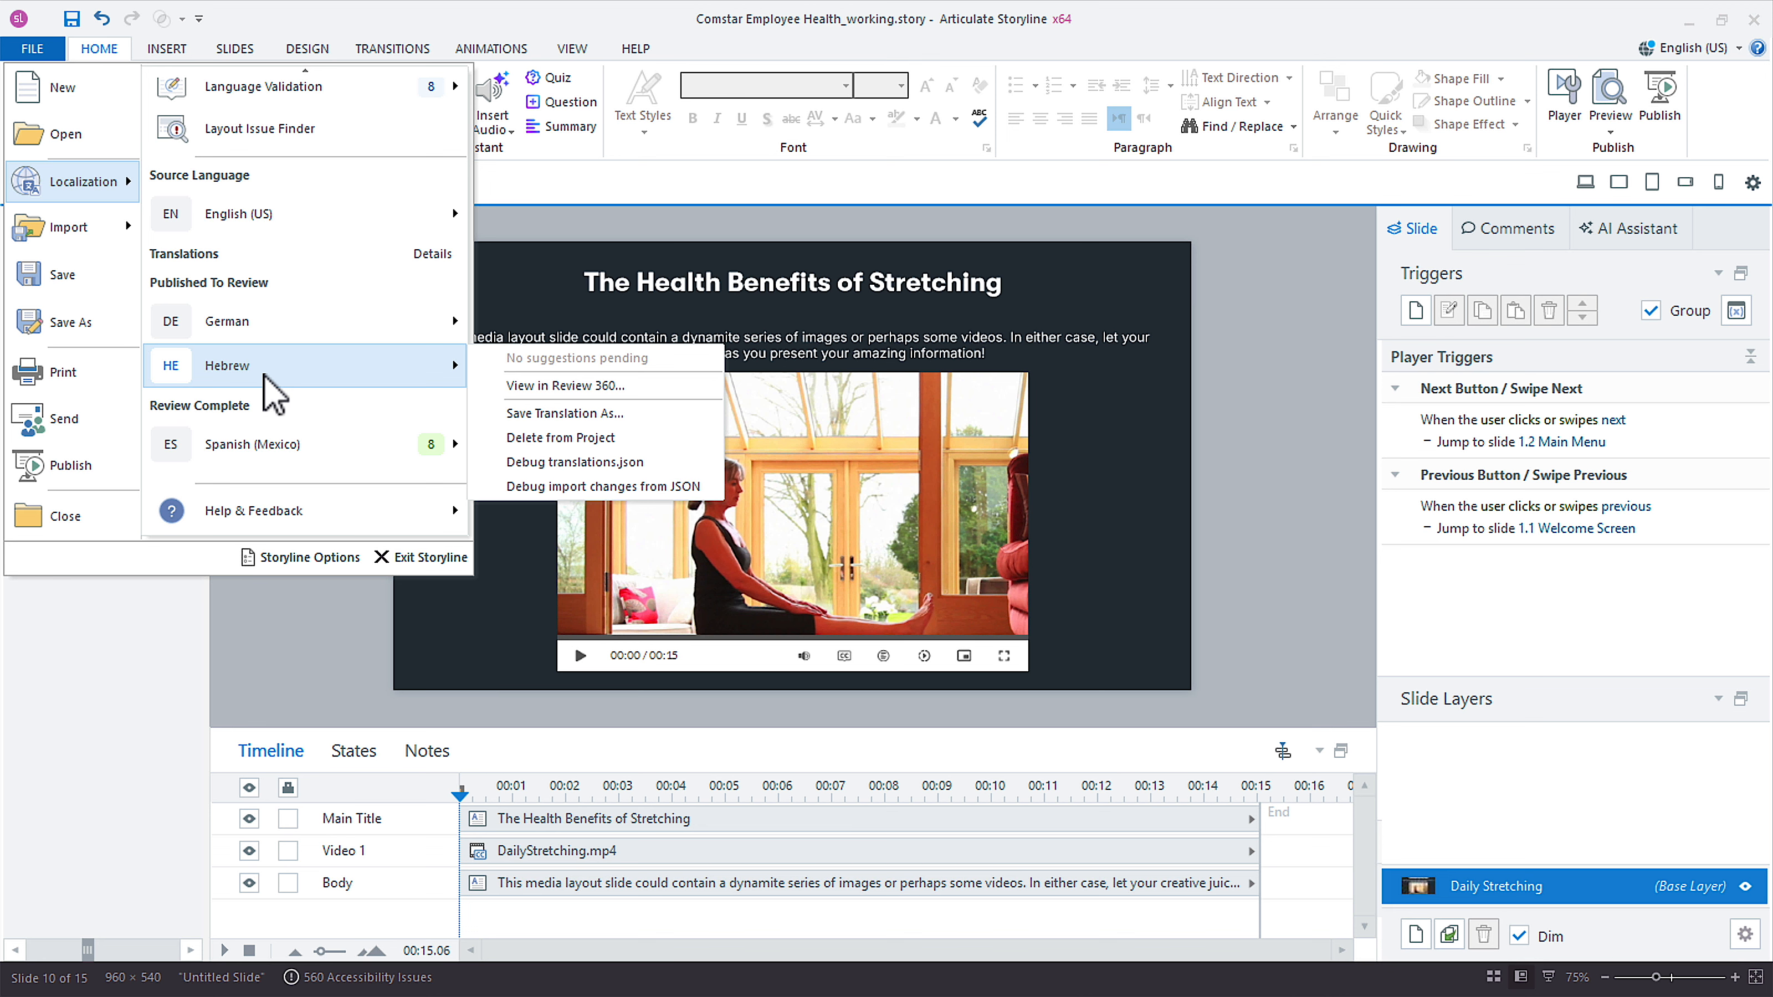
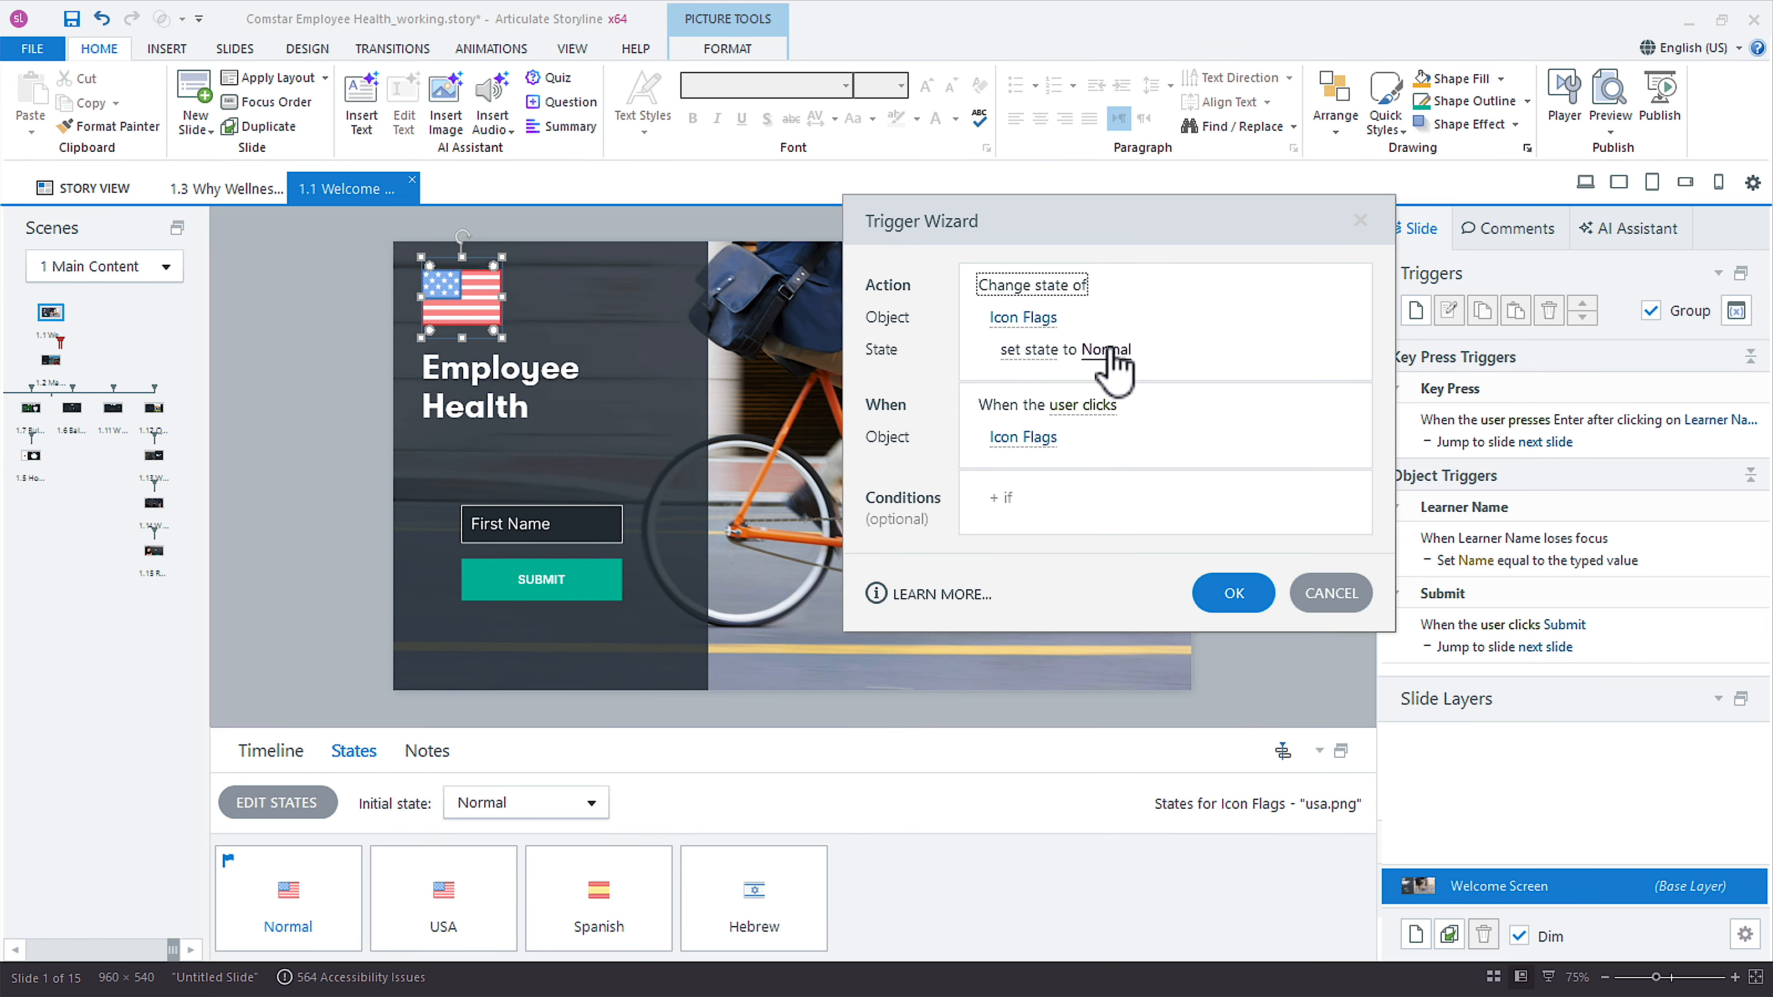
Set the trigger to change Icon Flags to the USA state when the timeline starts on this slide.
click(1110, 349)
click(1012, 503)
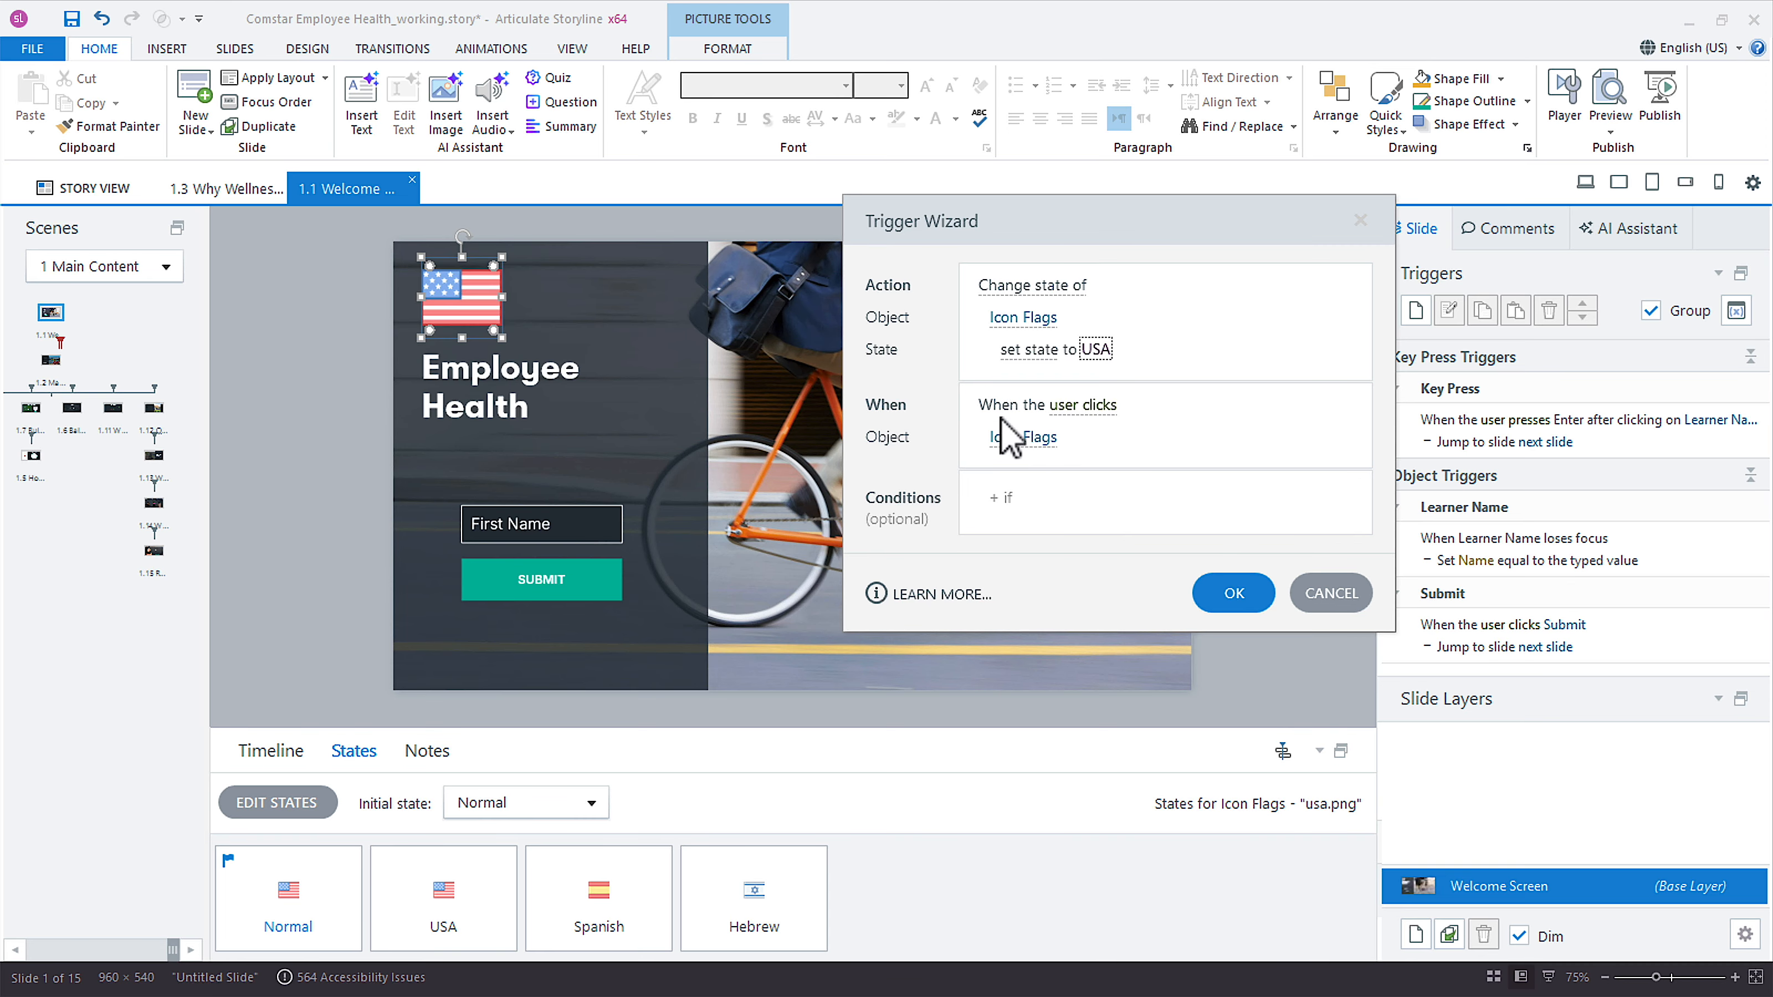
click(1094, 412)
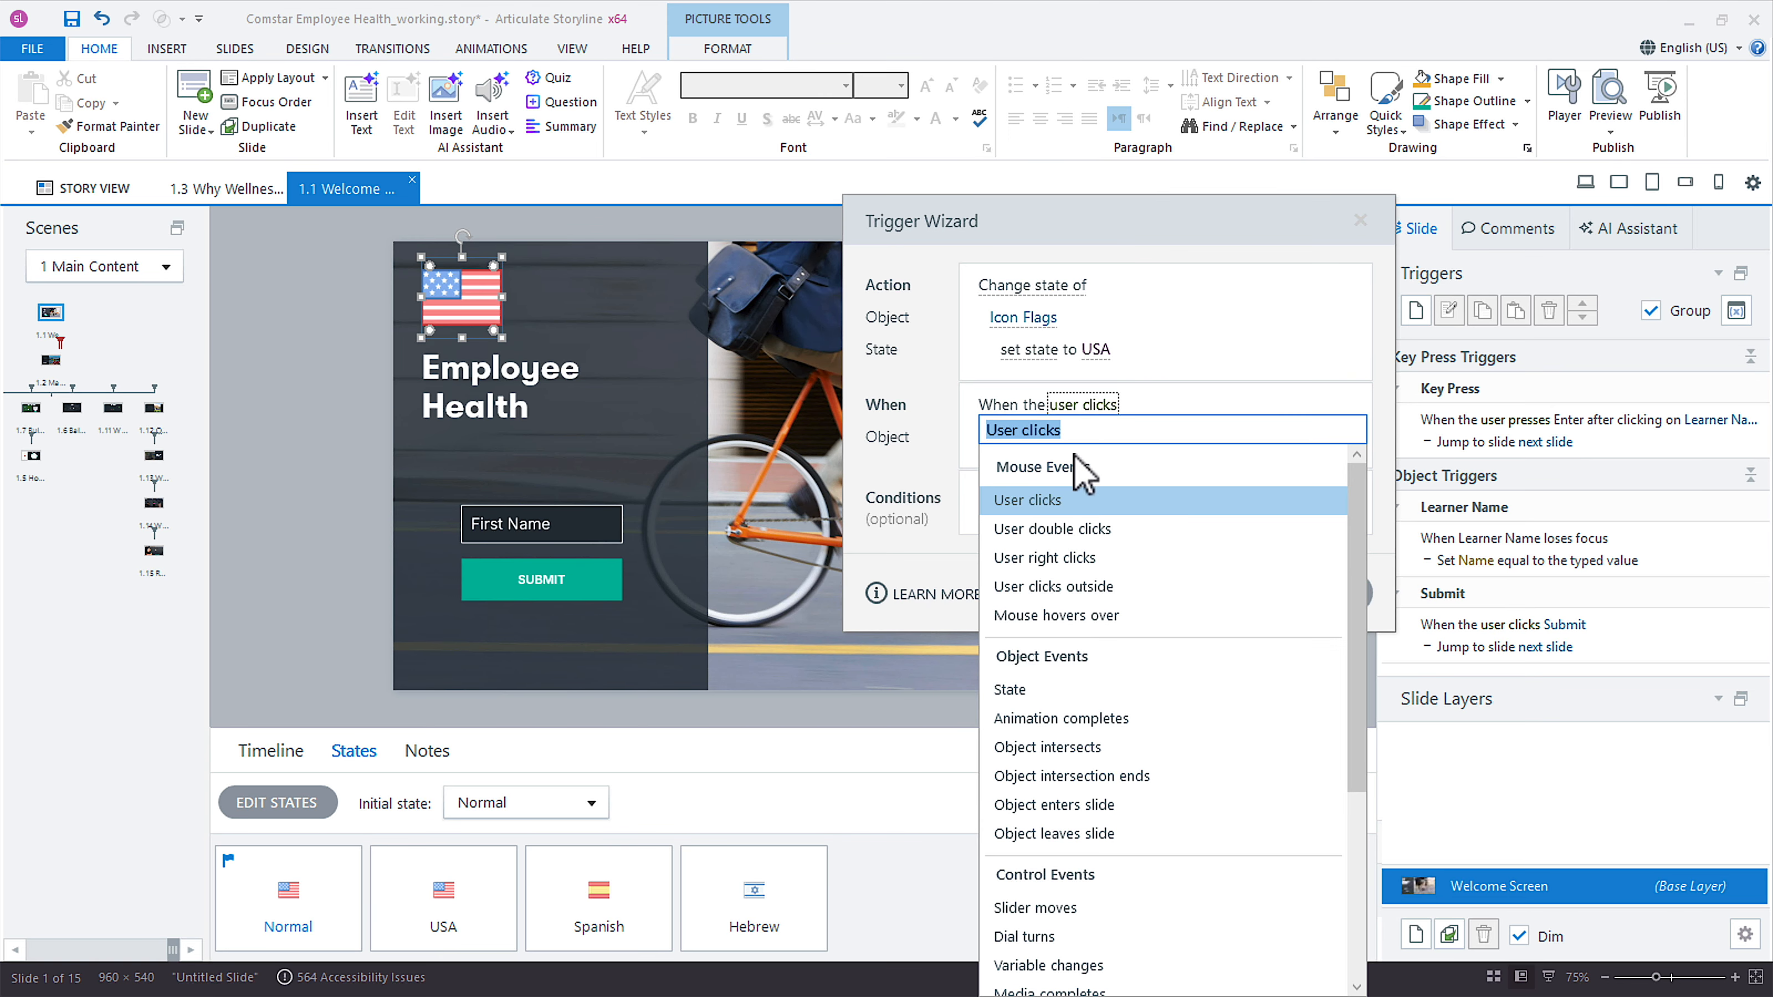
scroll(1144, 845, down, 3)
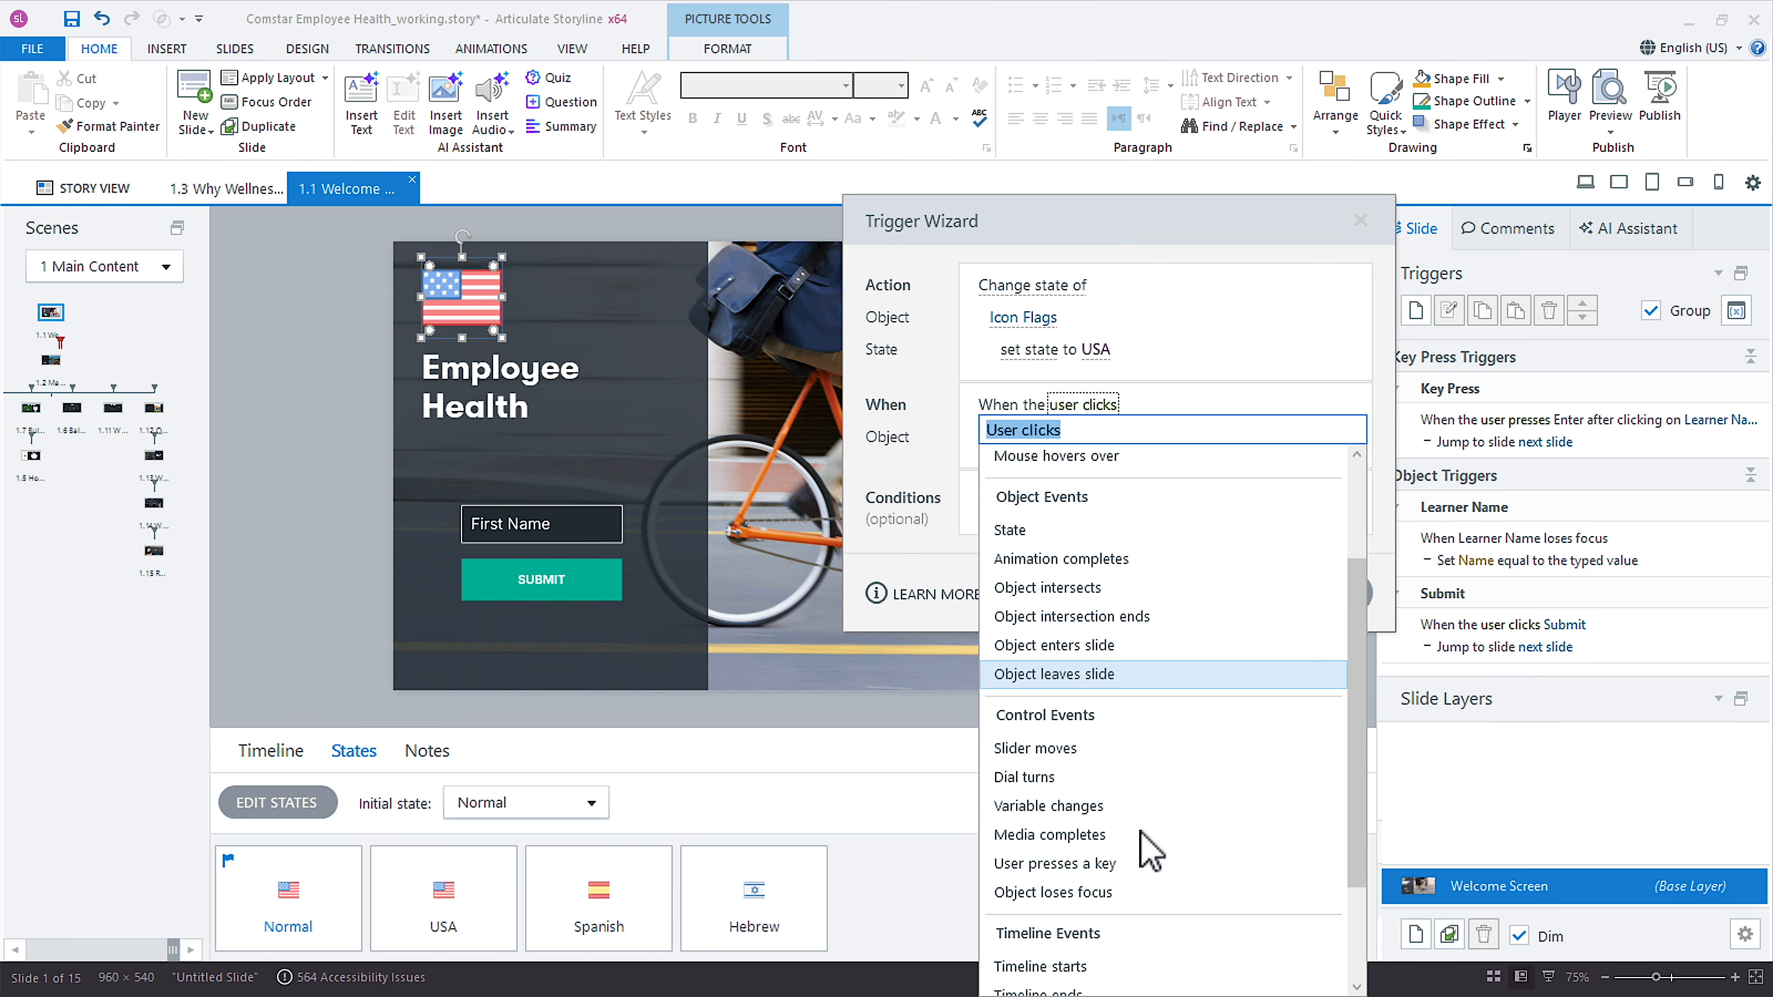
click(1113, 912)
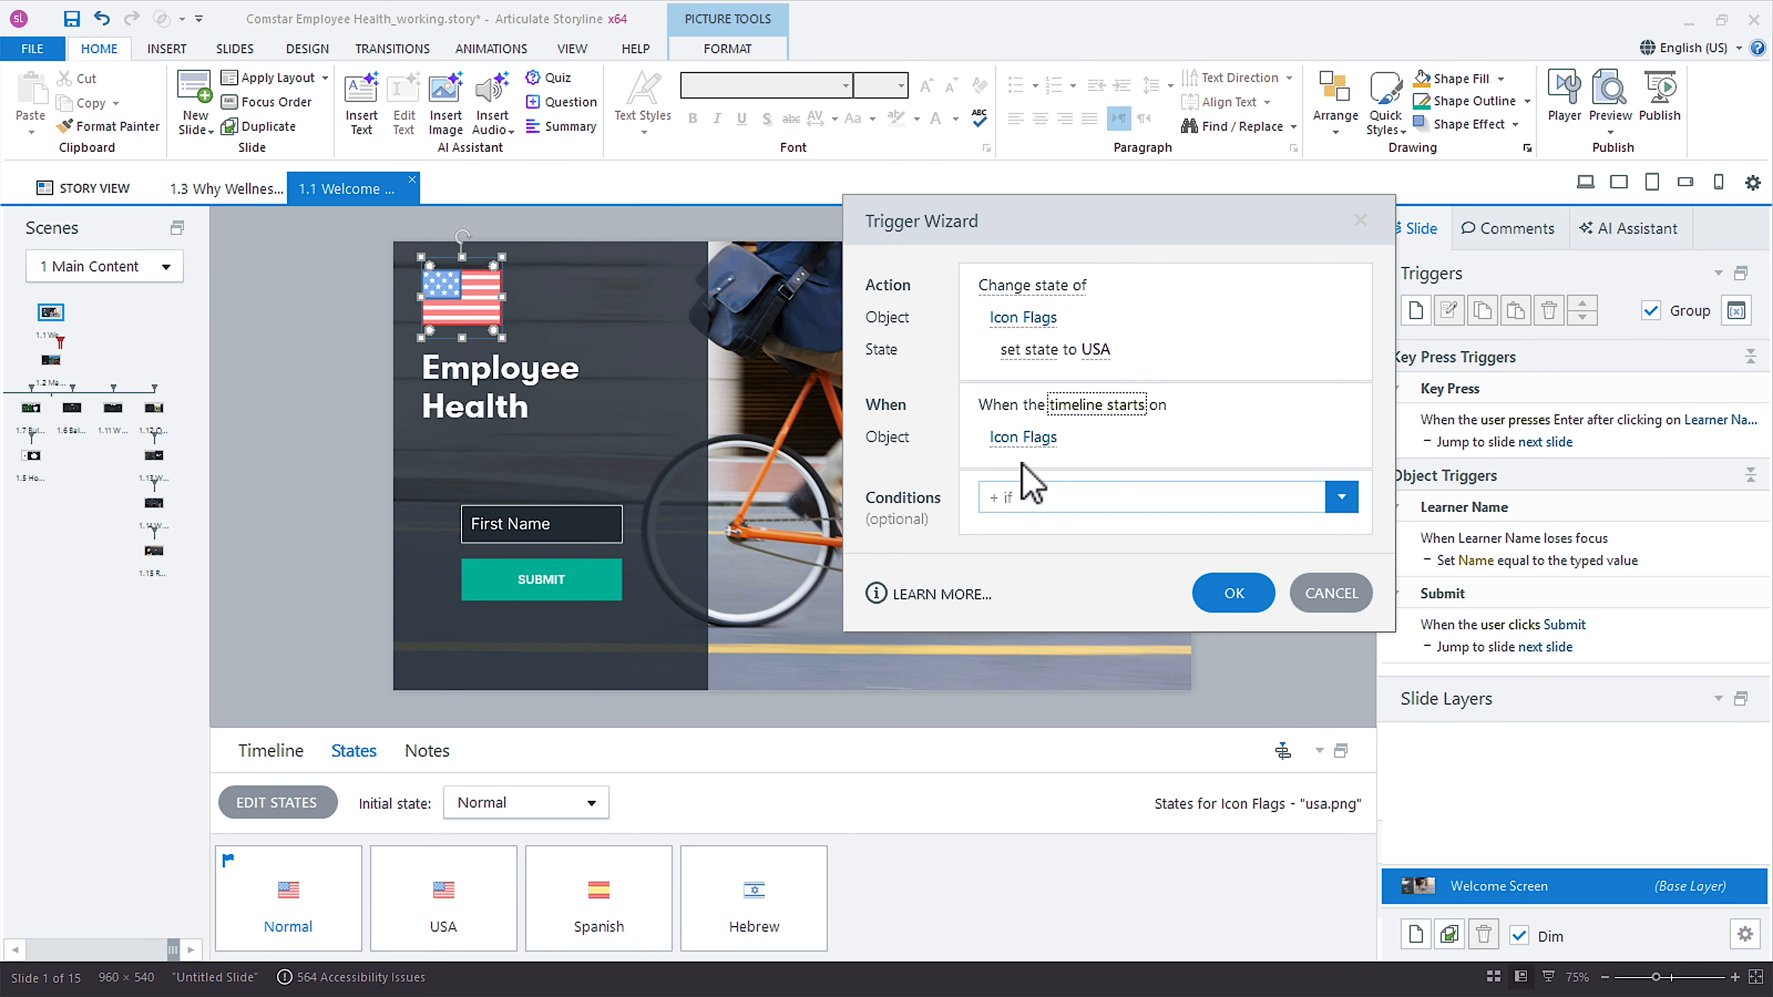
click(1040, 437)
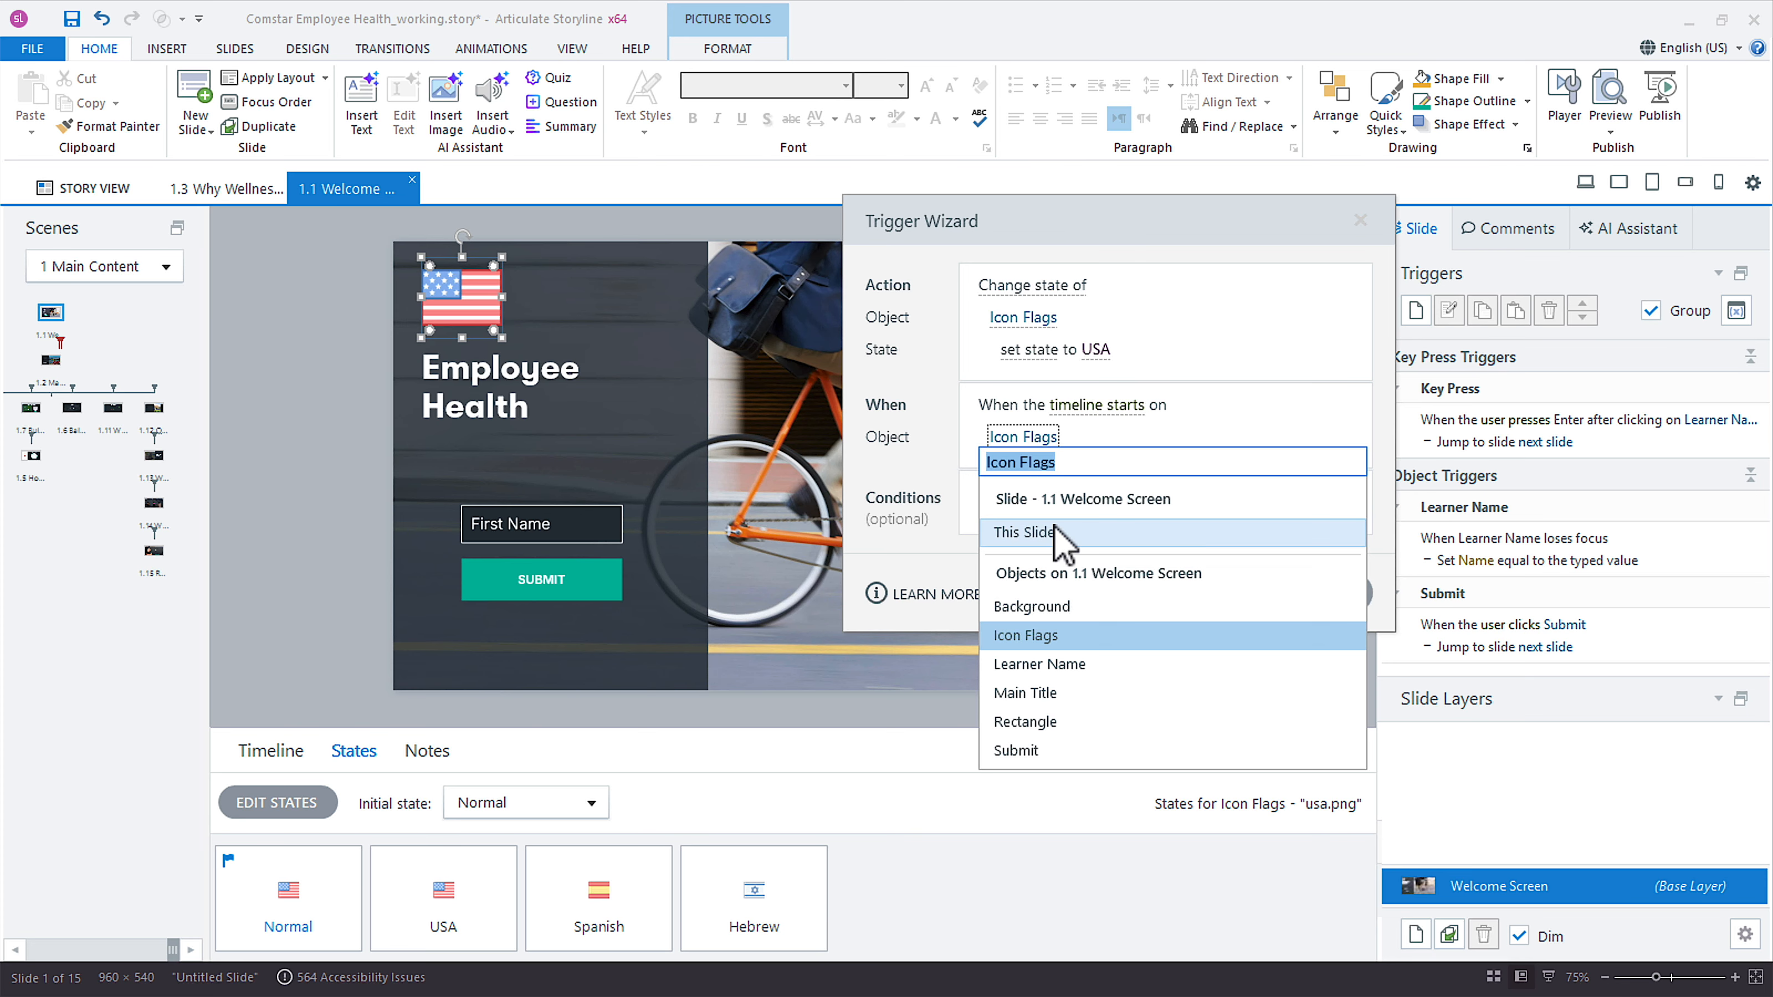
click(1058, 531)
Add a condition requiring the language to be English (US) and accept the Icon Flags trigger.
click(1048, 499)
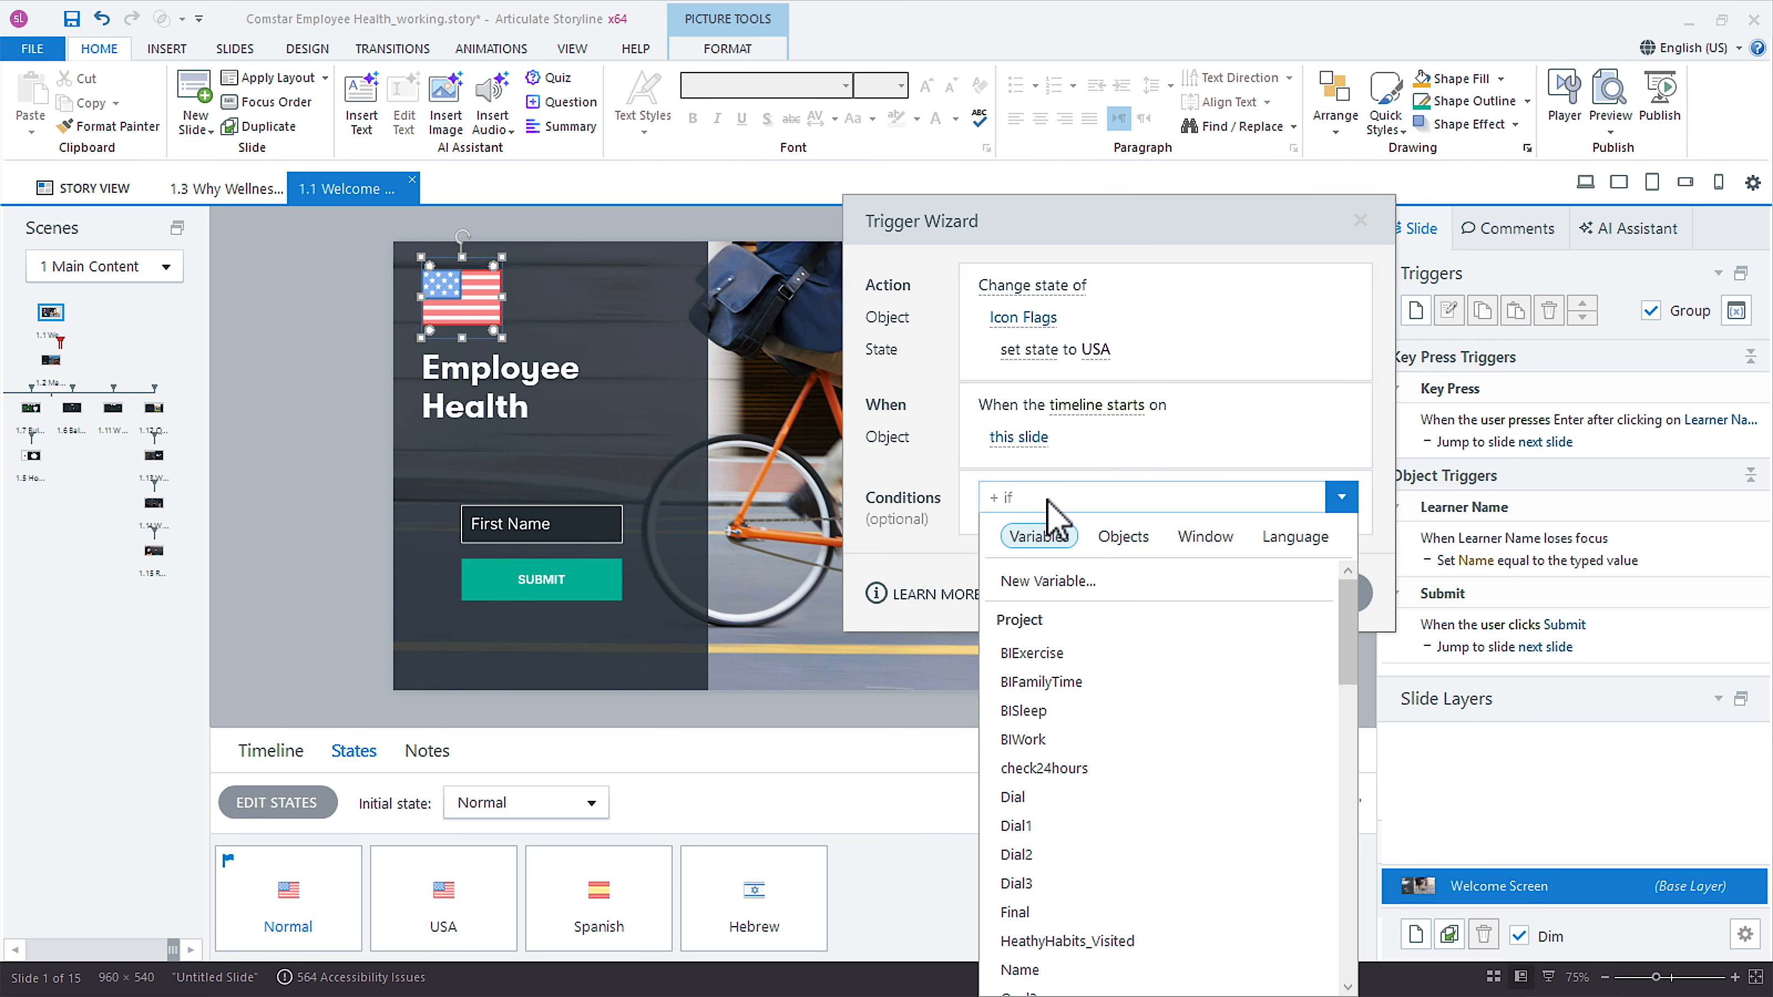
click(1296, 536)
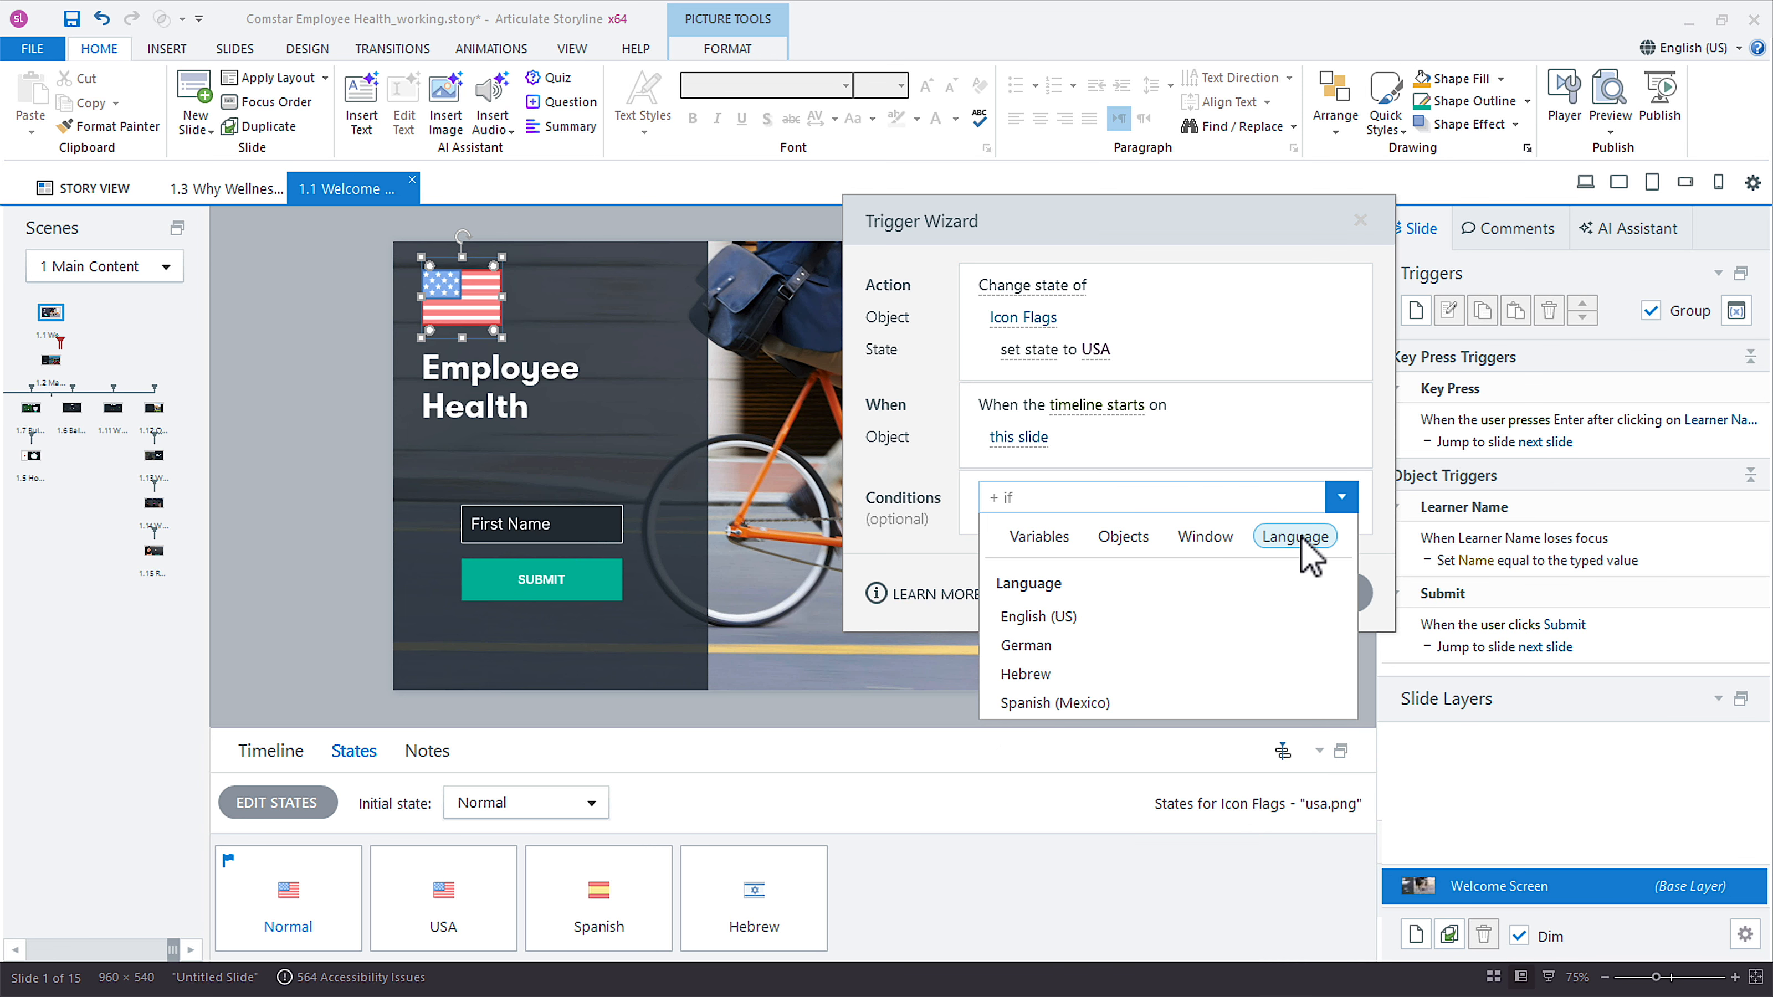
click(1078, 618)
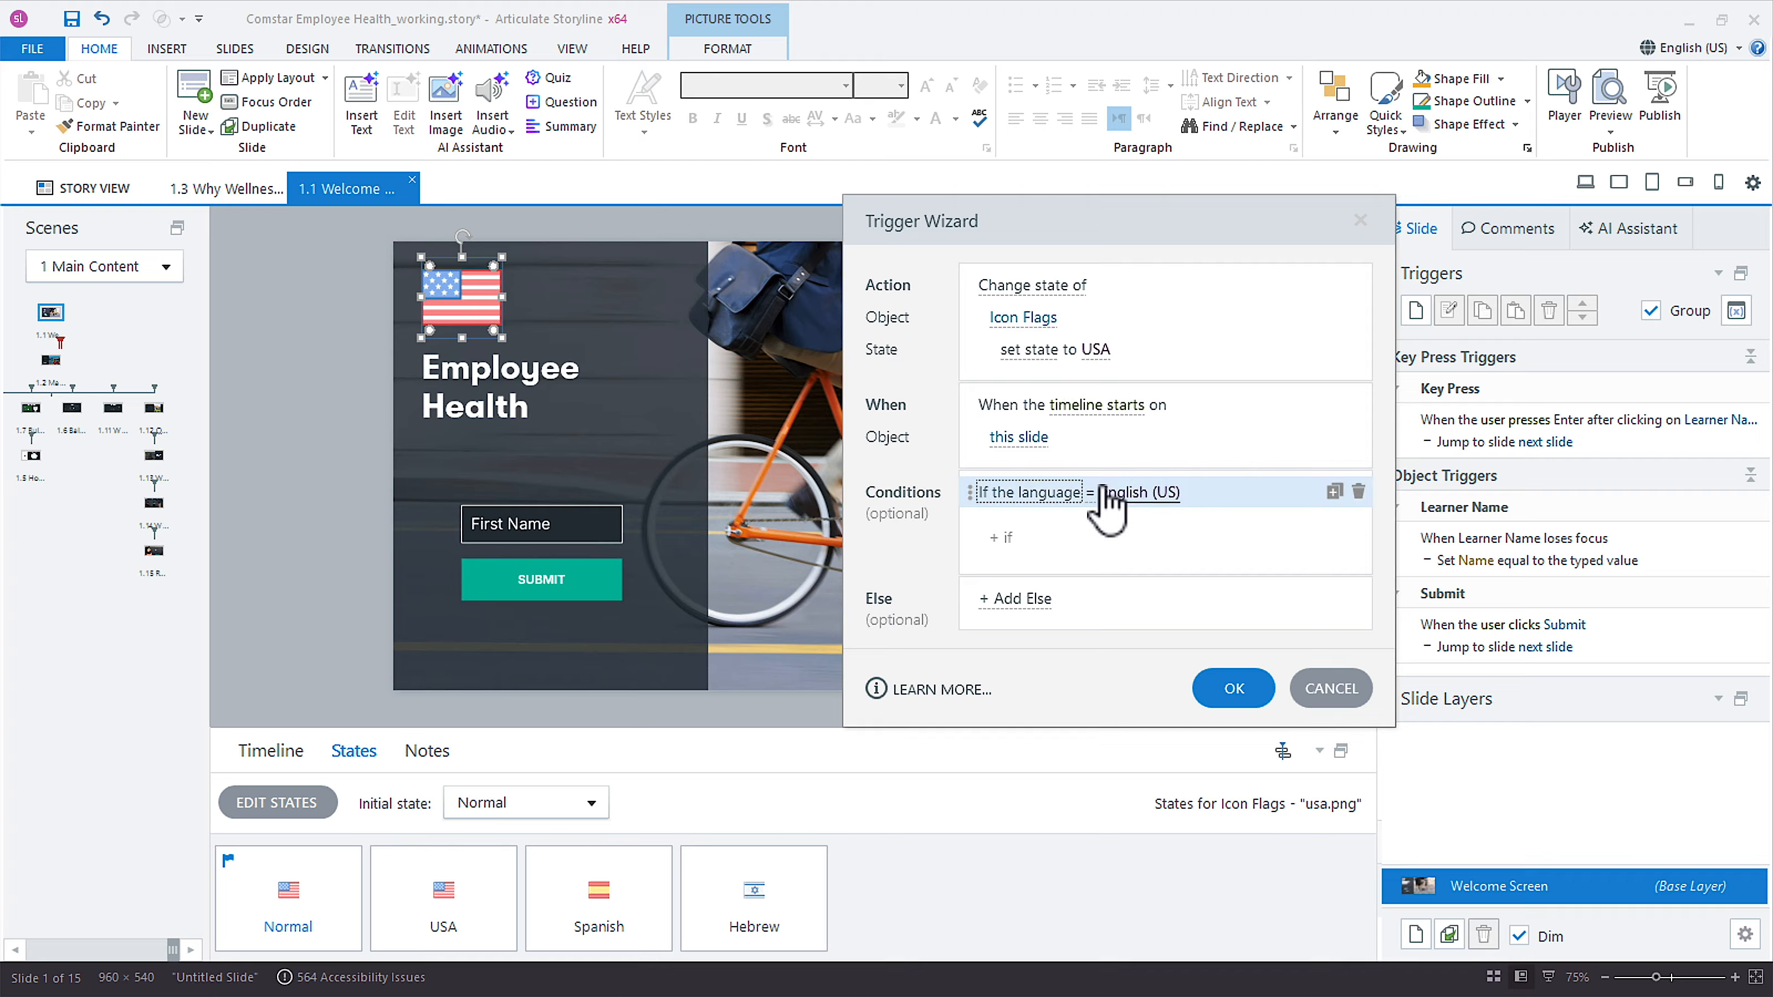
click(1218, 691)
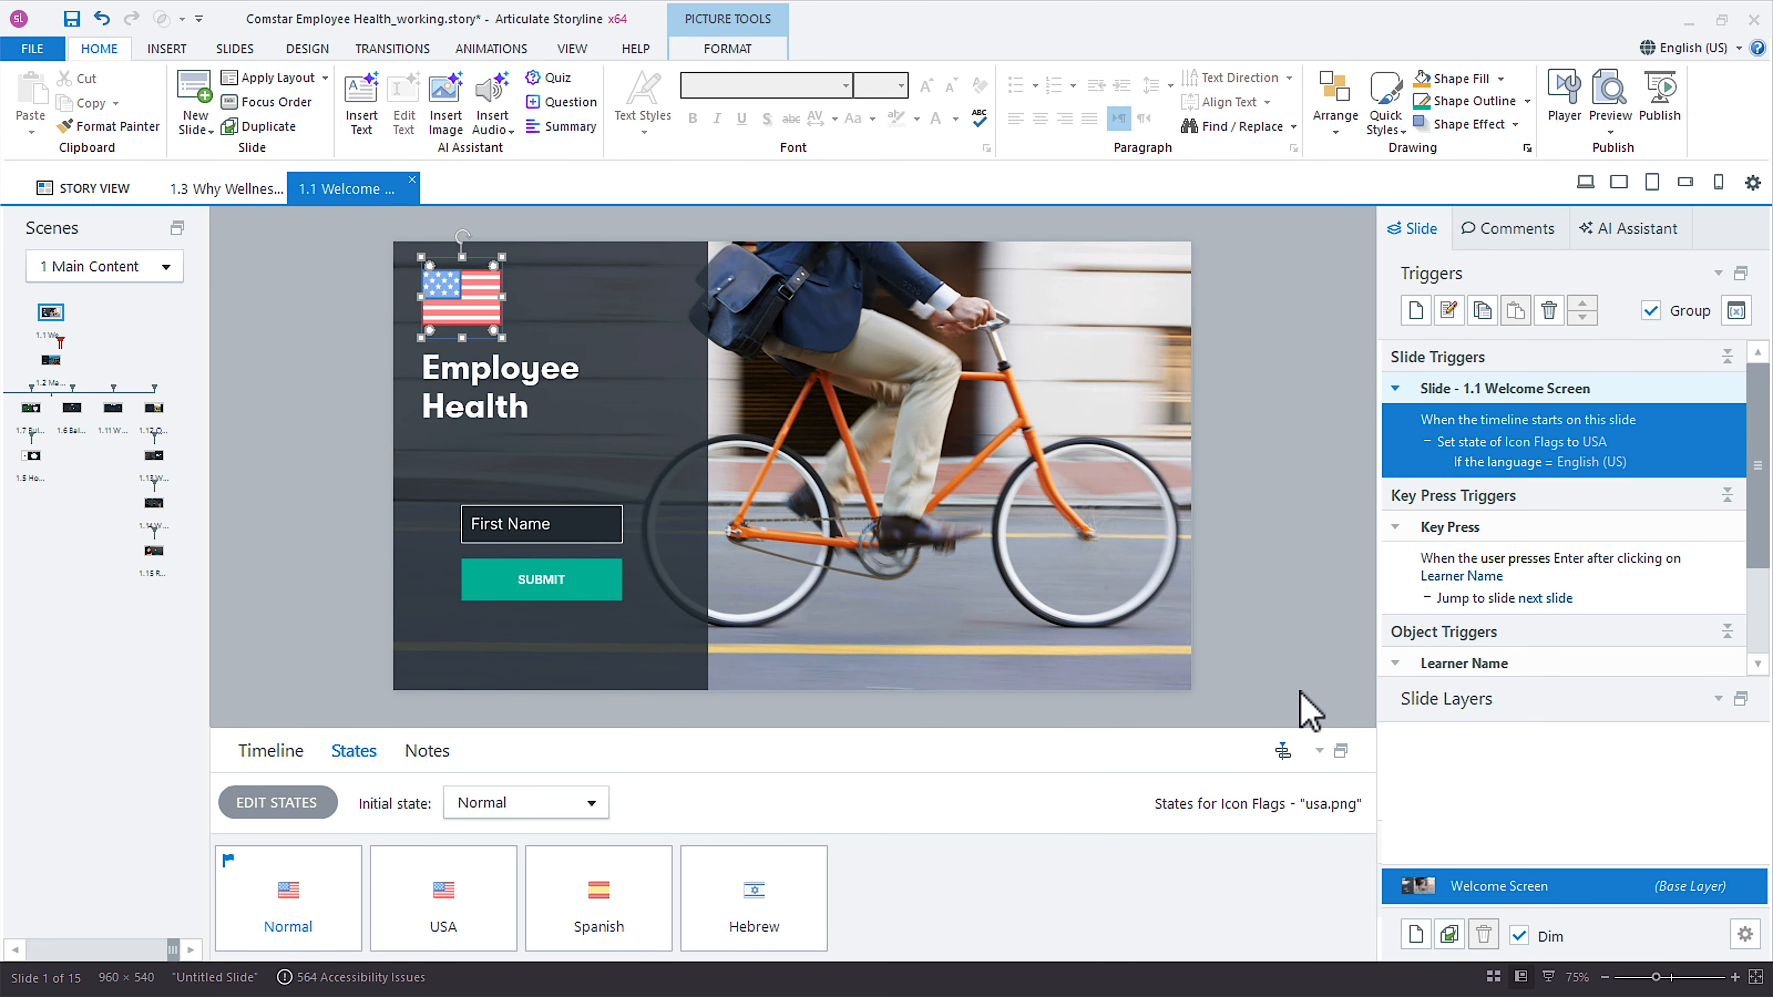
Duplicate the USA flag trigger and set the copy to the Hebrew state with the language condition Hebrew.
click(1686, 453)
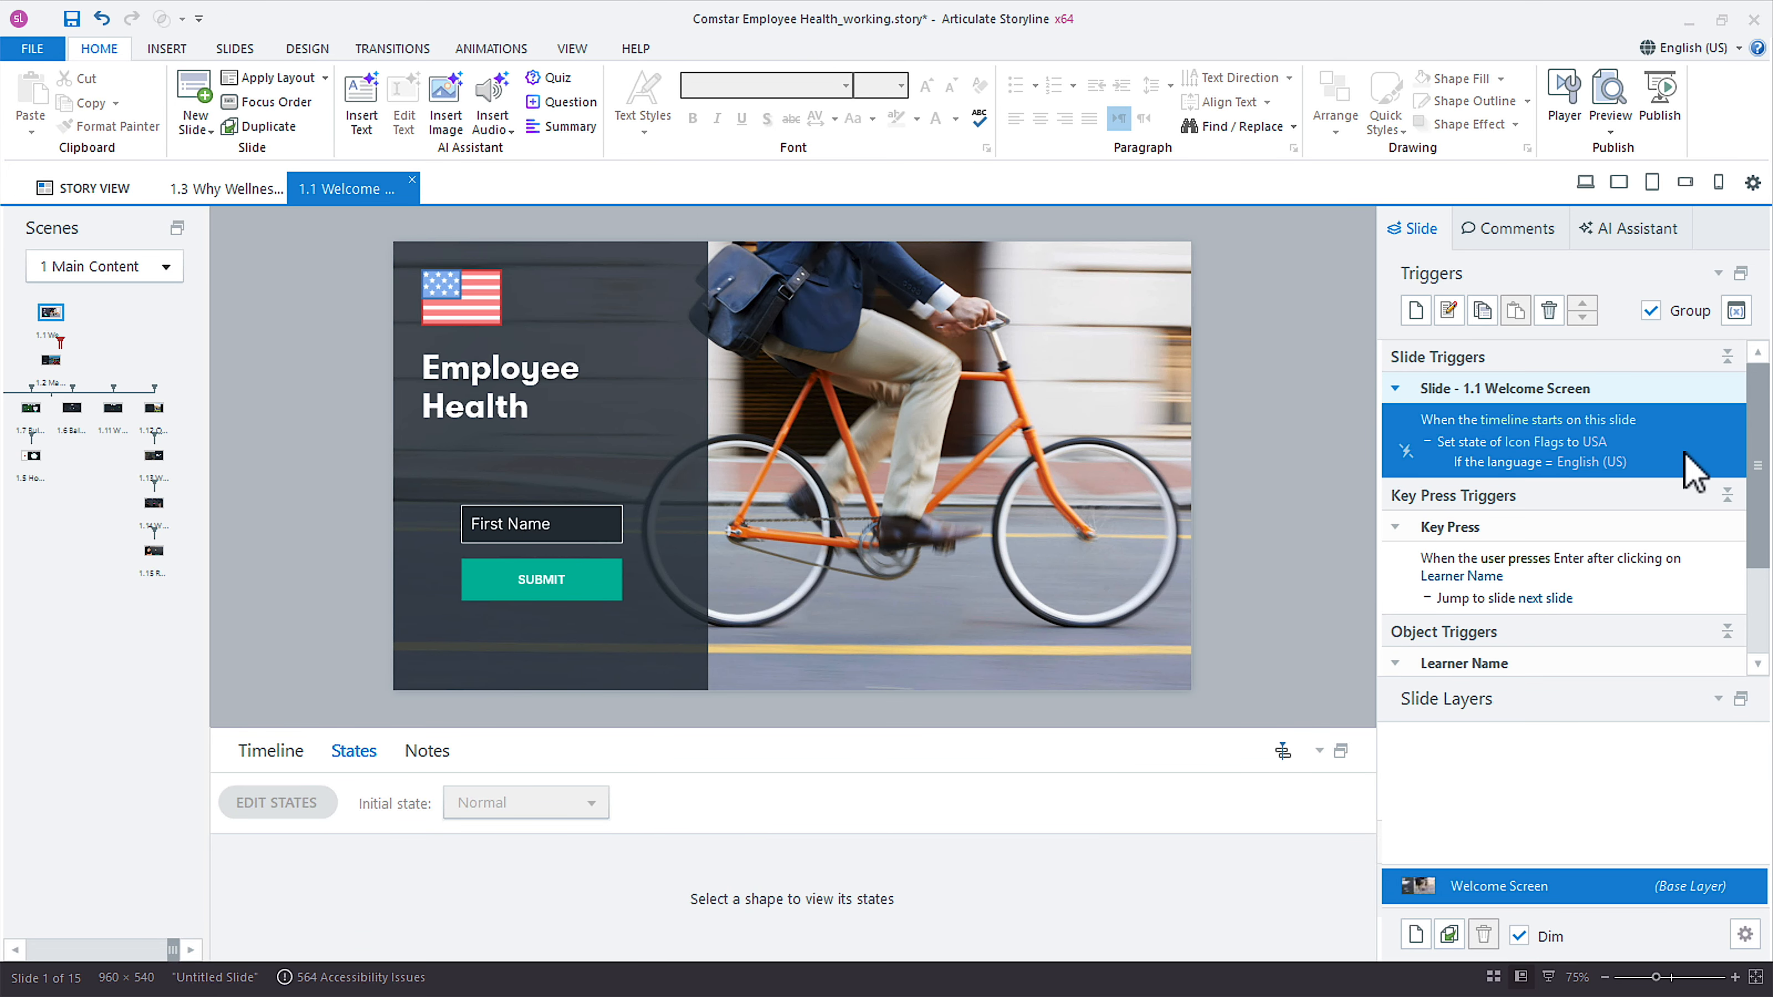
right_click(1690, 468)
click(1726, 499)
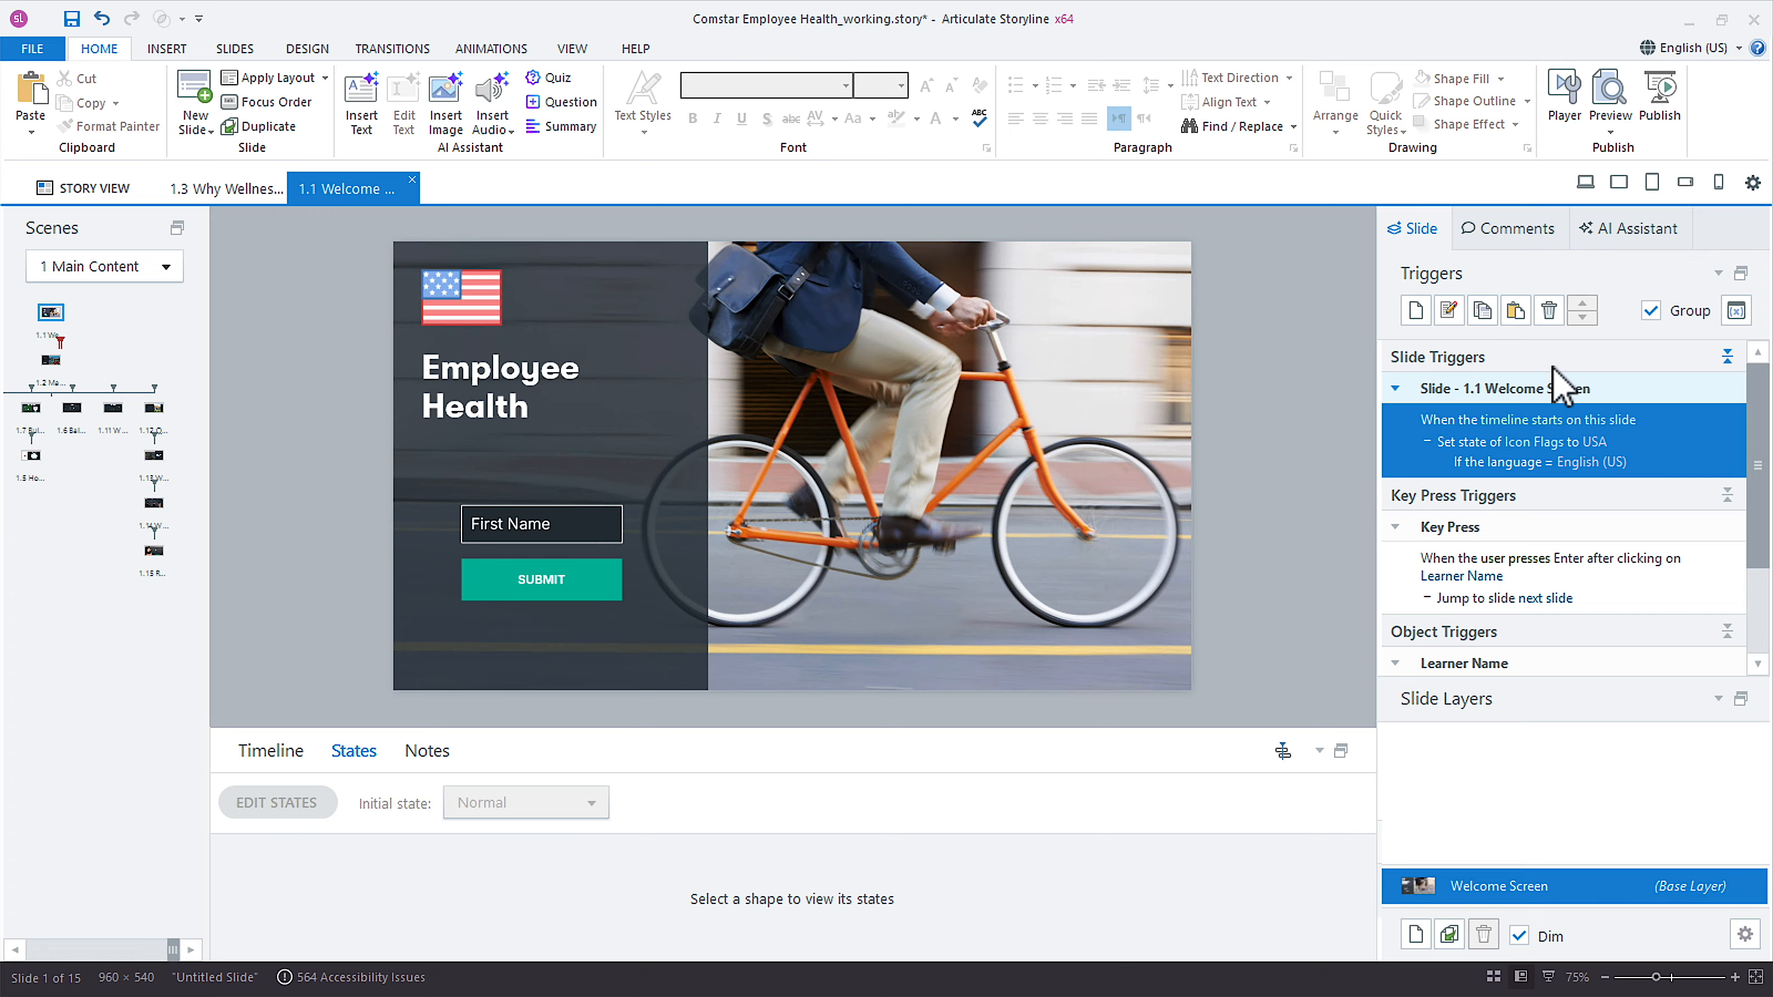
click(1515, 311)
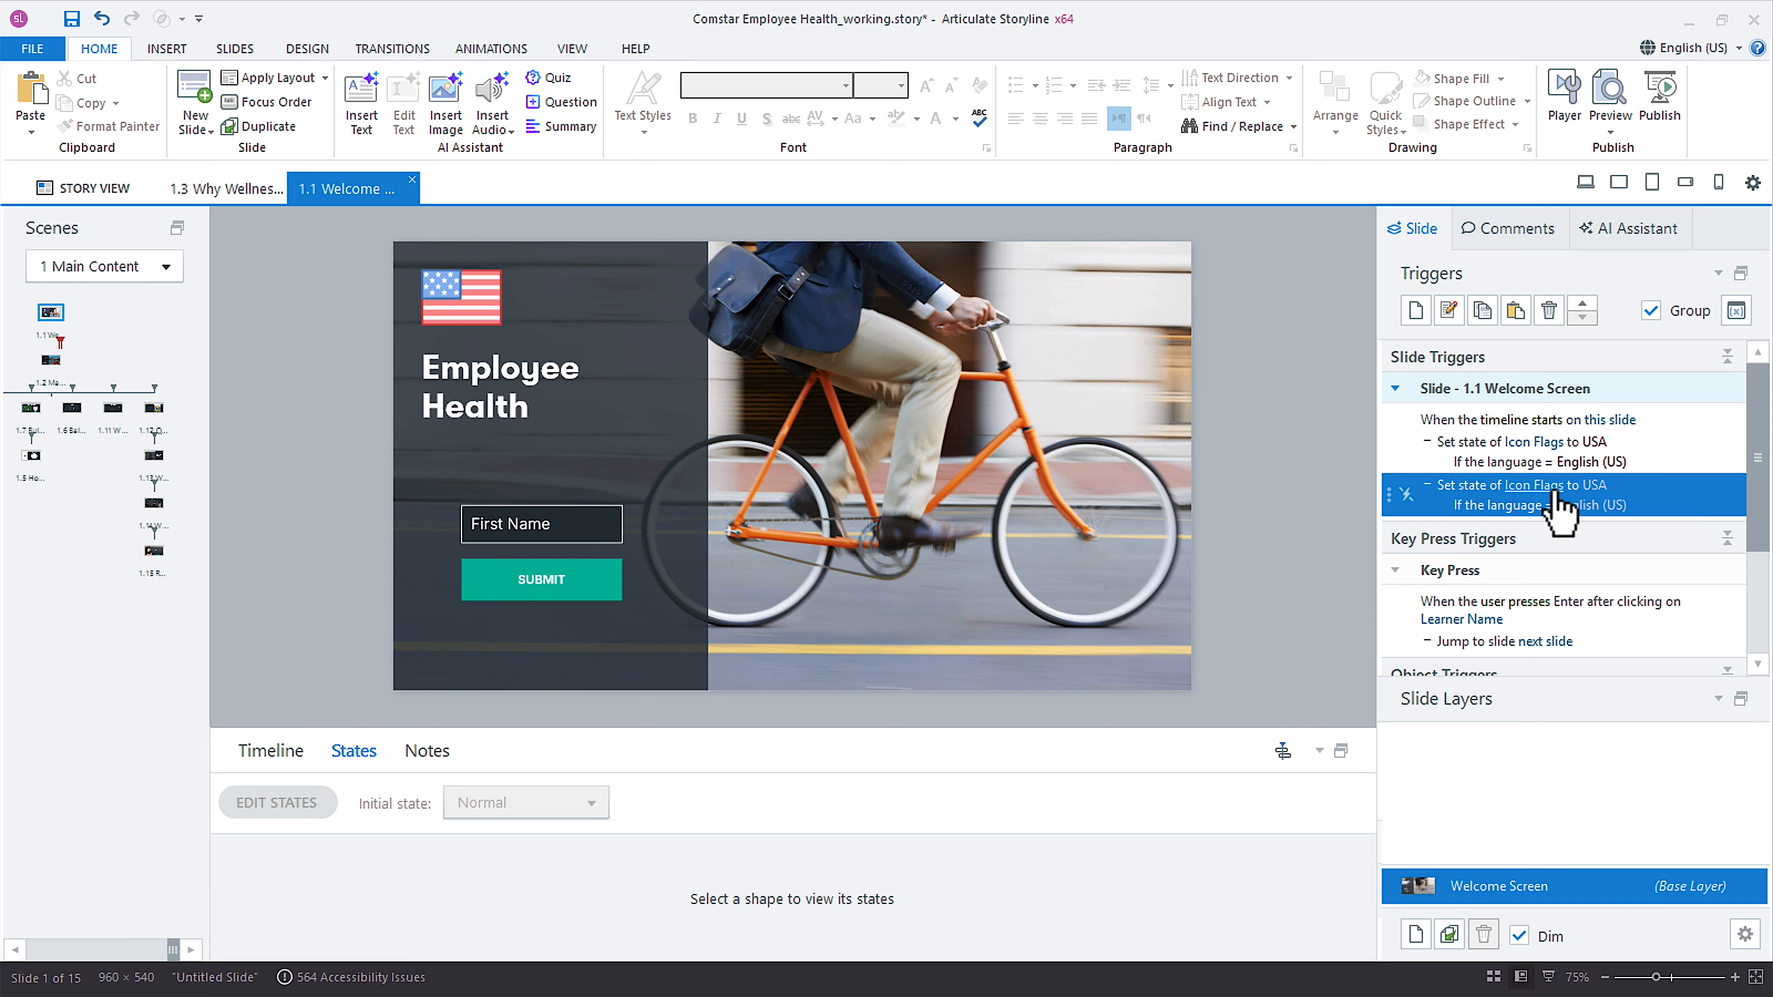
click(1597, 487)
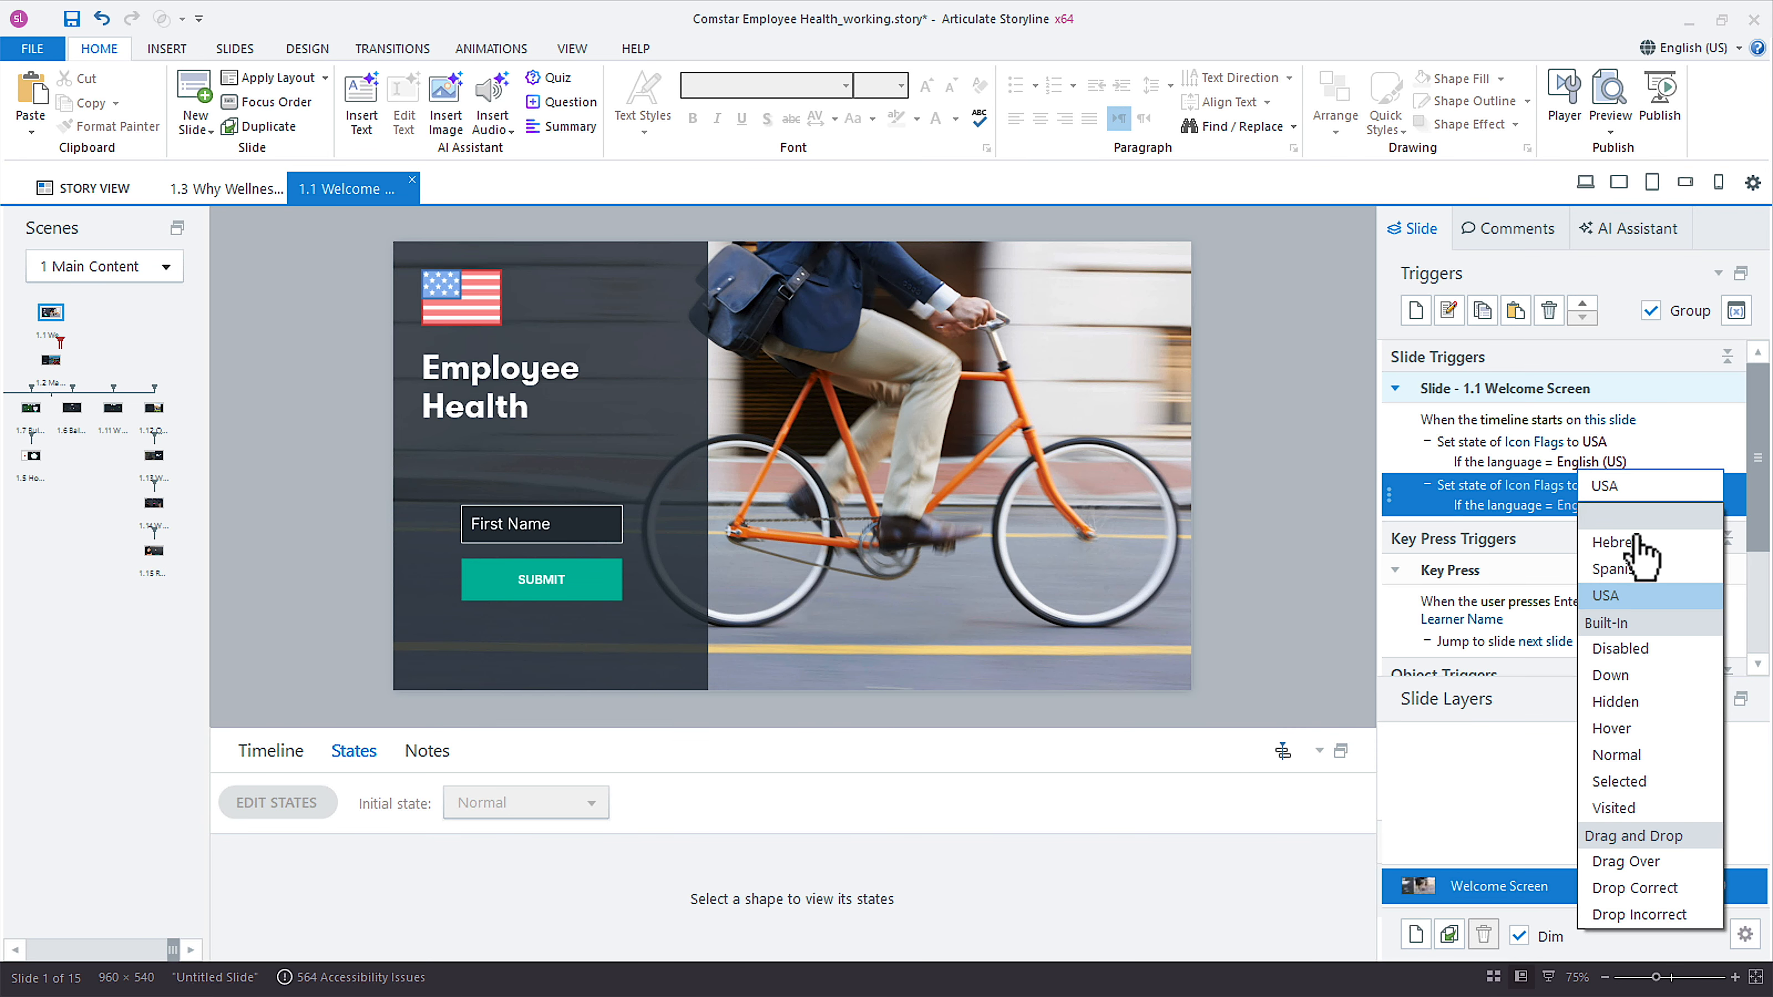
click(1601, 557)
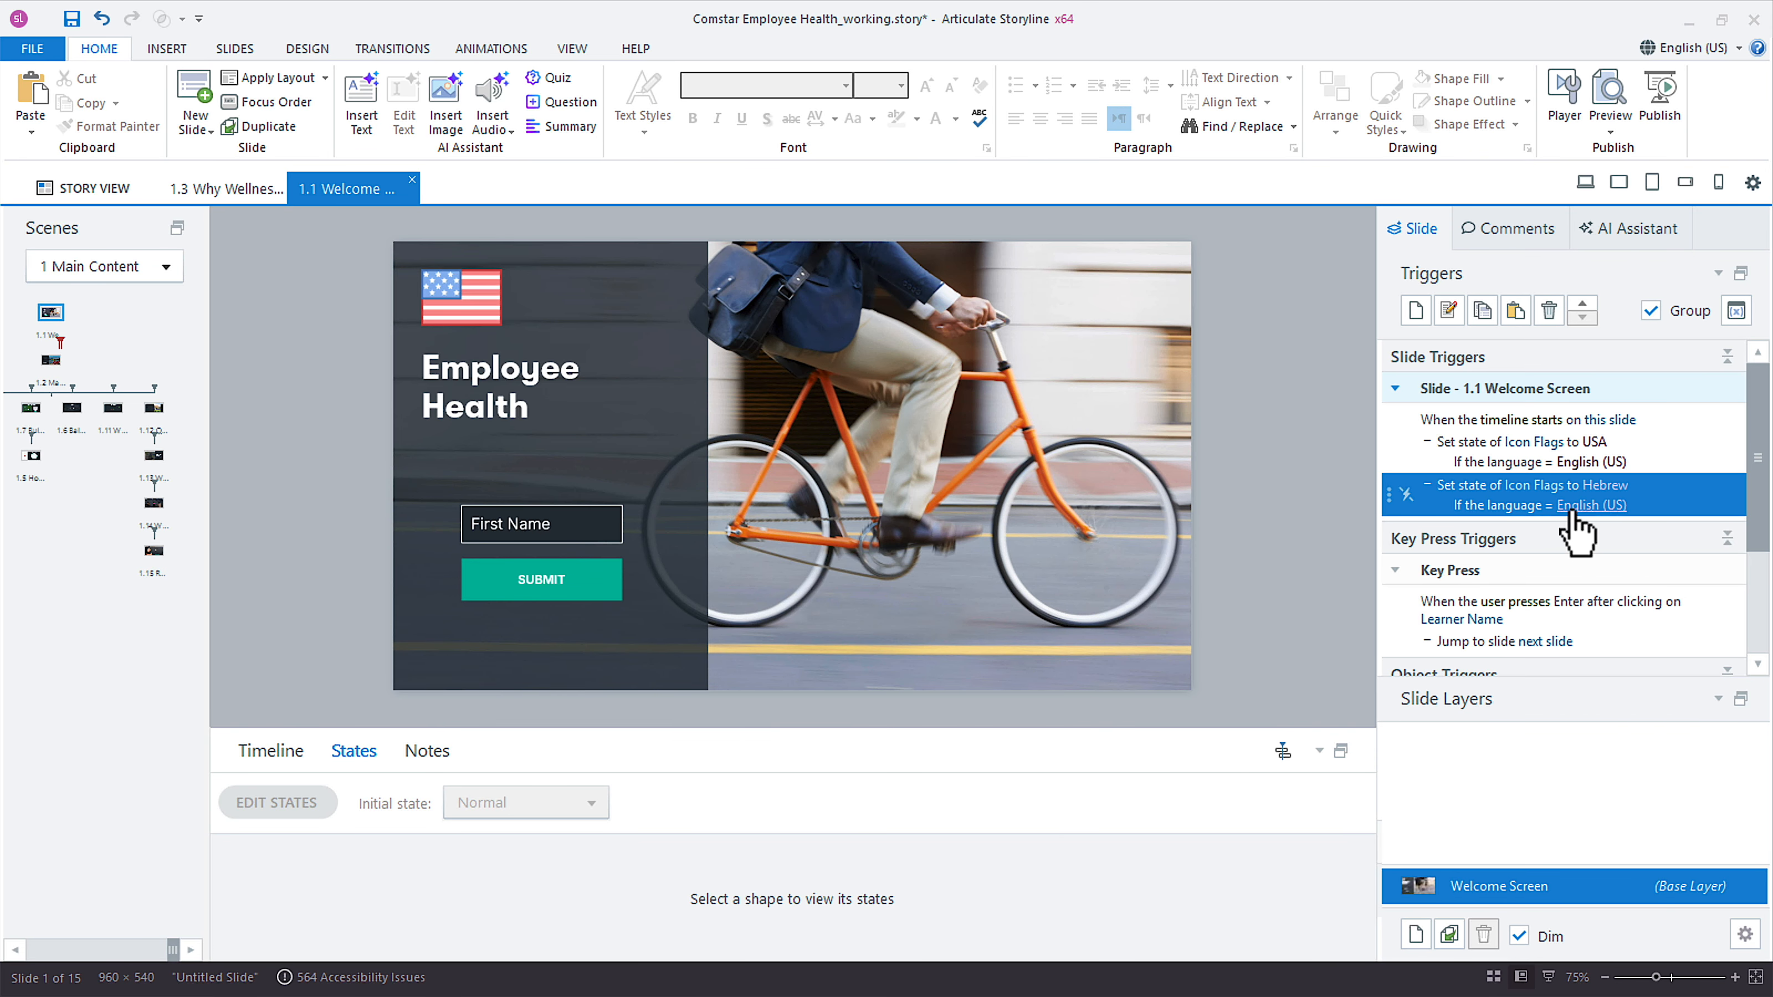
click(1582, 506)
click(1626, 590)
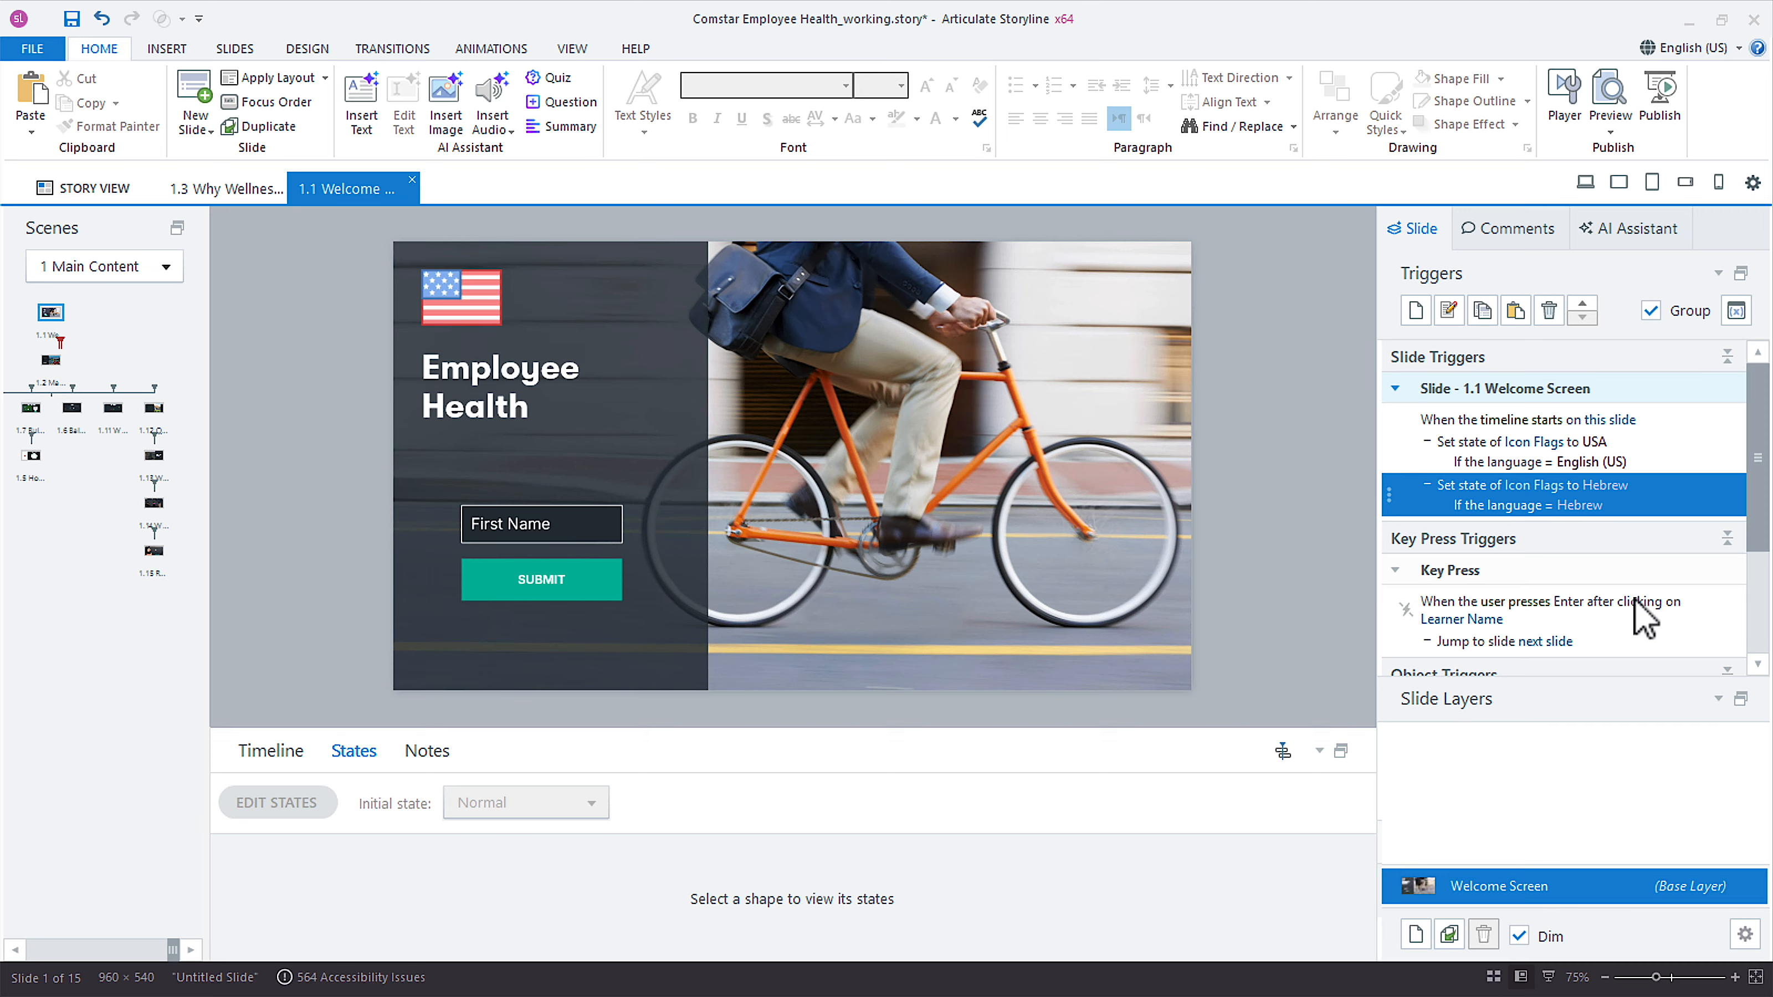
Paste another copy of the flag trigger with the Spanish state and the language condition Spanish (Mexico).
click(1515, 310)
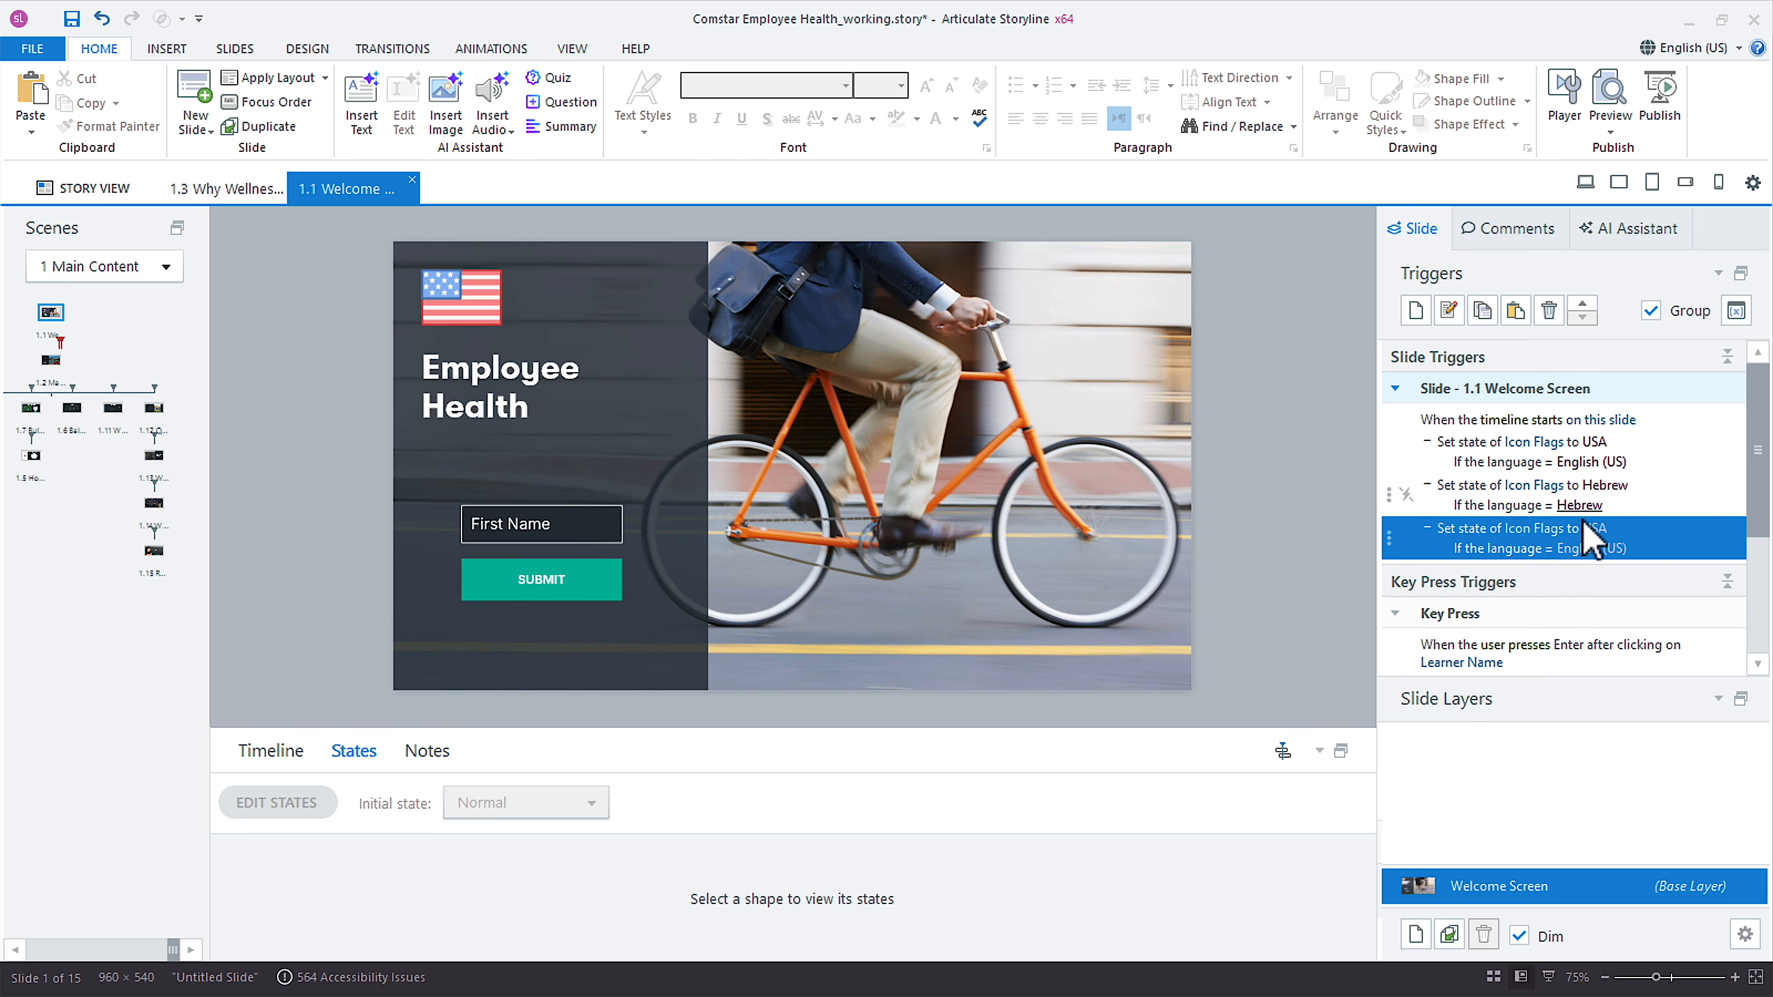
click(1600, 529)
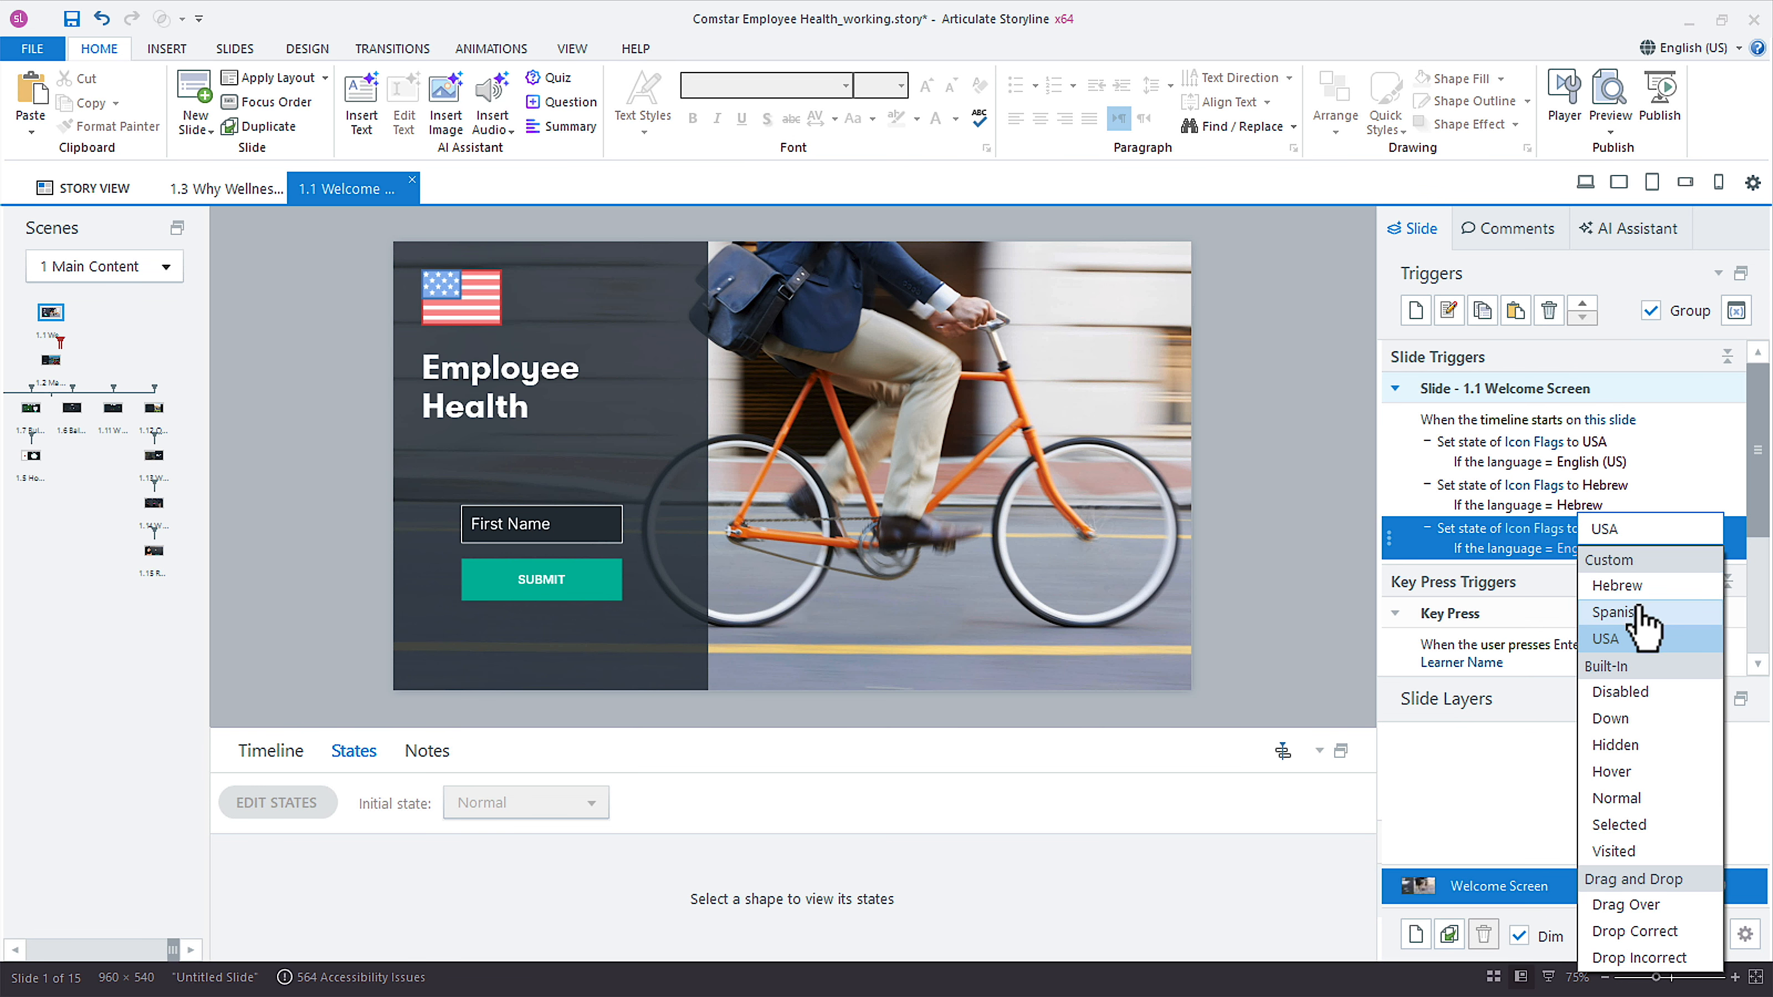
click(1627, 614)
click(1606, 549)
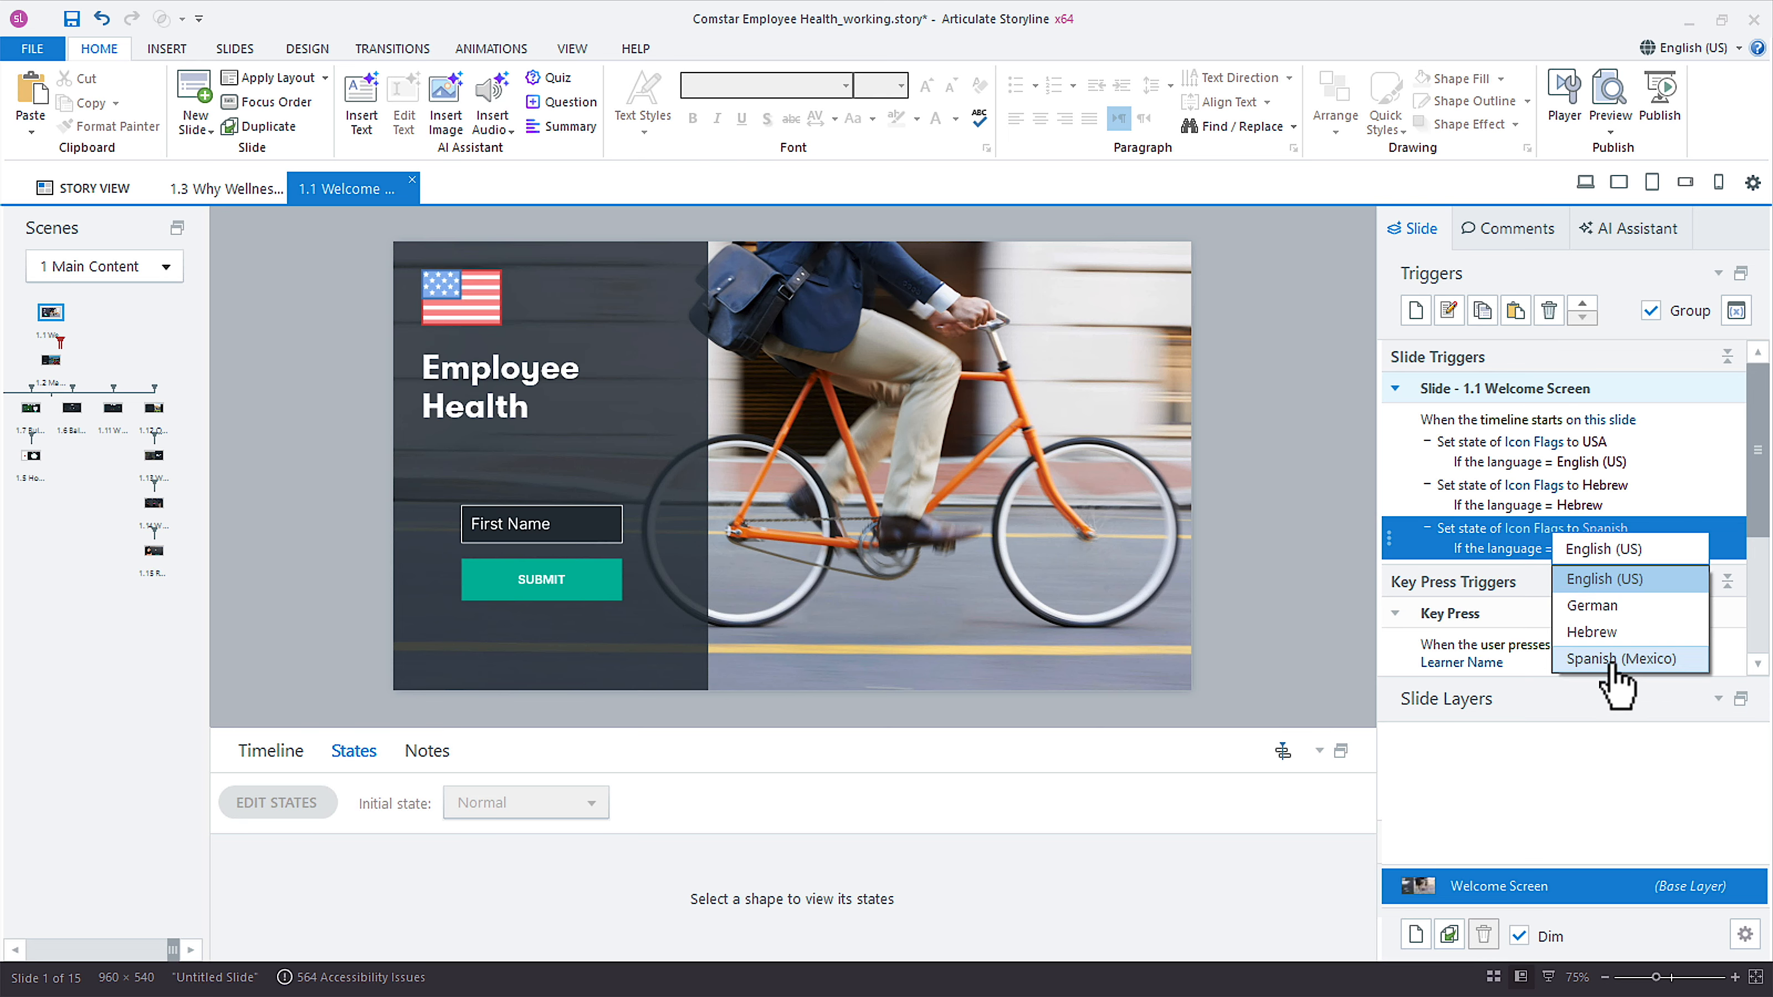
click(1613, 660)
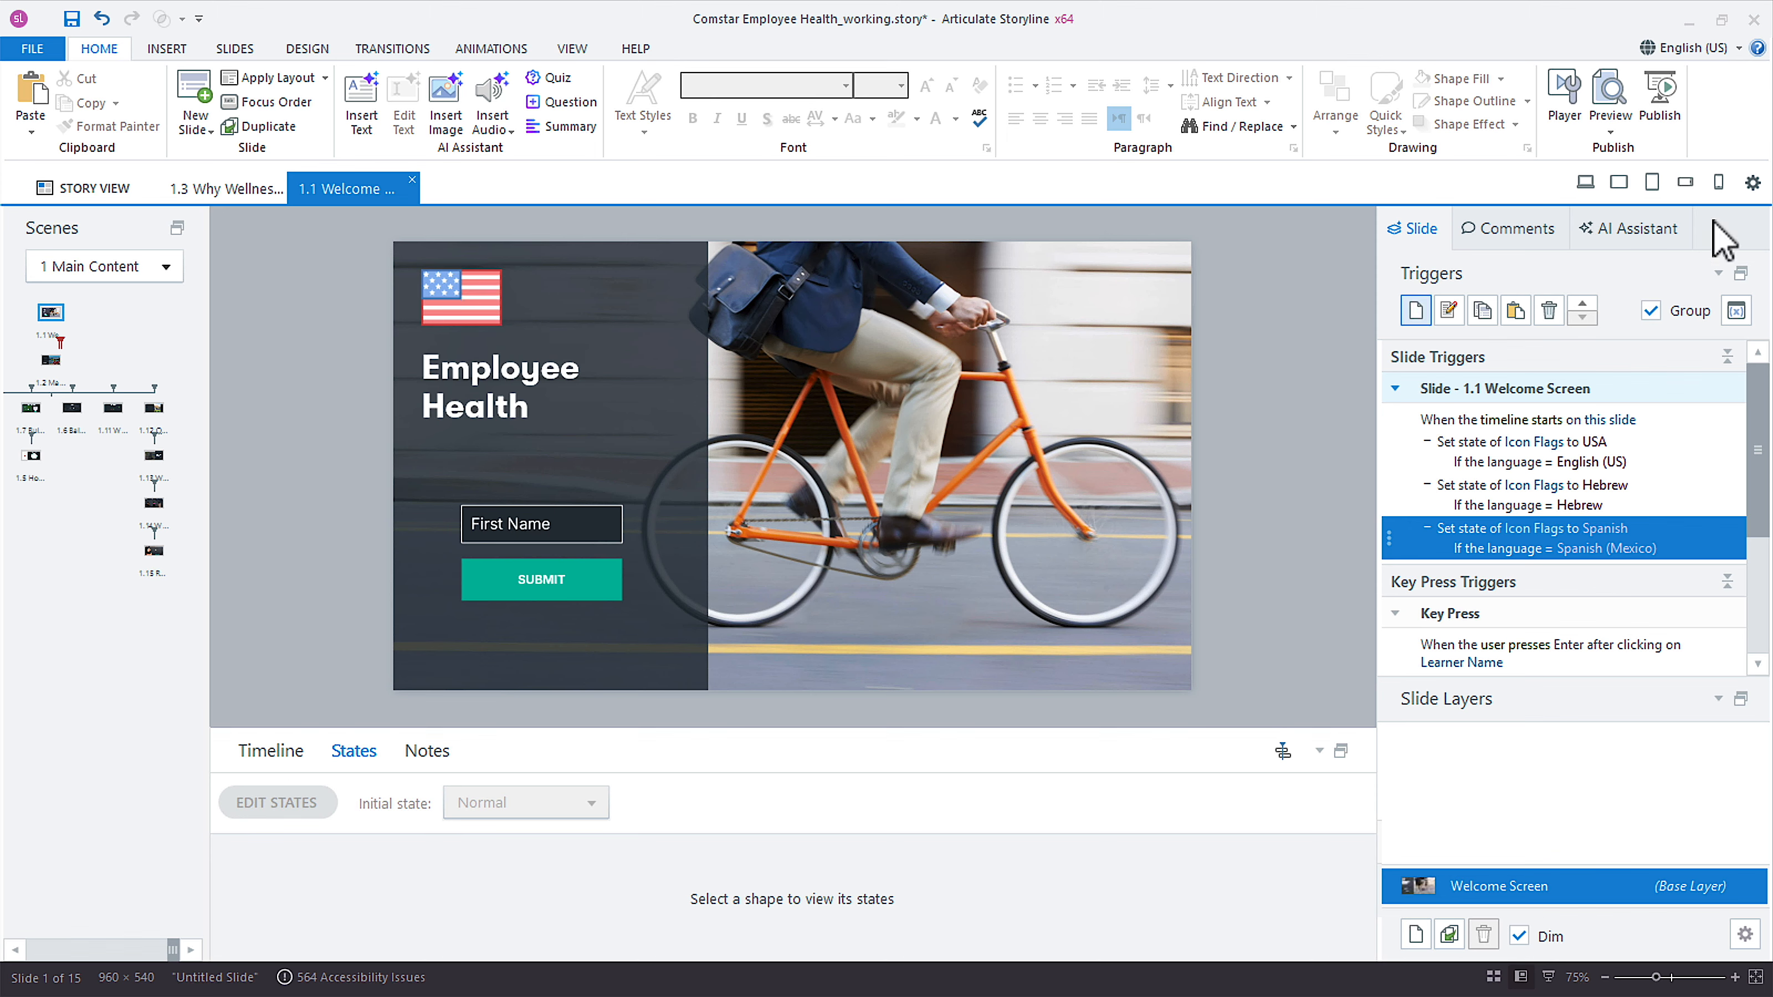
Switch the course to Hebrew and preview slide 1.1 to check the flag icon.
click(1733, 49)
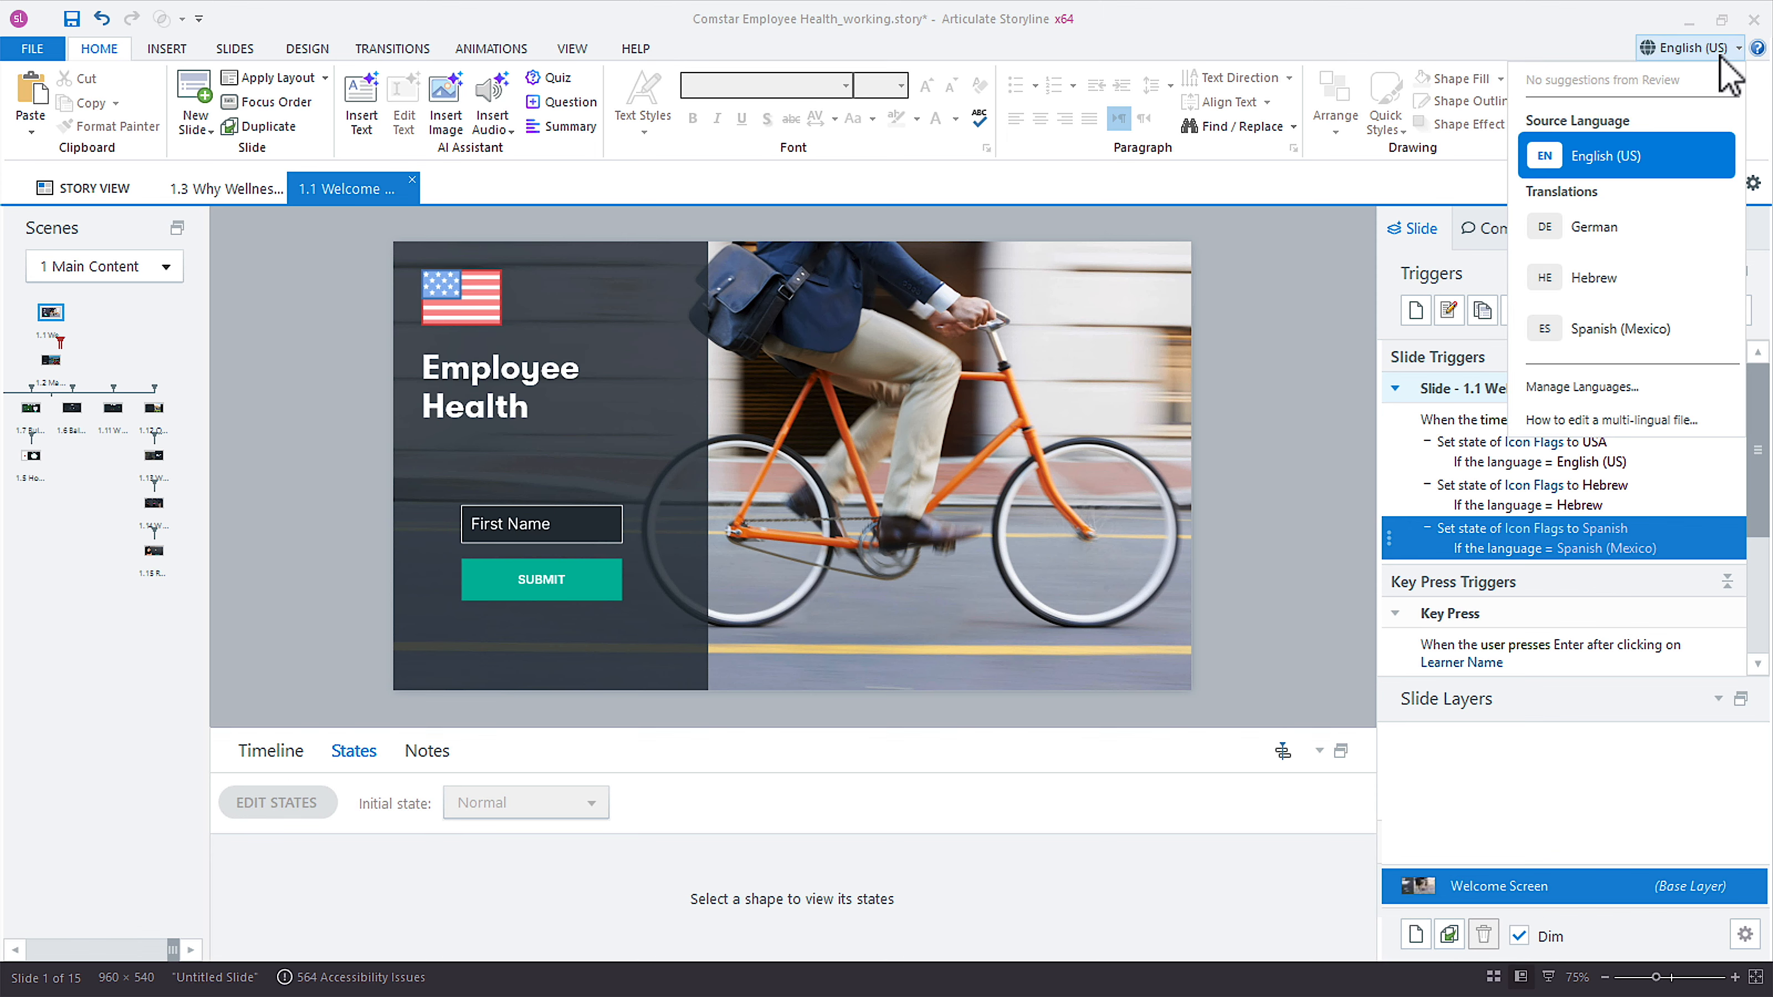
click(1599, 286)
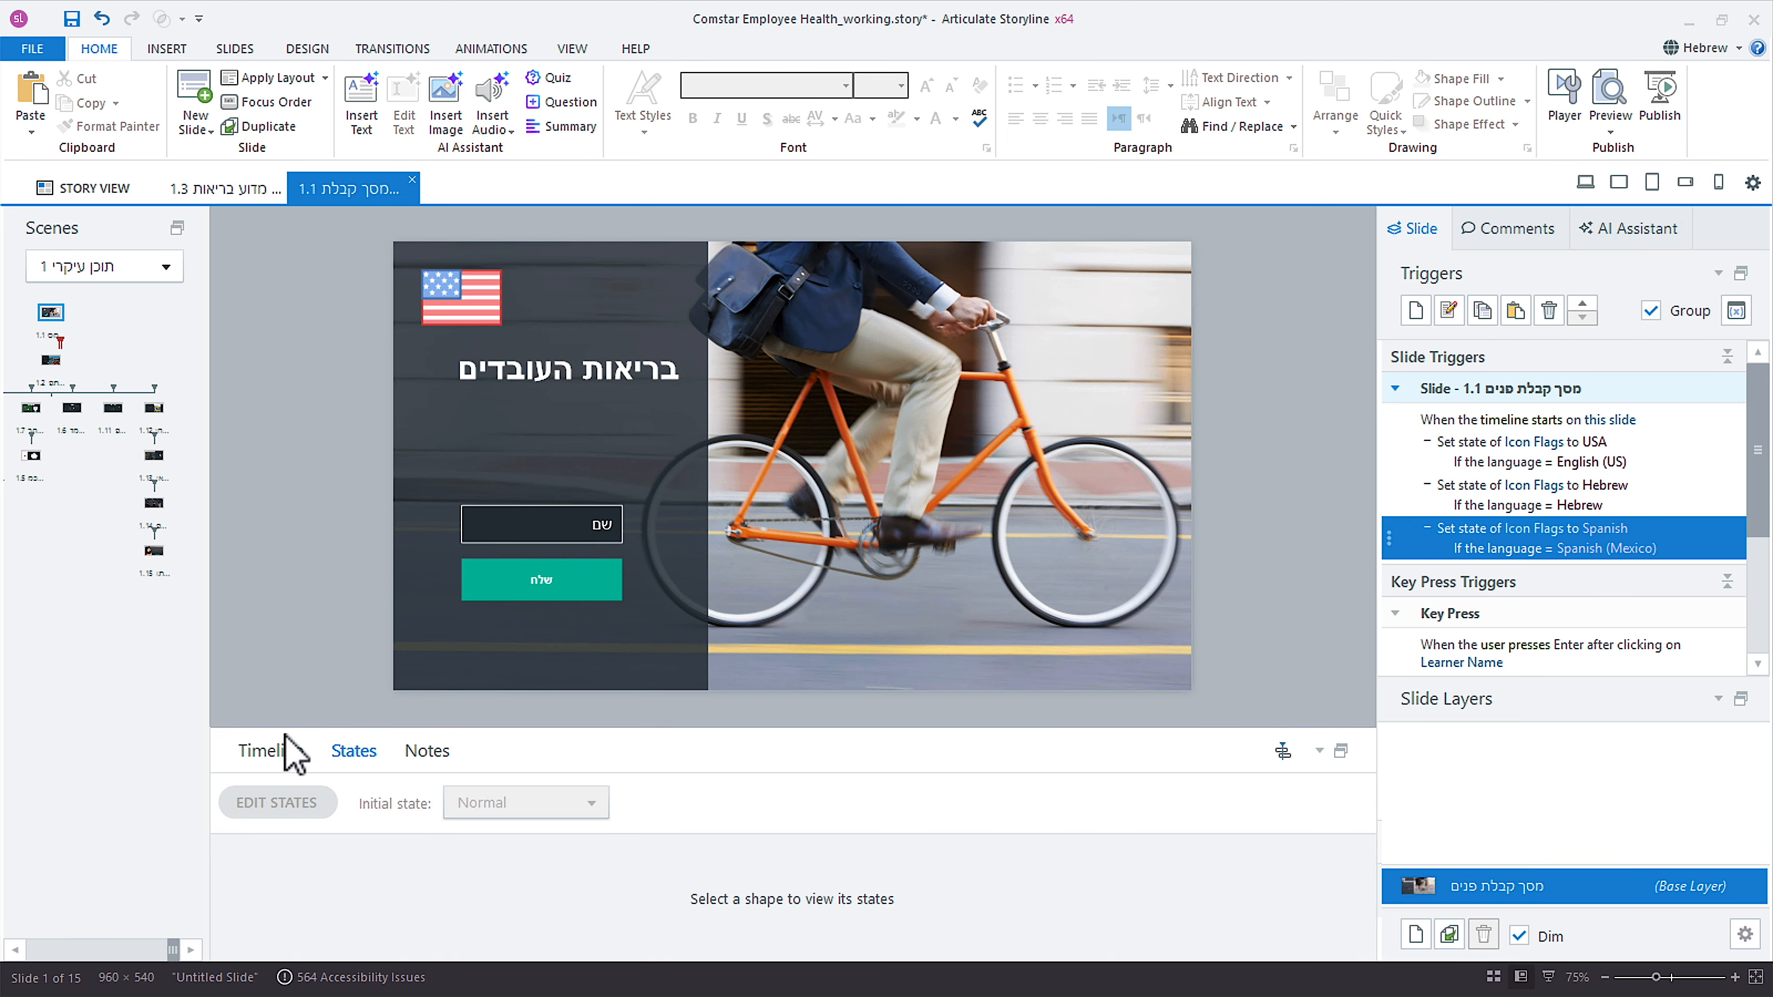
click(272, 751)
click(1582, 183)
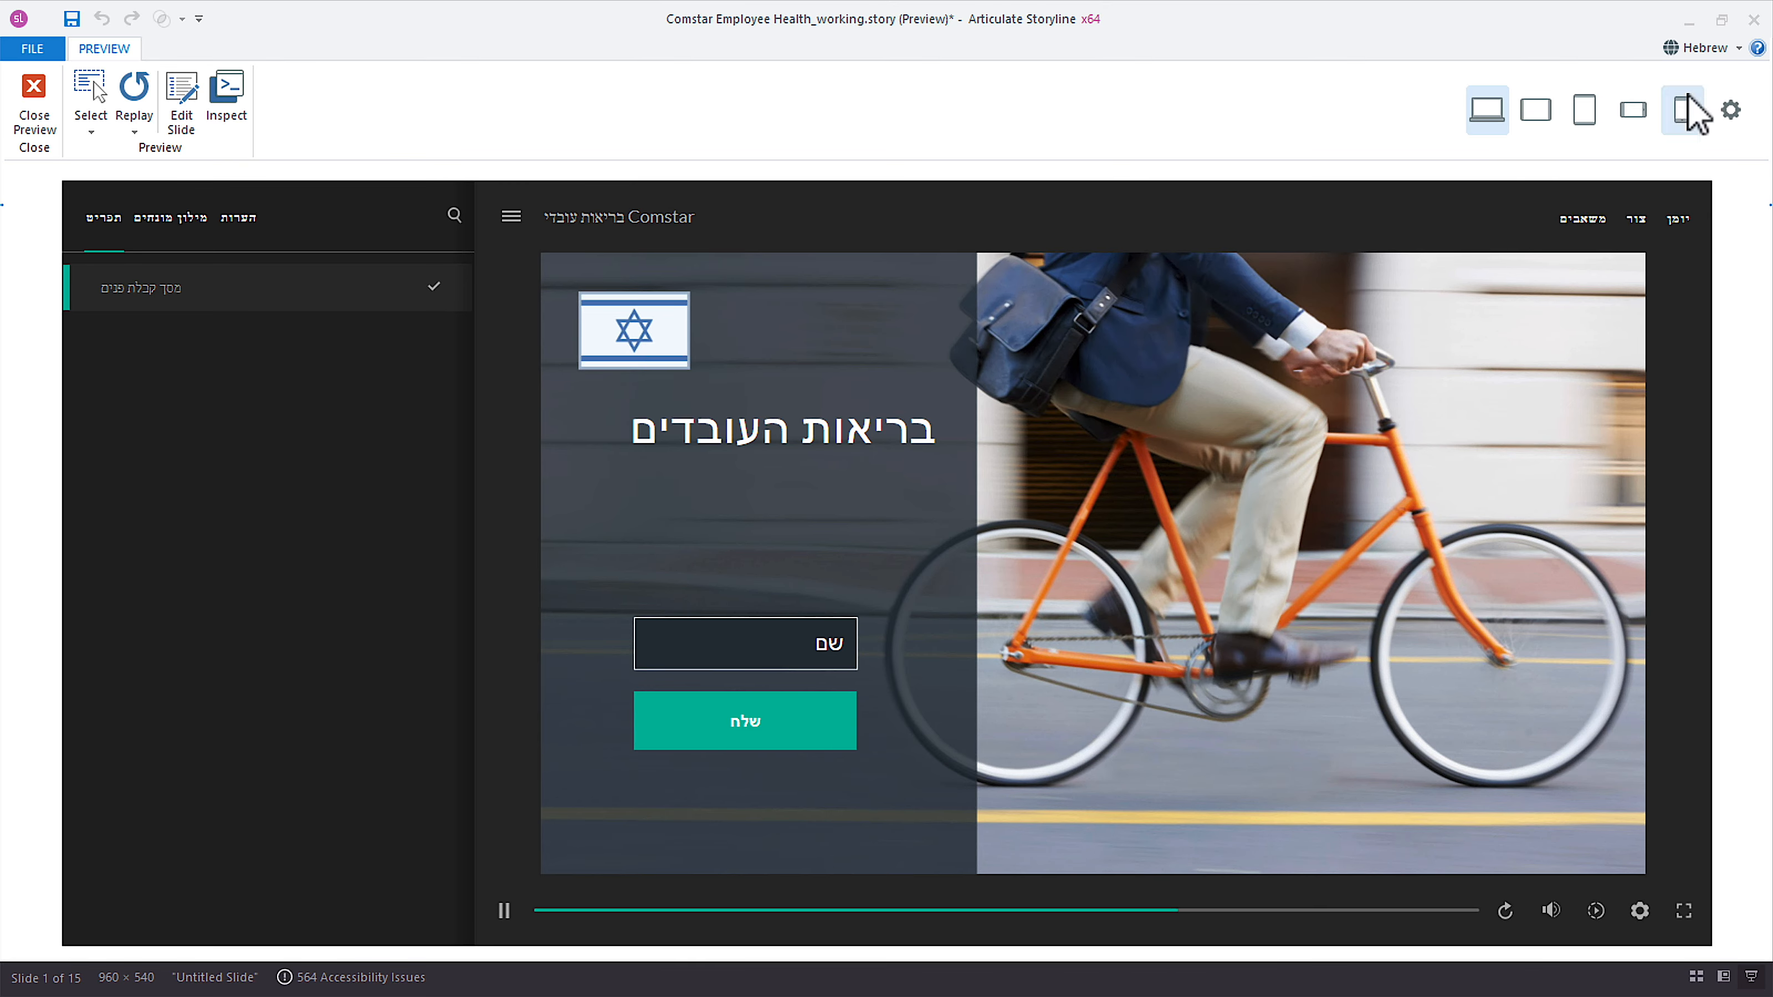
Switch the preview to Spanish (Mexico) to check the flag icon, and close the preview.
click(1703, 52)
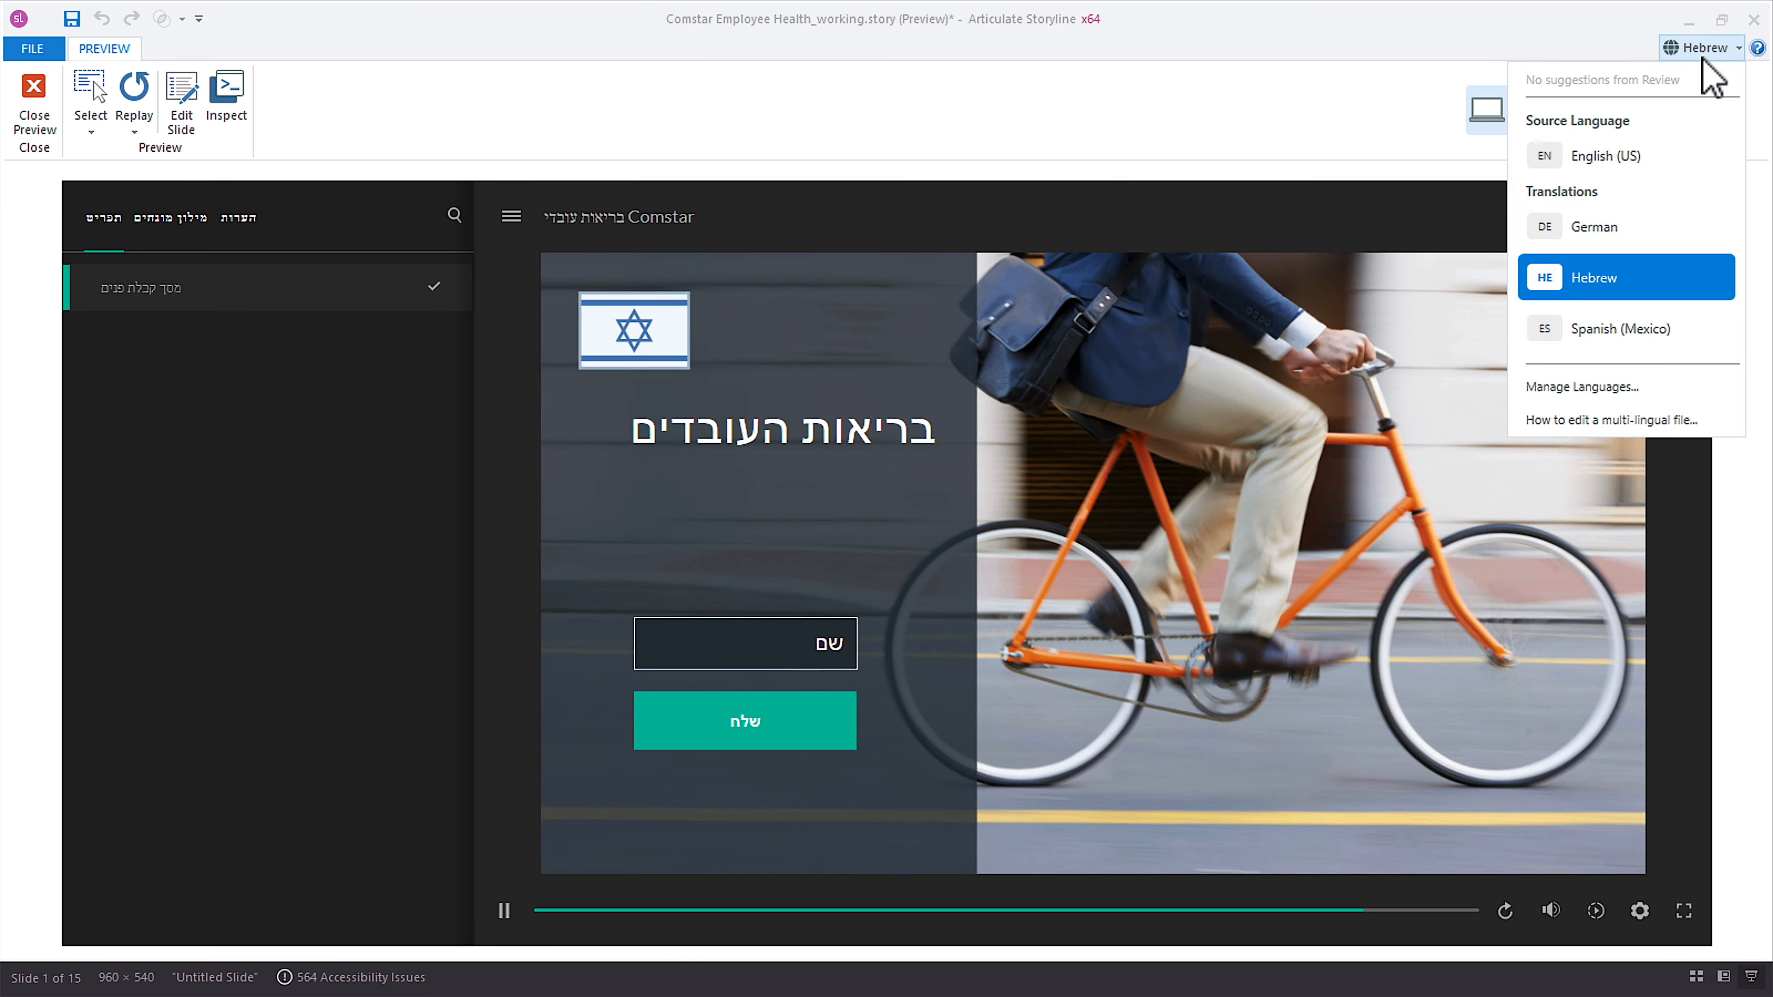
click(1642, 334)
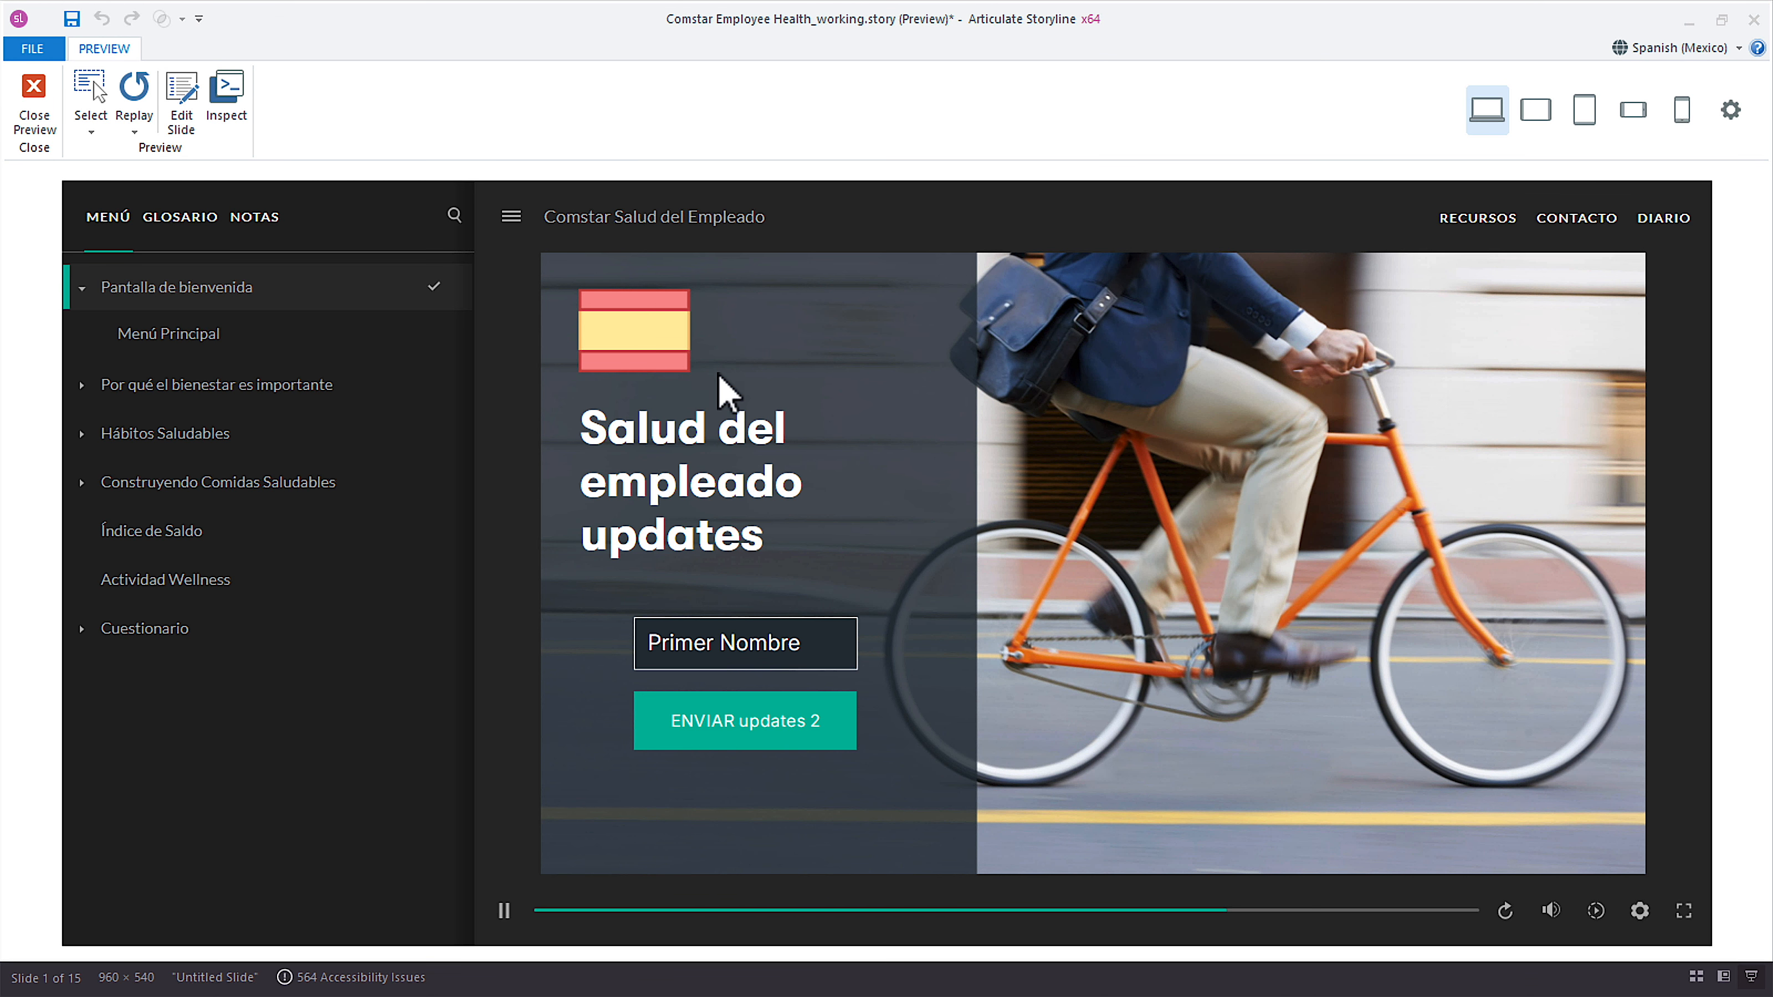
key(Escape)
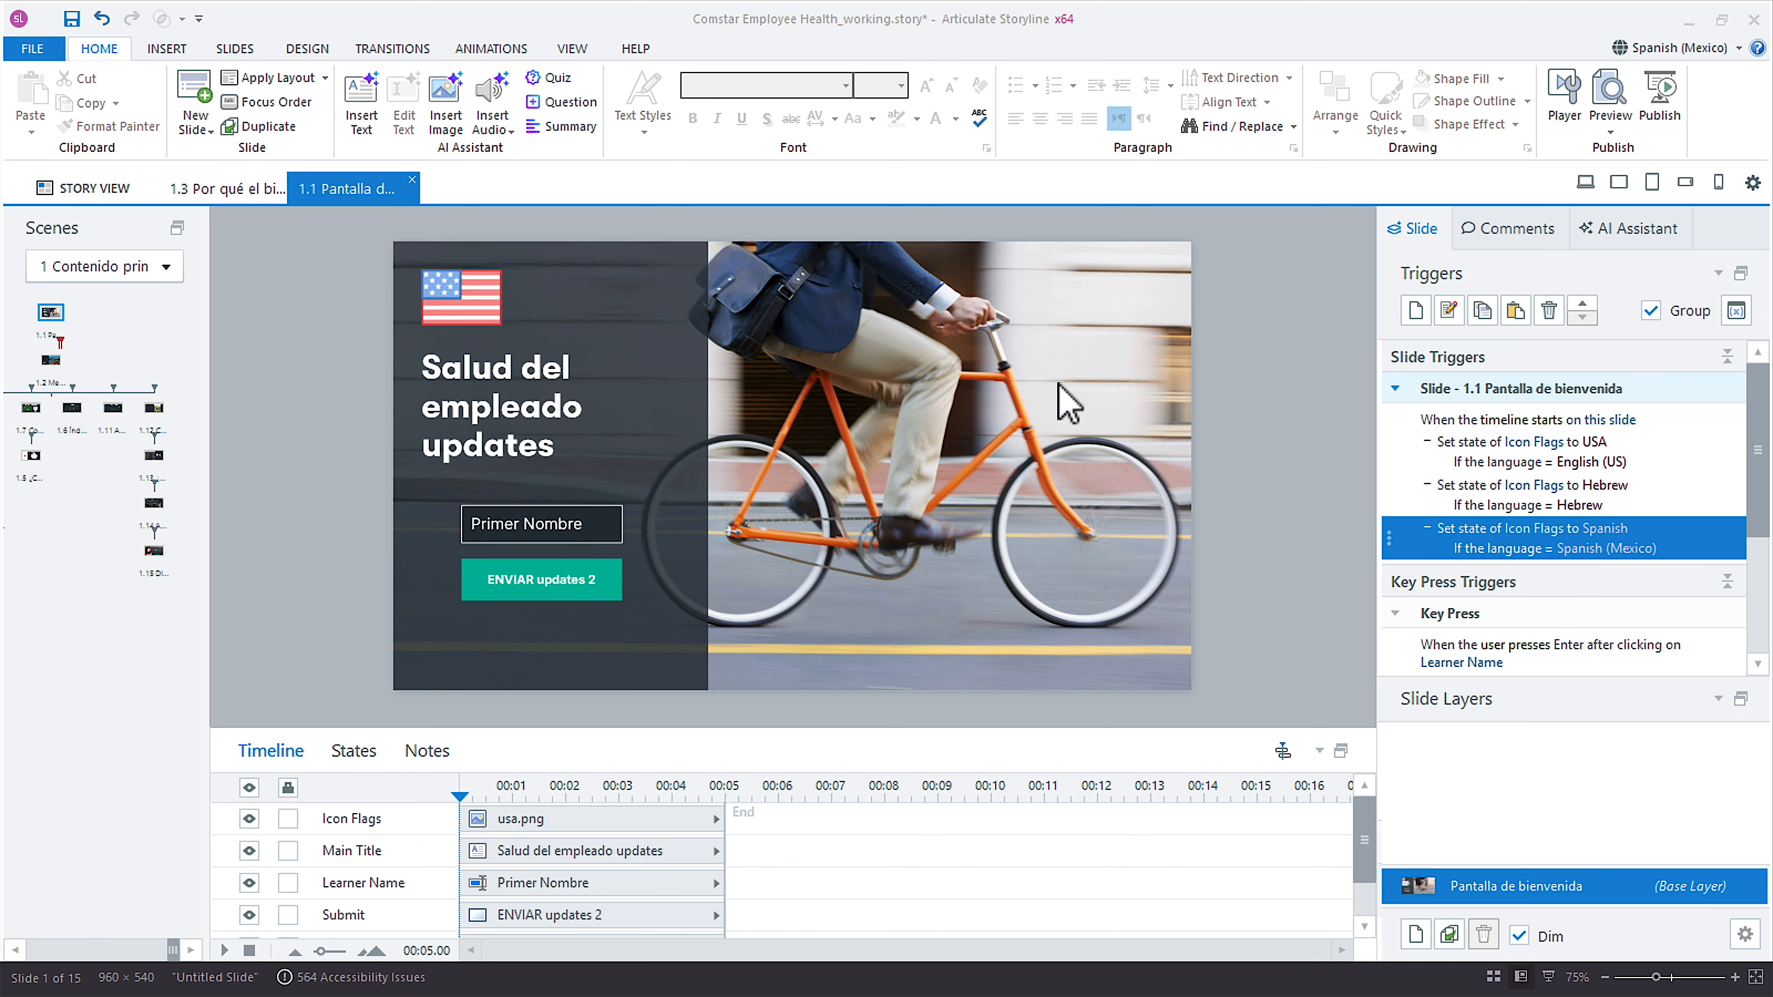
click(1679, 447)
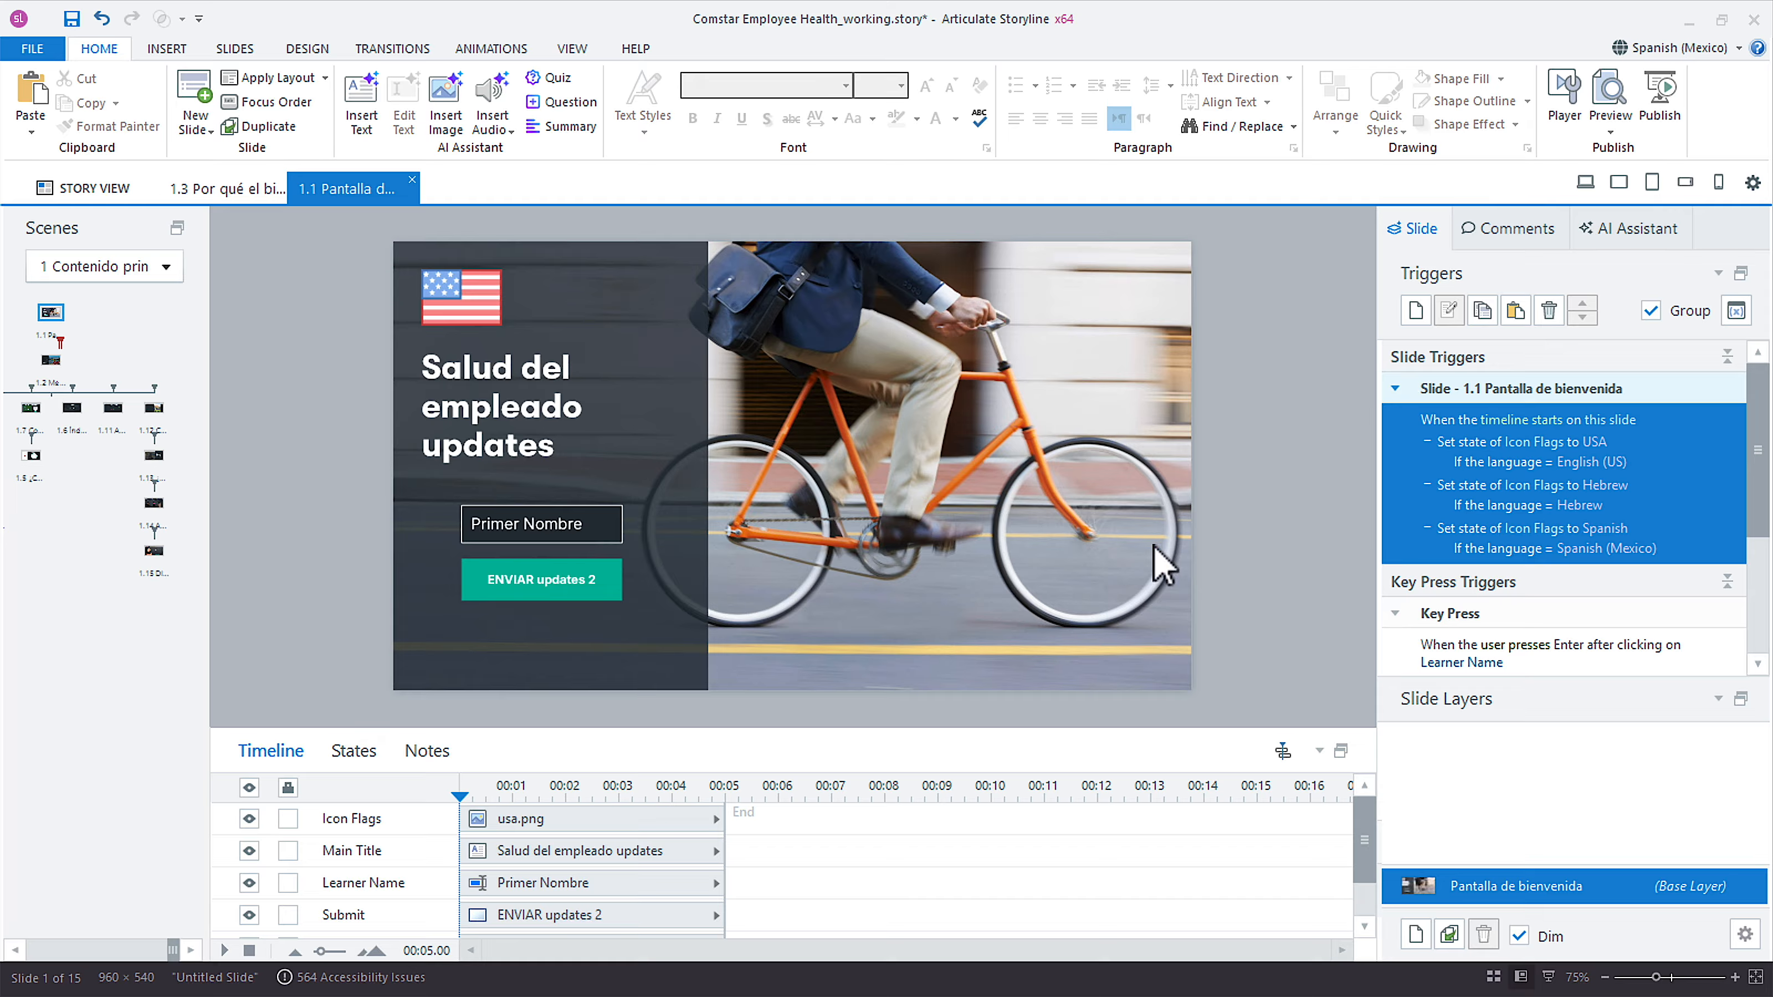
click(51, 360)
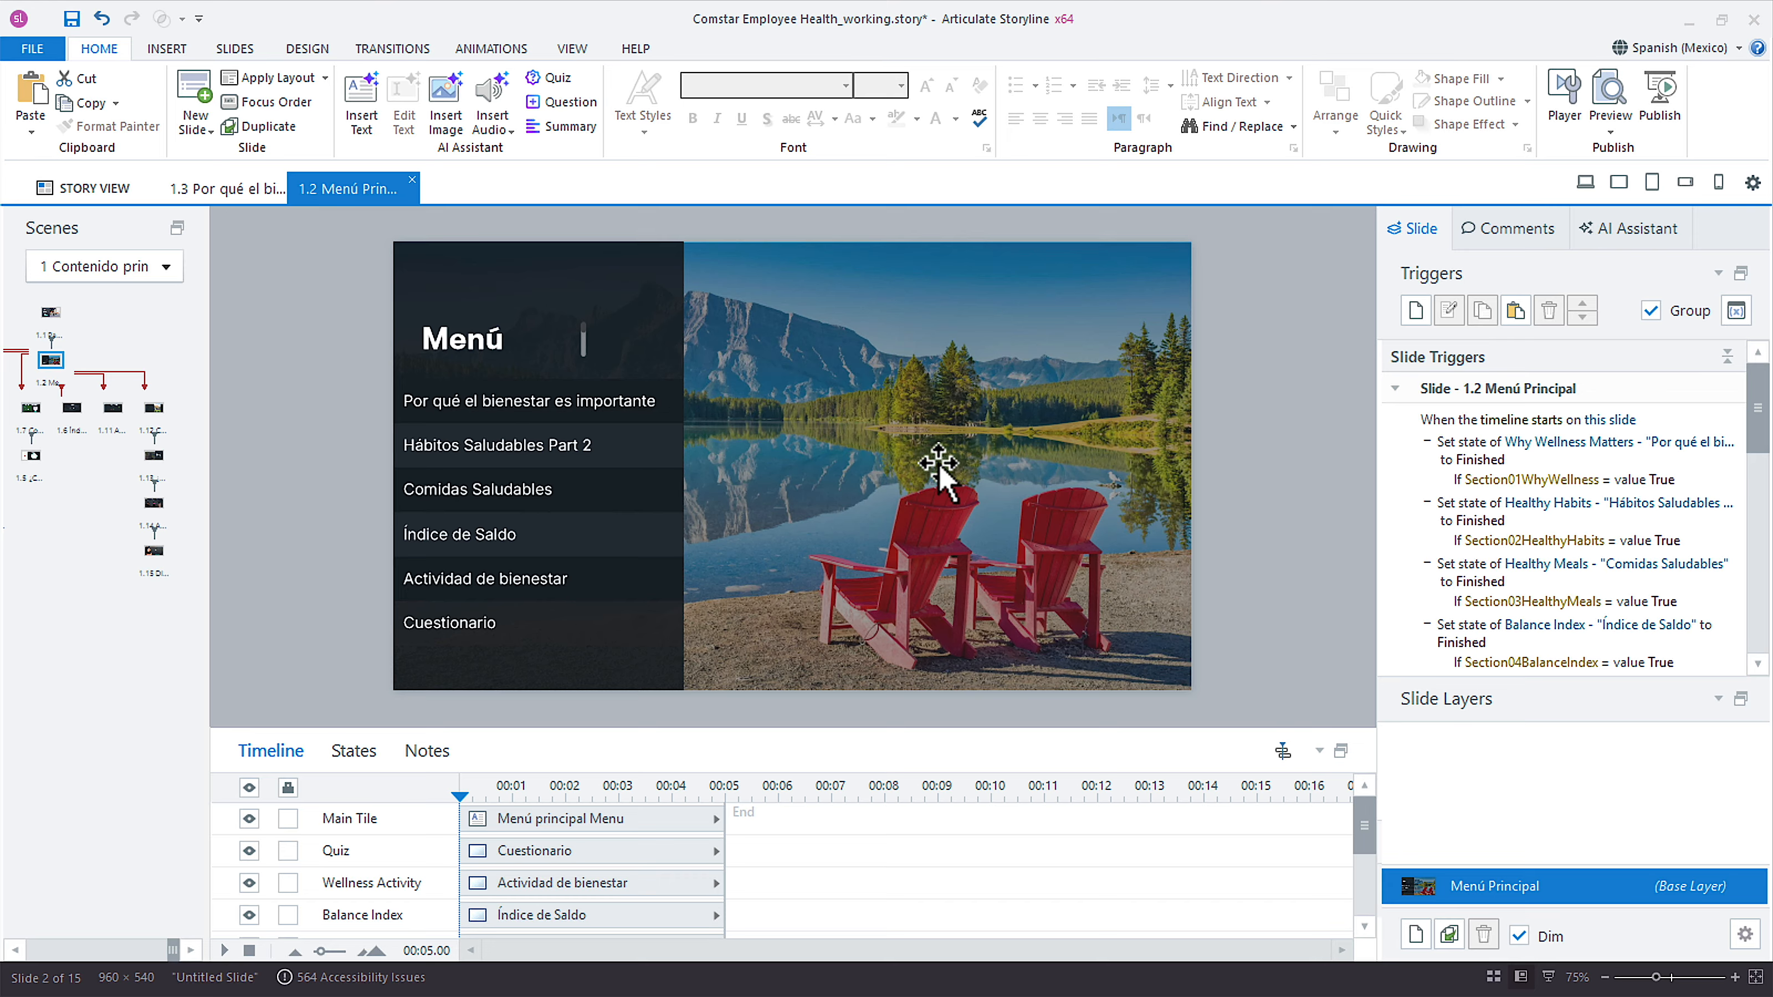
click(46, 320)
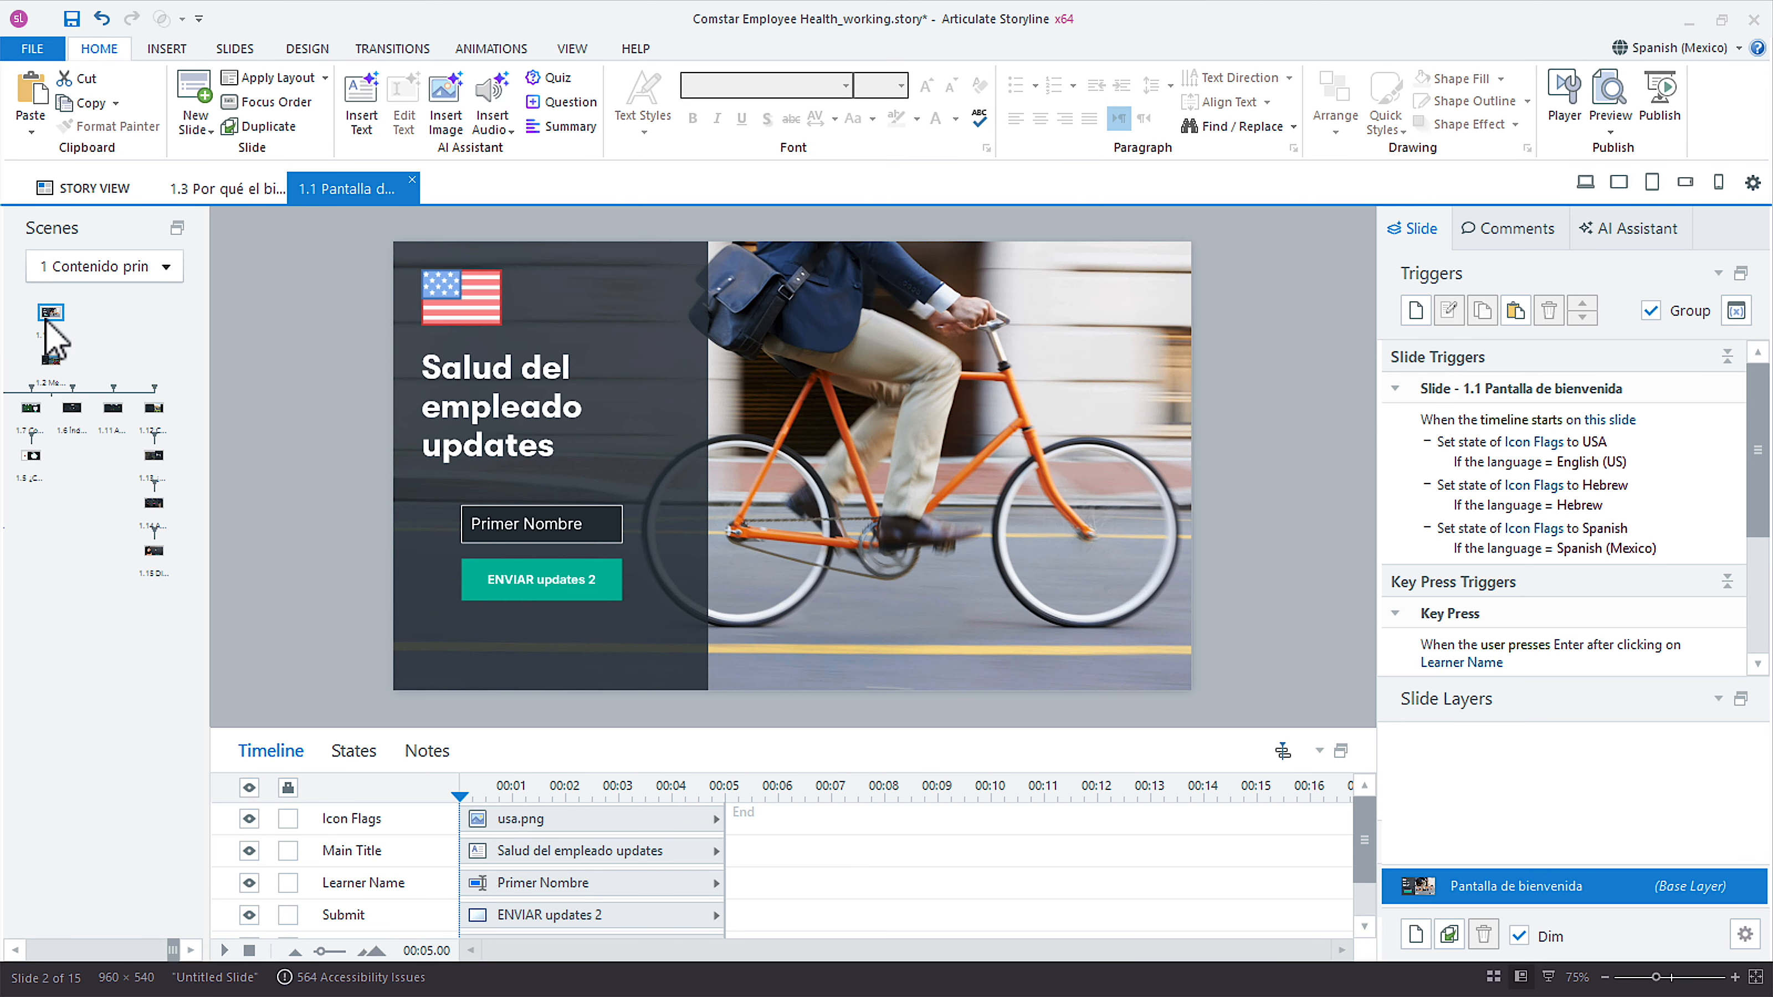
scroll(825, 870, down, 1)
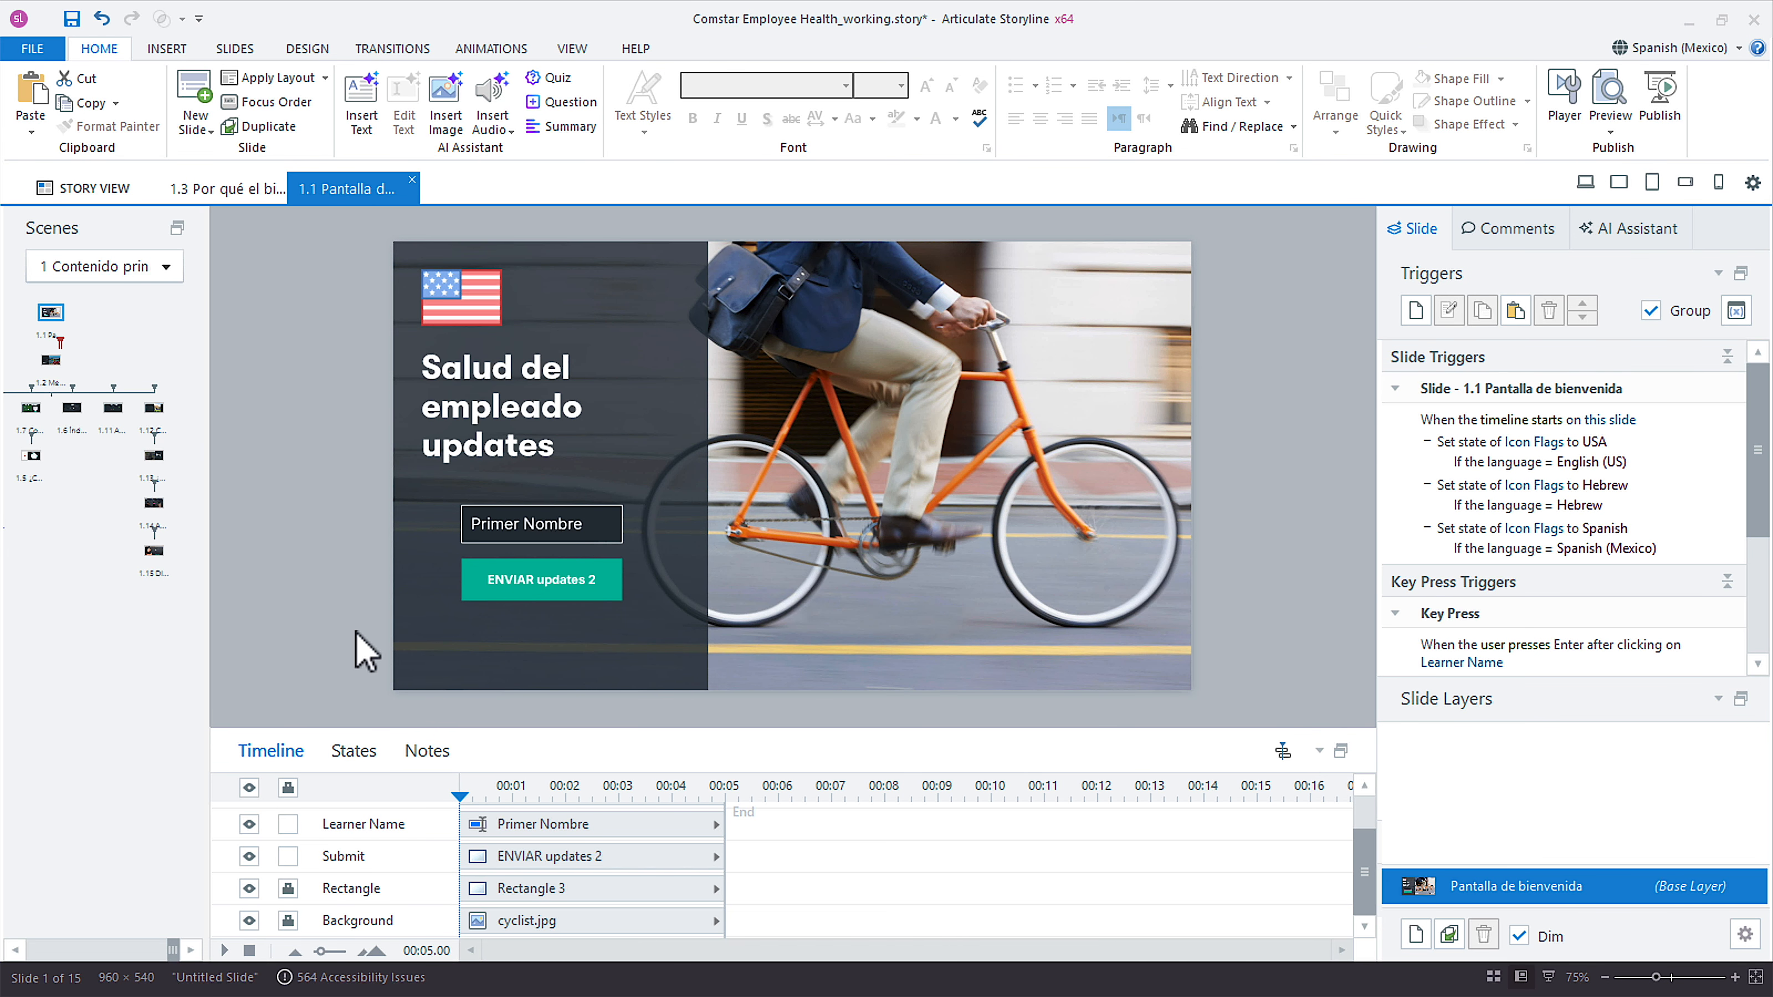
Display the welcome slide in the source language English (US).
click(1704, 47)
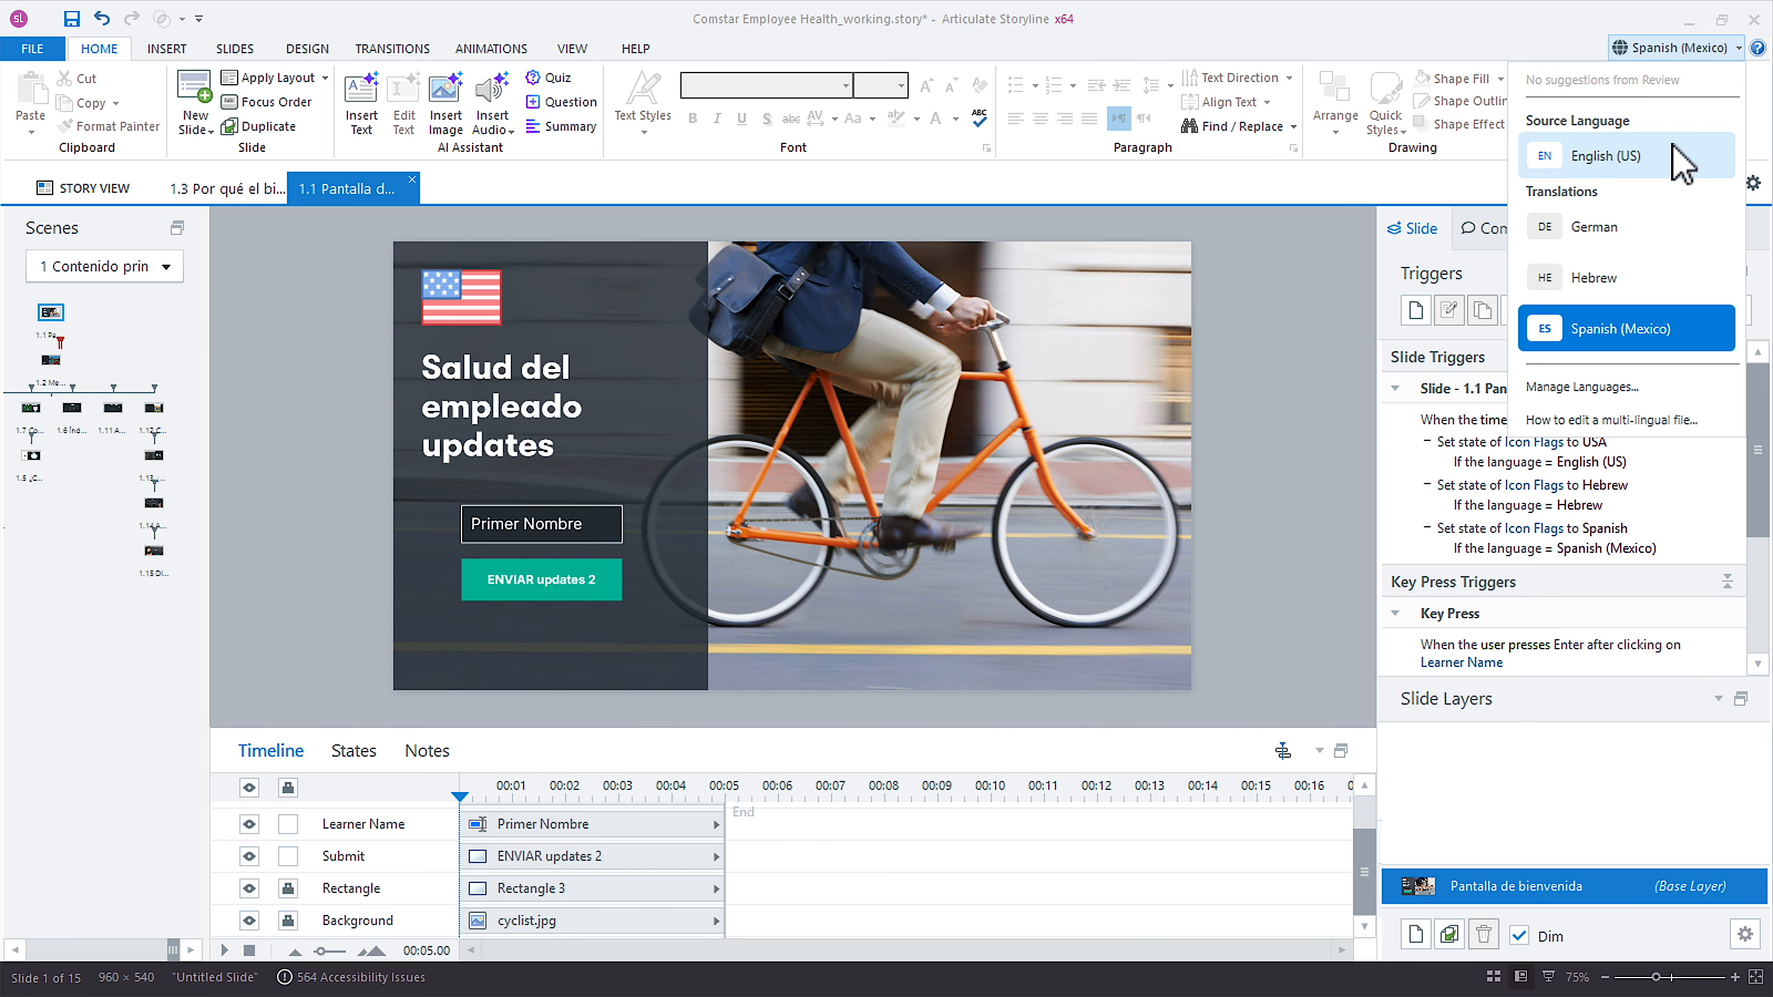
click(1681, 157)
scroll(733, 879, up, 2)
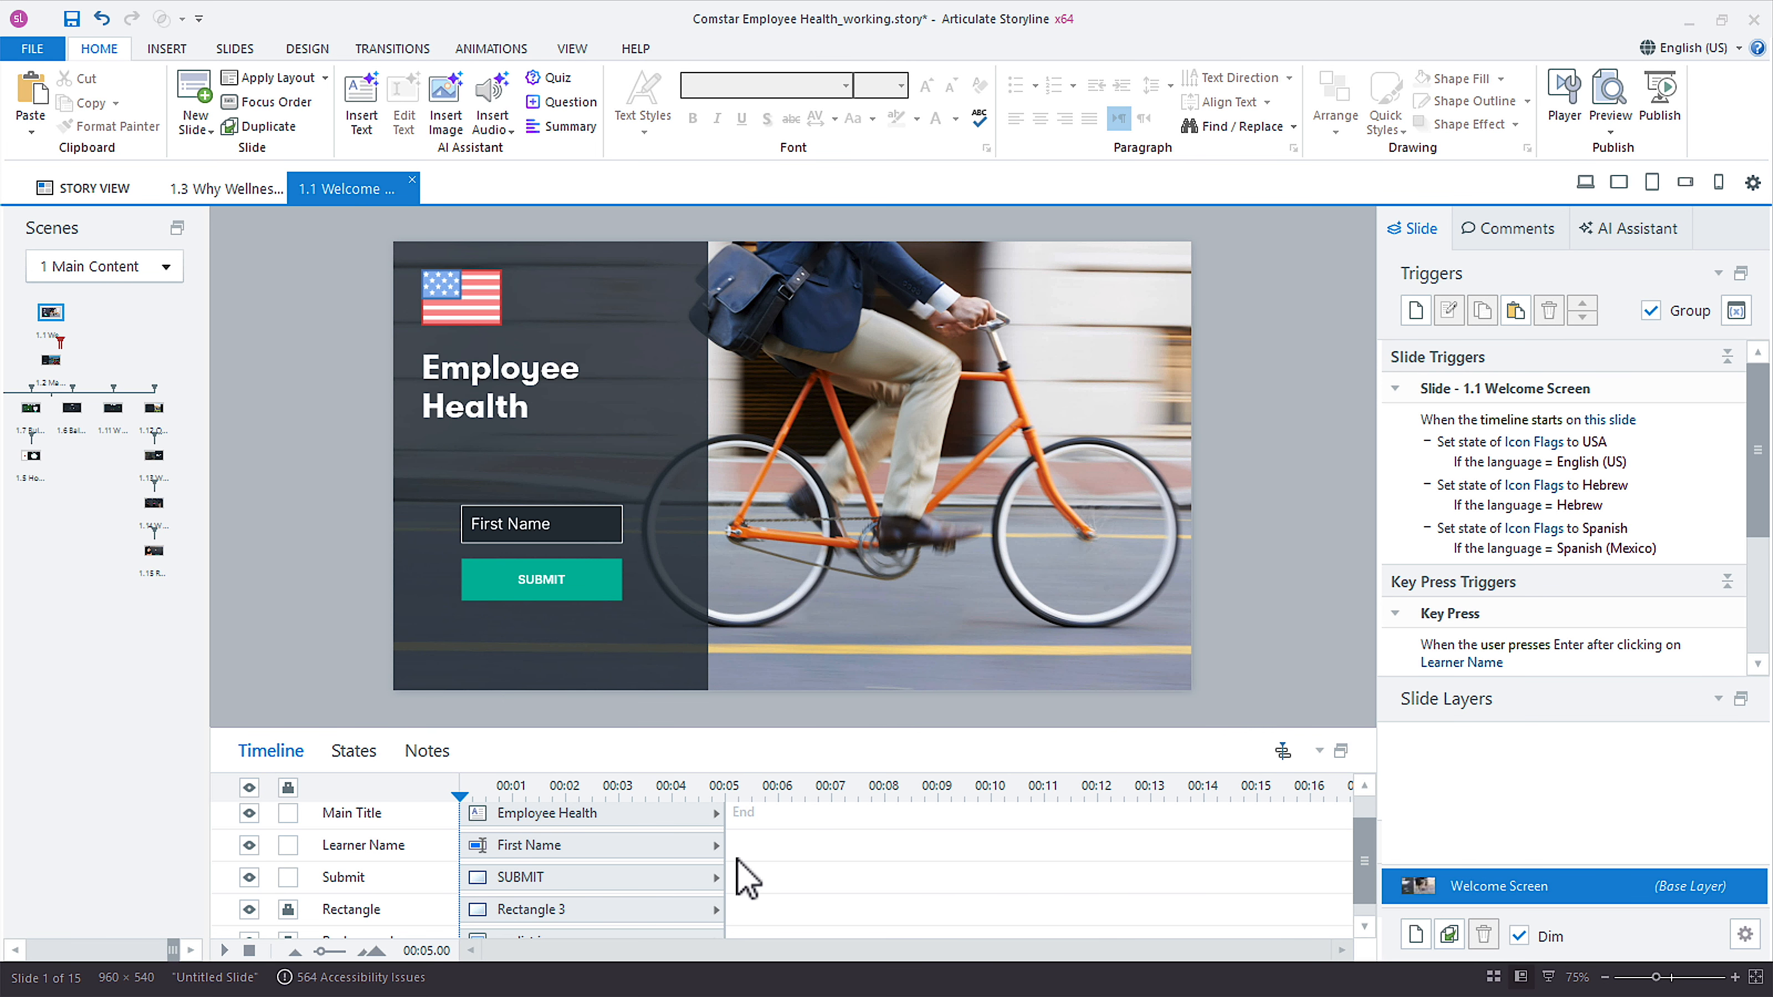
Open slide 1.3 Why Wellness Matters and display its Spanish (Mexico) translation.
click(50, 361)
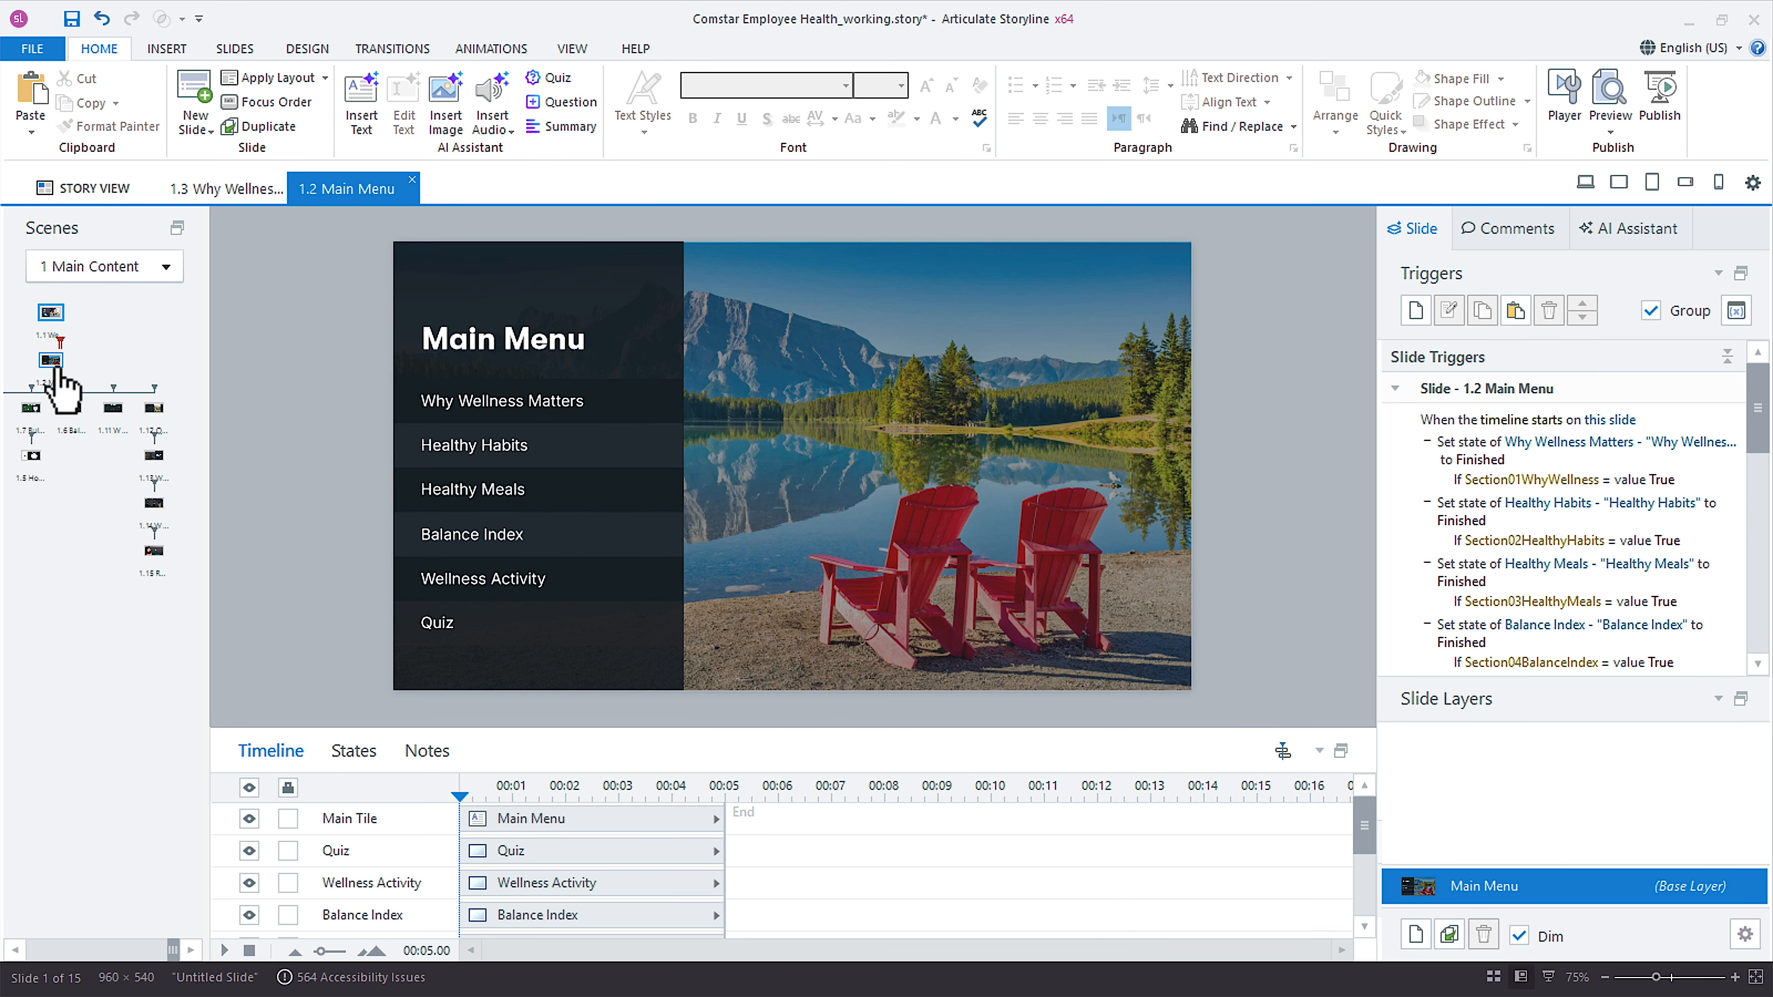
click(80, 188)
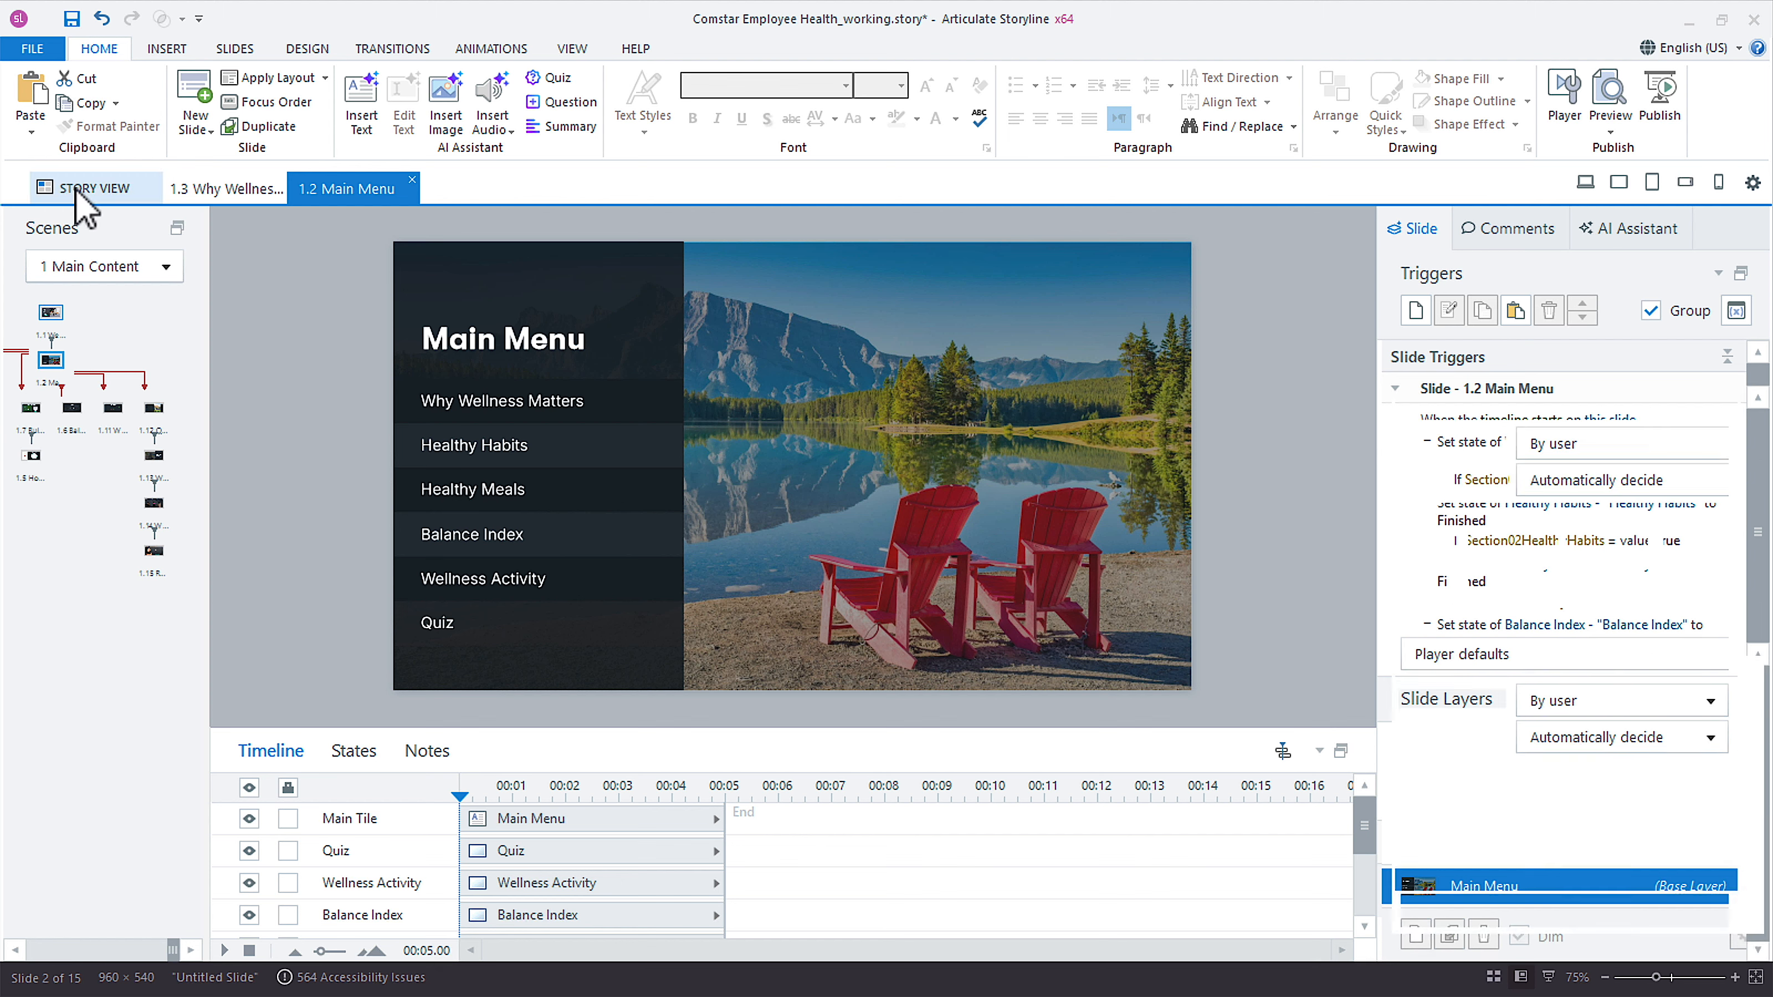
double_click(457, 529)
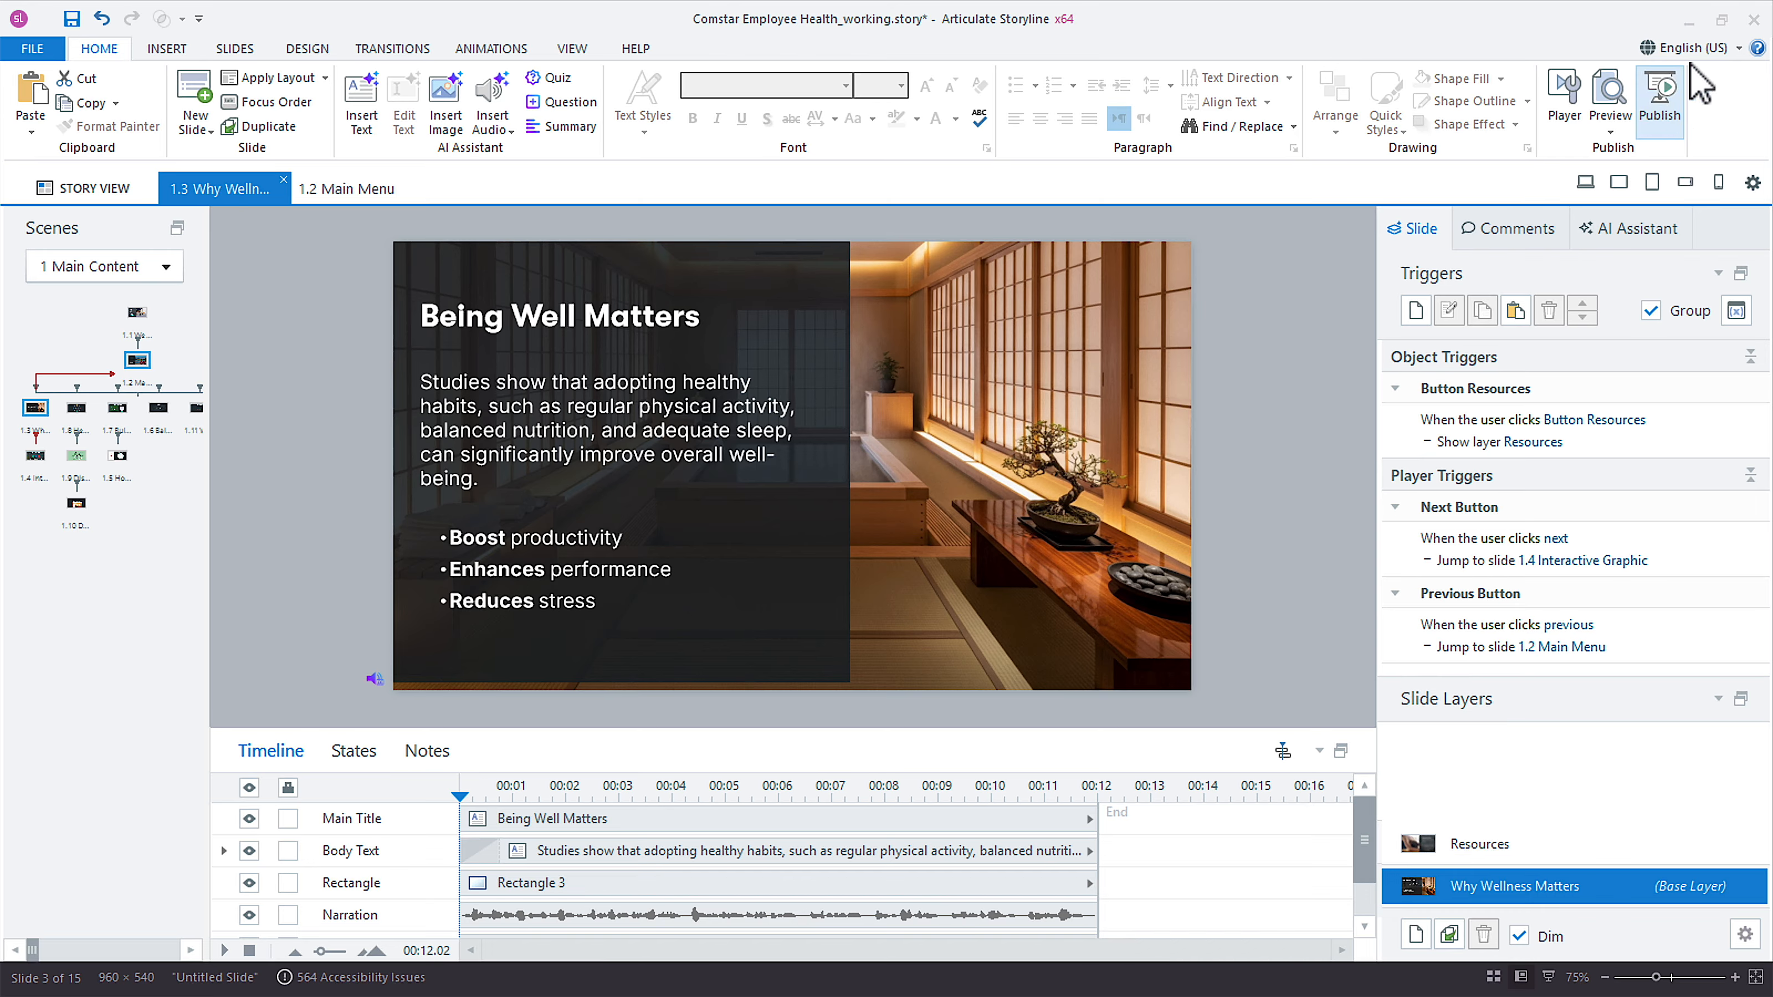
click(1704, 47)
click(1656, 342)
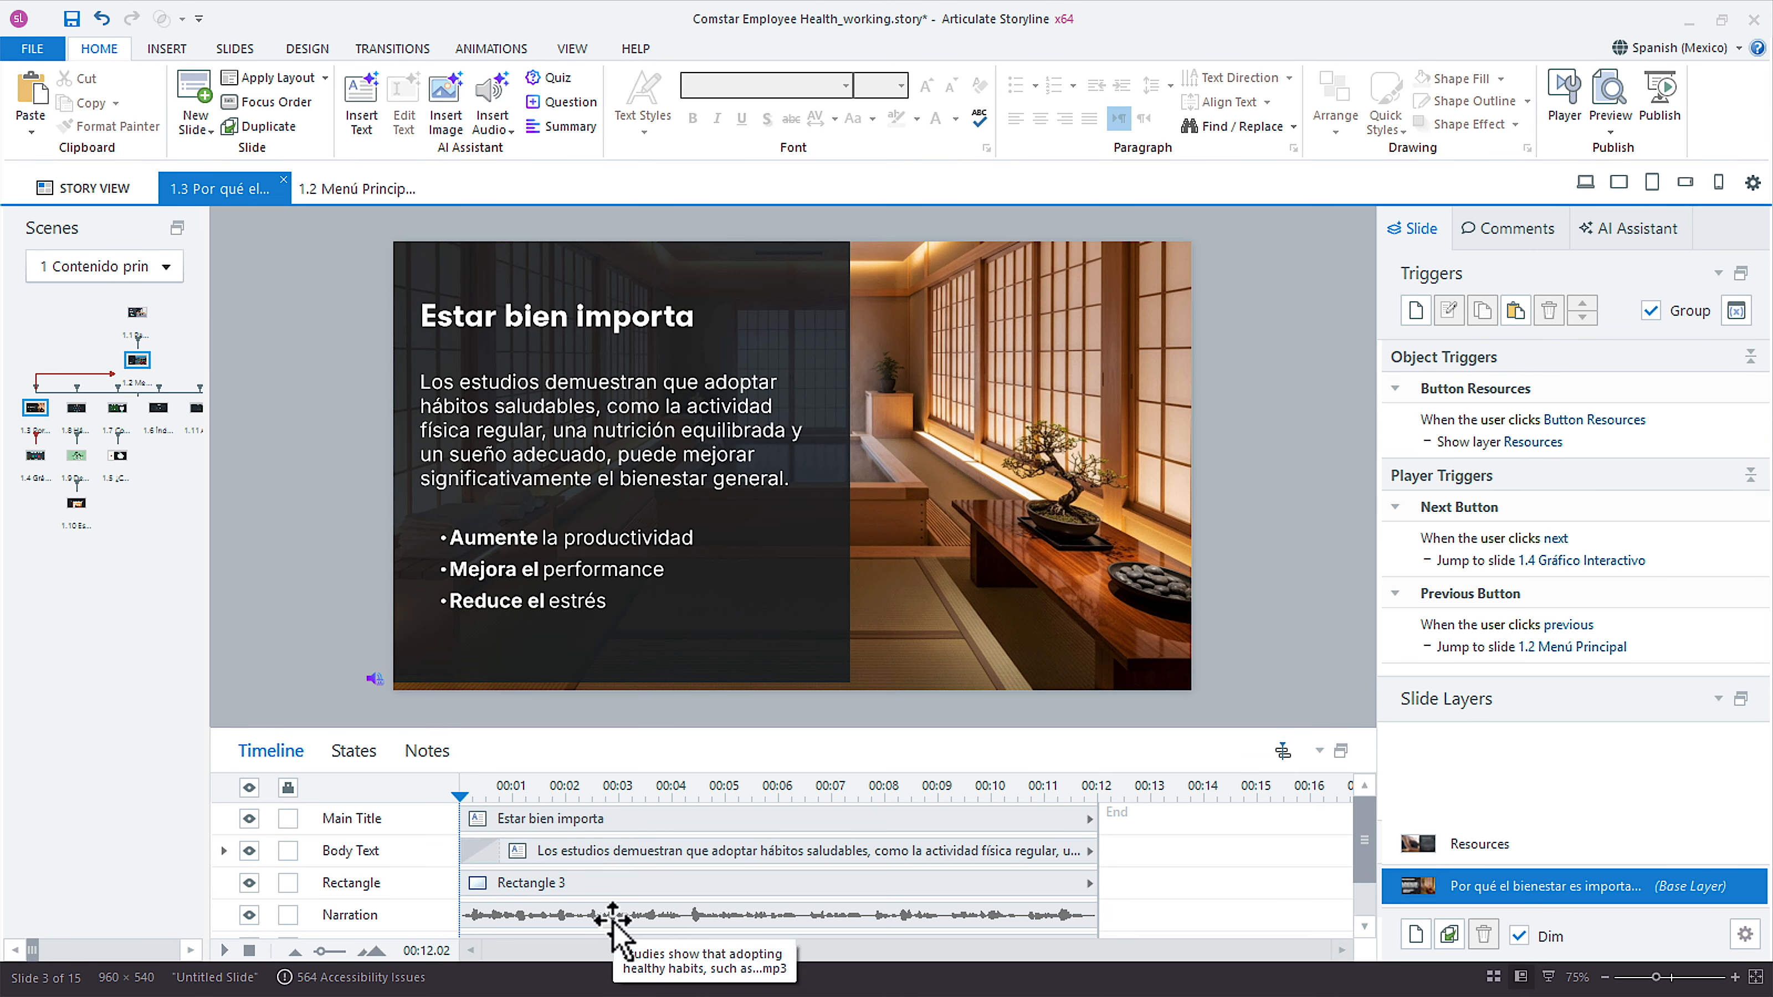
Replace the slide's Narration audio for Spanish (Mexico) only with 01-Bienvenido (Spanish).mp3 from the Audio Language - Welcome folder in Storyline Localization on the Desktop.
scroll(615, 920, down, 1)
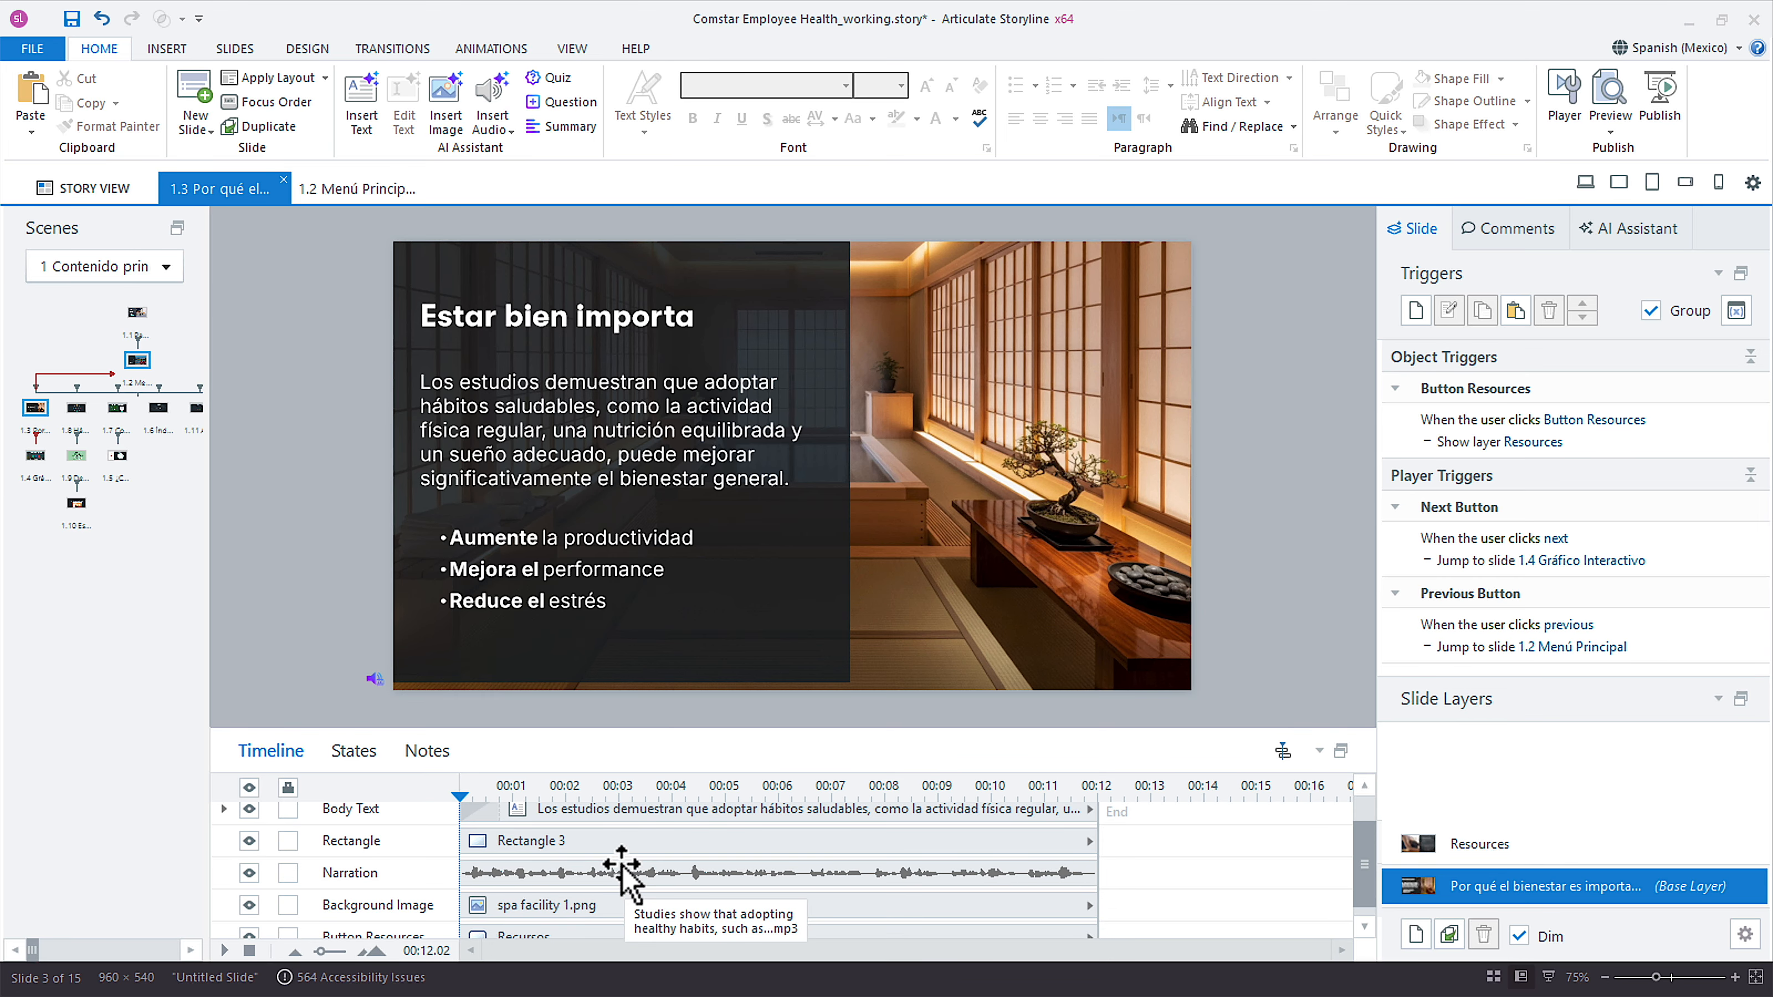
right_click(624, 872)
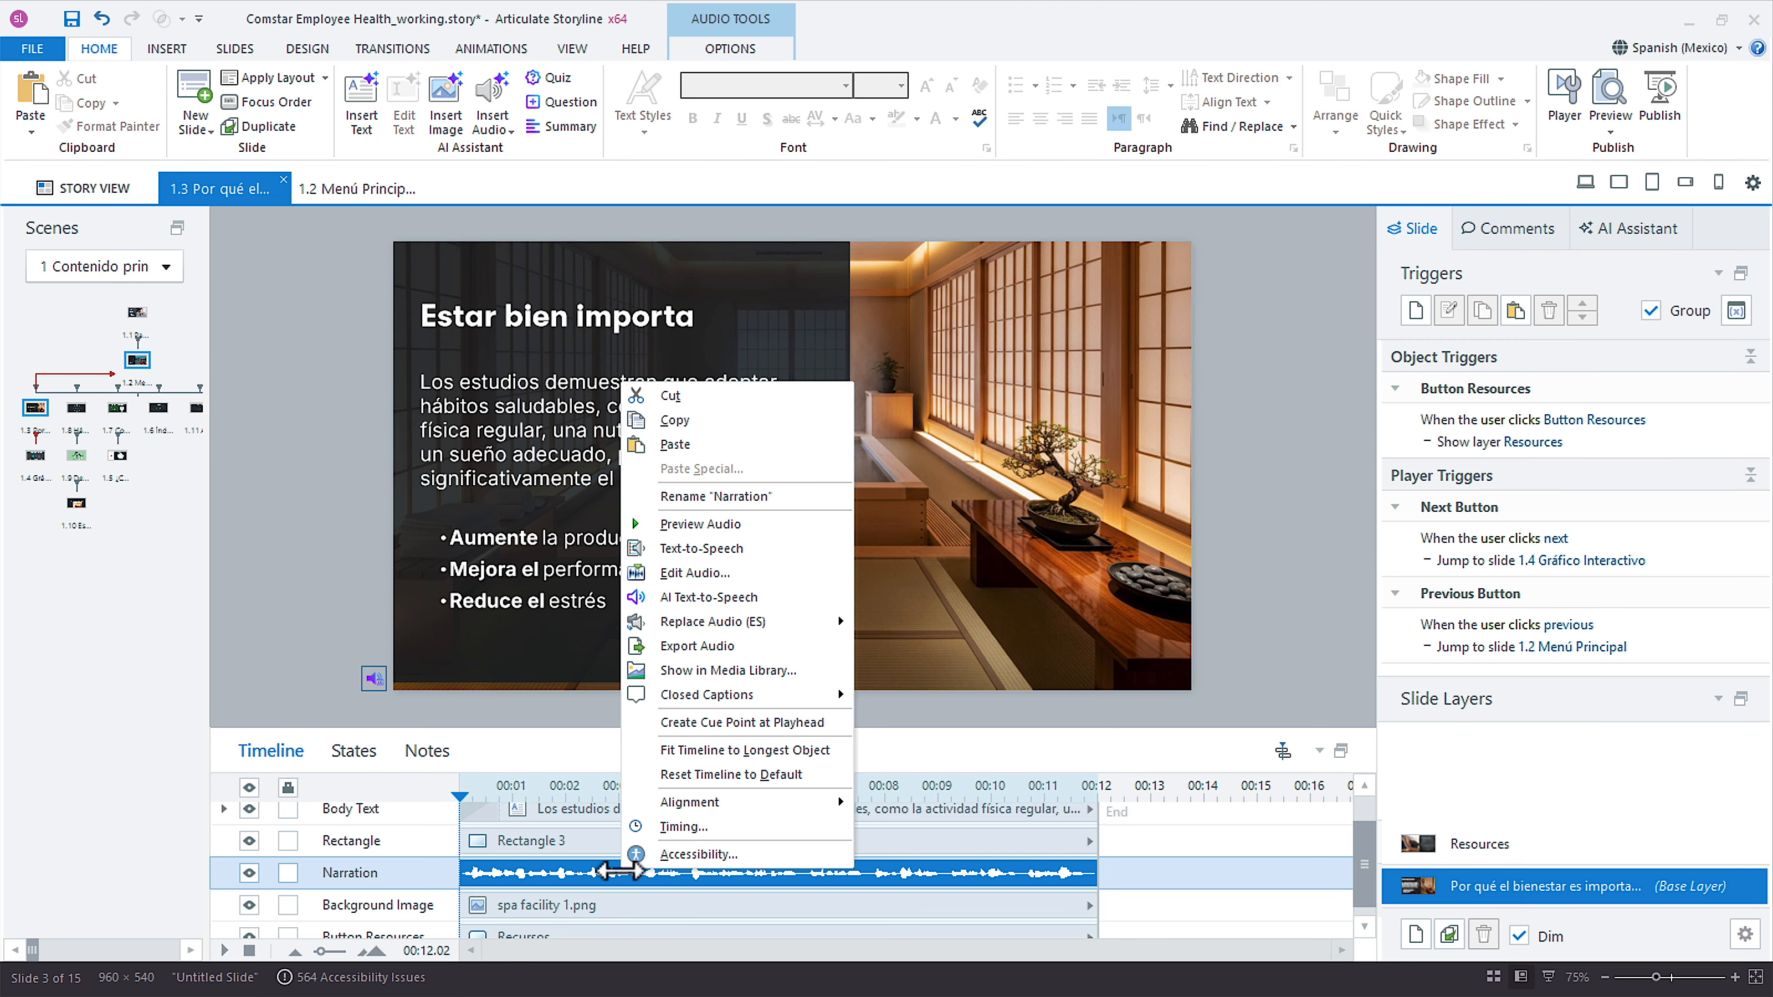
mouse_move(697, 625)
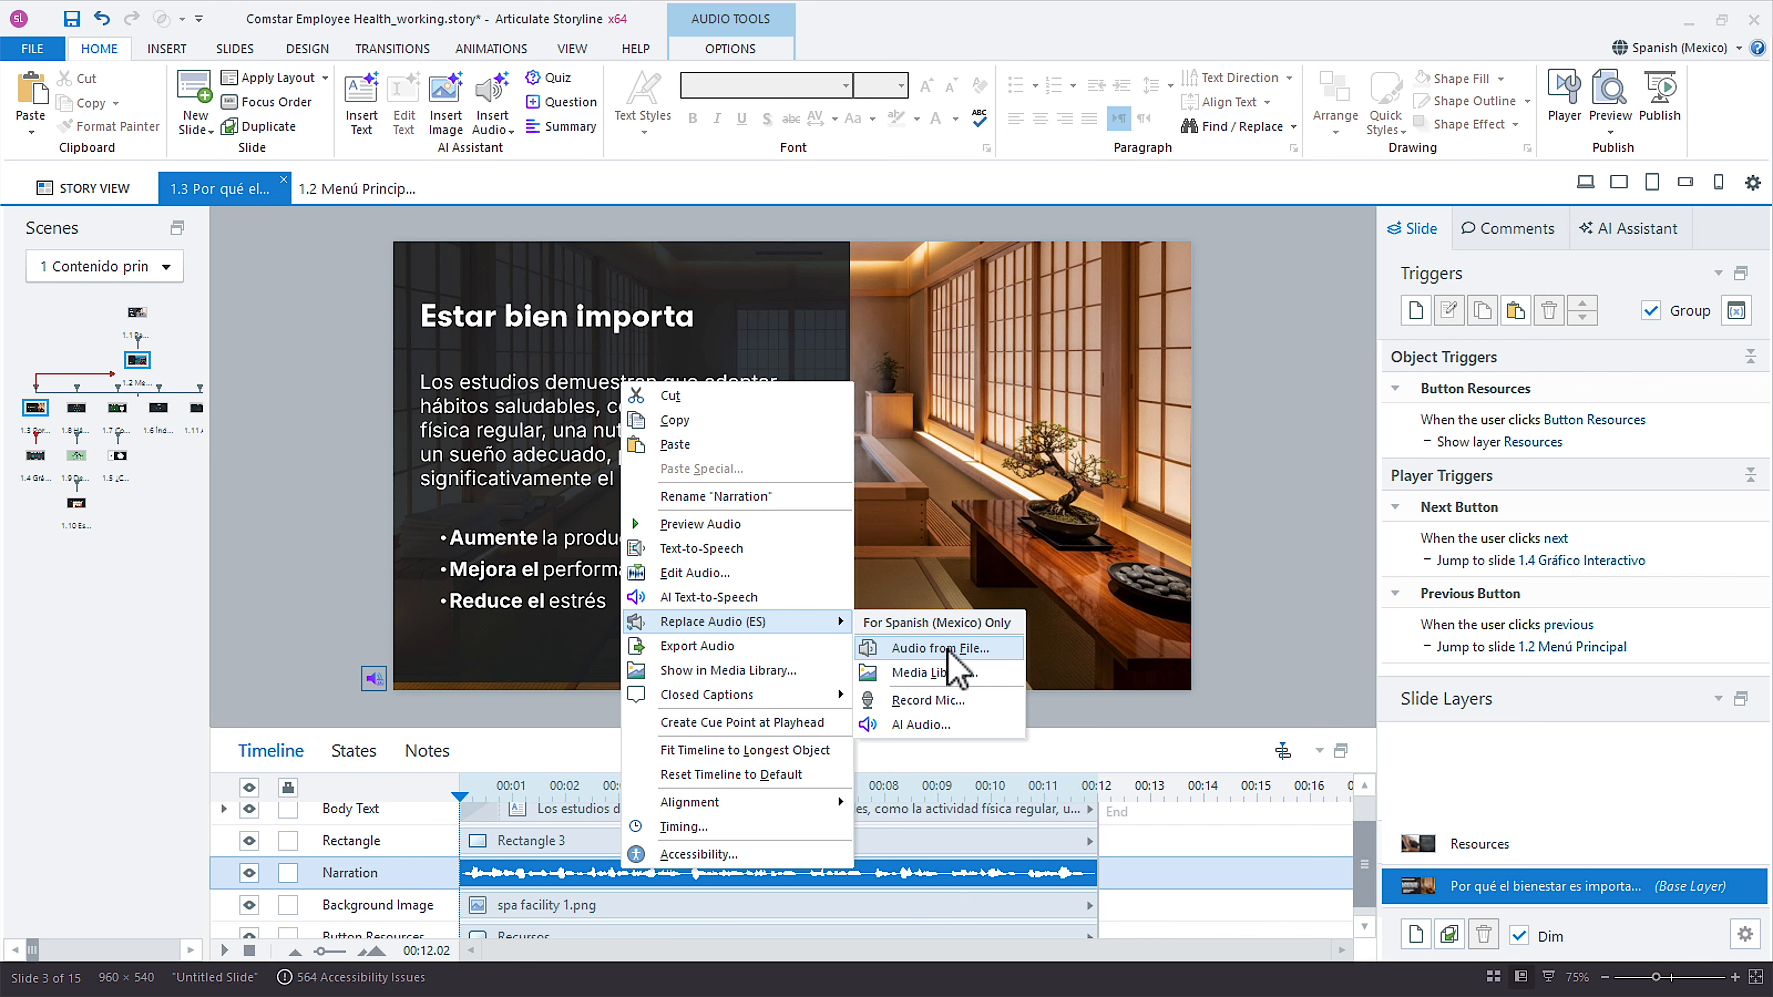
click(991, 649)
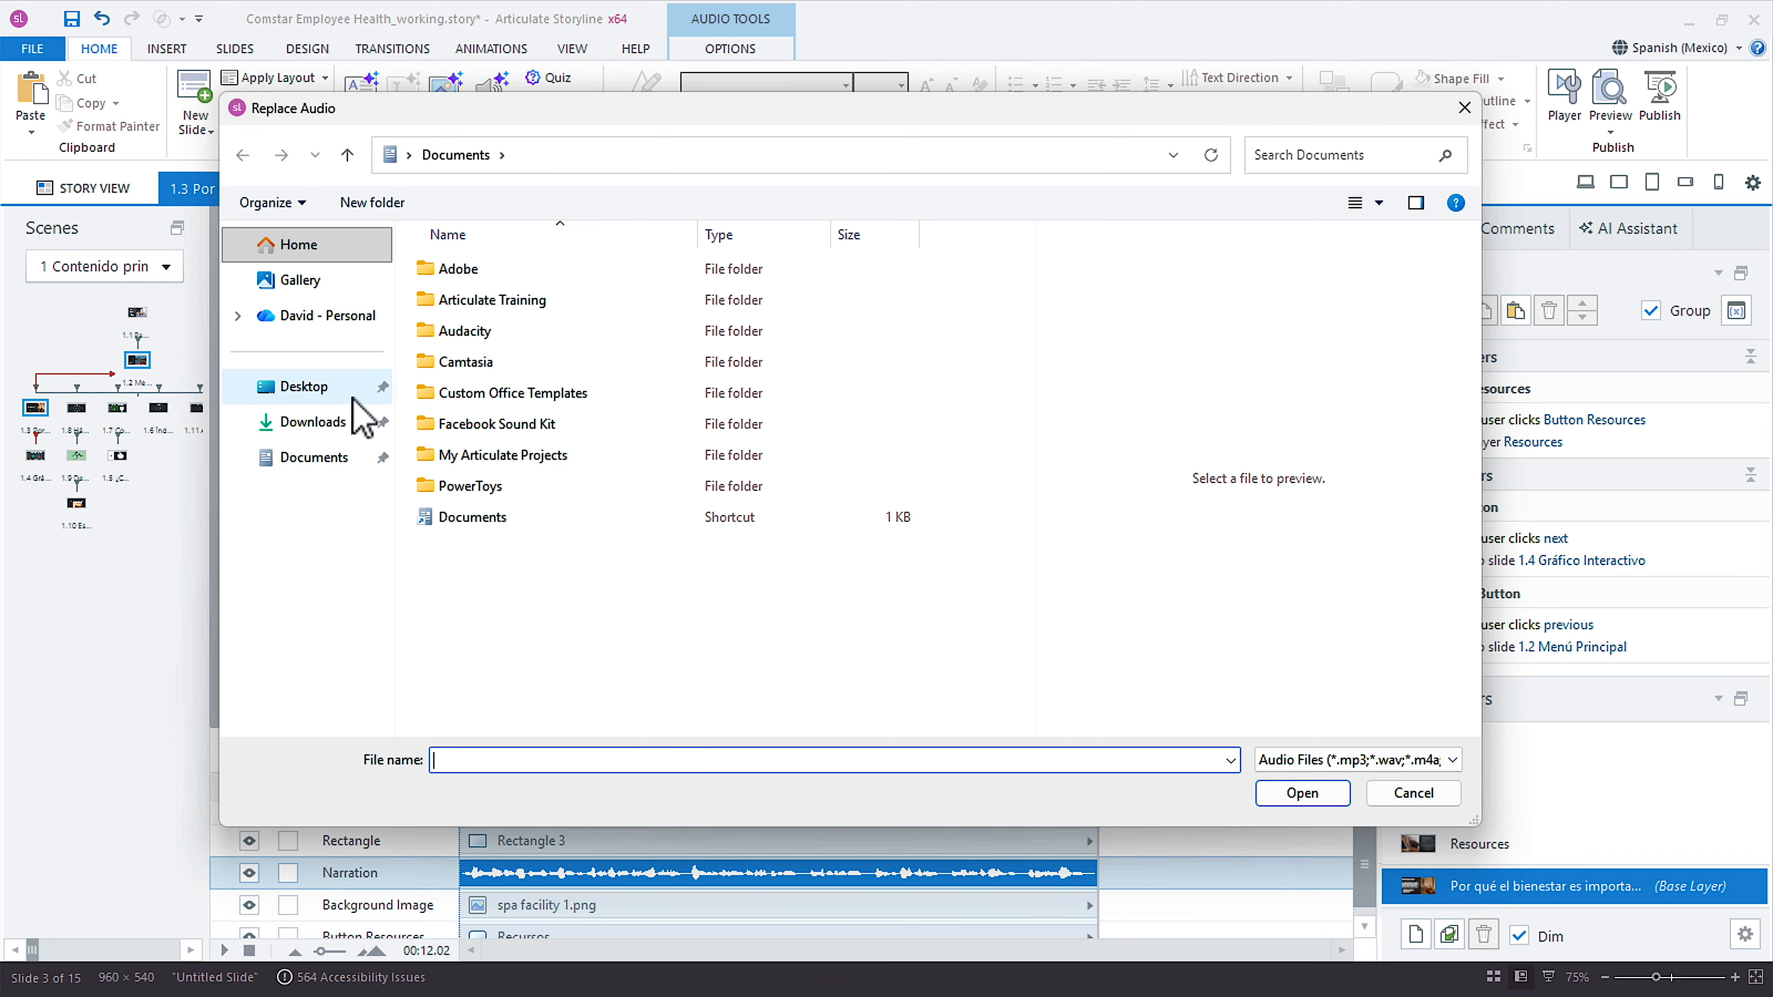
click(330, 391)
double_click(491, 343)
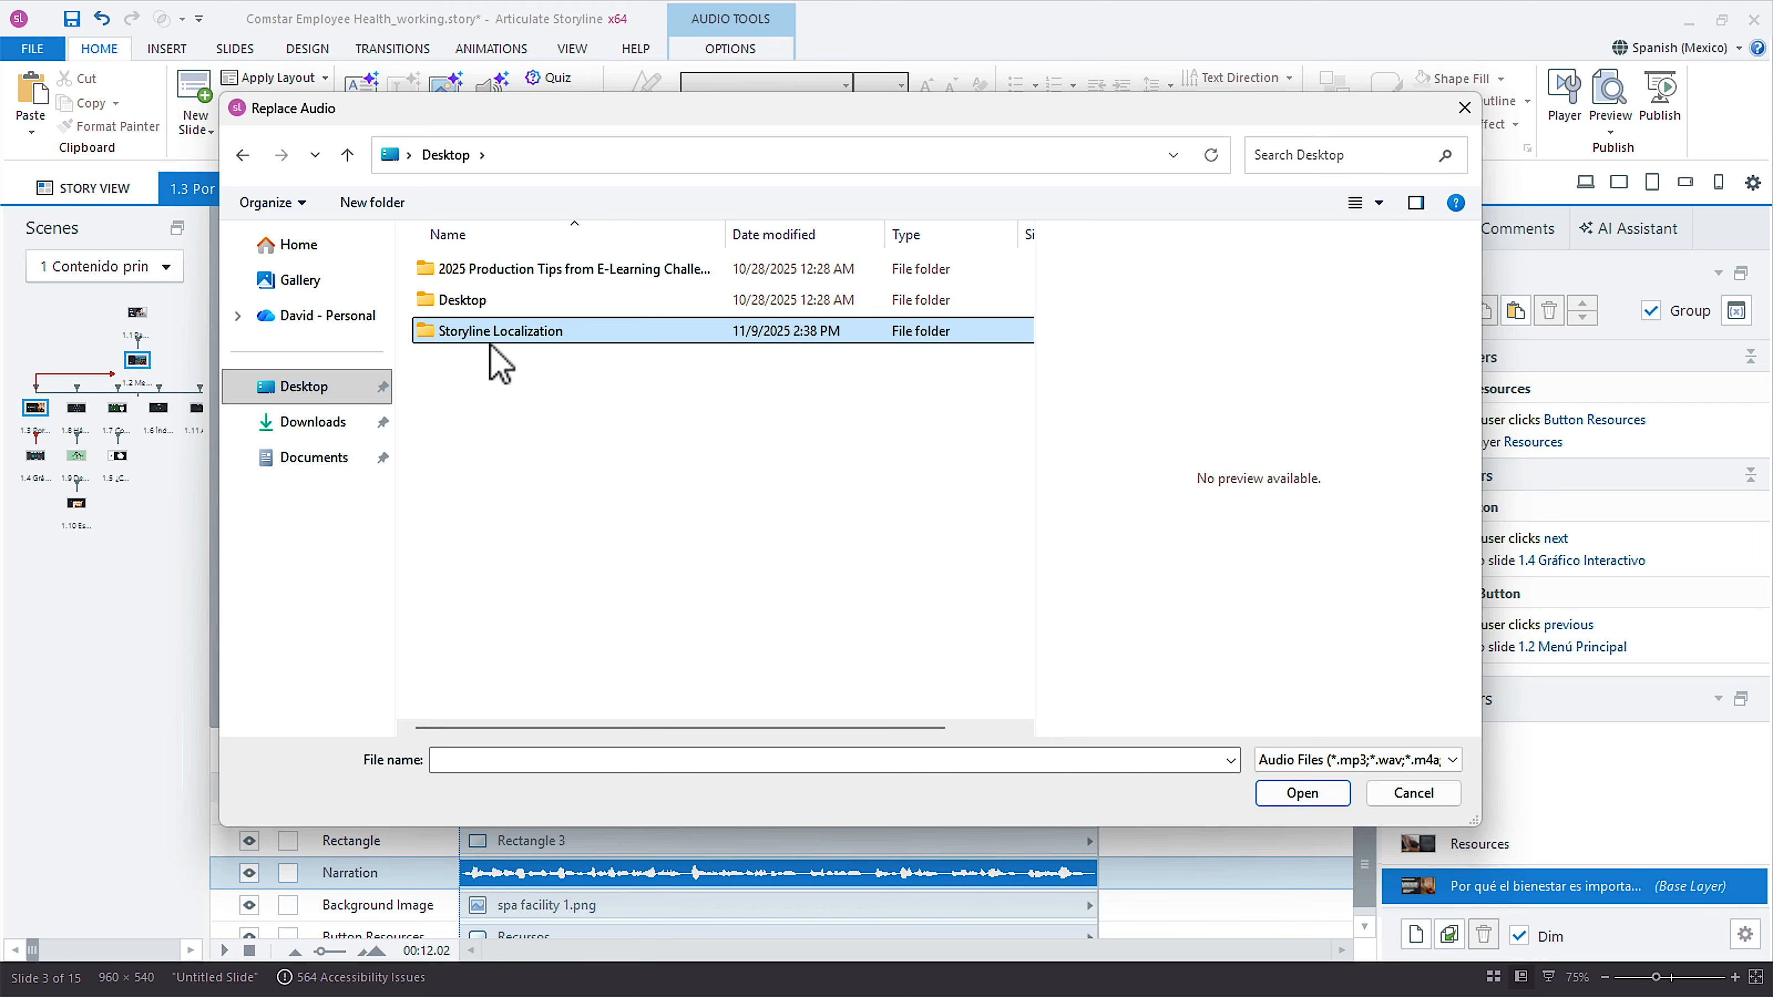
double_click(569, 301)
click(569, 303)
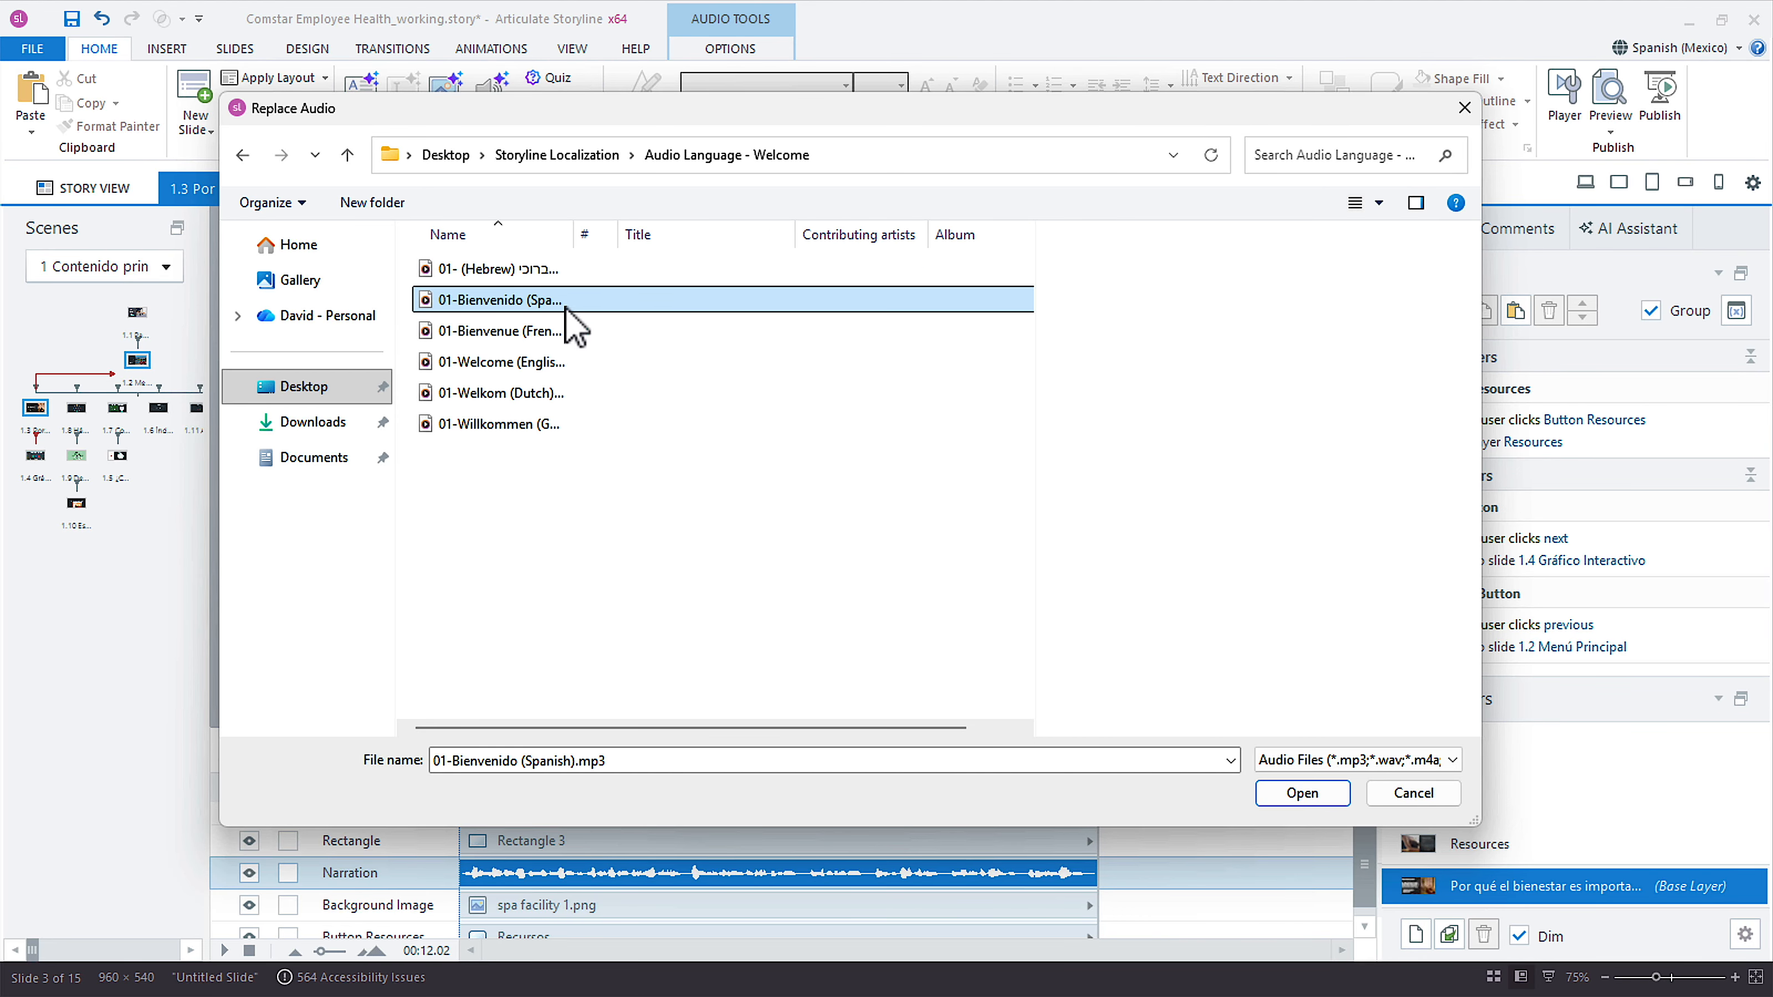
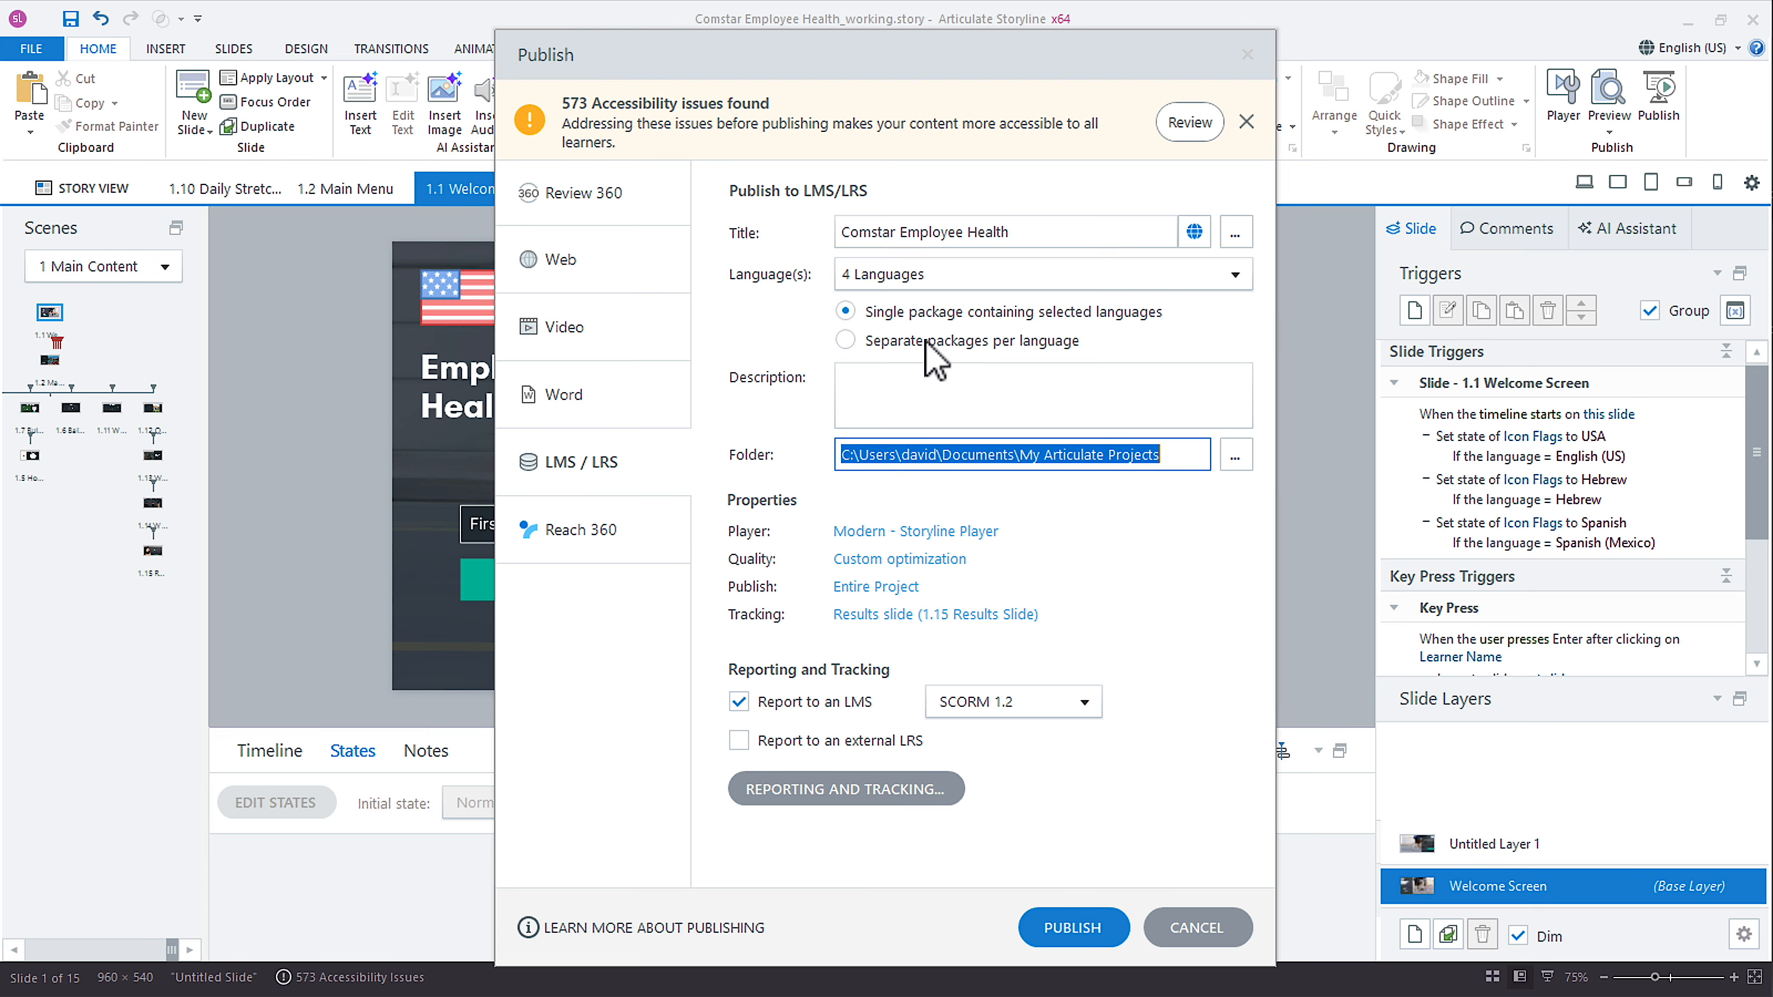
Try separate packages per language for the LMS output, and return to a single package containing the selected languages.
click(906, 343)
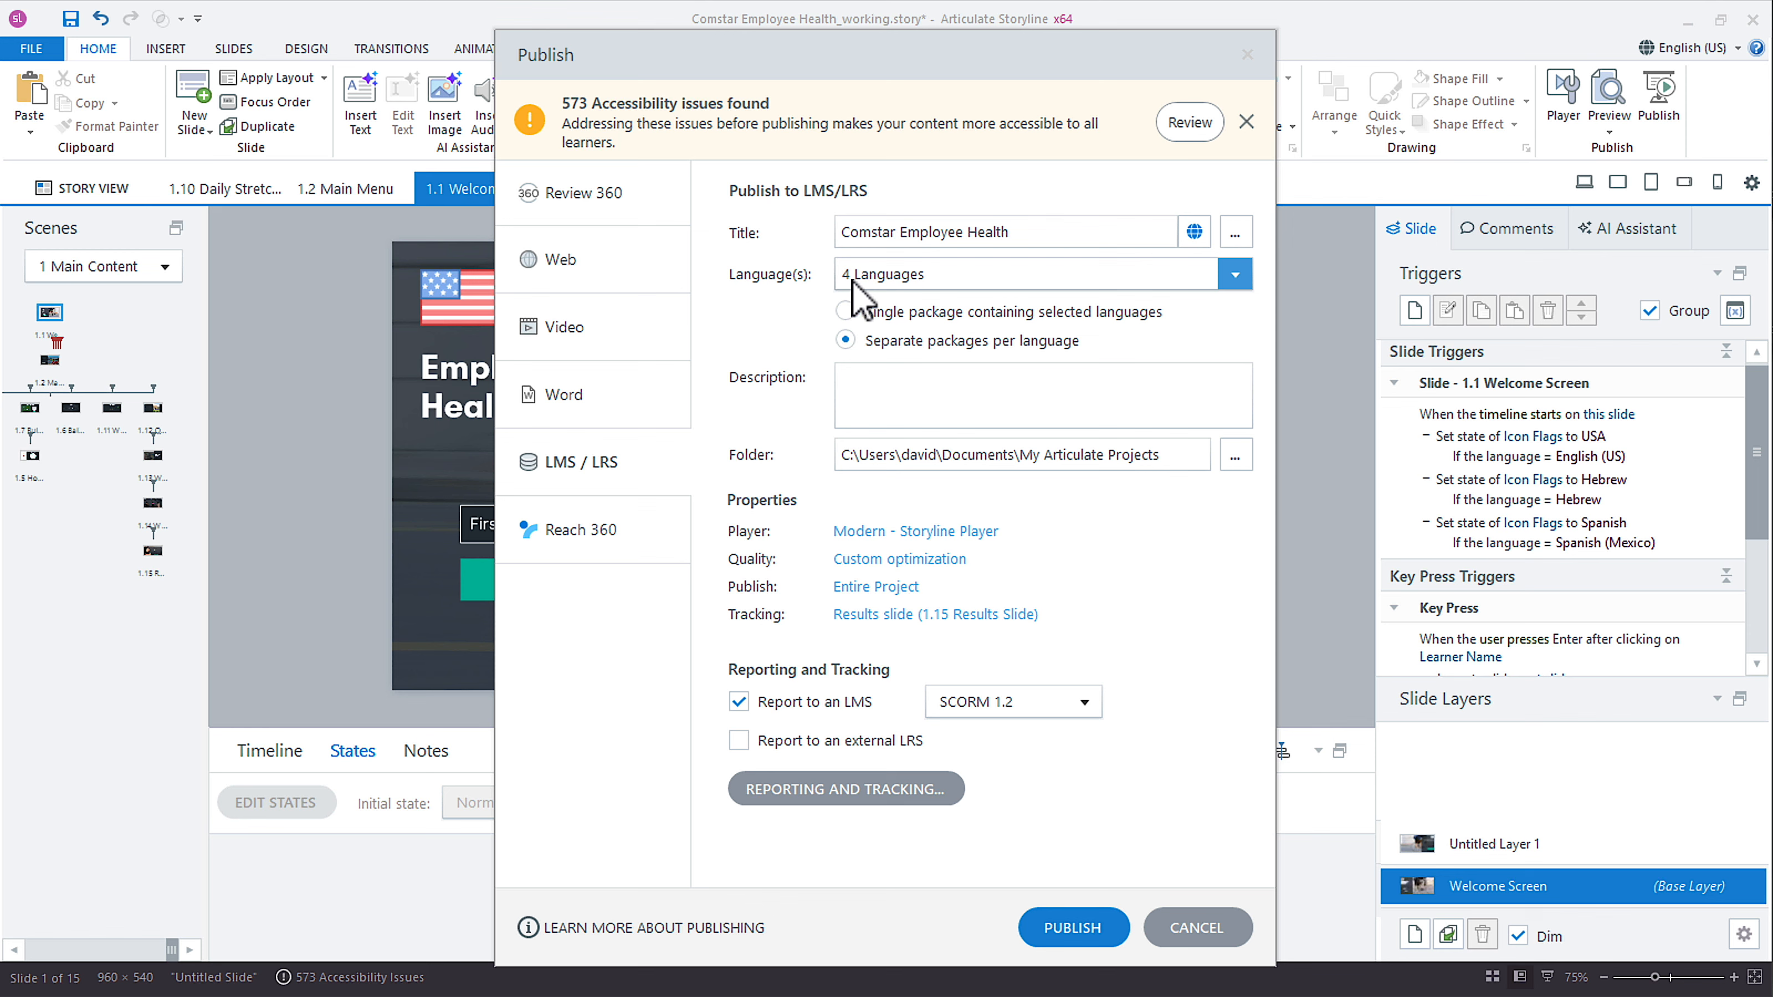
click(870, 316)
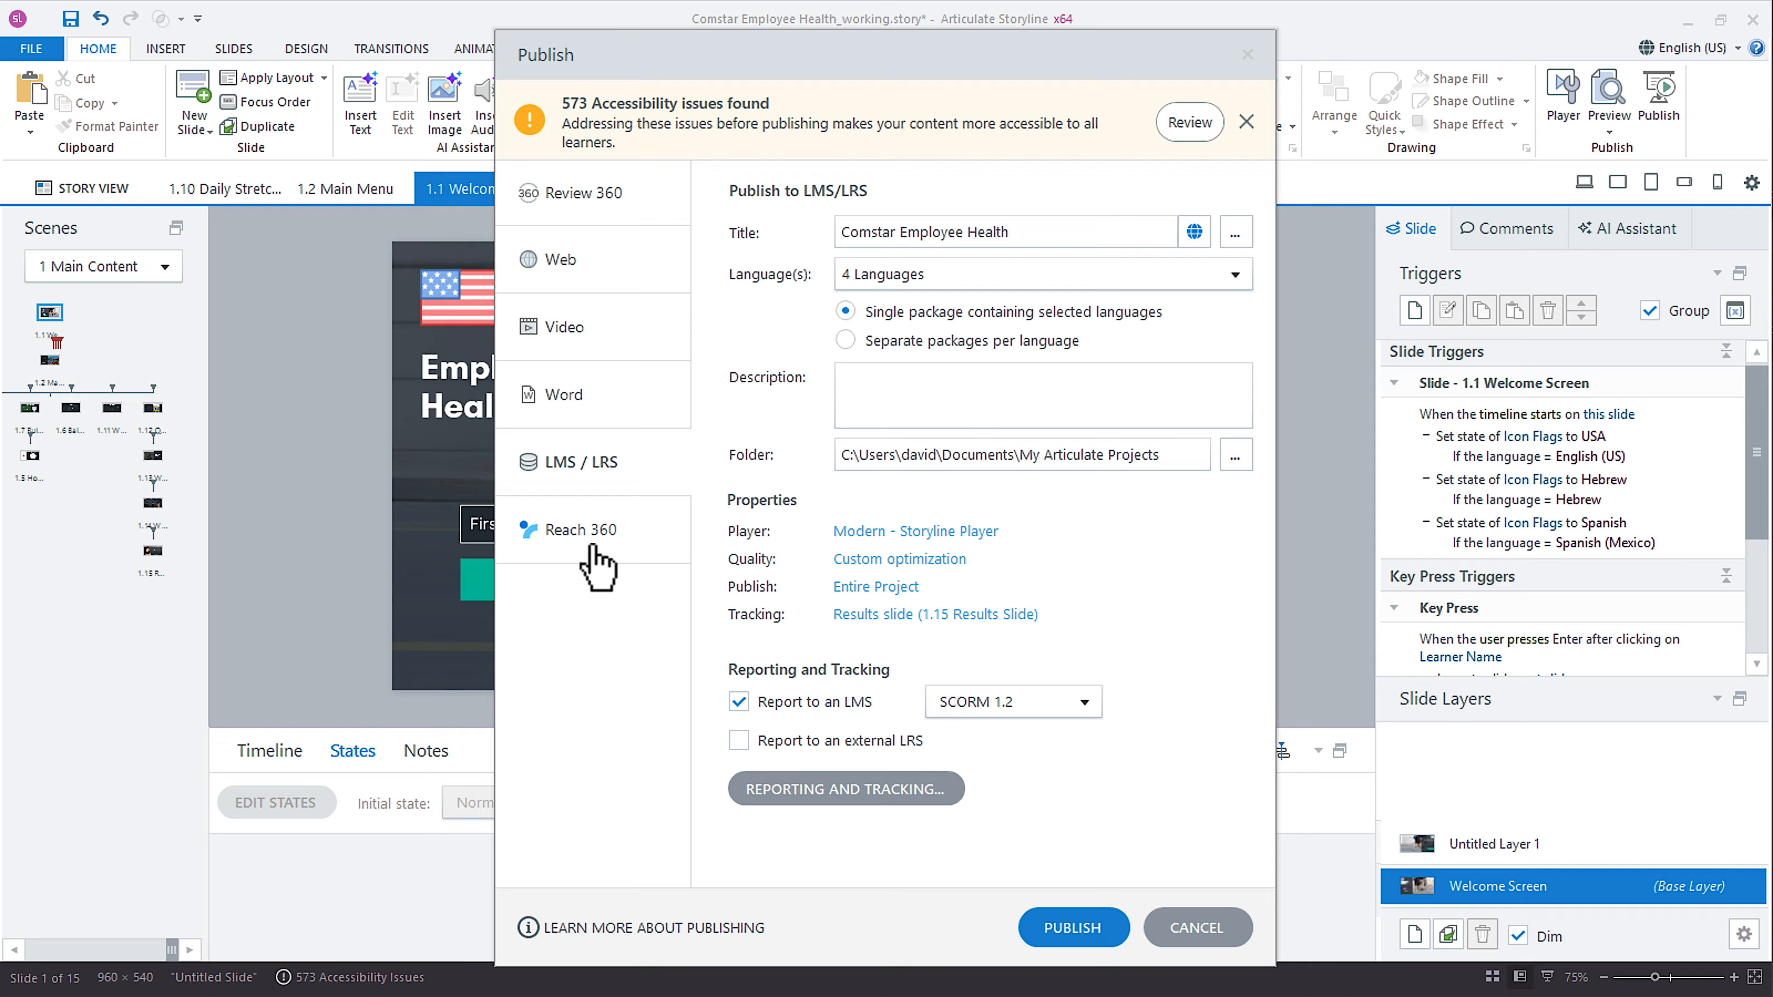
Publish the course to Reach 360 with only English (US) and Spanish (Mexico), excluding German and Hebrew.
click(592, 550)
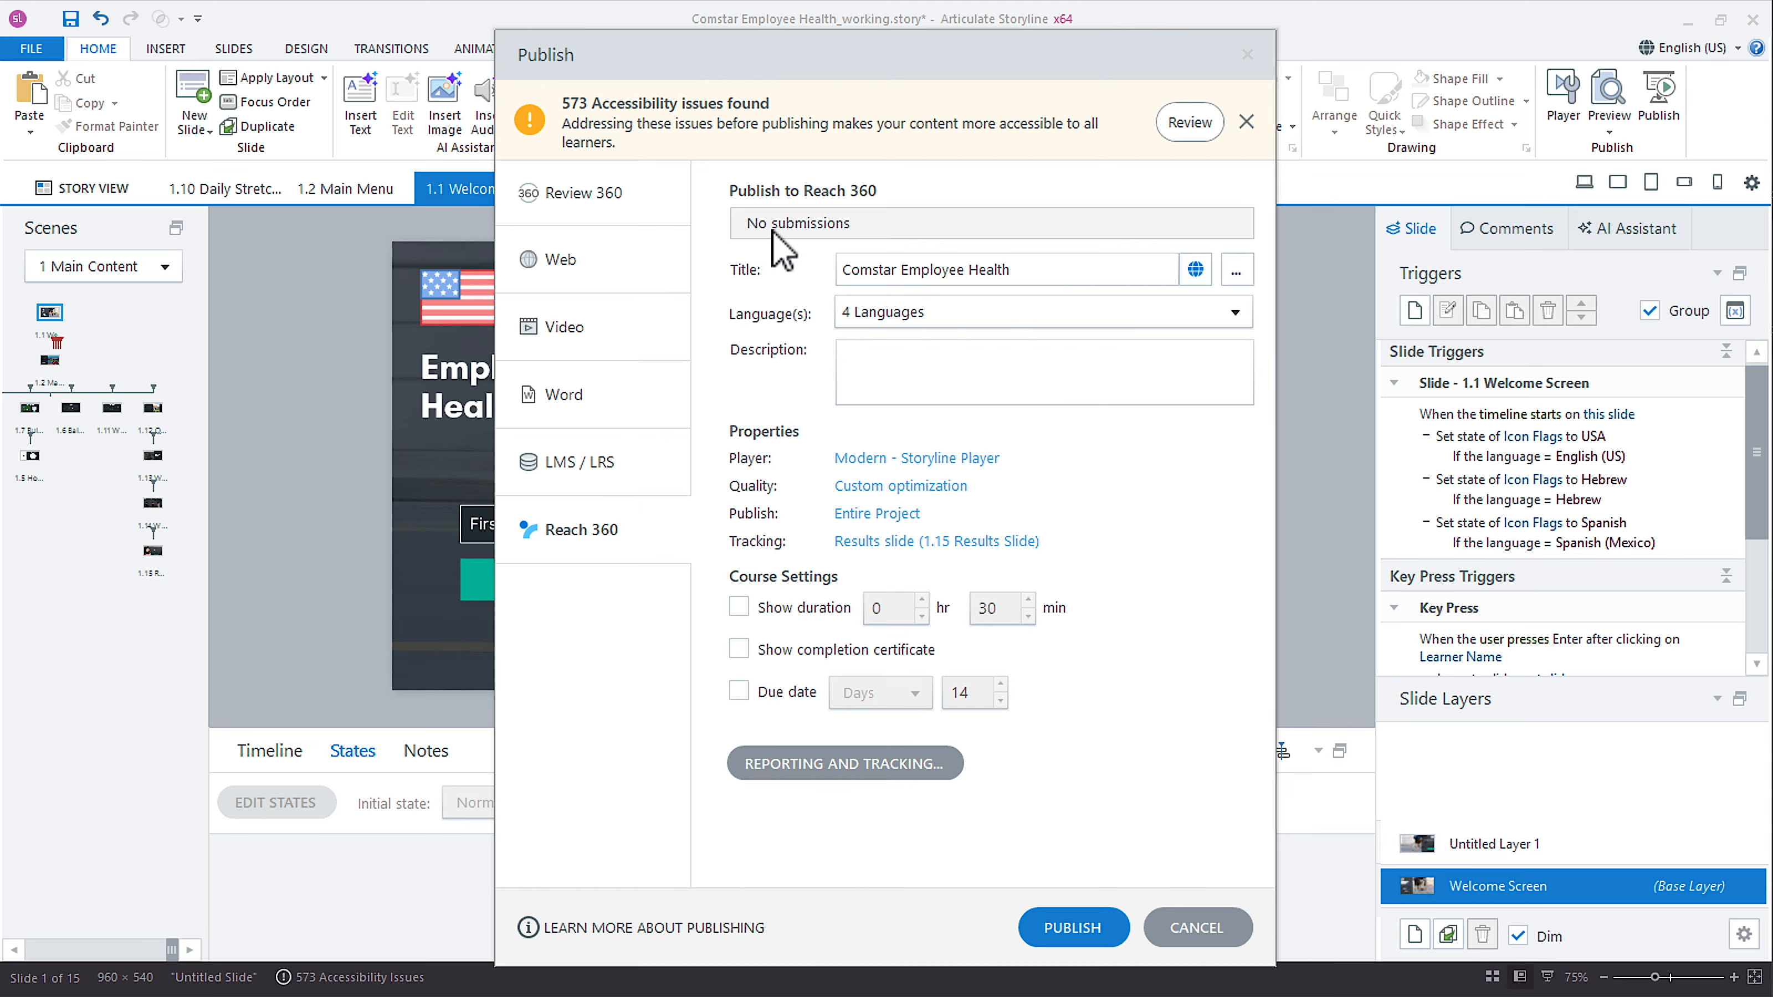
click(988, 313)
click(857, 400)
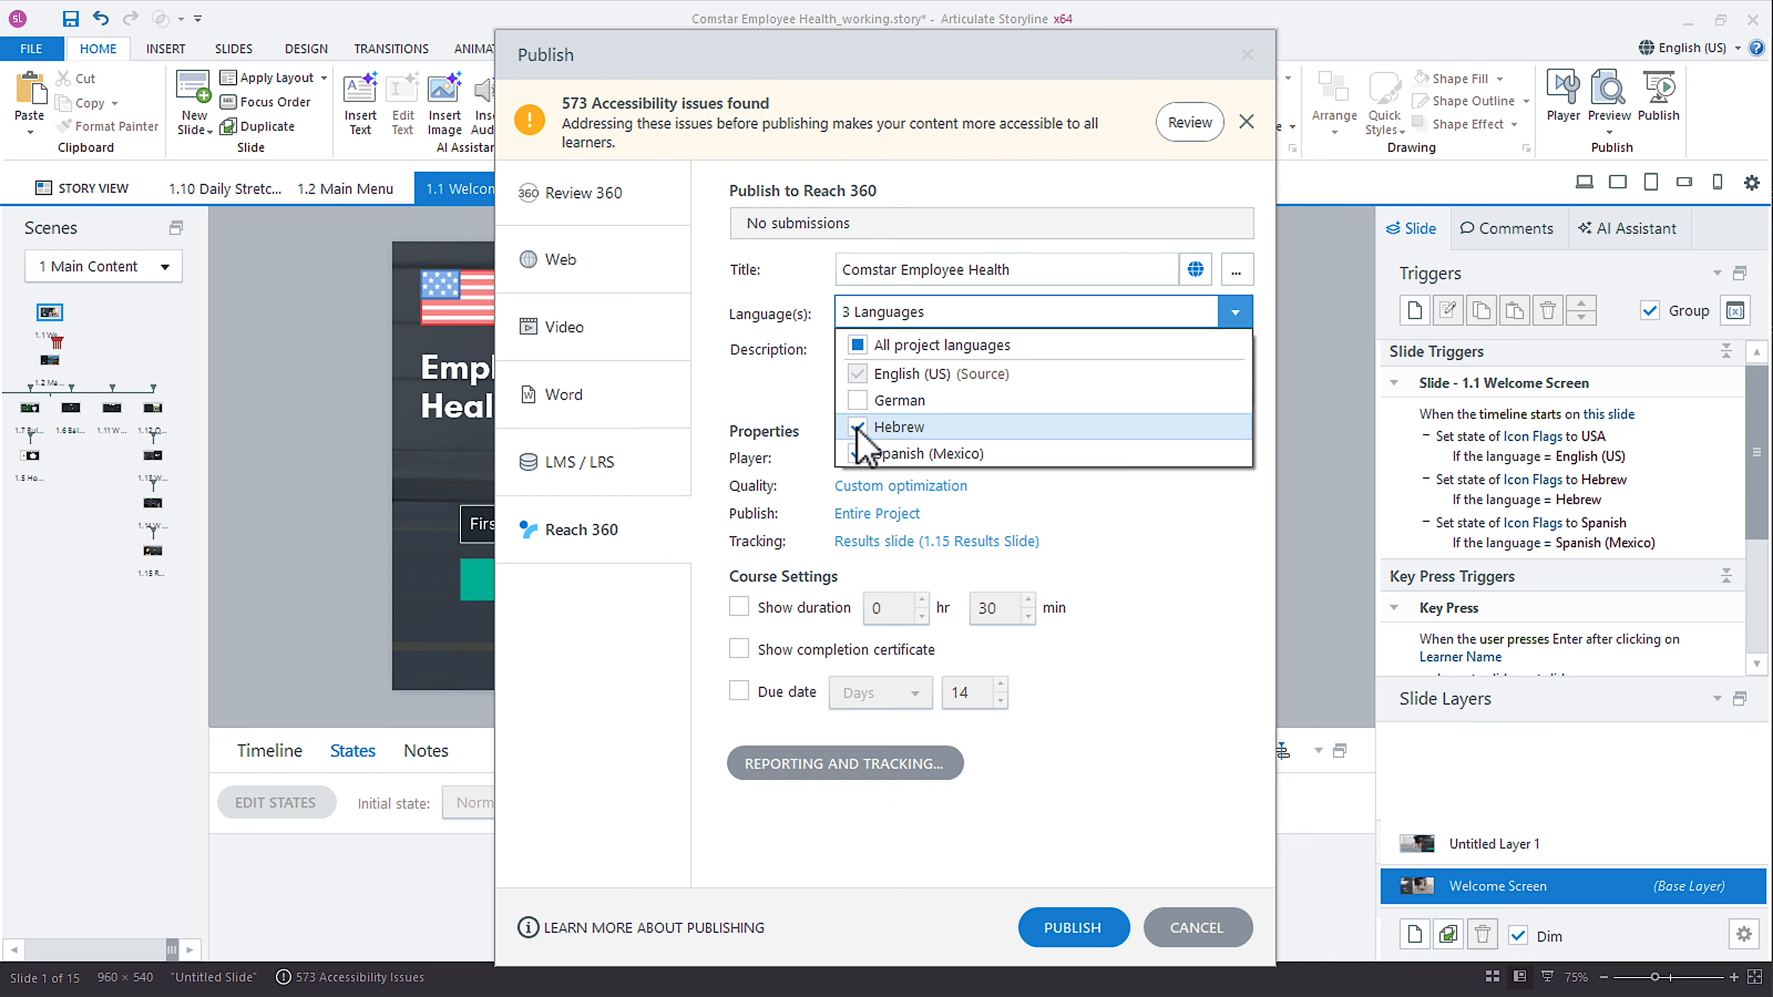
click(857, 428)
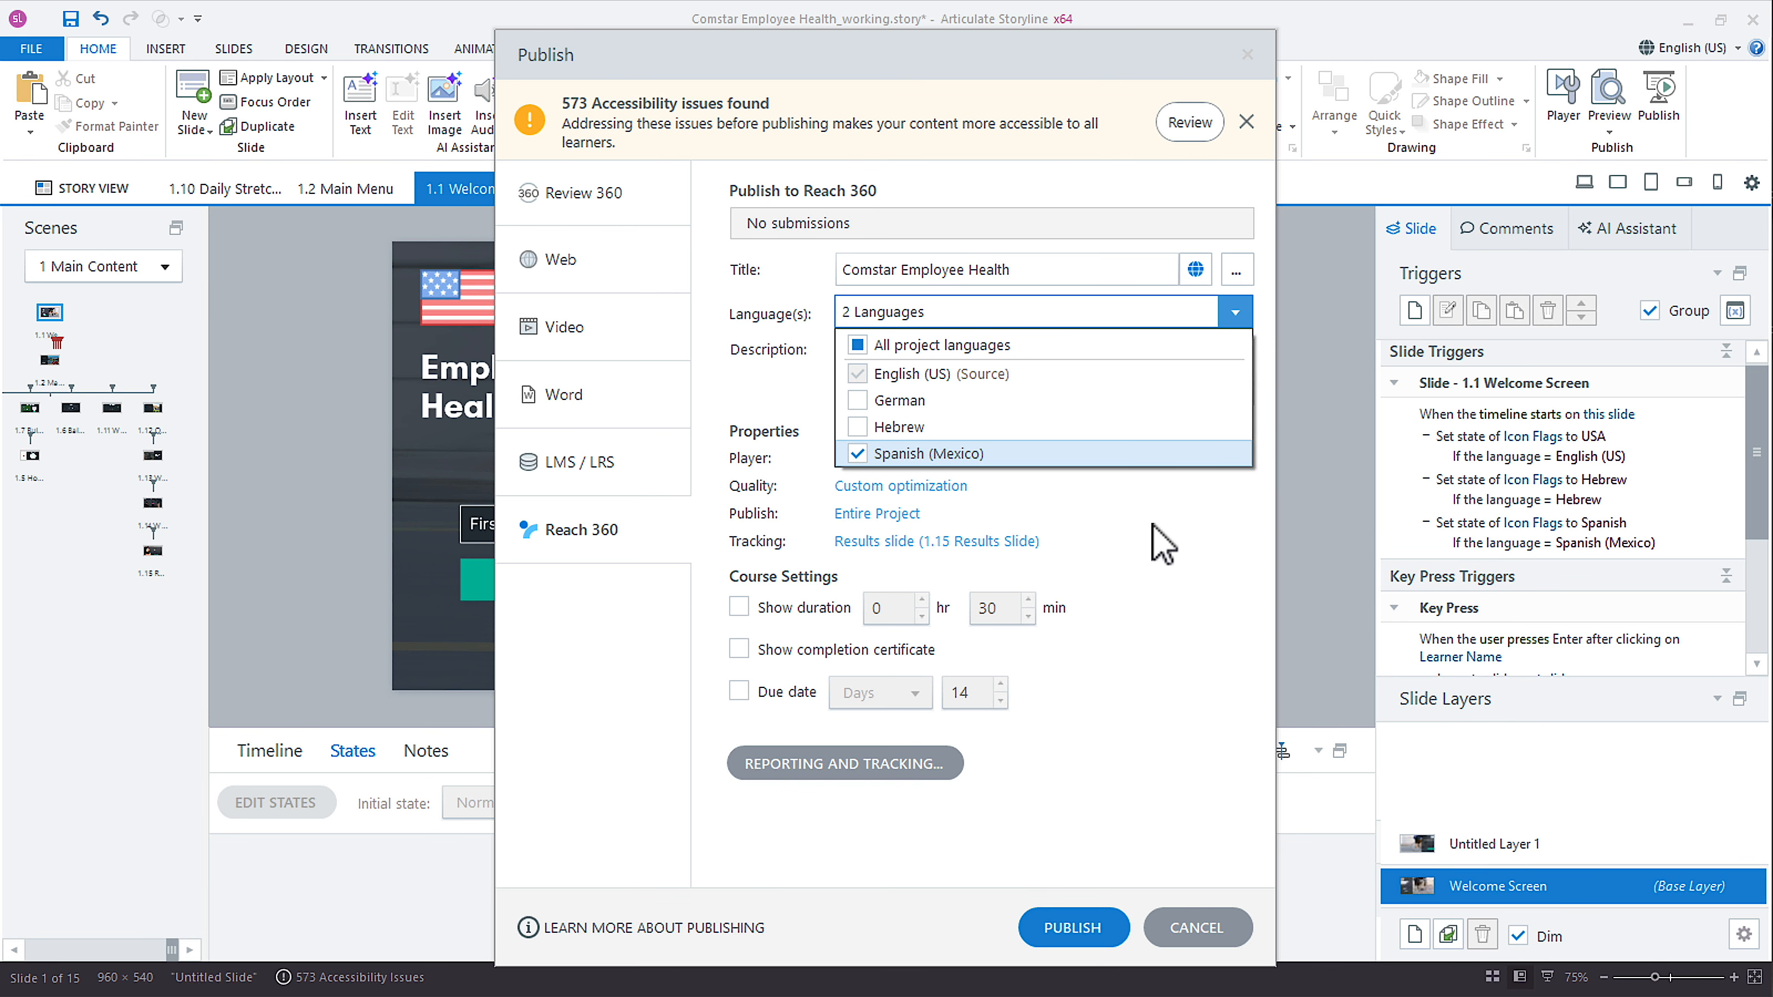
click(1187, 540)
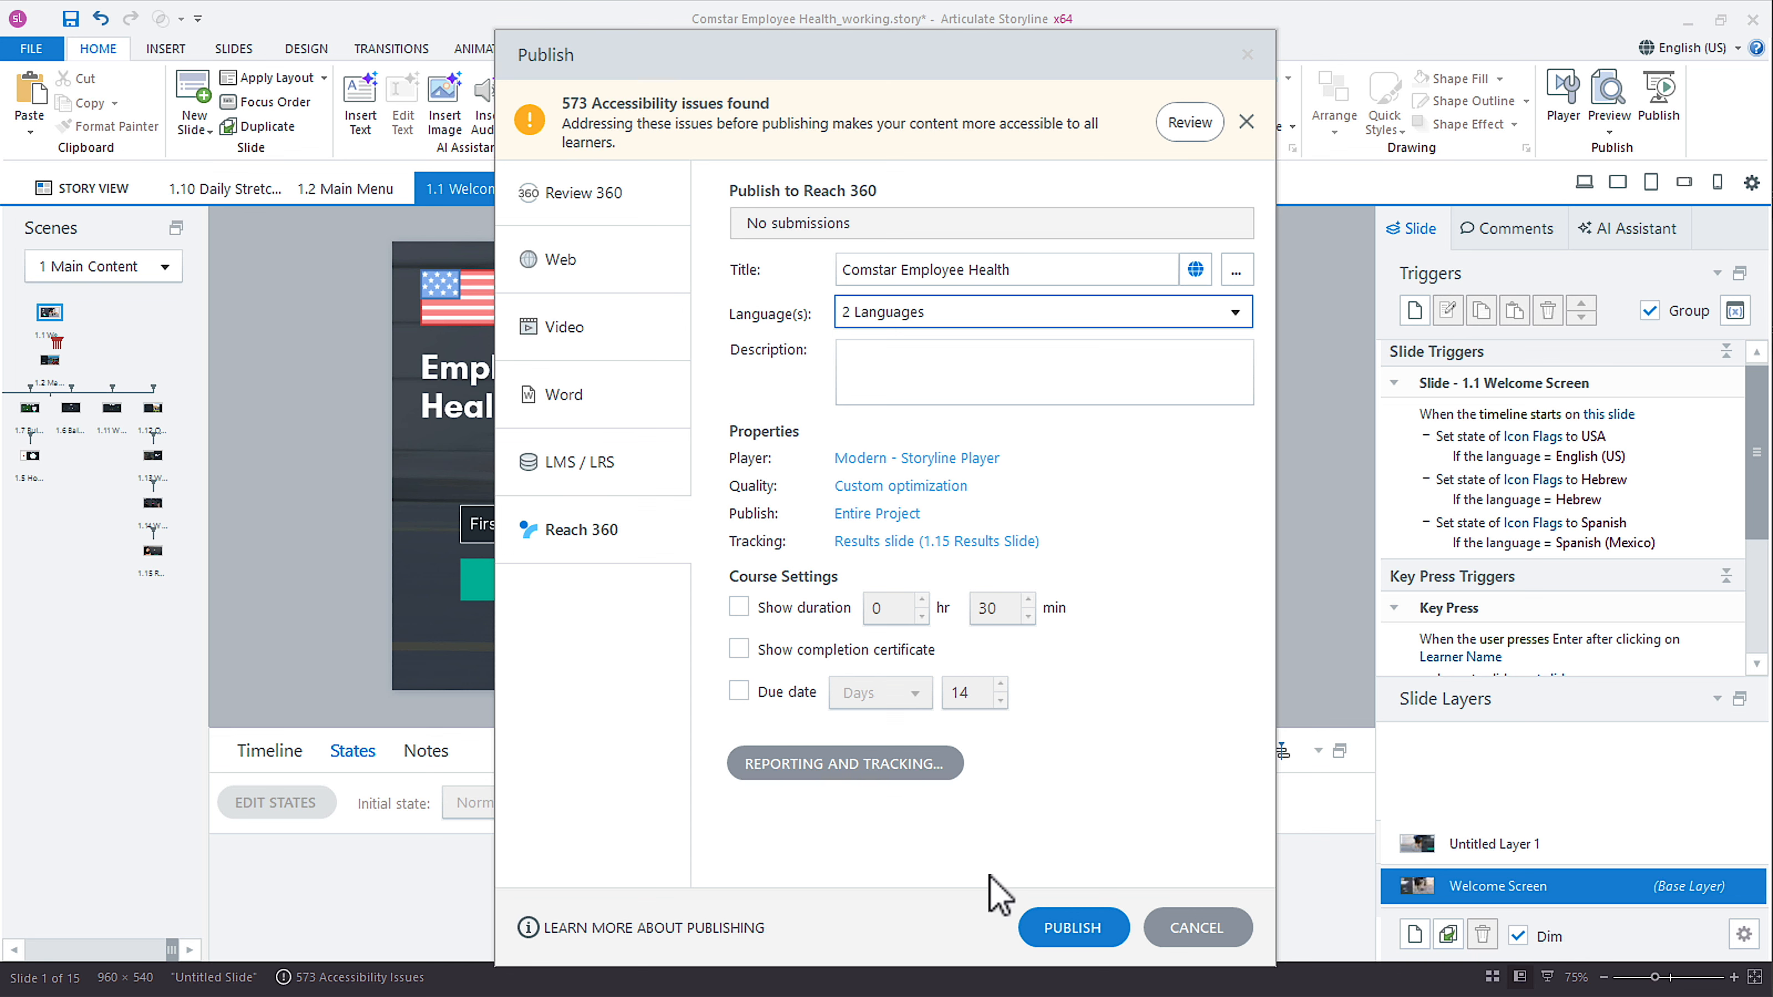
click(1059, 927)
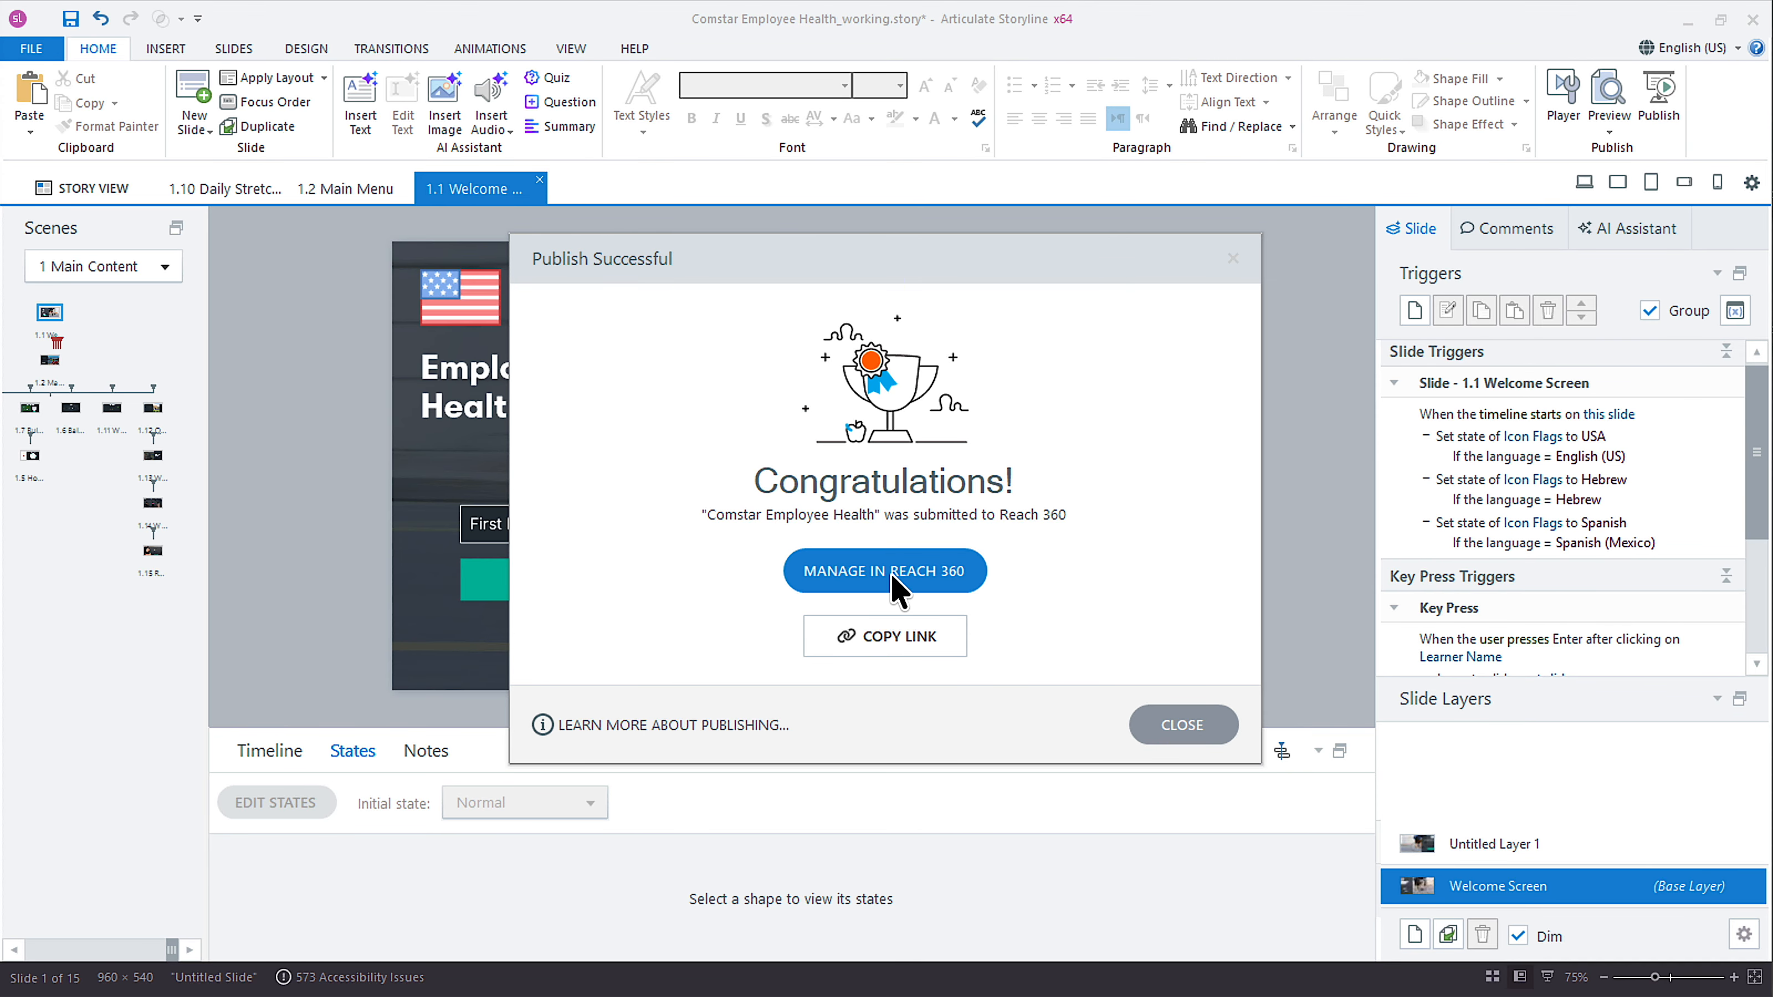
Open the submitted course in Reach 360, view its latest submitted version in a maximized window, and close that window.
click(939, 593)
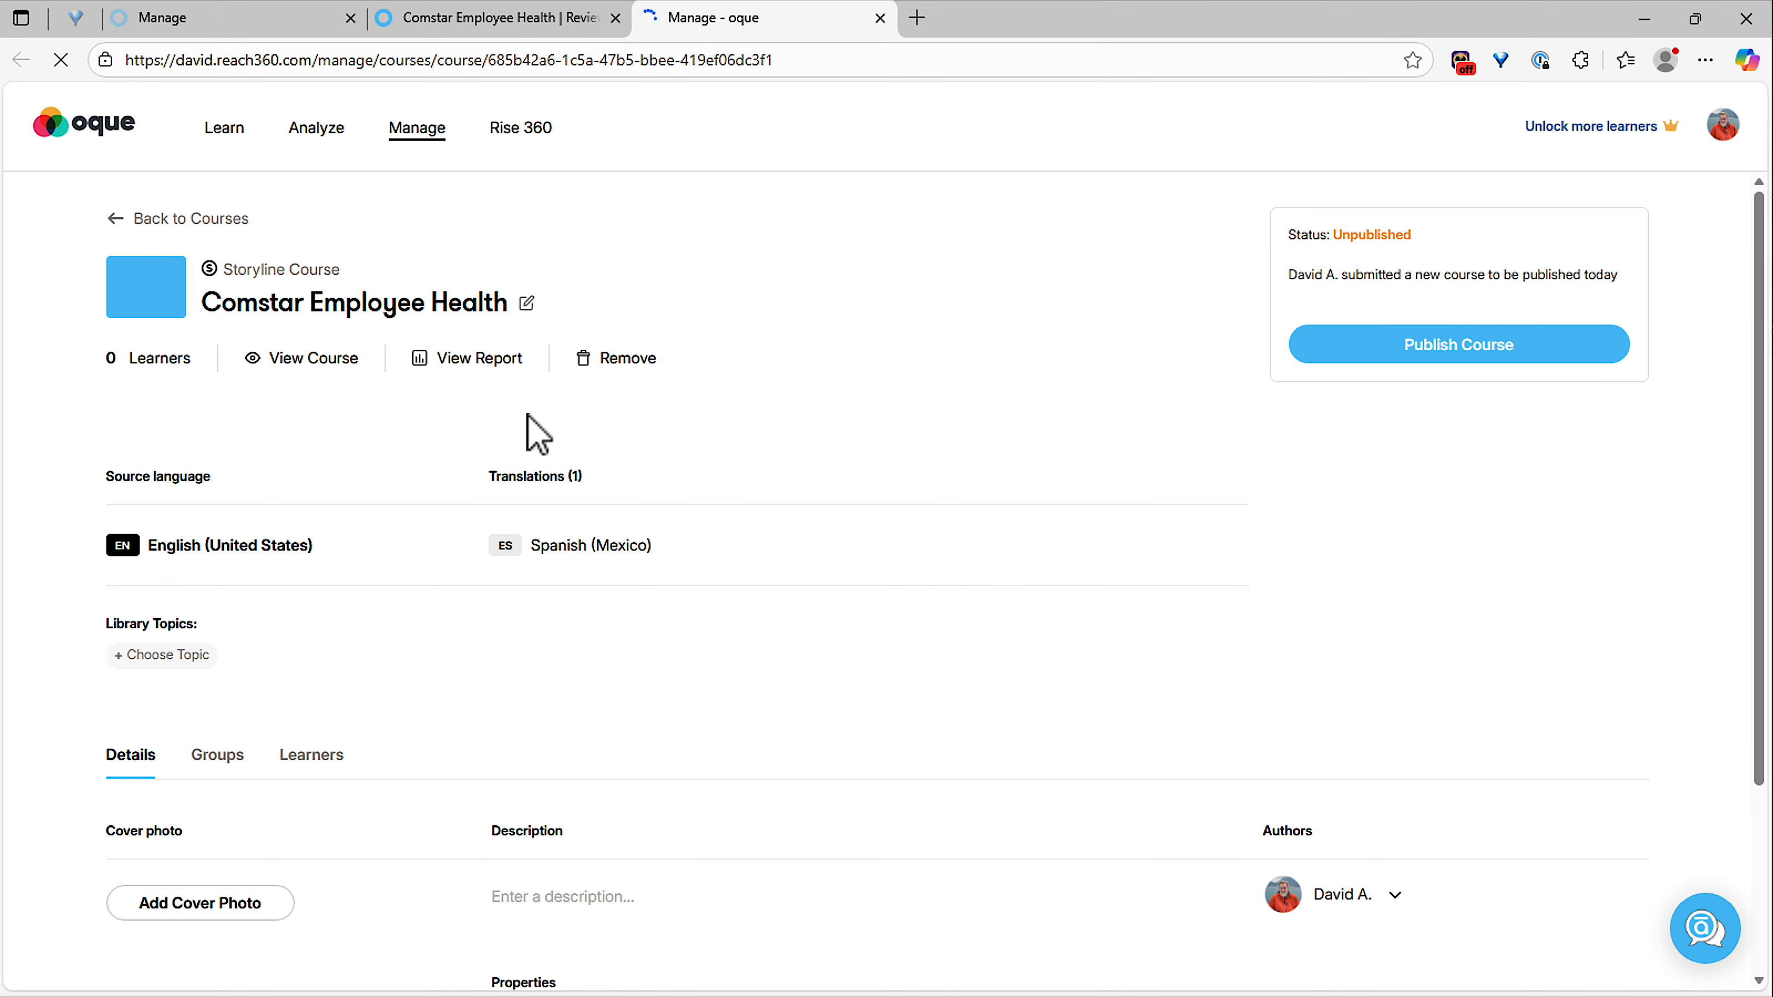
click(307, 365)
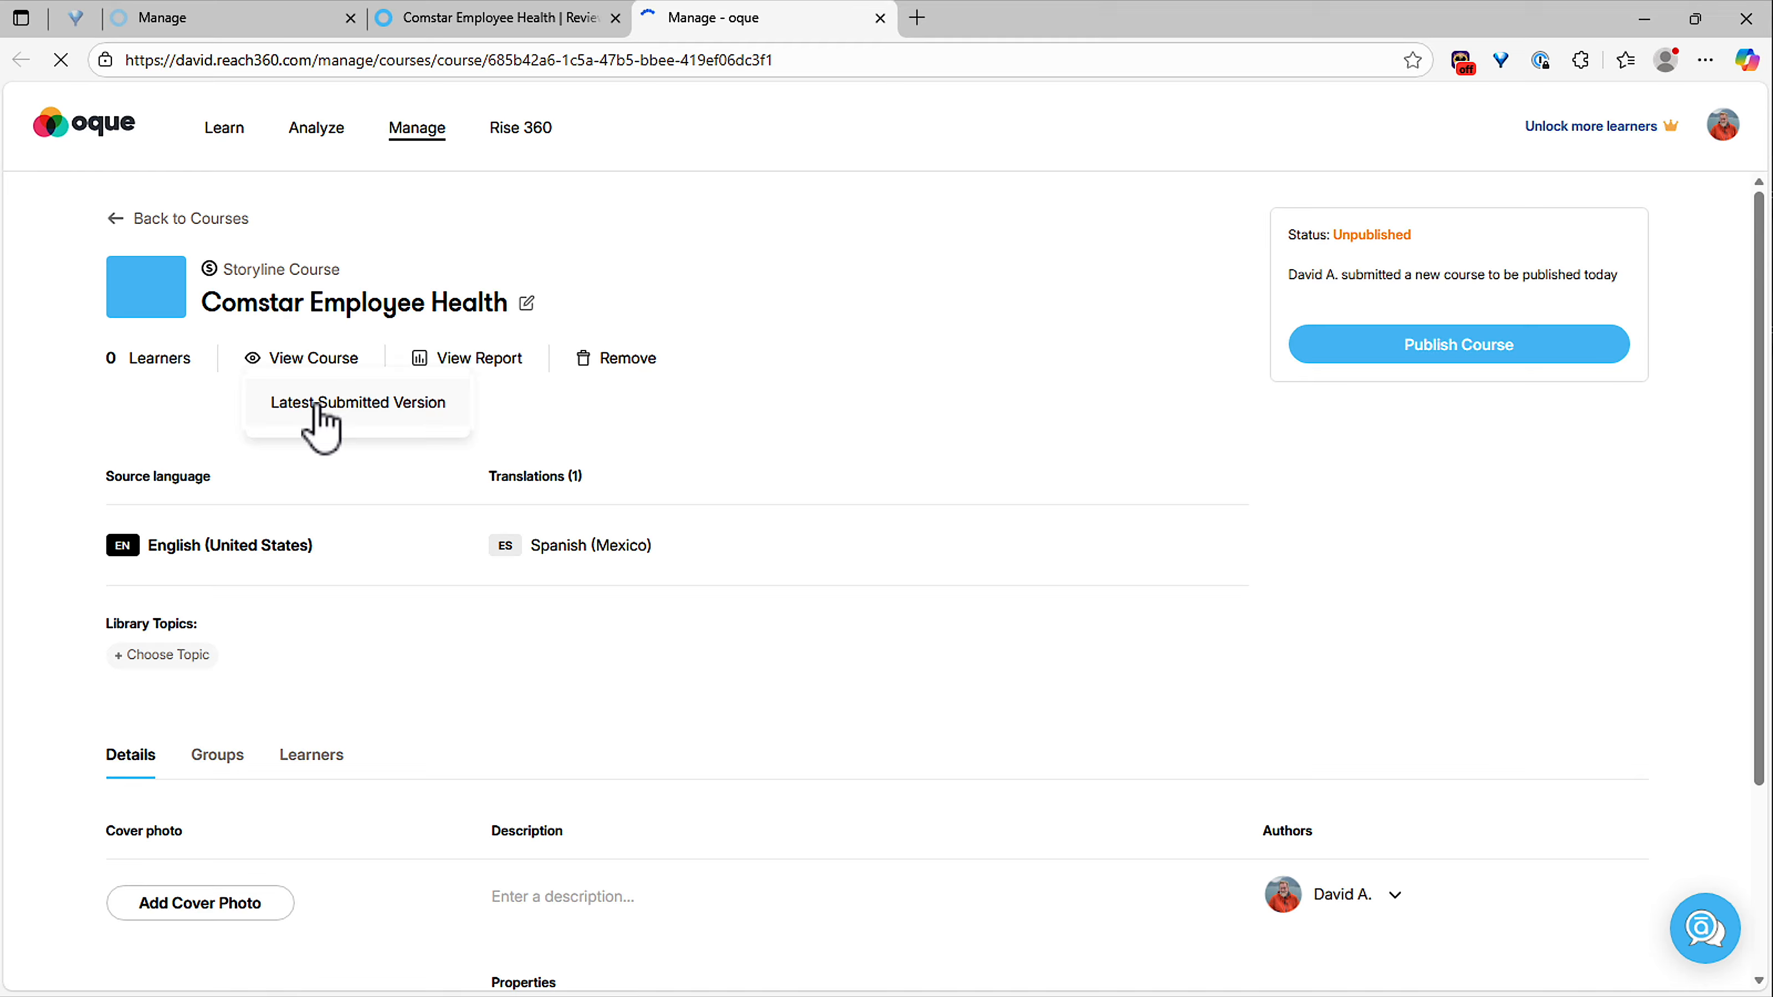
click(318, 405)
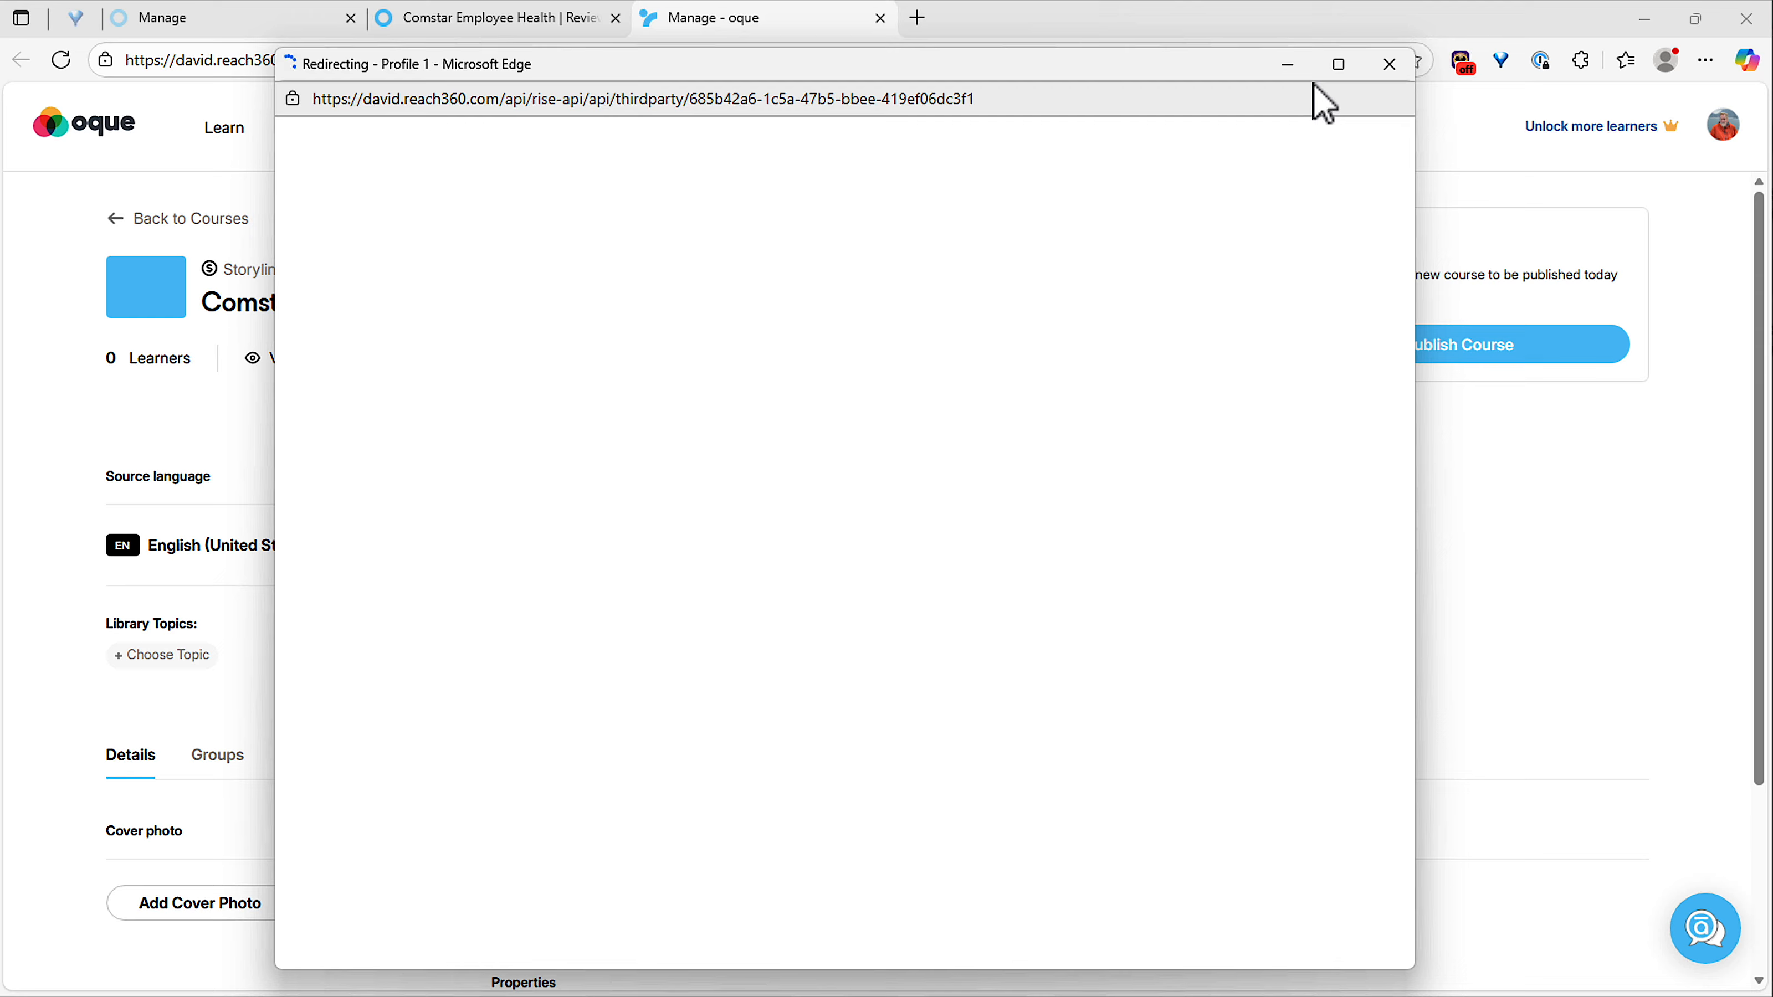
click(1338, 63)
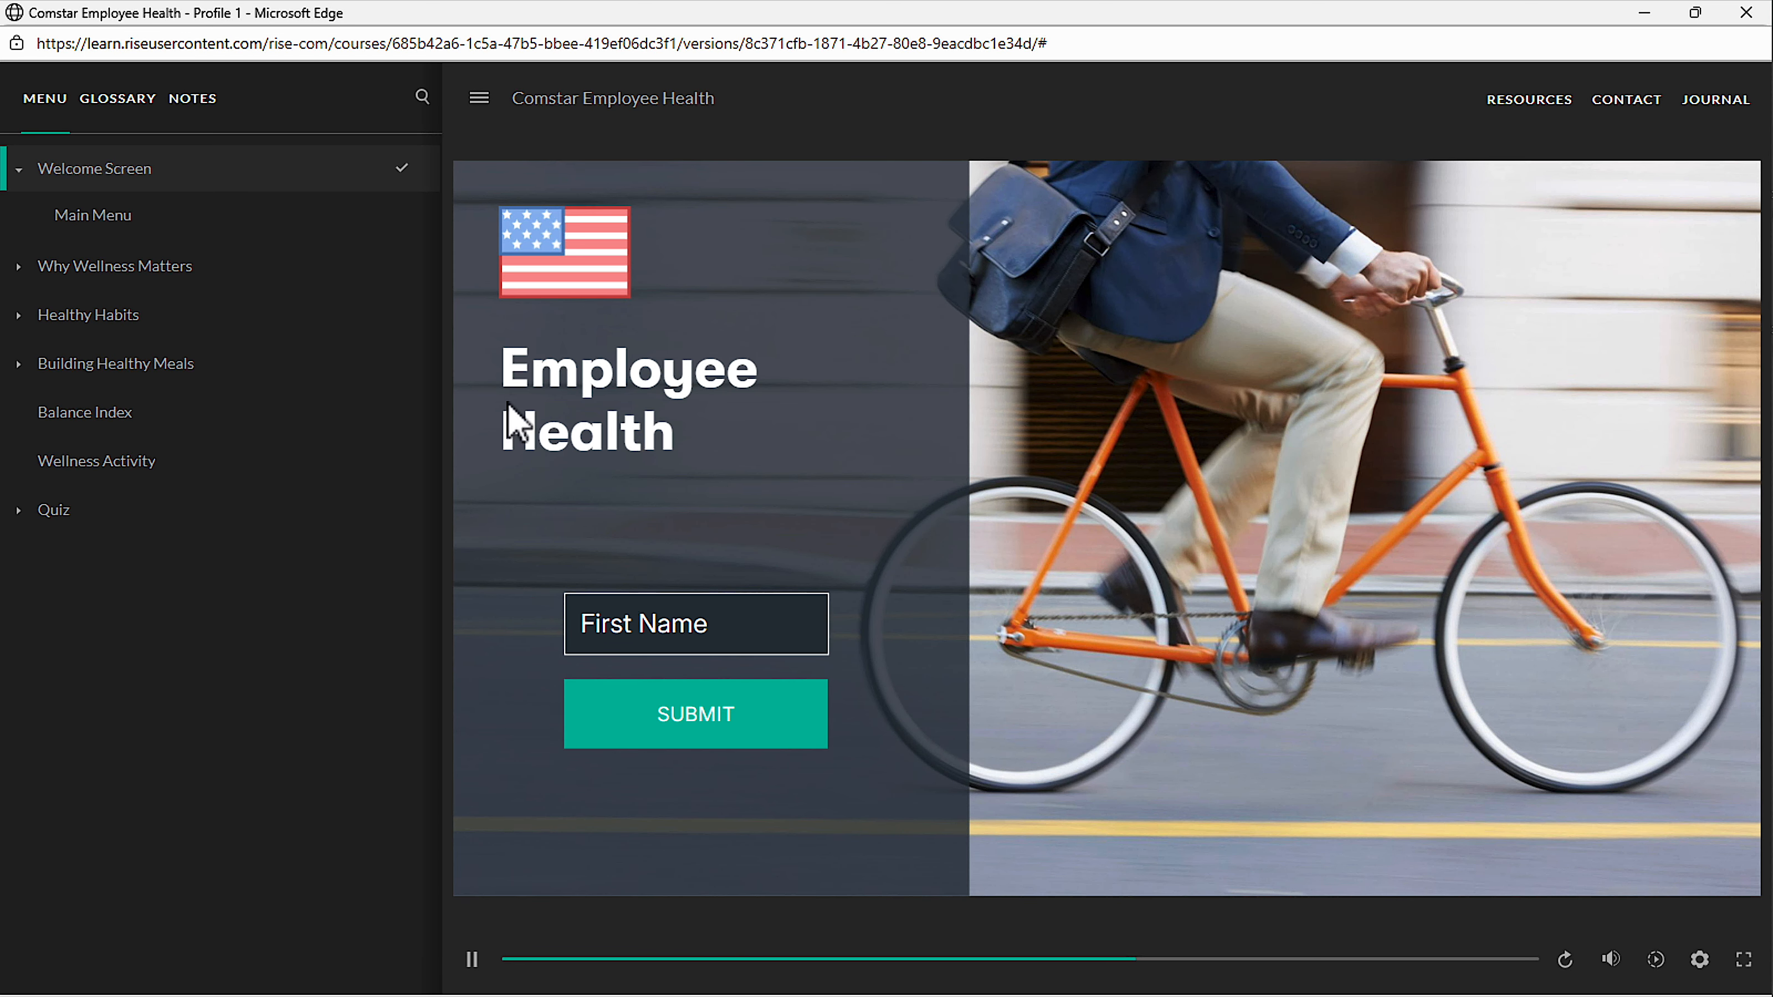
click(1742, 14)
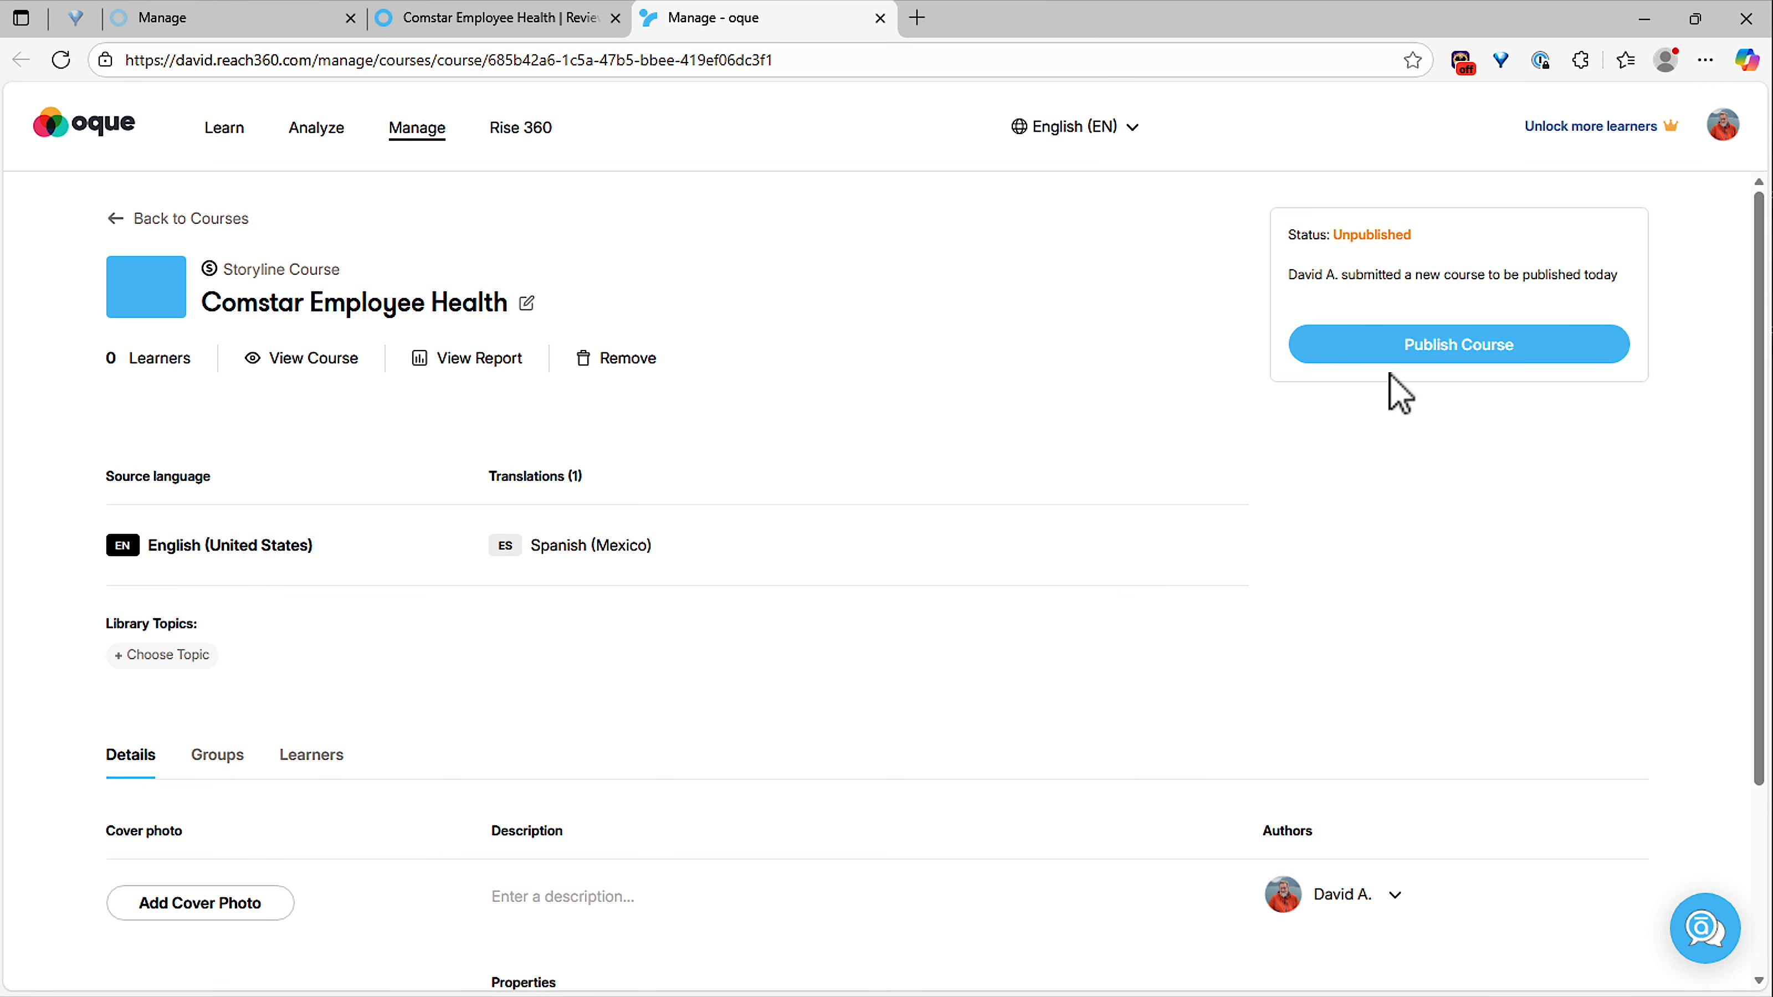
Publish the submitted course in Reach 360 with library visibility on and assigned to the Default Library.
click(1358, 353)
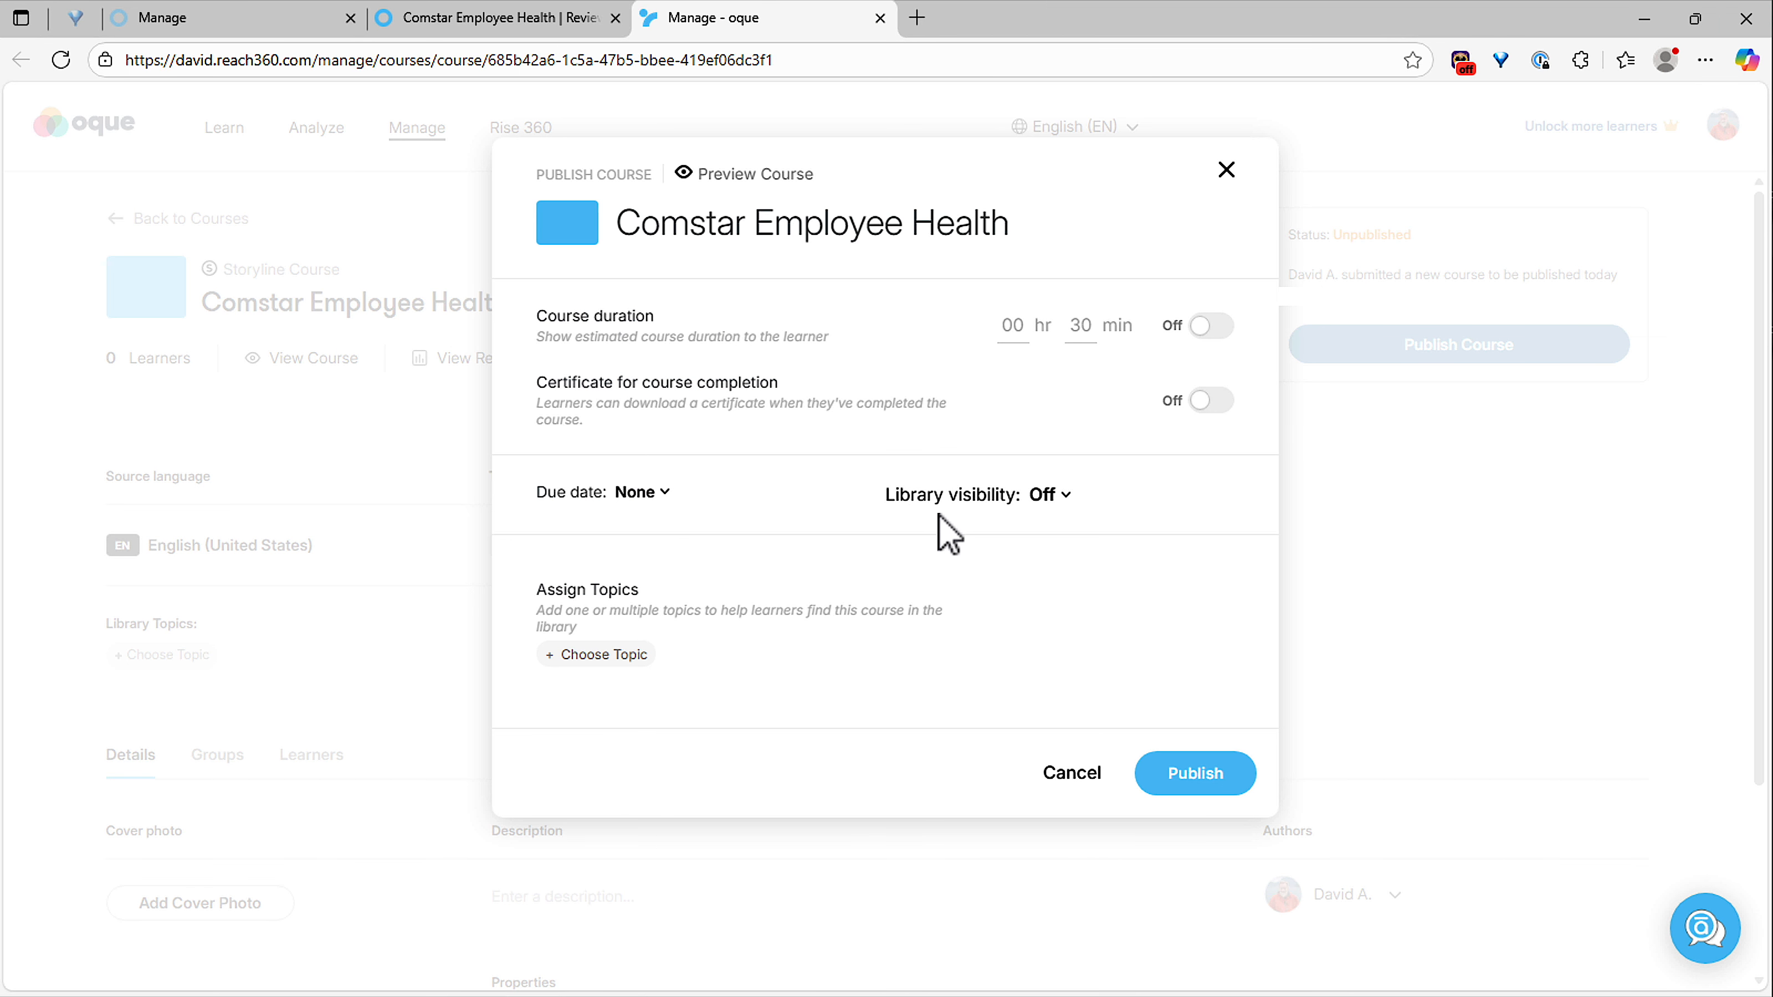
click(1035, 503)
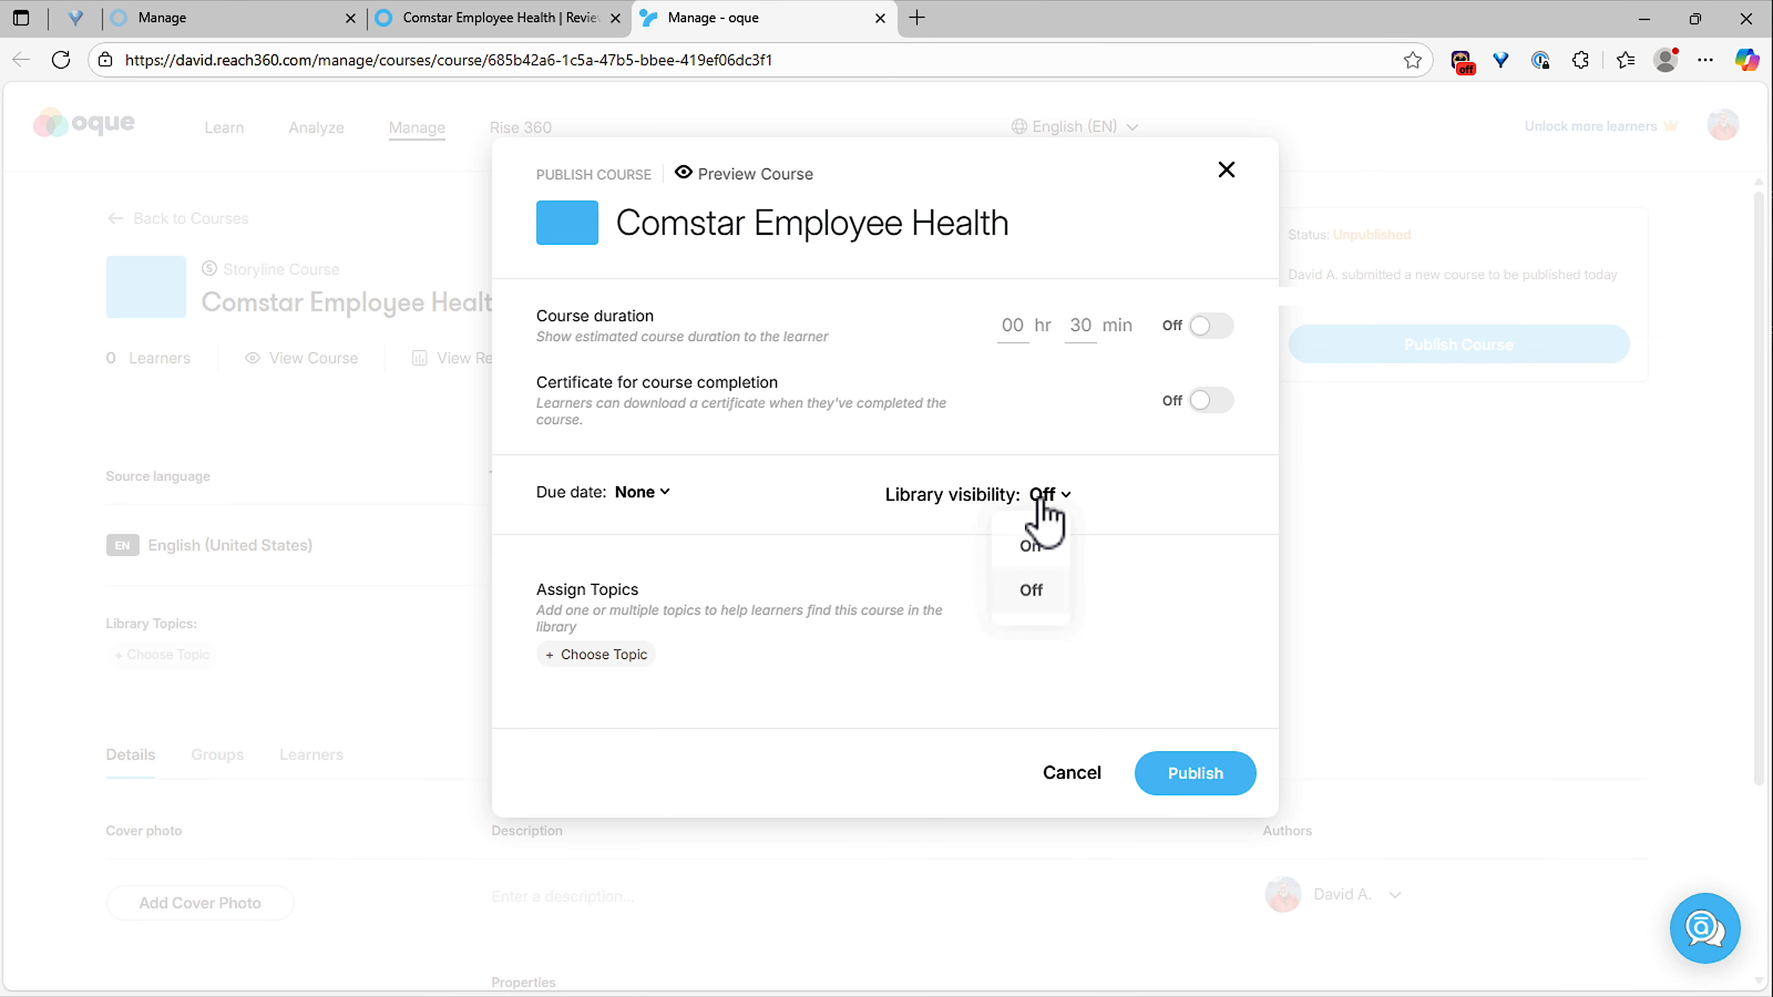
click(1040, 552)
click(995, 593)
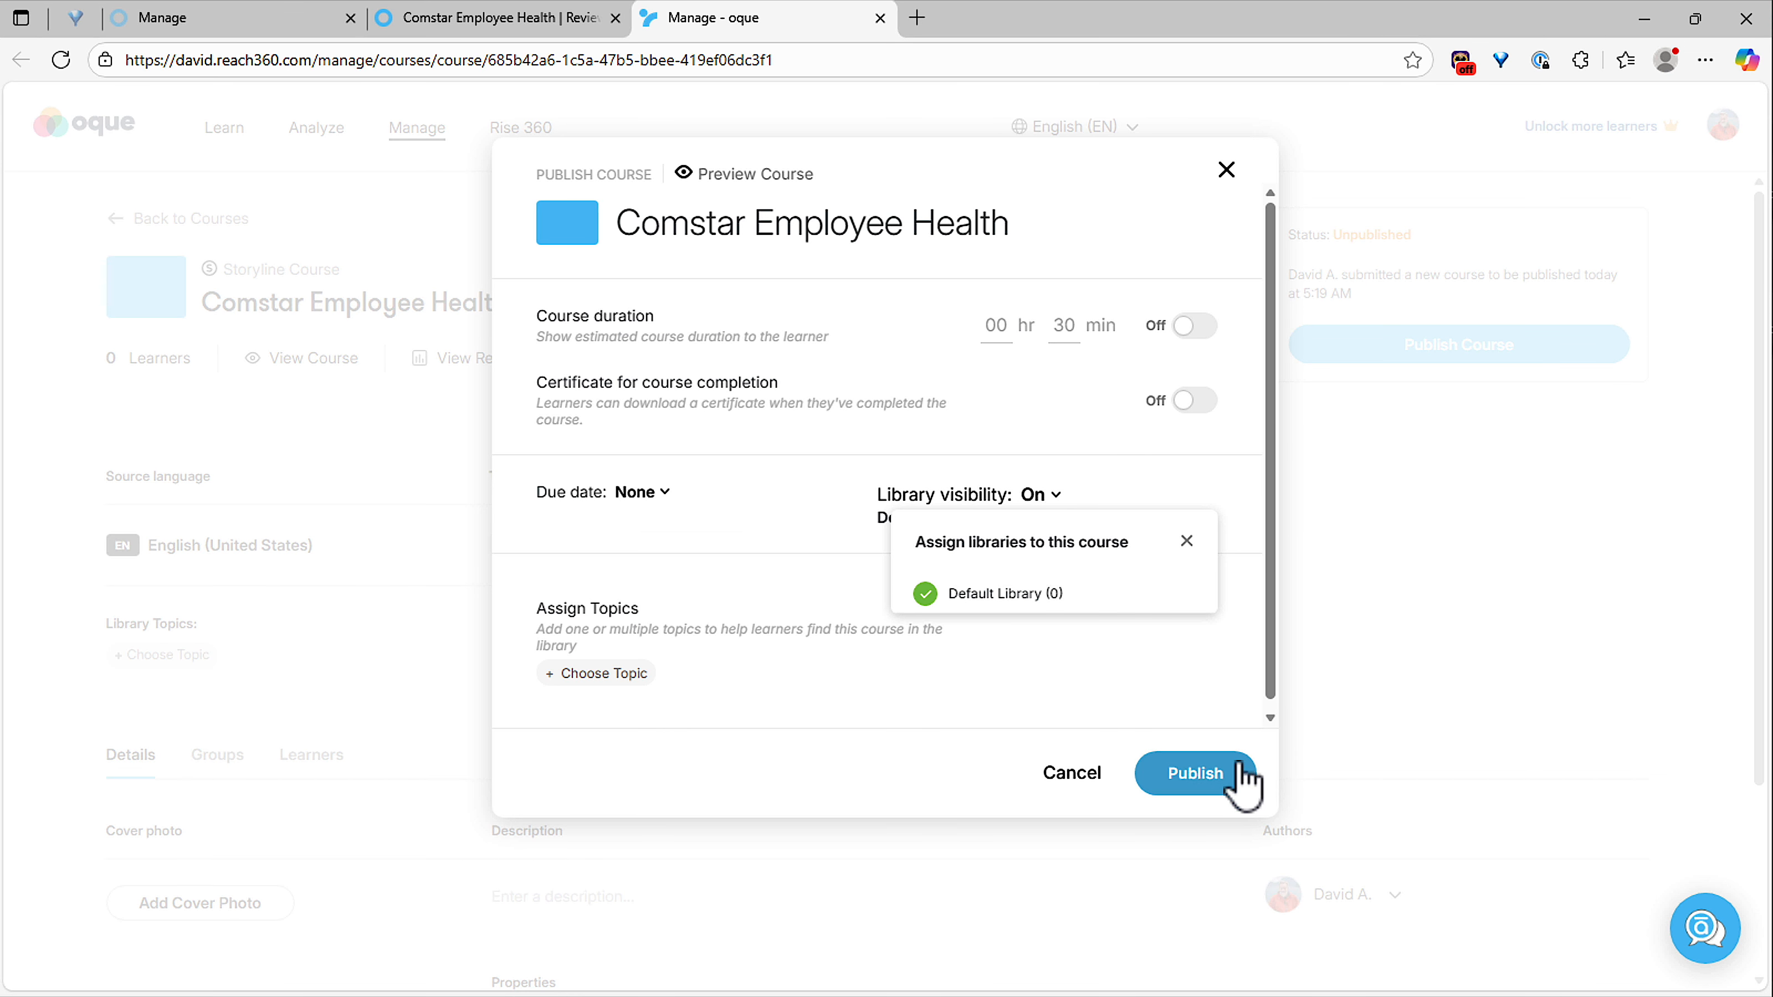
click(1225, 779)
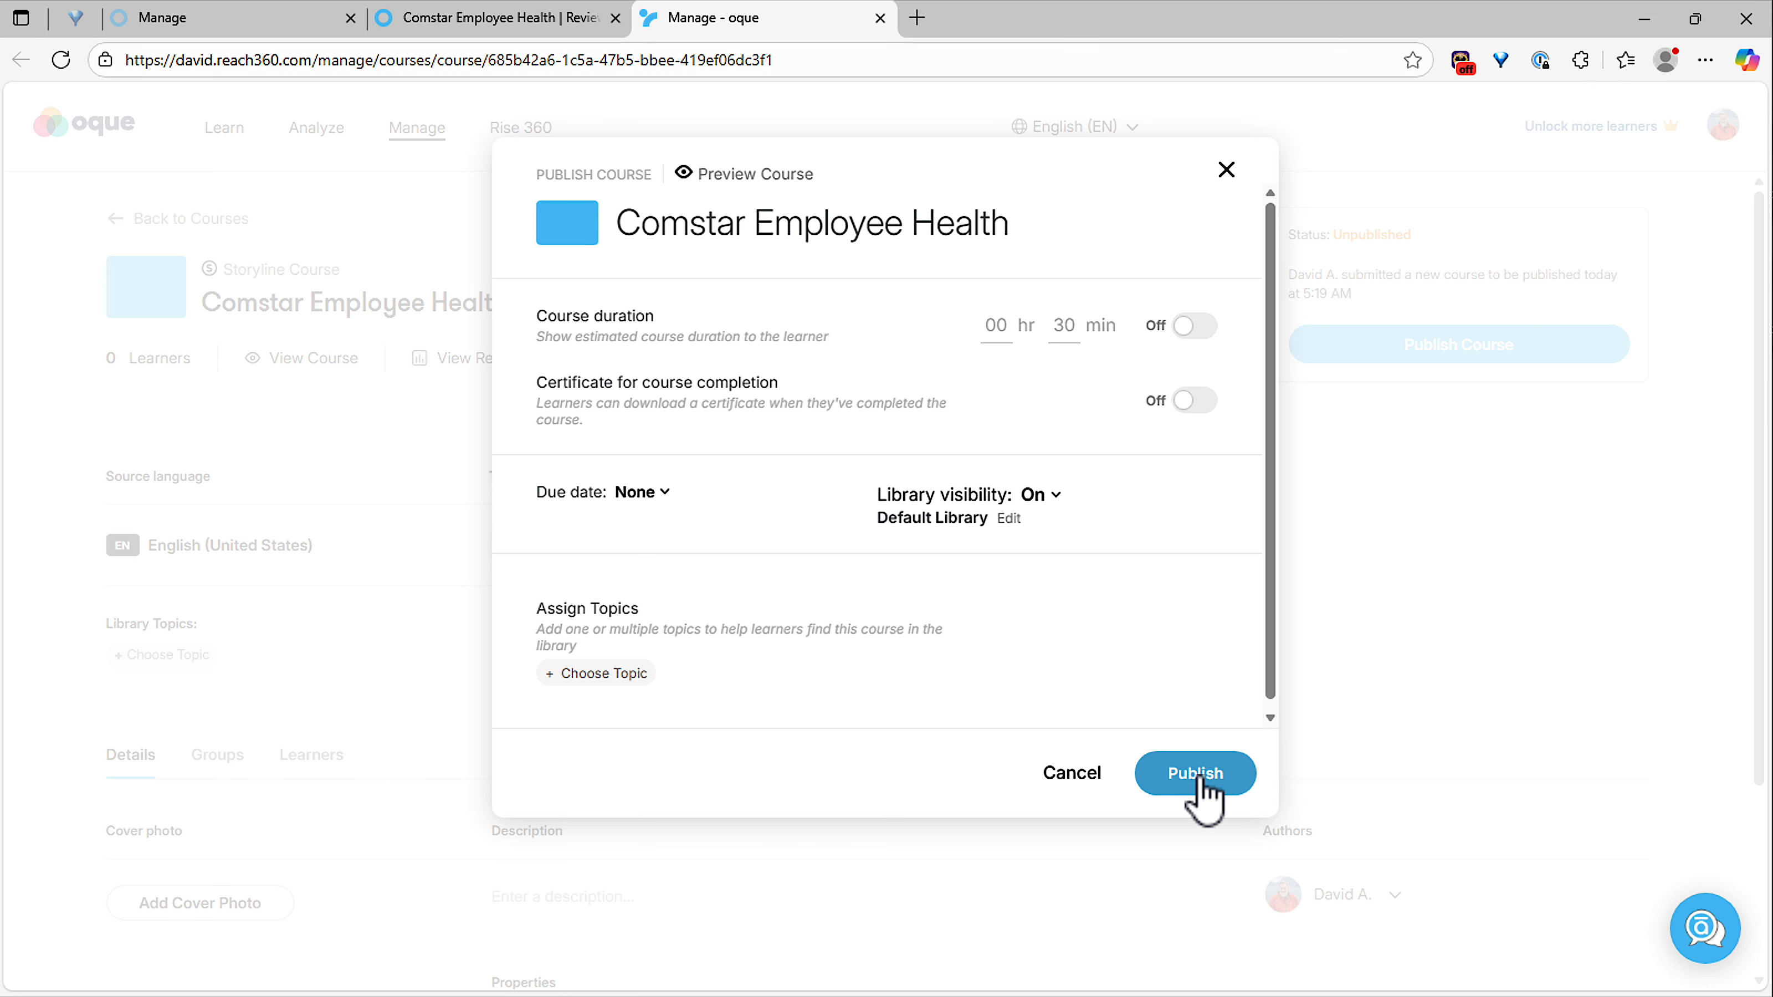
click(1196, 774)
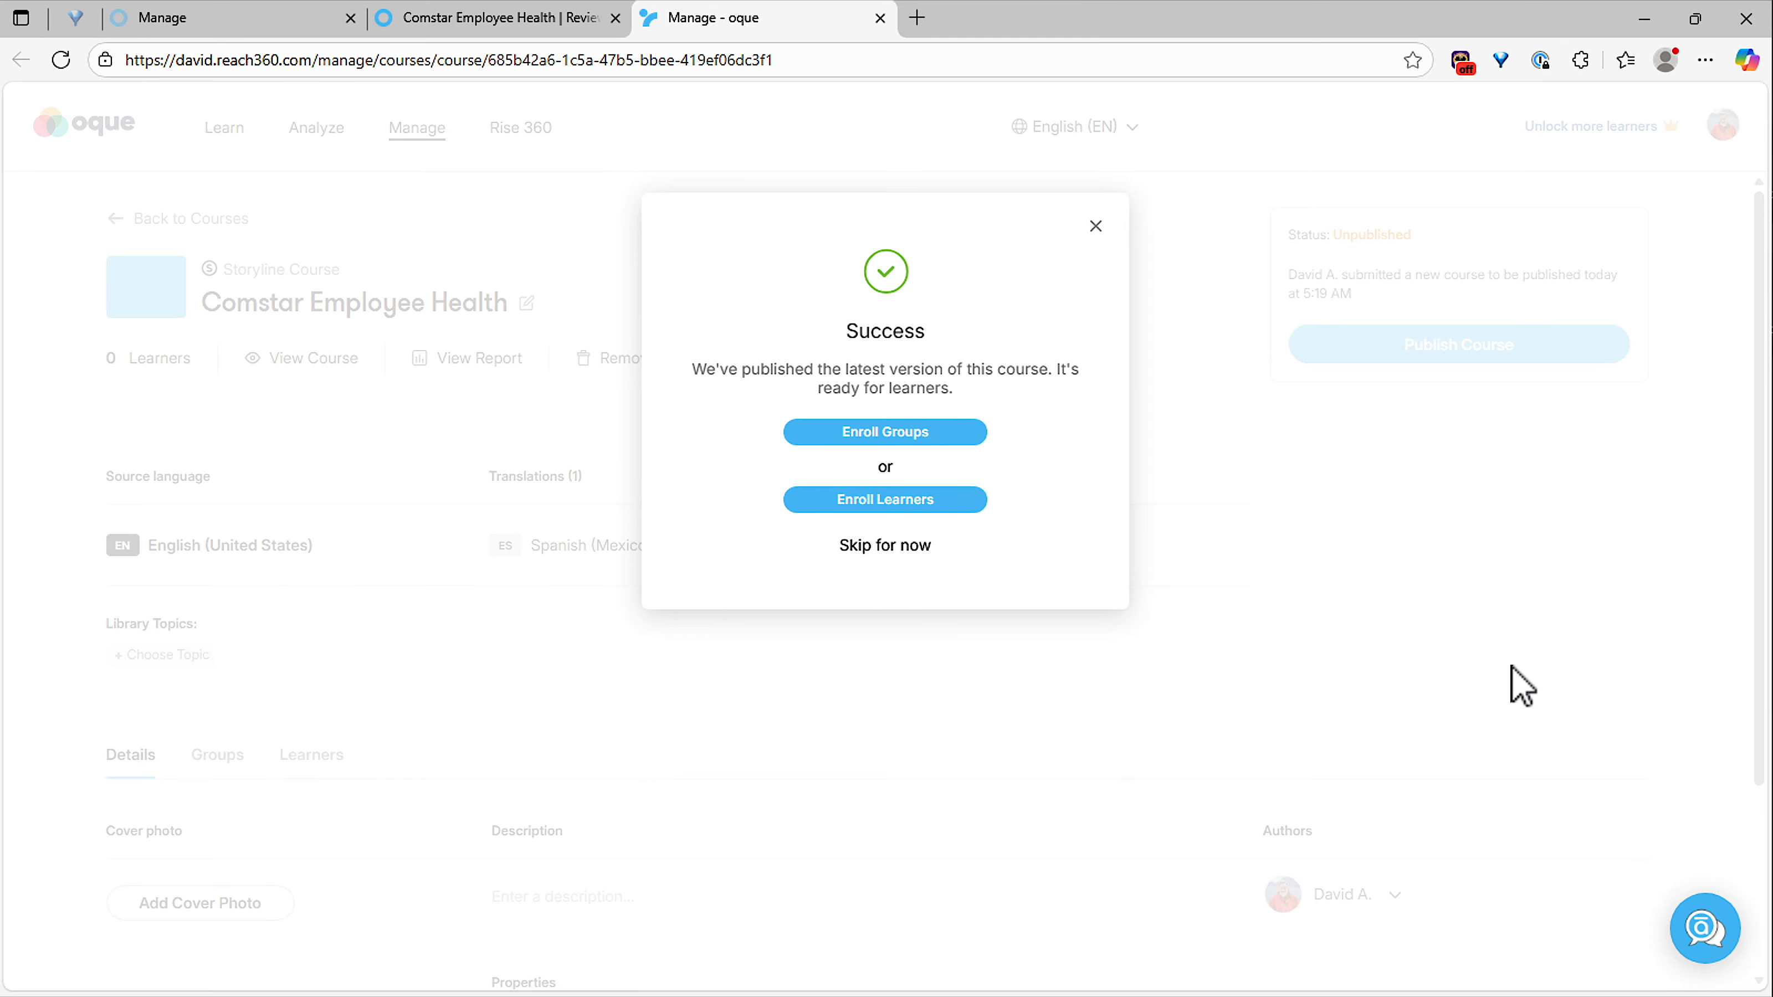
Enroll the first listed learner in the Comstar Employee Health course.
click(935, 515)
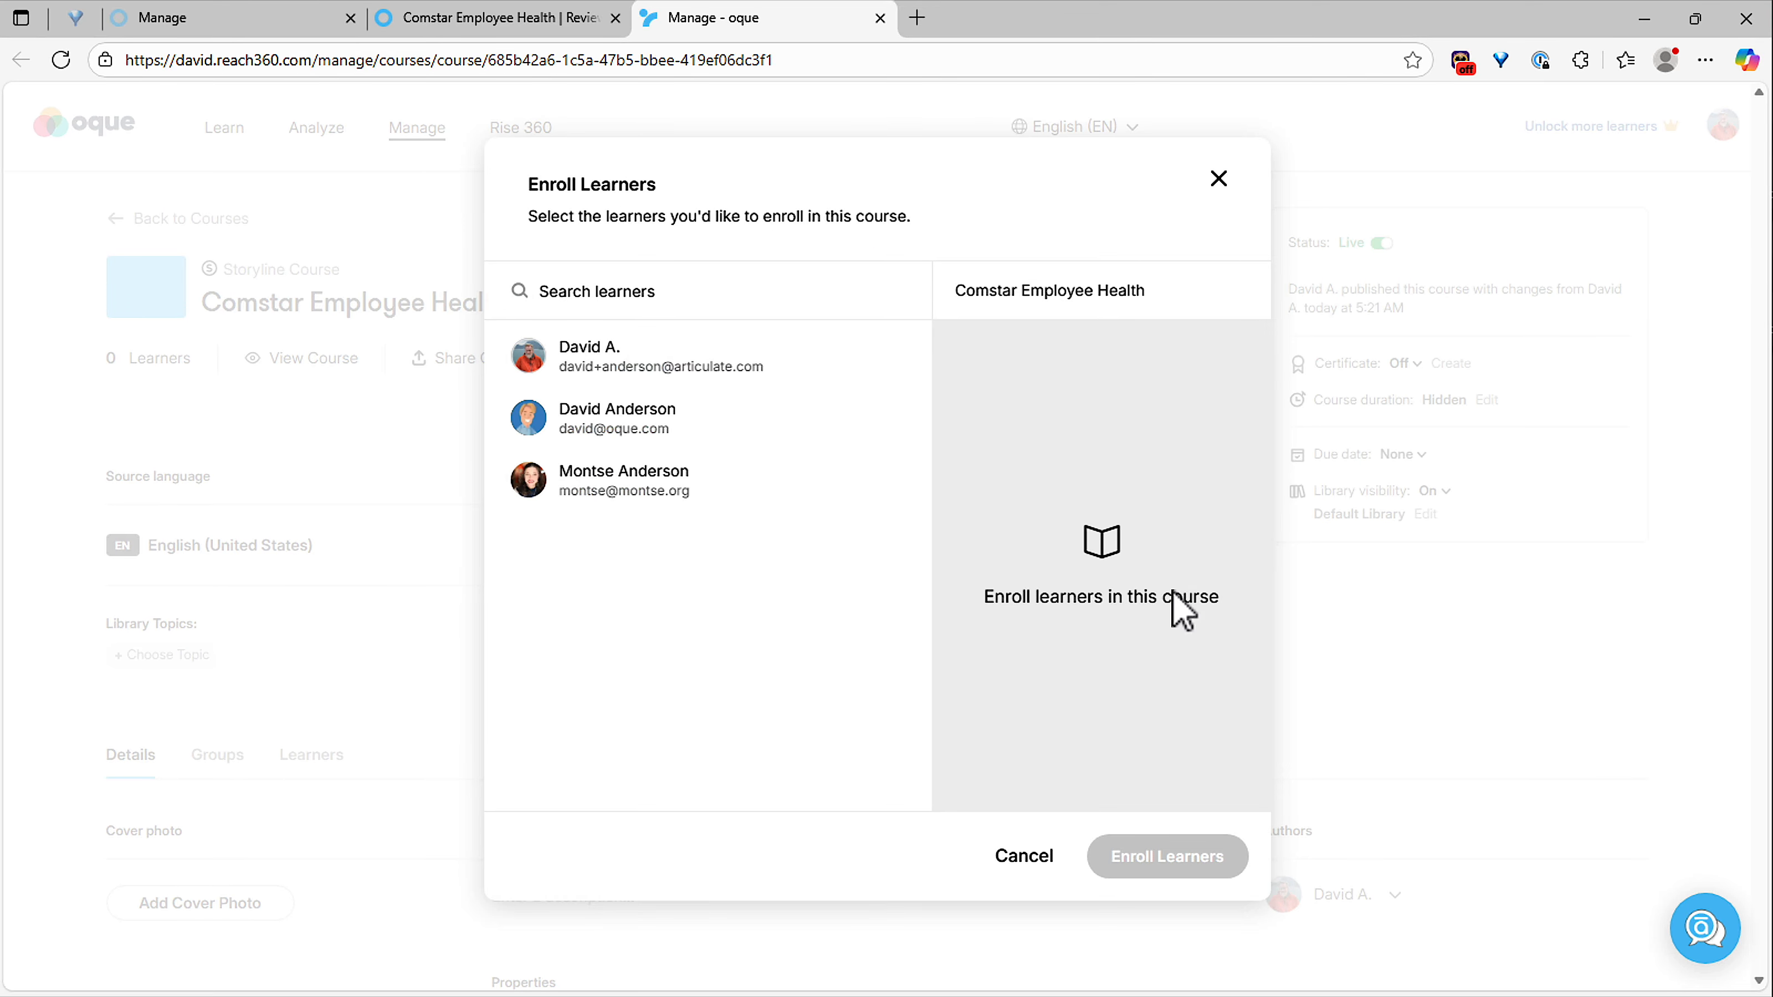
click(792, 367)
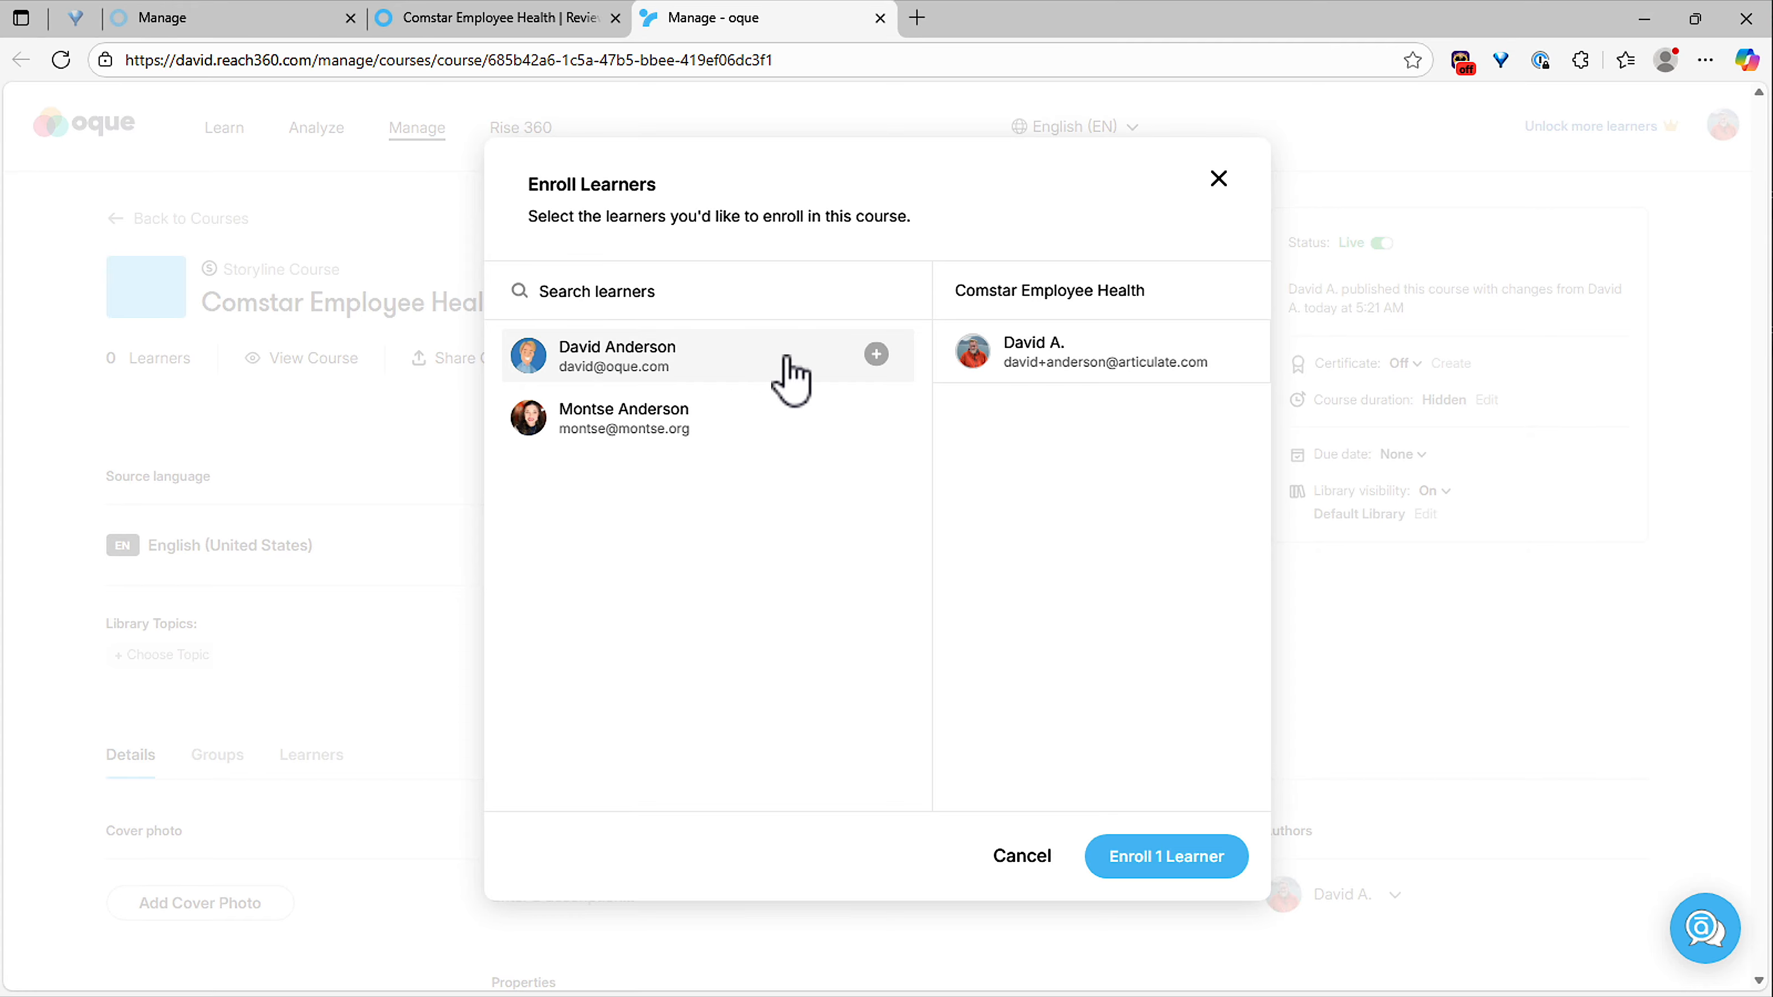
click(1148, 880)
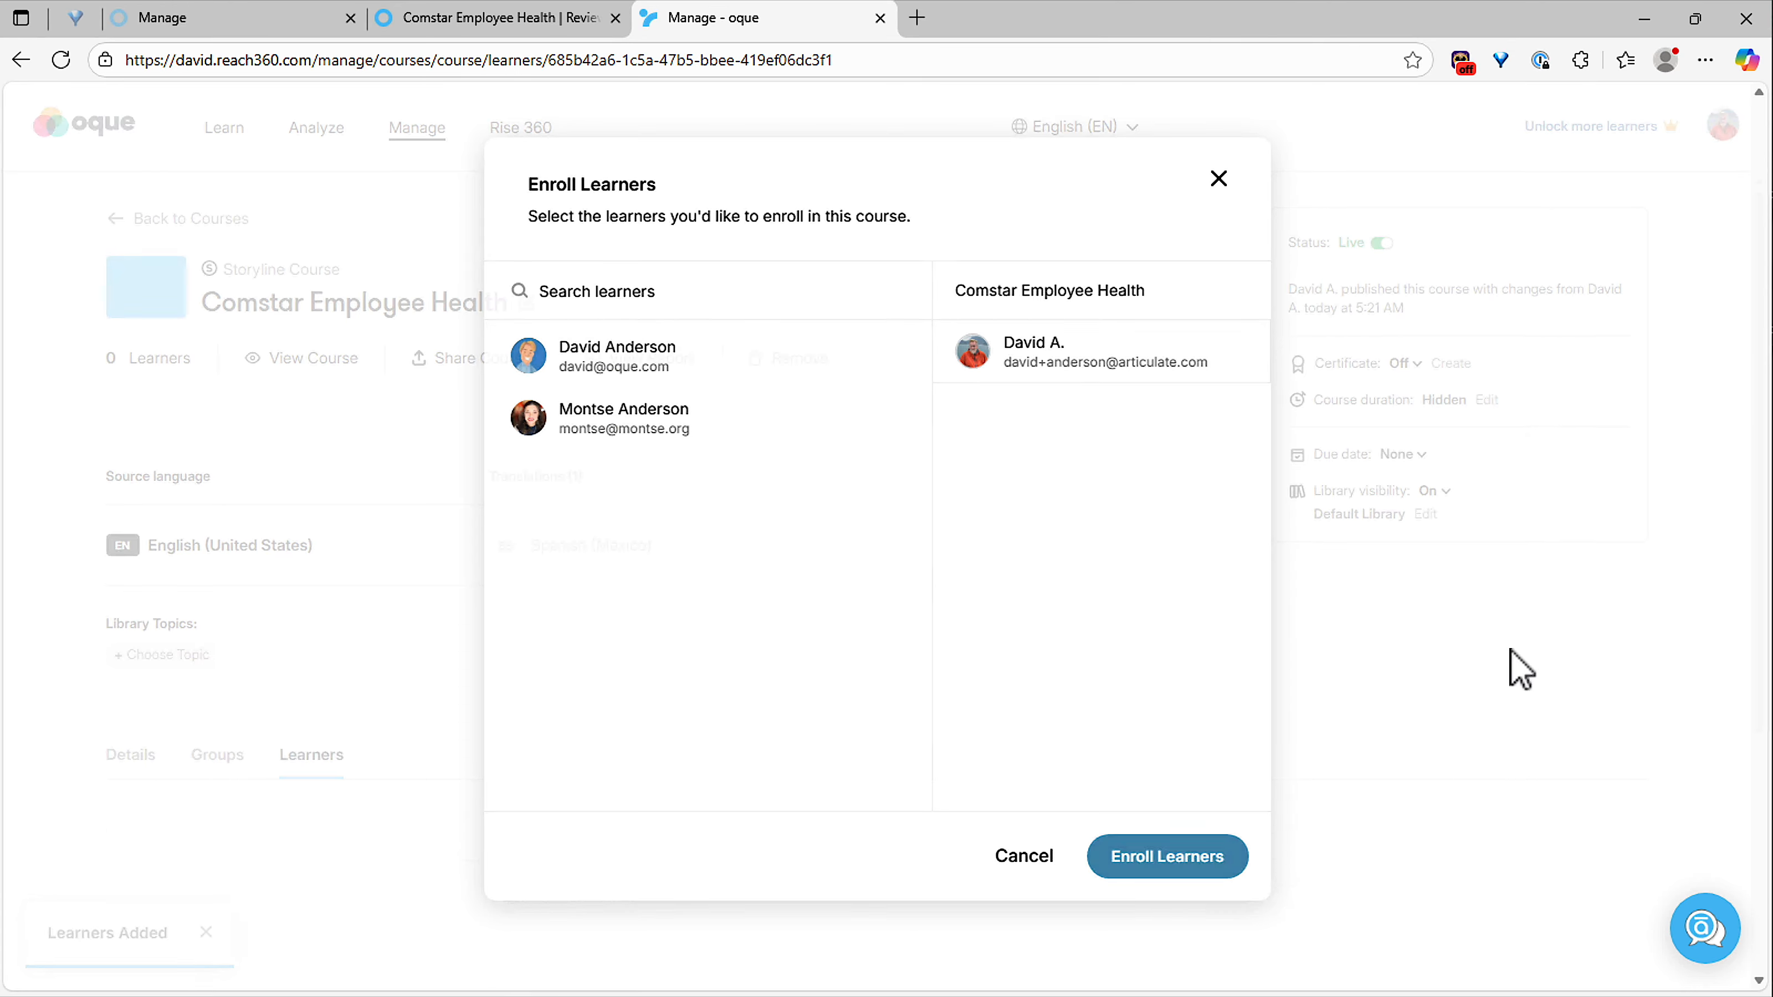
Open the Comstar Employee Health course from the learner's assigned courses and switch its language to Español (MX).
click(225, 129)
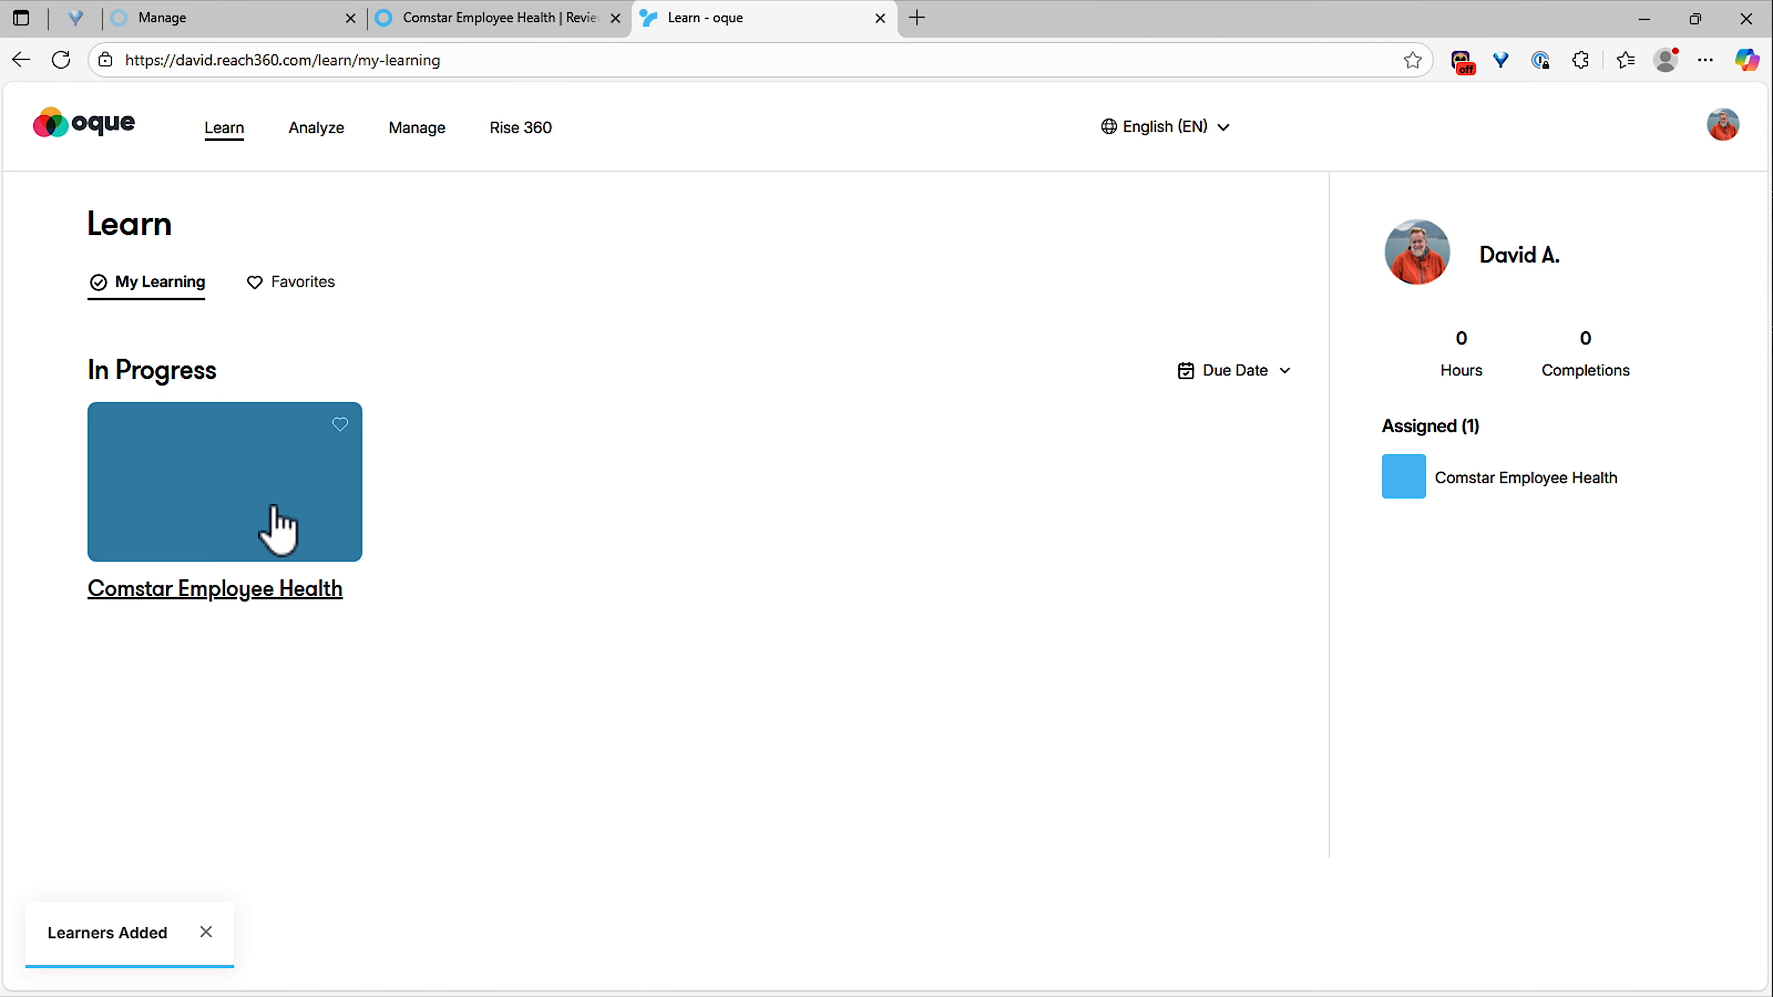
click(280, 520)
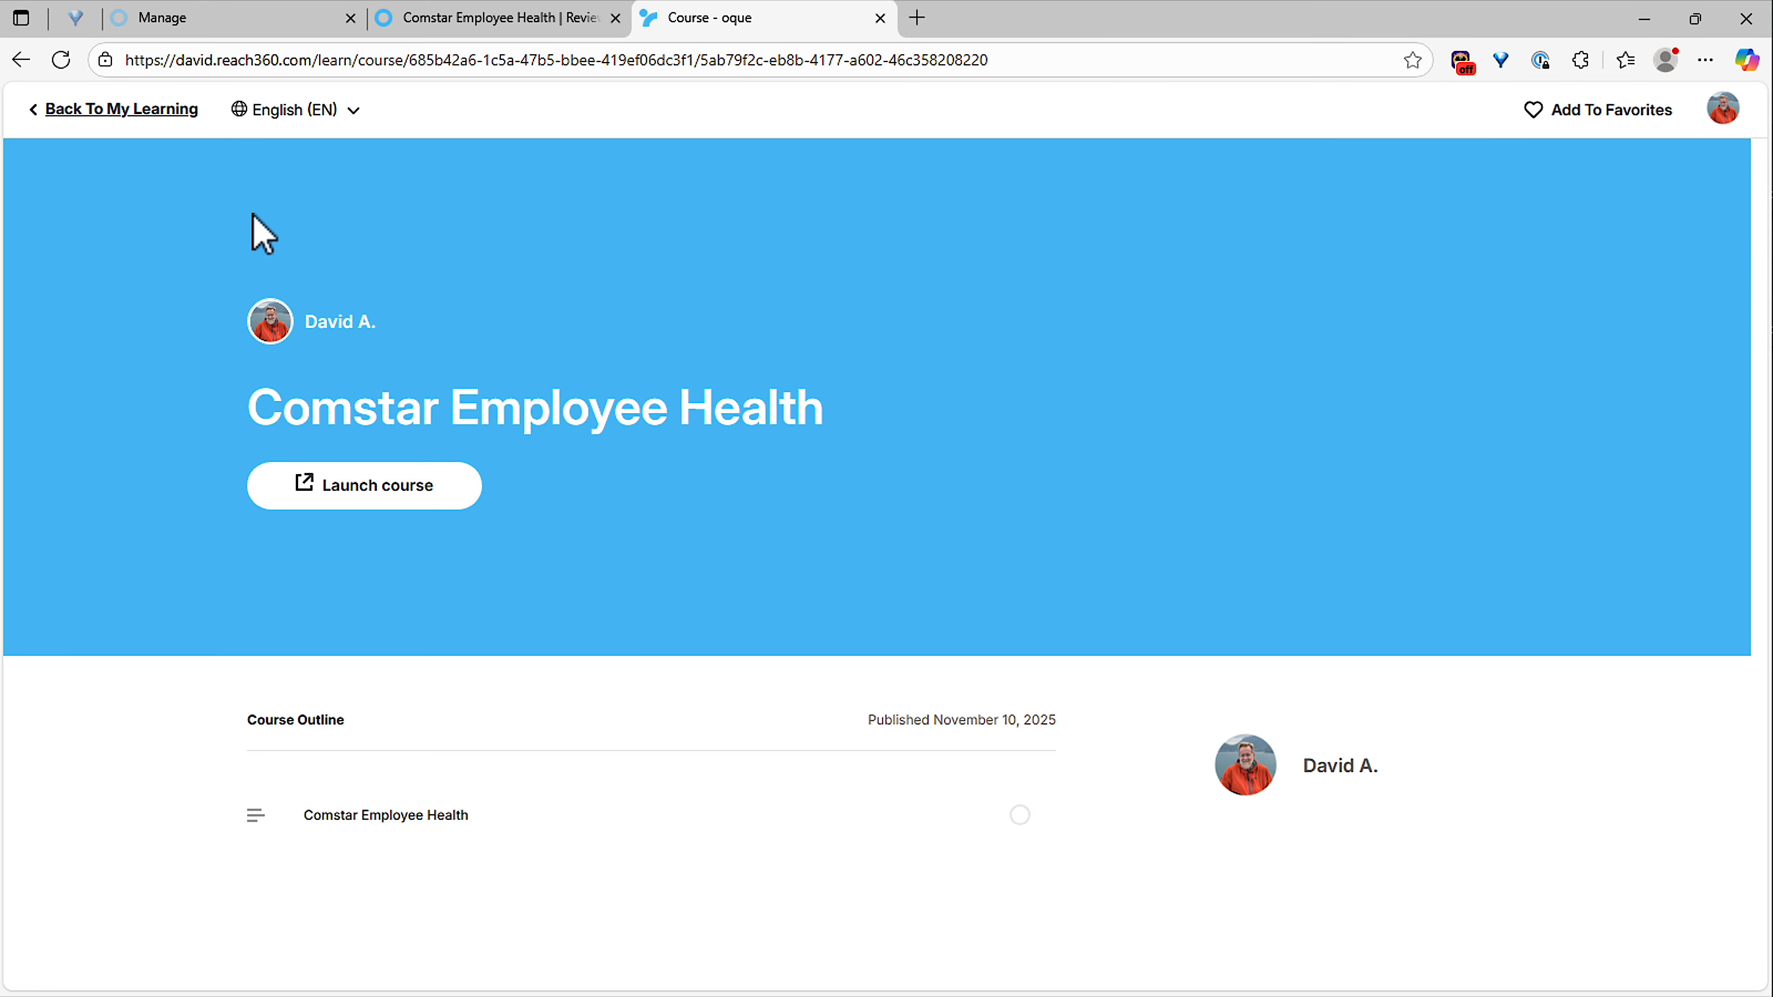
click(301, 113)
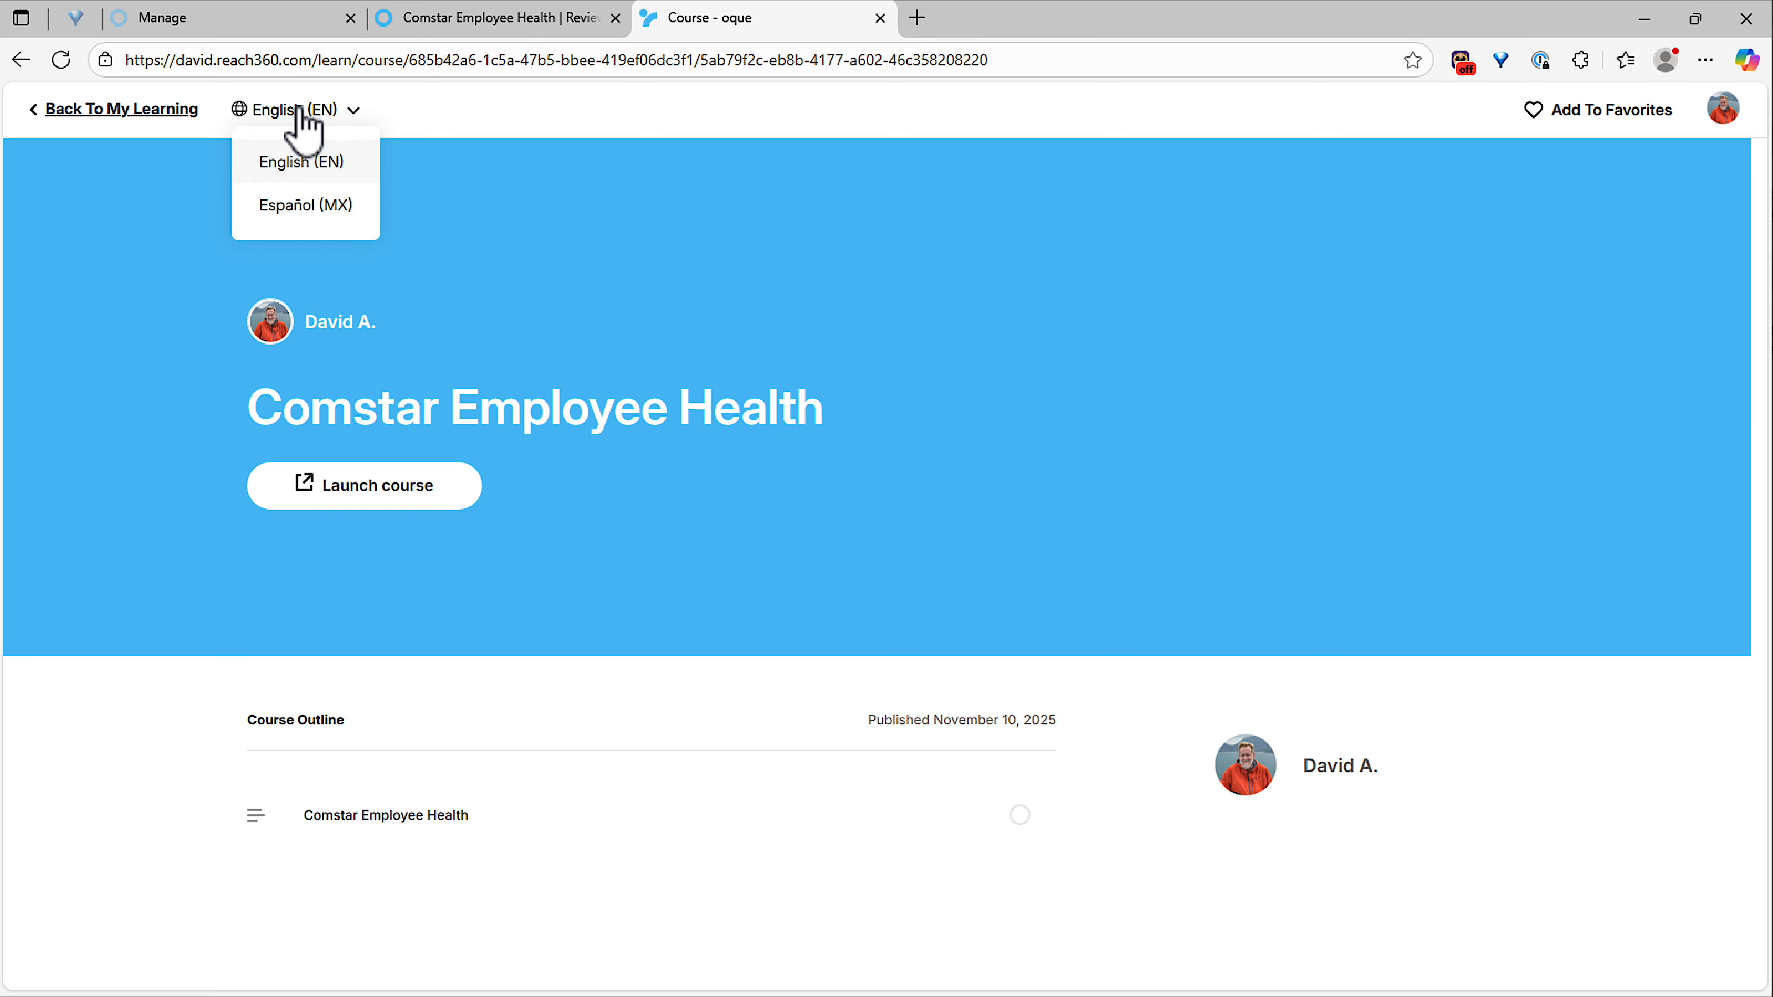
click(300, 206)
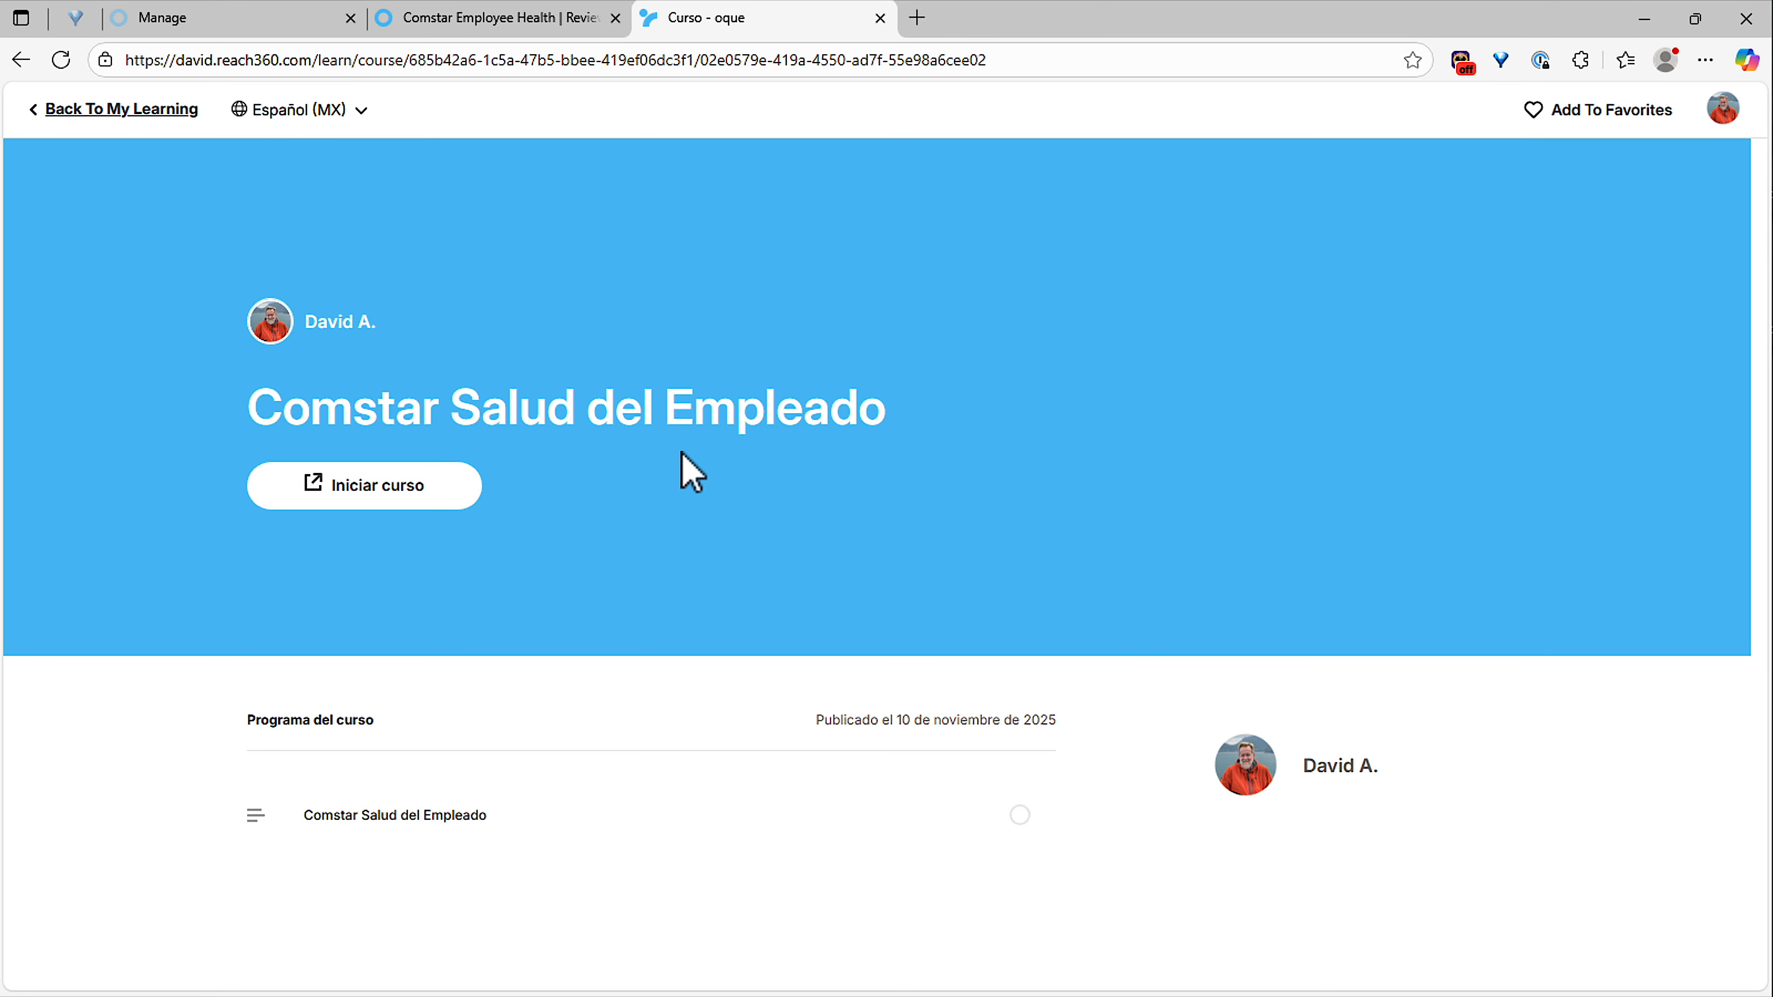
Launch the Spanish course in a maximized window, restart it to check the translated slides, and return to My Learning.
click(392, 500)
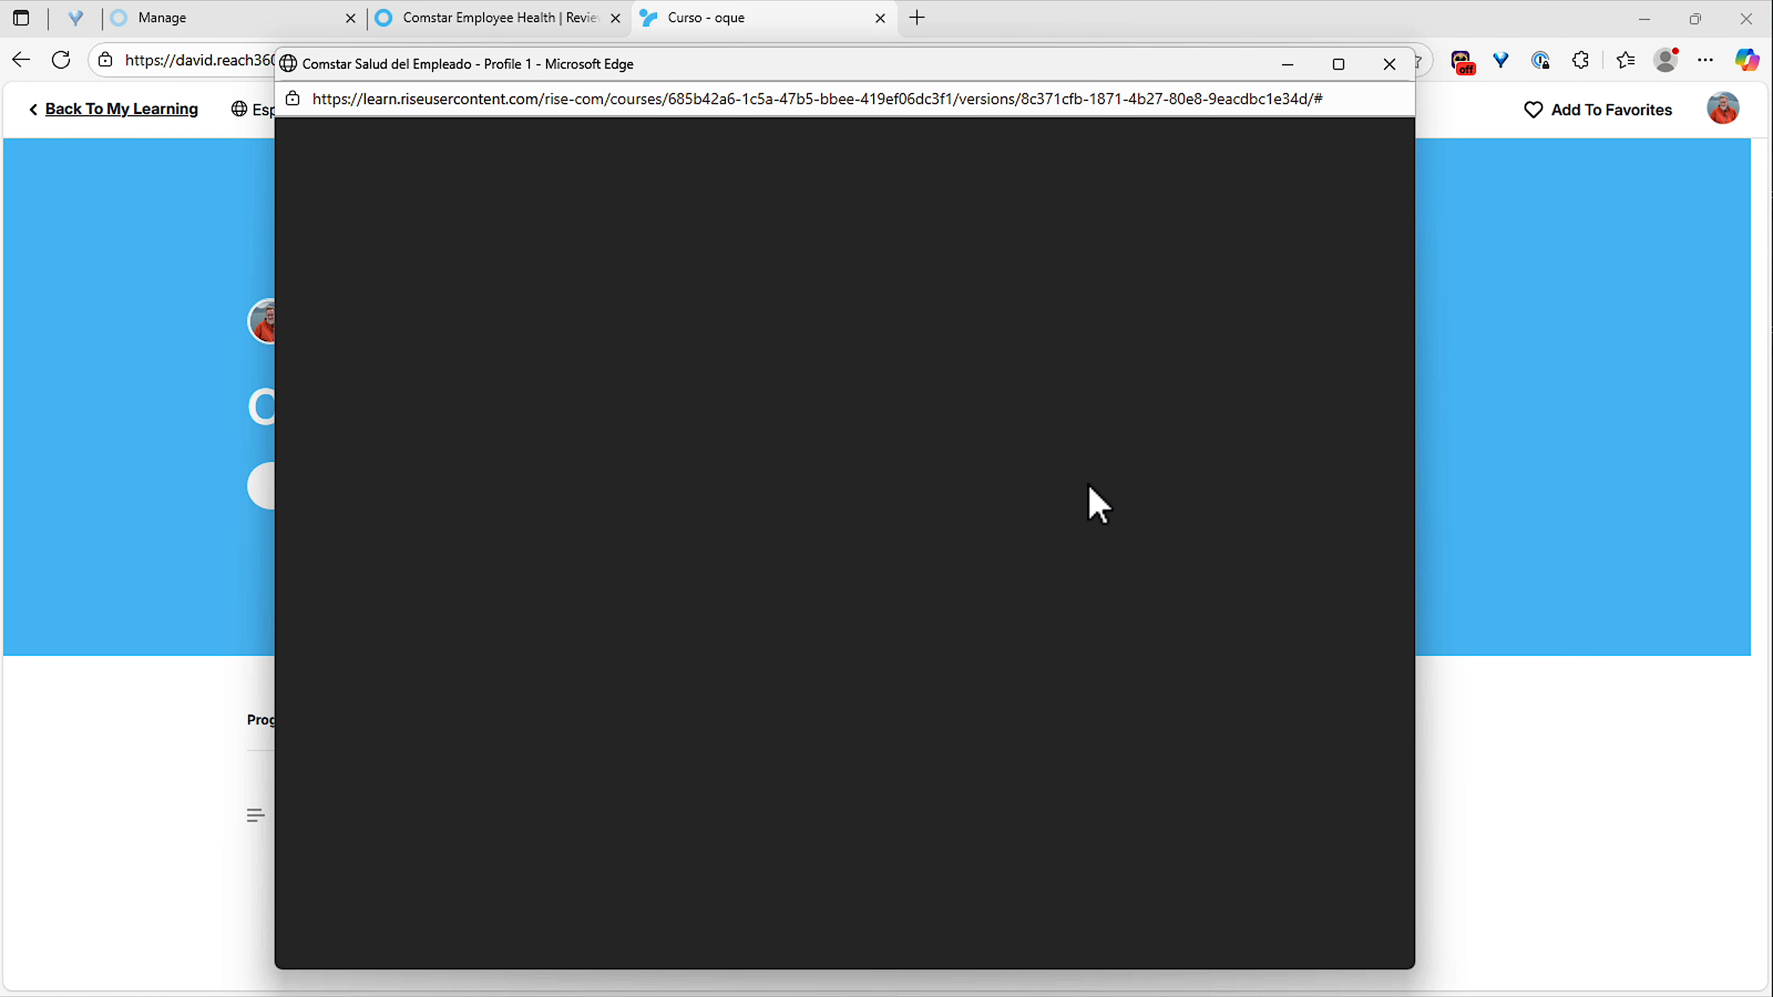
click(1338, 64)
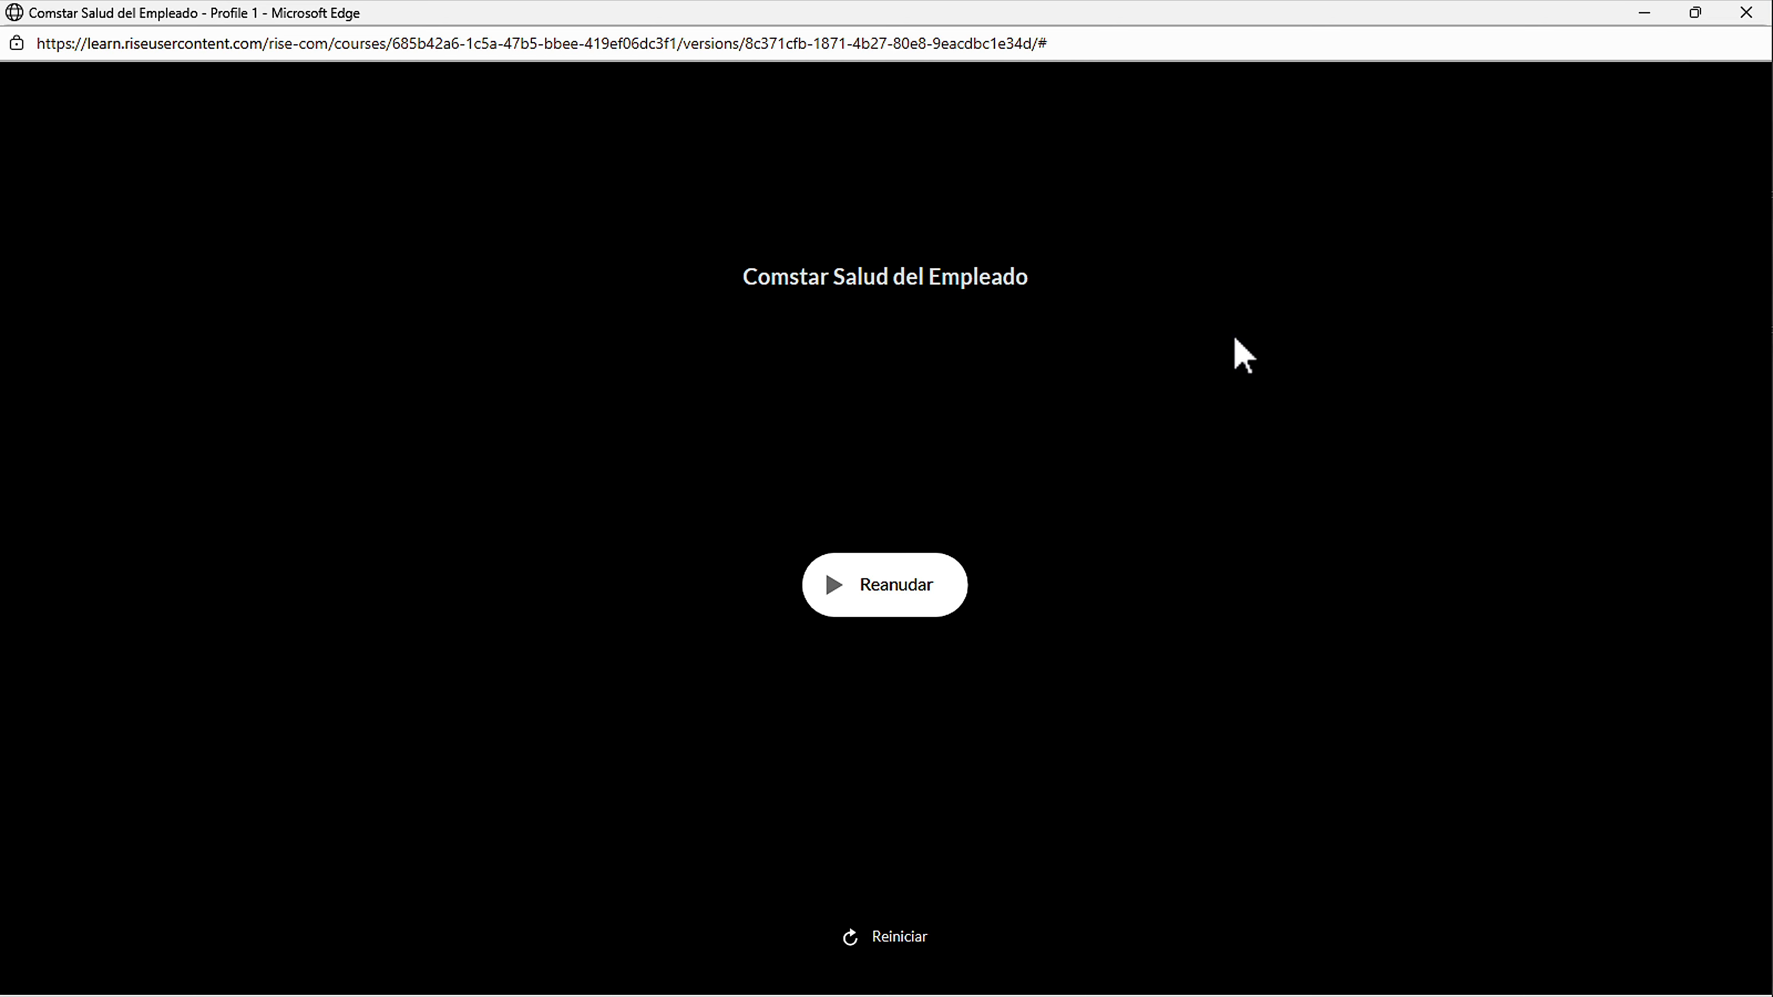
click(908, 939)
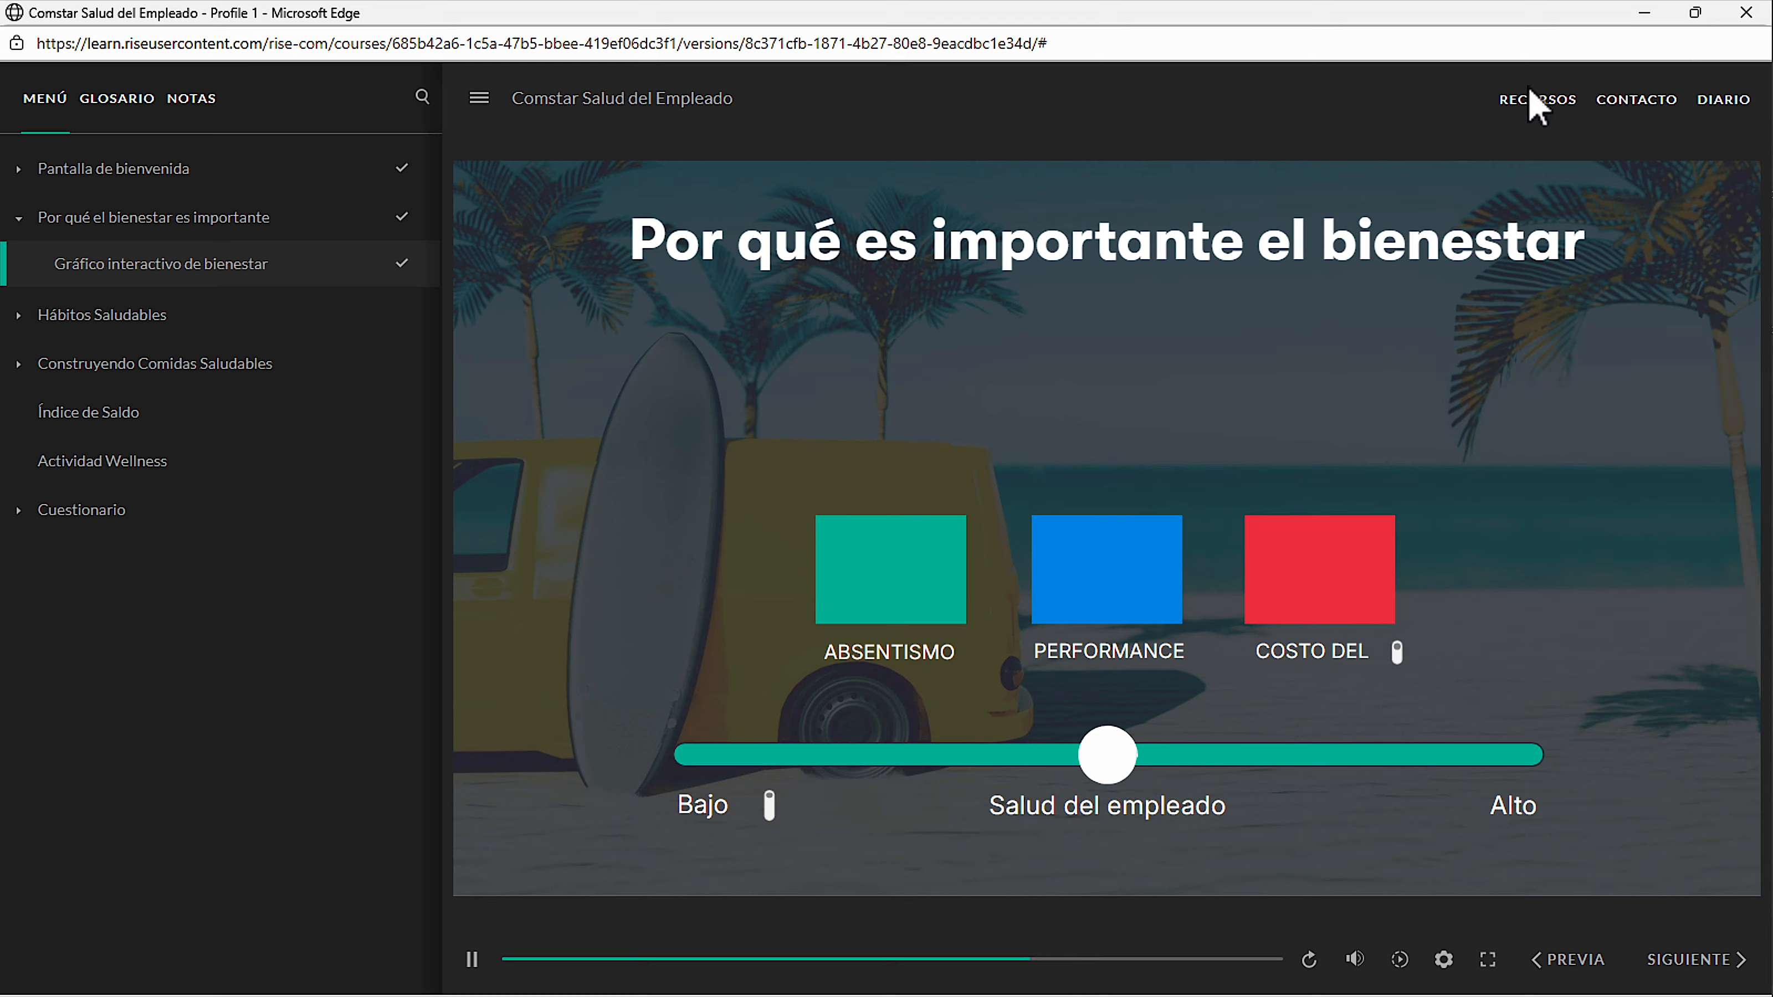
click(1746, 12)
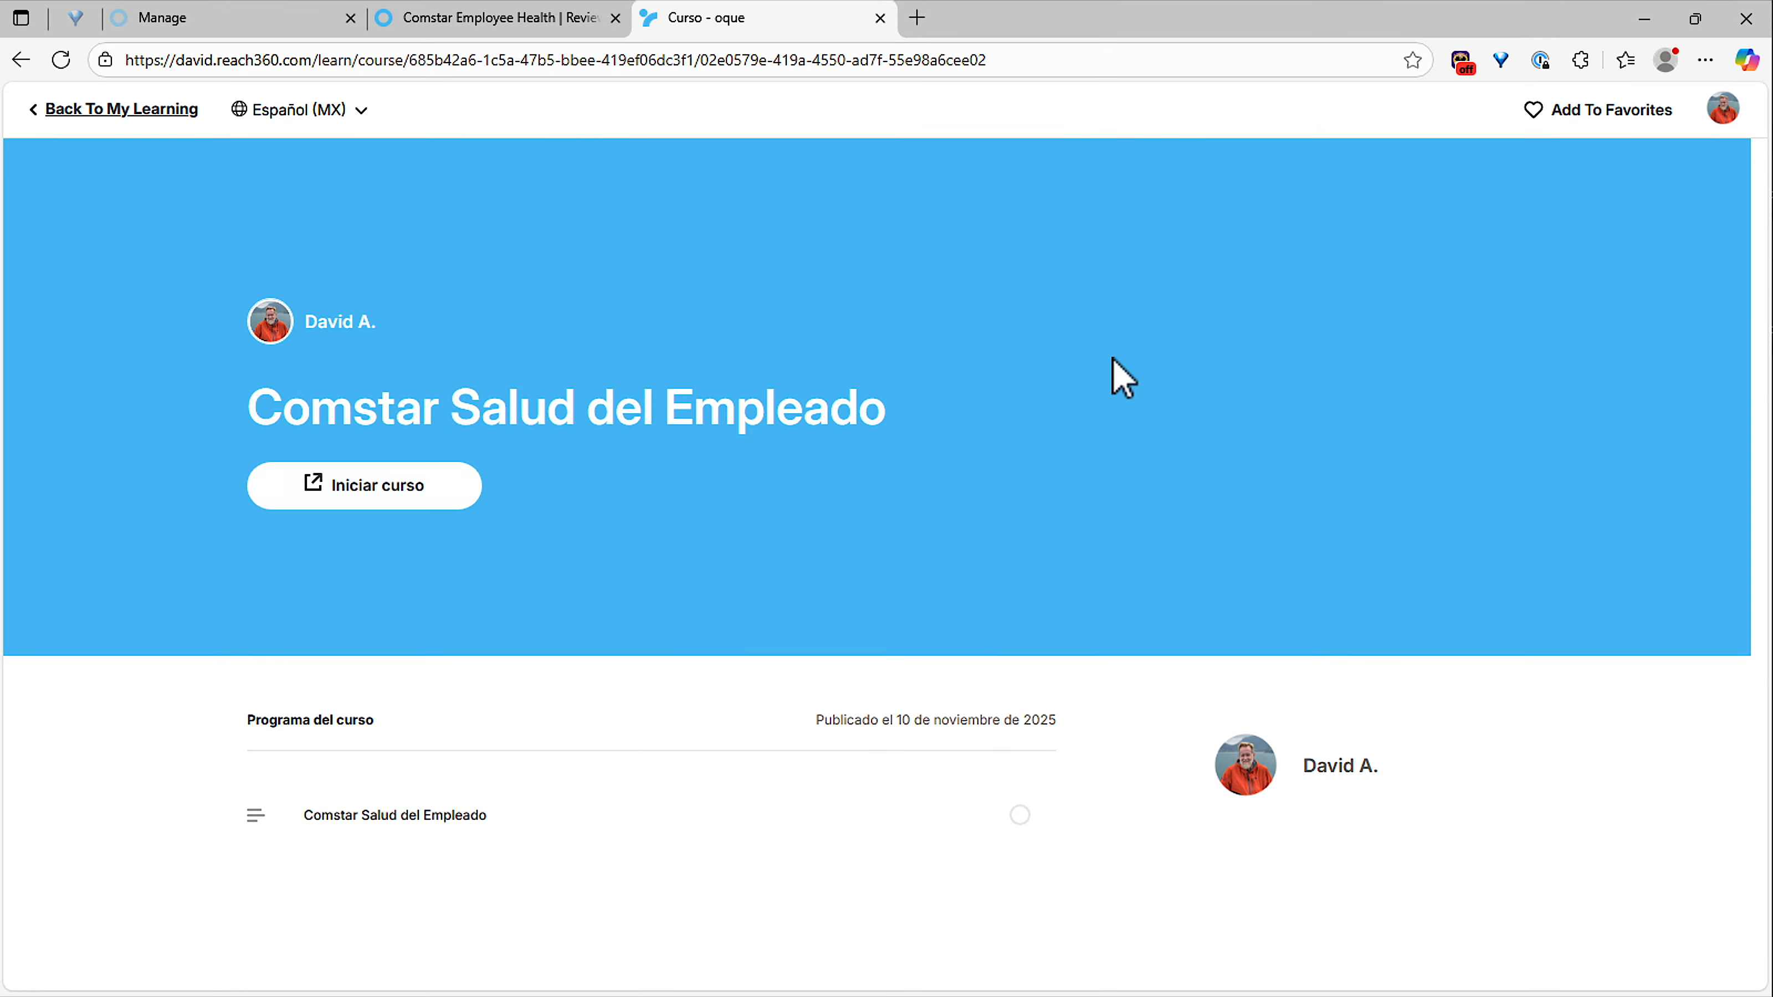
click(70, 111)
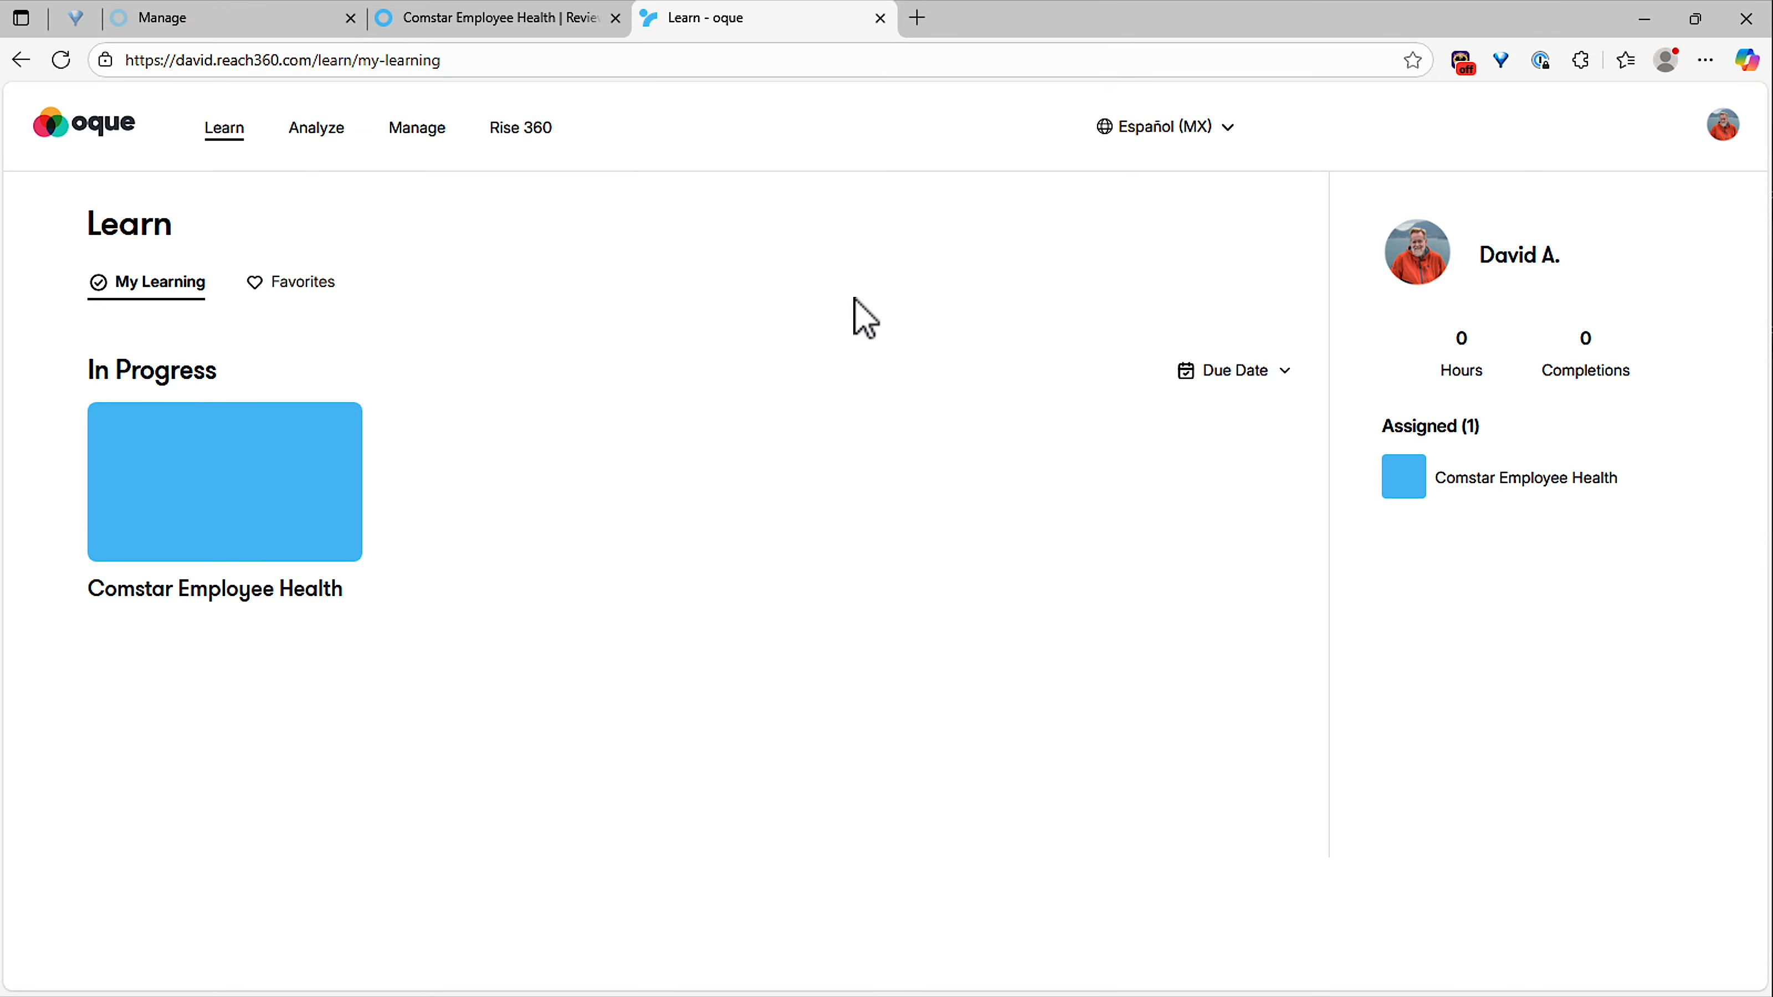